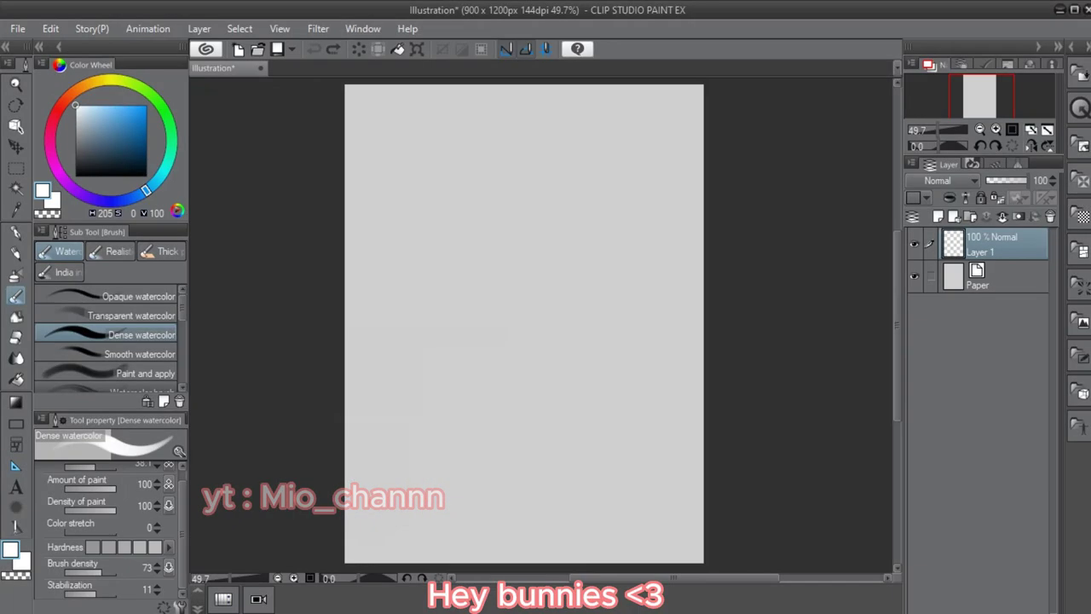
# - Choose a dark reddish brown (H 10, S 77, V 43) and sketch the left contour of the face
pyautogui.click(130, 146)
pyautogui.moveTo(419, 167)
pyautogui.mouseDown()
pyautogui.moveTo(407, 337)
pyautogui.moveTo(445, 448)
pyautogui.mouseUp()
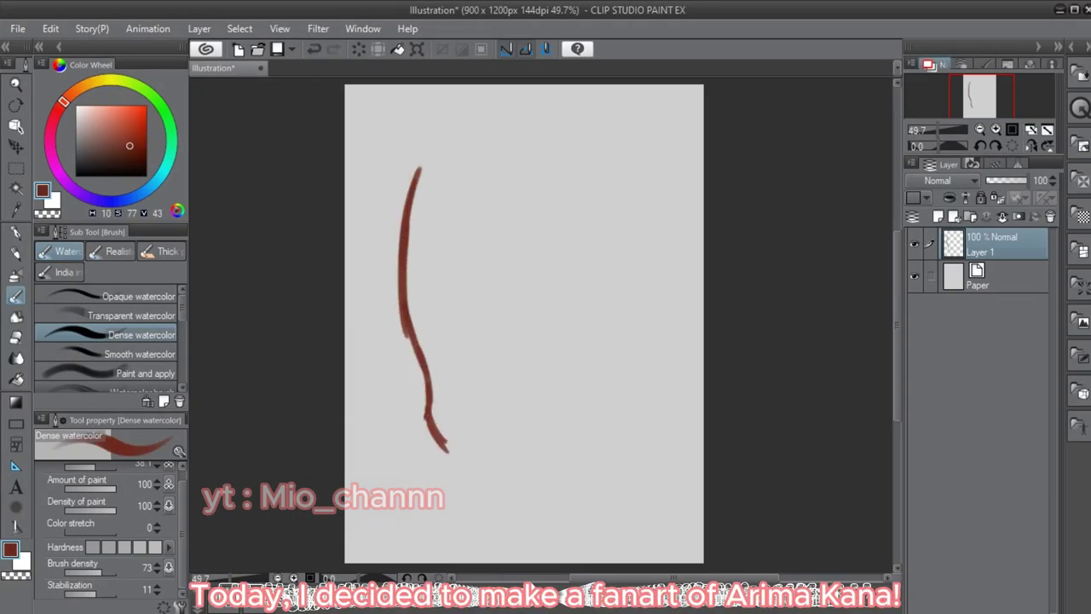
# - Detach the Navigator from its dock and place it as a floating window beside the canvas
pyautogui.moveTo(937, 64); pyautogui.dragTo(707, 165)
pyautogui.moveTo(783, 23); pyautogui.dragTo(796, 8)
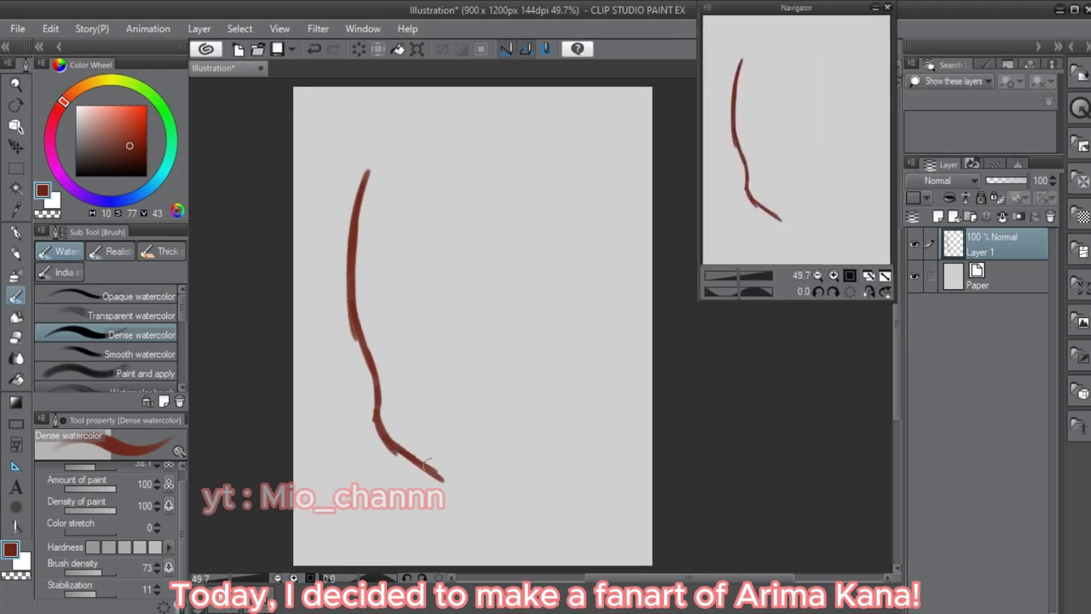
# - Sketch the chin, jaw, ear and rounded top and back of the head to complete the head outline
pyautogui.moveTo(368, 419); pyautogui.dragTo(585, 439)
pyautogui.click(856, 306)
pyautogui.moveTo(328, 456); pyautogui.dragTo(321, 386)
pyautogui.click(868, 291)
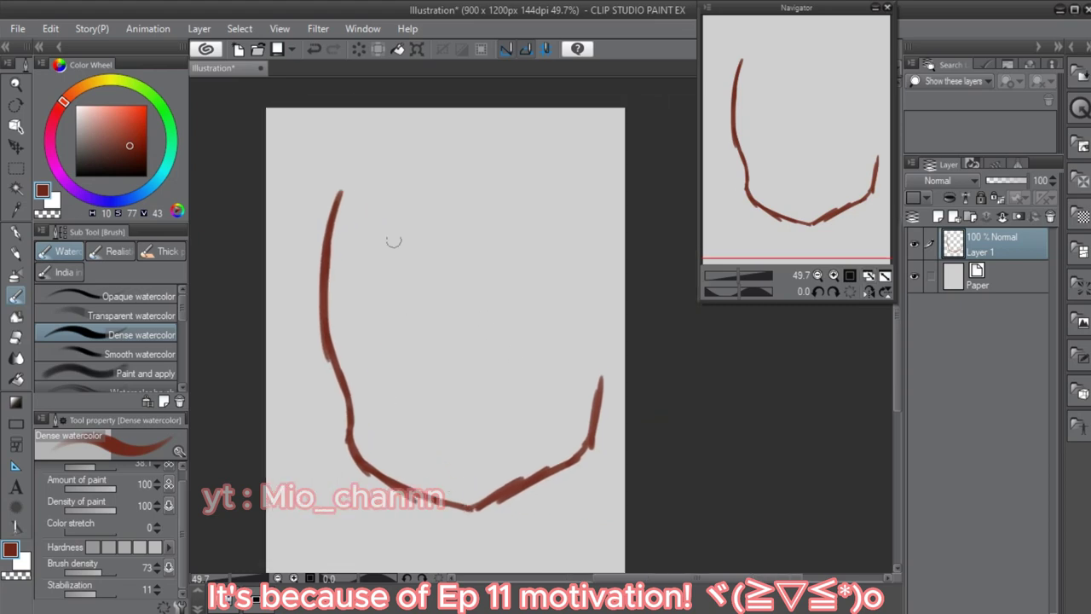
pyautogui.moveTo(354, 172); pyautogui.dragTo(631, 235)
pyautogui.moveTo(647, 375); pyautogui.dragTo(597, 418)
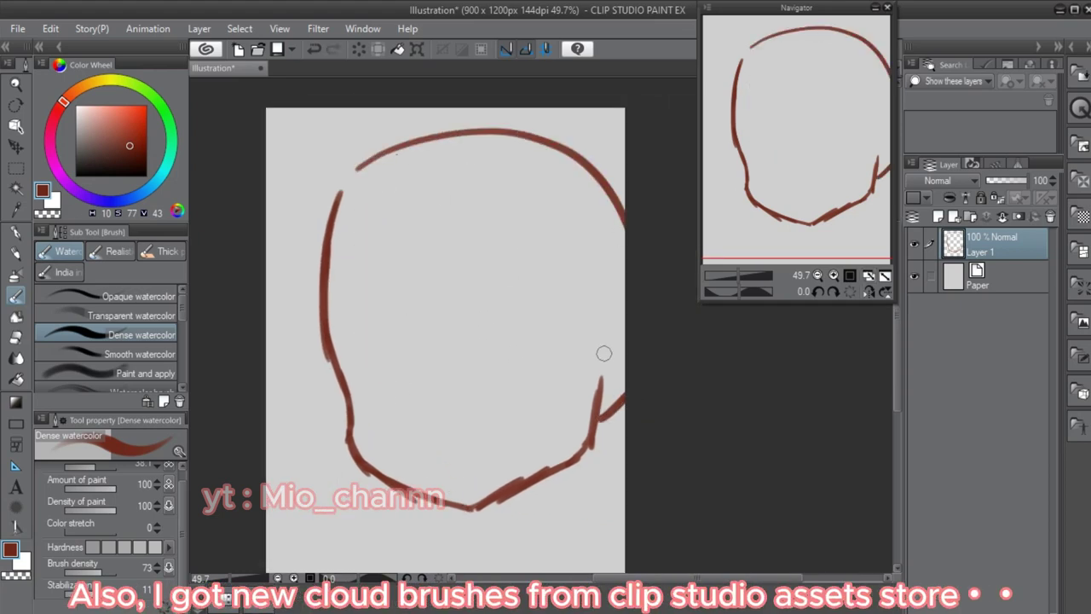
pyautogui.scroll(-2, 604, 353)
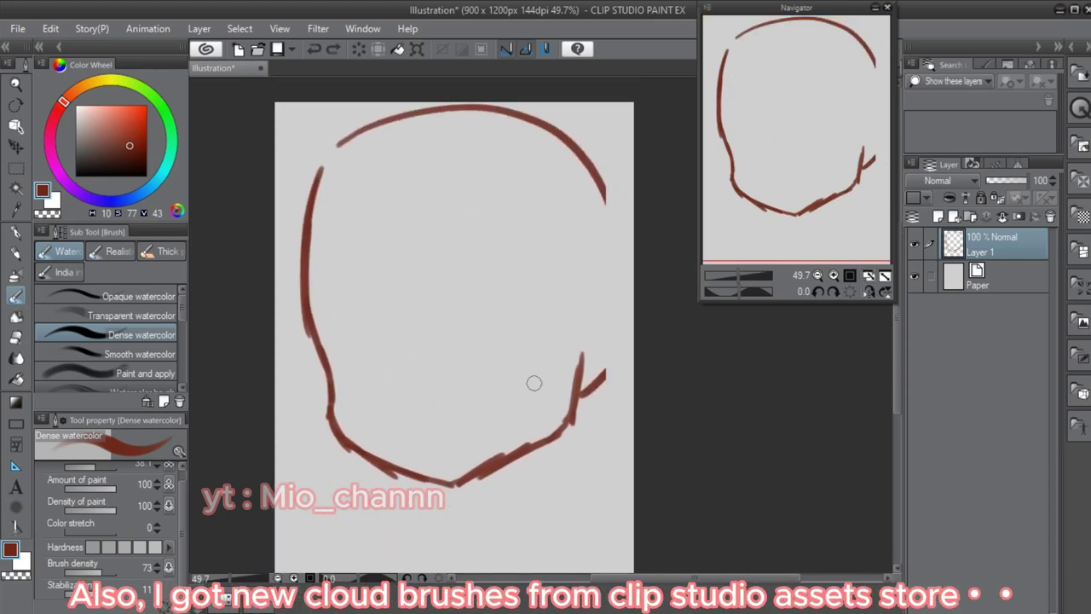
pyautogui.moveTo(583, 229)
pyautogui.mouseDown()
pyautogui.moveTo(589, 295)
pyautogui.moveTo(528, 440)
pyautogui.mouseUp()
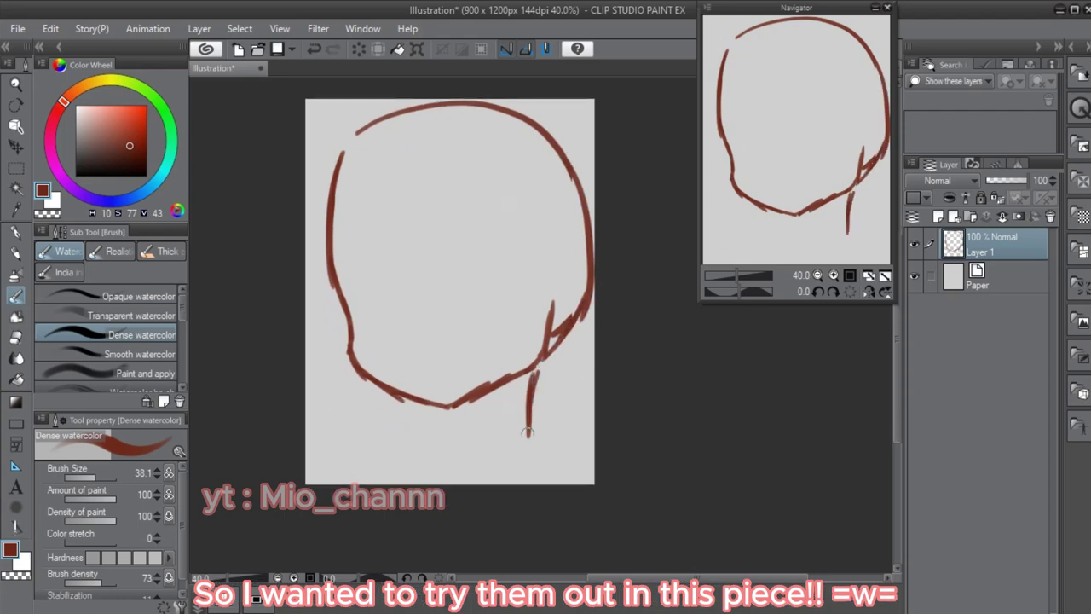
# - Sketch the neck, the pointed shirt collar and the shoulders below the head
pyautogui.moveTo(431, 408); pyautogui.dragTo(434, 449)
pyautogui.moveTo(501, 425); pyautogui.dragTo(479, 478)
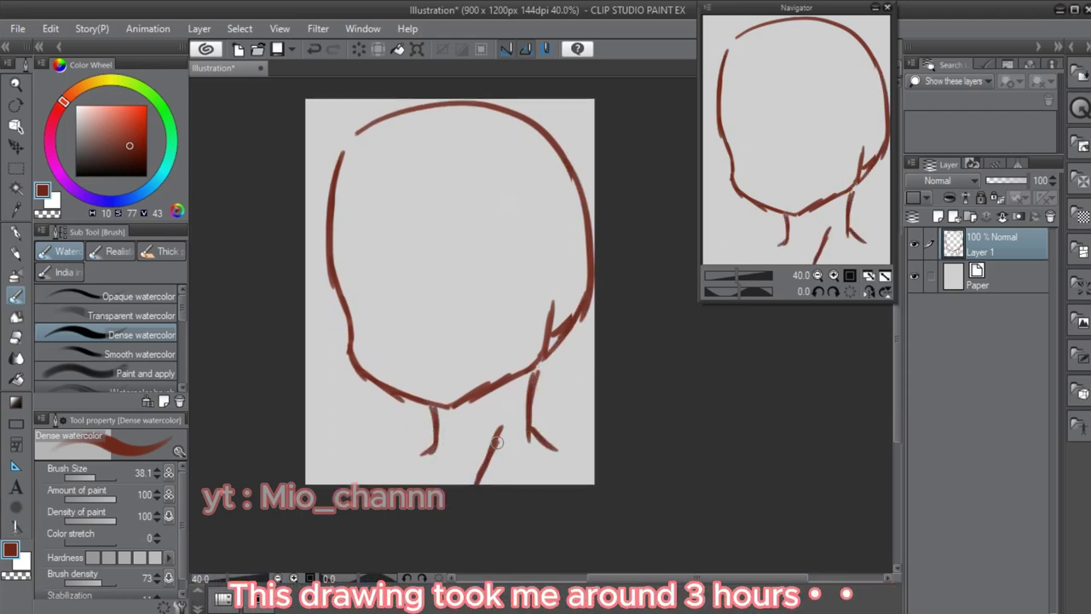
pyautogui.moveTo(502, 423)
pyautogui.mouseDown()
pyautogui.moveTo(515, 452)
pyautogui.moveTo(474, 488)
pyautogui.moveTo(445, 424)
pyautogui.moveTo(431, 473)
pyautogui.mouseUp()
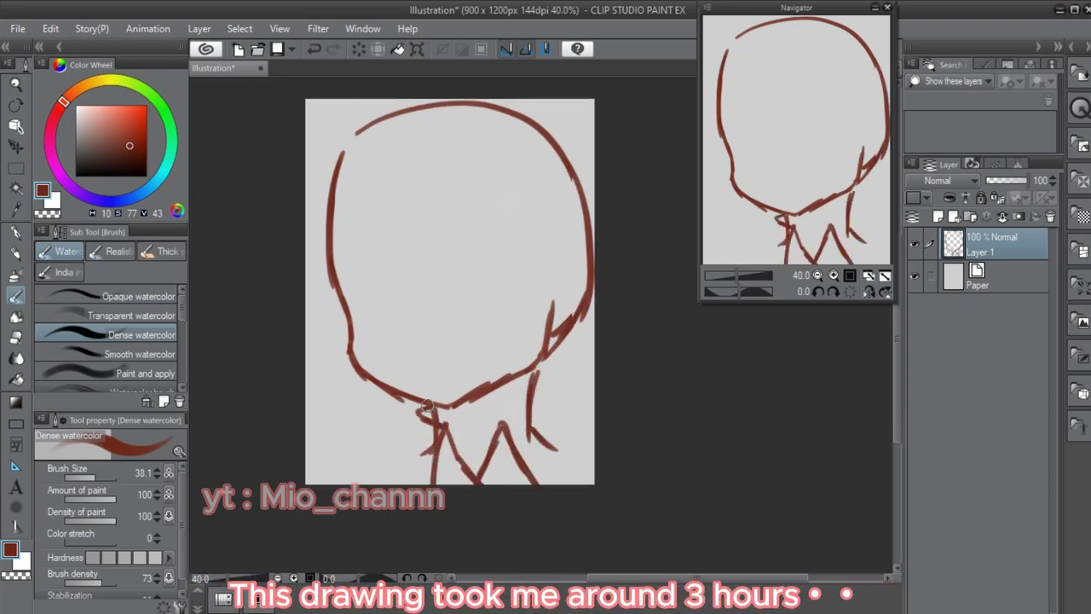
pyautogui.moveTo(417, 407)
pyautogui.mouseDown()
pyautogui.moveTo(397, 482)
pyautogui.moveTo(433, 436)
pyautogui.mouseUp()
pyautogui.press('e')
pyautogui.press('b')
pyautogui.moveTo(544, 393)
pyautogui.mouseDown()
pyautogui.moveTo(499, 430)
pyautogui.moveTo(561, 449)
pyautogui.mouseUp()
pyautogui.moveTo(454, 438)
pyautogui.mouseDown()
pyautogui.moveTo(384, 467)
pyautogui.moveTo(378, 486)
pyautogui.mouseUp()
pyautogui.moveTo(417, 286); pyautogui.dragTo(421, 310)
# - Add a new layer and sketch the long hair strands falling down the right side of the face to the collar
pyautogui.hotkey('ctrl', 'shift', 'n')
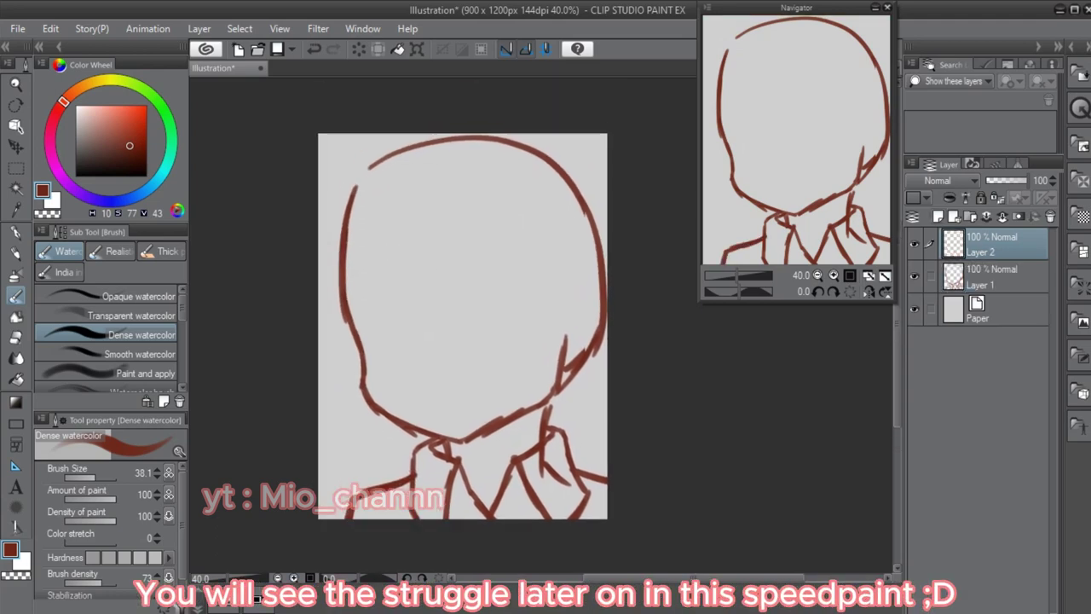
pyautogui.moveTo(393, 202); pyautogui.dragTo(409, 327)
pyautogui.hotkey('ctrl', 'z')
pyautogui.moveTo(512, 205)
pyautogui.mouseDown()
pyautogui.moveTo(523, 460)
pyautogui.moveTo(508, 501)
pyautogui.mouseUp()
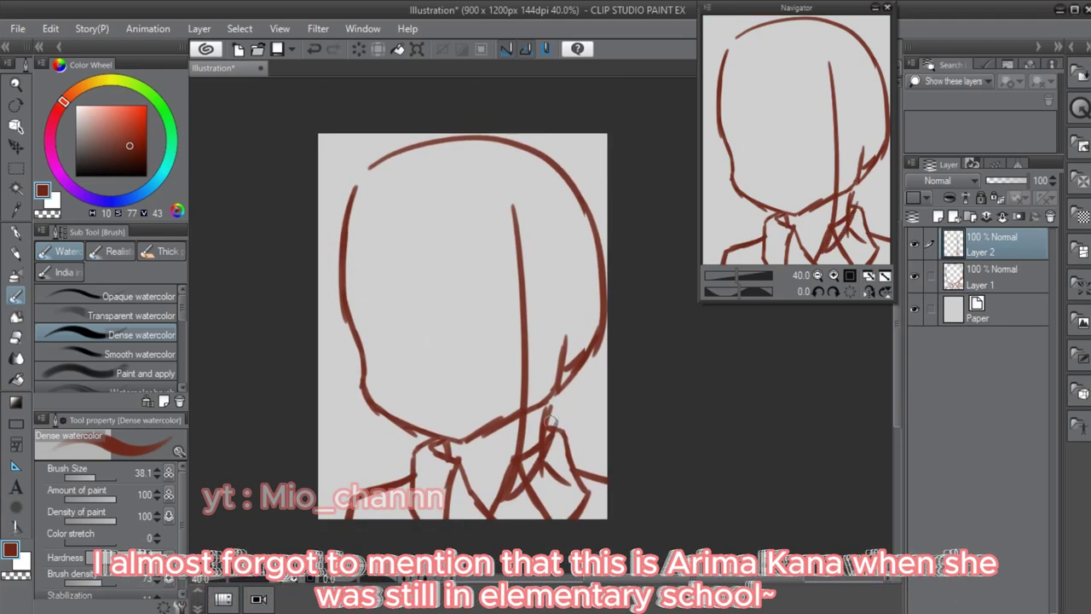
pyautogui.moveTo(562, 337); pyautogui.dragTo(505, 503)
pyautogui.moveTo(552, 344); pyautogui.dragTo(530, 481)
pyautogui.moveTo(566, 400); pyautogui.dragTo(547, 460)
pyautogui.moveTo(597, 377); pyautogui.dragTo(587, 445)
# - Sketch the hair strands along the left side of the face, erasing the overlapping upper part of the inner strand
pyautogui.moveTo(353, 211); pyautogui.dragTo(349, 417)
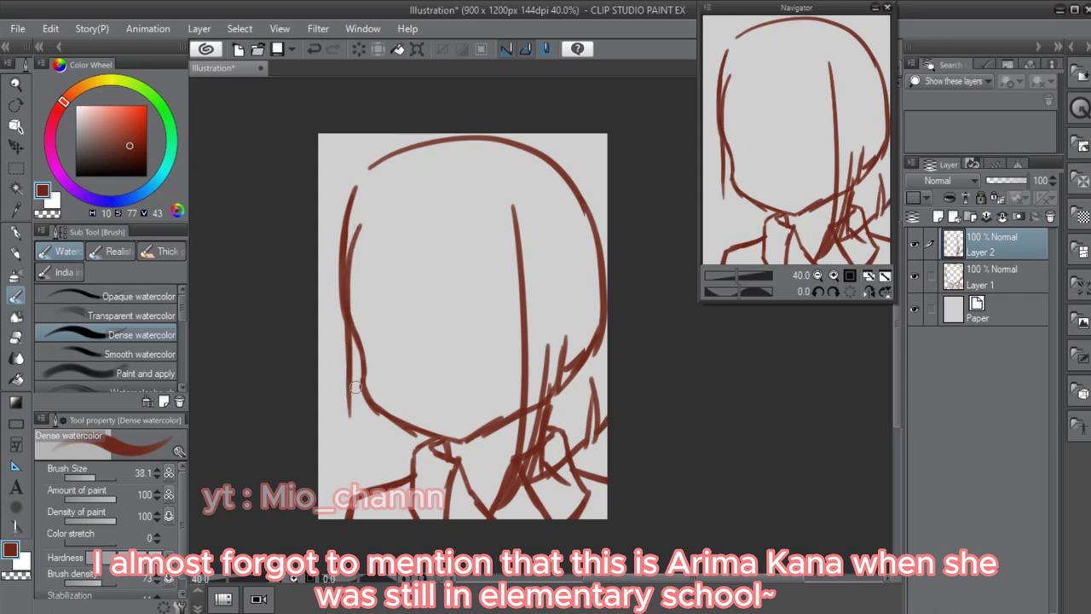
pyautogui.press('e')
pyautogui.moveTo(365, 214); pyautogui.dragTo(348, 263)
pyautogui.press('b')
pyautogui.moveTo(353, 193); pyautogui.dragTo(325, 285)
pyautogui.moveTo(346, 213); pyautogui.dragTo(381, 327)
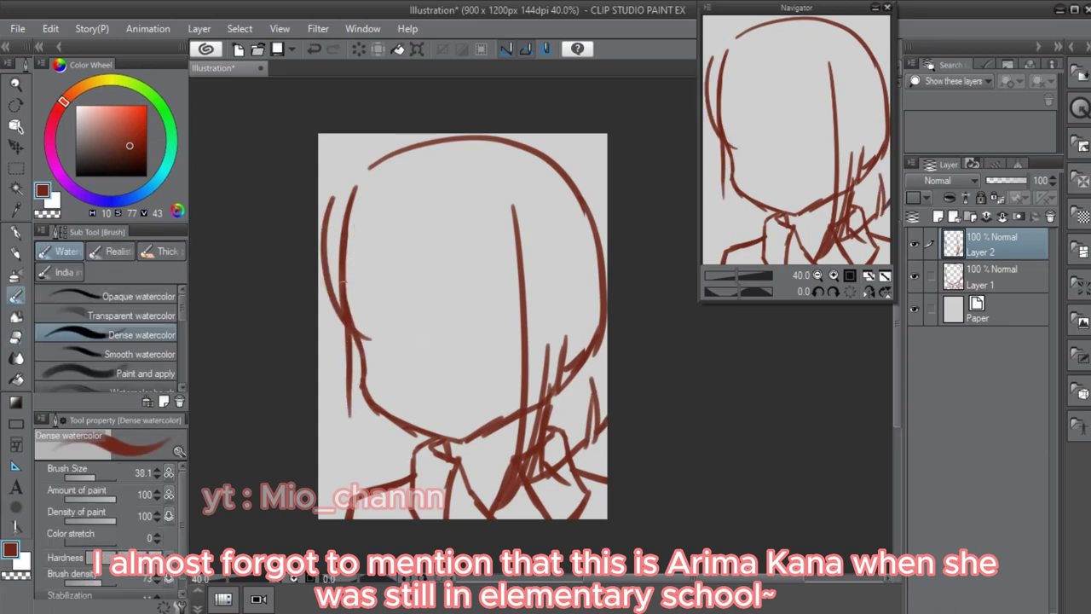
# - Sketch the jagged fringe across the forehead, with longer locks near its middle and right end
pyautogui.moveTo(379, 277); pyautogui.dragTo(378, 324)
pyautogui.moveTo(403, 210)
pyautogui.mouseDown()
pyautogui.moveTo(432, 323)
pyautogui.moveTo(491, 280)
pyautogui.moveTo(515, 334)
pyautogui.mouseUp()
pyautogui.moveTo(493, 206); pyautogui.dragTo(515, 322)
pyautogui.moveTo(512, 226); pyautogui.dragTo(527, 317)
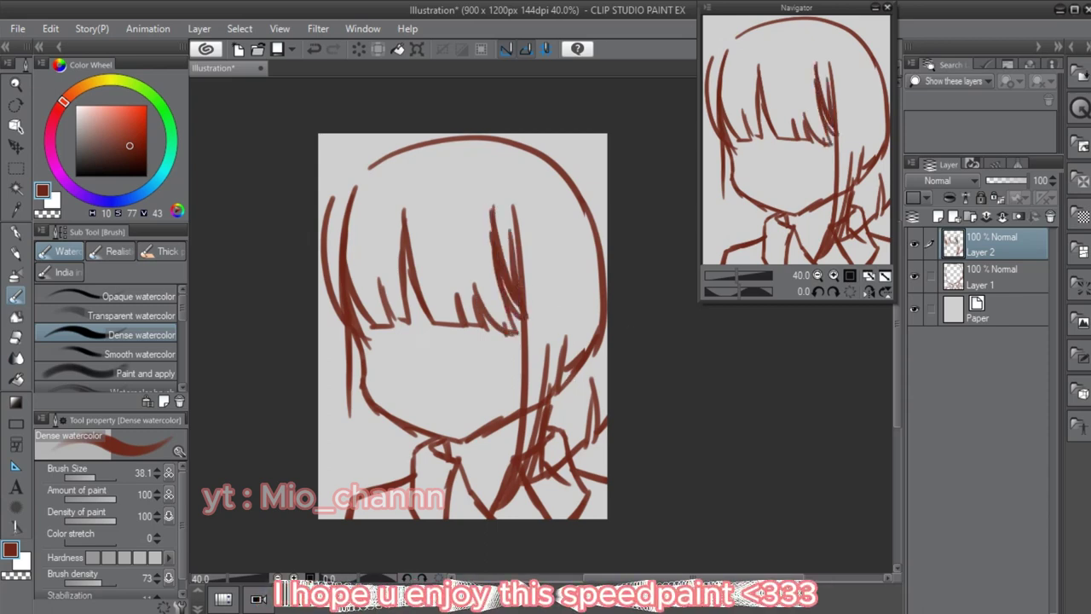
# - Erase the head, ear and neck lines that show through the hair on the right, working on the body layer
pyautogui.press('e')
pyautogui.hotkey('alt', '[')
pyautogui.moveTo(601, 264)
pyautogui.mouseDown()
pyautogui.moveTo(550, 409)
pyautogui.moveTo(560, 419)
pyautogui.moveTo(546, 469)
pyautogui.mouseUp()
pyautogui.press('b')
pyautogui.hotkey('alt', ']')
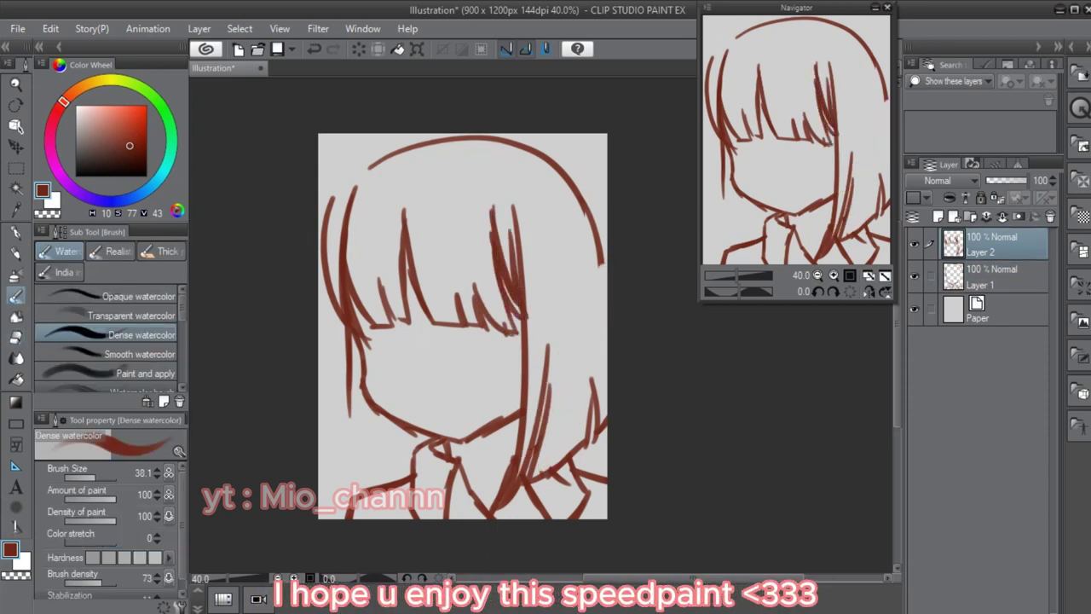
# - Sketch the long outer hair lock on the left side, ending in pointed tips at the shoulder and under the jaw
pyautogui.moveTo(334, 191); pyautogui.dragTo(349, 459)
pyautogui.hotkey('ctrl', 'z')
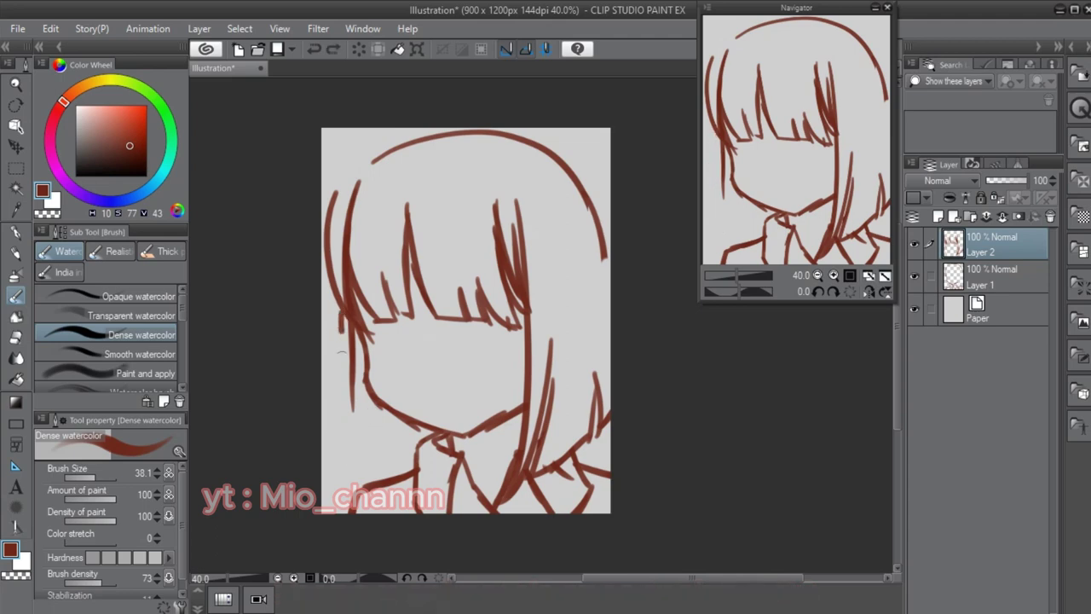
pyautogui.moveTo(337, 309); pyautogui.dragTo(357, 479)
pyautogui.moveTo(344, 365); pyautogui.dragTo(388, 491)
pyautogui.hotkey('ctrl', 'z')
pyautogui.moveTo(365, 406)
pyautogui.mouseDown()
pyautogui.moveTo(402, 444)
pyautogui.moveTo(409, 426)
pyautogui.mouseUp()
pyautogui.press('e')
pyautogui.press('b')
pyautogui.moveTo(358, 452)
pyautogui.mouseDown()
pyautogui.moveTo(389, 419)
pyautogui.moveTo(415, 441)
pyautogui.moveTo(409, 454)
pyautogui.mouseUp()
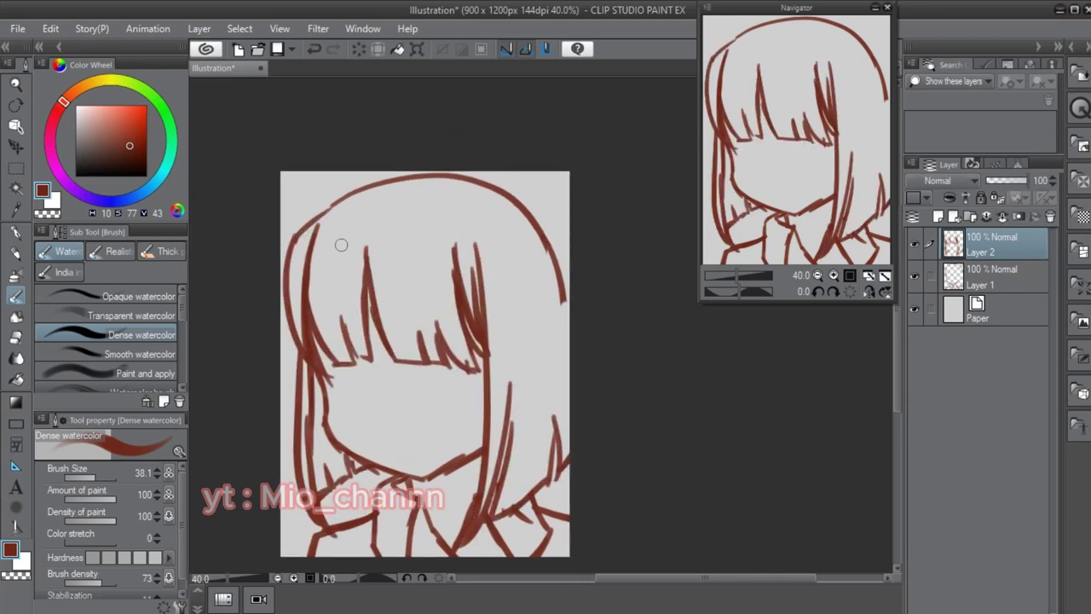
# - Extend the hair line at the temple and sketch the curved hat outline at both upper corners of the head
pyautogui.moveTo(409, 453); pyautogui.dragTo(416, 466)
pyautogui.moveTo(331, 227); pyautogui.dragTo(317, 240)
pyautogui.moveTo(327, 195)
pyautogui.mouseDown()
pyautogui.moveTo(309, 244)
pyautogui.moveTo(332, 184)
pyautogui.mouseUp()
pyautogui.moveTo(571, 184)
pyautogui.mouseDown()
pyautogui.moveTo(550, 266)
pyautogui.moveTo(565, 245)
pyautogui.mouseUp()
pyautogui.moveTo(578, 220); pyautogui.dragTo(575, 290)
pyautogui.press('e')
pyautogui.moveTo(569, 188); pyautogui.dragTo(576, 294)
pyautogui.press('b')
pyautogui.moveTo(539, 173); pyautogui.dragTo(571, 260)
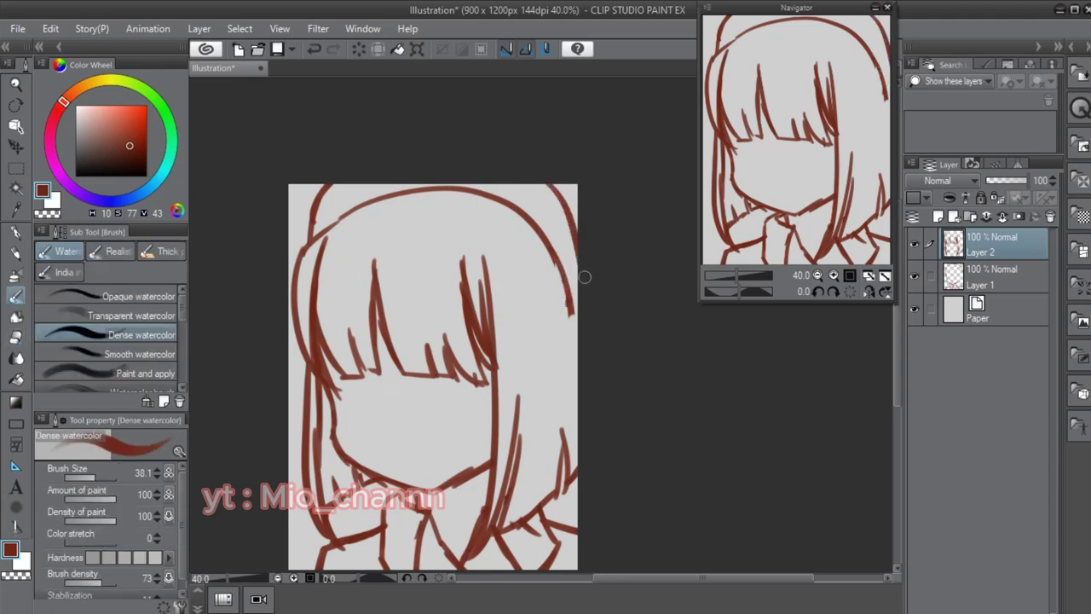
pyautogui.moveTo(568, 310)
pyautogui.mouseDown()
pyautogui.moveTo(554, 260)
pyautogui.moveTo(561, 300)
pyautogui.moveTo(539, 330)
pyautogui.moveTo(538, 289)
pyautogui.moveTo(556, 277)
pyautogui.mouseUp()
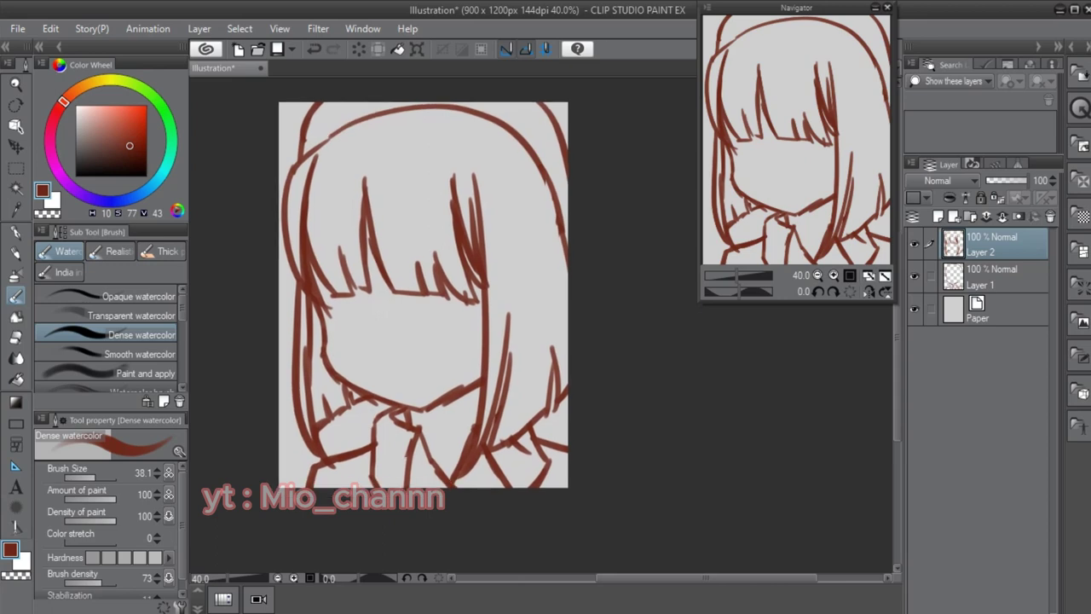
pyautogui.click(913, 243)
pyautogui.click(993, 277)
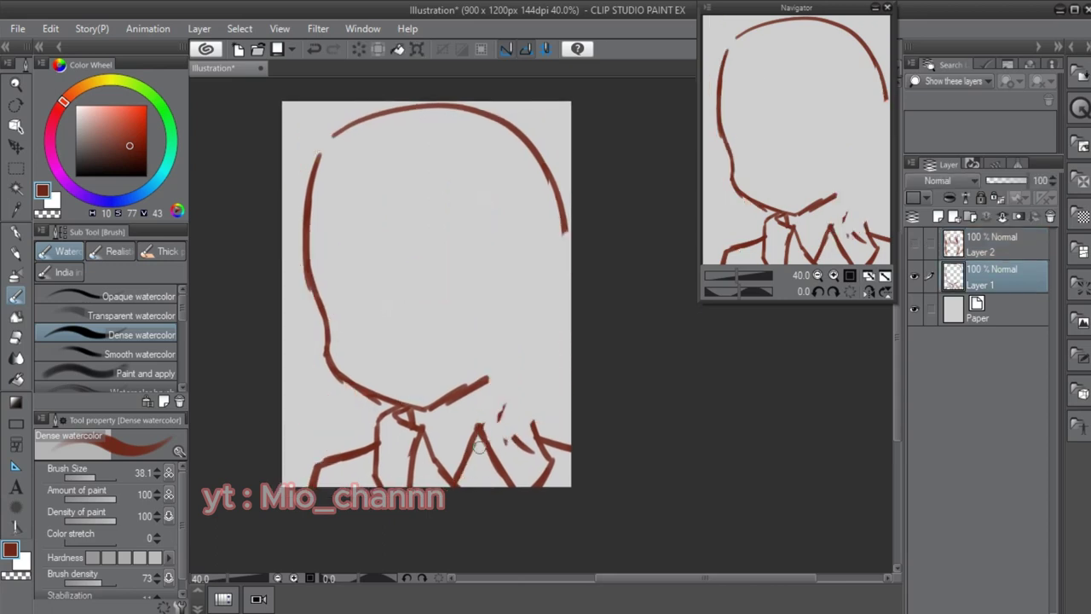
pyautogui.moveTo(434, 441); pyautogui.dragTo(476, 452)
pyautogui.hotkey('ctrl', 'z')
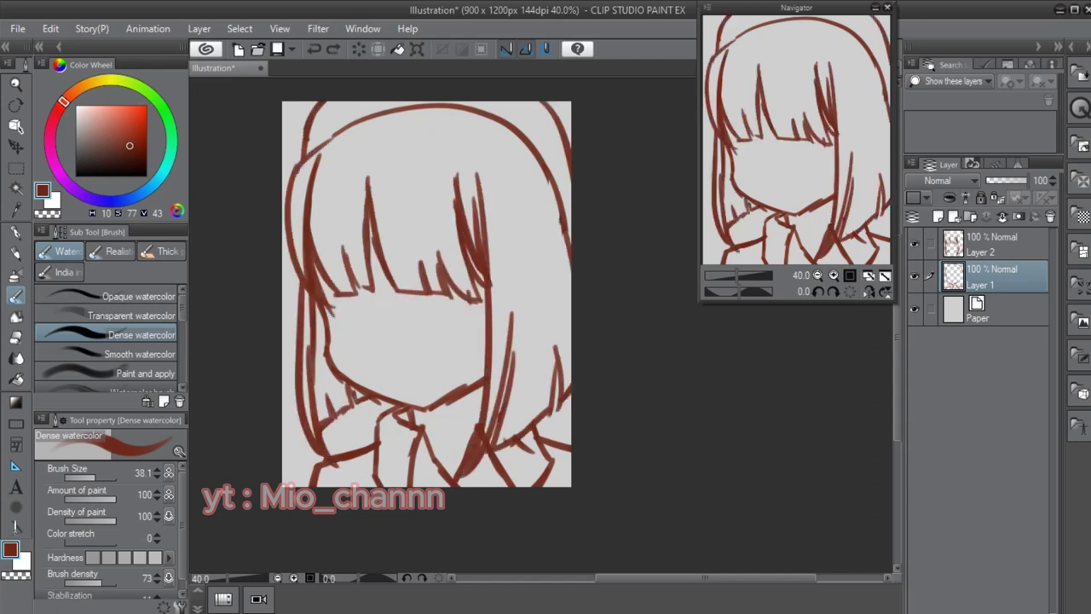
# - Add a new layer and sketch the outlines of both eyes, the eyebrows, the nose and an open mouth
pyautogui.hotkey('ctrl', 'shift', 'n')
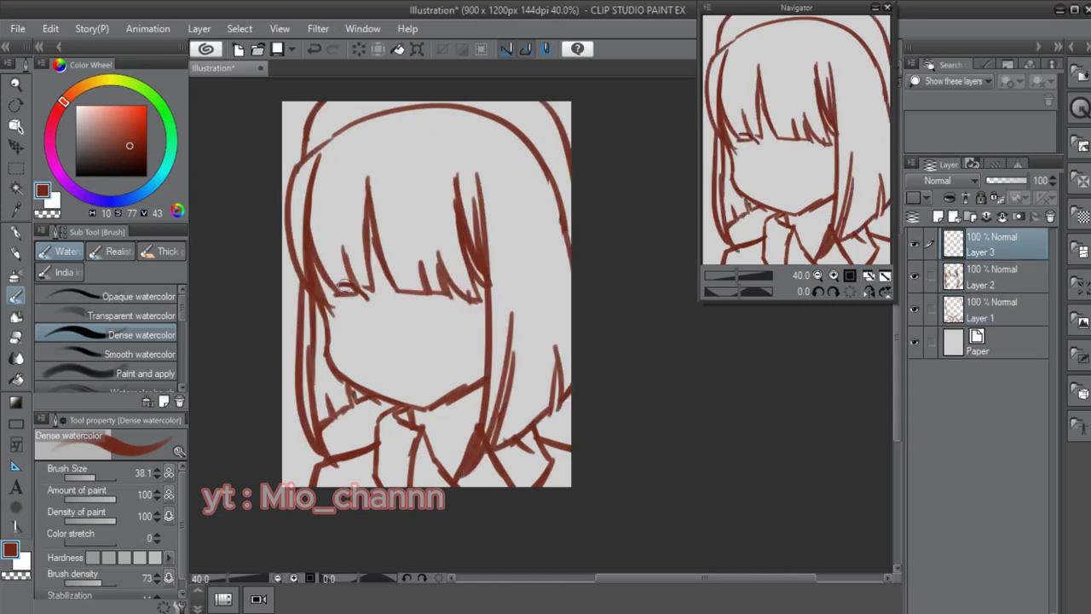
pyautogui.moveTo(340, 288); pyautogui.dragTo(346, 312)
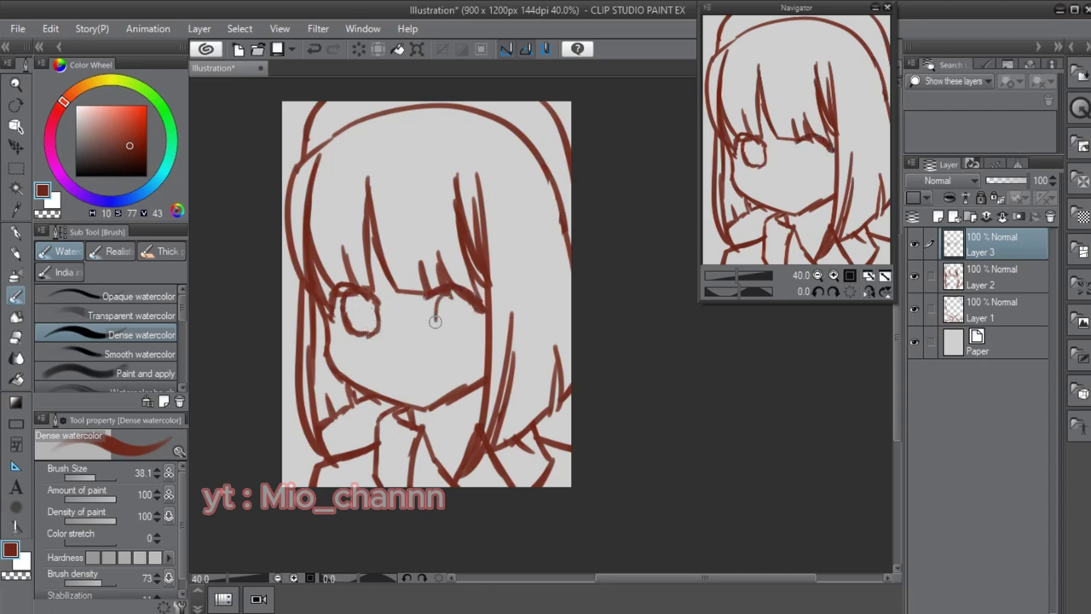
pyautogui.moveTo(448, 290); pyautogui.dragTo(462, 338)
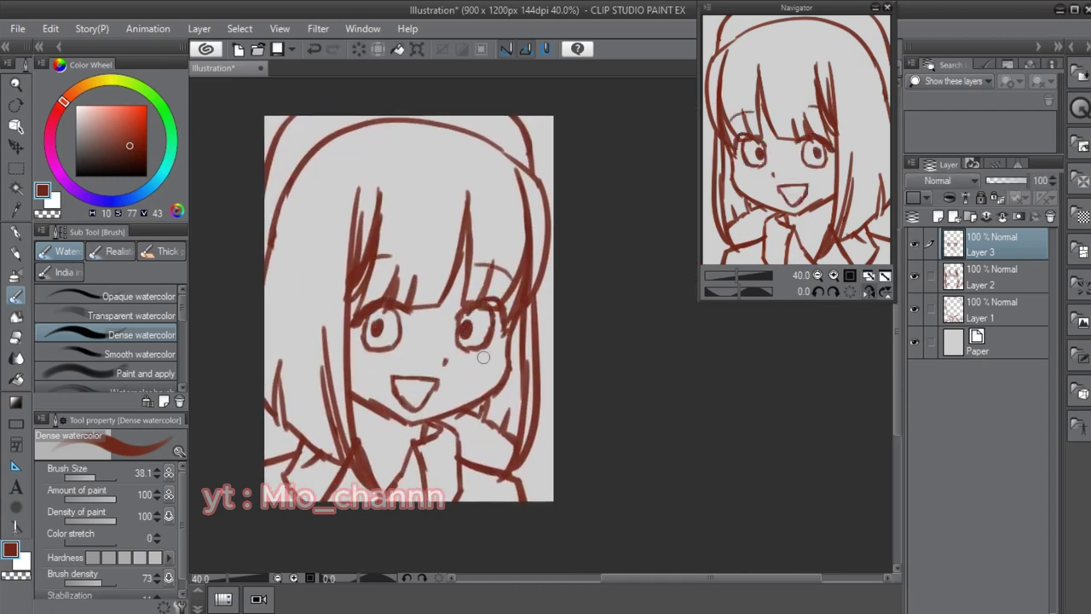
# - Draw the pupils and iris details in both eyes and add short lower lashes beneath them
pyautogui.hotkey('ctrl', 'z')
pyautogui.moveTo(469, 315); pyautogui.dragTo(476, 320)
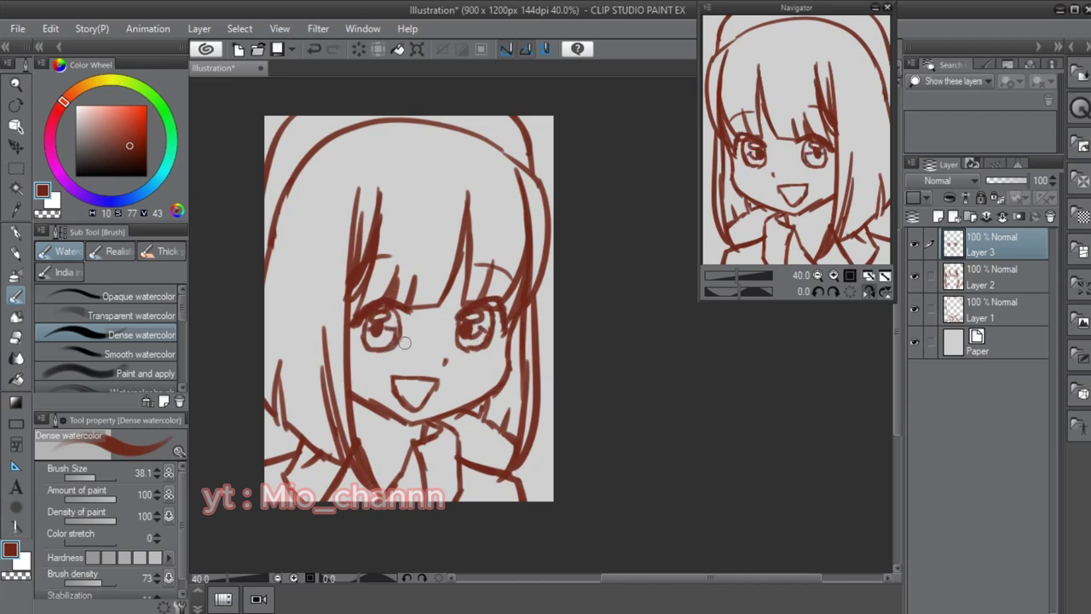
pyautogui.moveTo(359, 357); pyautogui.dragTo(380, 352)
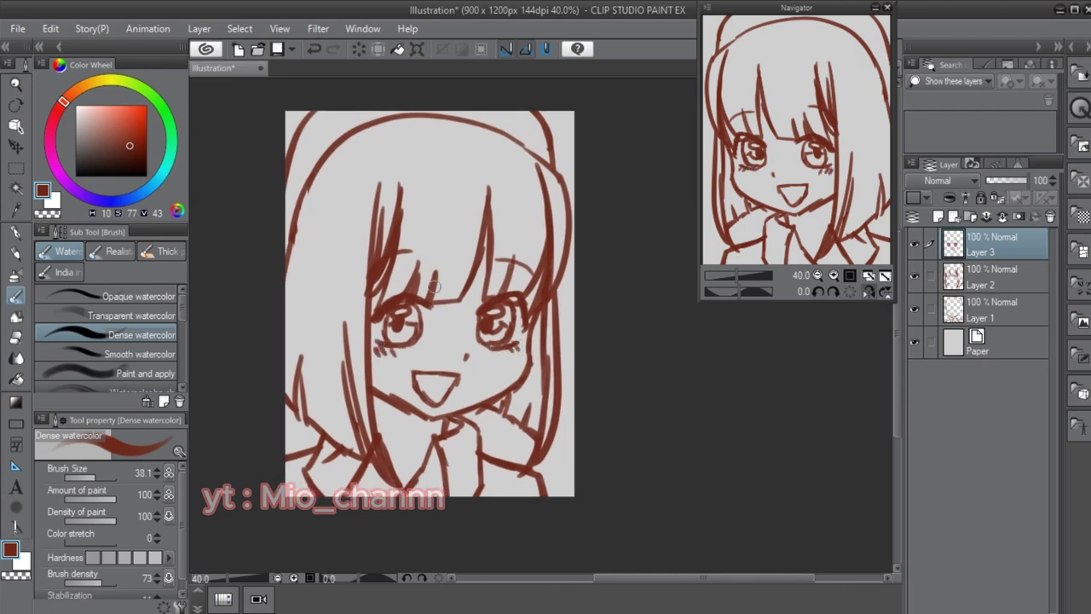
# - Add outer hair strands beside the fringe and draw the teeth and tongue inside the mouth
pyautogui.moveTo(569, 205); pyautogui.dragTo(569, 296)
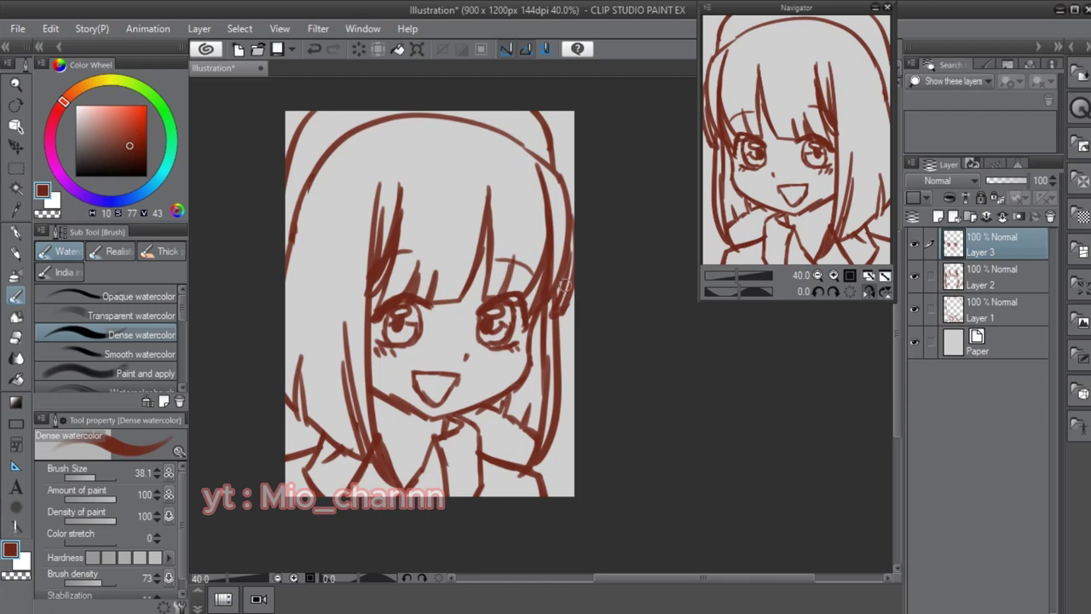
pyautogui.hotkey('ctrl', 'z')
pyautogui.moveTo(414, 383); pyautogui.dragTo(443, 397)
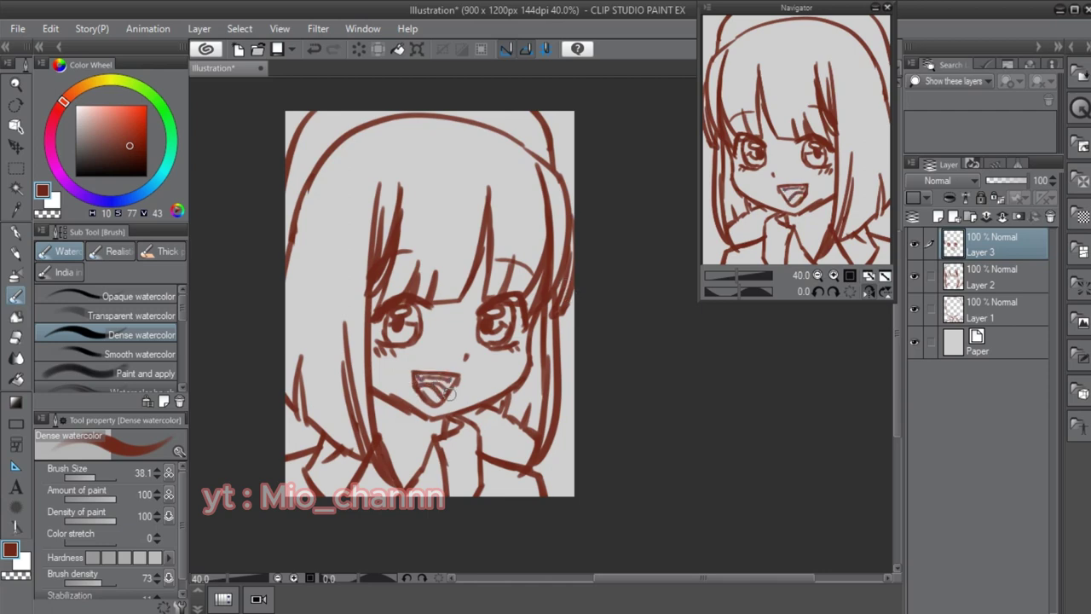
pyautogui.moveTo(495, 430); pyautogui.dragTo(494, 434)
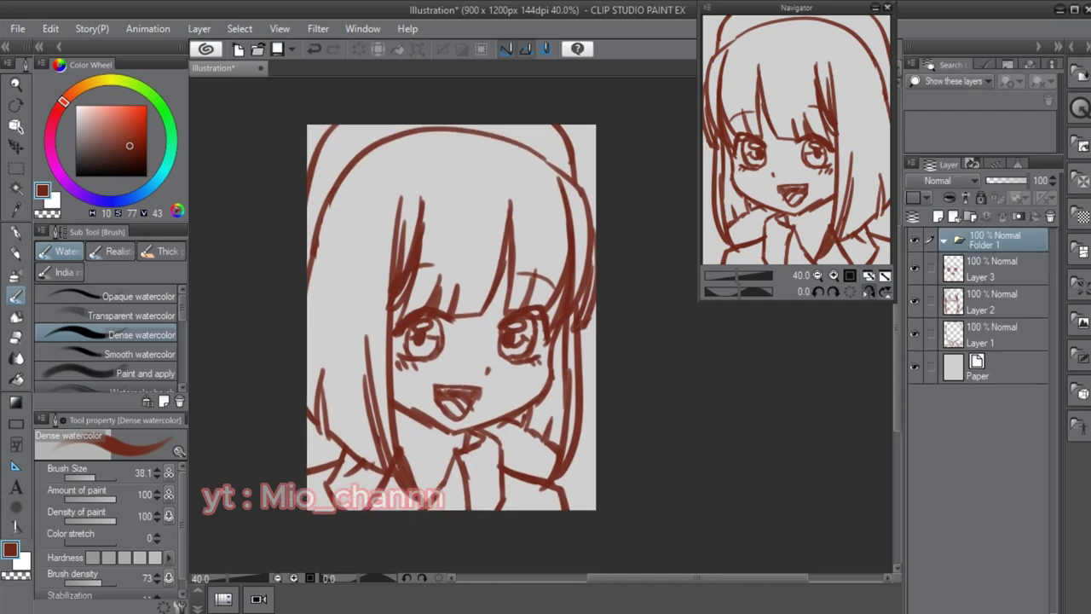
# - Rename Layer 3, Layer 2 and Layer 1 as face, hair and body
pyautogui.doubleClick(985, 308)
pyautogui.write('hair')
pyautogui.press('Return')
pyautogui.doubleClick(980, 343)
pyautogui.write('body')
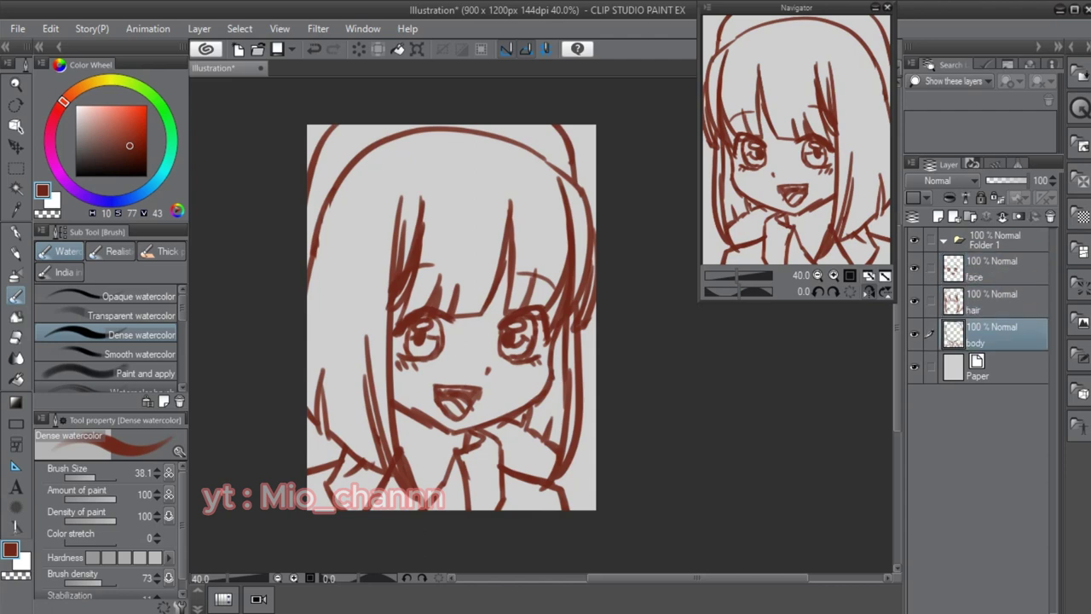
pyautogui.press('Return')
# - Rename Folder 1 as Sketch and collapse it
pyautogui.doubleClick(984, 241)
pyautogui.write('Sketch')
pyautogui.press('Return')
pyautogui.click(943, 241)
# - Add a new layer above the Sketch folder, lower the folder's opacity to 34%, and make the new layer active
pyautogui.click(938, 216)
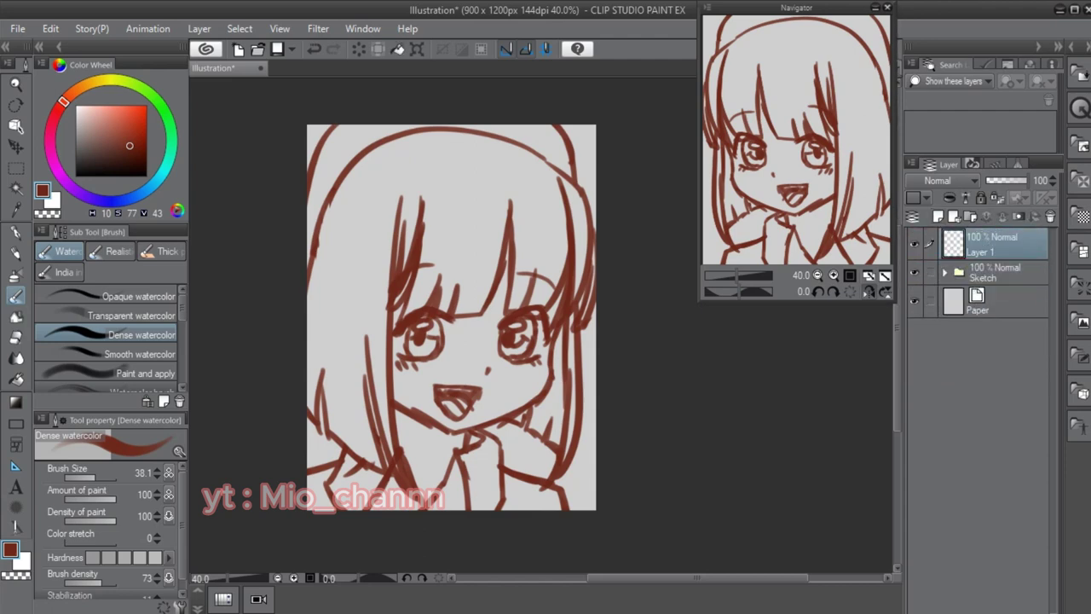
pyautogui.click(997, 271)
pyautogui.moveTo(1026, 180); pyautogui.dragTo(992, 180)
pyautogui.click(980, 245)
pyautogui.scroll(1, 452, 315)
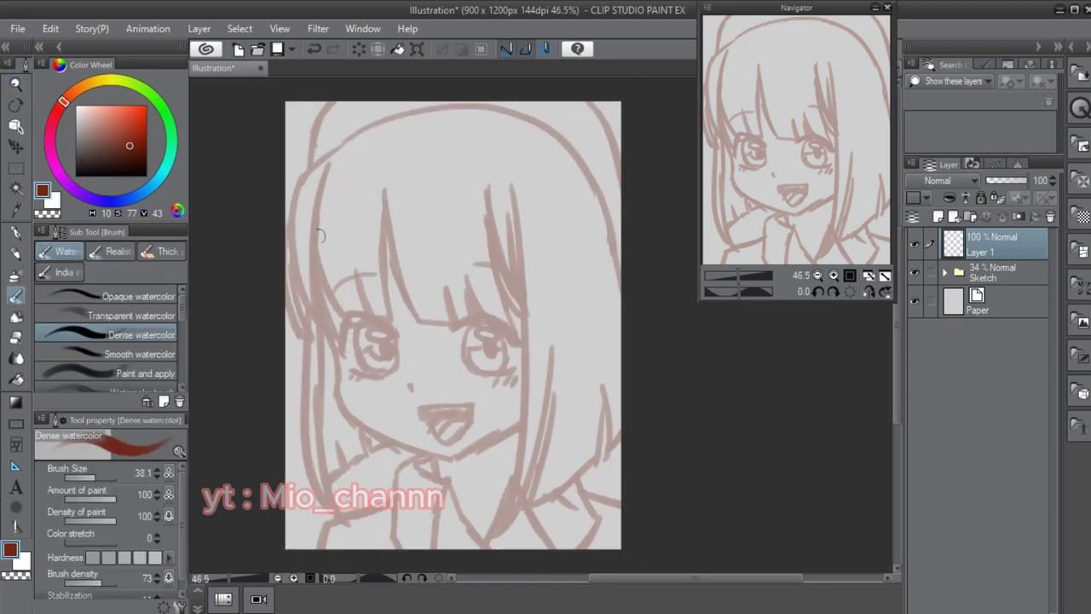
pyautogui.moveTo(304, 195); pyautogui.dragTo(293, 256)
pyautogui.moveTo(328, 152)
pyautogui.mouseDown()
pyautogui.moveTo(292, 240)
pyautogui.moveTo(297, 215)
pyautogui.moveTo(331, 337)
pyautogui.mouseUp()
pyautogui.hotkey('ctrl', 'z')
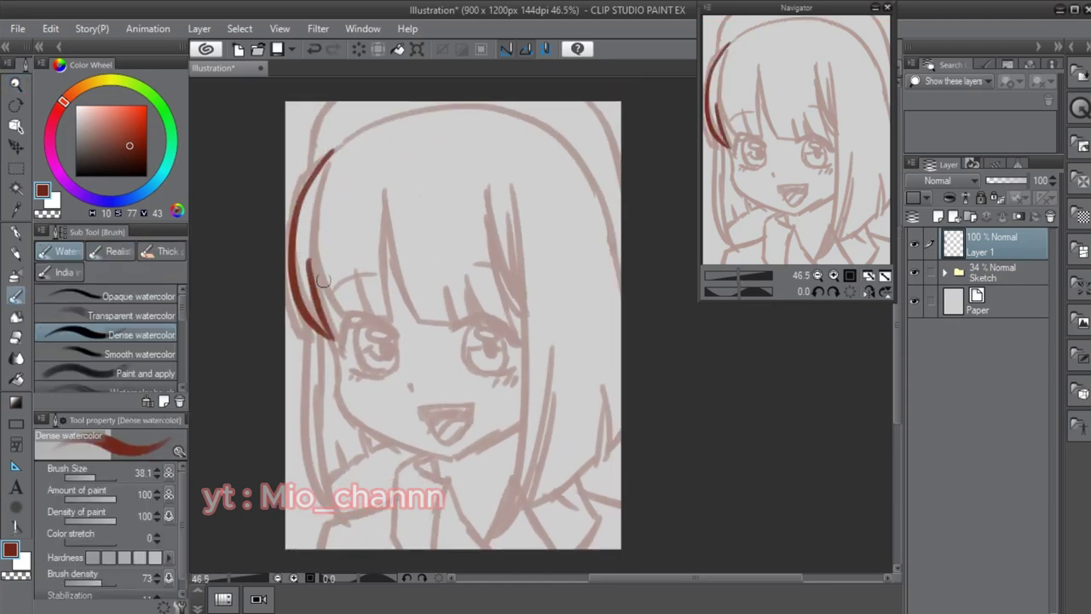
pyautogui.hotkey('ctrl', 'z')
pyautogui.moveTo(344, 139); pyautogui.dragTo(287, 230)
pyautogui.moveTo(339, 158); pyautogui.dragTo(312, 349)
pyautogui.hotkey('ctrl', 'z')
# - Draw clean overlapping outer strands along the left edge of the fringe, tapering to pointed tips beside the eye
pyautogui.moveTo(344, 140)
pyautogui.mouseDown()
pyautogui.moveTo(293, 225)
pyautogui.moveTo(311, 346)
pyautogui.mouseUp()
pyautogui.moveTo(337, 160)
pyautogui.mouseDown()
pyautogui.moveTo(309, 286)
pyautogui.moveTo(340, 339)
pyautogui.mouseUp()
pyautogui.moveTo(300, 286); pyautogui.dragTo(322, 360)
pyautogui.hotkey('ctrl', 'z')
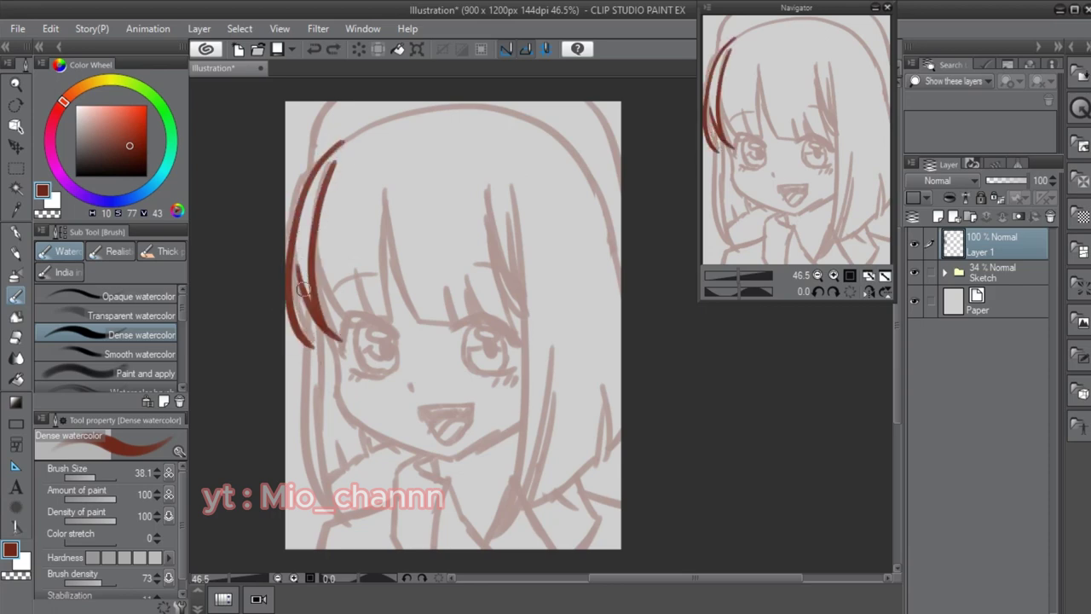
pyautogui.moveTo(298, 281); pyautogui.dragTo(323, 360)
pyautogui.moveTo(308, 235); pyautogui.dragTo(351, 337)
pyautogui.hotkey('ctrl', 'z')
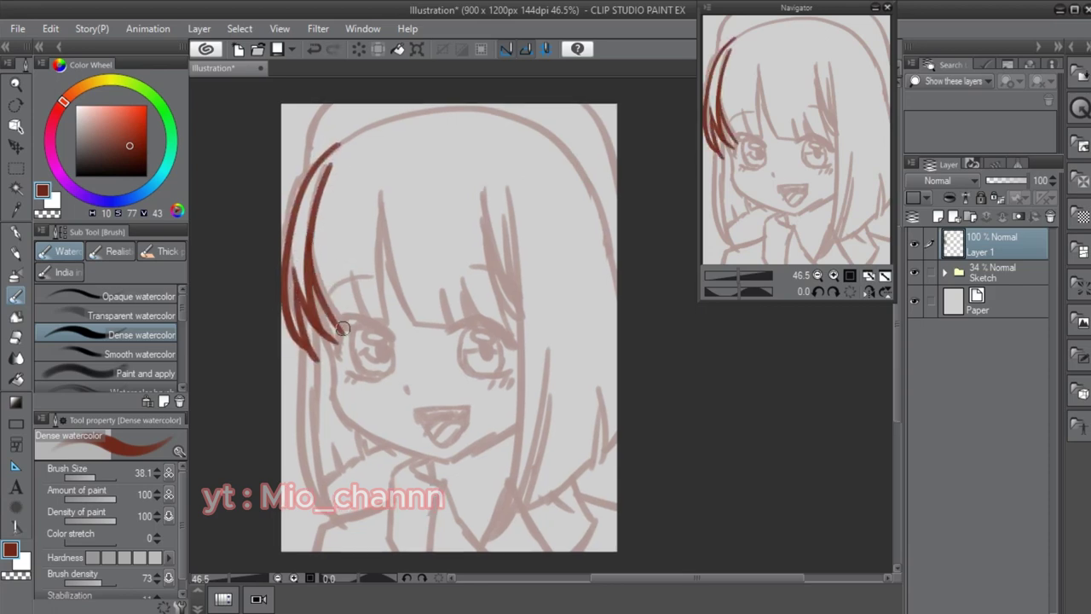
# - Trace the pointed fringe tips above the left eye and the long V-shaped gap near the fringe's centre
pyautogui.moveTo(345, 281)
pyautogui.mouseDown()
pyautogui.moveTo(363, 337)
pyautogui.moveTo(376, 337)
pyautogui.mouseUp()
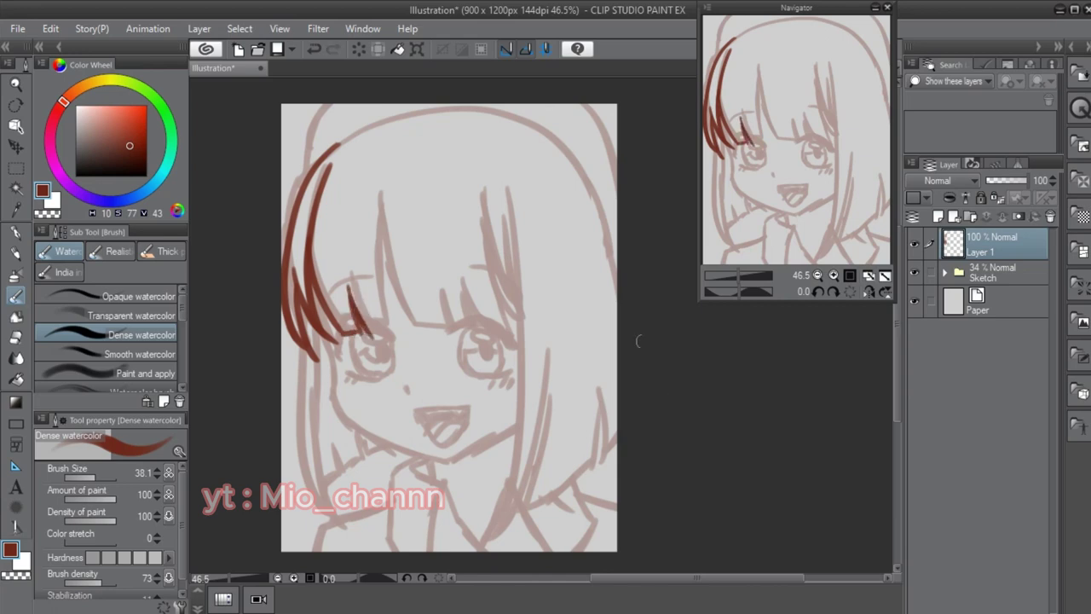
pyautogui.moveTo(401, 334)
pyautogui.mouseDown()
pyautogui.moveTo(383, 201)
pyautogui.moveTo(401, 334)
pyautogui.mouseUp()
pyautogui.hotkey('ctrl', 'z')
pyautogui.moveTo(385, 208); pyautogui.dragTo(418, 358)
pyautogui.hotkey('ctrl', 'z')
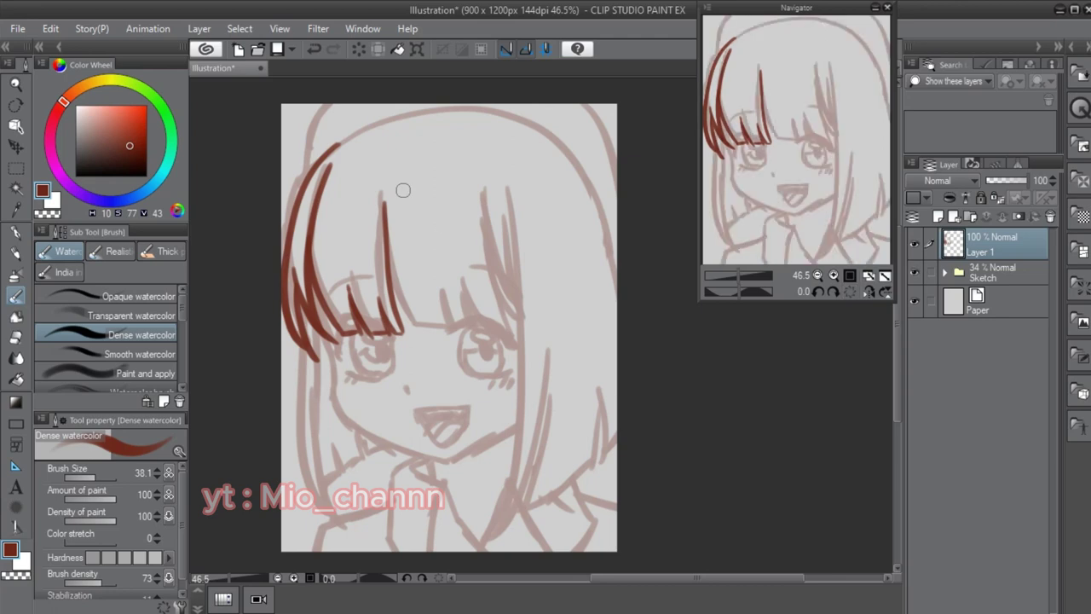
pyautogui.moveTo(395, 190); pyautogui.dragTo(422, 328)
pyautogui.hotkey('ctrl', 'z')
pyautogui.hotkey('ctrl', 'z')
pyautogui.moveTo(382, 195); pyautogui.dragTo(429, 328)
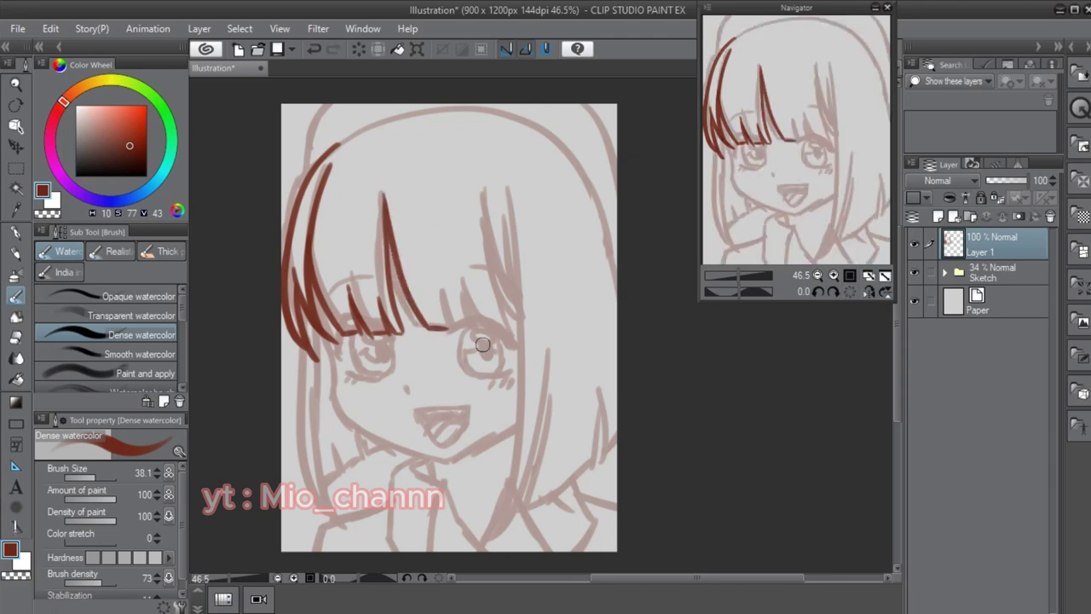
# - Trace the fringe tips above the right eye and the long strands at the fringe's right end
pyautogui.moveTo(441, 281); pyautogui.dragTo(451, 331)
pyautogui.moveTo(466, 262); pyautogui.dragTo(488, 332)
pyautogui.moveTo(496, 292); pyautogui.dragTo(520, 343)
pyautogui.hotkey('ctrl', 'z')
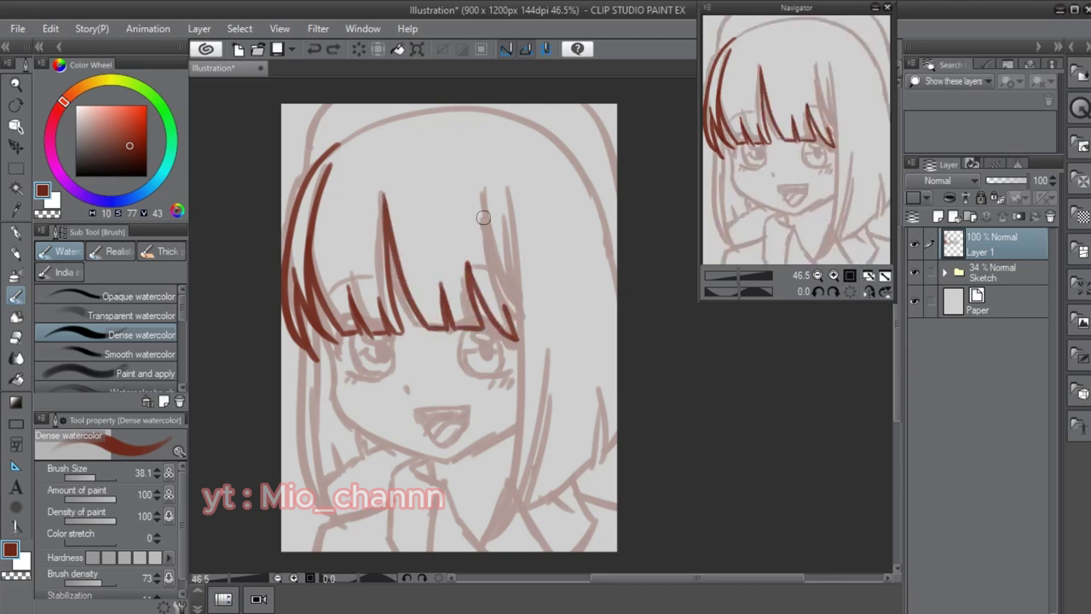
pyautogui.moveTo(482, 206); pyautogui.dragTo(520, 328)
pyautogui.moveTo(498, 227); pyautogui.dragTo(529, 312)
# - Draw the long side lock right of the face, tapering past the chin, with the first jagged hair ends beside it
pyautogui.moveTo(506, 179)
pyautogui.mouseDown()
pyautogui.moveTo(545, 406)
pyautogui.moveTo(534, 436)
pyautogui.mouseUp()
pyautogui.hotkey('ctrl', 'z')
pyautogui.hotkey('ctrl', 'z')
pyautogui.scroll(-2, 506, 213)
pyautogui.moveTo(507, 213)
pyautogui.mouseDown()
pyautogui.moveTo(522, 341)
pyautogui.moveTo(515, 422)
pyautogui.mouseUp()
pyautogui.hotkey('ctrl', 'z')
pyautogui.moveTo(523, 341); pyautogui.dragTo(501, 447)
pyautogui.hotkey('ctrl', 'z')
pyautogui.moveTo(506, 330)
pyautogui.mouseDown()
pyautogui.moveTo(469, 460)
pyautogui.moveTo(486, 345)
pyautogui.mouseUp()
pyautogui.moveTo(447, 450); pyautogui.dragTo(486, 345)
pyautogui.moveTo(467, 446); pyautogui.dragTo(488, 394)
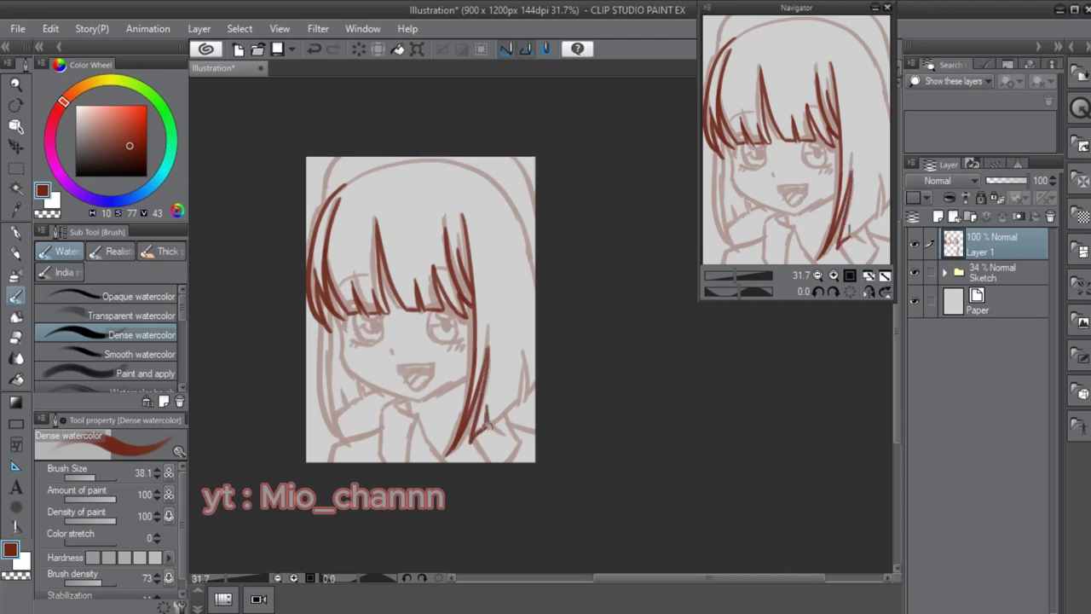
# - Finish the jagged hair ends at the right edge and thicken the right lock's tip, checking the lines without the sketch
pyautogui.moveTo(509, 285)
pyautogui.mouseDown()
pyautogui.moveTo(502, 422)
pyautogui.moveTo(523, 347)
pyautogui.mouseUp()
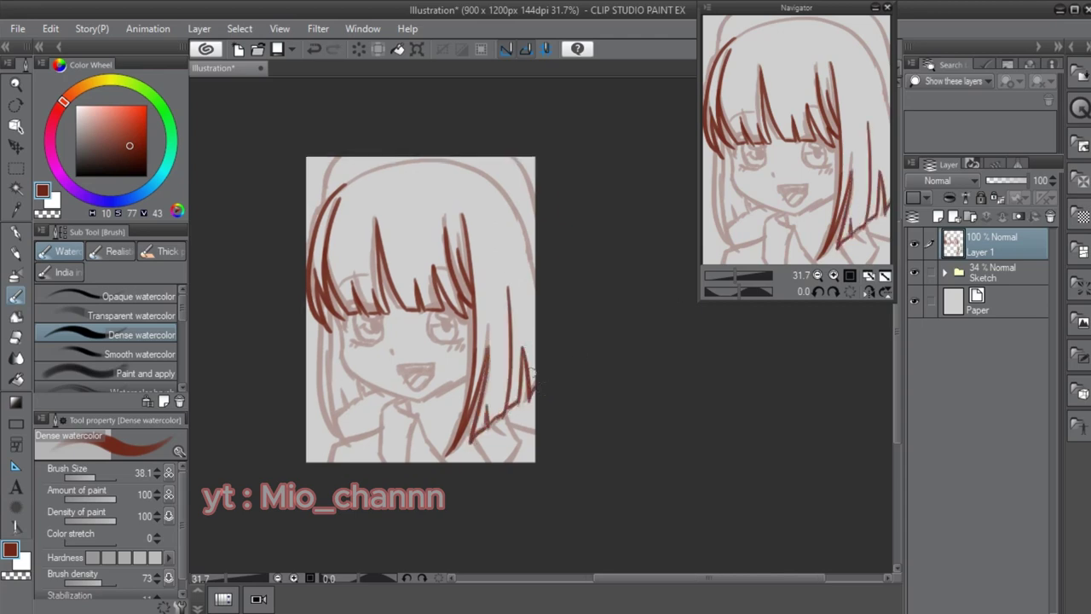
pyautogui.click(915, 272)
pyautogui.moveTo(474, 423); pyautogui.dragTo(452, 457)
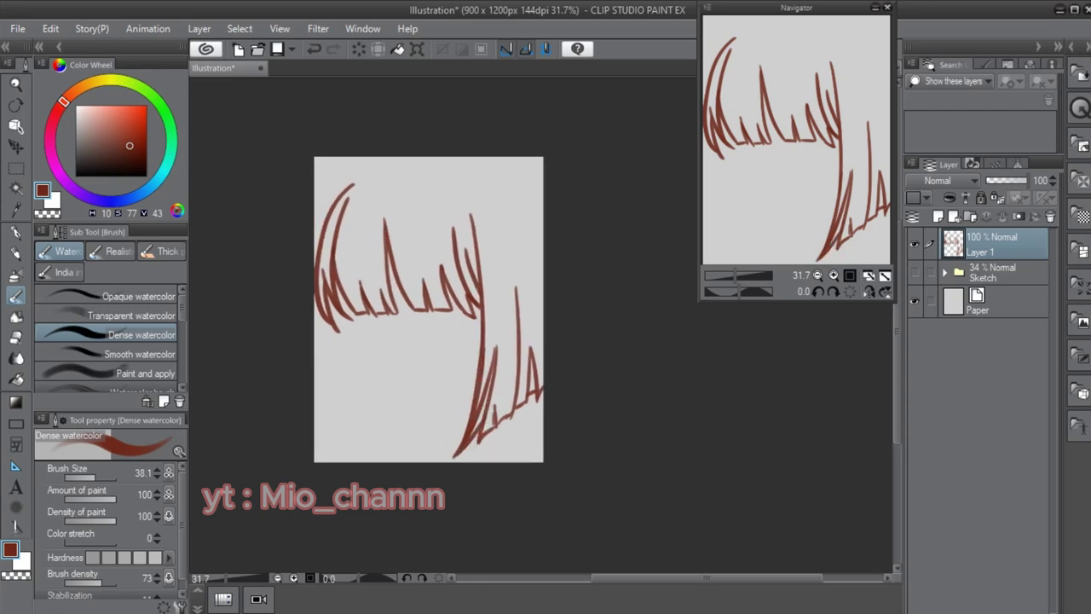
pyautogui.moveTo(485, 346)
pyautogui.mouseDown()
pyautogui.moveTo(443, 452)
pyautogui.moveTo(487, 360)
pyautogui.mouseUp()
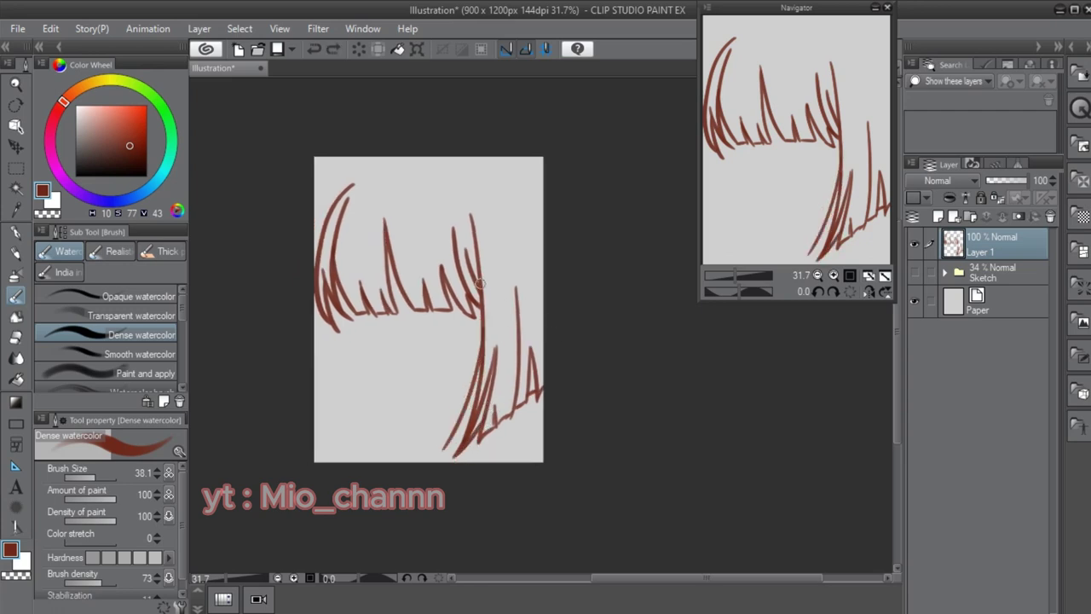
pyautogui.click(914, 273)
# - Trace the arc across the top of the head and the outer curves beside it at both upper corners
pyautogui.moveTo(344, 214)
pyautogui.mouseDown()
pyautogui.moveTo(378, 214)
pyautogui.moveTo(341, 247)
pyautogui.moveTo(540, 290)
pyautogui.mouseUp()
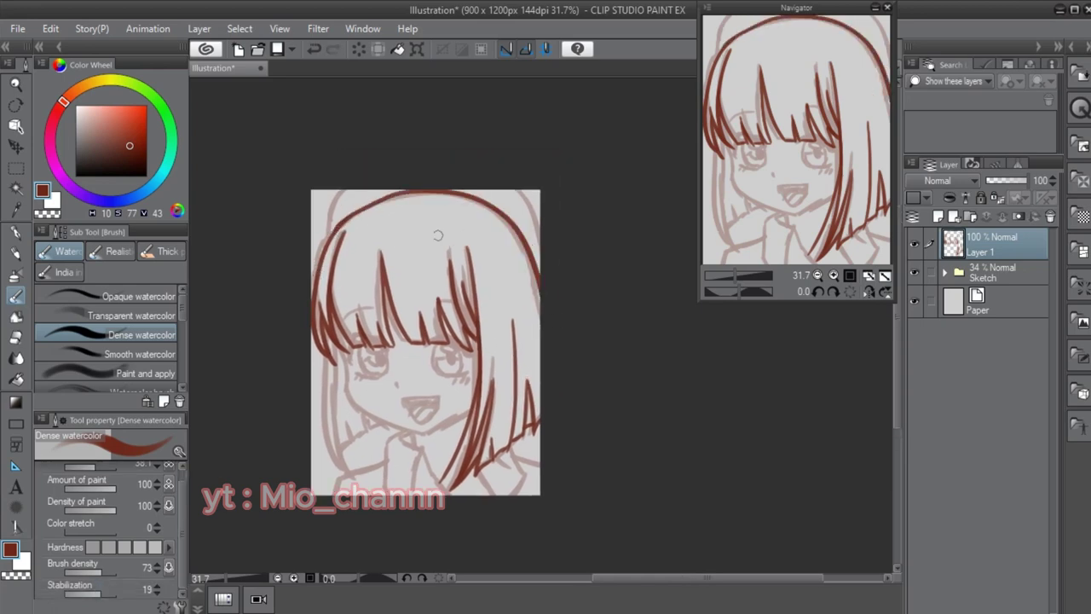
pyautogui.moveTo(332, 234); pyautogui.dragTo(345, 191)
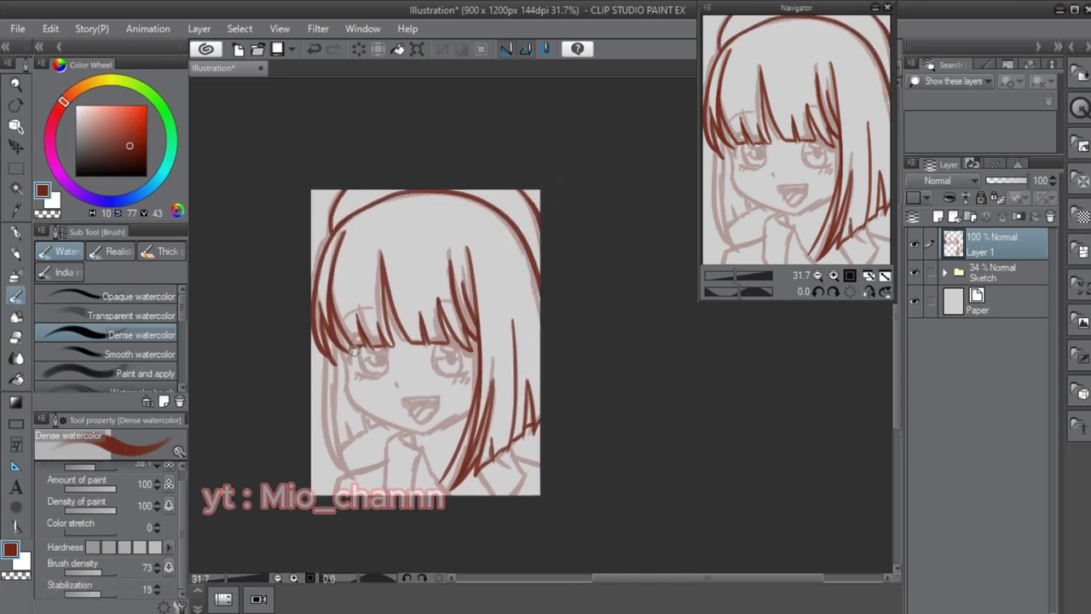
pyautogui.moveTo(355, 352); pyautogui.dragTo(380, 360)
pyautogui.hotkey('ctrl', 'z')
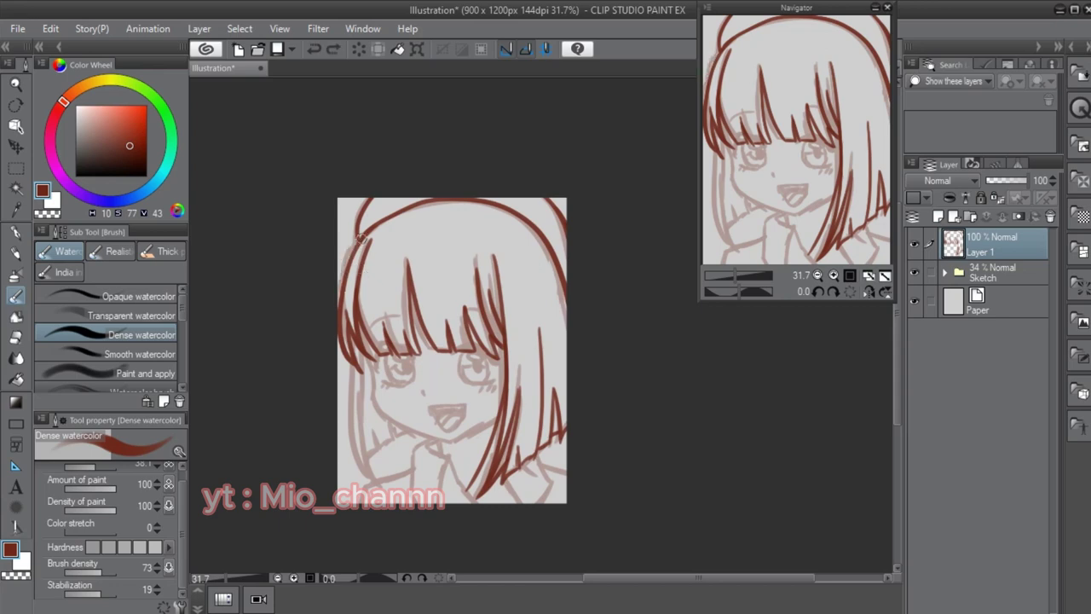
pyautogui.moveTo(360, 238); pyautogui.dragTo(350, 209)
# - Draw the long side lock left of the face, running from below the fringe to a pointed tip
pyautogui.moveTo(346, 320); pyautogui.dragTo(370, 469)
pyautogui.hotkey('ctrl', 'z')
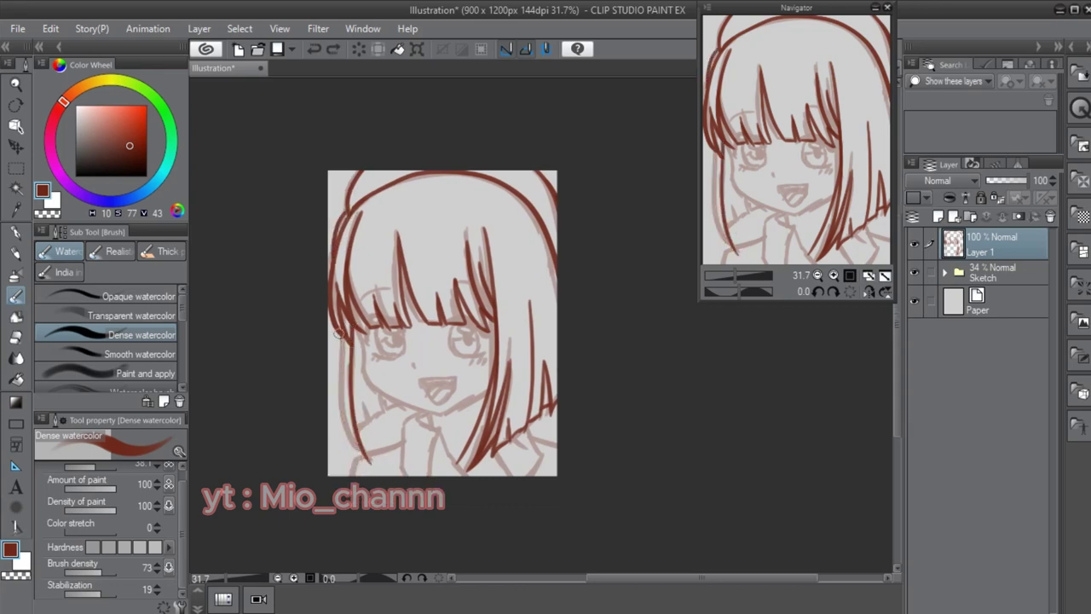
pyautogui.hotkey('ctrl', 'z')
pyautogui.moveTo(338, 334)
pyautogui.mouseDown()
pyautogui.moveTo(366, 469)
pyautogui.moveTo(358, 460)
pyautogui.mouseUp()
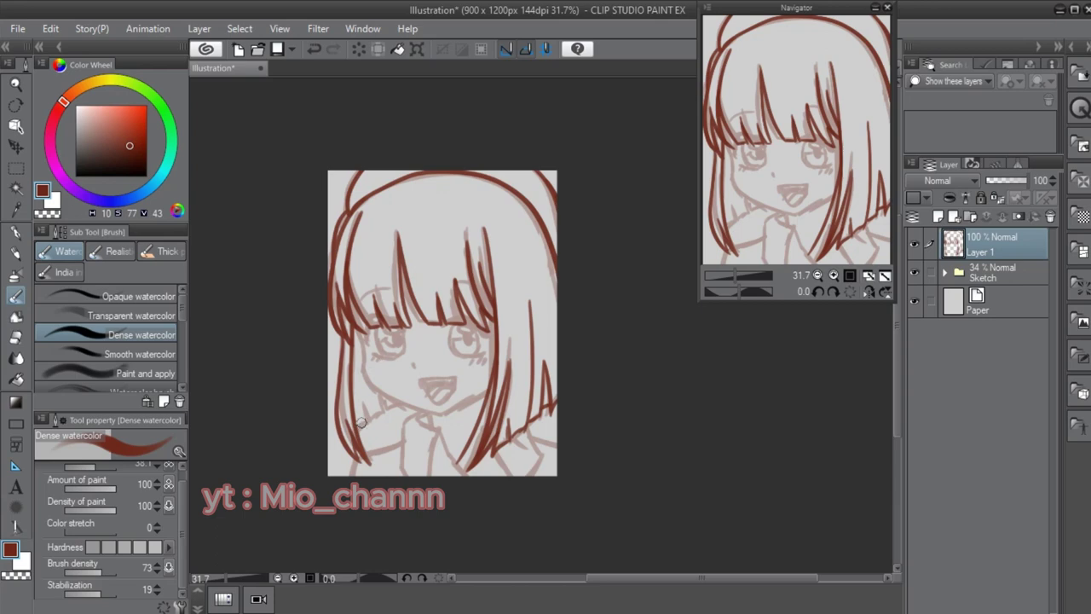
# - Draw the jagged hair ends behind the left cheek and the inner strand leading down to them
pyautogui.moveTo(361, 423); pyautogui.dragTo(391, 409)
pyautogui.moveTo(358, 364); pyautogui.dragTo(368, 426)
pyautogui.hotkey('ctrl', 'z')
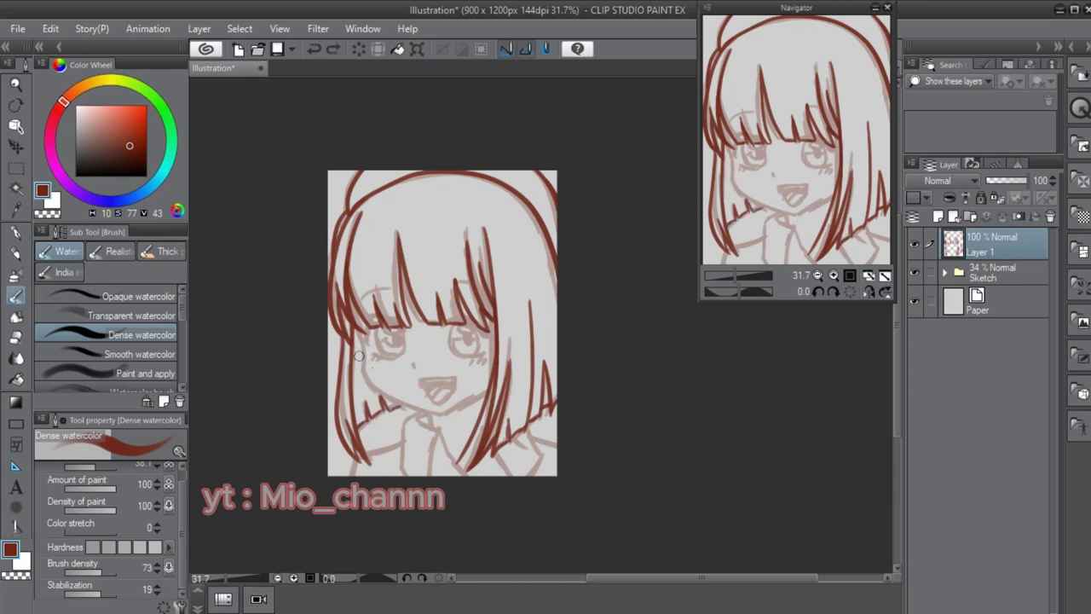
pyautogui.moveTo(356, 351); pyautogui.dragTo(366, 418)
# - Check the hair lines without the sketch, rename Layer 1 as Hair, and add a new layer above it
pyautogui.click(915, 272)
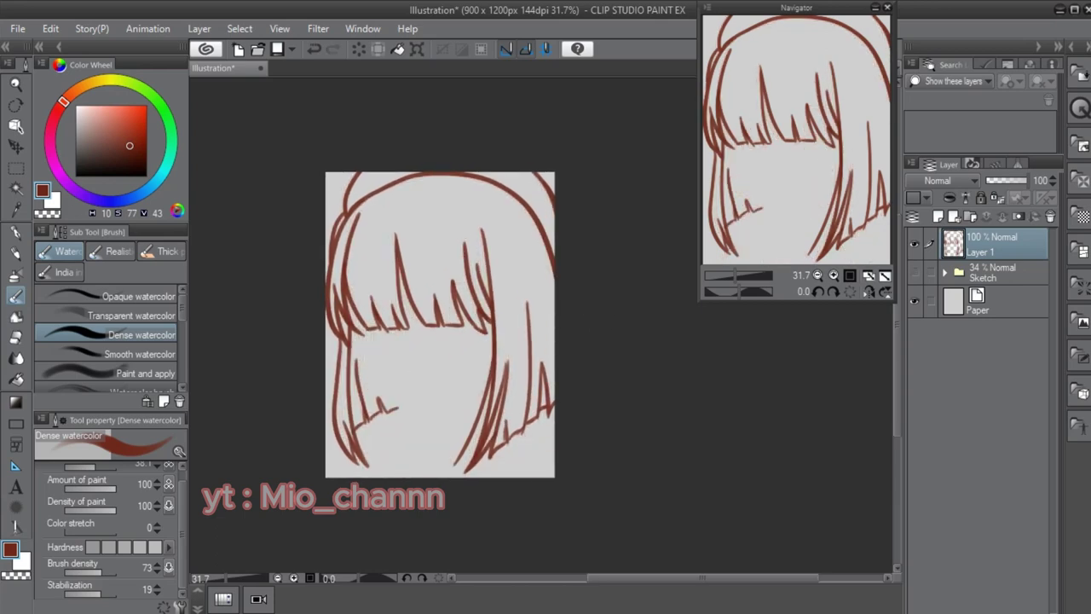
pyautogui.click(914, 272)
pyautogui.scroll(2, 464, 324)
pyautogui.doubleClick(980, 251)
pyautogui.write('Hair')
pyautogui.press('Return')
pyautogui.click(938, 217)
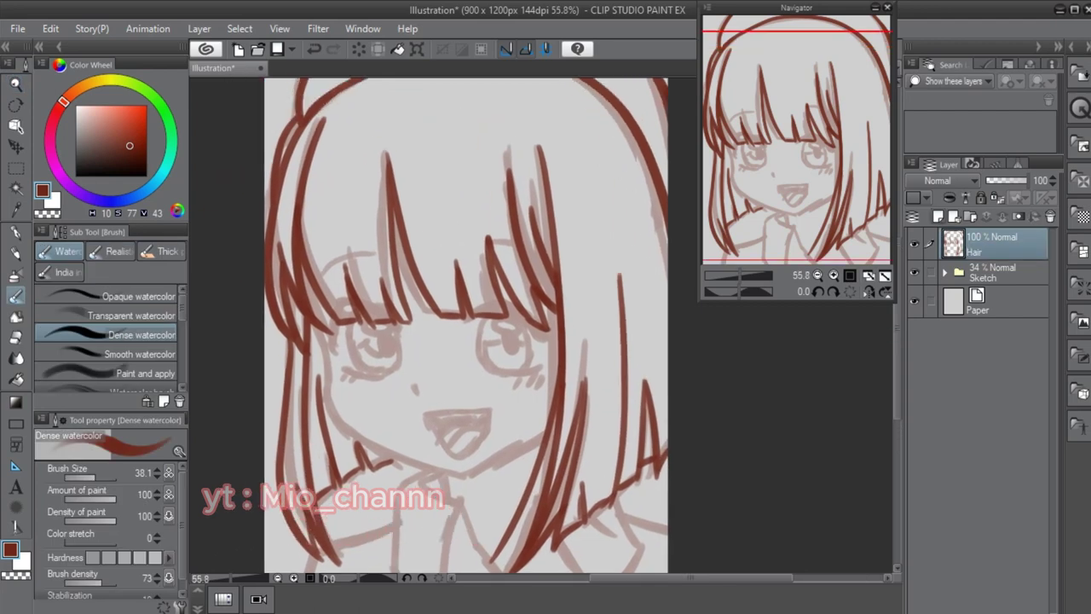
# - Trace the face outline from the left cheek around the chin to the right side lock
pyautogui.moveTo(316, 324)
pyautogui.mouseDown()
pyautogui.moveTo(330, 368)
pyautogui.moveTo(428, 464)
pyautogui.mouseUp()
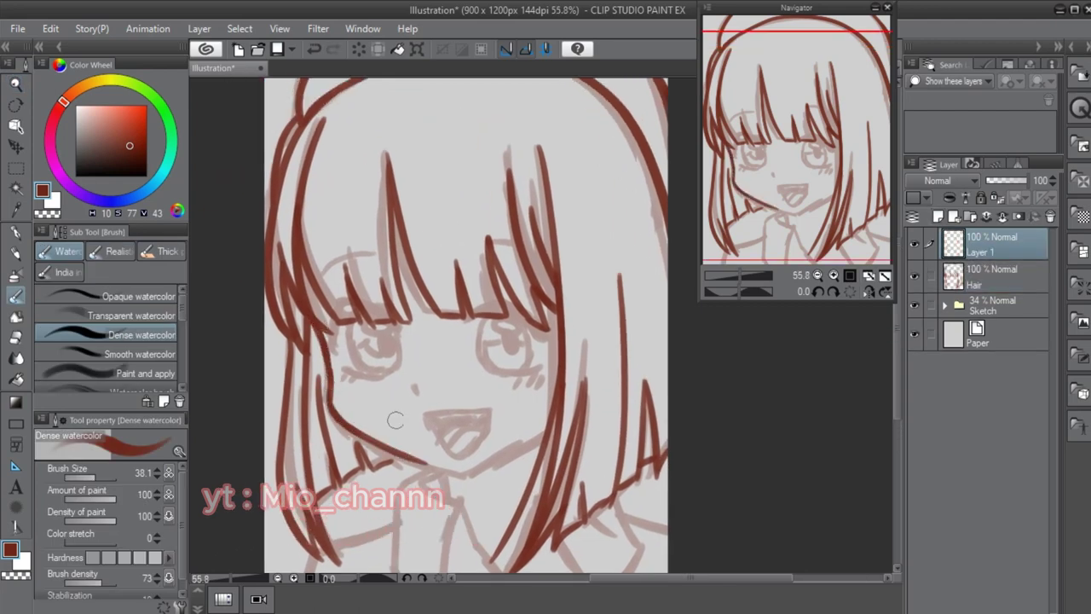
pyautogui.hotkey('ctrl', 'z')
pyautogui.moveTo(327, 390)
pyautogui.mouseDown()
pyautogui.moveTo(385, 452)
pyautogui.moveTo(429, 467)
pyautogui.moveTo(510, 458)
pyautogui.moveTo(550, 433)
pyautogui.mouseUp()
pyautogui.hotkey('ctrl', 'z')
pyautogui.moveTo(437, 464); pyautogui.dragTo(401, 403)
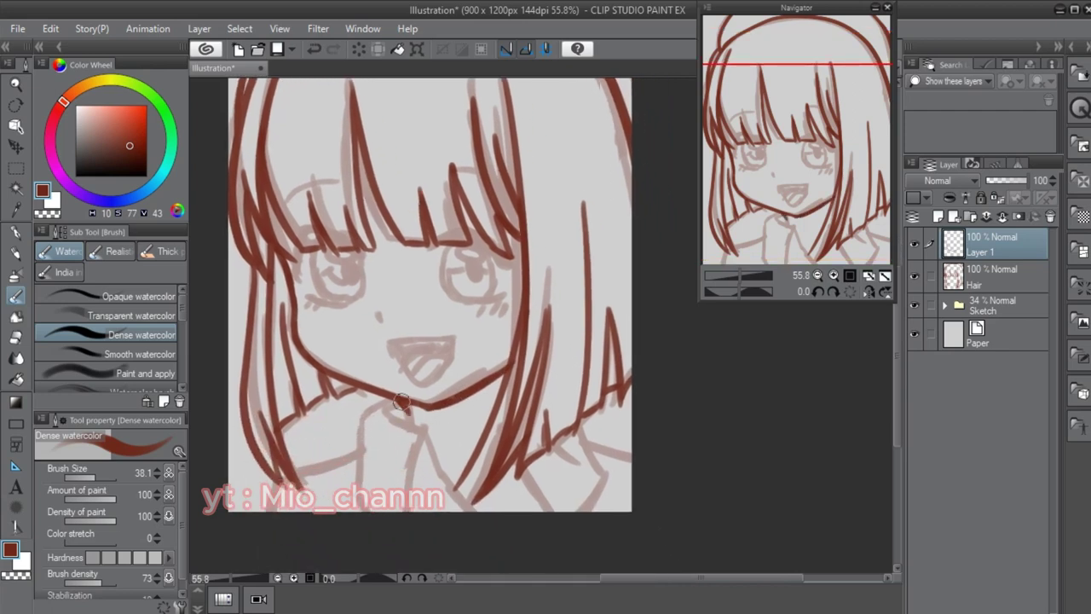
# - Trace the small loop and folded shapes beneath the chin and the collar flap under the right hair ends
pyautogui.moveTo(460, 495)
pyautogui.mouseDown()
pyautogui.moveTo(400, 422)
pyautogui.moveTo(375, 523)
pyautogui.mouseUp()
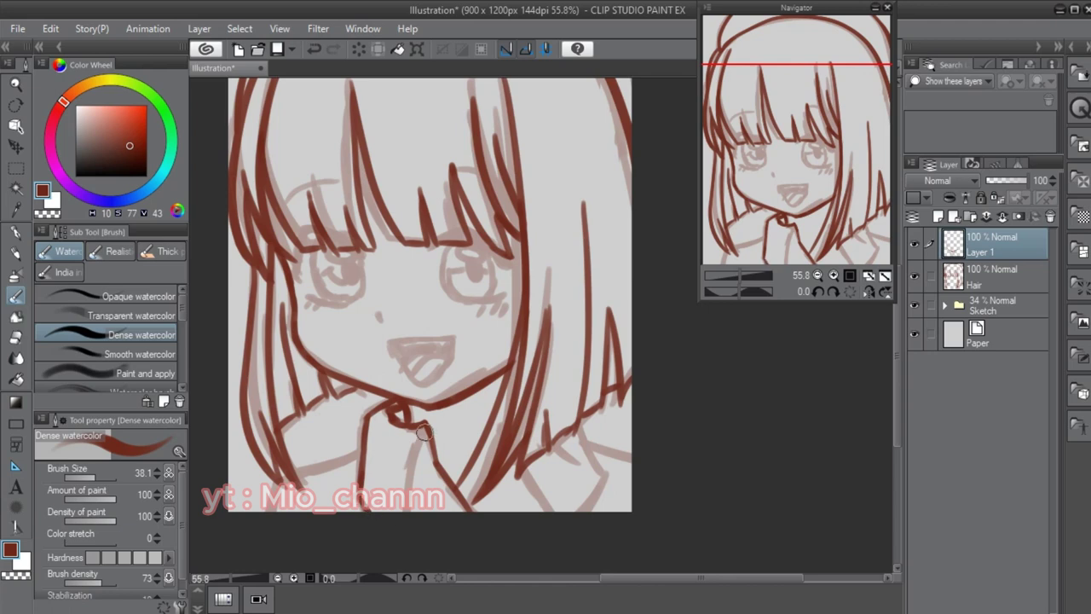
pyautogui.moveTo(423, 432); pyautogui.dragTo(439, 510)
pyautogui.moveTo(439, 510)
pyautogui.mouseDown()
pyautogui.moveTo(413, 497)
pyautogui.moveTo(484, 402)
pyautogui.mouseUp()
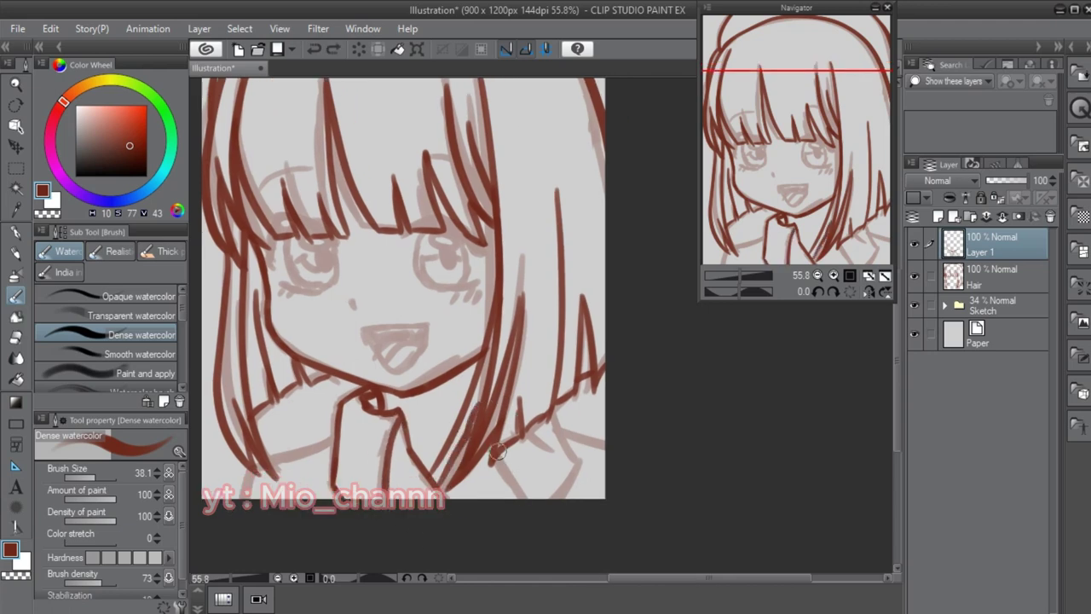
pyautogui.moveTo(498, 451); pyautogui.dragTo(521, 498)
pyautogui.moveTo(545, 400); pyautogui.dragTo(564, 440)
pyautogui.moveTo(552, 497); pyautogui.dragTo(573, 459)
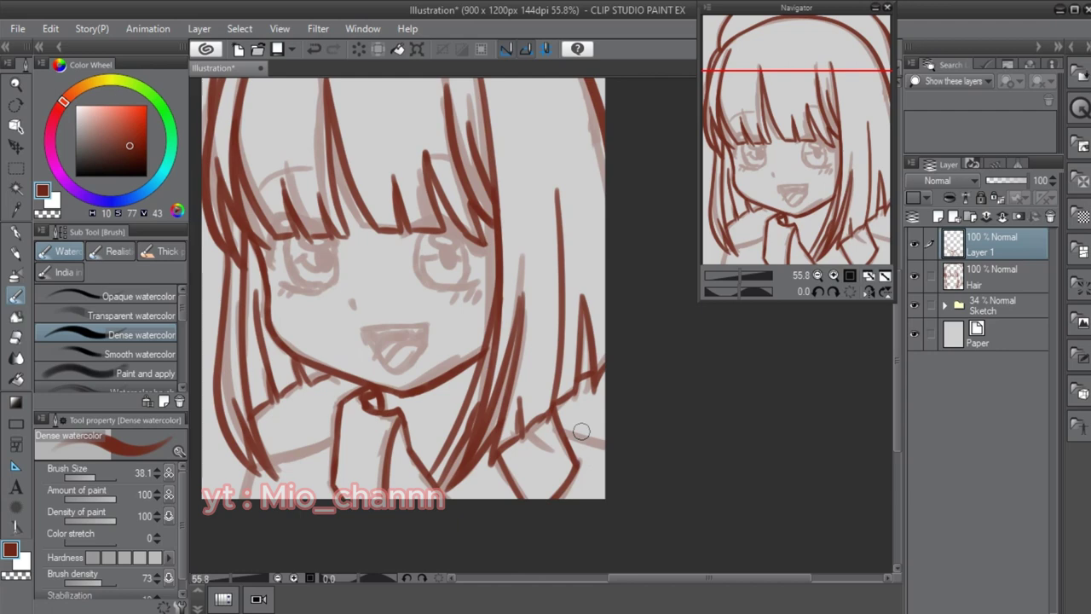
# - Draw the shoulder lines on both sides of the body and touch up the lines around the jaw
pyautogui.moveTo(580, 433); pyautogui.dragTo(626, 455)
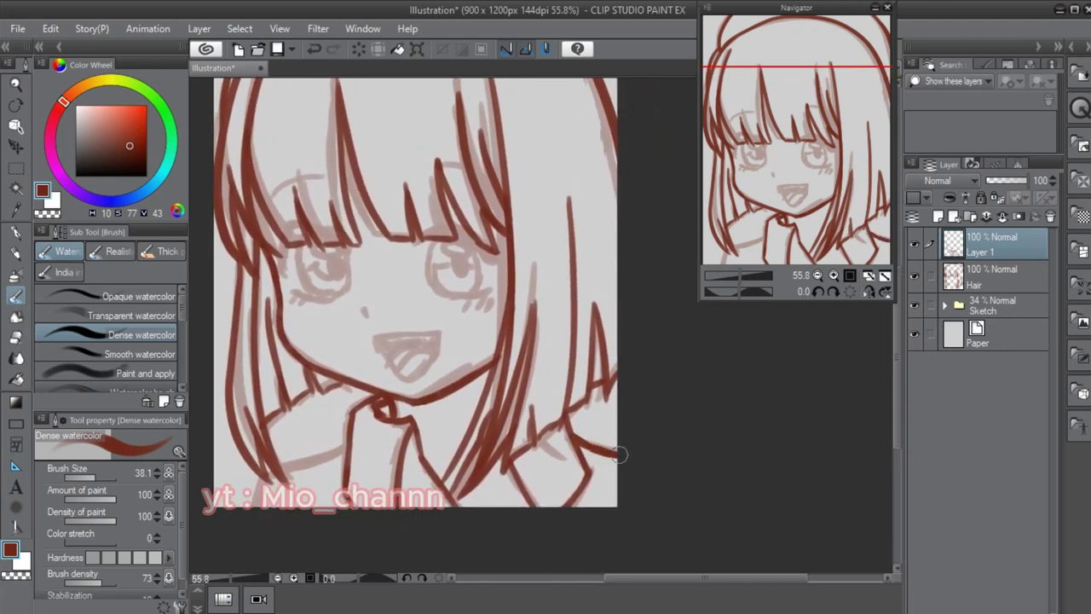
pyautogui.hscroll(-3, 461, 416)
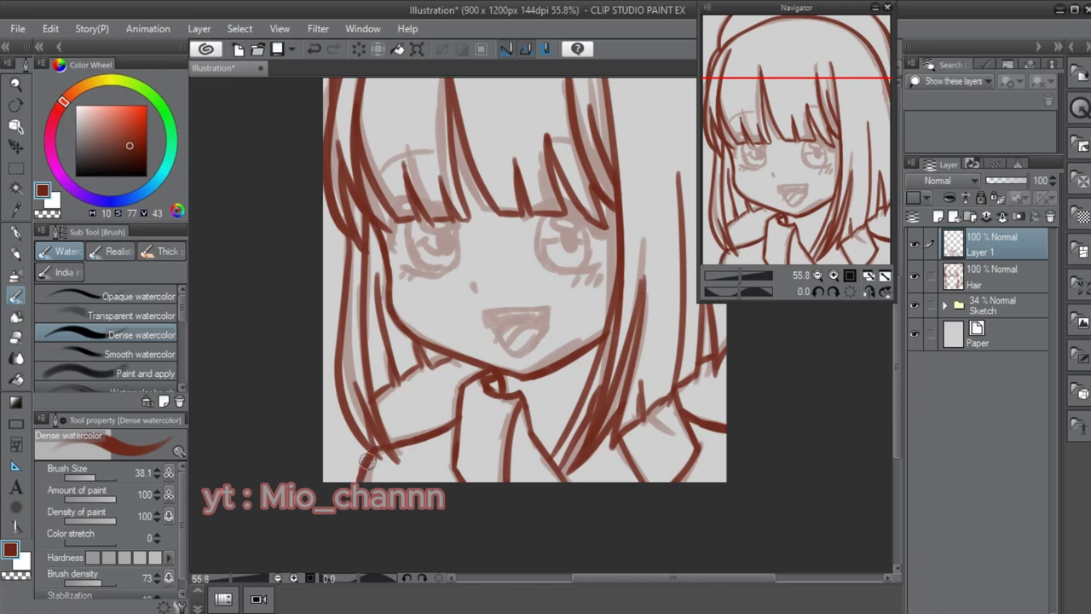
pyautogui.moveTo(367, 465); pyautogui.dragTo(329, 545)
pyautogui.moveTo(575, 421); pyautogui.dragTo(572, 403)
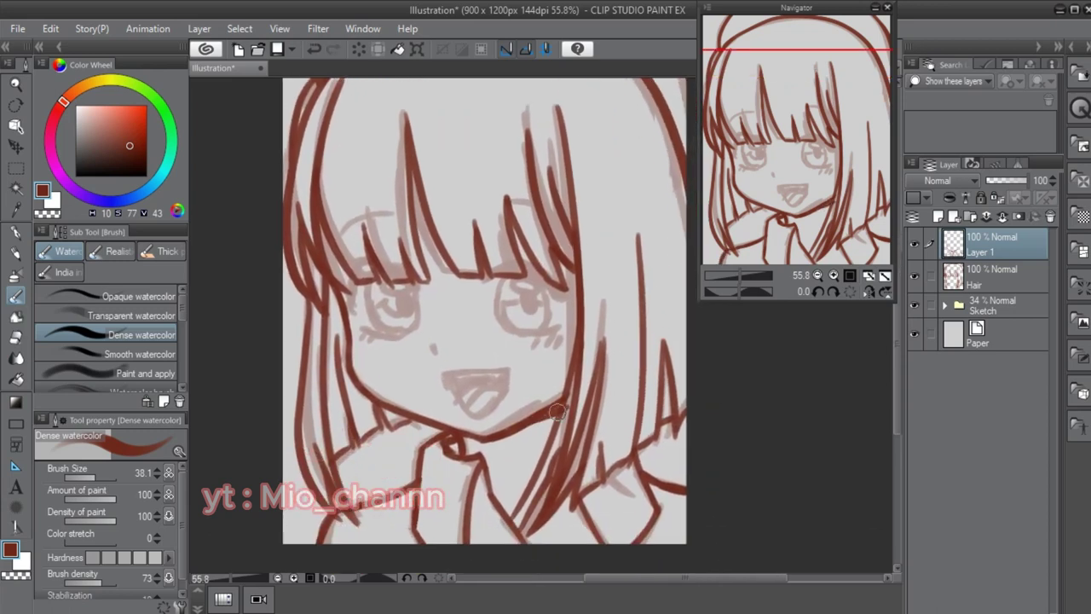
pyautogui.press('e')
pyautogui.press('b')
pyautogui.moveTo(542, 452)
pyautogui.mouseDown()
pyautogui.moveTo(445, 467)
pyautogui.moveTo(472, 469)
pyautogui.mouseUp()
# - Check the lines without the sketch, rename Layer 1 as Overall, and add a layer named Face above it
pyautogui.click(913, 305)
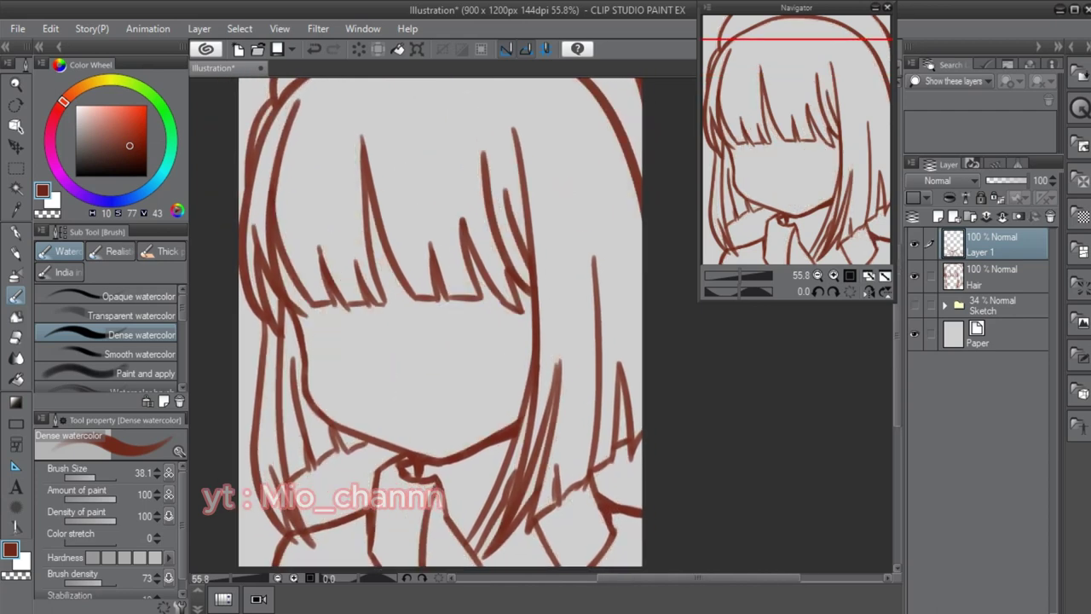
pyautogui.click(913, 305)
pyautogui.click(914, 245)
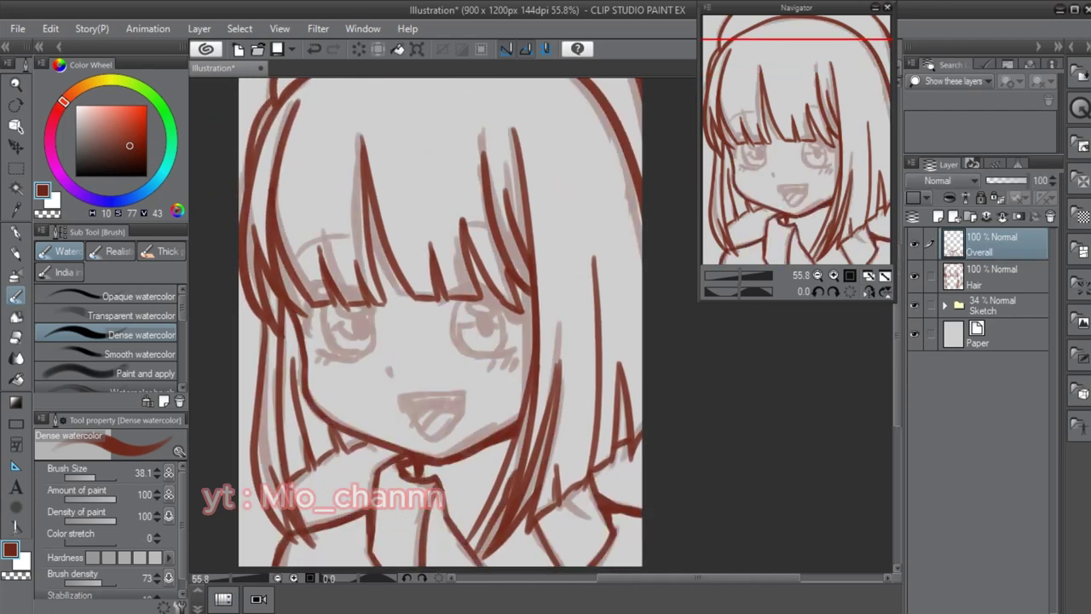
pyautogui.moveTo(319, 300); pyautogui.dragTo(358, 317)
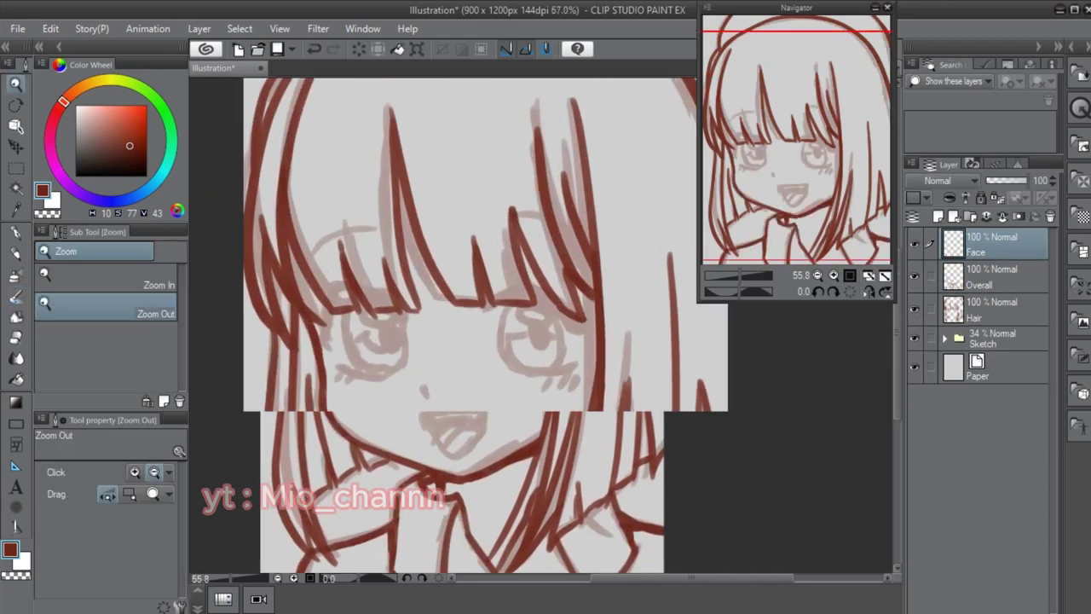
# - Draw the left eye's thick upper lash line, oval iris outline and eyelid crease over the faded sketch
pyautogui.moveTo(450, 338)
pyautogui.mouseDown()
pyautogui.moveTo(439, 322)
pyautogui.moveTo(334, 307)
pyautogui.mouseUp()
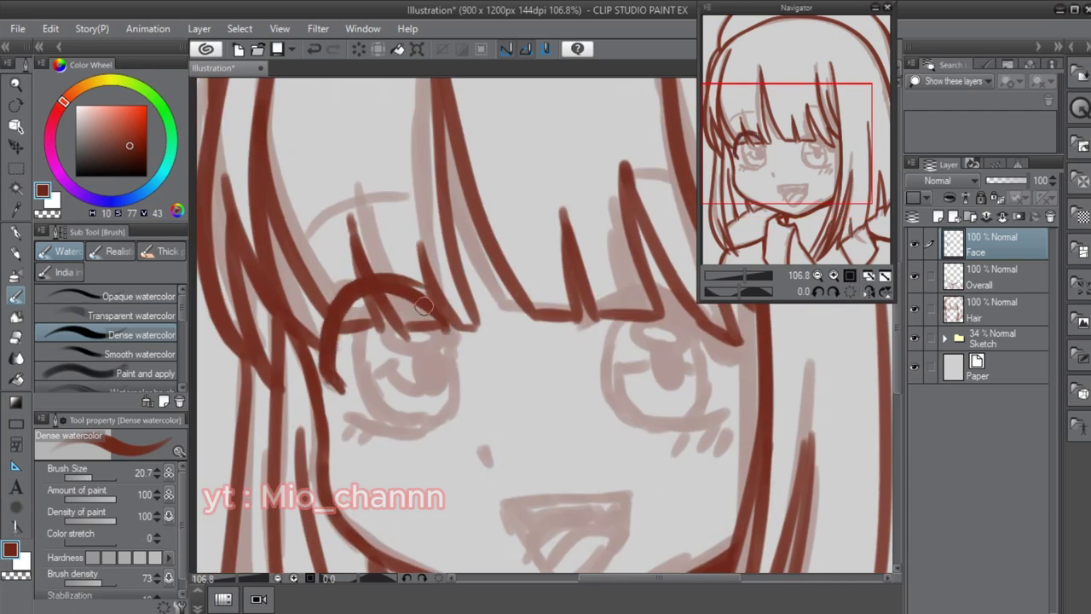
pyautogui.moveTo(435, 271)
pyautogui.mouseDown()
pyautogui.moveTo(386, 293)
pyautogui.moveTo(416, 283)
pyautogui.moveTo(366, 317)
pyautogui.moveTo(422, 282)
pyautogui.moveTo(427, 313)
pyautogui.mouseUp()
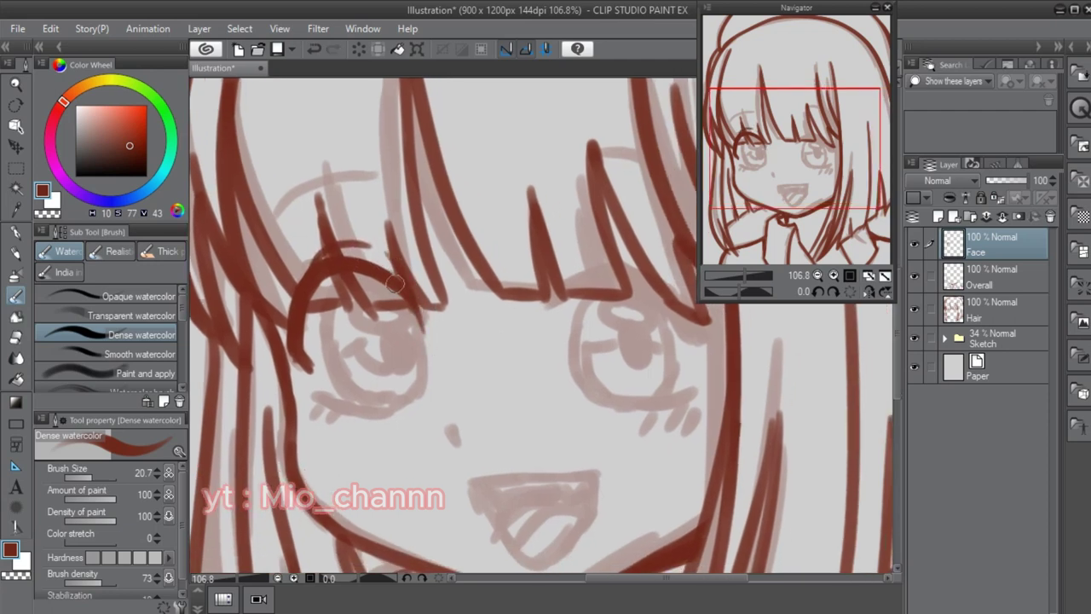
pyautogui.moveTo(355, 275)
pyautogui.mouseDown()
pyautogui.moveTo(326, 306)
pyautogui.moveTo(351, 389)
pyautogui.mouseUp()
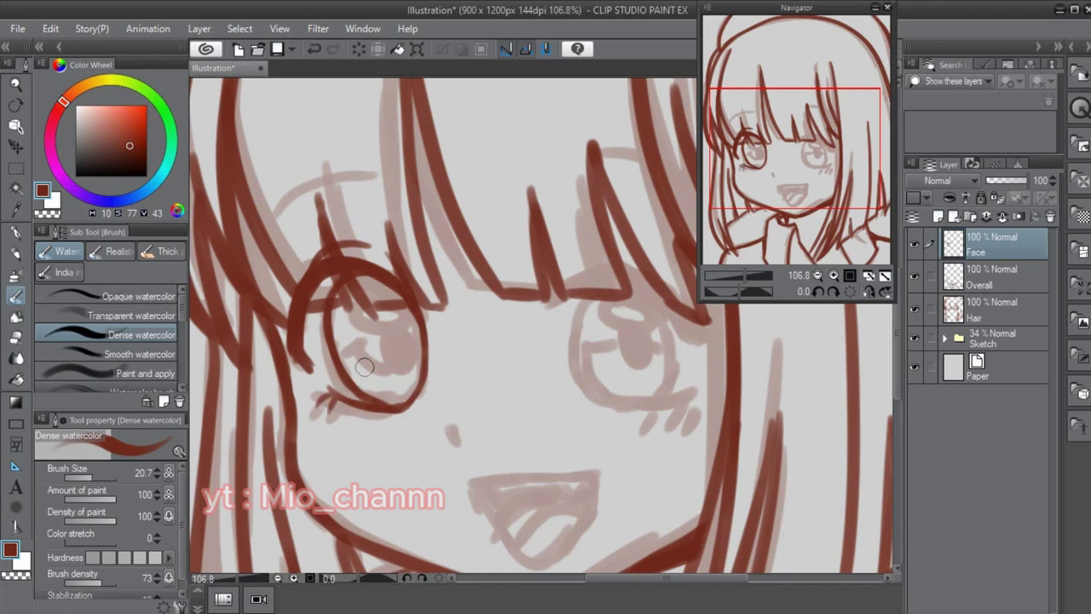
pyautogui.moveTo(310, 288); pyautogui.dragTo(345, 293)
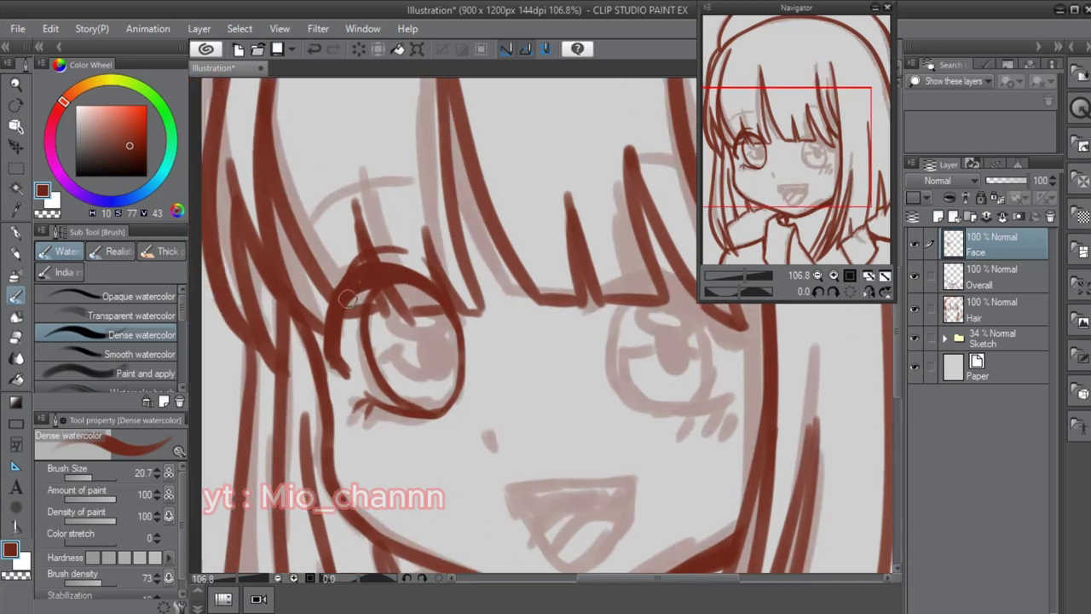
# - Draw the small lower lashes at the left eye's outer corner and thin them with the Soft eraser
pyautogui.press('e')
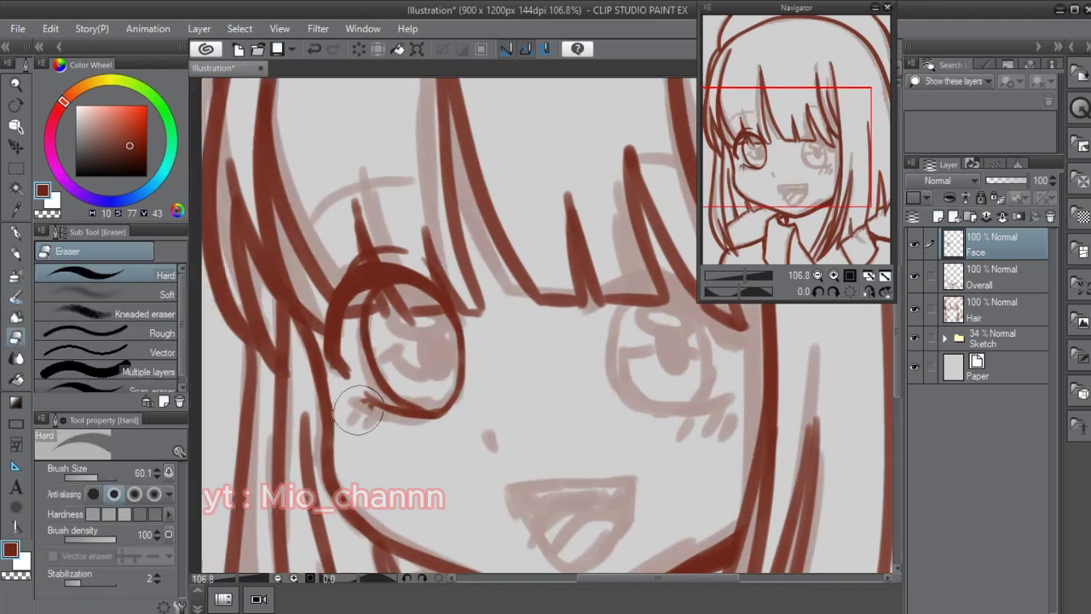
pyautogui.press('b')
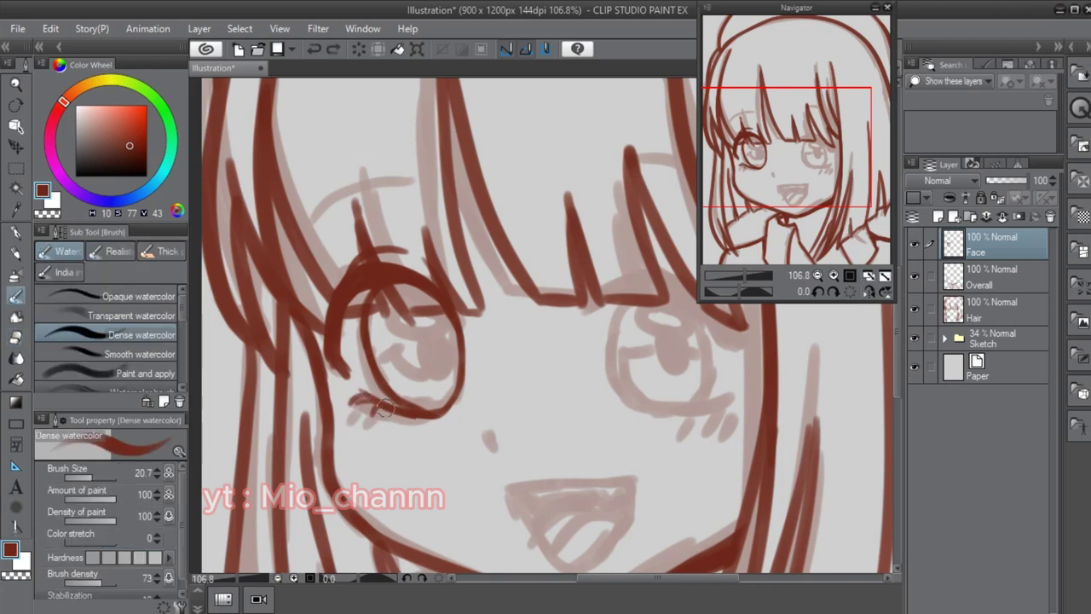
pyautogui.scroll(6, 384, 408)
pyautogui.press('e')
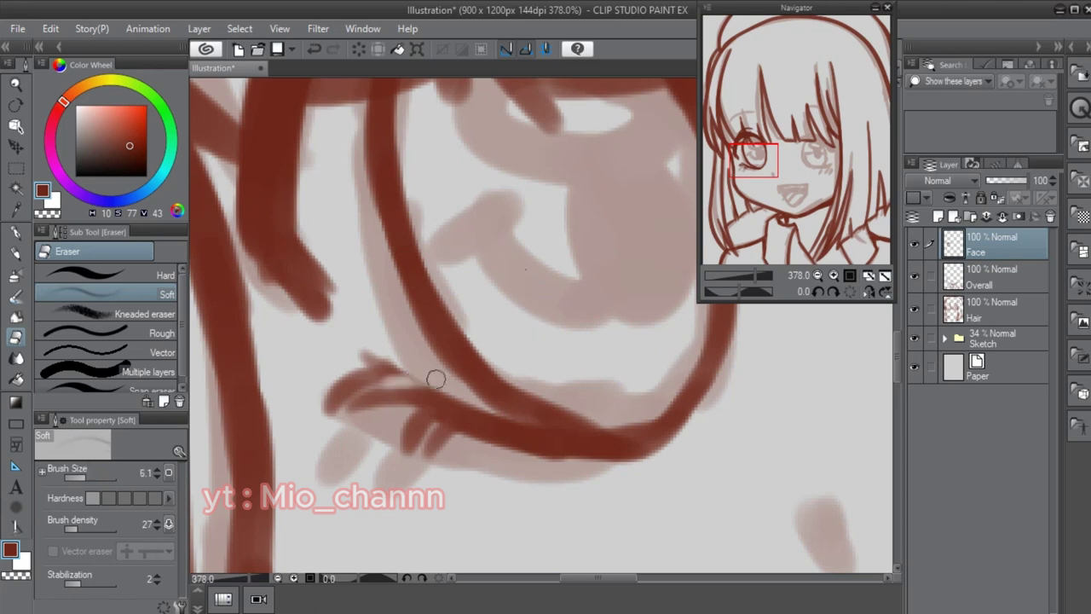
pyautogui.moveTo(435, 379)
pyautogui.mouseDown()
pyautogui.moveTo(397, 378)
pyautogui.moveTo(429, 433)
pyautogui.mouseUp()
pyautogui.scroll(-5, 454, 407)
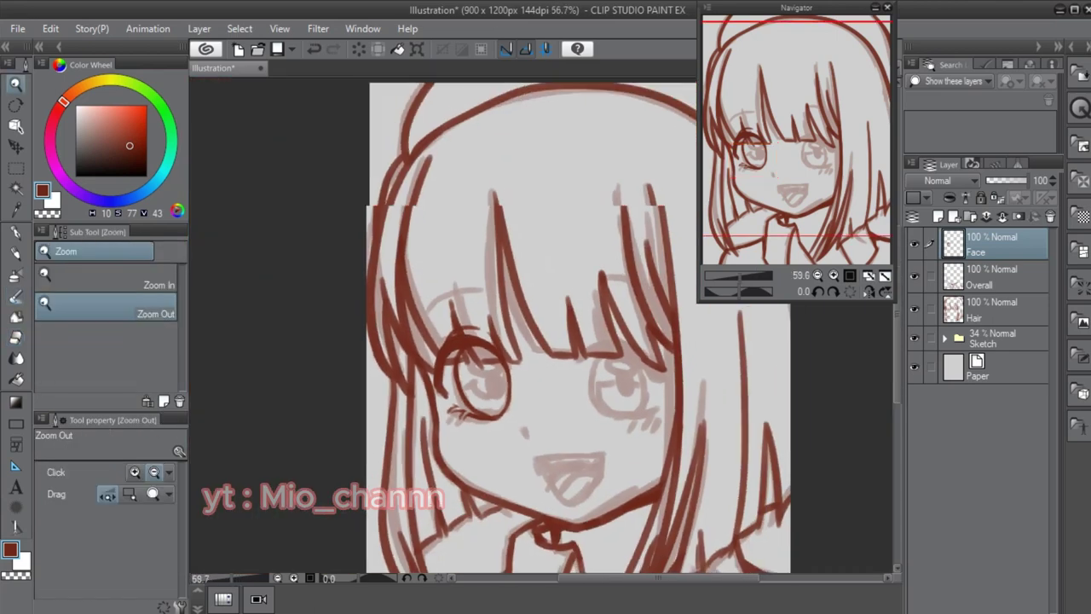
# - Touch up the left eye's upper lid, checking it without the sketch, and draw the curved eyebrow above it
pyautogui.scroll(2, 385, 362)
pyautogui.scroll(-1, 384, 361)
pyautogui.press('b')
pyautogui.moveTo(322, 313); pyautogui.dragTo(353, 342)
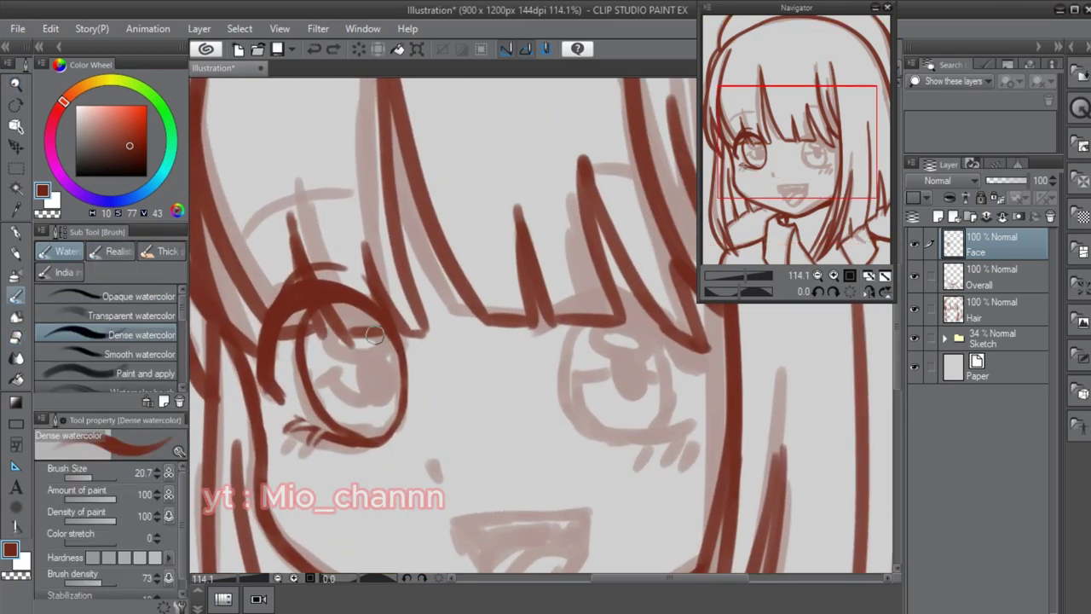
pyautogui.click(914, 337)
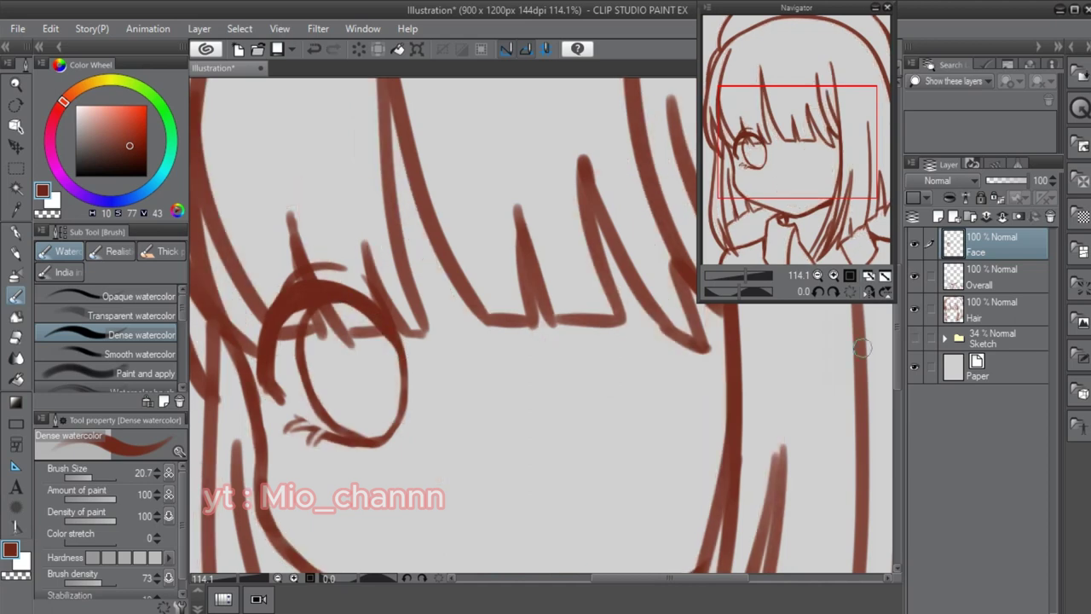
pyautogui.click(914, 337)
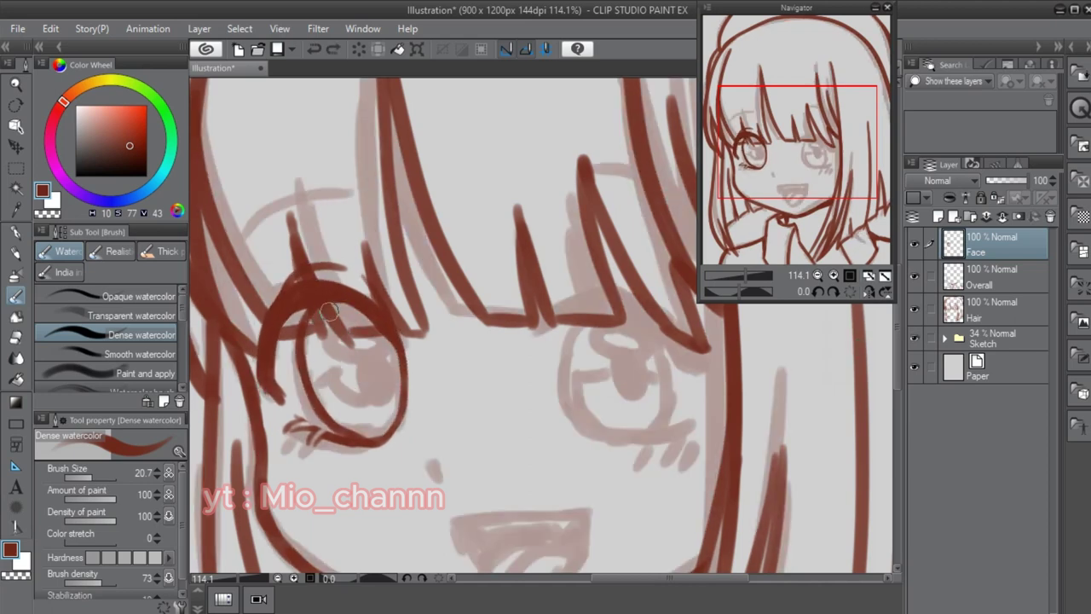
pyautogui.moveTo(330, 311); pyautogui.dragTo(395, 347)
pyautogui.moveTo(270, 278); pyautogui.dragTo(407, 211)
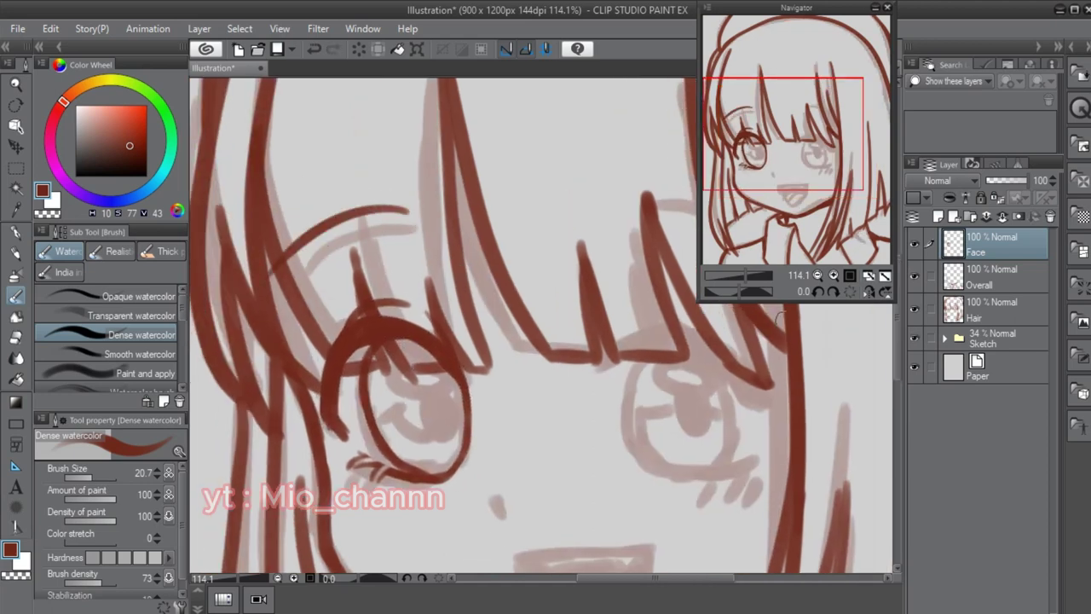
# - Hide the Hair layer and draw the right eye's thick curved upper lash line
pyautogui.moveTo(779, 317); pyautogui.dragTo(582, 275)
pyautogui.click(914, 305)
pyautogui.moveTo(357, 324)
pyautogui.mouseDown()
pyautogui.moveTo(383, 297)
pyautogui.moveTo(509, 335)
pyautogui.moveTo(491, 308)
pyautogui.moveTo(530, 382)
pyautogui.mouseUp()
pyautogui.moveTo(501, 305)
pyautogui.mouseDown()
pyautogui.moveTo(524, 352)
pyautogui.moveTo(410, 307)
pyautogui.moveTo(362, 314)
pyautogui.moveTo(434, 304)
pyautogui.moveTo(504, 341)
pyautogui.moveTo(528, 378)
pyautogui.mouseUp()
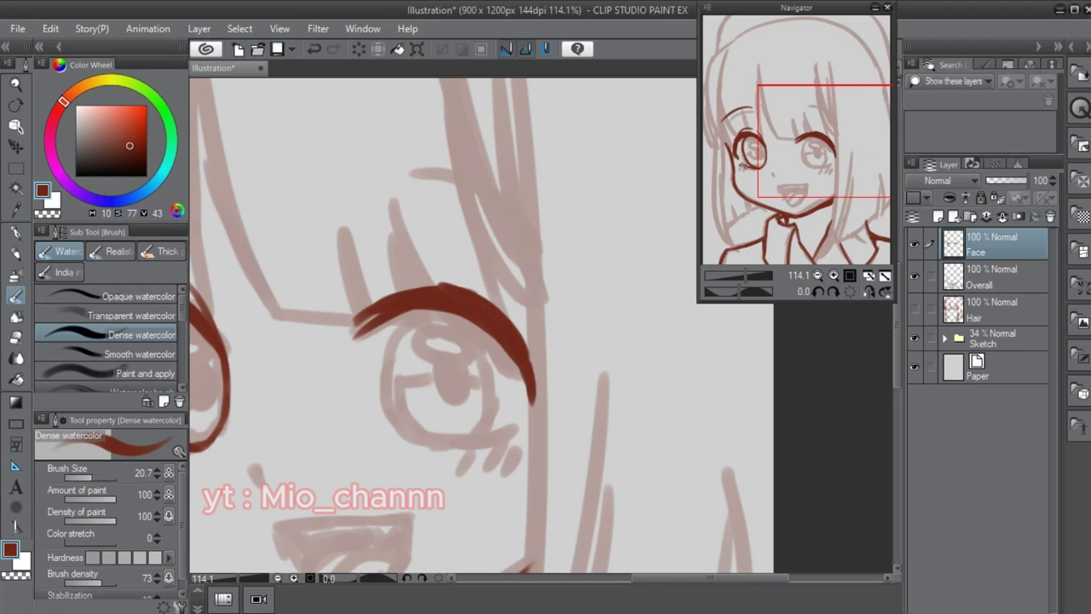
# - Lasso the right eye's upper lash line and rotate it slightly to fit the sketched eye
pyautogui.moveTo(436, 359); pyautogui.dragTo(499, 366)
pyautogui.press('m')
pyautogui.press('m')
pyautogui.press('m')
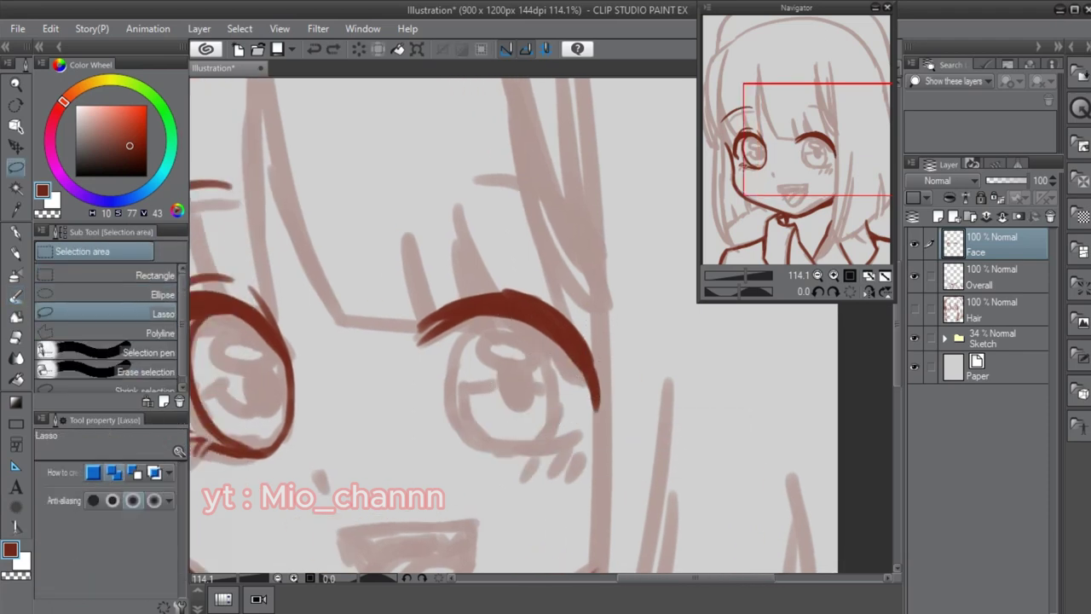
pyautogui.moveTo(597, 409); pyautogui.dragTo(588, 418)
pyautogui.hotkey('ctrl', 't')
pyautogui.moveTo(380, 281); pyautogui.dragTo(367, 295)
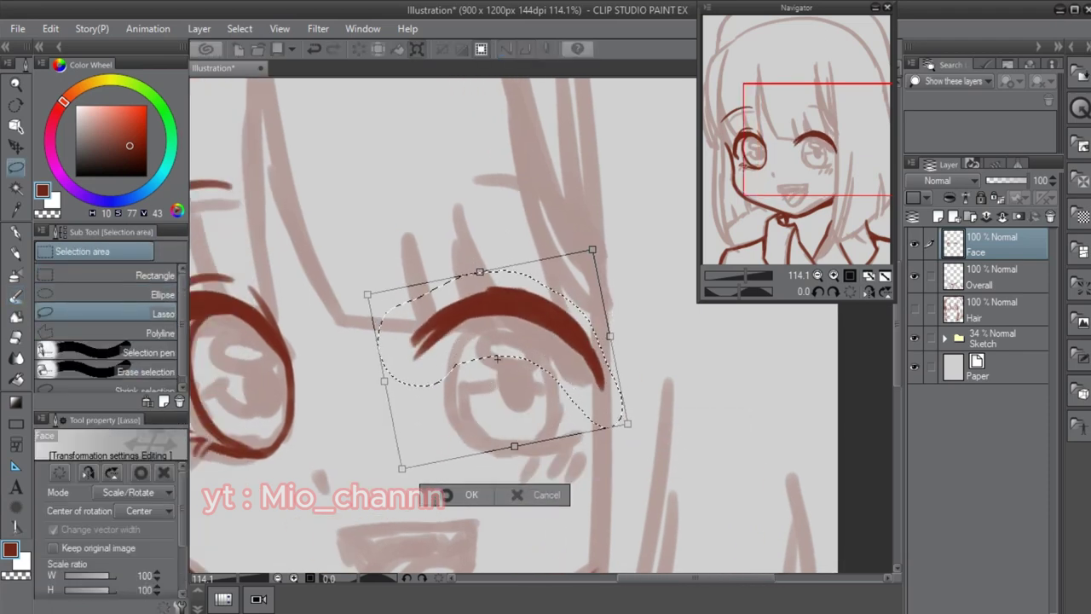
pyautogui.press('Return')
# - Draw the right eye's oval iris outline, compare it without the sketch, and adjust its placement with a transform
pyautogui.moveTo(511, 358); pyautogui.dragTo(571, 362)
pyautogui.click(914, 337)
pyautogui.click(913, 337)
pyautogui.moveTo(639, 308)
pyautogui.mouseDown()
pyautogui.moveTo(679, 383)
pyautogui.moveTo(637, 309)
pyautogui.mouseUp()
pyautogui.hotkey('ctrl', 't')
pyautogui.moveTo(571, 341)
pyautogui.mouseDown()
pyautogui.moveTo(569, 328)
pyautogui.moveTo(513, 407)
pyautogui.moveTo(607, 445)
pyautogui.moveTo(627, 362)
pyautogui.mouseUp()
pyautogui.press('Return')
pyautogui.press('b')
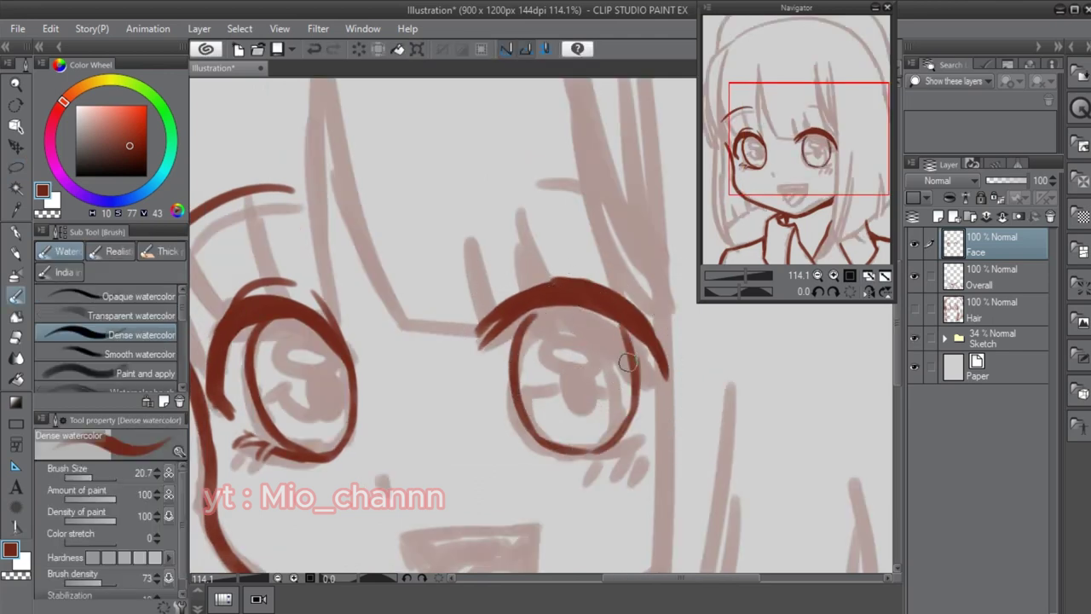
# - Mirror the canvas view and add a pointed outer corner and fine lash strokes to the eye on the left
pyautogui.hotkey('ctrl', 'h')
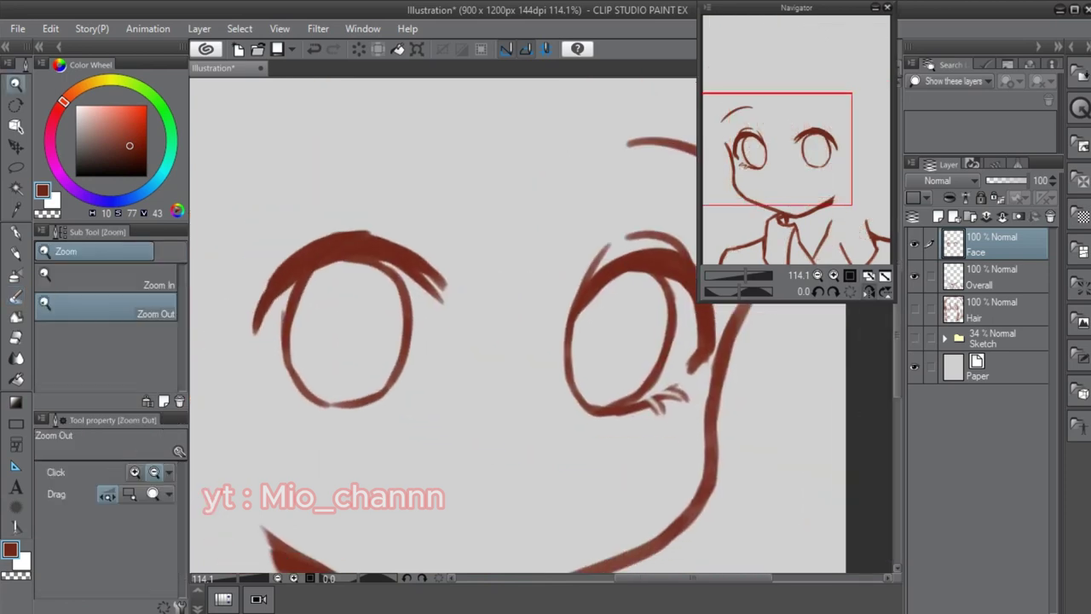
pyautogui.scroll(-3, 545, 324)
pyautogui.scroll(3, 545, 323)
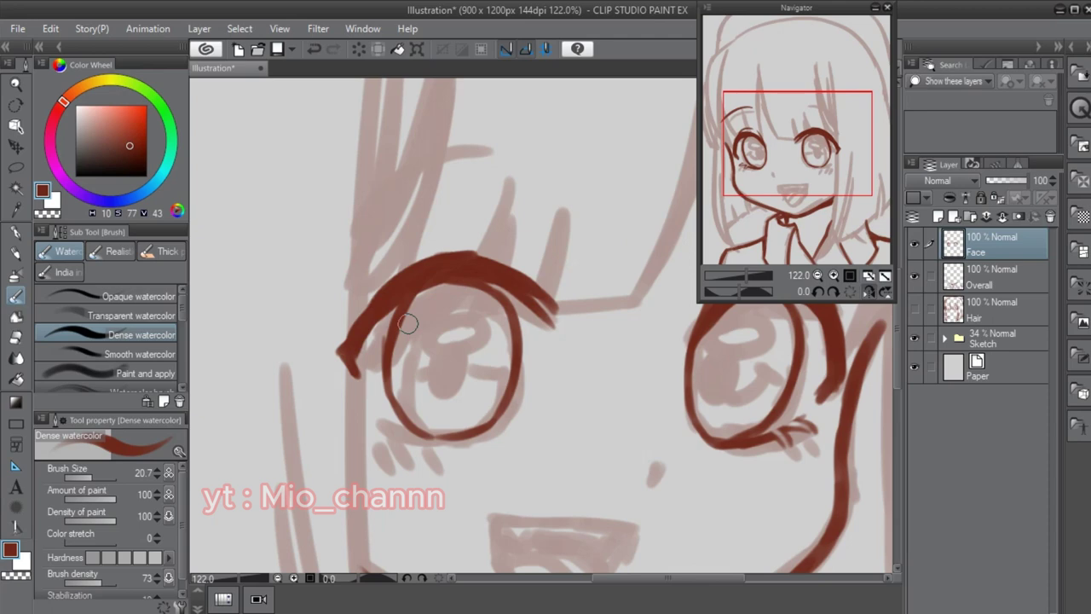
pyautogui.moveTo(381, 309); pyautogui.dragTo(313, 340)
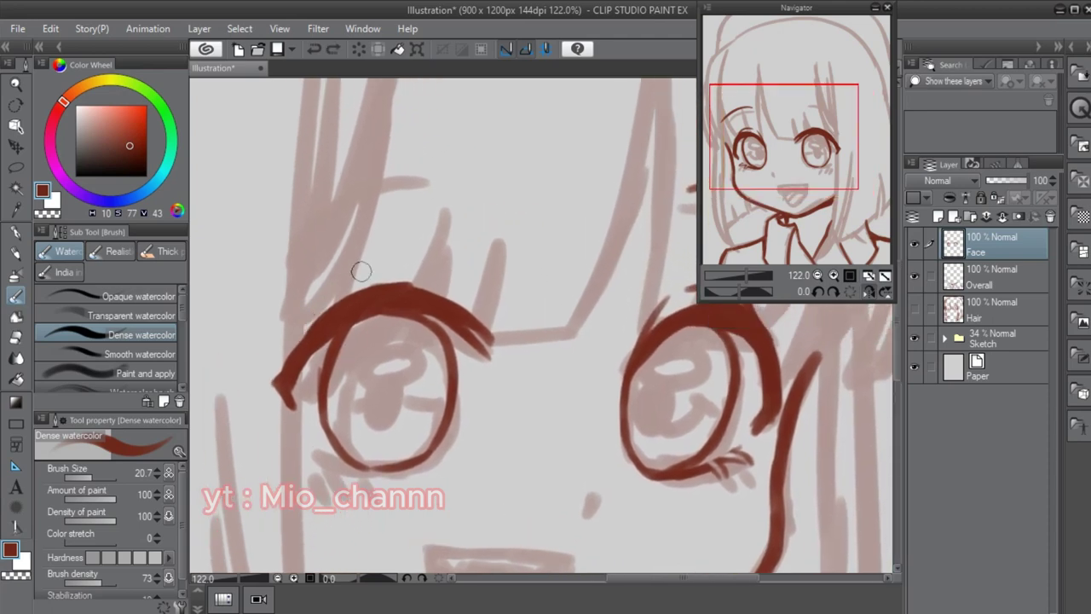
pyautogui.moveTo(340, 281); pyautogui.dragTo(305, 332)
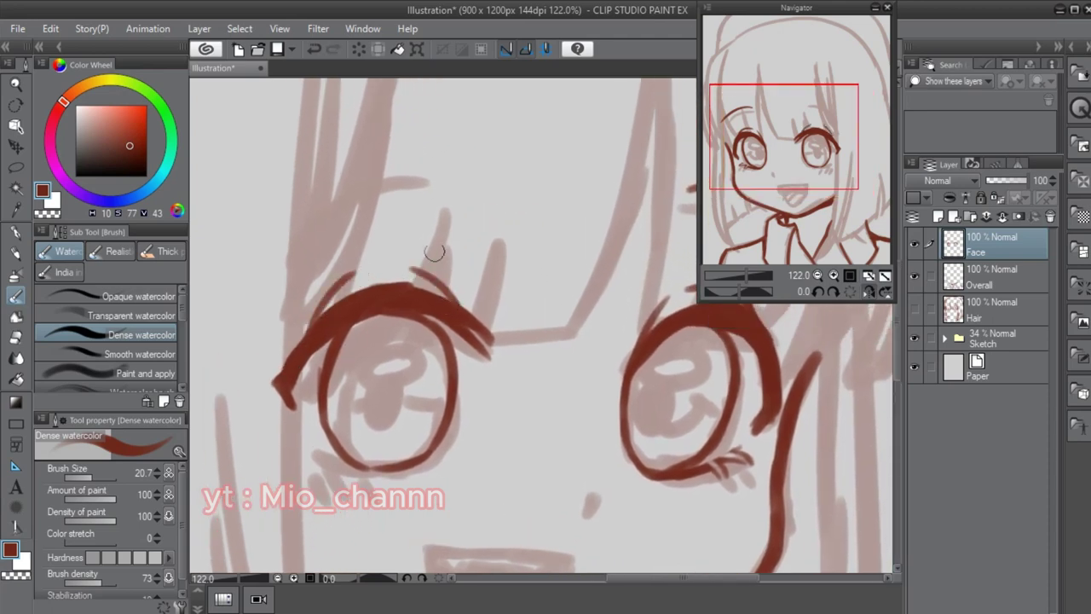
# - Hide the sketch, erase the stray lash strokes above the mirrored left eye and draw a thin eyelid crease there
pyautogui.click(915, 338)
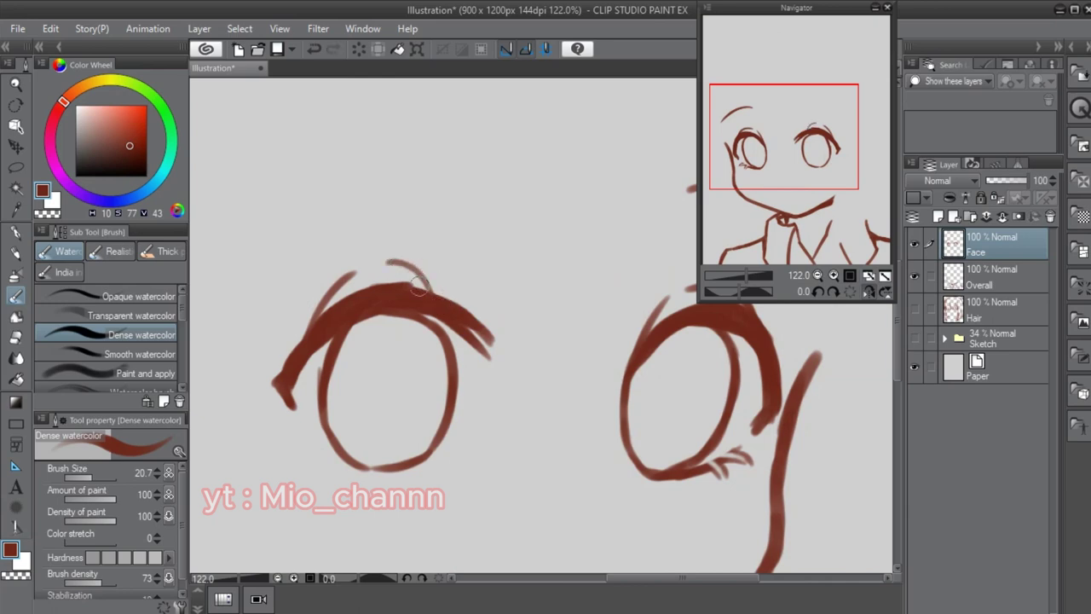
pyautogui.press('e')
pyautogui.press('b')
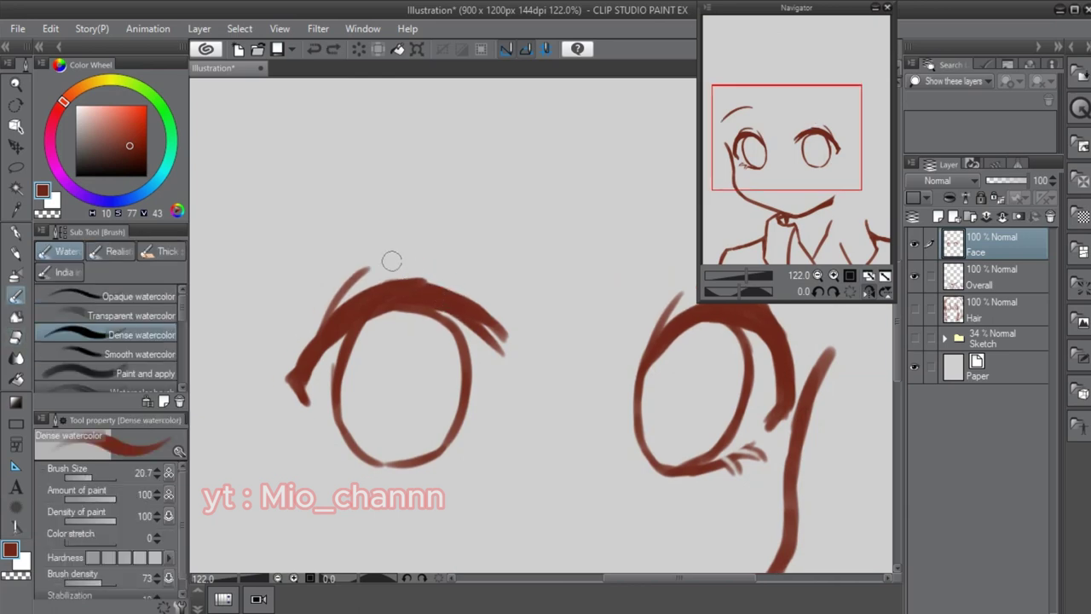
pyautogui.press('e')
pyautogui.moveTo(366, 271)
pyautogui.mouseDown()
pyautogui.moveTo(328, 320)
pyautogui.moveTo(362, 280)
pyautogui.mouseUp()
pyautogui.press('b')
pyautogui.hotkey('ctrl', 'z')
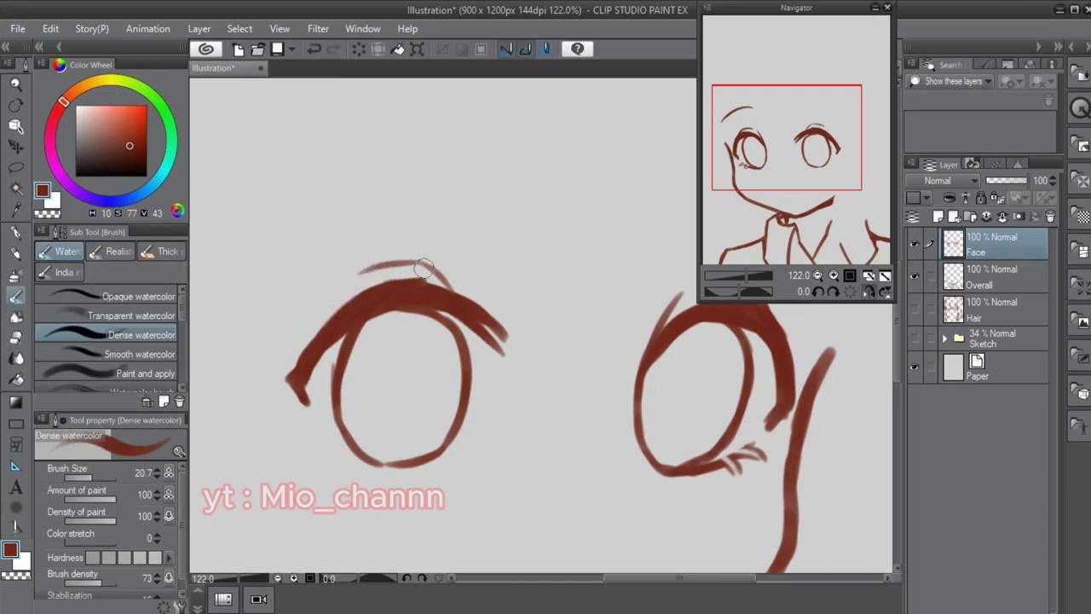
pyautogui.moveTo(375, 192); pyautogui.dragTo(490, 248)
pyautogui.hotkey('ctrl', 'z')
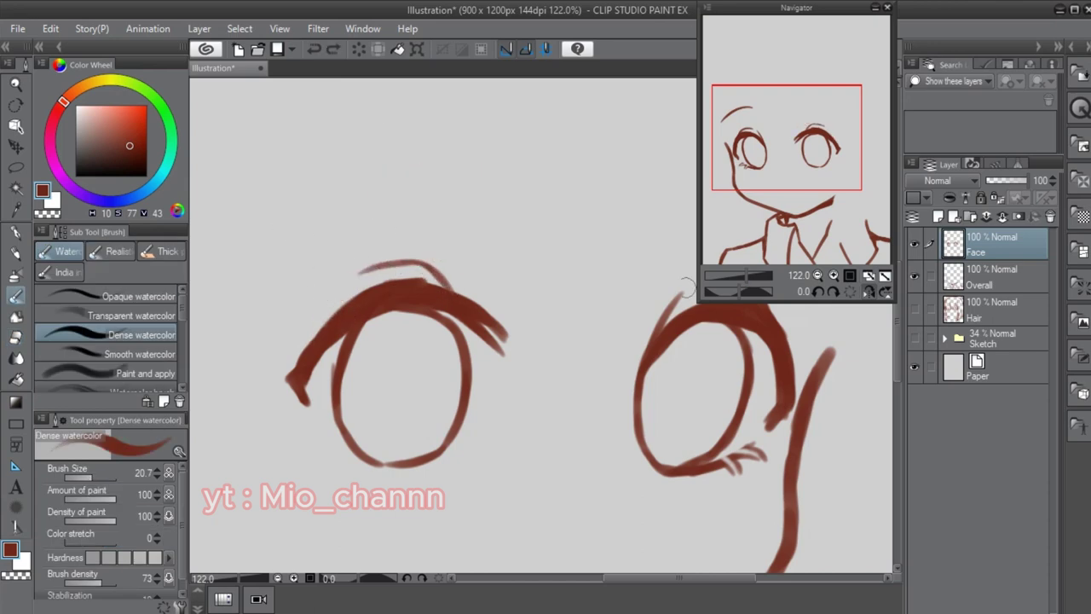
pyautogui.moveTo(389, 283); pyautogui.dragTo(337, 290)
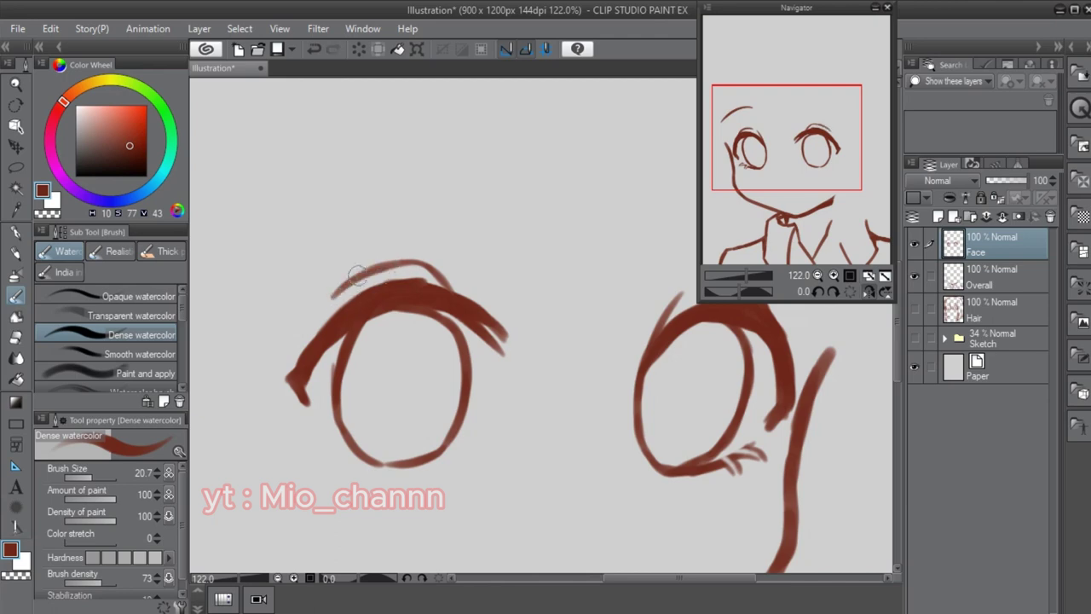
# - Draw the missing second eyebrow above the bangs line and mark the small nose
pyautogui.keyDown('ctrl'); pyautogui.keyDown('alt'); pyautogui.click(394, 227); pyautogui.keyUp('alt'); pyautogui.keyUp('ctrl')
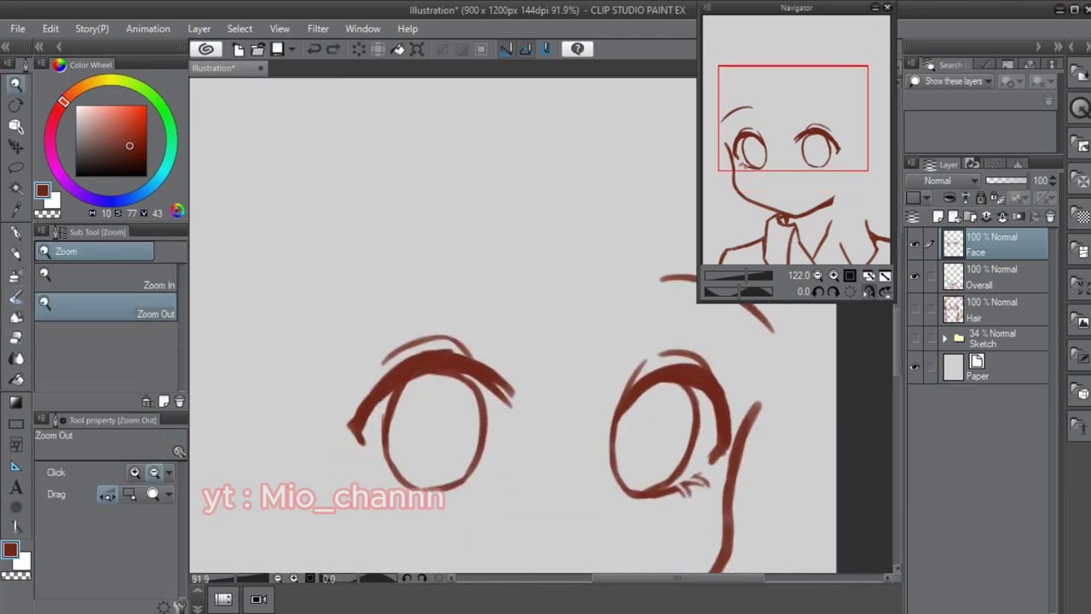
pyautogui.hotkey('ctrl', '-')
pyautogui.press('b')
pyautogui.moveTo(375, 298); pyautogui.dragTo(467, 283)
pyautogui.hotkey('ctrl', 'z')
pyautogui.moveTo(367, 320); pyautogui.dragTo(394, 288)
pyautogui.hscroll(2, 443, 341)
pyautogui.moveTo(480, 283); pyautogui.dragTo(576, 294)
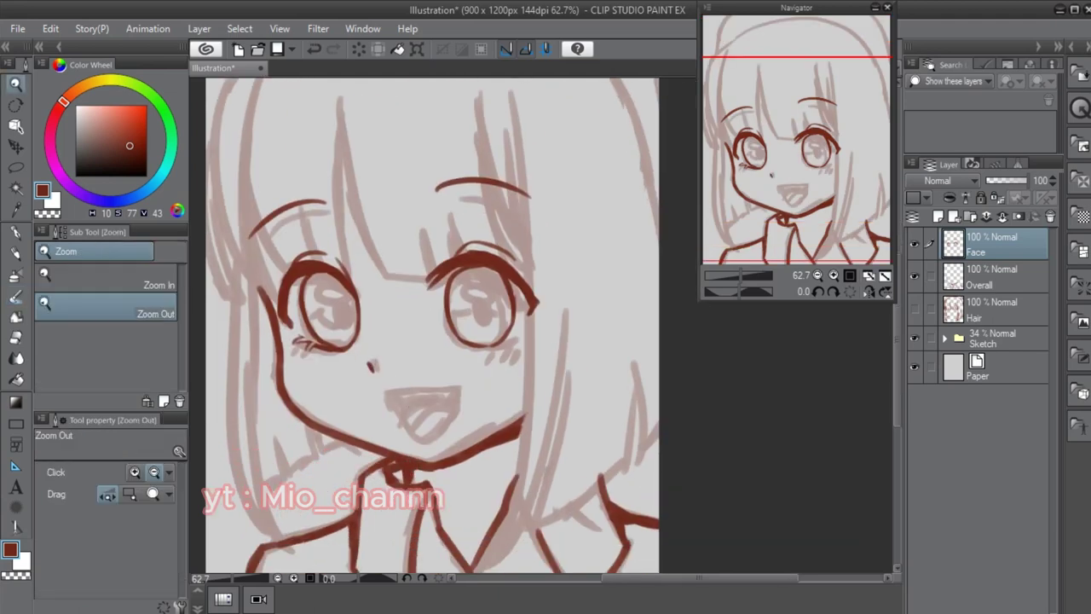
# - Trace the open mouth's outline as a rounded triangle with a slanted upper lip
pyautogui.keyDown('ctrl'); pyautogui.click(392, 392); pyautogui.keyUp('ctrl')
pyautogui.moveTo(360, 380); pyautogui.dragTo(386, 413)
pyautogui.moveTo(404, 376); pyautogui.dragTo(426, 394)
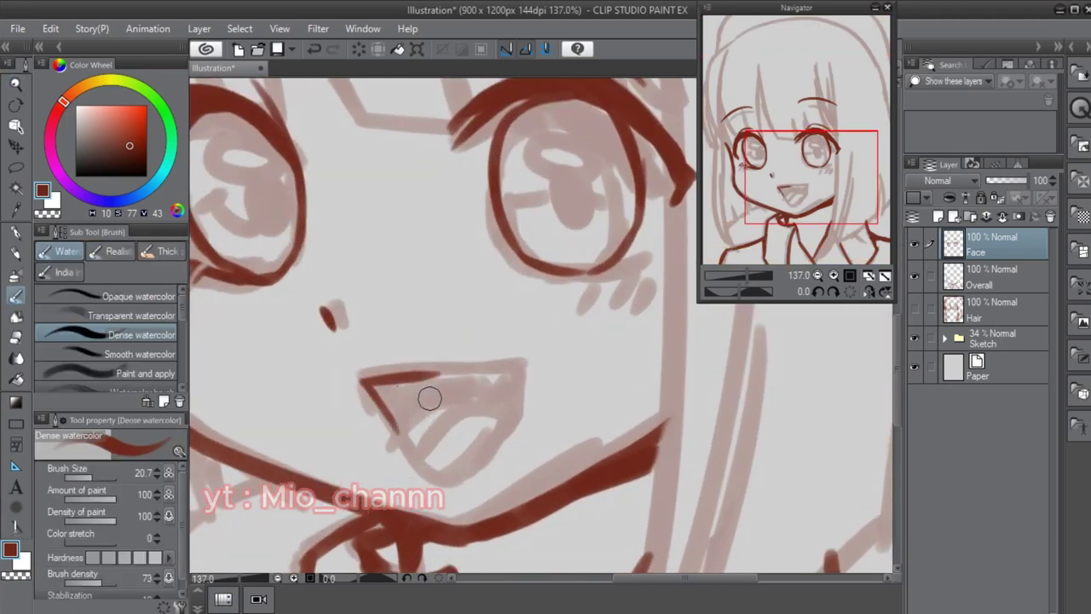
pyautogui.hotkey('ctrl', 'z')
pyautogui.moveTo(360, 375)
pyautogui.mouseDown()
pyautogui.moveTo(521, 392)
pyautogui.moveTo(502, 439)
pyautogui.mouseUp()
pyautogui.hotkey('ctrl', 'z')
pyautogui.moveTo(520, 375)
pyautogui.mouseDown()
pyautogui.moveTo(462, 474)
pyautogui.moveTo(482, 456)
pyautogui.mouseUp()
pyautogui.moveTo(384, 385); pyautogui.dragTo(488, 381)
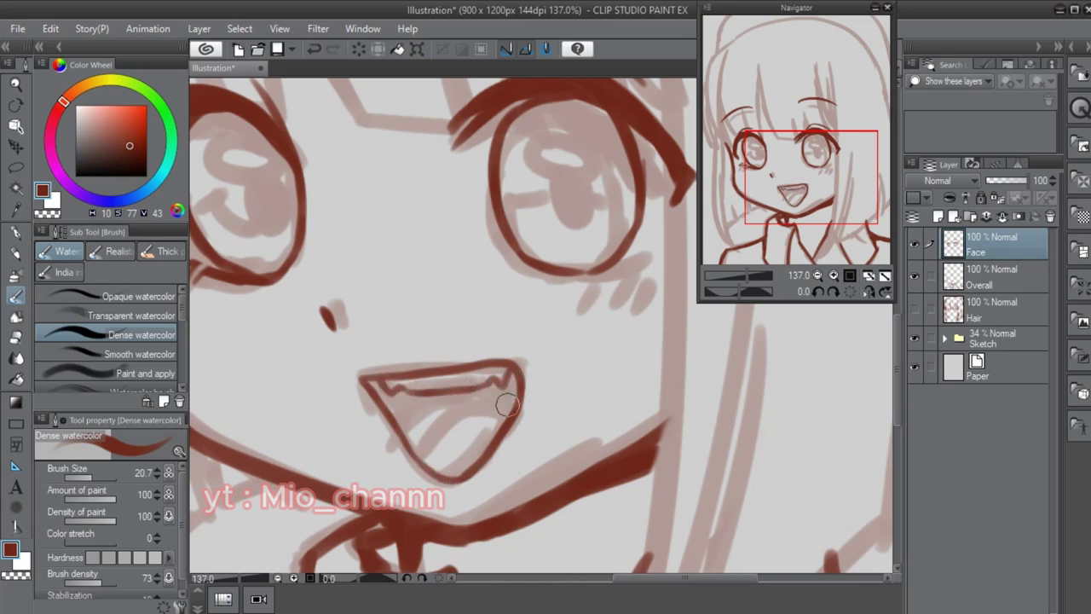
pyautogui.moveTo(383, 381)
pyautogui.mouseDown()
pyautogui.moveTo(450, 390)
pyautogui.moveTo(399, 395)
pyautogui.moveTo(503, 378)
pyautogui.mouseUp()
pyautogui.hotkey('ctrl', 'z')
pyautogui.hotkey('ctrl', 'z')
pyautogui.hotkey('ctrl', 'z')
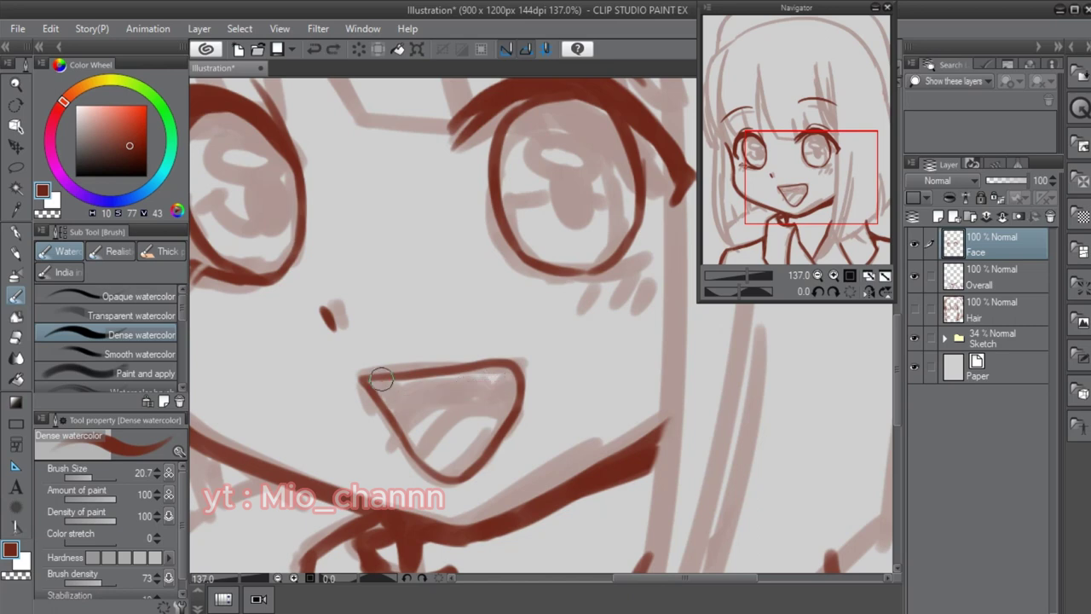
# - Draw the upper teeth line inside the mouth, hide the sketch, and flatten the lassoed teeth toward the upper lip with a free transform
pyautogui.moveTo(403, 395); pyautogui.dragTo(500, 383)
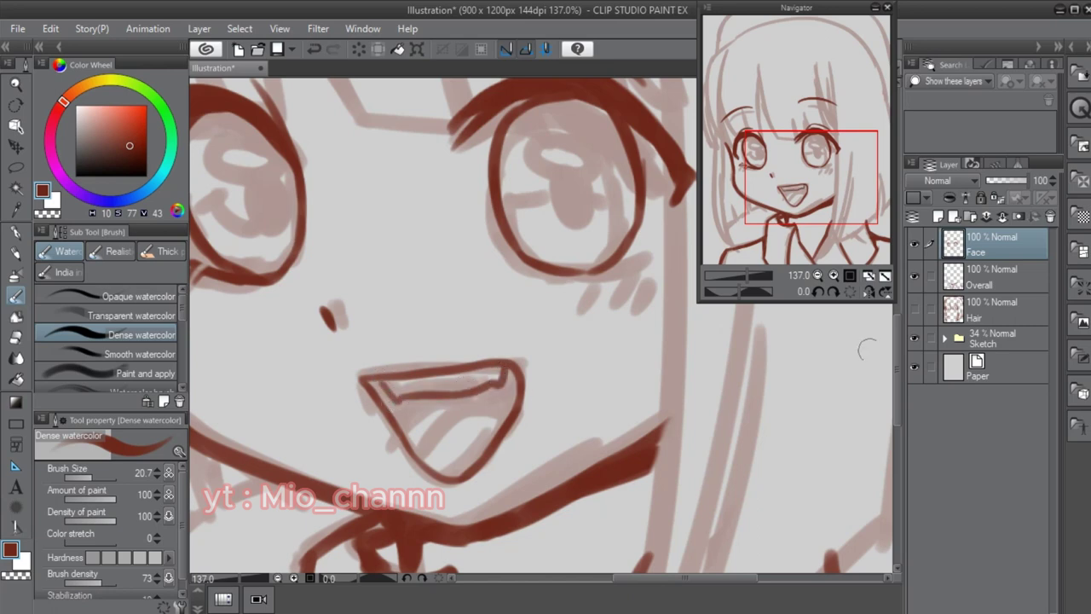
pyautogui.click(914, 337)
pyautogui.press('m')
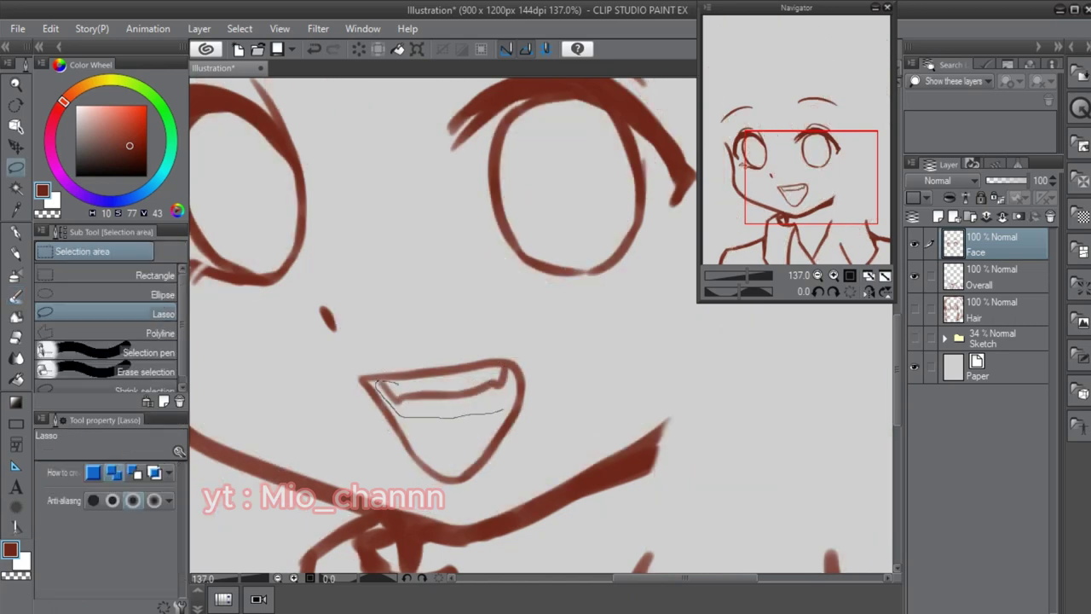
pyautogui.moveTo(508, 369); pyautogui.dragTo(377, 380)
pyautogui.press('b')
pyautogui.hotkey('ctrl', 't')
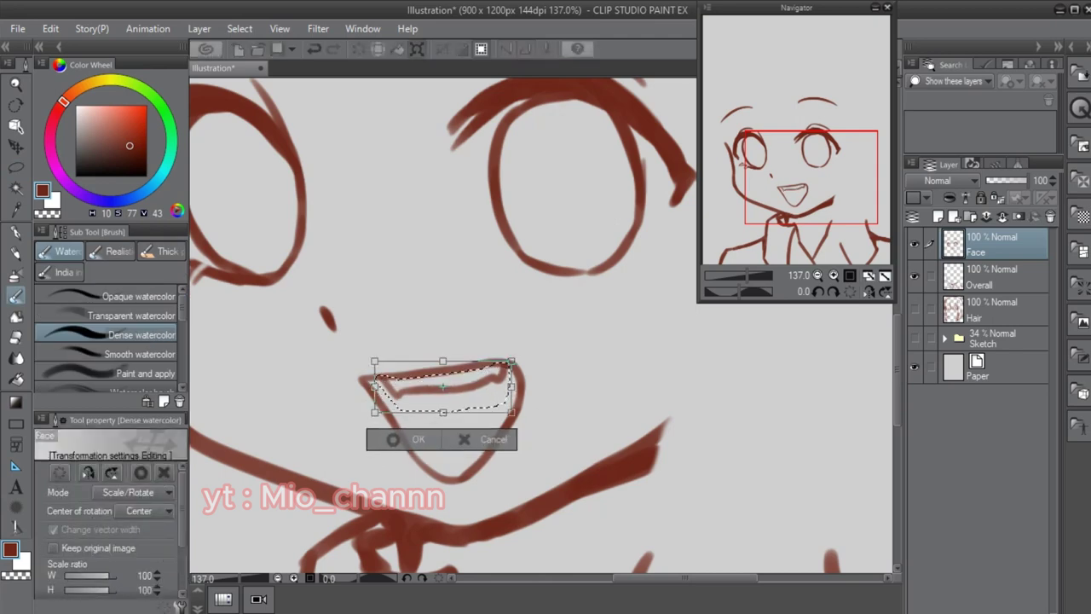
pyautogui.moveTo(511, 411); pyautogui.dragTo(508, 398)
pyautogui.moveTo(374, 412); pyautogui.dragTo(370, 402)
pyautogui.moveTo(374, 362); pyautogui.dragTo(369, 368)
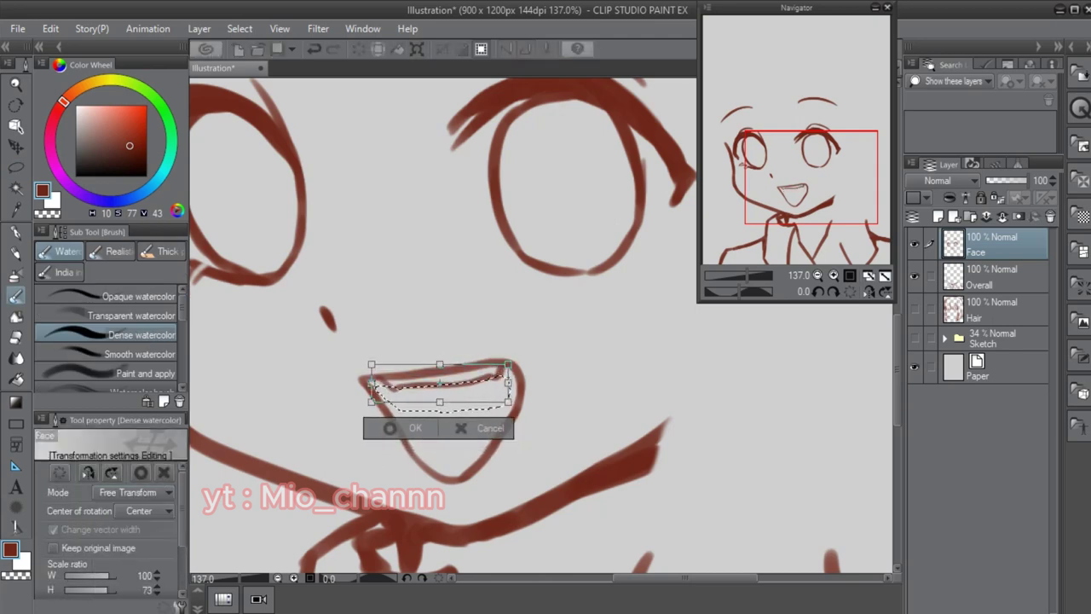
pyautogui.moveTo(512, 361); pyautogui.dragTo(508, 362)
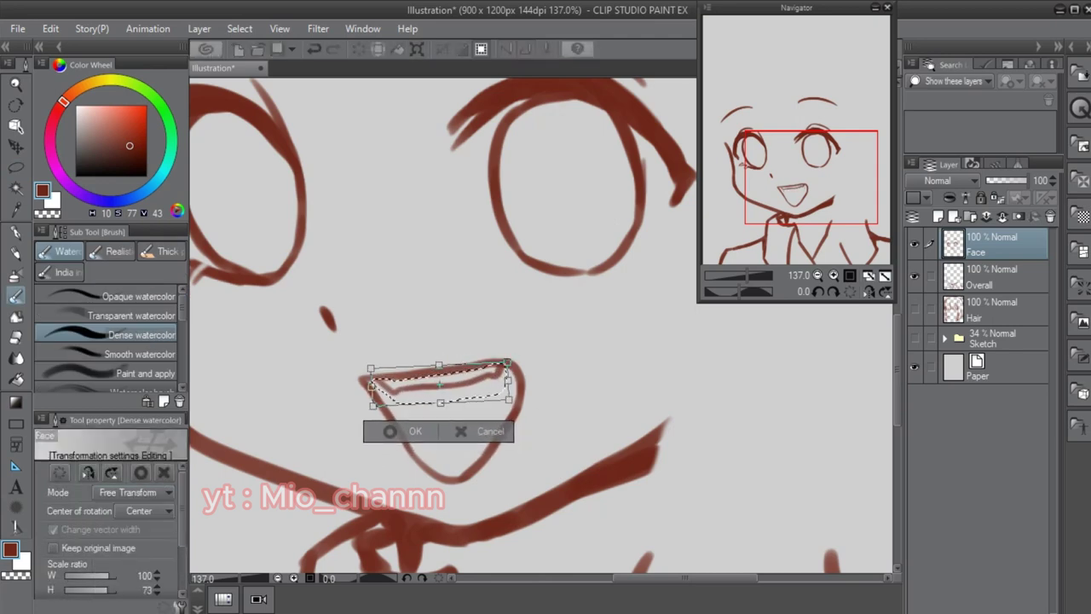
pyautogui.press('Return')
# - Draw the tongue inside the mouth with the brush at 13.1 and erase the stray line beside the mirrored left iris
pyautogui.moveTo(424, 449); pyautogui.dragTo(433, 419)
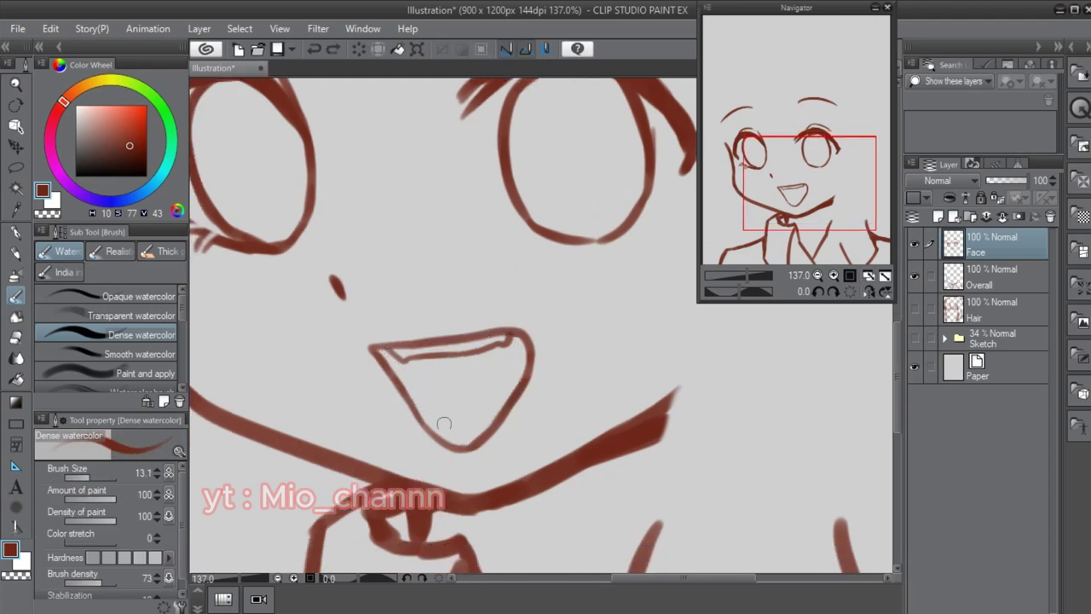
pyautogui.moveTo(501, 374); pyautogui.dragTo(430, 408)
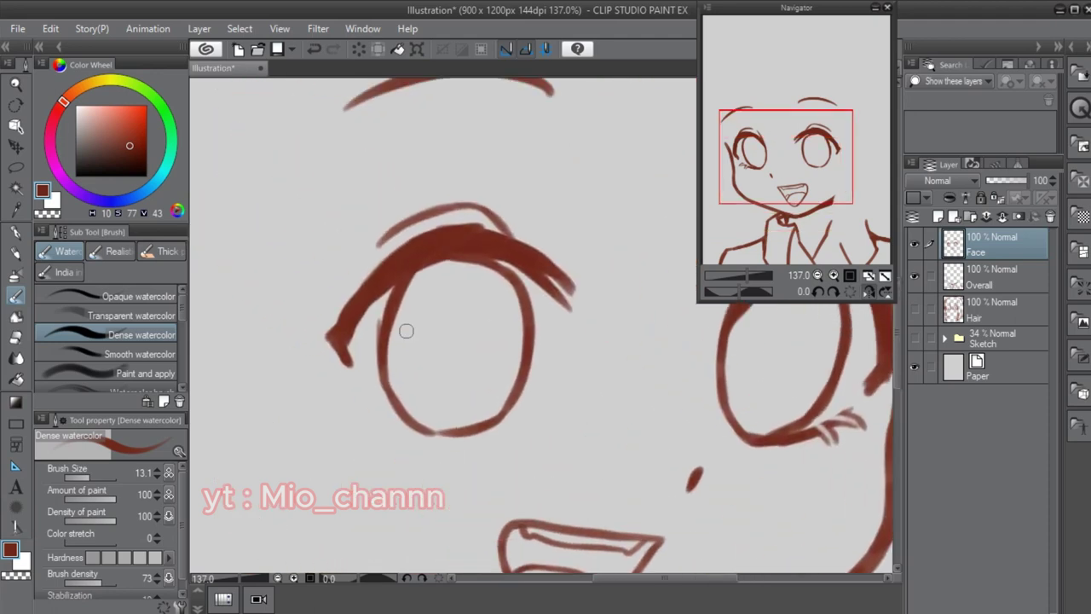
pyautogui.press('e')
pyautogui.press('b')
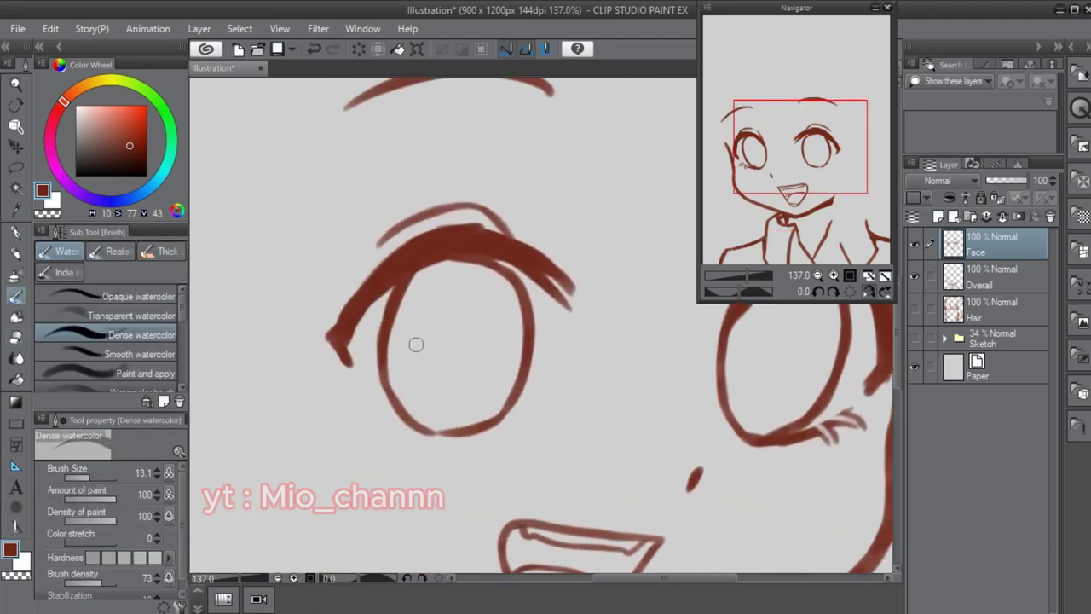
# - Add a lower lash line with small lashes at the mirrored left eye's outer corner and refine it with the soft eraser
pyautogui.moveTo(341, 407); pyautogui.dragTo(418, 444)
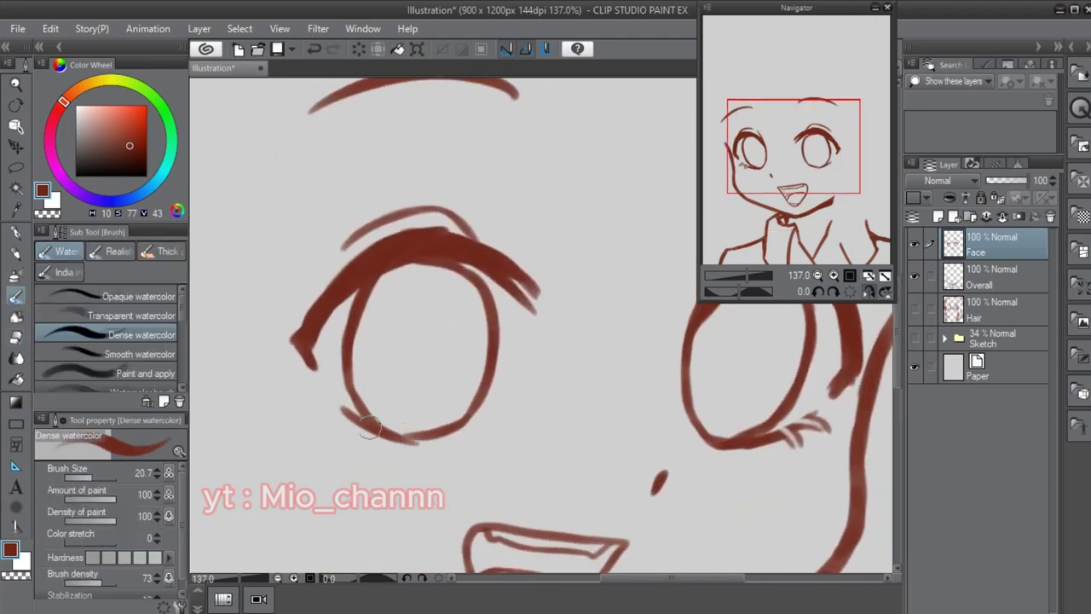
pyautogui.scroll(5, 364, 426)
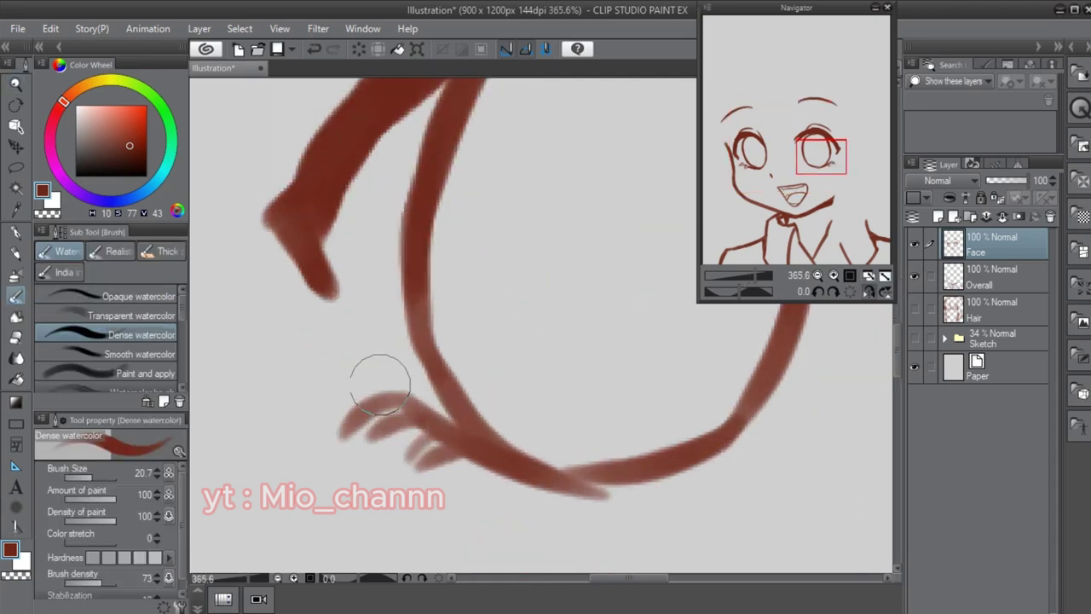
pyautogui.press('e')
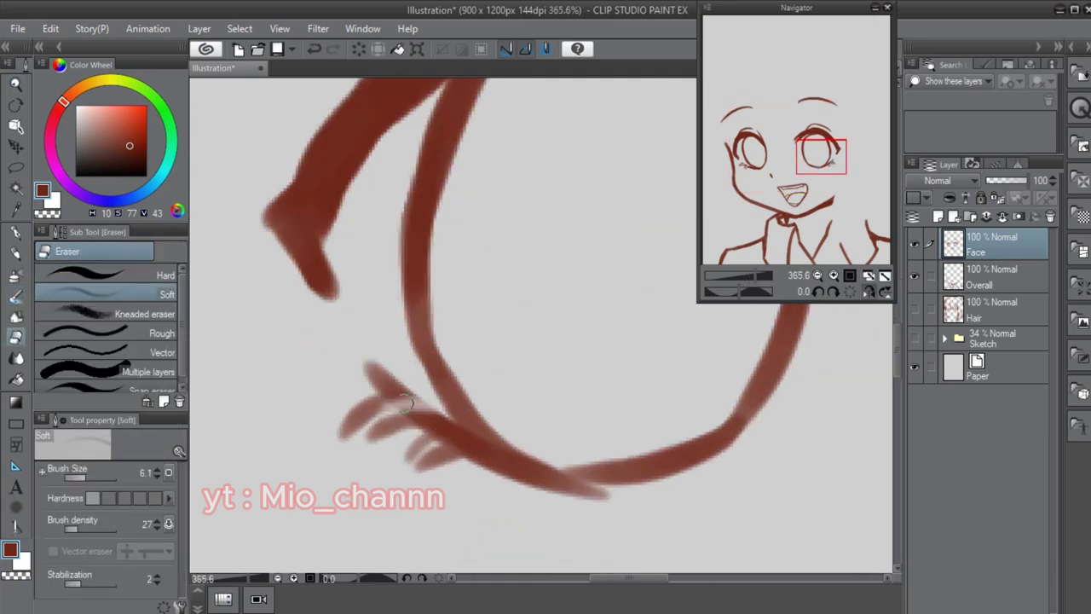
# - On the Hair layer, draw two long strands through the wide side lock beside the face and hide the Overall layer
pyautogui.scroll(-8, 449, 439)
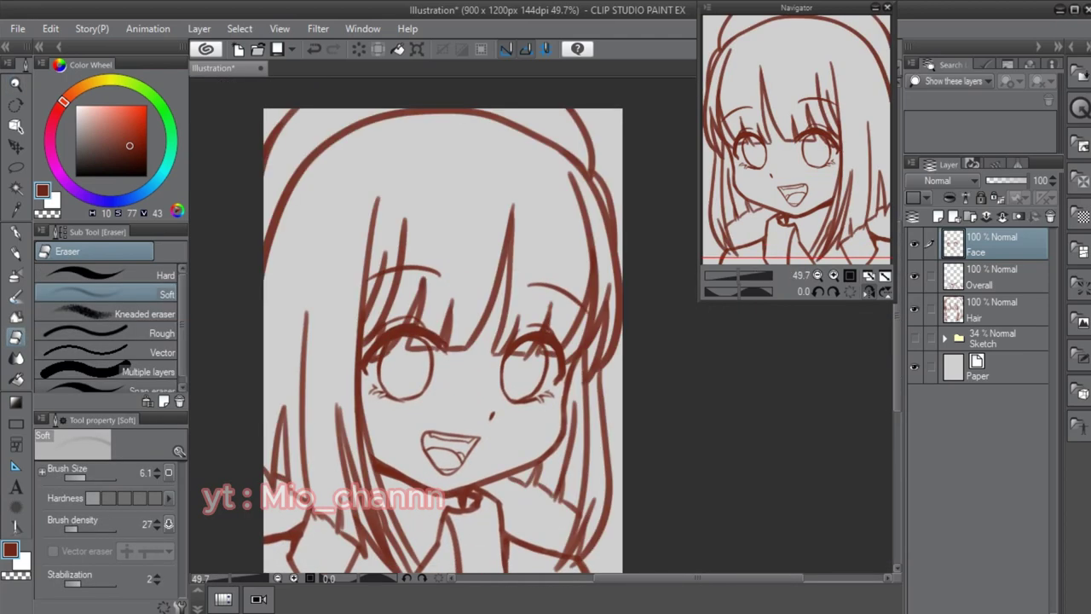
pyautogui.click(993, 309)
pyautogui.press('b')
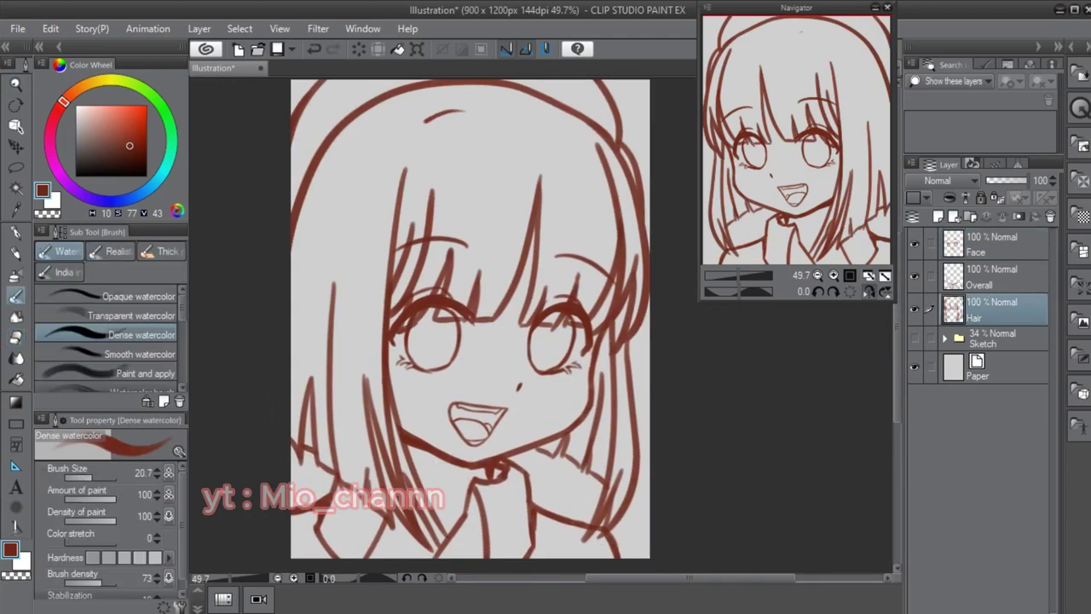
pyautogui.moveTo(333, 201); pyautogui.dragTo(321, 375)
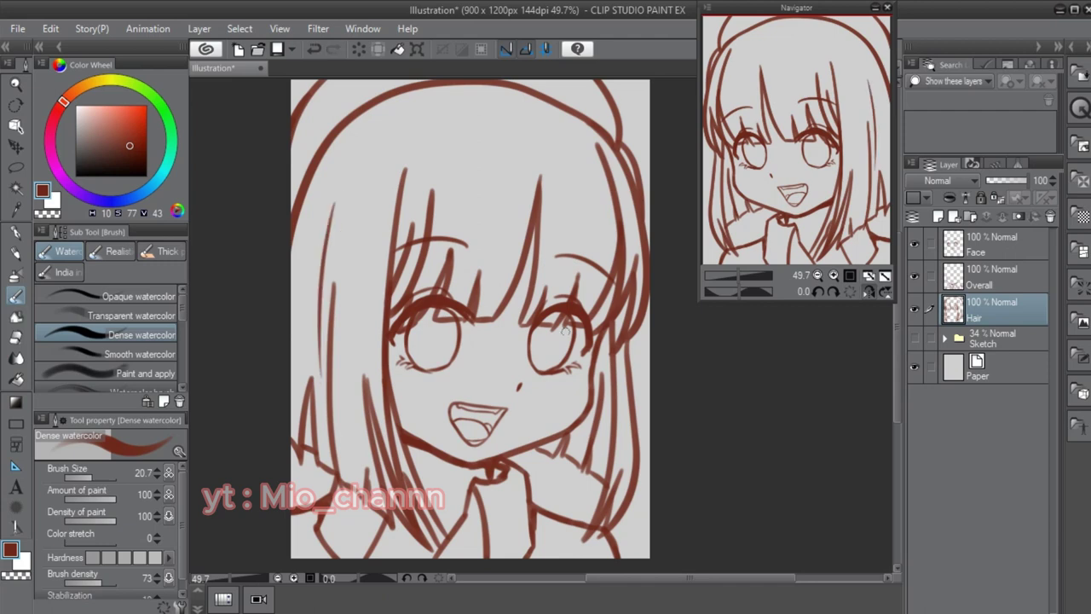
pyautogui.moveTo(565, 332); pyautogui.dragTo(535, 332)
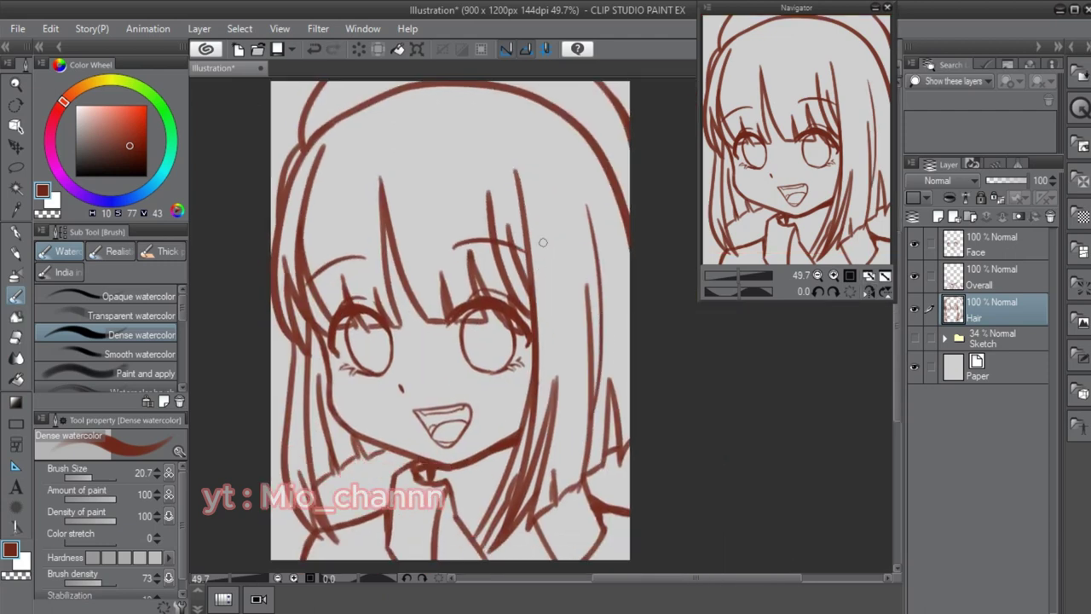
pyautogui.moveTo(542, 242)
pyautogui.mouseDown()
pyautogui.moveTo(566, 263)
pyautogui.moveTo(555, 239)
pyautogui.moveTo(577, 406)
pyautogui.mouseUp()
pyautogui.moveTo(566, 283); pyautogui.dragTo(648, 283)
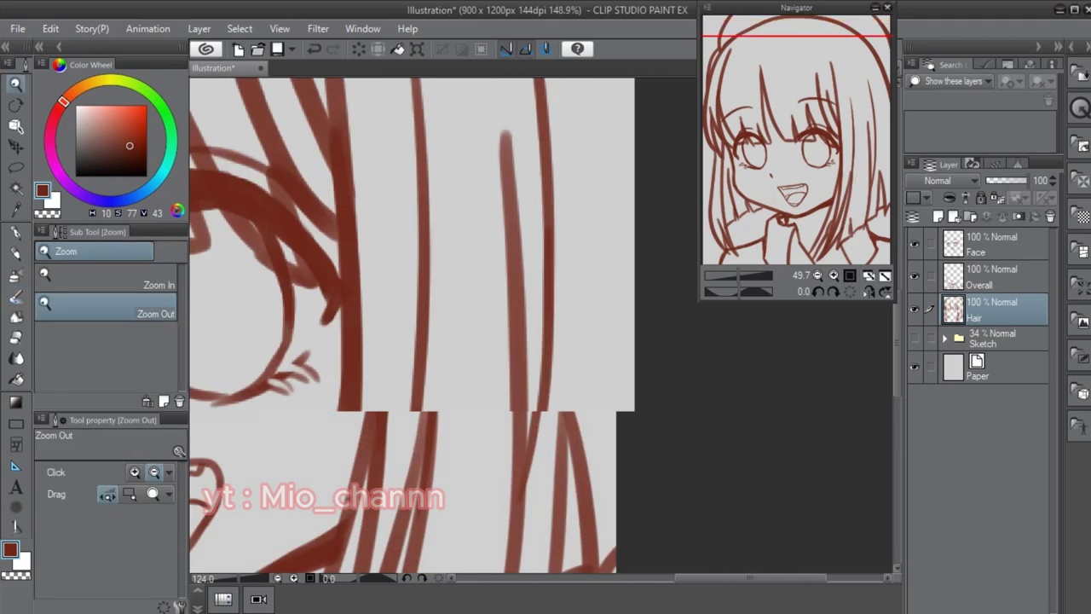
pyautogui.moveTo(413, 395)
pyautogui.mouseDown()
pyautogui.moveTo(450, 244)
pyautogui.moveTo(358, 244)
pyautogui.moveTo(371, 324)
pyautogui.mouseUp()
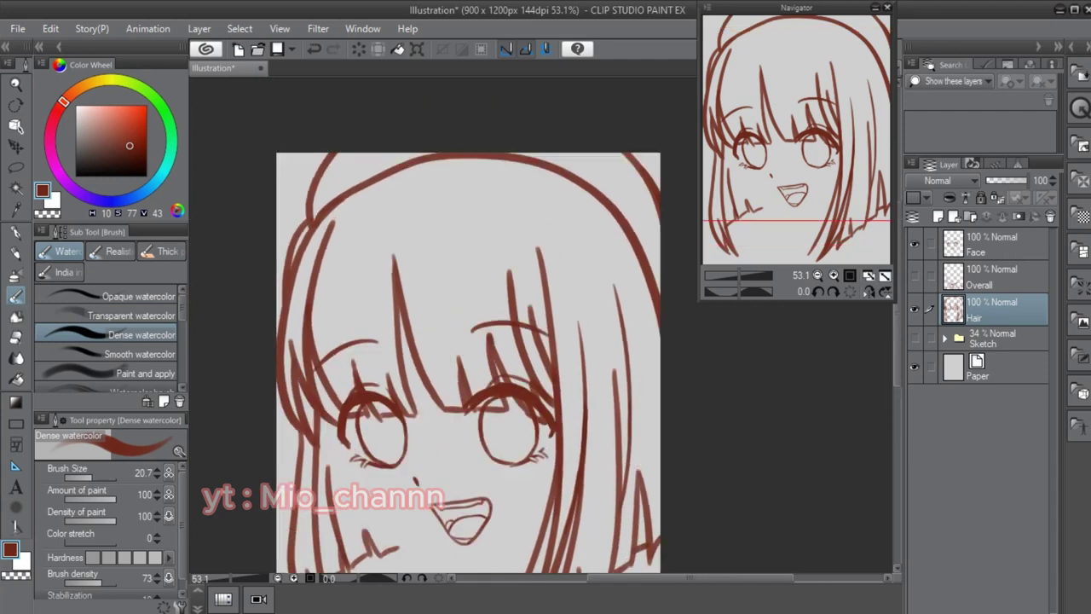
pyautogui.moveTo(535, 182); pyautogui.dragTo(416, 416)
pyautogui.hotkey('ctrl', 'z')
pyautogui.hotkey('ctrl', 'z')
# - Erase the flat bangs edge between the eyes and redraw it with a small pointed tip
pyautogui.scroll(5, 481, 433)
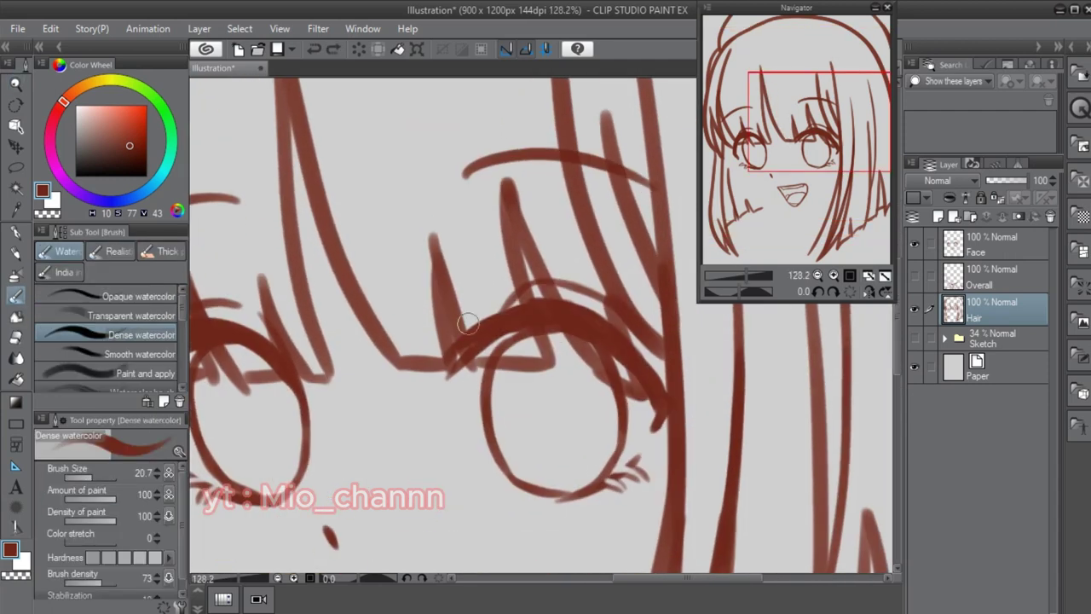
pyautogui.press('e')
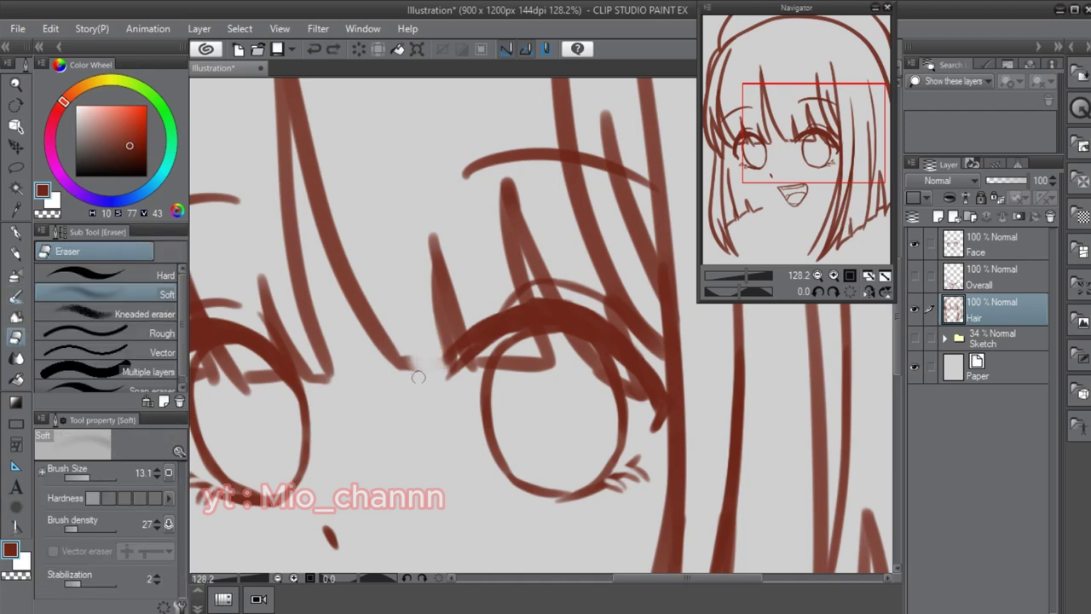
pyautogui.moveTo(409, 364)
pyautogui.mouseDown()
pyautogui.moveTo(422, 384)
pyautogui.moveTo(394, 290)
pyautogui.mouseUp()
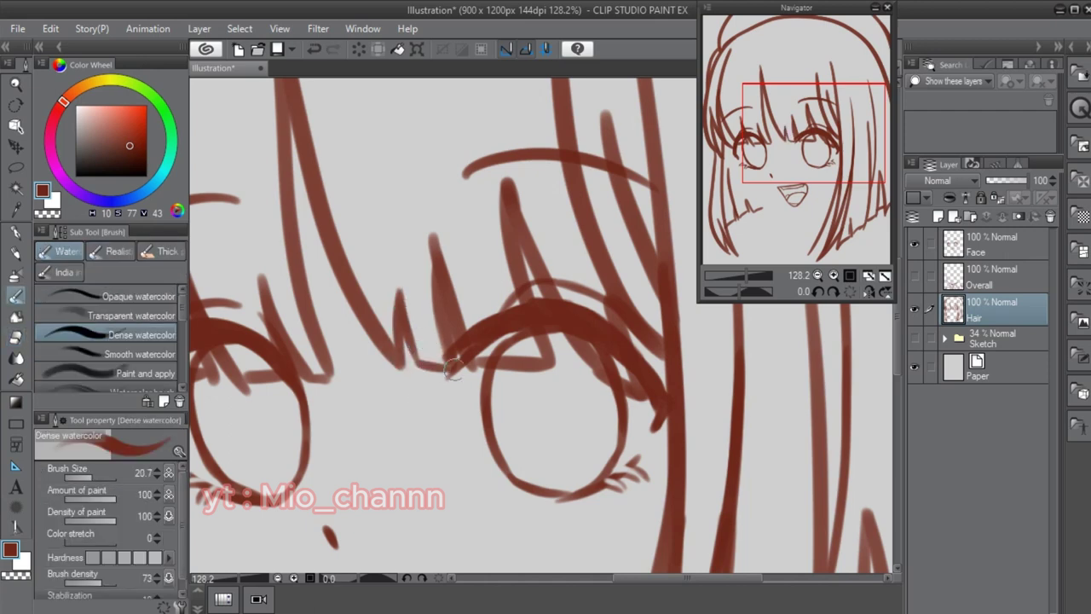
pyautogui.moveTo(451, 375)
pyautogui.mouseDown()
pyautogui.moveTo(437, 295)
pyautogui.moveTo(371, 333)
pyautogui.mouseUp()
# - Hide the Face layer, erase the next flat bangs edge and draw a tall pointed lock with a small tip there
pyautogui.hotkey('ctrl', 'h')
pyautogui.press('b')
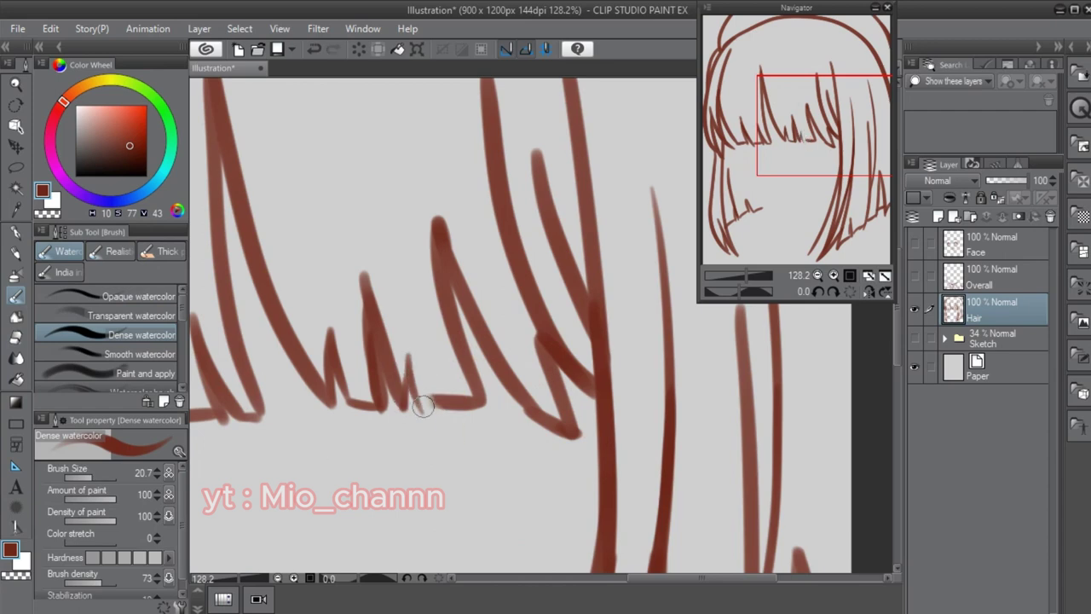
pyautogui.press('e')
pyautogui.moveTo(432, 400); pyautogui.dragTo(435, 373)
pyautogui.press('b')
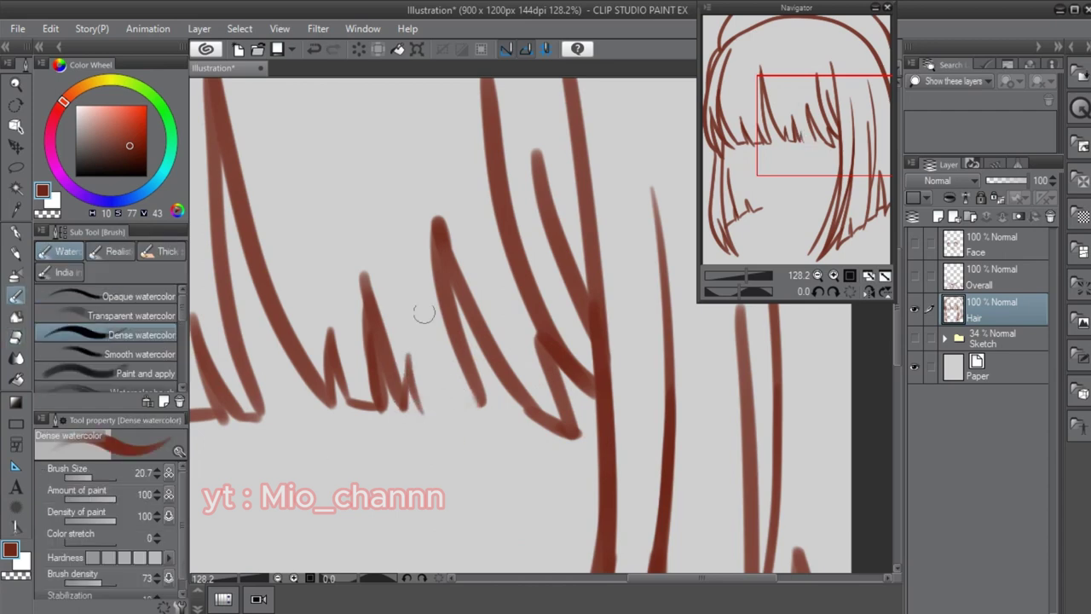
pyautogui.moveTo(407, 236); pyautogui.dragTo(442, 341)
pyautogui.hotkey('ctrl', 'z')
pyautogui.moveTo(400, 229); pyautogui.dragTo(432, 413)
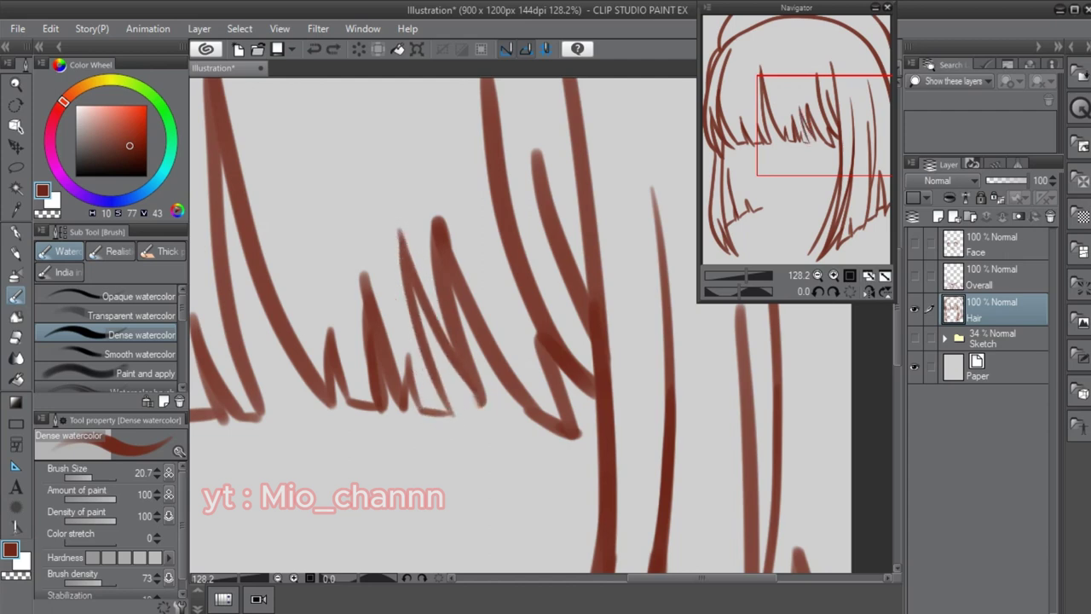
# - Replace the flat edge in the bangs over the other eye with a small tip and a tall thin pointed lock
pyautogui.scroll(-5, 418, 360)
pyautogui.scroll(6, 418, 360)
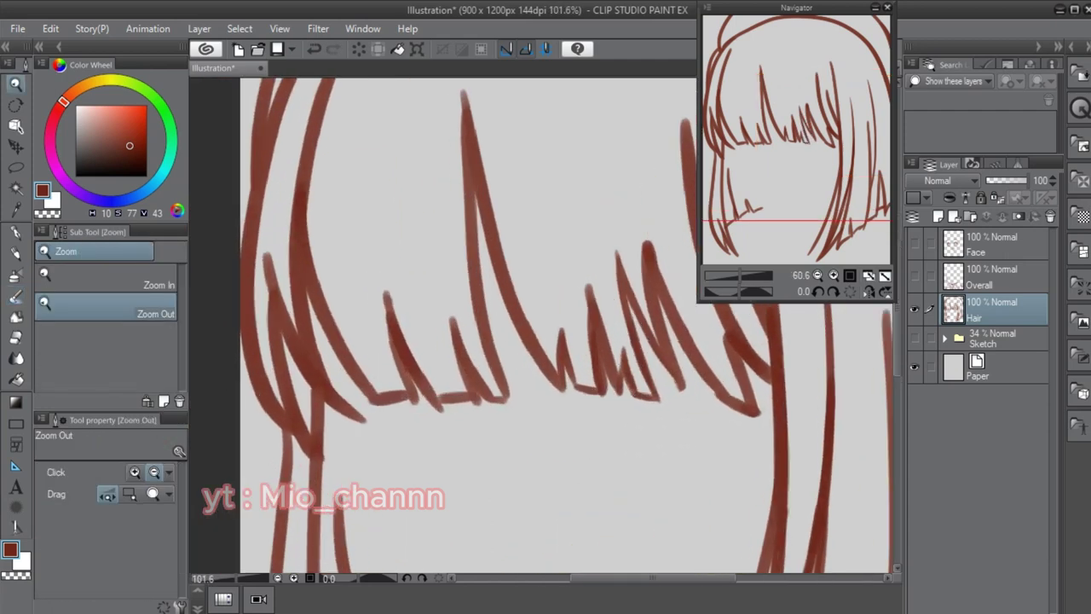
pyautogui.press('e')
pyautogui.press('b')
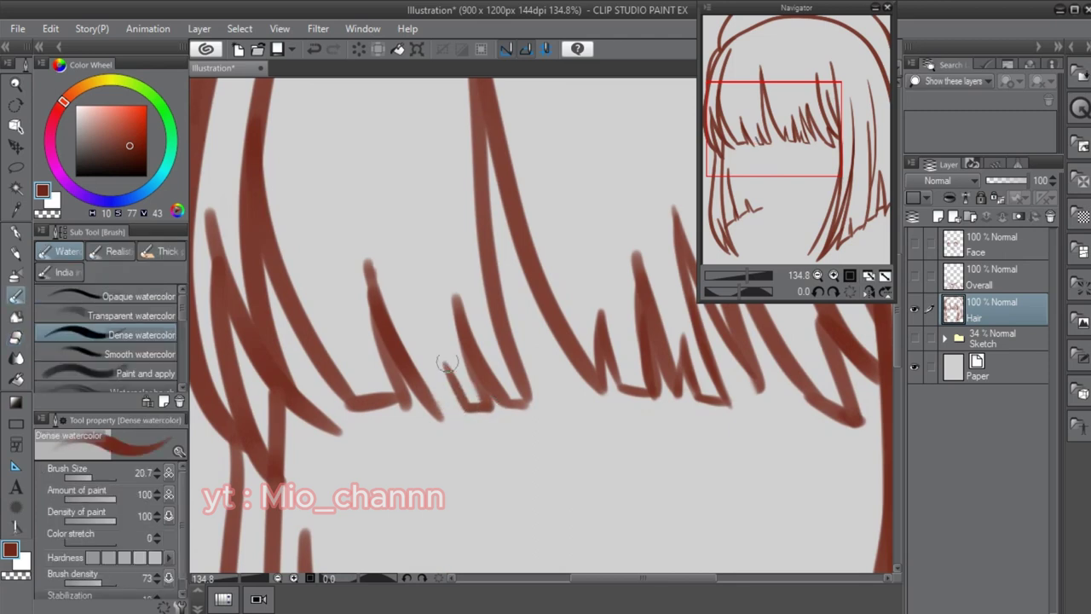
pyautogui.moveTo(401, 203); pyautogui.dragTo(432, 409)
pyautogui.hotkey('ctrl', 'z')
pyautogui.moveTo(401, 200); pyautogui.dragTo(431, 409)
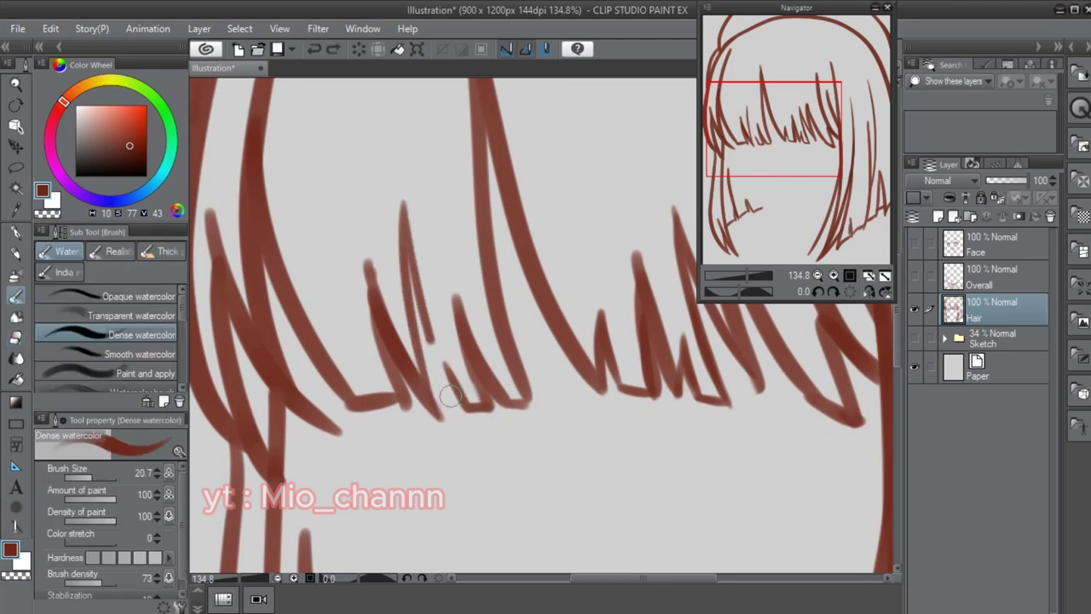
pyautogui.hotkey('ctrl', 'z')
pyautogui.moveTo(402, 198); pyautogui.dragTo(444, 416)
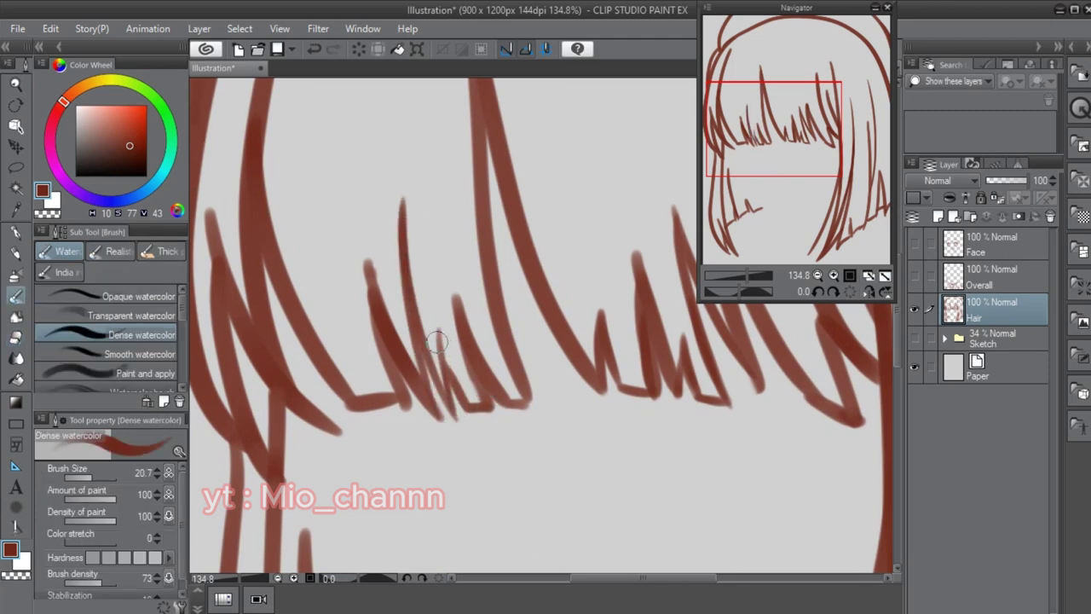
# - Add a small pointed tip beside the outer lock of the bangs and show the Face and Overall layers again
pyautogui.hscroll(-3, 436, 341)
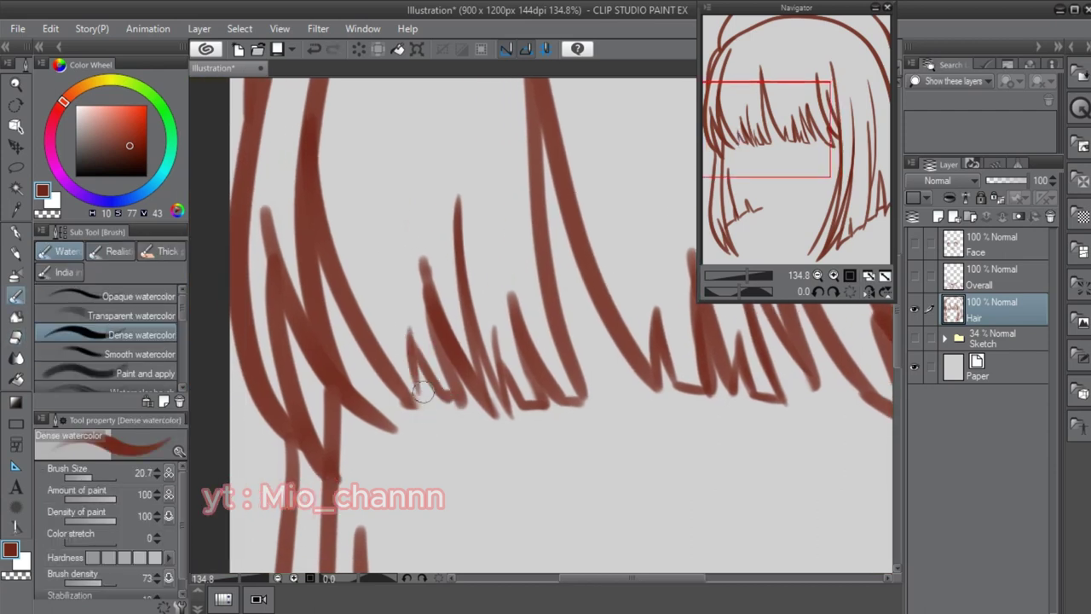
pyautogui.scroll(-5, 417, 397)
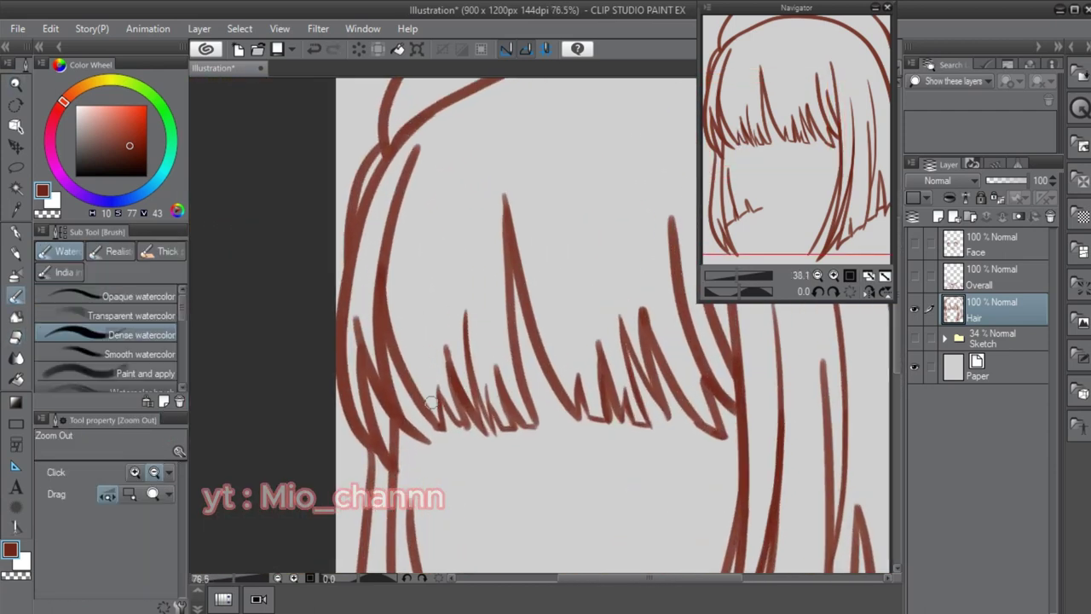
pyautogui.hotkey('ctrl', 'z')
pyautogui.moveTo(427, 298); pyautogui.dragTo(451, 392)
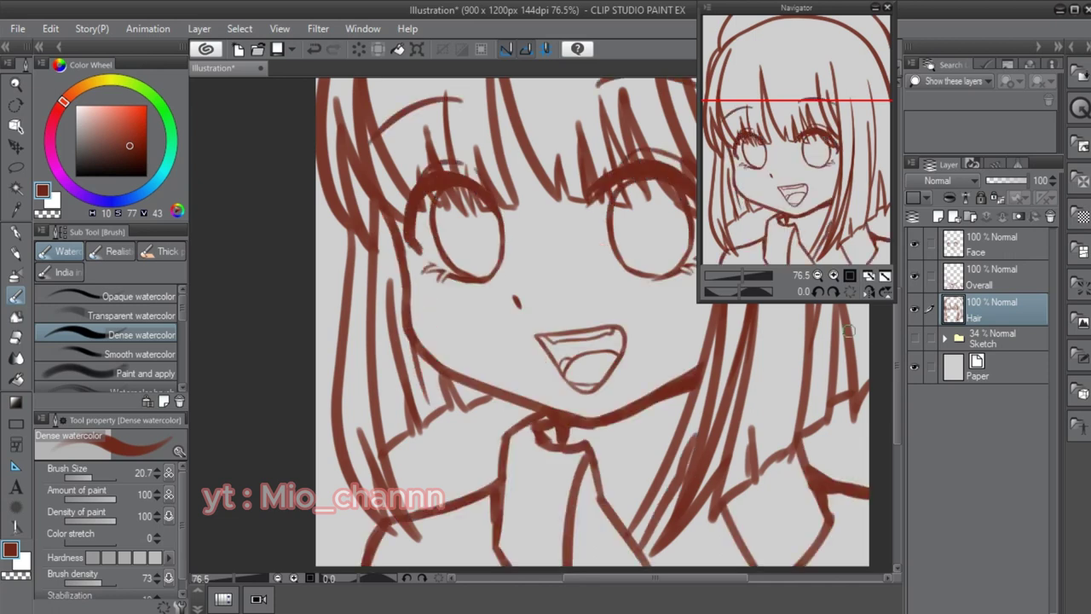
# - Try to thicken the end of the jawline and the collar junction below the chin with short strokes
pyautogui.moveTo(582, 417)
pyautogui.mouseDown()
pyautogui.moveTo(532, 409)
pyautogui.moveTo(478, 345)
pyautogui.mouseUp()
pyautogui.scroll(-2, 478, 345)
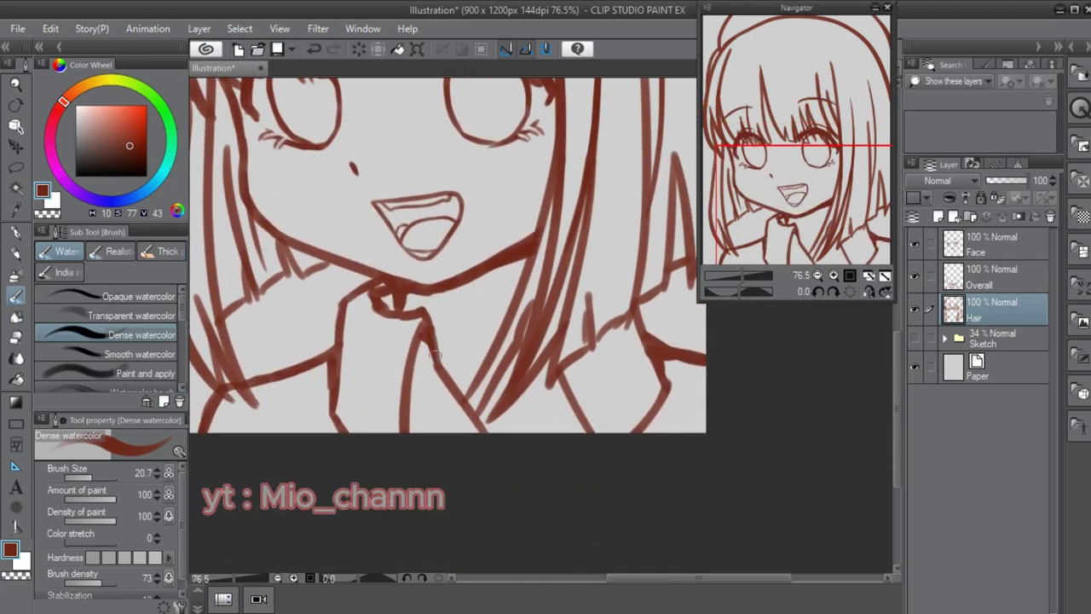
pyautogui.moveTo(419, 317); pyautogui.dragTo(355, 330)
# - Hide the Overall layer and erase the misplaced jaw and collar strokes from the Hair layer with the Hard eraser
pyautogui.click(914, 308)
pyautogui.click(15, 273)
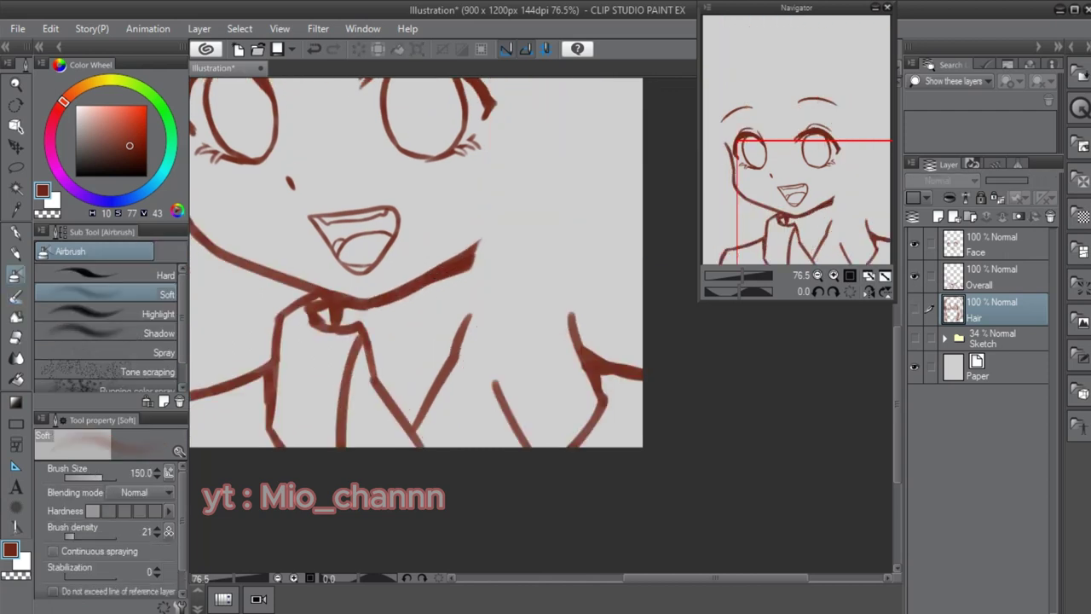
pyautogui.click(991, 275)
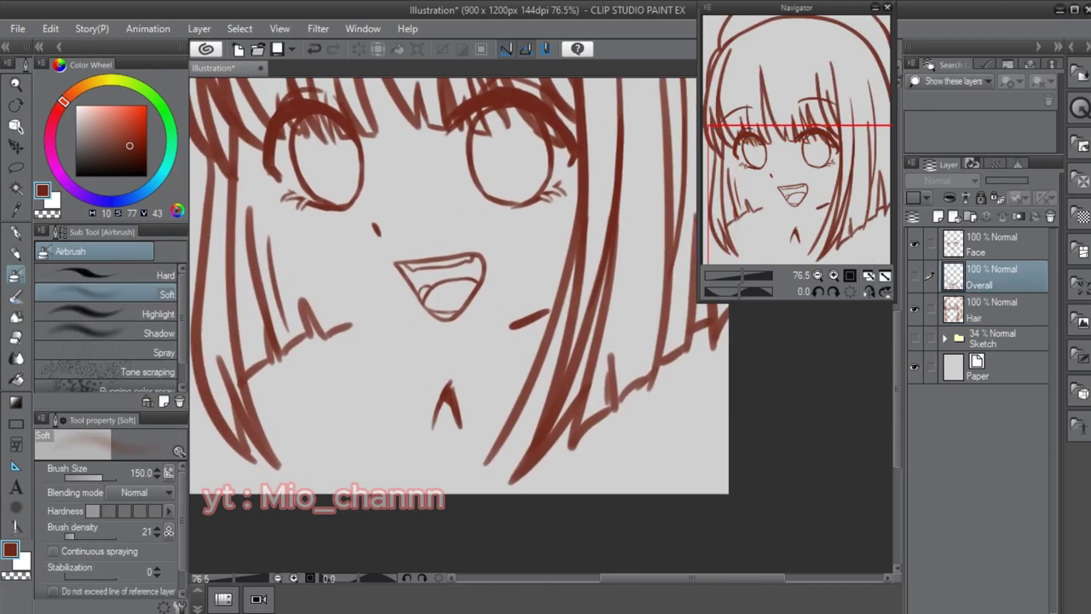
pyautogui.press('e')
pyautogui.click(991, 309)
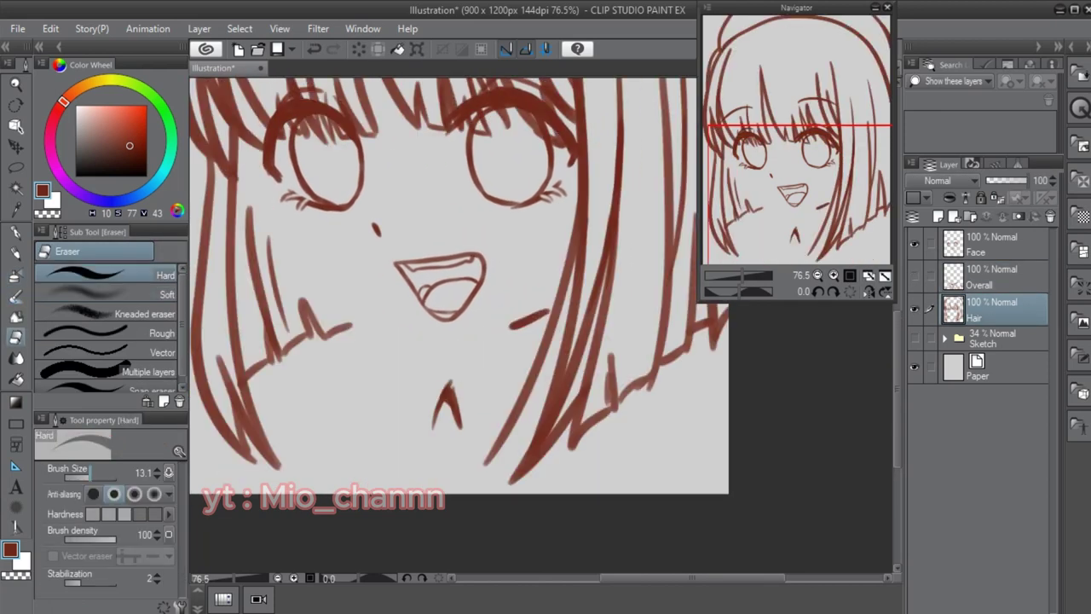
pyautogui.moveTo(528, 300)
pyautogui.mouseDown()
pyautogui.moveTo(472, 344)
pyautogui.moveTo(488, 356)
pyautogui.mouseUp()
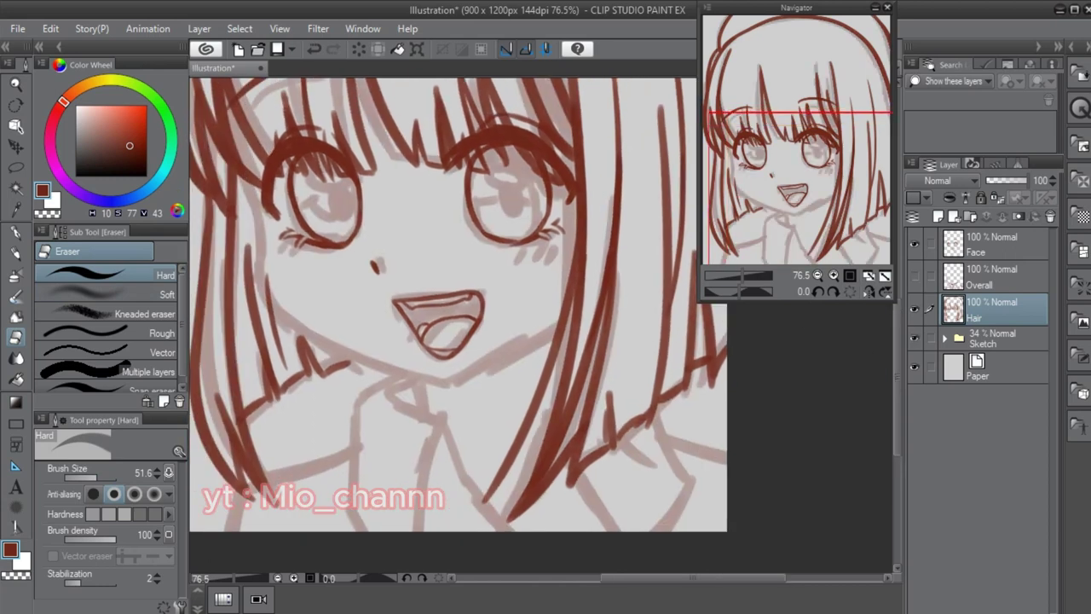
# - Group the Face, Overall and Hair layers in a folder named Lineart and collapse it
pyautogui.press('b')
pyautogui.hotkey('ctrl', '-')
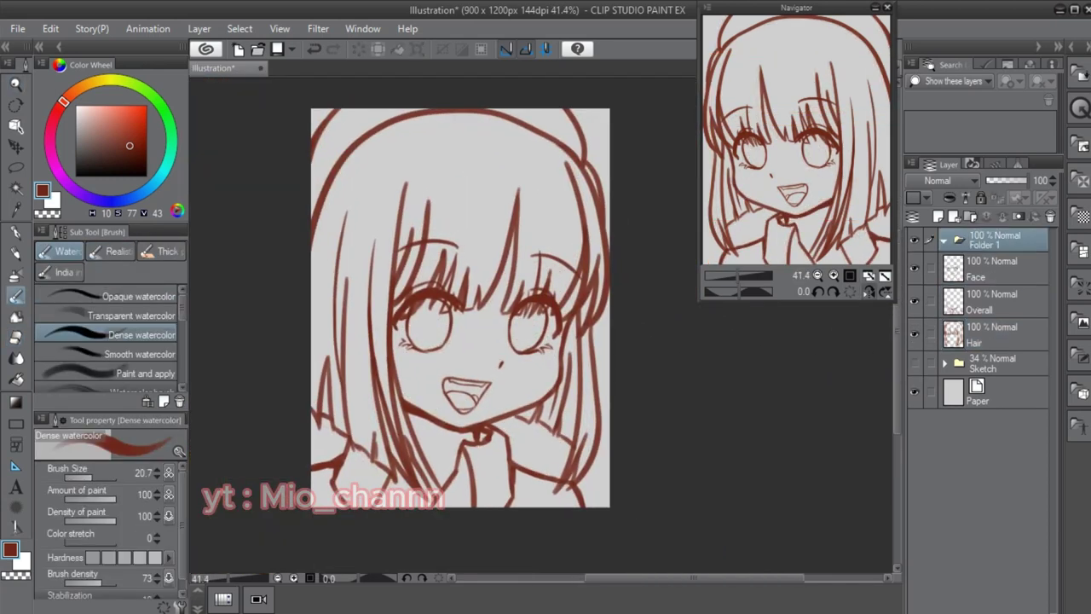
pyautogui.write('Lineart')
pyautogui.press('Return')
pyautogui.click(989, 268)
pyautogui.keyDown('shift'); pyautogui.click(989, 334); pyautogui.keyUp('shift')
pyautogui.moveTo(988, 334); pyautogui.dragTo(989, 241)
pyautogui.click(944, 239)
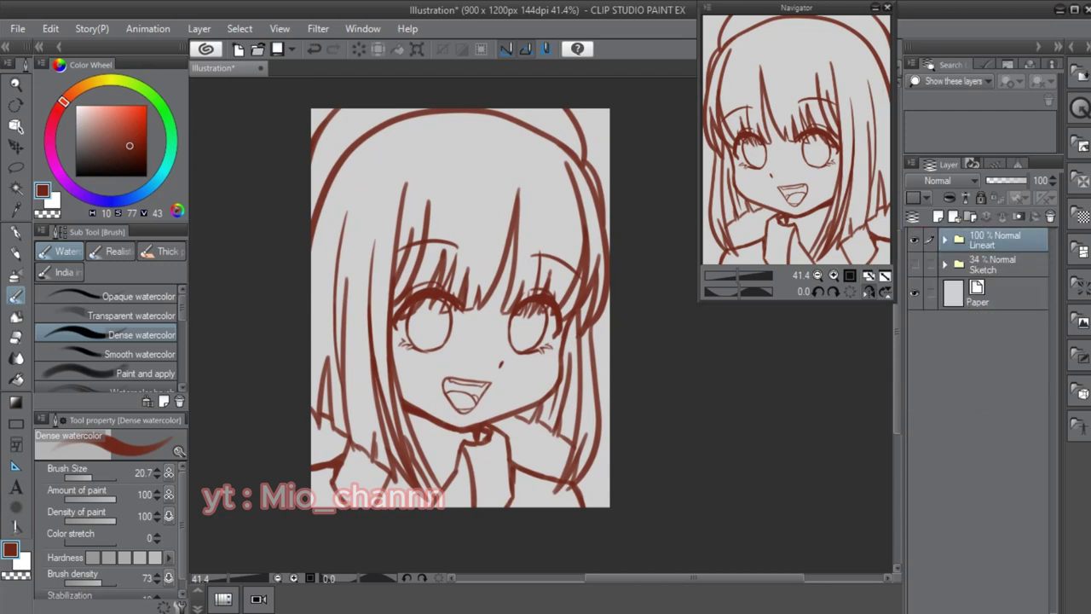
# - Add a raster layer above Paper and auto-select the background areas around the character with Refer to all layers
pyautogui.hotkey('ctrl', 'shift', 'n')
pyautogui.press('w')
pyautogui.click(601, 213)
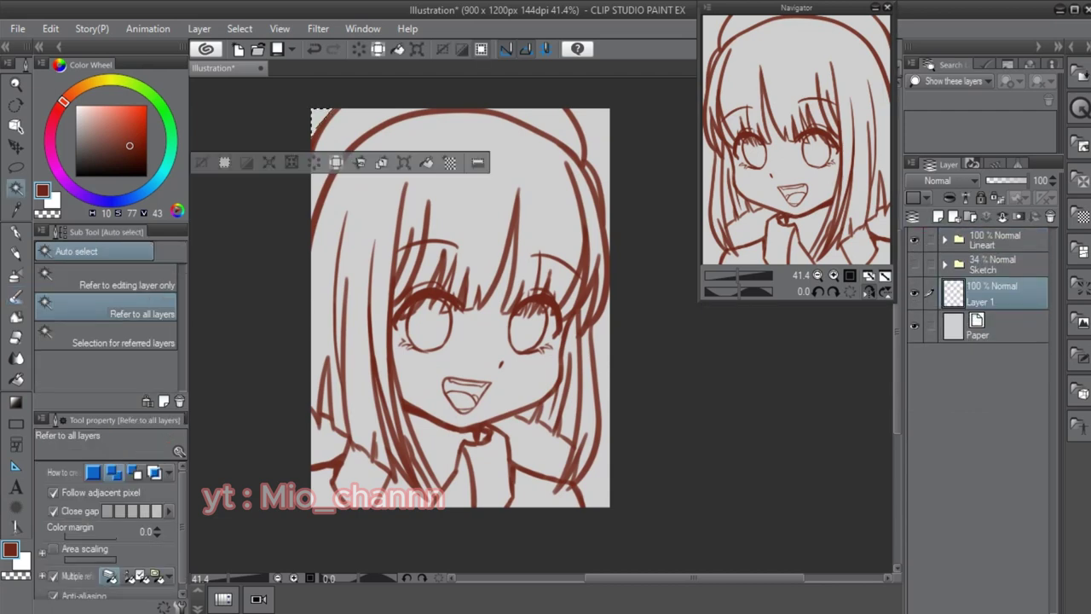
pyautogui.scroll(-1, 461, 306)
pyautogui.scroll(-1, 460, 307)
pyautogui.keyDown('shift'); pyautogui.click(324, 400); pyautogui.keyUp('shift')
pyautogui.keyDown('shift'); pyautogui.click(562, 418); pyautogui.keyUp('shift')
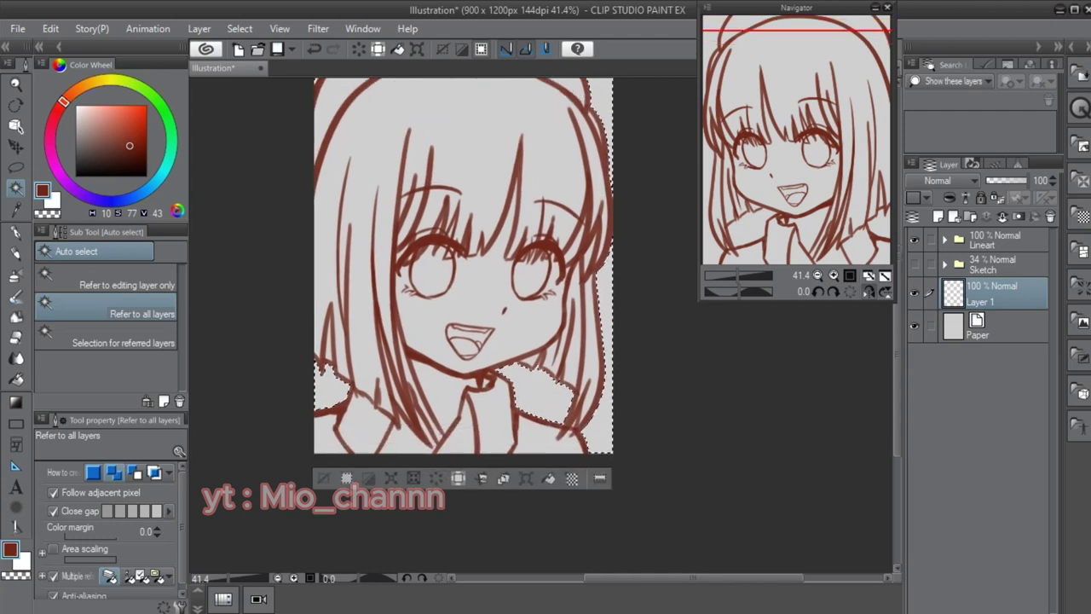
# - Invert the selection, fill the whole character with light peach (H 30, S 17, V 100) and deselect
pyautogui.scroll(1, 460, 307)
pyautogui.scroll(-1, 468, 290)
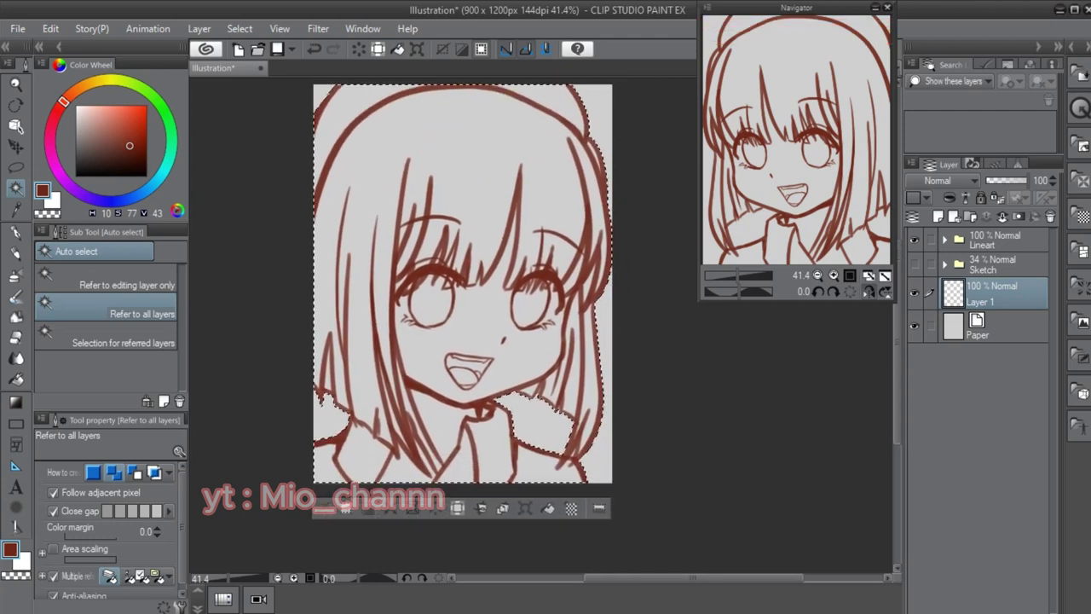
pyautogui.hotkey('alt', 'BackSpace')
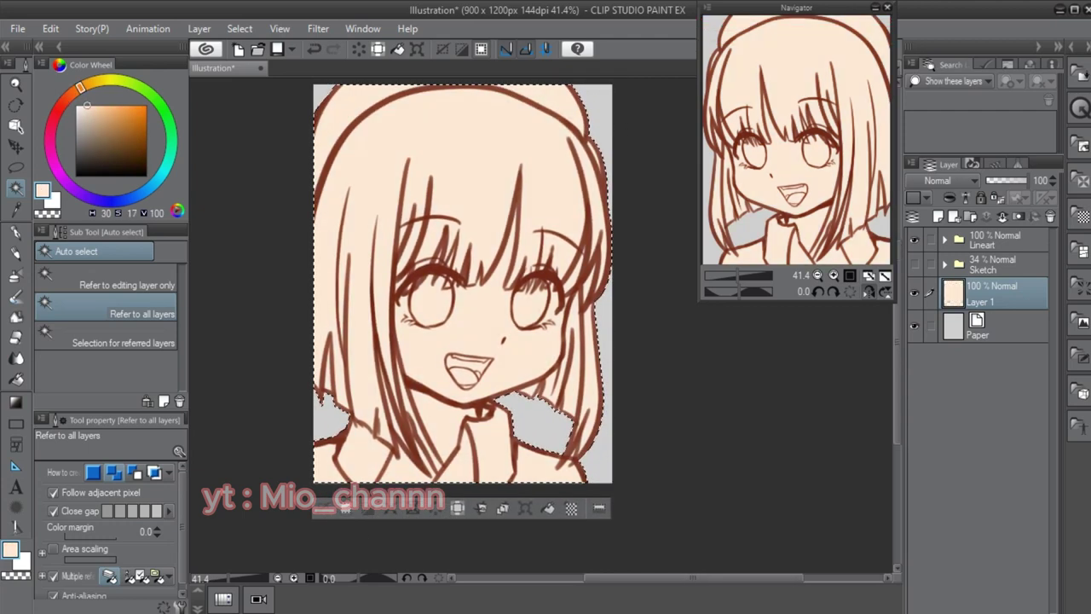
pyautogui.hotkey('ctrl', 'd')
# - Clean the edge of the peach fill around the hair tips beside the collar with the Soft eraser
pyautogui.scroll(6, 367, 401)
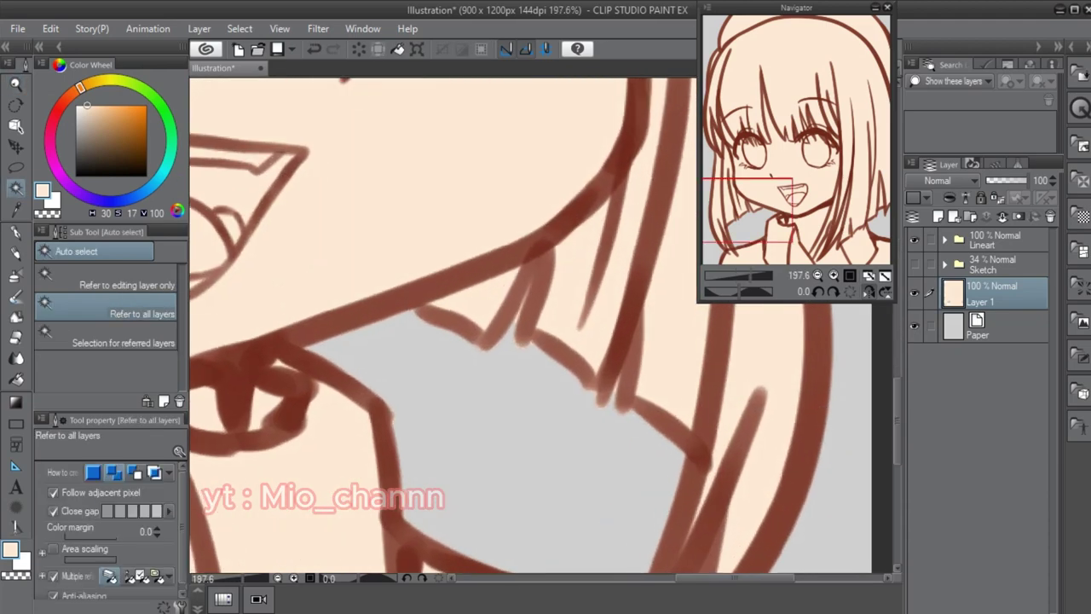
pyautogui.press('e')
pyautogui.moveTo(463, 286); pyautogui.dragTo(456, 303)
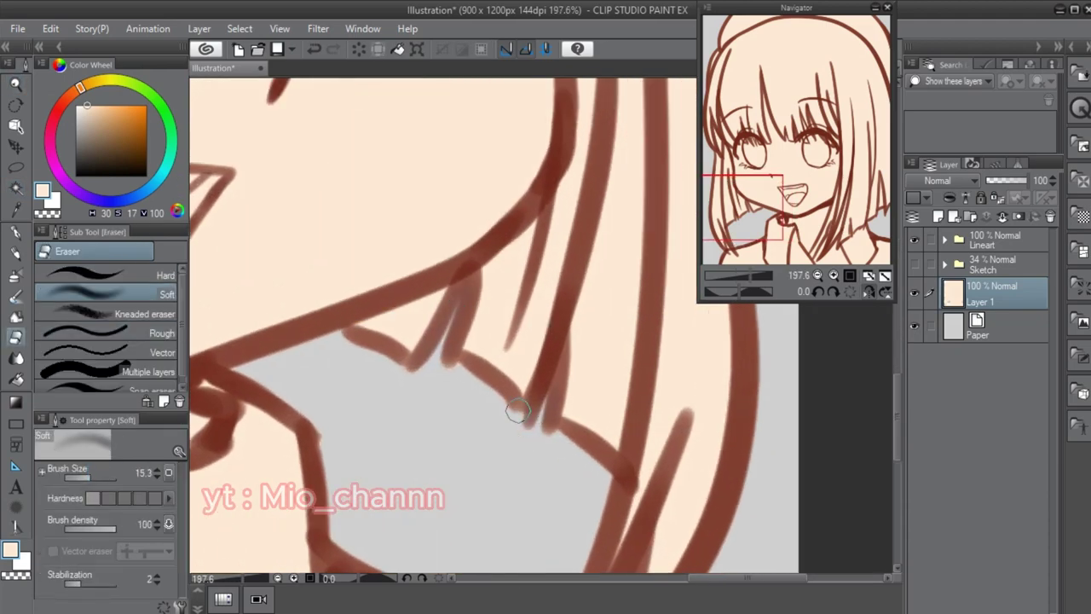
pyautogui.scroll(-3, 518, 411)
pyautogui.scroll(4, 501, 442)
pyautogui.scroll(-3, 473, 379)
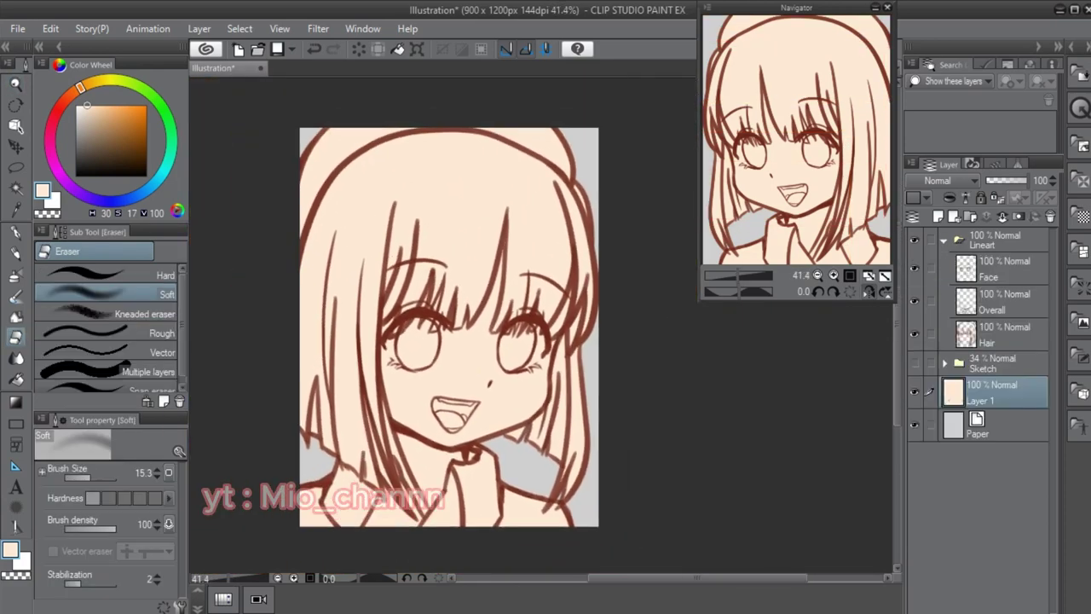
# - Remove the thick nose mark on the Face layer and try a thin slanted line at brush size 4.5
pyautogui.scroll(5, 477, 378)
pyautogui.press('b')
pyautogui.hotkey('ctrl', 'z')
pyautogui.press('[')
pyautogui.press('[')
pyautogui.press('[')
pyautogui.press('[')
pyautogui.press('[')
pyautogui.press('[')
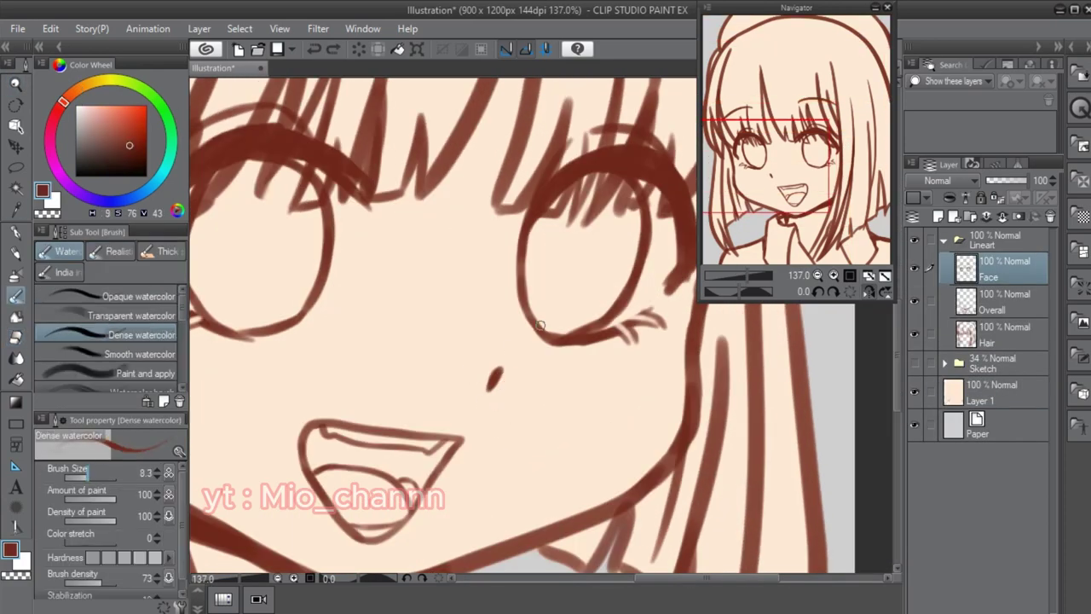
pyautogui.moveTo(502, 382)
pyautogui.mouseDown()
pyautogui.moveTo(497, 392)
pyautogui.moveTo(492, 375)
pyautogui.moveTo(492, 389)
pyautogui.mouseUp()
pyautogui.press('e')
pyautogui.press('b')
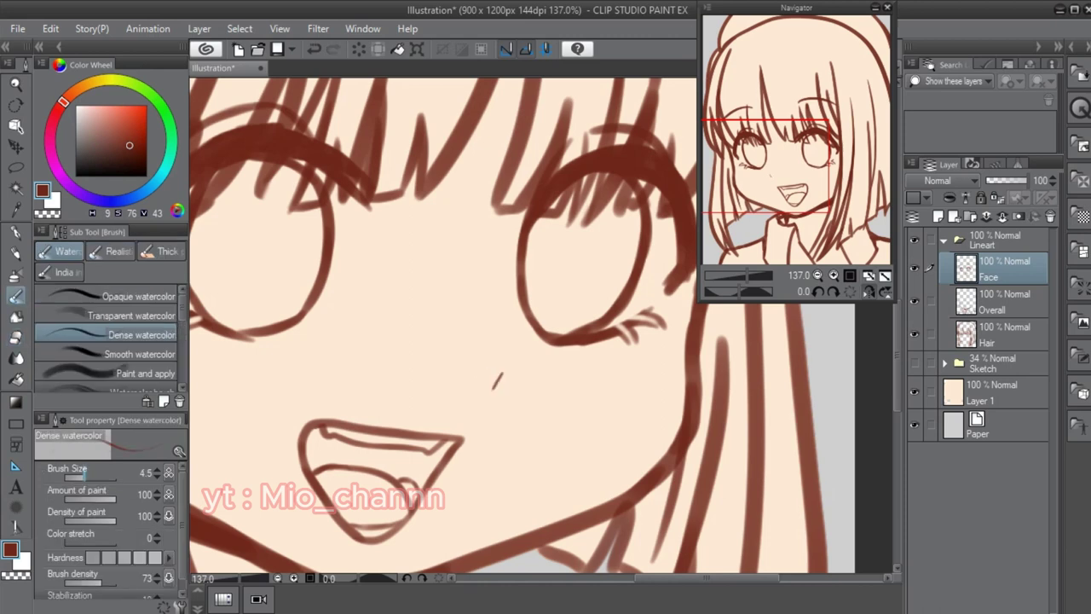
# - Undo the thin nose line and redraw the nose as a short tapered slanted stroke at brush size 9.7
pyautogui.press(']')
pyautogui.press(']')
pyautogui.press(']')
pyautogui.press(']')
pyautogui.hotkey('ctrl', 'z')
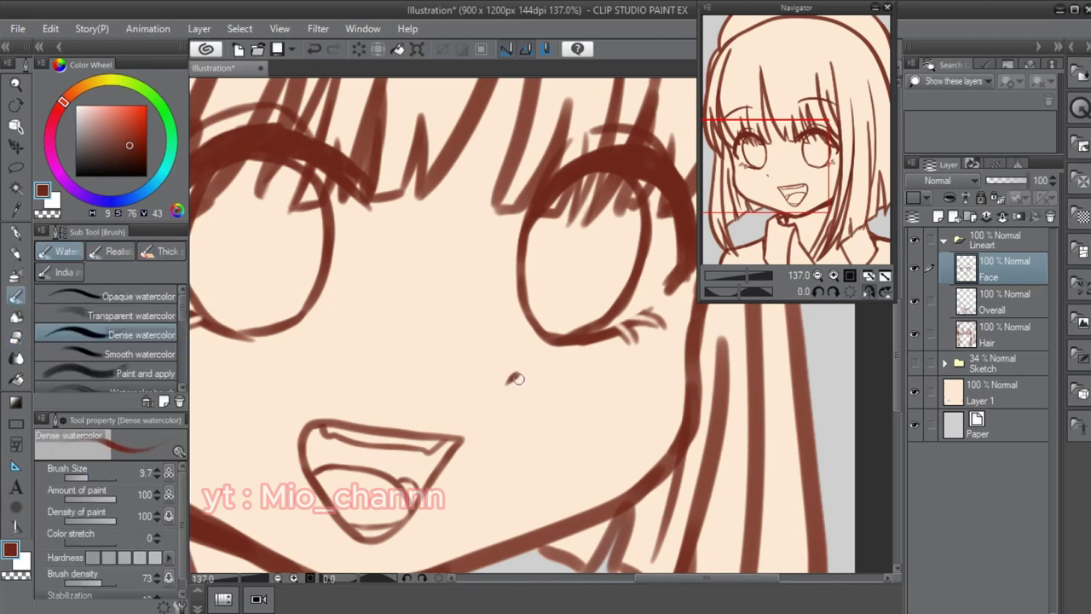
pyautogui.moveTo(507, 389); pyautogui.dragTo(661, 456)
pyautogui.press('e')
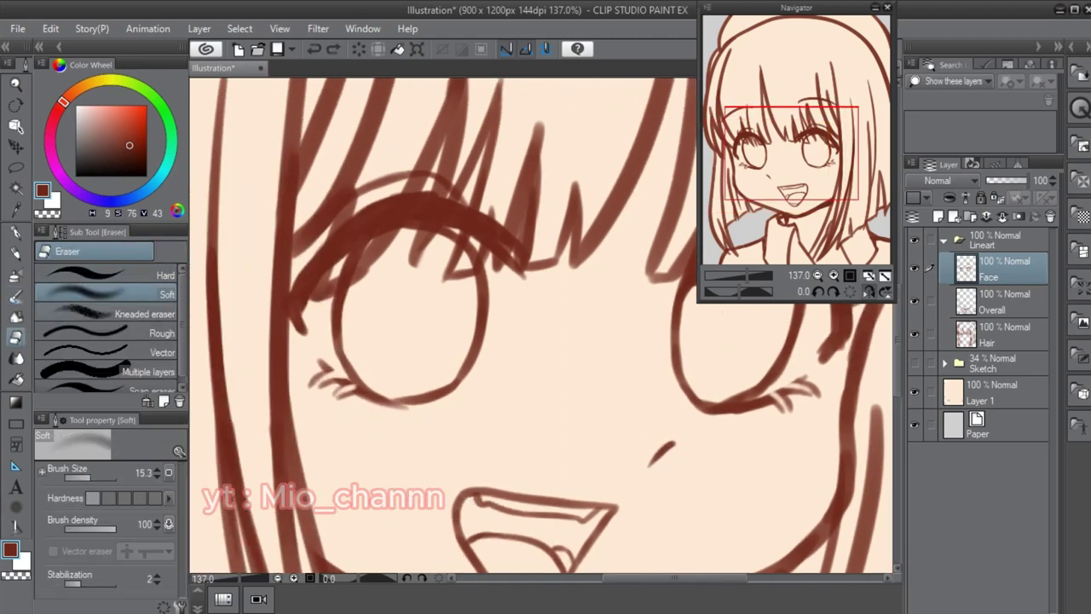
pyautogui.moveTo(728, 422); pyautogui.dragTo(593, 404)
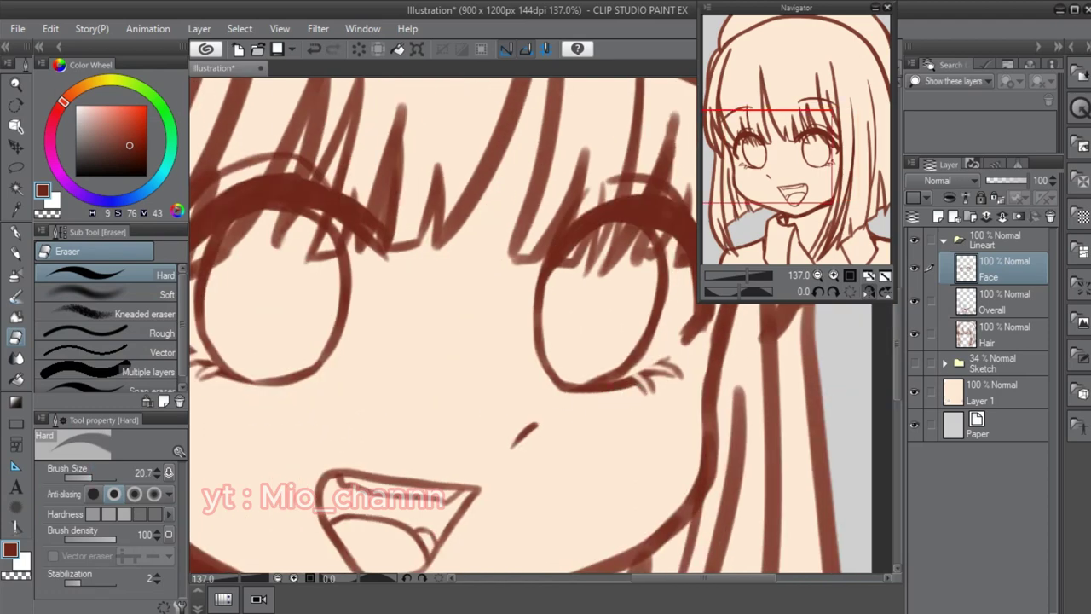
pyautogui.scroll(-8, 545, 323)
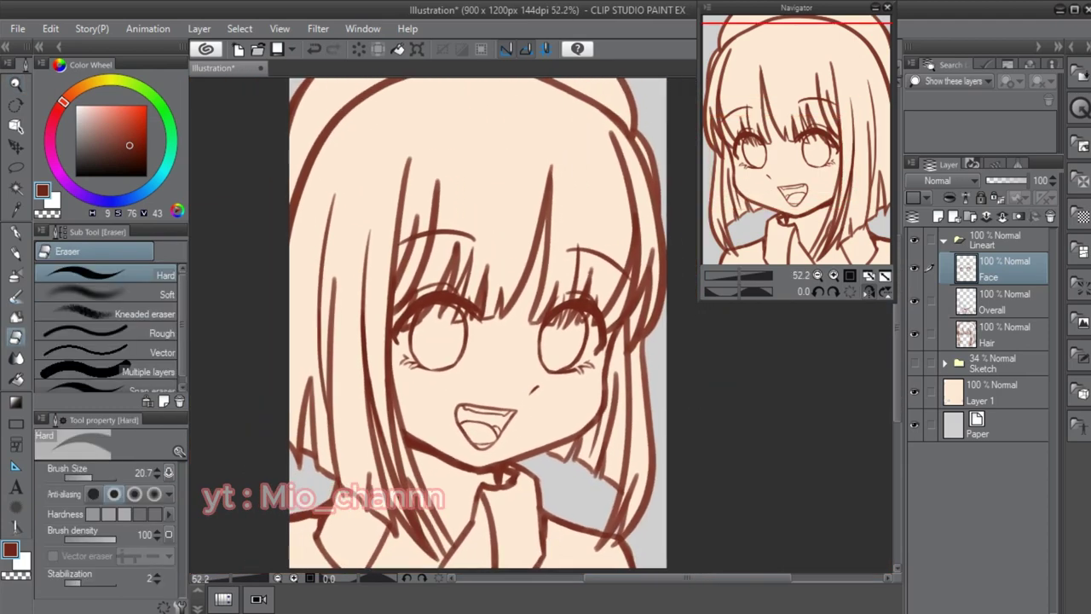
pyautogui.scroll(-2, 512, 388)
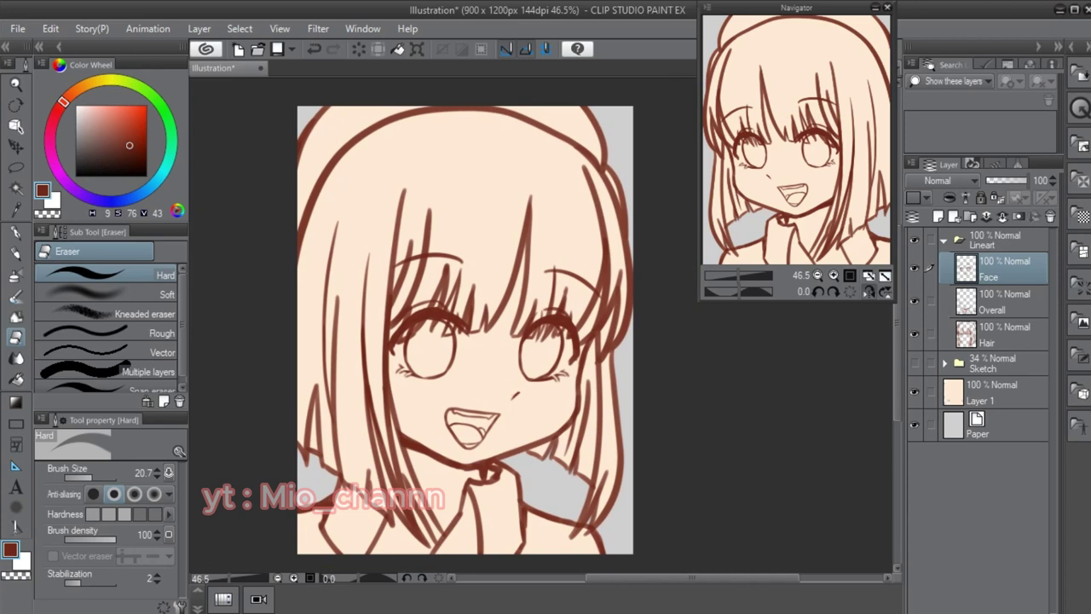
# - Rename the peach fill layer as skin and add a clipped layer above it
pyautogui.click(993, 392)
pyautogui.press('i')
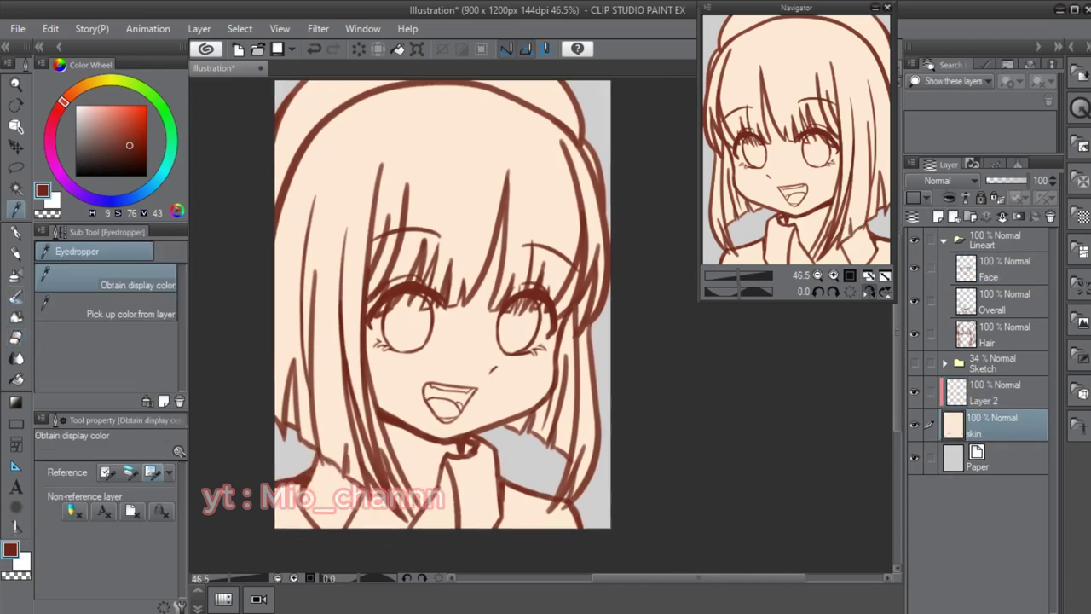
pyautogui.press('b')
# - Paint peach shadows on the forehead, nose, cheeks, jaw and neck of the skin layer with the Dense watercolor brush
pyautogui.keyDown('alt'); pyautogui.click(379, 215); pyautogui.keyUp('alt')
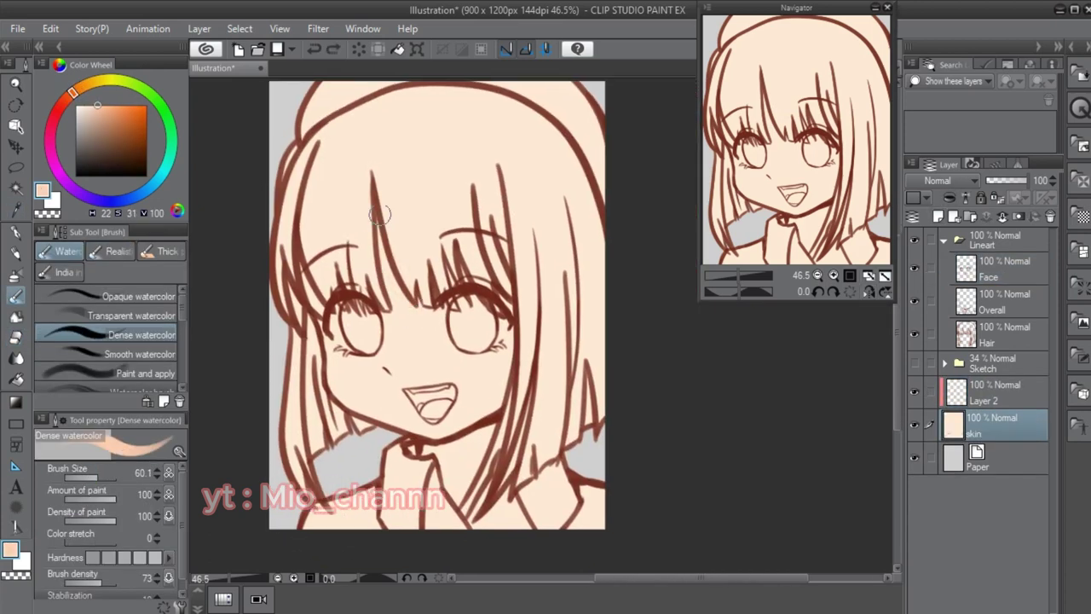
pyautogui.moveTo(379, 215); pyautogui.dragTo(391, 274)
pyautogui.moveTo(426, 426)
pyautogui.mouseDown()
pyautogui.moveTo(469, 451)
pyautogui.moveTo(448, 477)
pyautogui.mouseUp()
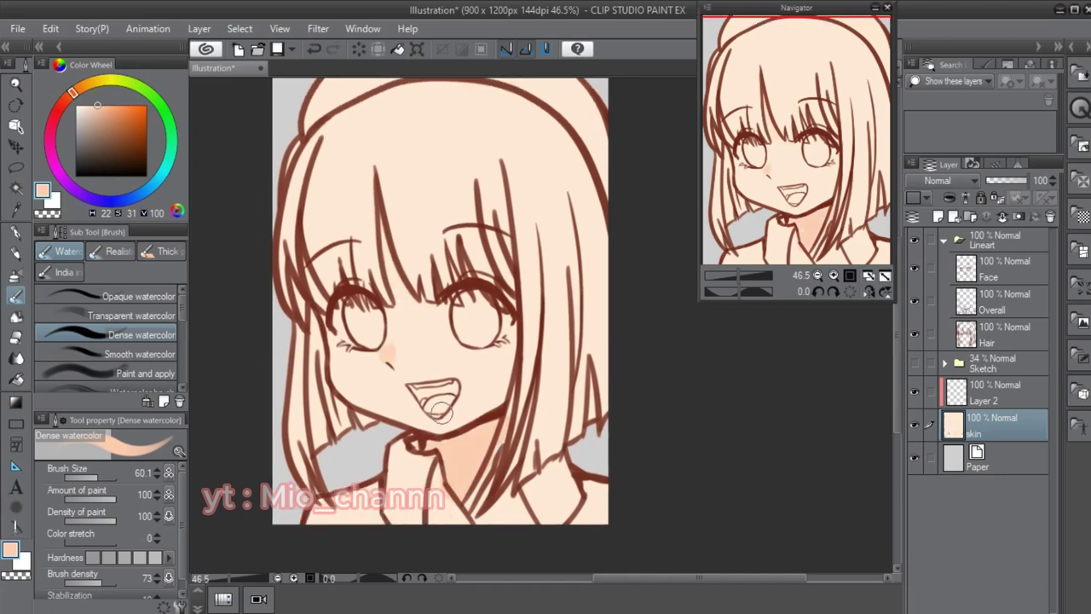
pyautogui.moveTo(430, 401); pyautogui.dragTo(432, 385)
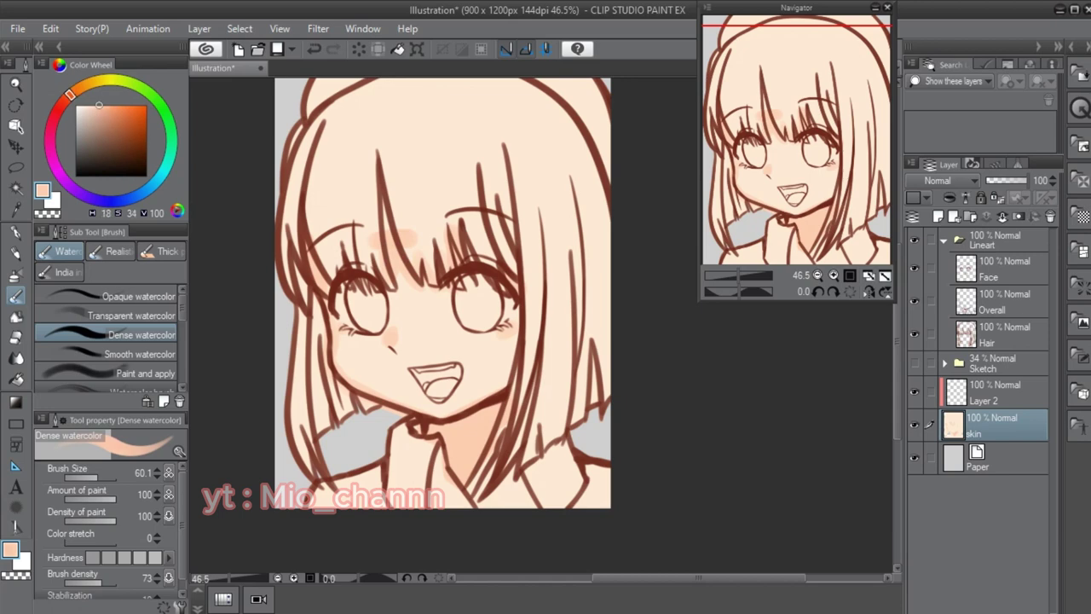
# - Paint deeper peach shadows (H 18, S 43, V 100) beneath the bangs and around the upper eyelids at brush size 17.8
pyautogui.keyDown('alt'); pyautogui.click(540, 324); pyautogui.keyUp('alt')
pyautogui.scroll(3, 418, 271)
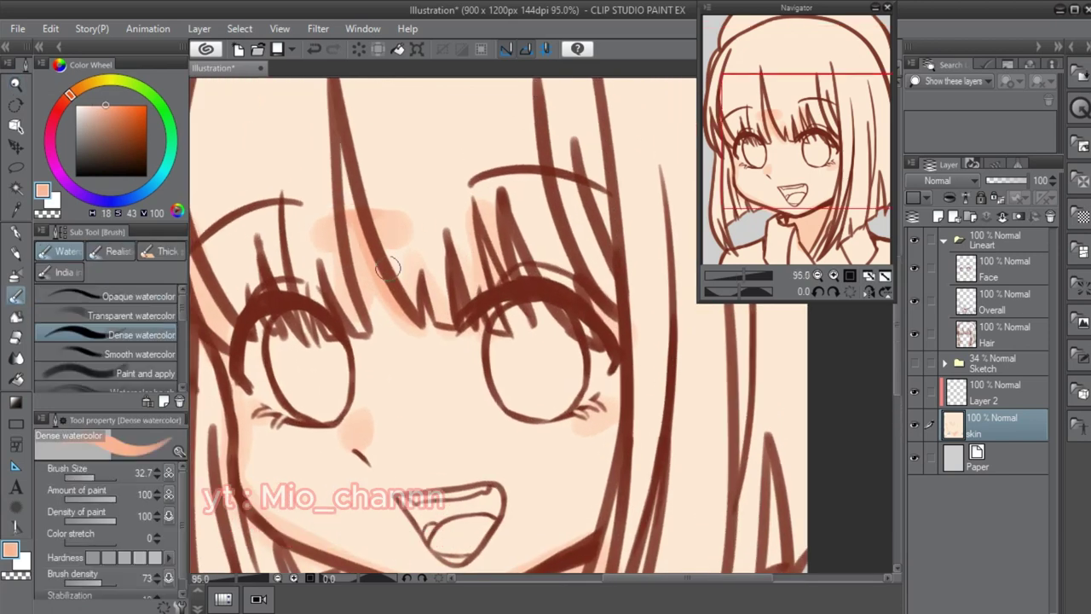
pyautogui.press('[')
pyautogui.press('[')
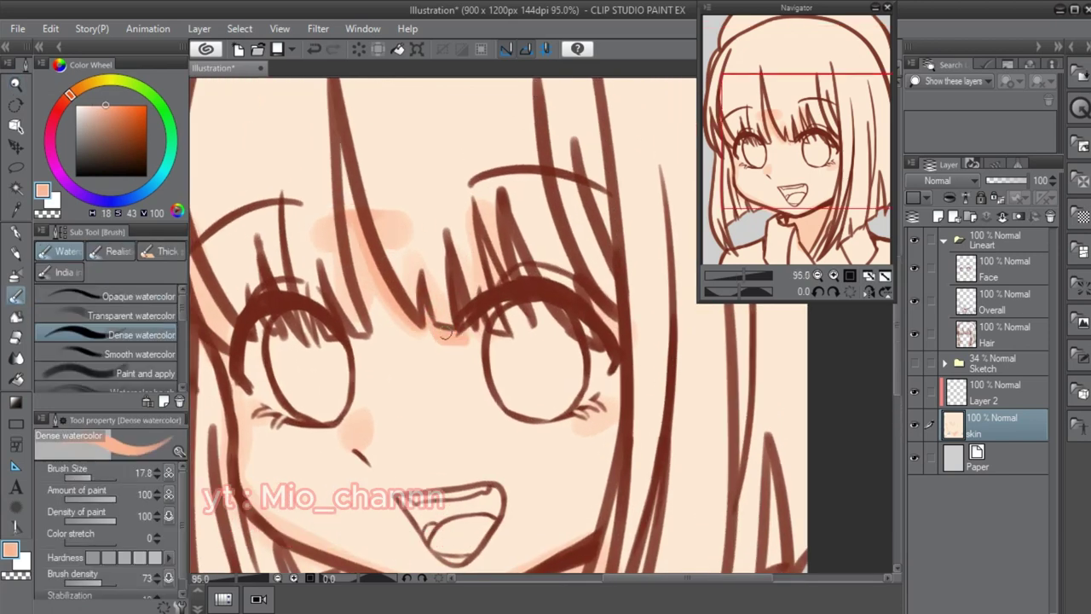
pyautogui.hscroll(1, 475, 314)
pyautogui.hscroll(2, 517, 329)
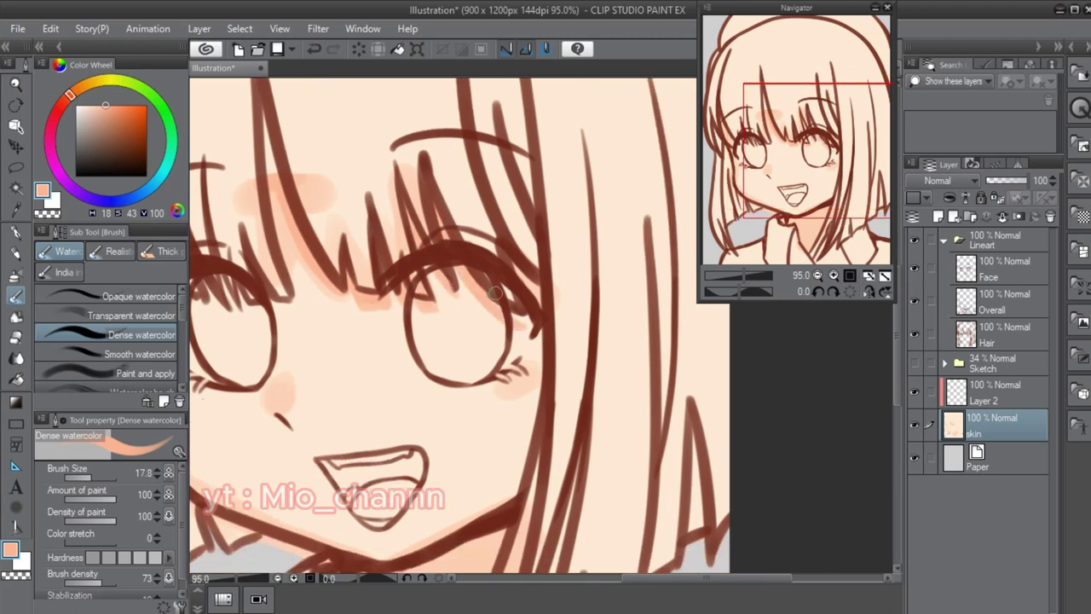
# - Shade the side of the face, the nose and the jawline in deeper peach and soften the shading with the Blur tool
pyautogui.scroll(-4, 515, 358)
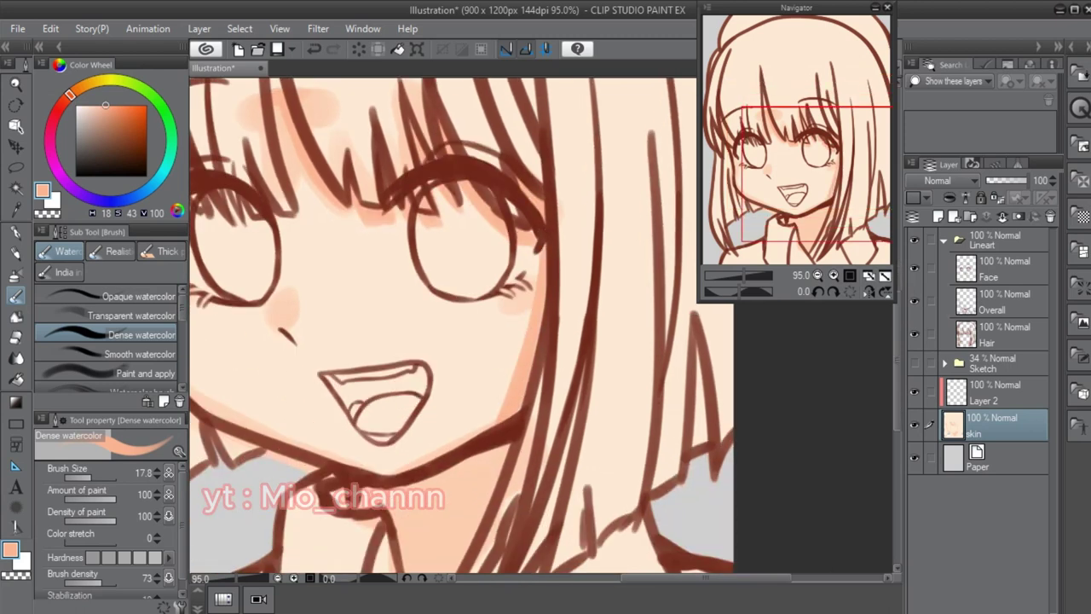
pyautogui.hscroll(-6, 409, 339)
pyautogui.scroll(1, 409, 338)
pyautogui.scroll(-1, 391, 331)
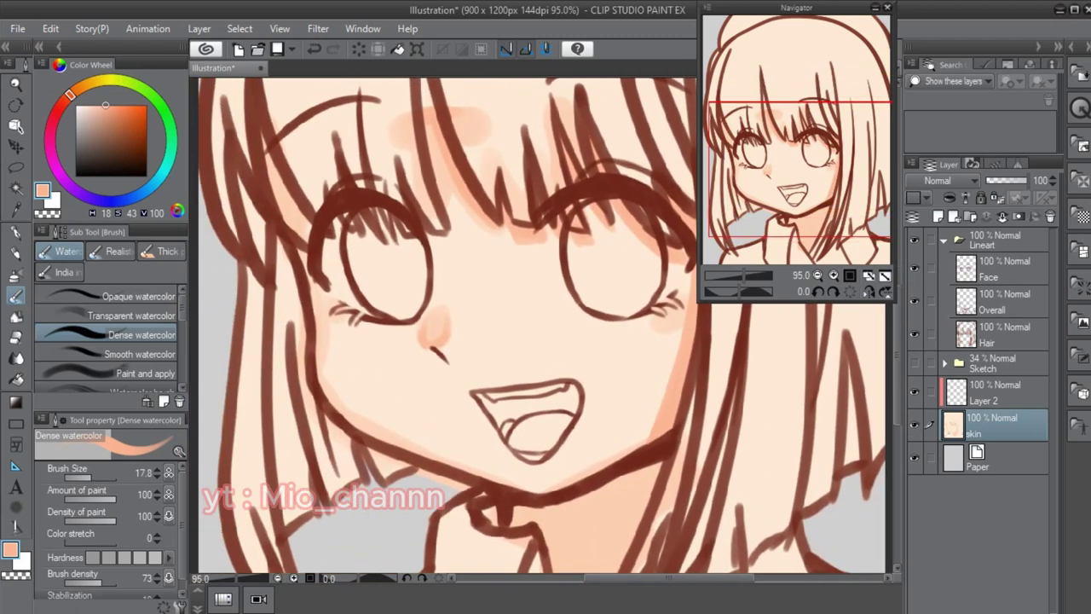
pyautogui.hscroll(-1, 315, 294)
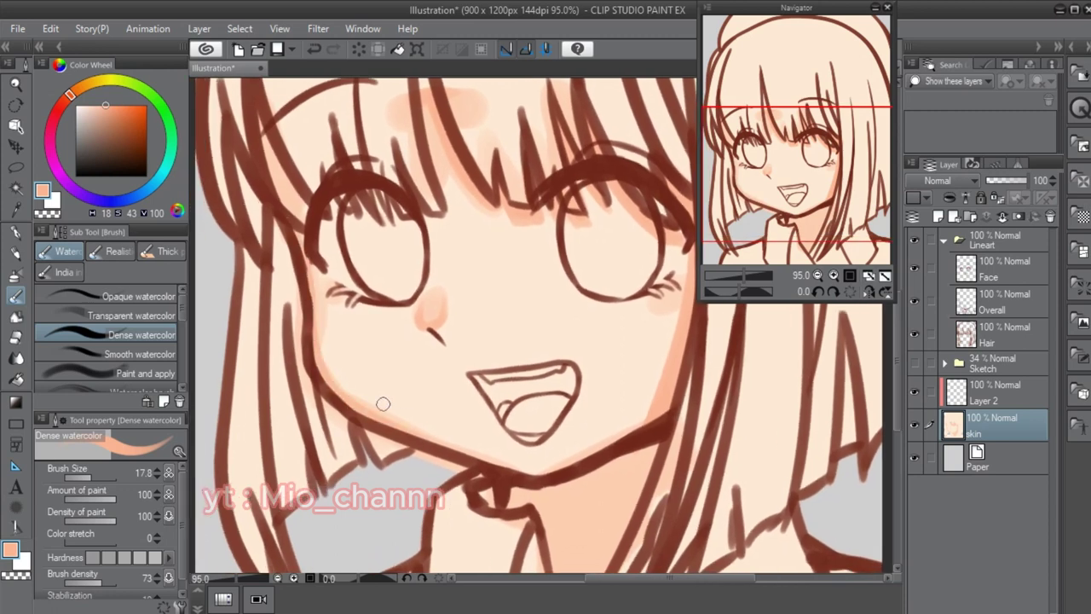
pyautogui.scroll(-2, 386, 399)
pyautogui.hscroll(3, 386, 399)
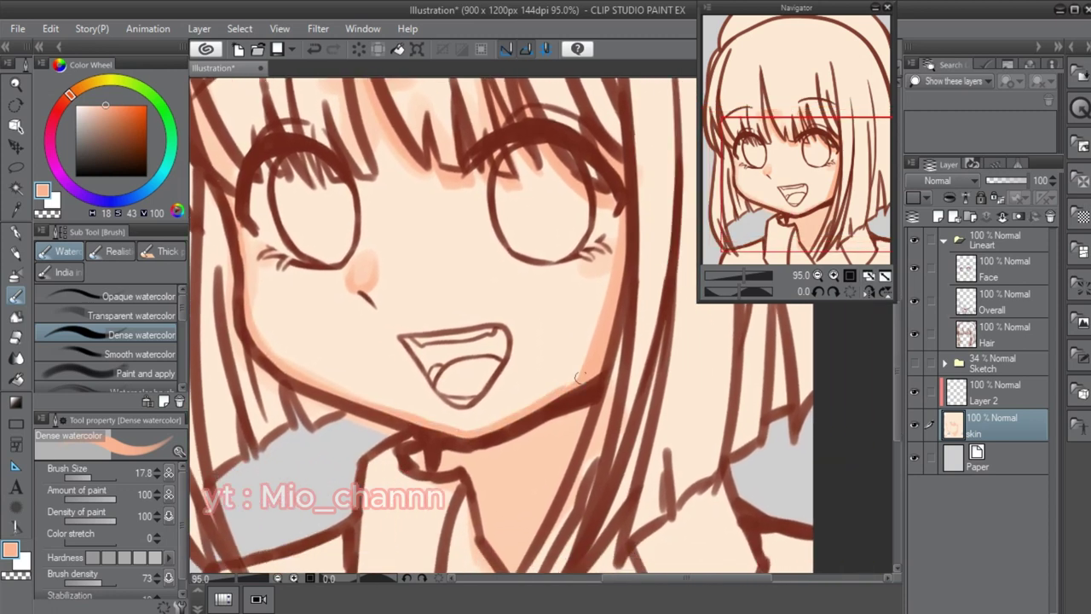
pyautogui.scroll(3, 409, 358)
pyautogui.hscroll(-3, 409, 358)
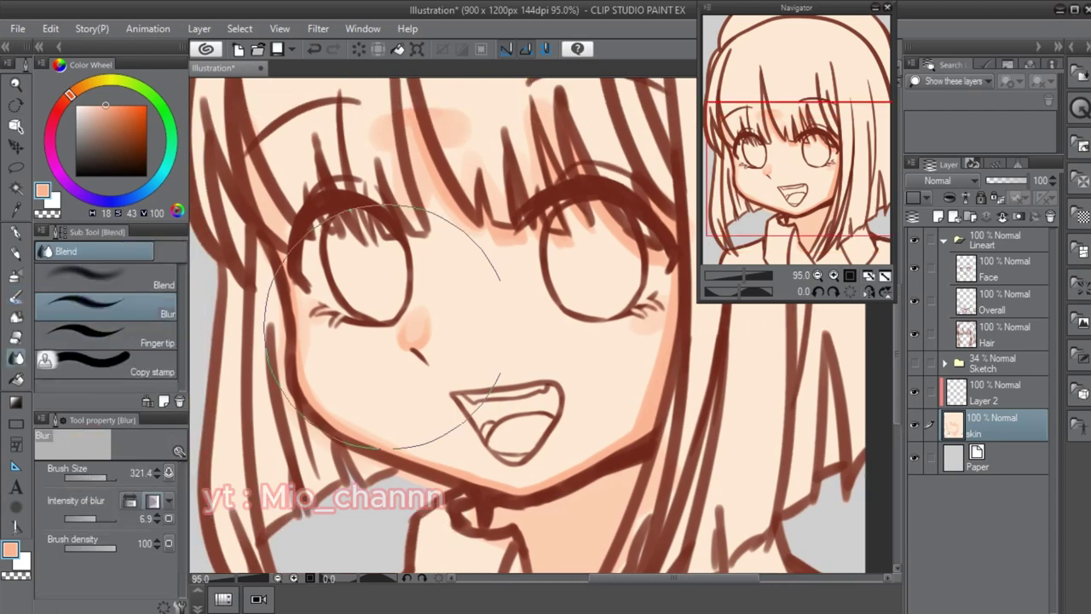
# - Paint coral shadows (H 13, S 51, V 97) under the central bangs and along the side of the face
pyautogui.scroll(4, 410, 358)
pyautogui.hscroll(-2, 409, 358)
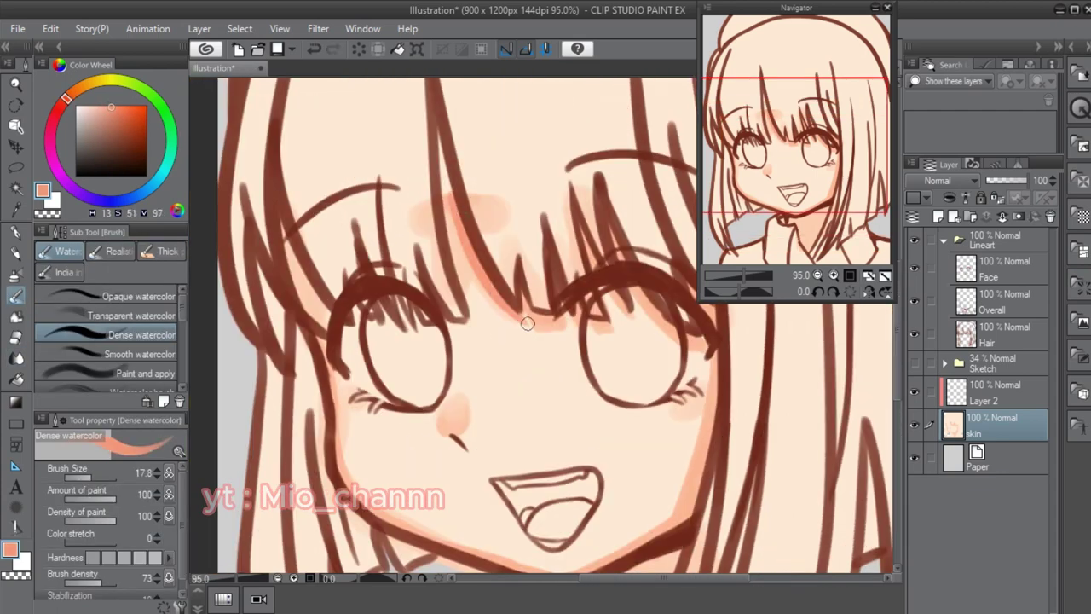
pyautogui.scroll(-5, 548, 329)
pyautogui.hscroll(5, 548, 329)
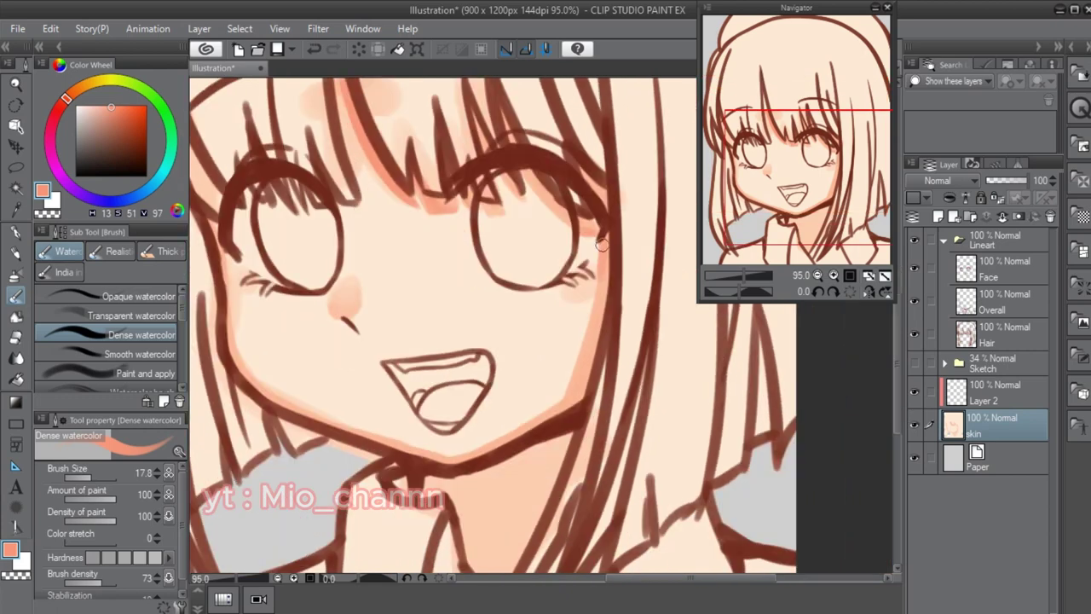
# - Add coral accents at the outer corners and above the upper lids of the eyes
pyautogui.scroll(2, 562, 363)
pyautogui.hscroll(-6, 563, 363)
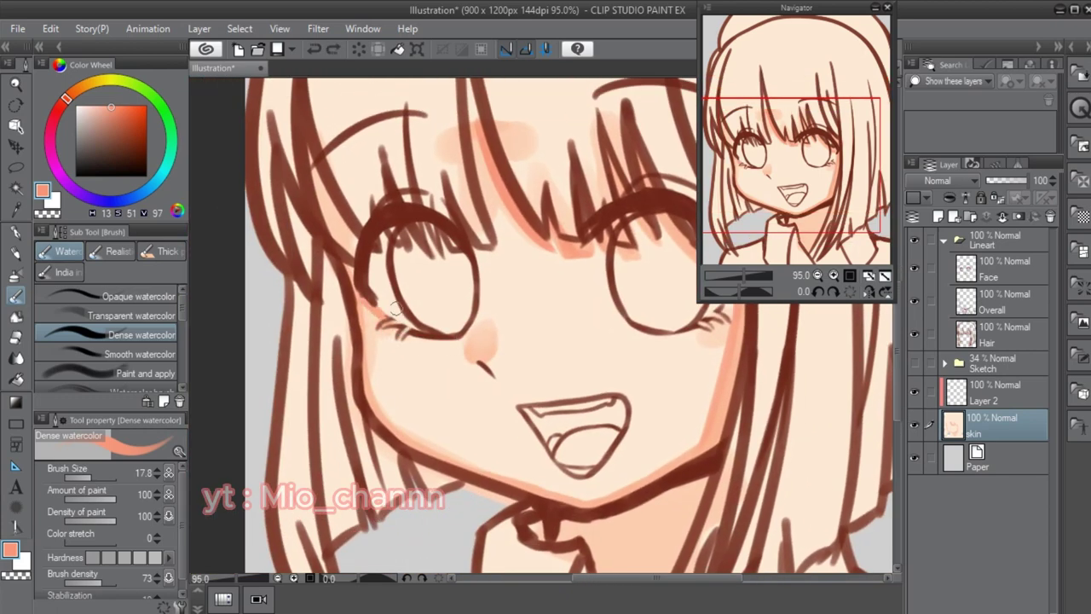
pyautogui.hscroll(5, 633, 292)
pyautogui.scroll(2, 545, 328)
pyautogui.hscroll(-5, 545, 329)
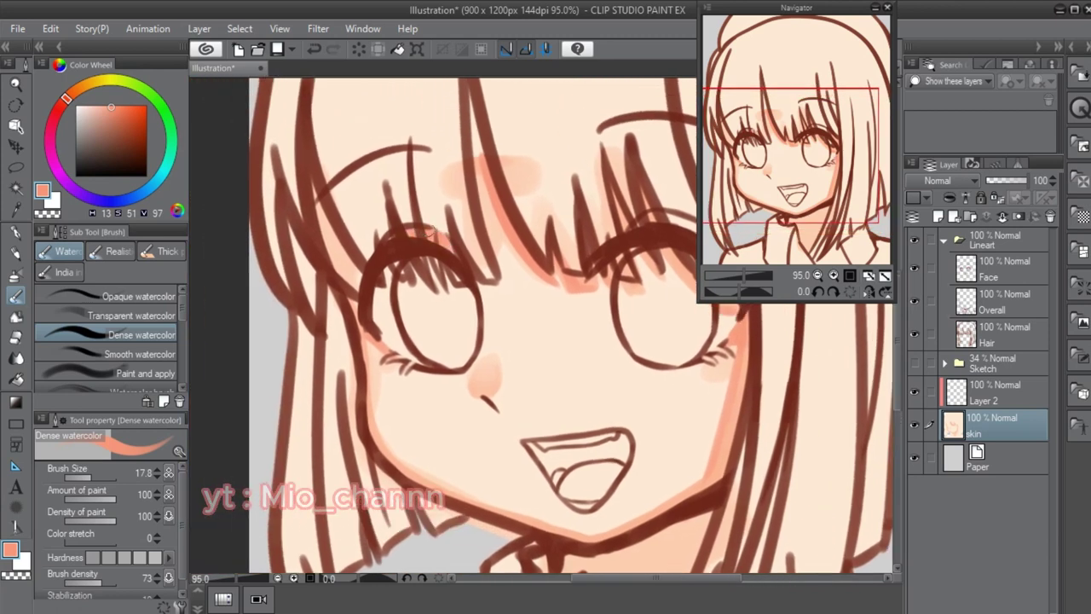
# - Retouch the shading around the eye nearer the long side locks with lighter sampled skin tones
pyautogui.hscroll(3, 595, 213)
pyautogui.keyDown('alt'); pyautogui.click(664, 252); pyautogui.keyUp('alt')
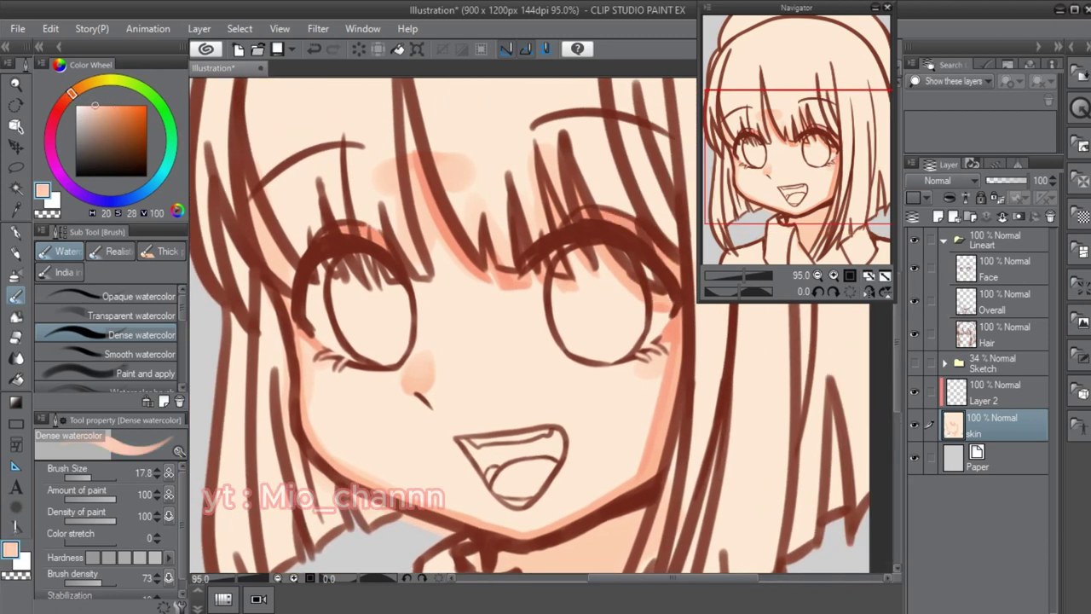
pyautogui.keyDown('alt'); pyautogui.click(617, 219); pyautogui.keyUp('alt')
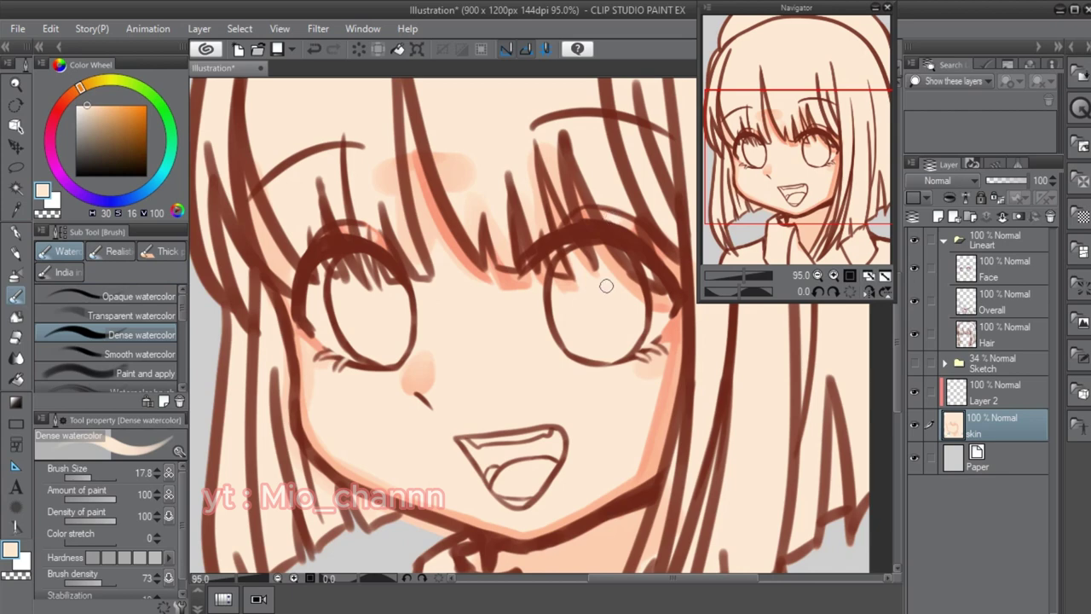
# - Spray a soft coral shadow on the neck below the chin with the Soft airbrush at size 150
pyautogui.keyDown('alt'); pyautogui.click(587, 341); pyautogui.keyUp('alt')
pyautogui.scroll(-3, 587, 341)
pyautogui.press('b')
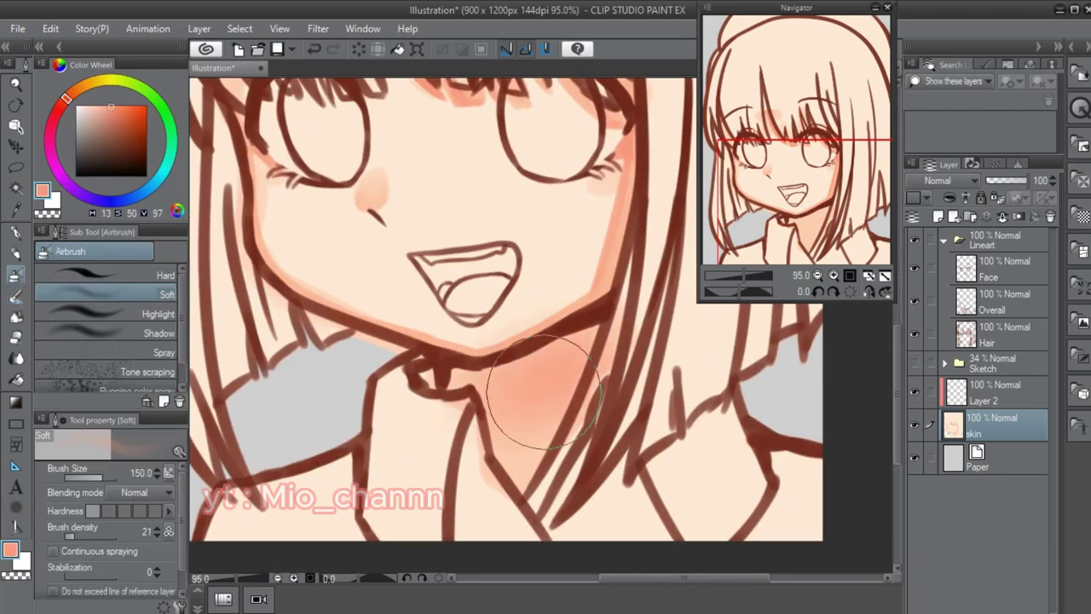
# - Paint a solid coral shadow across the neck below the jaw with the Dense watercolor brush at size 51.6
pyautogui.press('b')
pyautogui.press('b')
pyautogui.moveTo(460, 379)
pyautogui.mouseDown()
pyautogui.moveTo(536, 375)
pyautogui.moveTo(605, 350)
pyautogui.mouseUp()
pyautogui.moveTo(469, 417)
pyautogui.mouseDown()
pyautogui.moveTo(579, 380)
pyautogui.moveTo(556, 367)
pyautogui.moveTo(593, 401)
pyautogui.moveTo(582, 389)
pyautogui.moveTo(569, 415)
pyautogui.mouseUp()
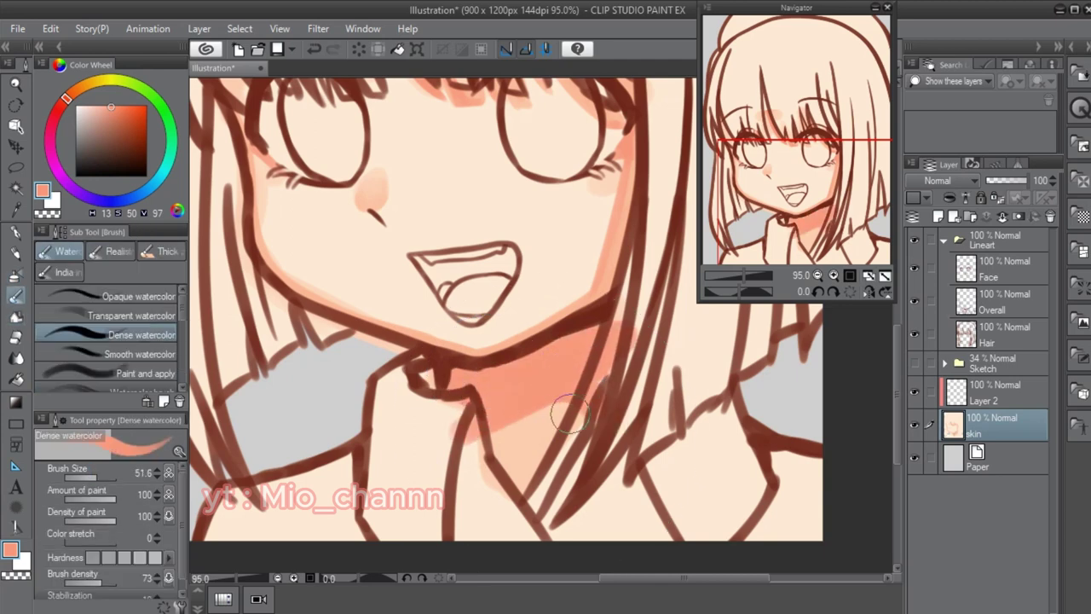
pyautogui.moveTo(433, 292); pyautogui.dragTo(421, 344)
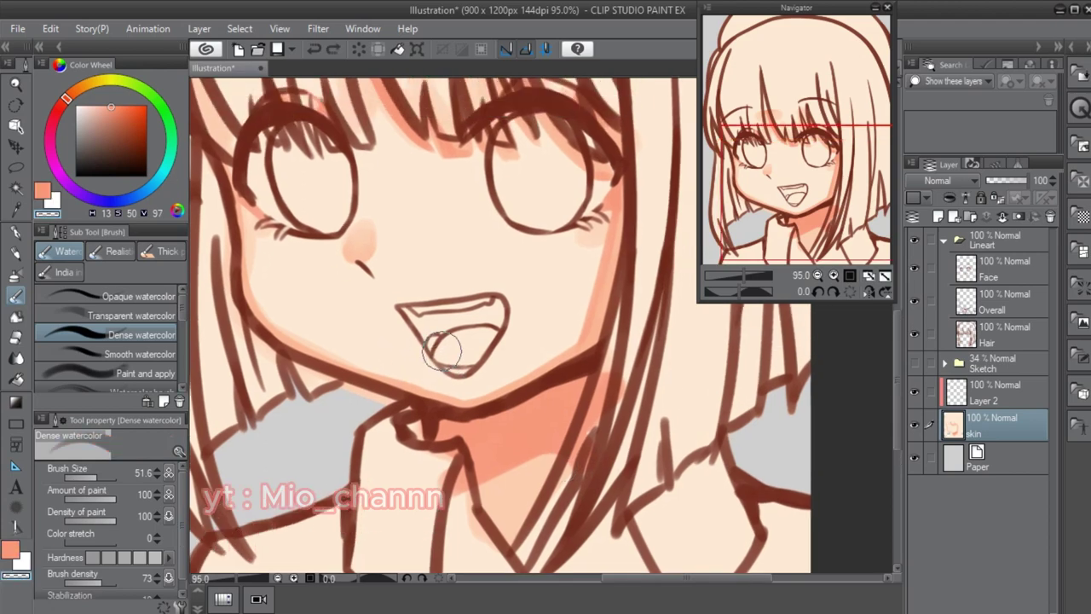
# - Merge the clipped shading layer into the skin layer and add a new layer named Hair above it
pyautogui.click(993, 392)
pyautogui.hotkey('ctrl', 'e')
pyautogui.hotkey('ctrl', '-')
pyautogui.press('b')
pyautogui.hotkey('ctrl', '+')
pyautogui.hotkey('ctrl', 'shift', 'n')
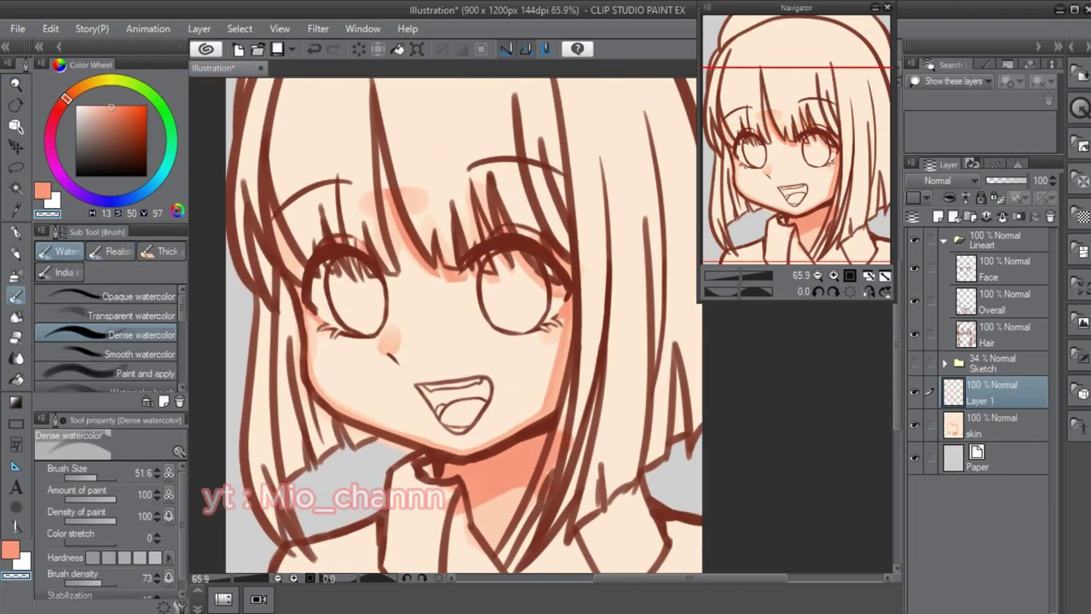
pyautogui.write('Hair')
pyautogui.press('Return')
# - Choose a dark red (H 7, S 88, V 62) and dab a test spot above the bangs with the G-pen at size 245
pyautogui.moveTo(134, 128)
pyautogui.mouseDown()
pyautogui.moveTo(131, 116)
pyautogui.moveTo(132, 139)
pyautogui.mouseUp()
pyautogui.press('p')
pyautogui.scroll(2, 401, 146)
pyautogui.click(417, 183)
pyautogui.hotkey('ctrl', 'z')
pyautogui.click(412, 155)
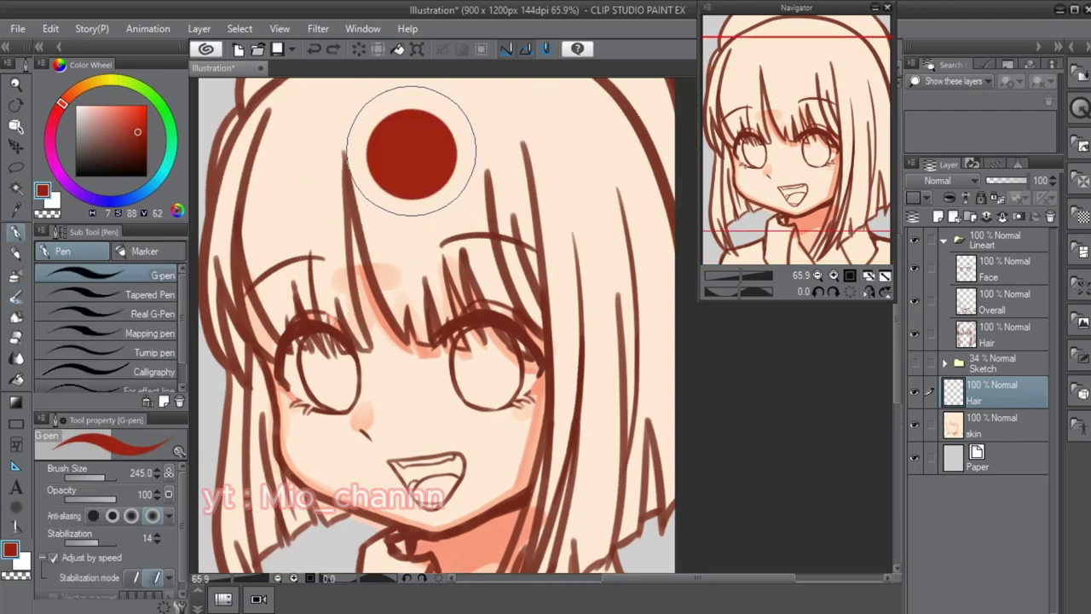
# - Lock the transparent pixels of the Hair line art layer and recolour its lines dark brown (H 7, S 88, V 23)
pyautogui.click(993, 334)
pyautogui.click(914, 334)
pyautogui.click(915, 334)
pyautogui.scroll(-2, 503, 332)
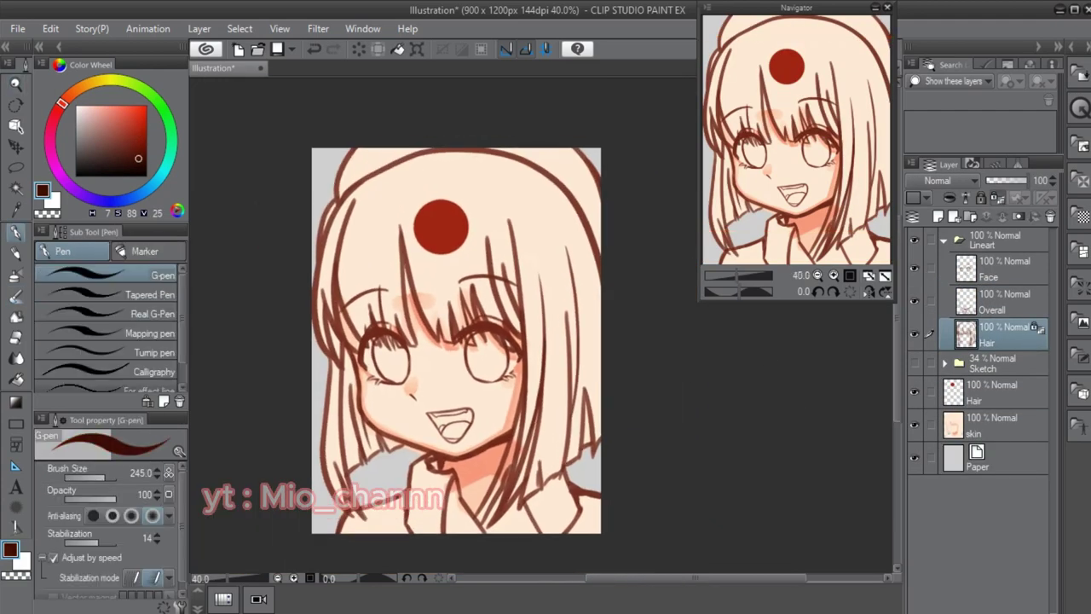
pyautogui.keyDown('alt'); pyautogui.click(349, 256); pyautogui.keyUp('alt')
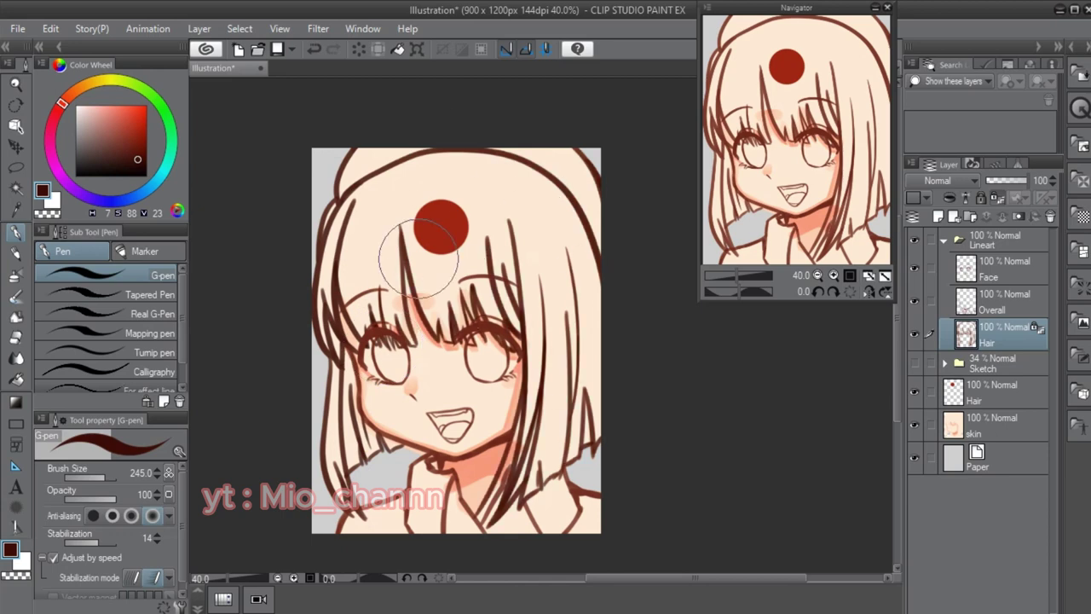
# - Erase the test spot from the Hair colour layer and fill the main hair area with dark red (H 7, S 88, V 62)
pyautogui.press('e')
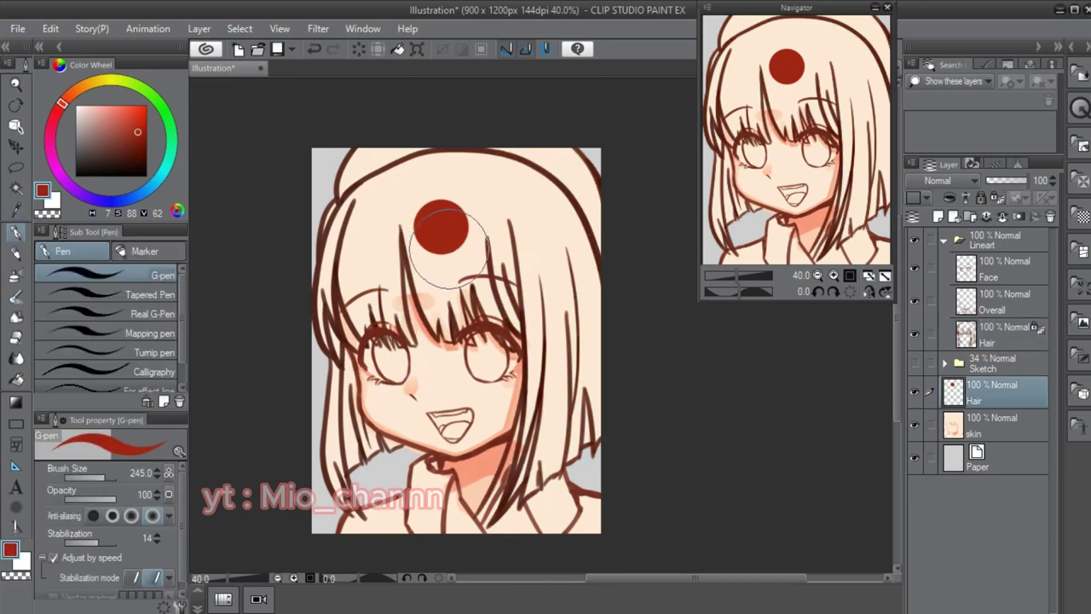
pyautogui.keyDown('ctrl'); pyautogui.keyDown('shift'); pyautogui.click(441, 225); pyautogui.keyUp('shift'); pyautogui.keyUp('ctrl')
pyautogui.moveTo(426, 209)
pyautogui.mouseDown()
pyautogui.moveTo(420, 247)
pyautogui.moveTo(452, 194)
pyautogui.mouseUp()
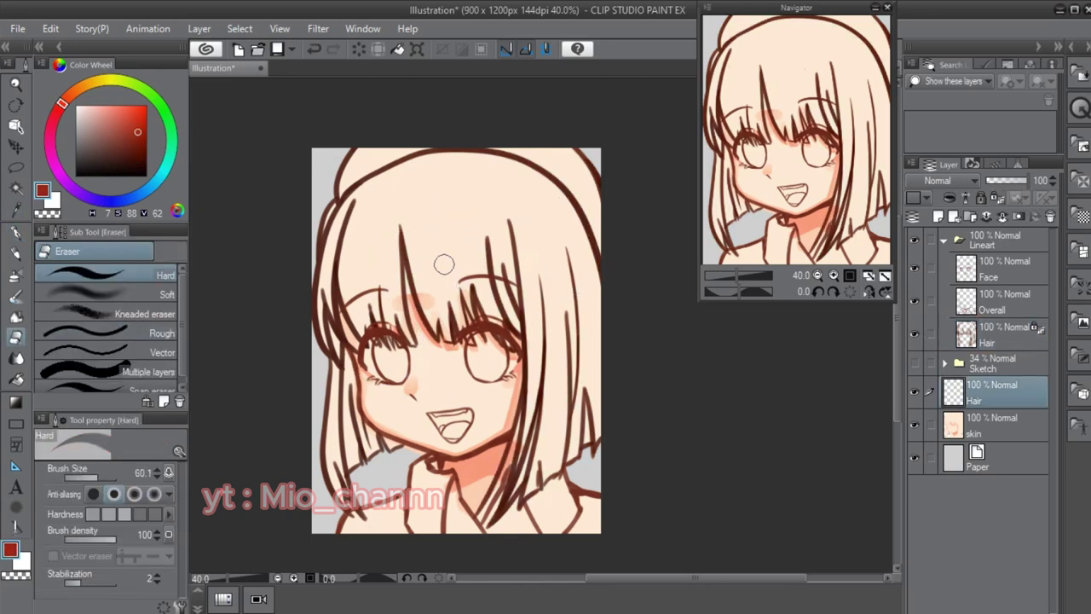
pyautogui.press('g')
pyautogui.click(452, 196)
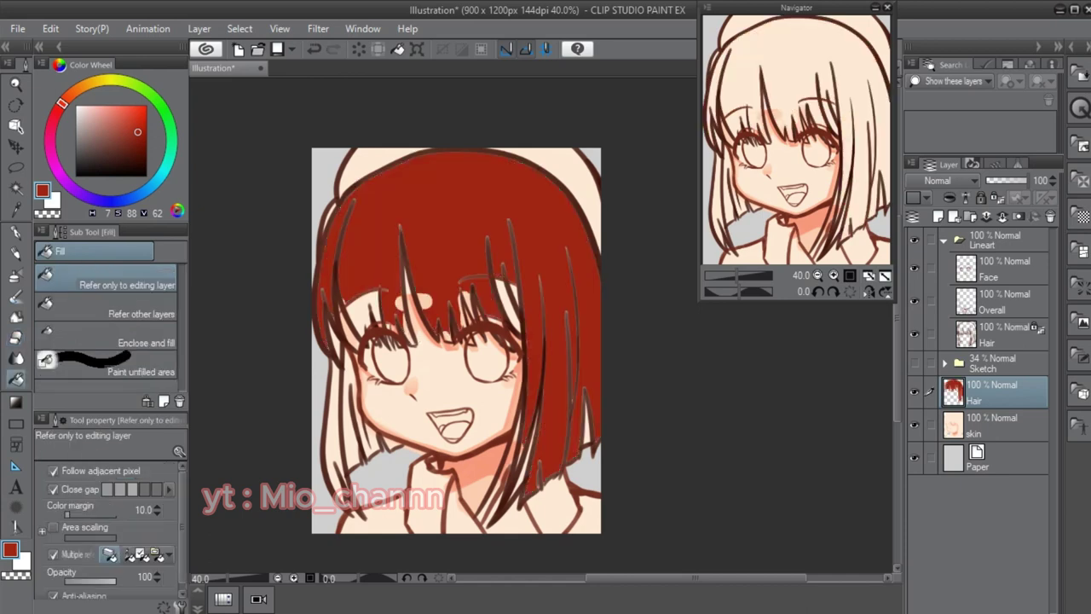
# - Hide the skin layer and fill the remaining unfilled side locks and bang sections with the same dark red
pyautogui.click(913, 423)
pyautogui.scroll(-1, 452, 341)
pyautogui.click(341, 375)
pyautogui.click(356, 270)
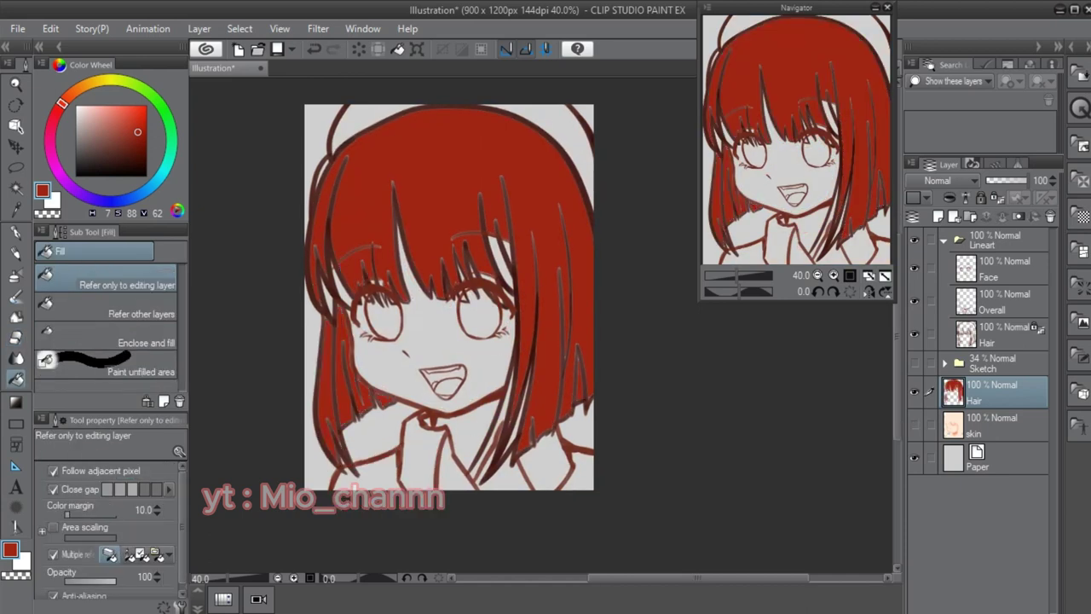
pyautogui.click(501, 255)
pyautogui.moveTo(503, 256); pyautogui.dragTo(483, 228)
# - Paint the missed gaps along the side locks and hair ends dark red with the G-pen at size 51.6
pyautogui.press('p')
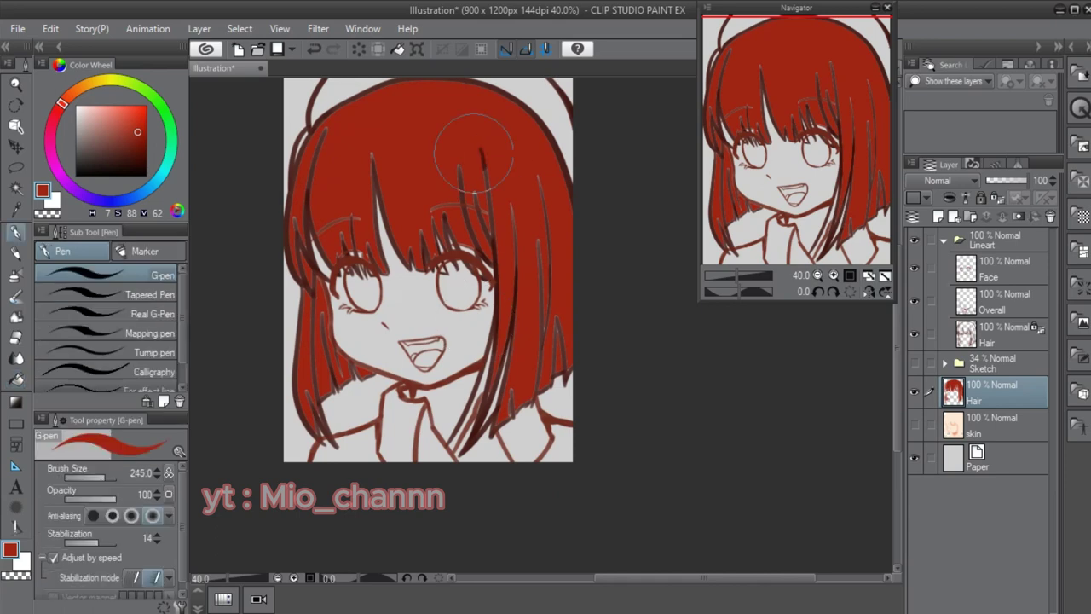
pyautogui.scroll(2, 295, 375)
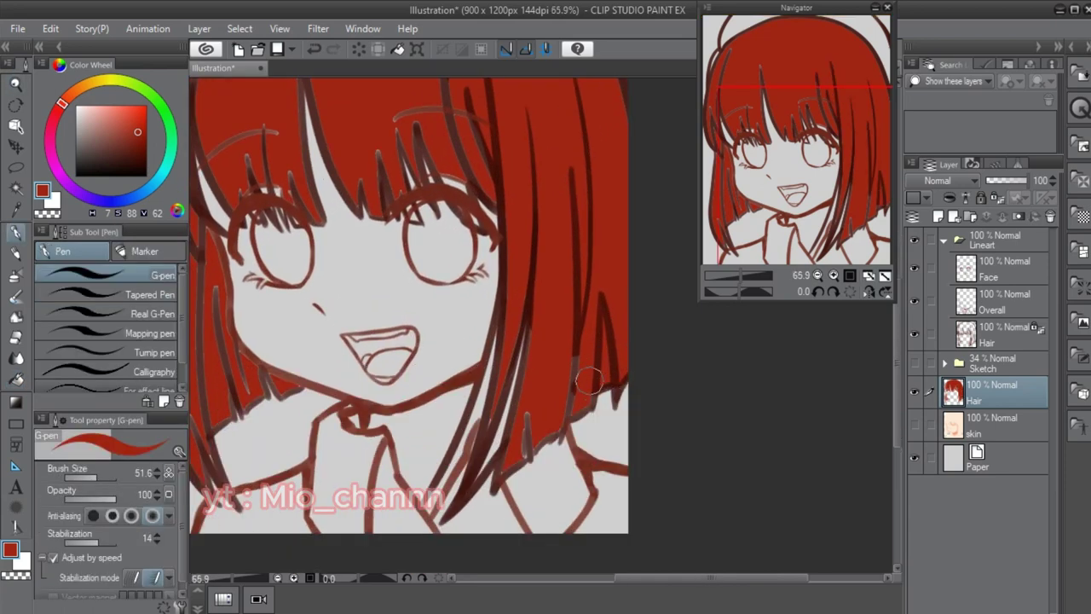
pyautogui.moveTo(585, 398)
pyautogui.mouseDown()
pyautogui.moveTo(517, 443)
pyautogui.moveTo(499, 480)
pyautogui.moveTo(514, 319)
pyautogui.moveTo(503, 426)
pyautogui.mouseUp()
pyautogui.hscroll(-5, 505, 377)
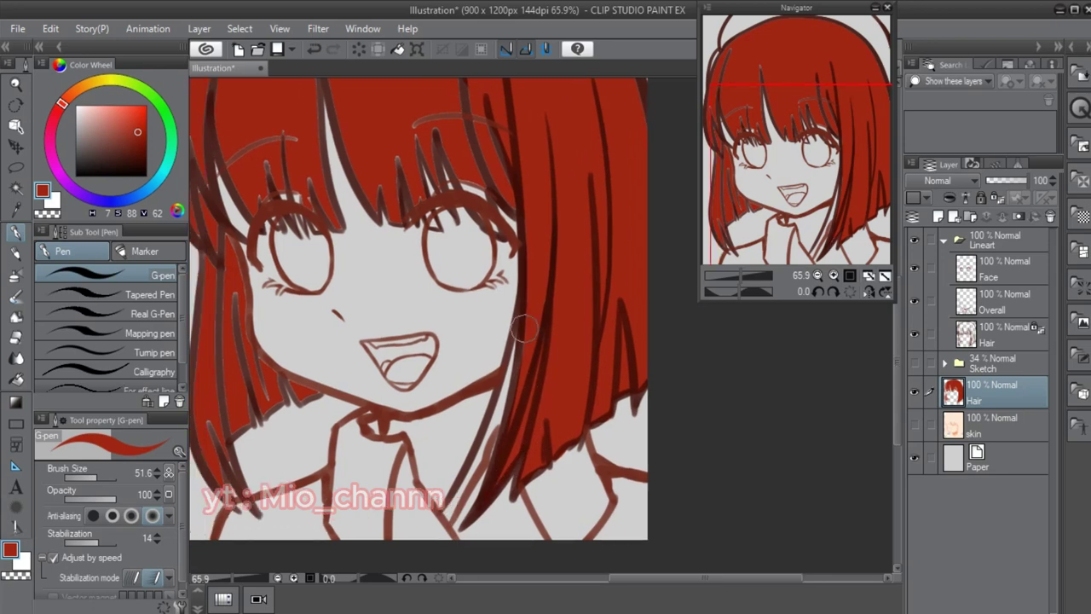
pyautogui.moveTo(364, 351)
pyautogui.mouseDown()
pyautogui.moveTo(435, 407)
pyautogui.moveTo(422, 405)
pyautogui.moveTo(440, 403)
pyautogui.moveTo(385, 404)
pyautogui.moveTo(374, 388)
pyautogui.moveTo(393, 416)
pyautogui.moveTo(398, 408)
pyautogui.moveTo(359, 444)
pyautogui.moveTo(347, 431)
pyautogui.moveTo(348, 475)
pyautogui.mouseUp()
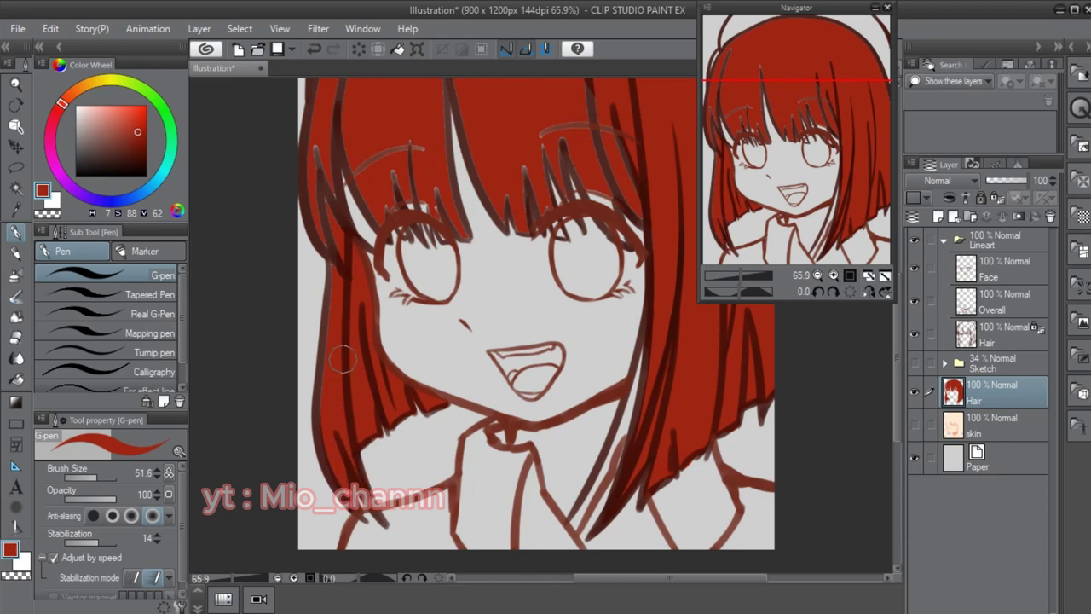
# - Hide the Face line art and cover the eyebrow gaps and unpainted edges of the bangs with dark red
pyautogui.scroll(3, 349, 341)
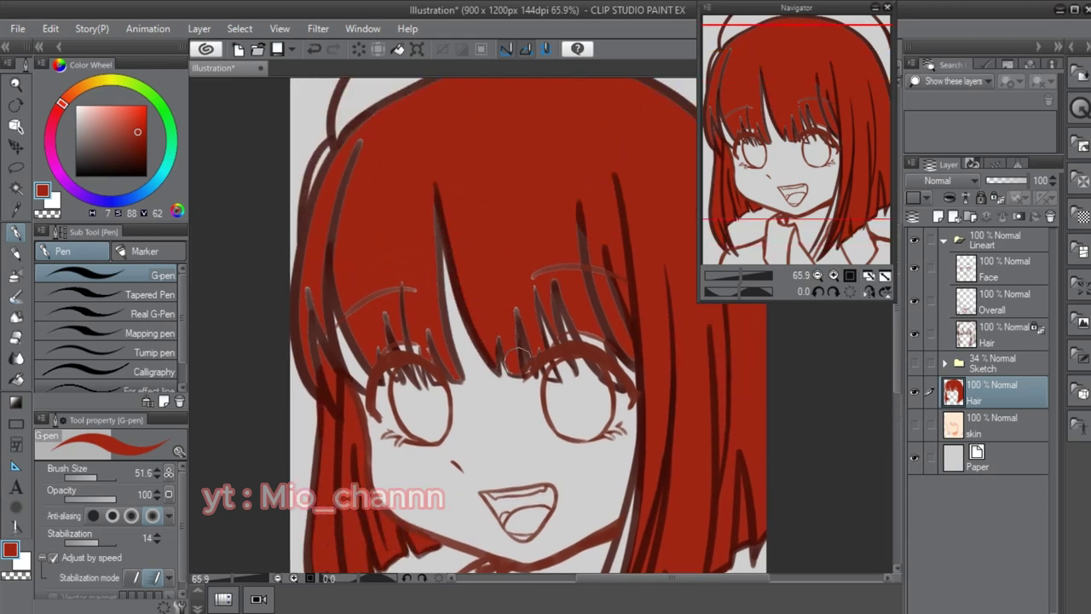
pyautogui.moveTo(517, 357)
pyautogui.mouseDown()
pyautogui.moveTo(481, 342)
pyautogui.moveTo(501, 367)
pyautogui.moveTo(509, 282)
pyautogui.mouseUp()
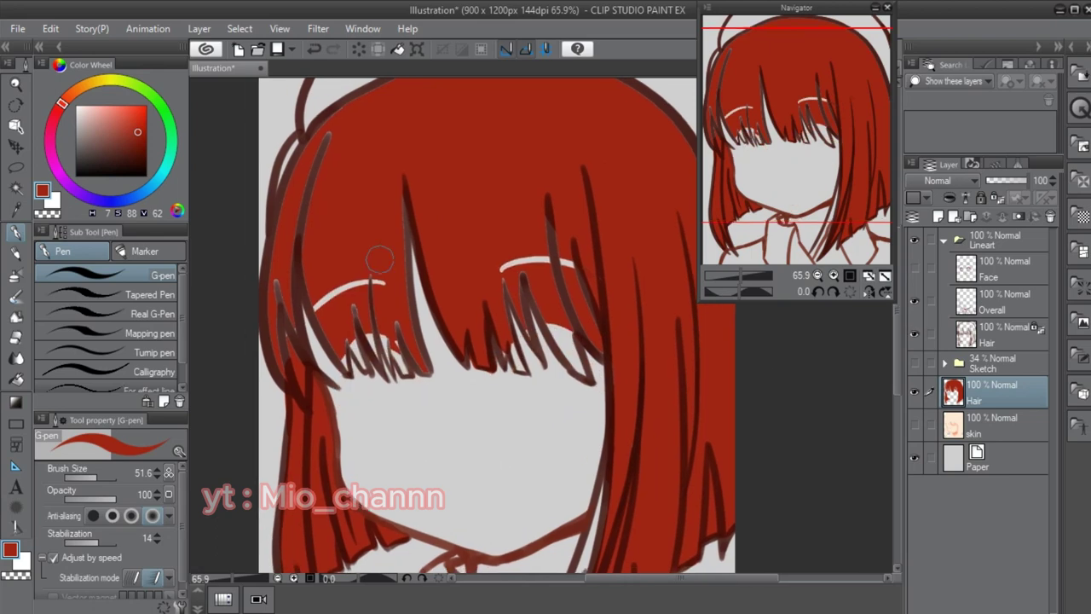
pyautogui.moveTo(380, 258)
pyautogui.mouseDown()
pyautogui.moveTo(323, 280)
pyautogui.moveTo(311, 196)
pyautogui.moveTo(279, 305)
pyautogui.moveTo(287, 260)
pyautogui.moveTo(306, 274)
pyautogui.moveTo(286, 217)
pyautogui.moveTo(264, 304)
pyautogui.mouseUp()
pyautogui.scroll(1, 347, 213)
pyautogui.hscroll(5, 446, 158)
pyautogui.scroll(-5, 446, 157)
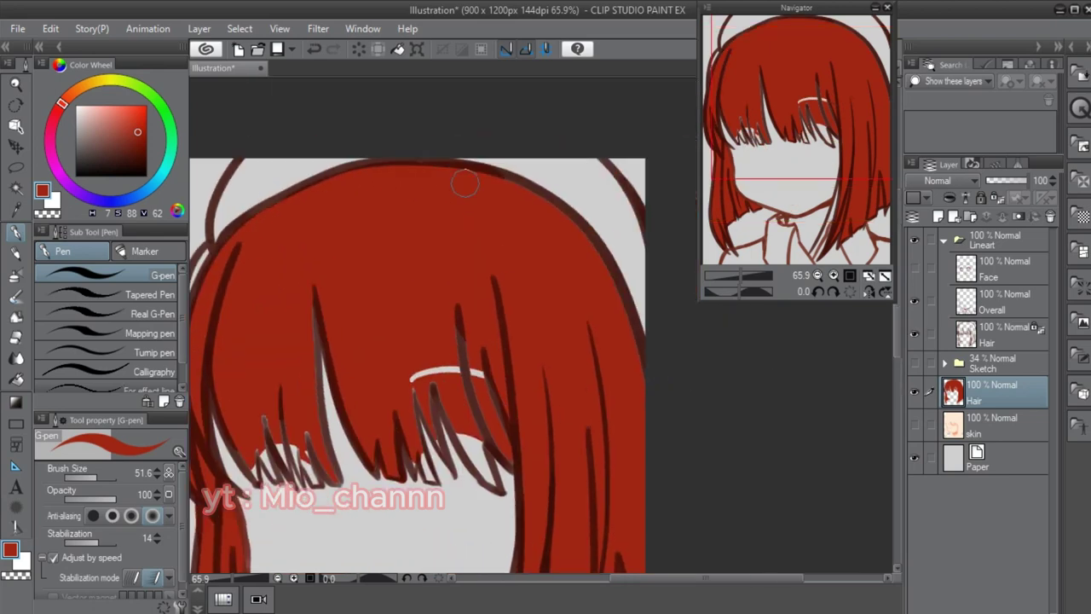
pyautogui.scroll(5, 431, 256)
pyautogui.moveTo(460, 213); pyautogui.dragTo(439, 320)
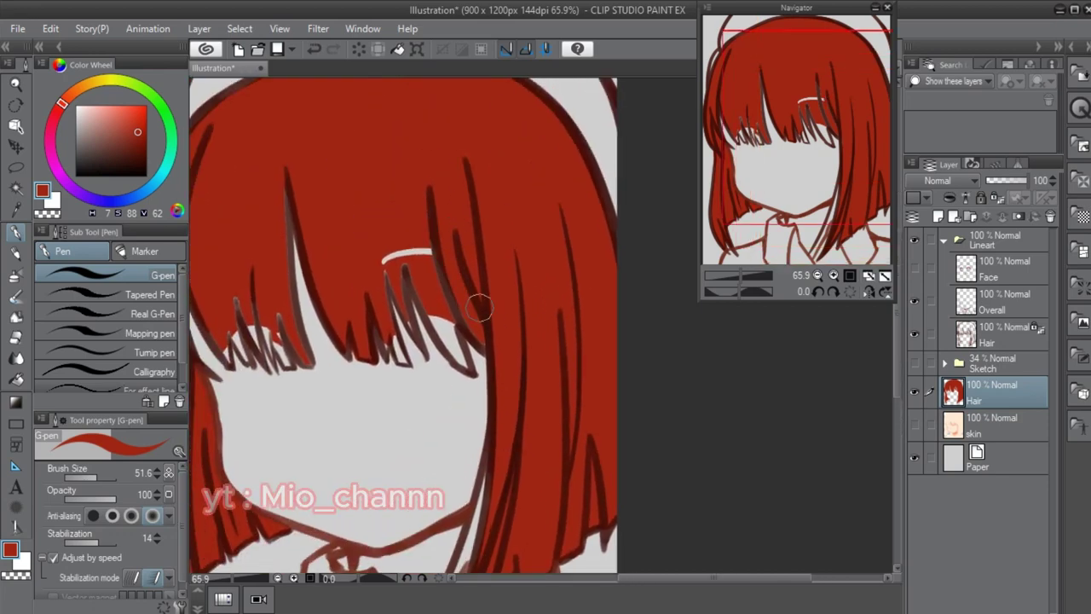
pyautogui.moveTo(421, 243)
pyautogui.mouseDown()
pyautogui.moveTo(477, 341)
pyautogui.moveTo(443, 341)
pyautogui.mouseUp()
# - Fill the tips of the bangs nearer the long side locks with dark red using the G-pen at size 20.7
pyautogui.hscroll(-2, 430, 255)
pyautogui.scroll(4, 409, 406)
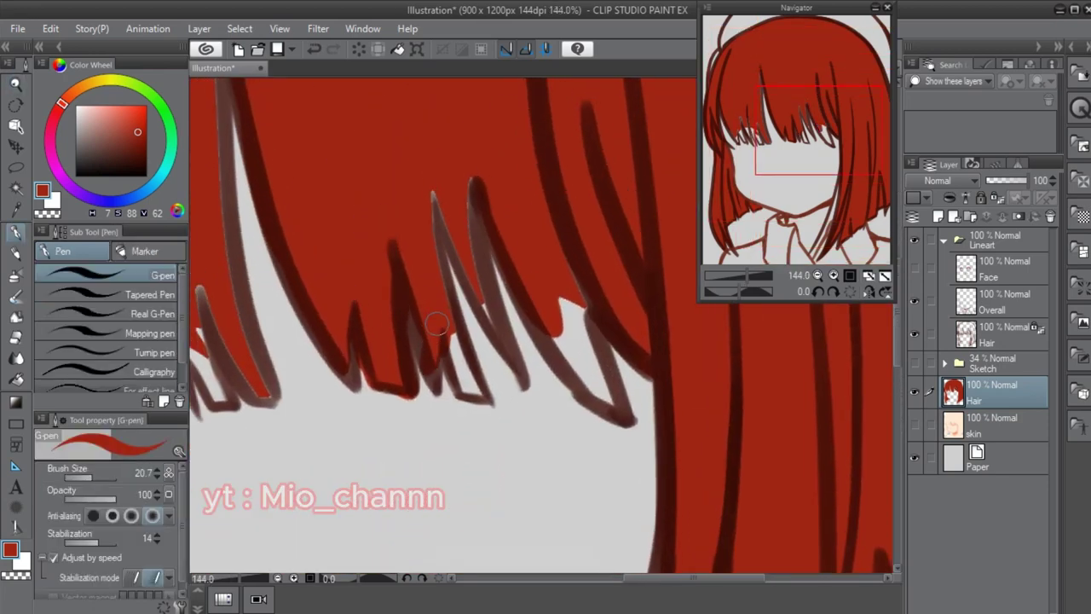
pyautogui.moveTo(471, 183); pyautogui.dragTo(514, 358)
pyautogui.moveTo(436, 195); pyautogui.dragTo(476, 389)
pyautogui.moveTo(502, 316); pyautogui.dragTo(588, 375)
pyautogui.moveTo(562, 282); pyautogui.dragTo(622, 409)
pyautogui.hscroll(-2, 597, 383)
pyautogui.hscroll(-2, 546, 341)
pyautogui.moveTo(477, 368); pyautogui.dragTo(493, 420)
pyautogui.moveTo(441, 343); pyautogui.dragTo(471, 410)
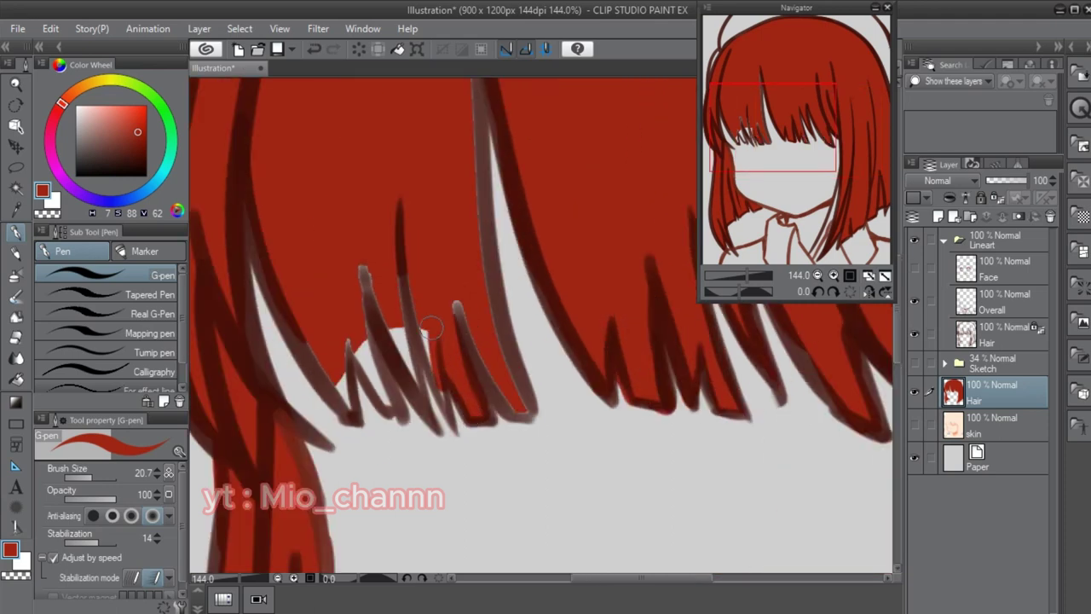
# - Fill the bang tips on the other side of the central gap and cover the grey edges along that gap
pyautogui.moveTo(425, 317); pyautogui.dragTo(452, 424)
pyautogui.moveTo(399, 277); pyautogui.dragTo(422, 405)
pyautogui.moveTo(357, 256); pyautogui.dragTo(386, 401)
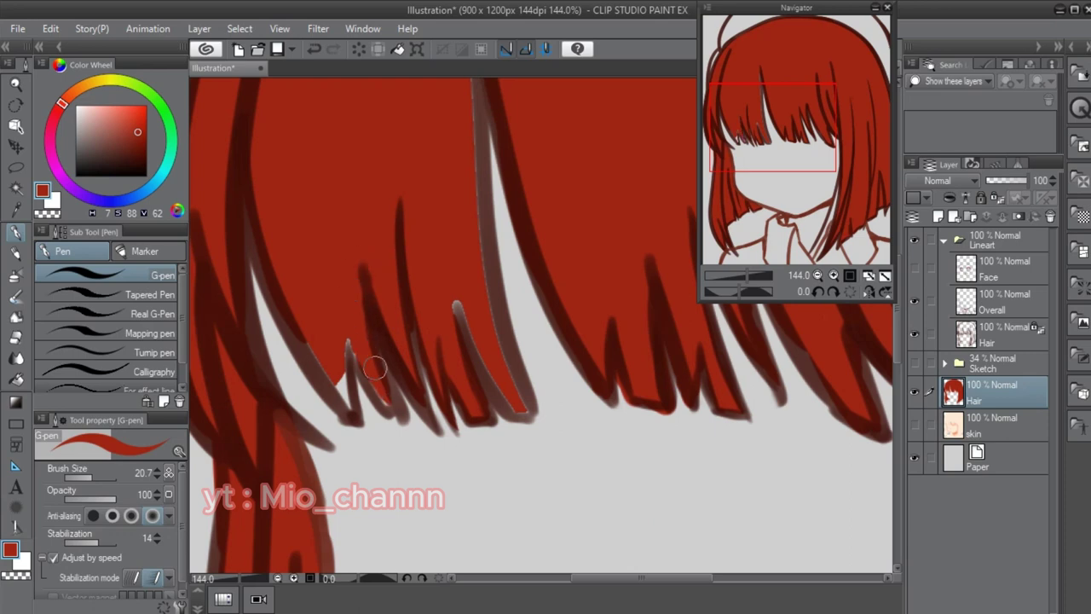
pyautogui.moveTo(348, 339); pyautogui.dragTo(351, 418)
pyautogui.moveTo(307, 333); pyautogui.dragTo(351, 419)
pyautogui.moveTo(444, 268)
pyautogui.mouseDown()
pyautogui.moveTo(495, 376)
pyautogui.moveTo(533, 422)
pyautogui.mouseUp()
pyautogui.scroll(2, 454, 98)
pyautogui.moveTo(451, 92)
pyautogui.mouseDown()
pyautogui.moveTo(455, 291)
pyautogui.moveTo(513, 486)
pyautogui.mouseUp()
pyautogui.scroll(-5, 513, 486)
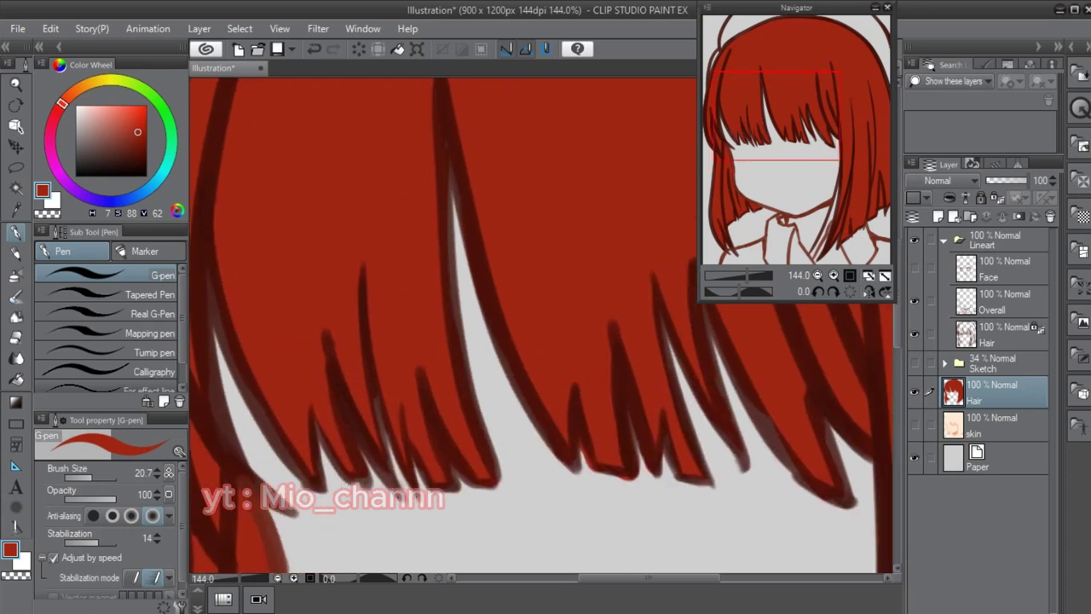
# - Mirror the canvas view and briefly show the skin layer to check the hair colouring against the face
pyautogui.moveTo(425, 301); pyautogui.dragTo(337, 230)
pyautogui.press(']')
pyautogui.press(']')
pyautogui.press(']')
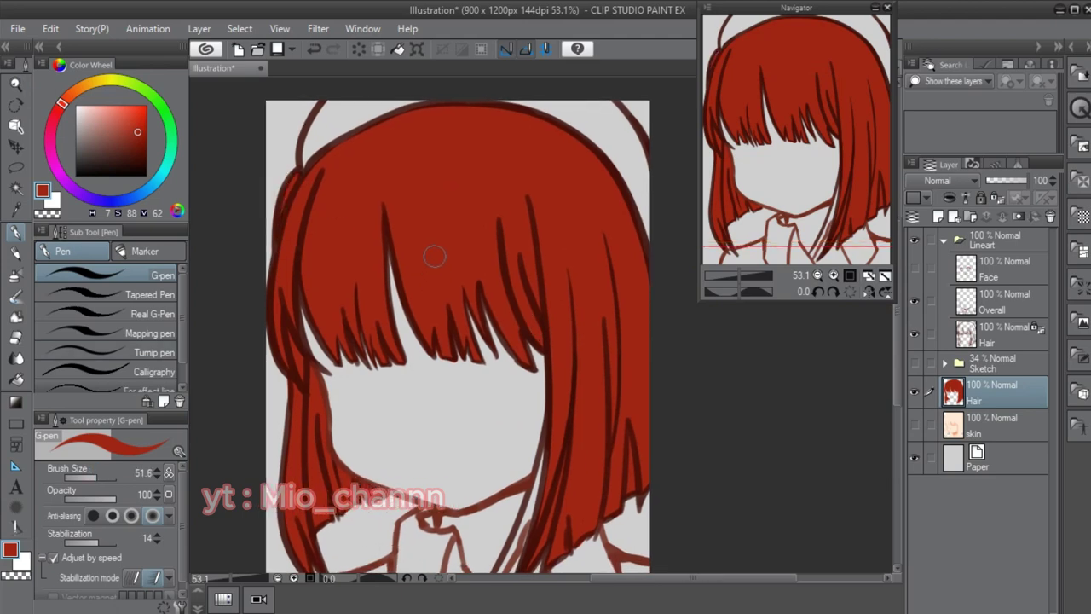
pyautogui.moveTo(865, 309); pyautogui.dragTo(879, 286)
pyautogui.click(914, 424)
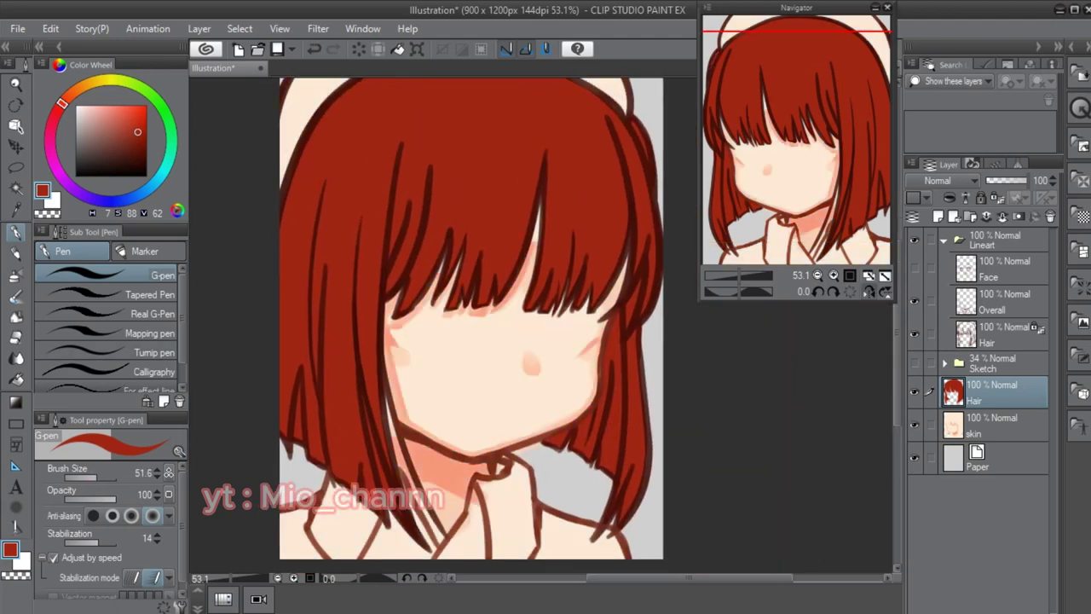
pyautogui.moveTo(524, 334); pyautogui.dragTo(498, 368)
pyautogui.click(915, 424)
# - Add a layer clipped to Hair and airbrush a brighter red (H 7, S 86, V 77) over the crown with the Soft airbrush at size 435.8
pyautogui.press('b')
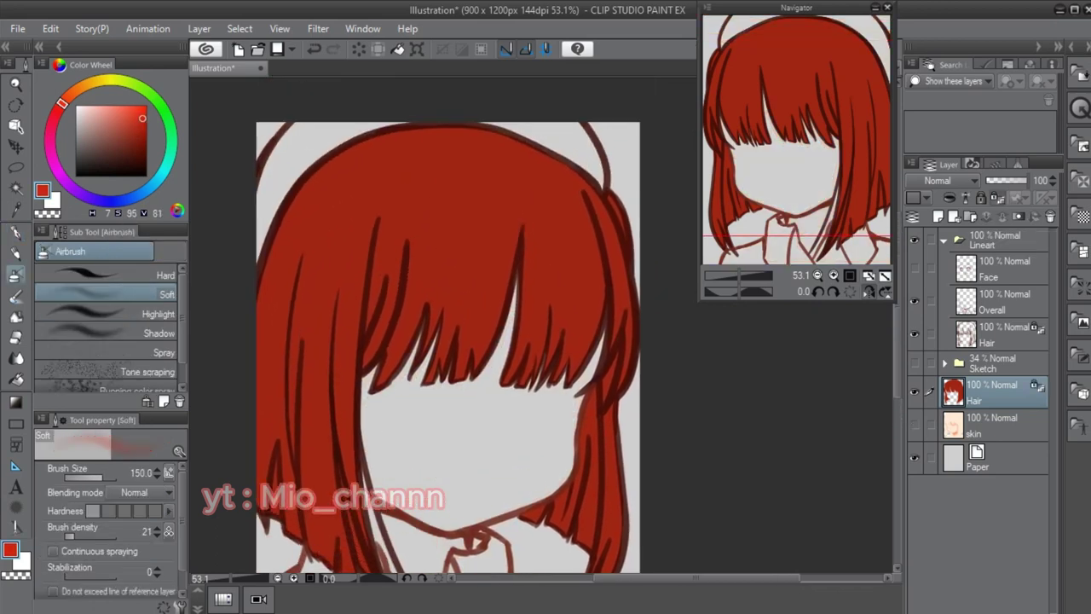
pyautogui.hotkey('ctrl', 'shift', 'n')
pyautogui.keyDown('alt'); pyautogui.click(402, 201); pyautogui.keyUp('alt')
pyautogui.keyDown('alt'); pyautogui.click(474, 259); pyautogui.keyUp('alt')
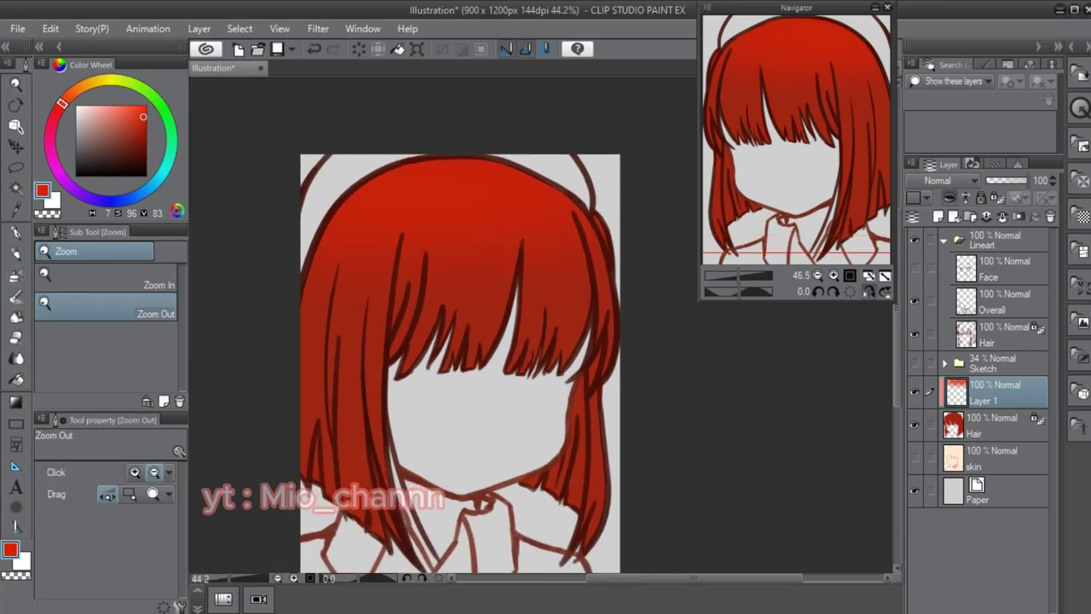
pyautogui.moveTo(526, 174)
pyautogui.mouseDown()
pyautogui.moveTo(397, 202)
pyautogui.moveTo(426, 207)
pyautogui.moveTo(426, 182)
pyautogui.moveTo(477, 128)
pyautogui.moveTo(499, 146)
pyautogui.moveTo(410, 179)
pyautogui.mouseUp()
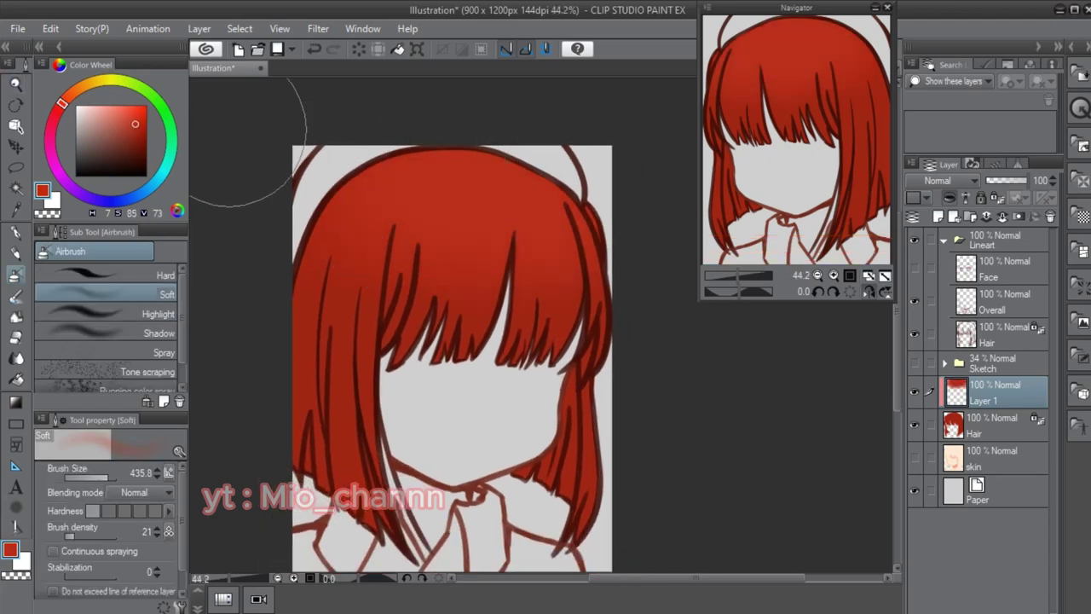
pyautogui.click(136, 122)
pyautogui.moveTo(401, 94)
pyautogui.mouseDown()
pyautogui.moveTo(451, 110)
pyautogui.moveTo(511, 171)
pyautogui.mouseUp()
# - Add a second clipped layer and try a dark red strand (H 7, S 86, V 52) down the bangs with the Dense watercolor brush
pyautogui.hotkey('ctrl', 'shift', 'n')
pyautogui.press('b')
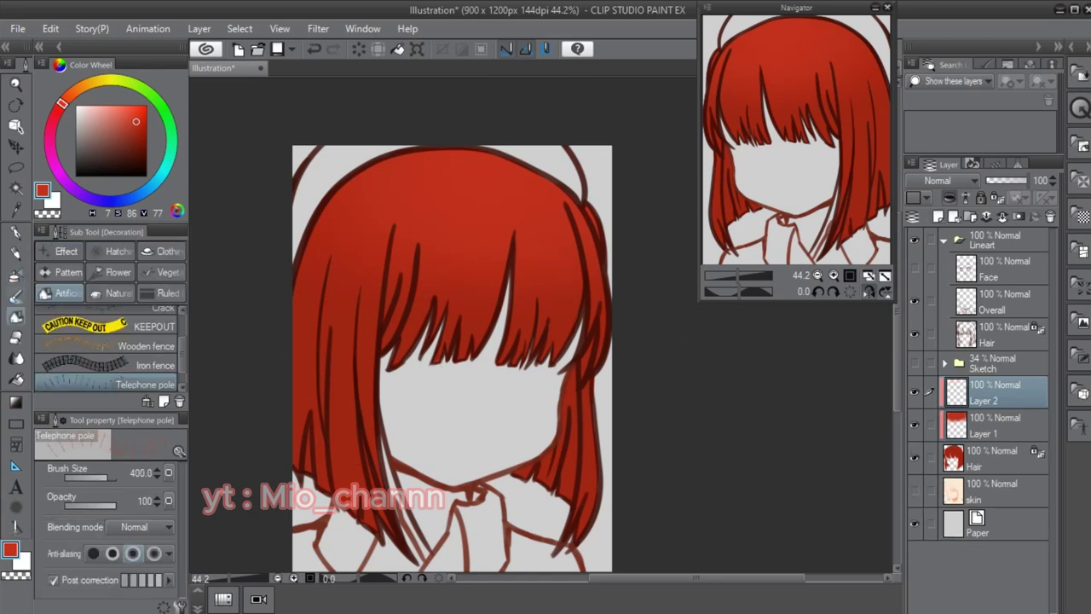
pyautogui.keyDown('alt'); pyautogui.click(379, 281); pyautogui.keyUp('alt')
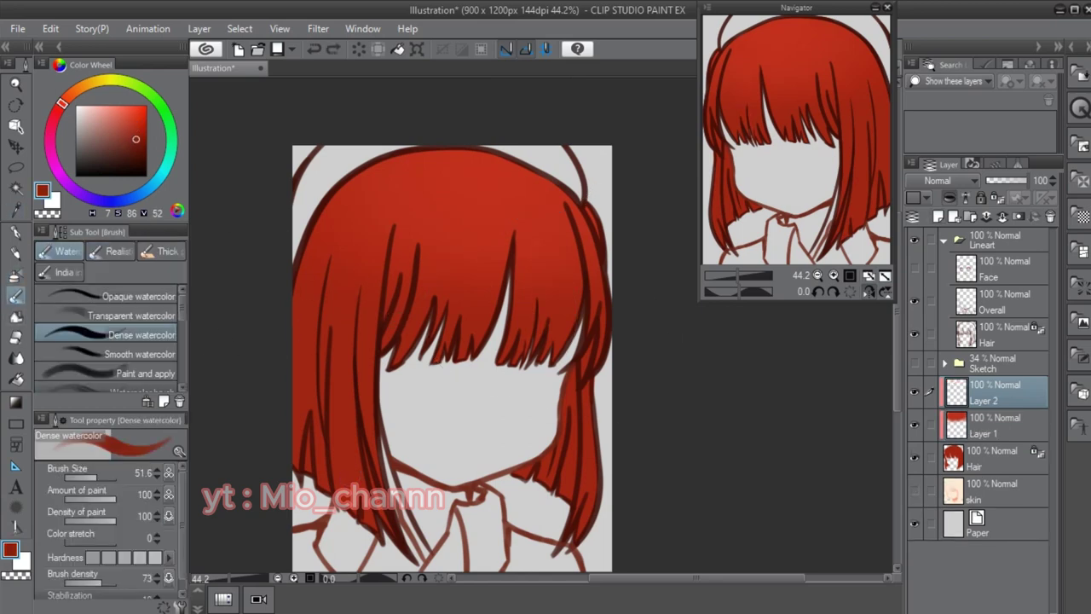
pyautogui.moveTo(414, 242); pyautogui.dragTo(427, 317)
pyautogui.scroll(4, 400, 255)
pyautogui.hotkey('ctrl', 'z')
pyautogui.press('[')
pyautogui.press('[')
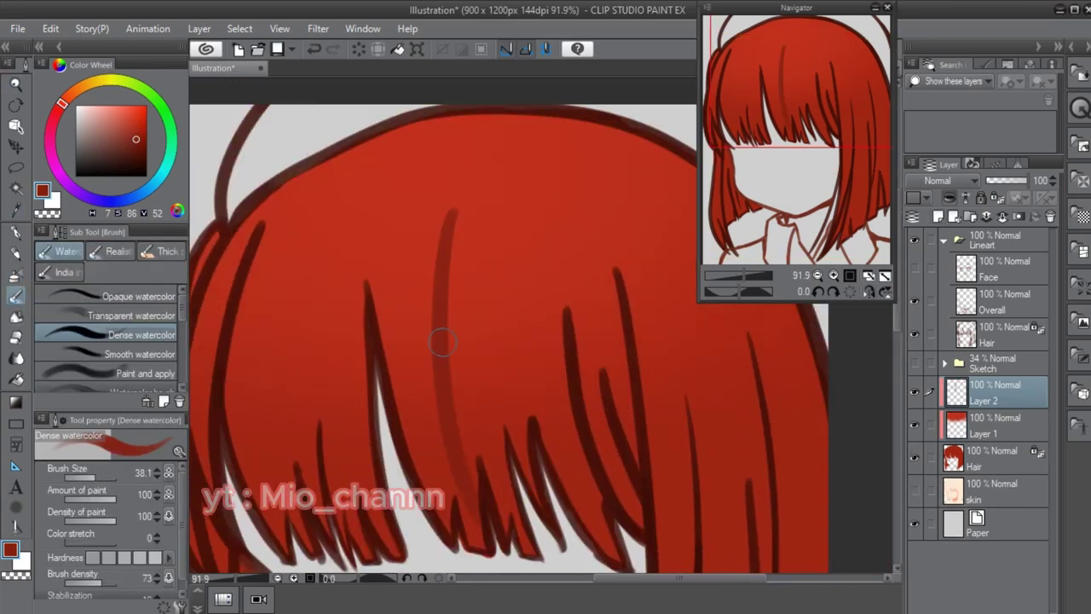
# - Paint darker red strands (H 7, S 89, V 45) down the wide long side lock with the Dense watercolor brush at size 38.1
pyautogui.scroll(-3, 596, 333)
pyautogui.keyDown('alt'); pyautogui.click(554, 341); pyautogui.keyUp('alt')
pyautogui.moveTo(477, 358); pyautogui.dragTo(449, 311)
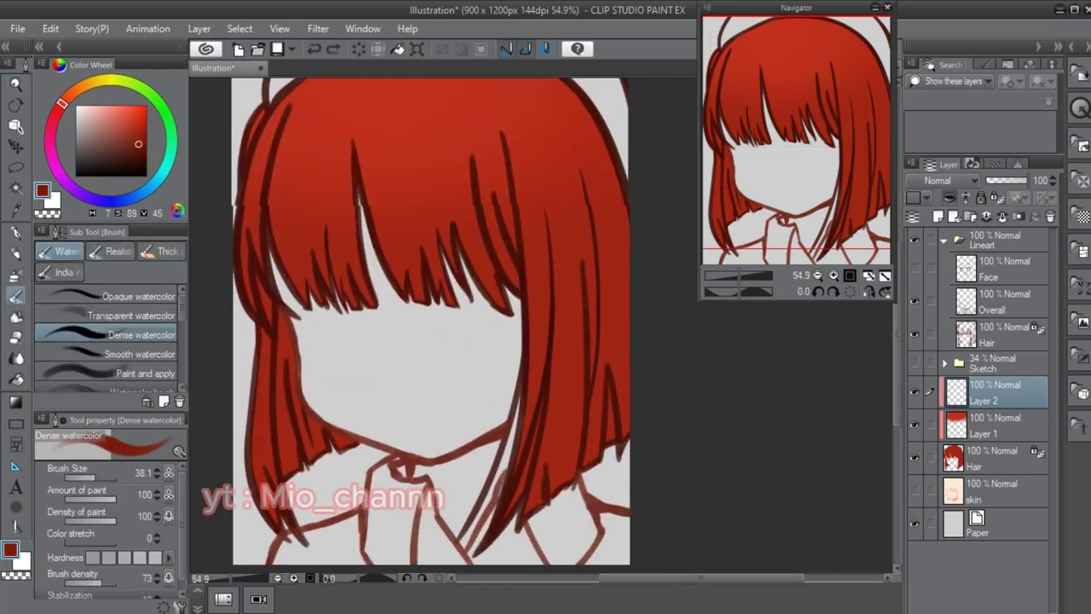
pyautogui.moveTo(583, 400); pyautogui.dragTo(565, 160)
pyautogui.moveTo(583, 474); pyautogui.dragTo(567, 249)
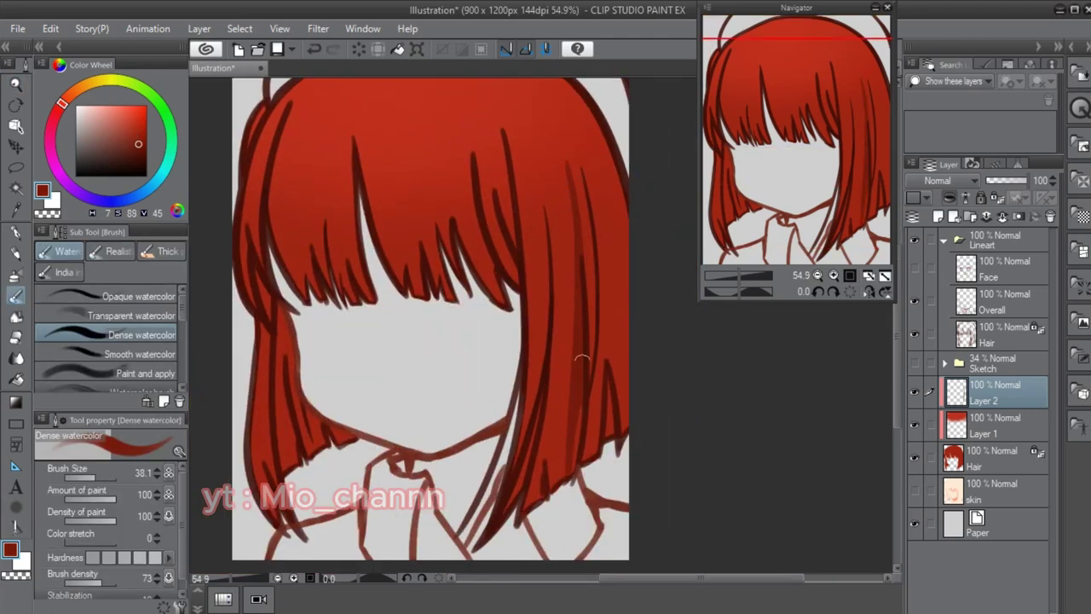
pyautogui.moveTo(559, 433); pyautogui.dragTo(559, 295)
pyautogui.moveTo(561, 479); pyautogui.dragTo(566, 279)
pyautogui.moveTo(537, 499); pyautogui.dragTo(570, 287)
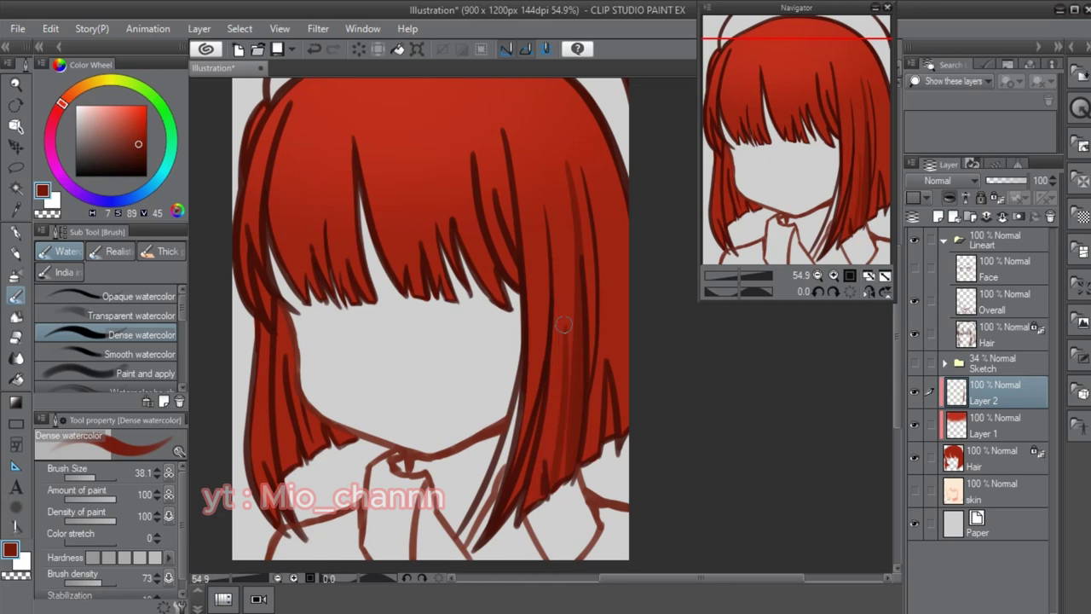
pyautogui.moveTo(562, 447); pyautogui.dragTo(556, 317)
pyautogui.moveTo(551, 467); pyautogui.dragTo(538, 396)
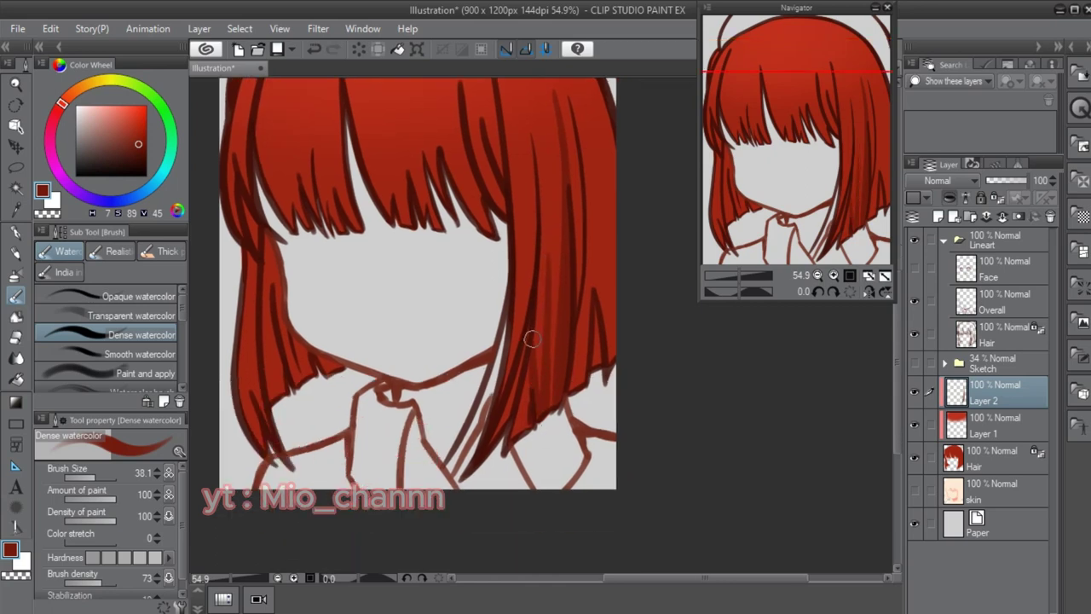
pyautogui.moveTo(530, 340); pyautogui.dragTo(480, 433)
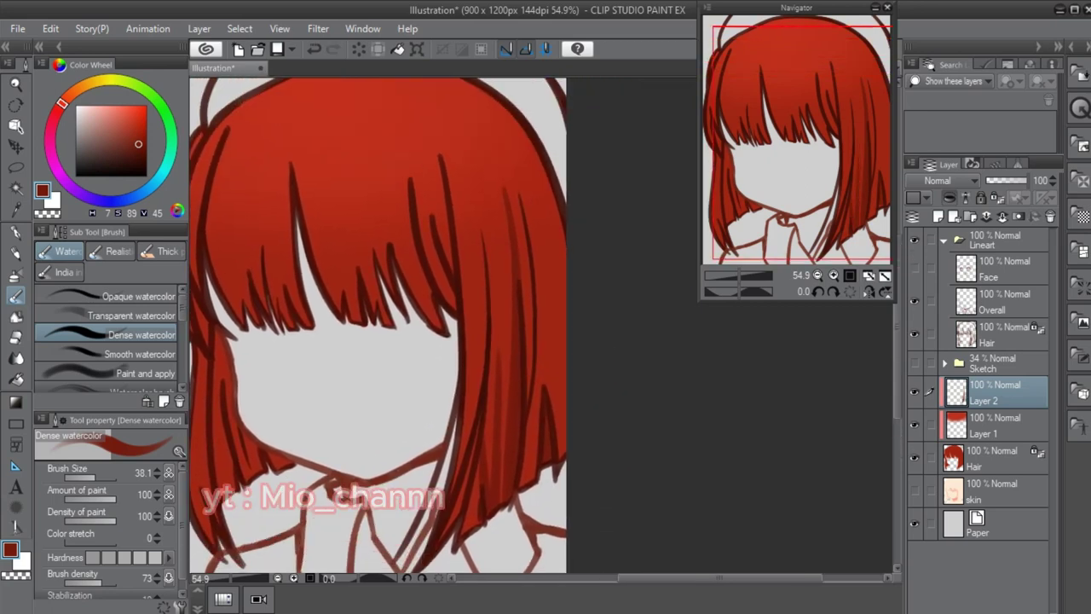
# - Paint dark red strands from the crown down the outer side of the wide side lock, undoing the unwanted stroke
pyautogui.moveTo(511, 256); pyautogui.dragTo(497, 256)
pyautogui.moveTo(489, 145); pyautogui.dragTo(525, 194)
pyautogui.moveTo(552, 341); pyautogui.dragTo(500, 149)
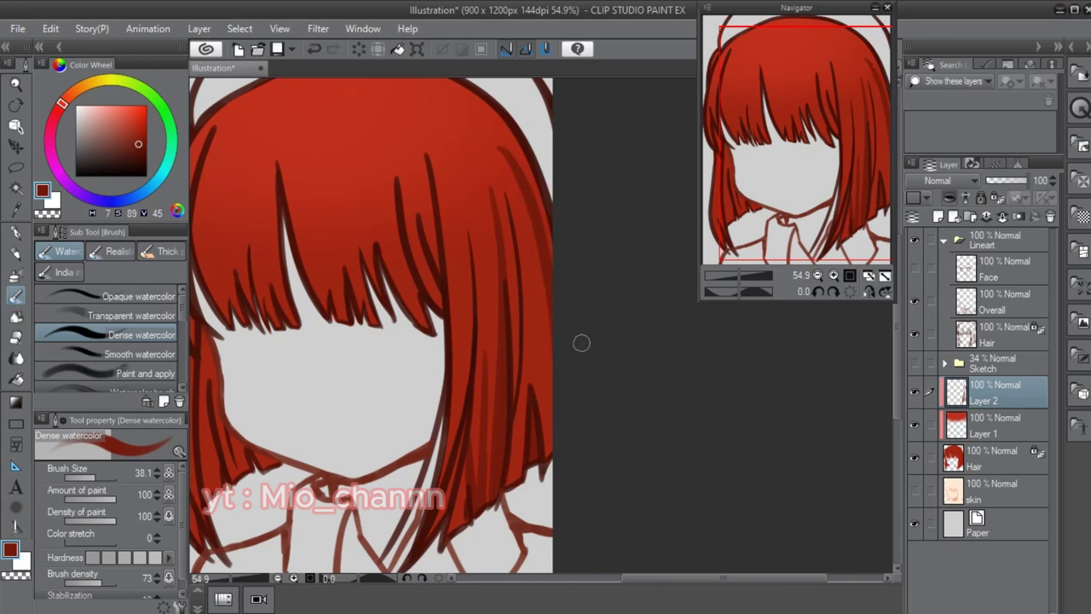
pyautogui.hotkey('ctrl', 'z')
pyautogui.moveTo(569, 379); pyautogui.dragTo(652, 450)
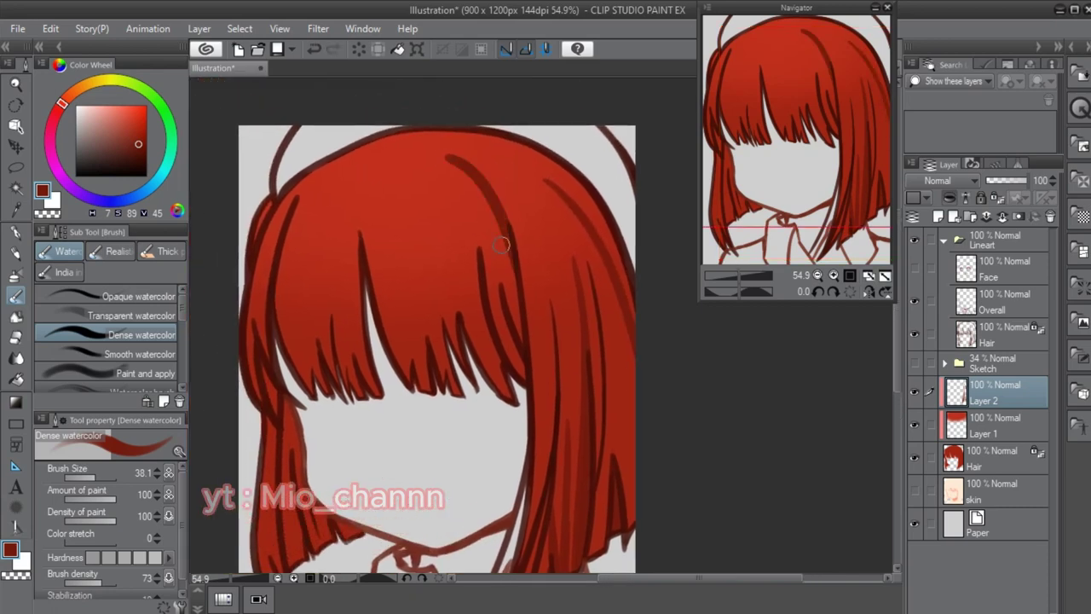
# - Paint long dark red strands curving from the hair parting down the bangs beside the wide side lock
pyautogui.moveTo(505, 232); pyautogui.dragTo(433, 137)
pyautogui.moveTo(512, 333); pyautogui.dragTo(443, 155)
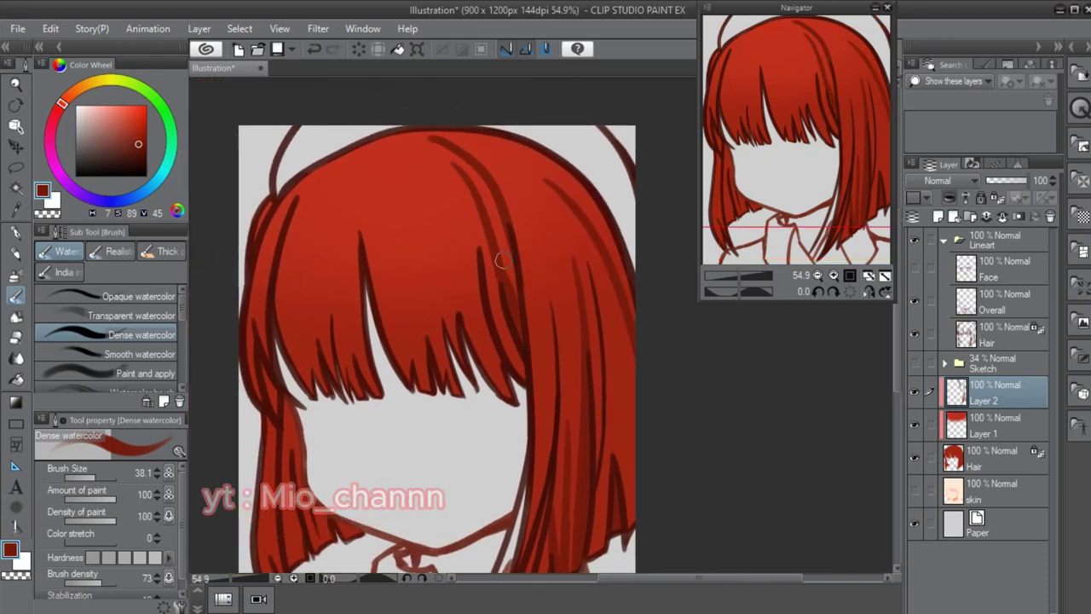
pyautogui.moveTo(500, 255); pyautogui.dragTo(498, 214)
pyautogui.moveTo(511, 324)
pyautogui.mouseDown()
pyautogui.moveTo(485, 245)
pyautogui.moveTo(505, 269)
pyautogui.mouseUp()
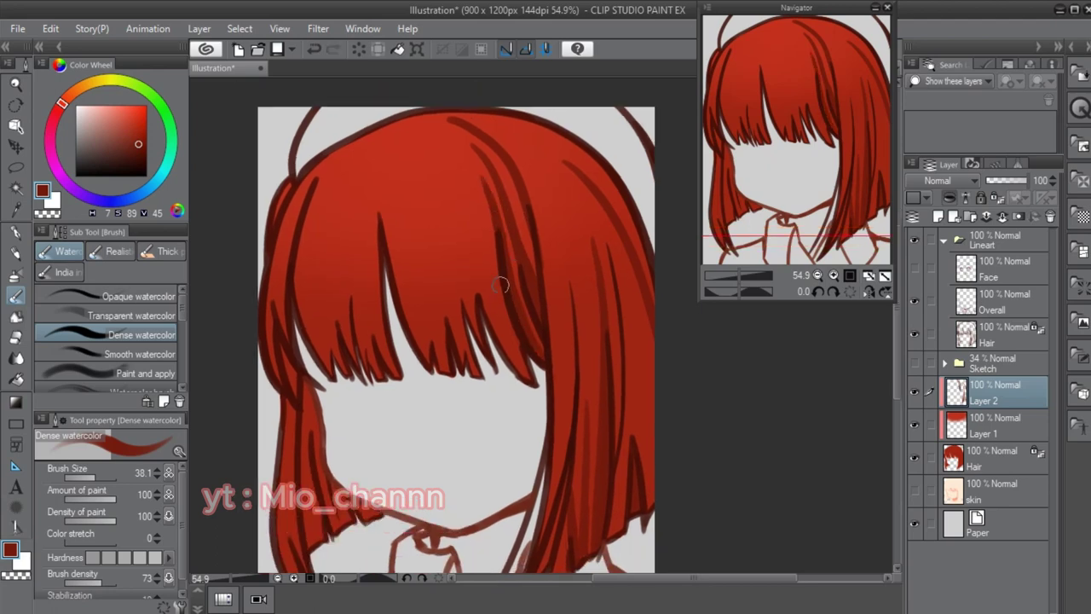
# - Paint dark red strands rising from the tips of the central bangs
pyautogui.moveTo(508, 356); pyautogui.dragTo(465, 215)
pyautogui.moveTo(338, 154)
pyautogui.mouseDown()
pyautogui.moveTo(341, 77)
pyautogui.moveTo(348, 174)
pyautogui.mouseUp()
pyautogui.moveTo(439, 392)
pyautogui.mouseDown()
pyautogui.moveTo(413, 230)
pyautogui.moveTo(437, 276)
pyautogui.mouseUp()
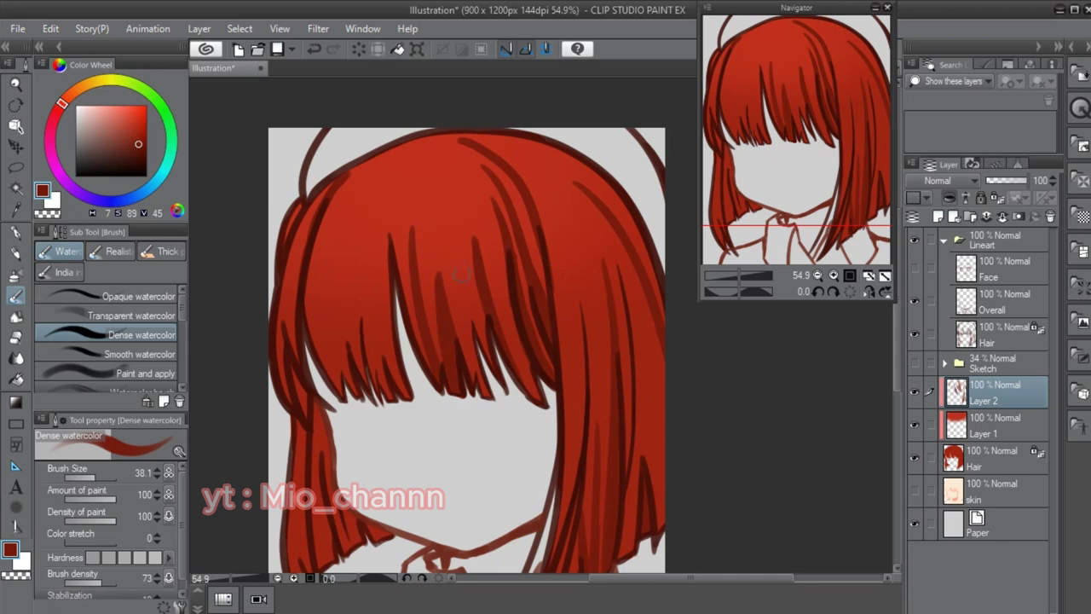
pyautogui.moveTo(486, 394); pyautogui.dragTo(460, 273)
# - Paint dark red strands up from the tips of the bangs nearest the narrow side lock
pyautogui.moveTo(357, 380); pyautogui.dragTo(368, 226)
pyautogui.moveTo(345, 385); pyautogui.dragTo(338, 254)
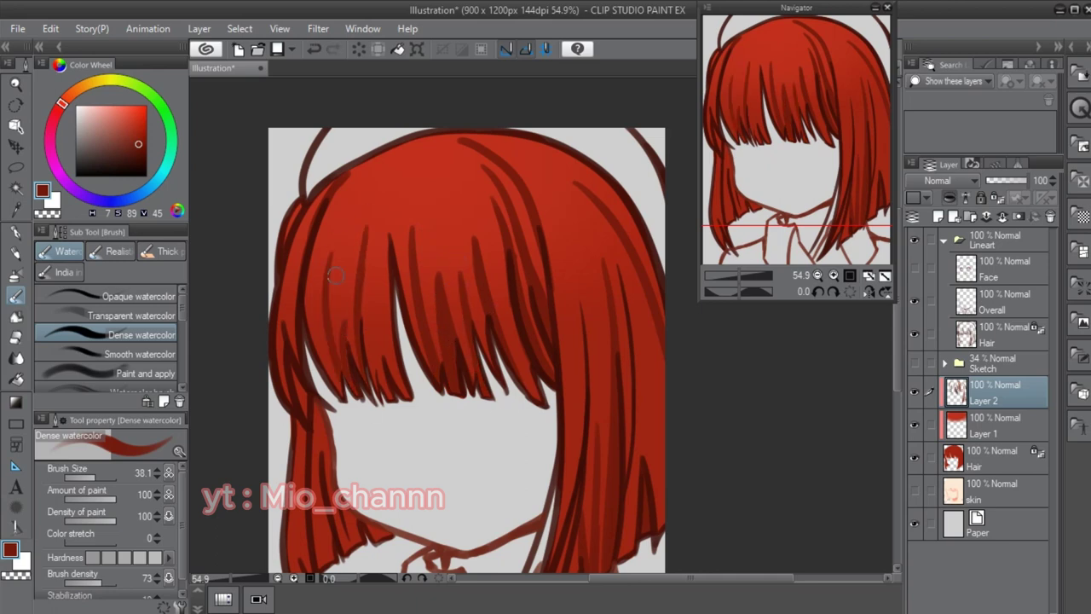
pyautogui.moveTo(329, 382); pyautogui.dragTo(324, 262)
pyautogui.moveTo(324, 364); pyautogui.dragTo(303, 213)
pyautogui.moveTo(373, 436); pyautogui.dragTo(362, 430)
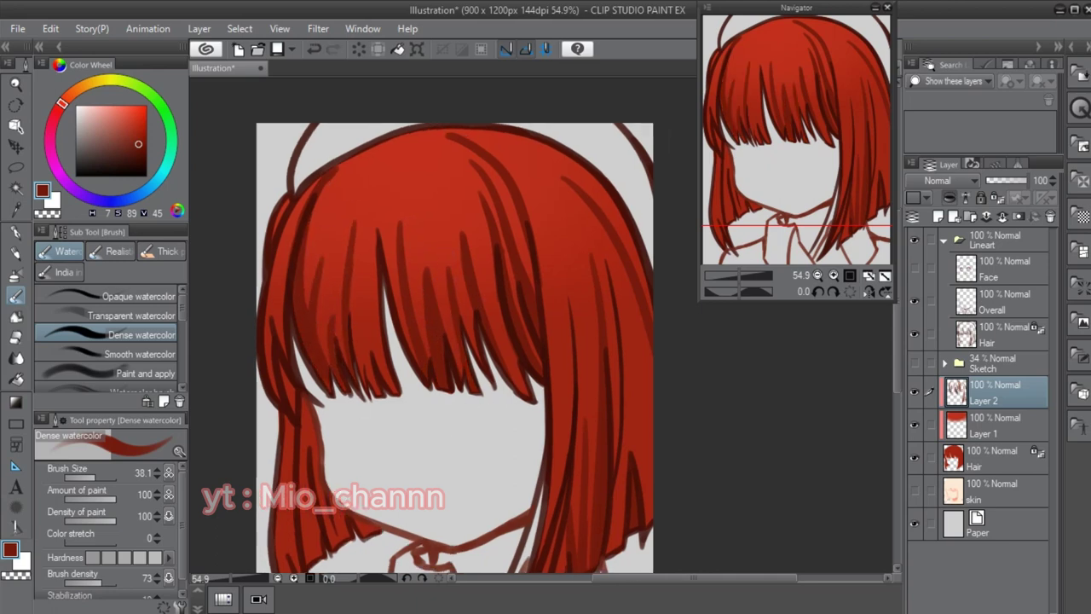
pyautogui.moveTo(360, 376)
pyautogui.mouseDown()
pyautogui.moveTo(368, 268)
pyautogui.moveTo(334, 293)
pyautogui.mouseUp()
# - Paint more dark red strands over the crown and down the outer edge of the wide side lock, undoing a stray stroke
pyautogui.moveTo(418, 163); pyautogui.dragTo(520, 296)
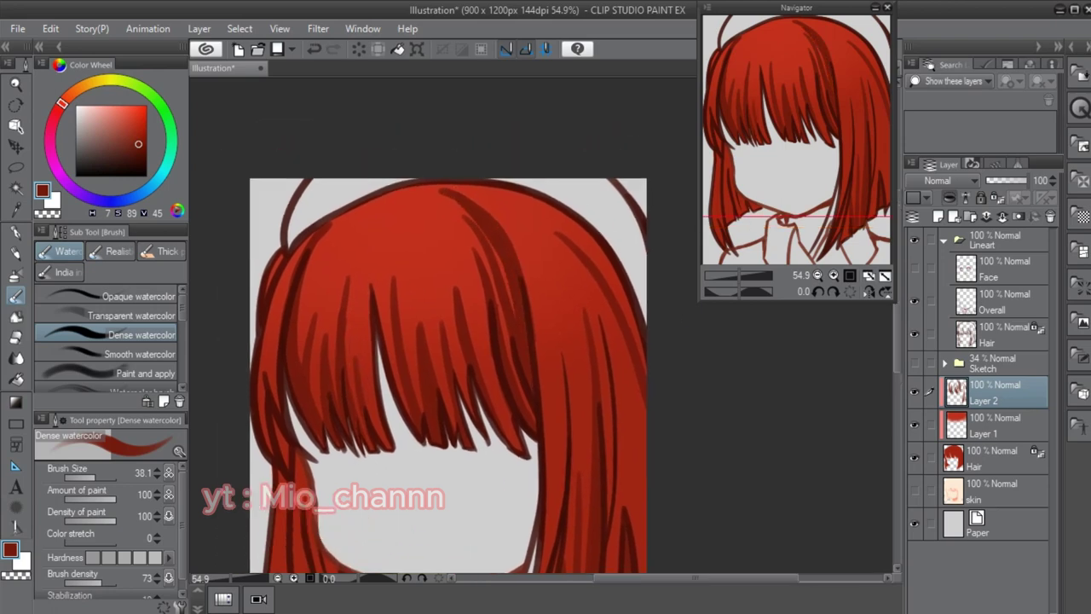
pyautogui.moveTo(341, 215); pyautogui.dragTo(314, 270)
pyautogui.hotkey('ctrl', 'z')
pyautogui.moveTo(409, 239); pyautogui.dragTo(417, 190)
pyautogui.moveTo(490, 207); pyautogui.dragTo(473, 154)
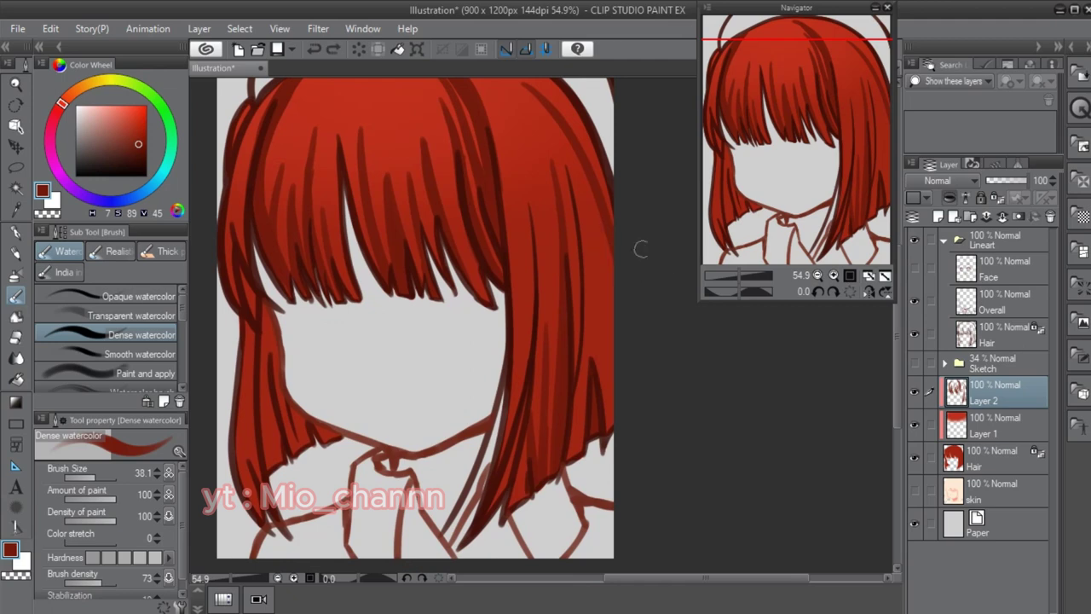
pyautogui.moveTo(600, 235); pyautogui.dragTo(603, 426)
pyautogui.moveTo(603, 263); pyautogui.dragTo(608, 428)
pyautogui.moveTo(607, 305)
pyautogui.mouseDown()
pyautogui.moveTo(609, 428)
pyautogui.moveTo(652, 498)
pyautogui.mouseUp()
pyautogui.moveTo(535, 401); pyautogui.dragTo(554, 206)
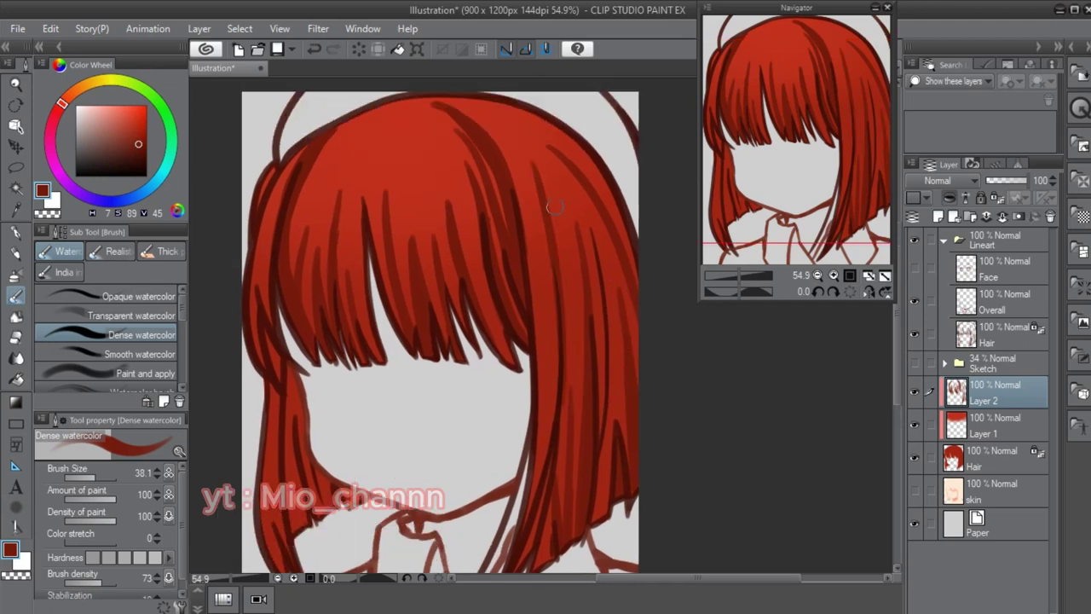
# - Undo the last thick strand and paint finer dark red strands over the wide lock and bangs at brush size 17.8
pyautogui.moveTo(509, 129); pyautogui.dragTo(554, 313)
pyautogui.hotkey('ctrl', 'z')
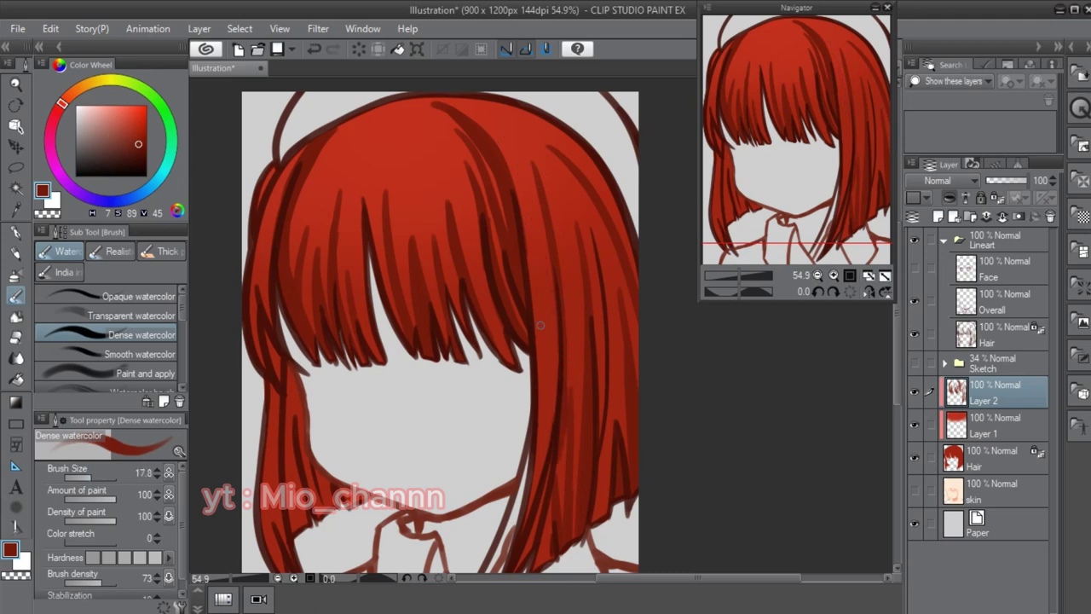
pyautogui.moveTo(511, 126); pyautogui.dragTo(549, 325)
pyautogui.moveTo(424, 204); pyautogui.dragTo(439, 333)
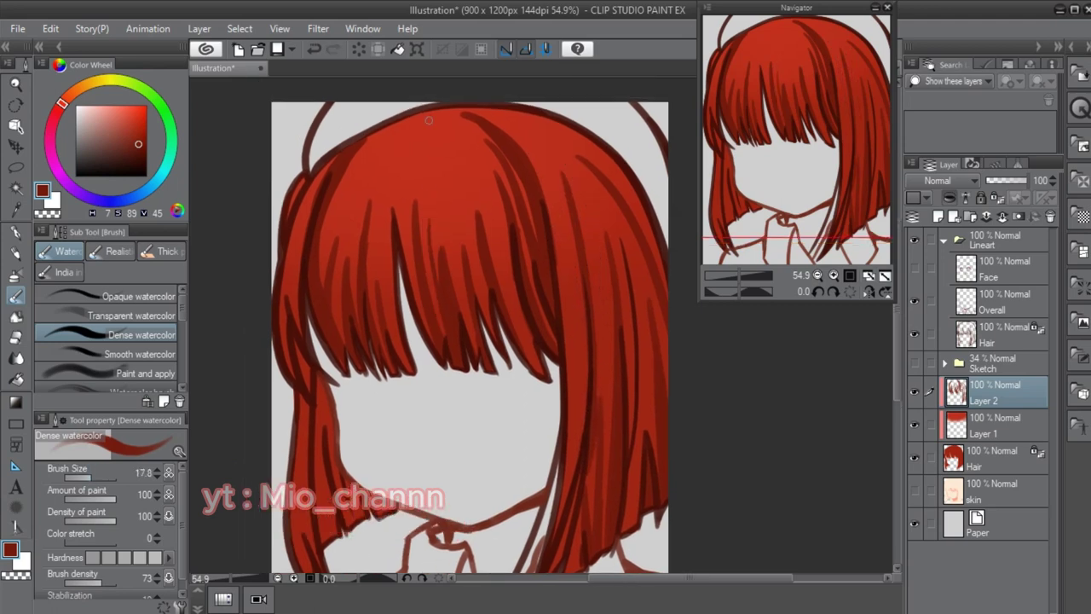
pyautogui.moveTo(375, 174); pyautogui.dragTo(433, 112)
pyautogui.moveTo(437, 114); pyautogui.dragTo(448, 176)
pyautogui.moveTo(452, 249); pyautogui.dragTo(391, 165)
pyautogui.moveTo(531, 343); pyautogui.dragTo(555, 324)
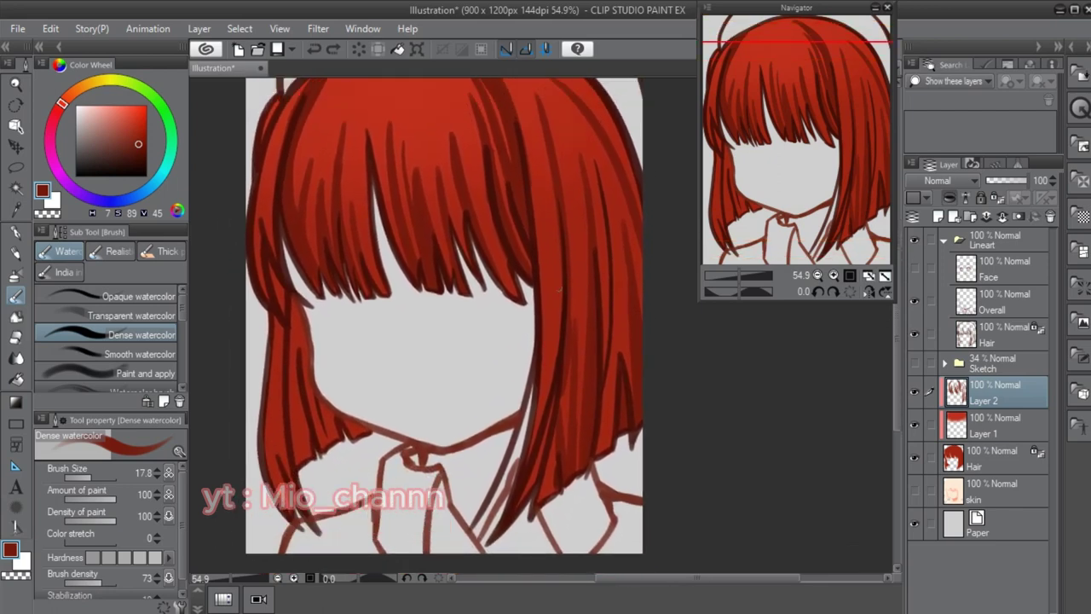
pyautogui.moveTo(553, 363); pyautogui.dragTo(644, 335)
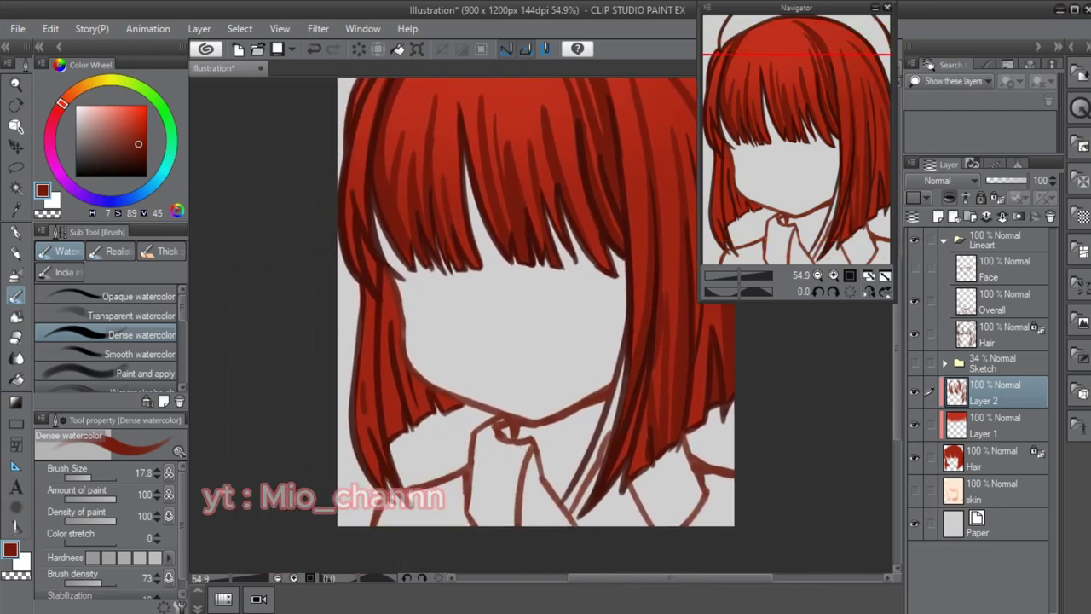
pyautogui.moveTo(356, 185); pyautogui.dragTo(382, 266)
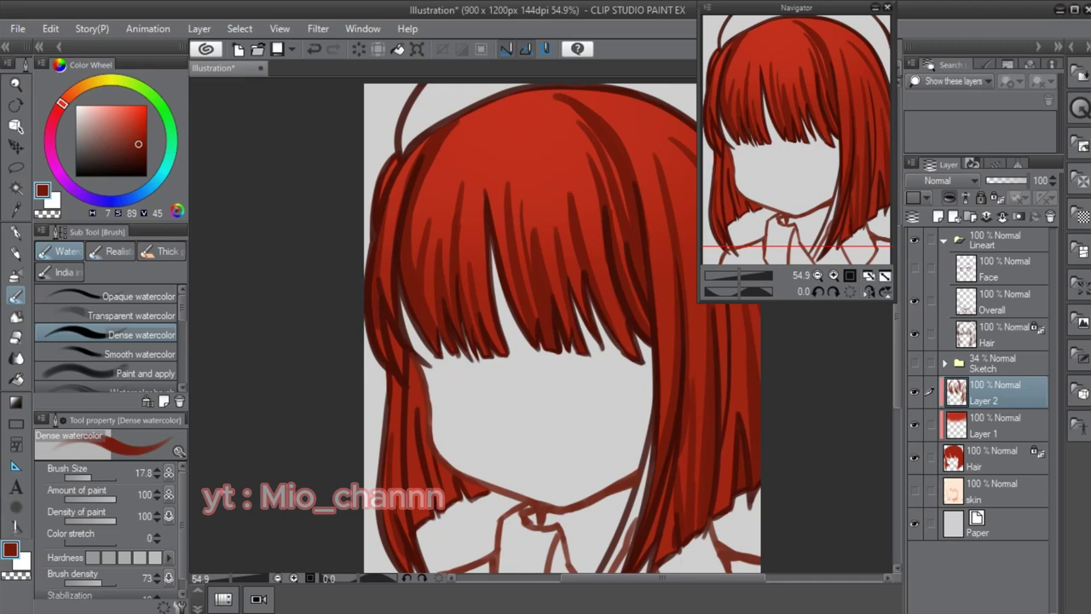
pyautogui.moveTo(426, 232); pyautogui.dragTo(306, 258)
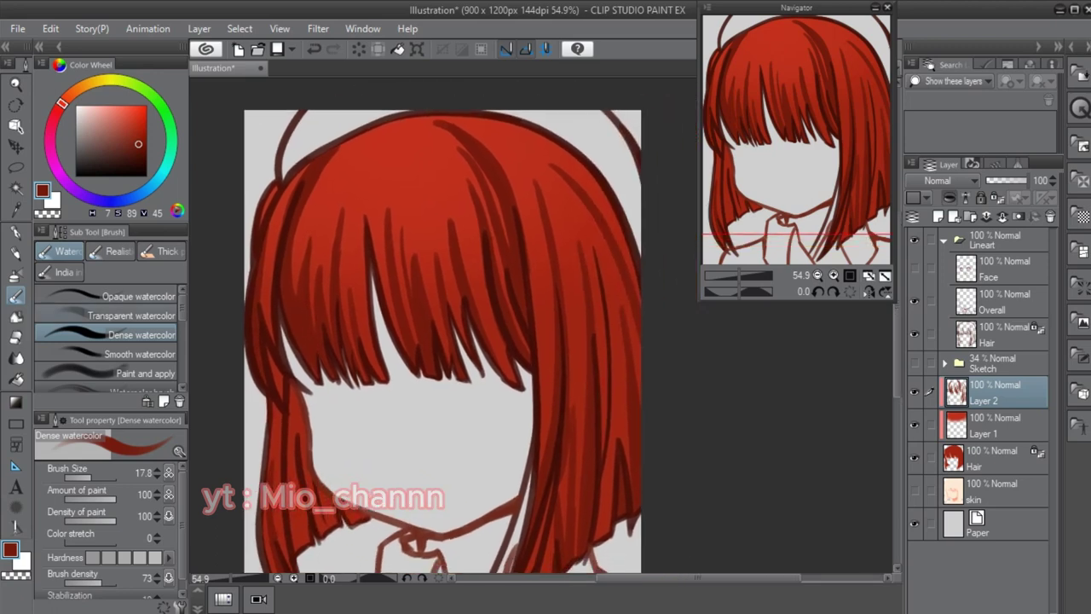
# - Paint crimson strands (H 346, S 88, V 52) through the bangs and wide side lock with the Dense watercolor brush at size 28.1
pyautogui.moveTo(421, 297); pyautogui.dragTo(415, 268)
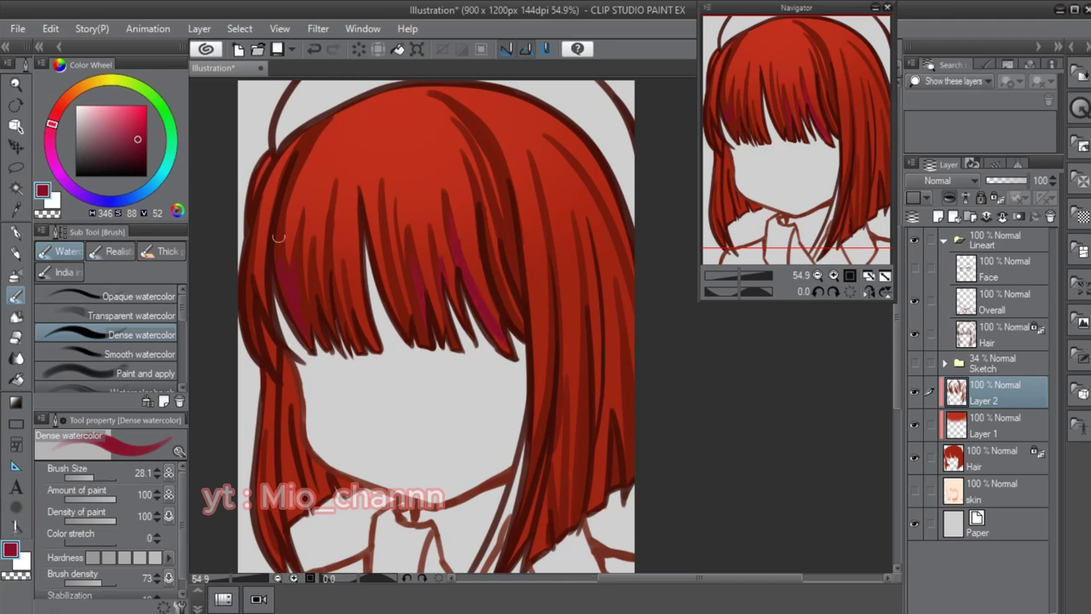
pyautogui.moveTo(278, 238); pyautogui.dragTo(295, 243)
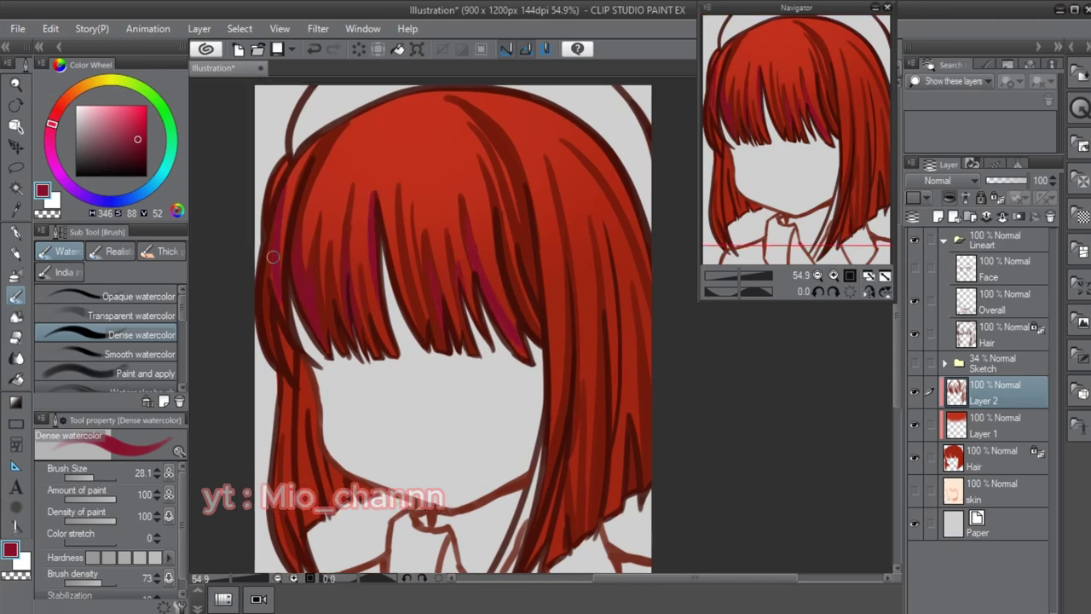
pyautogui.moveTo(556, 180)
pyautogui.mouseDown()
pyautogui.moveTo(508, 173)
pyautogui.moveTo(514, 379)
pyautogui.moveTo(464, 386)
pyautogui.mouseUp()
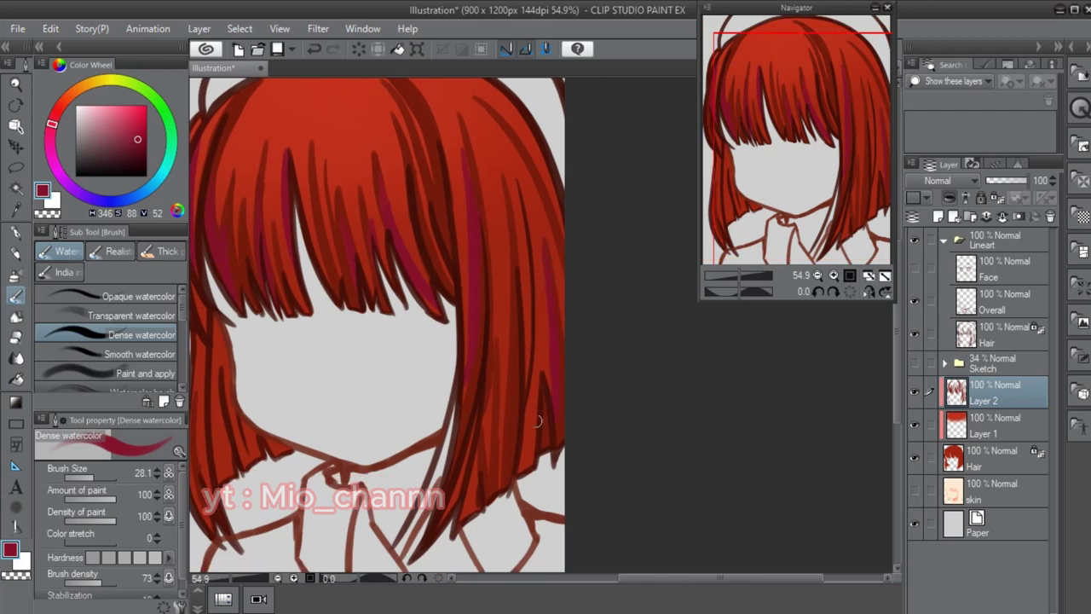
pyautogui.hscroll(-3, 475, 439)
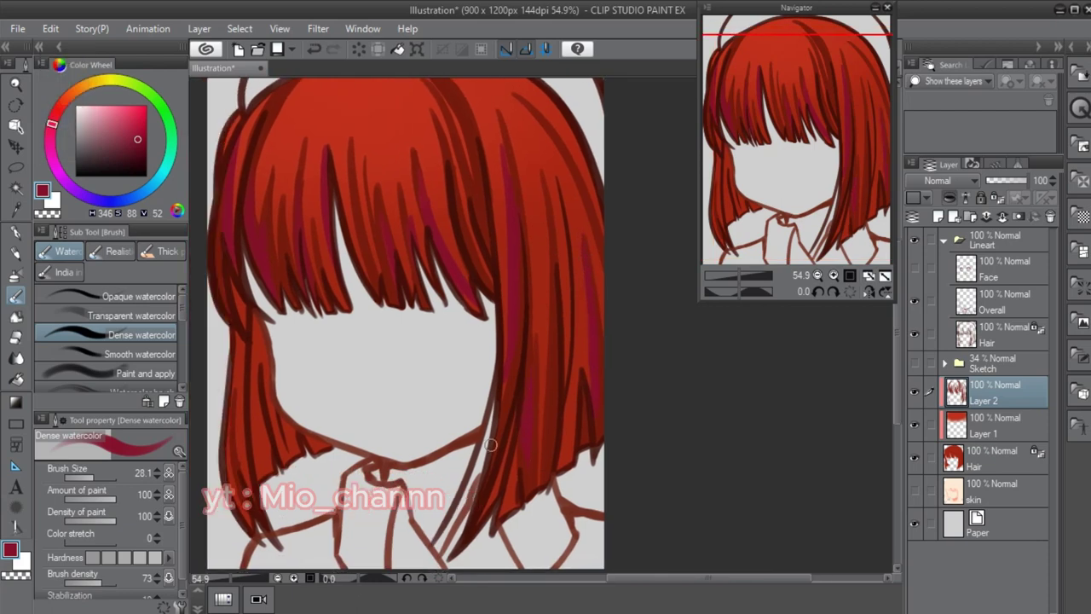
pyautogui.hscroll(-6, 491, 444)
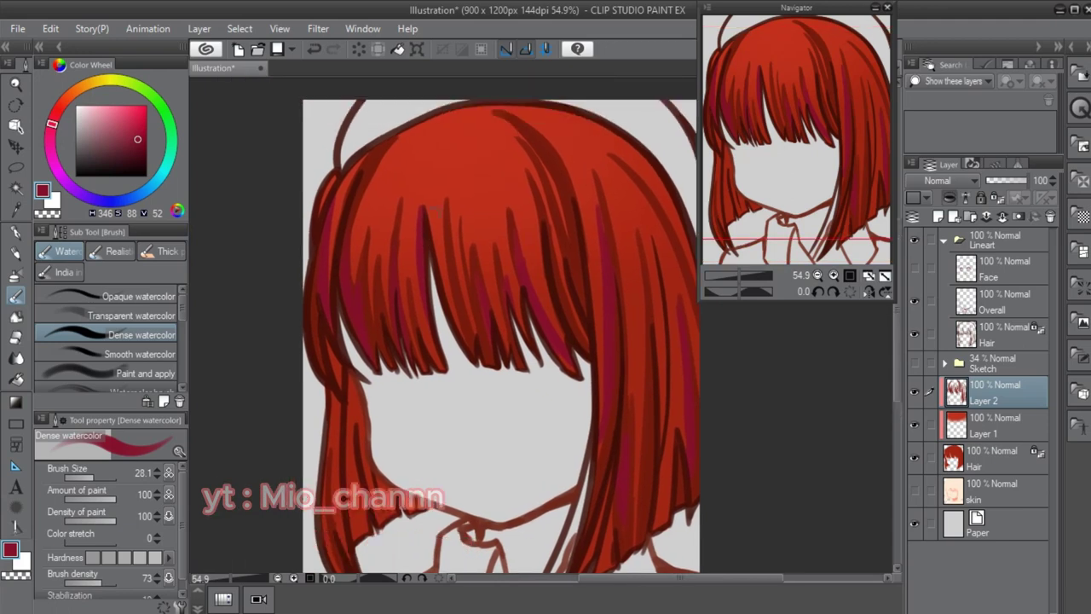
# - Add thinner crimson strands down the outer part of the wide side lock and through the bangs at brush size 20.7
pyautogui.hscroll(6, 540, 325)
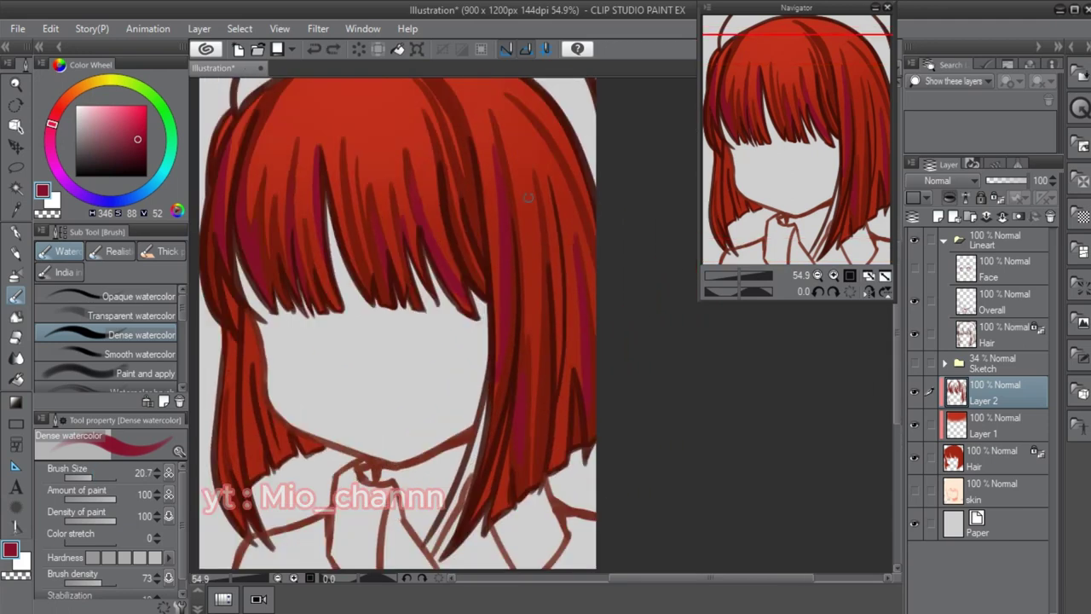
pyautogui.scroll(3, 559, 373)
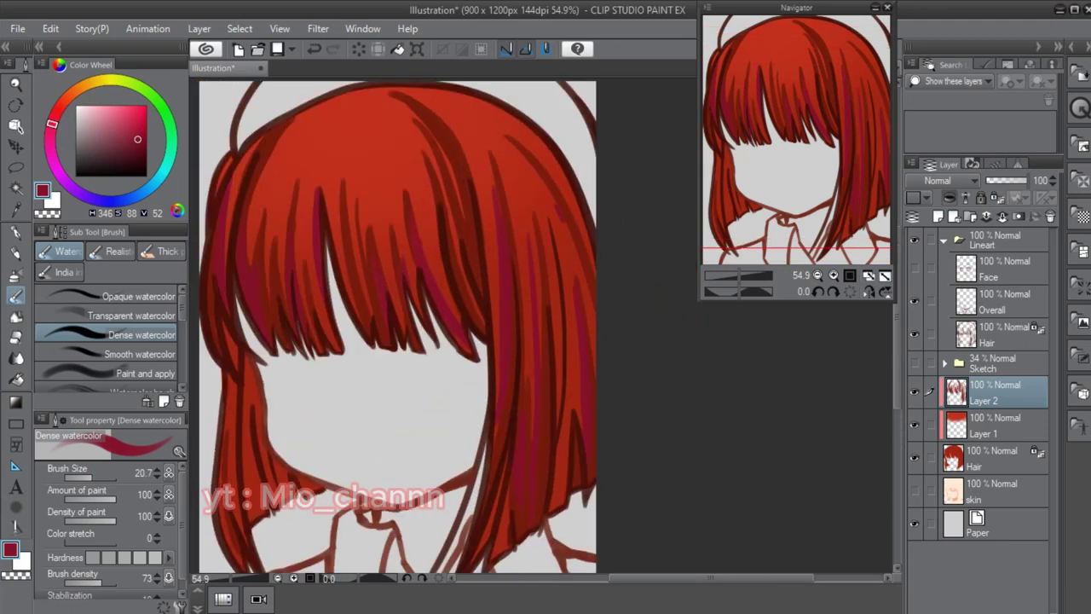
pyautogui.scroll(5, 569, 255)
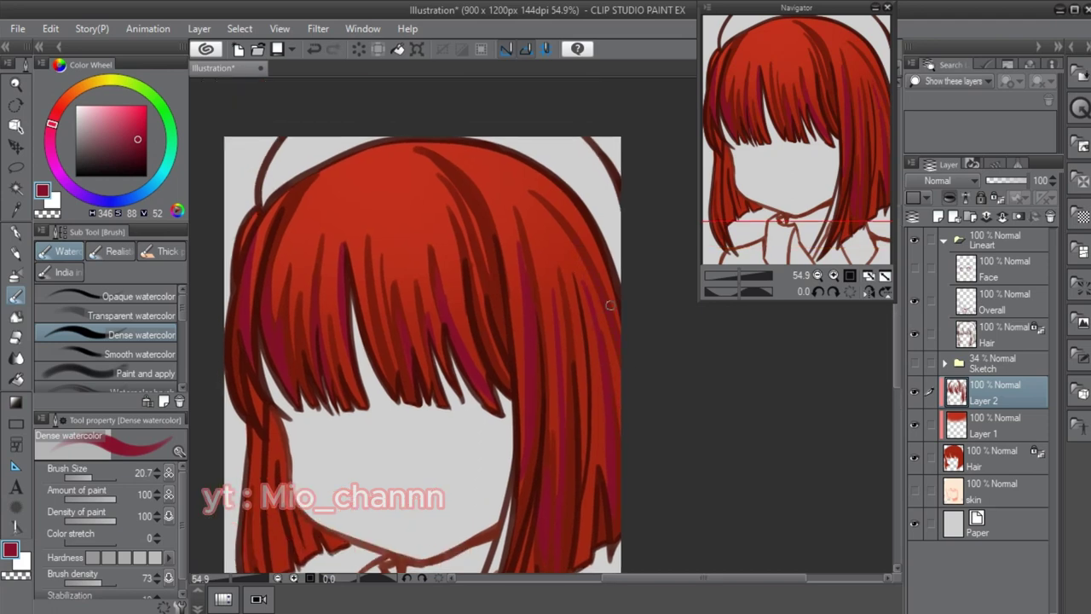
pyautogui.hscroll(-4, 610, 304)
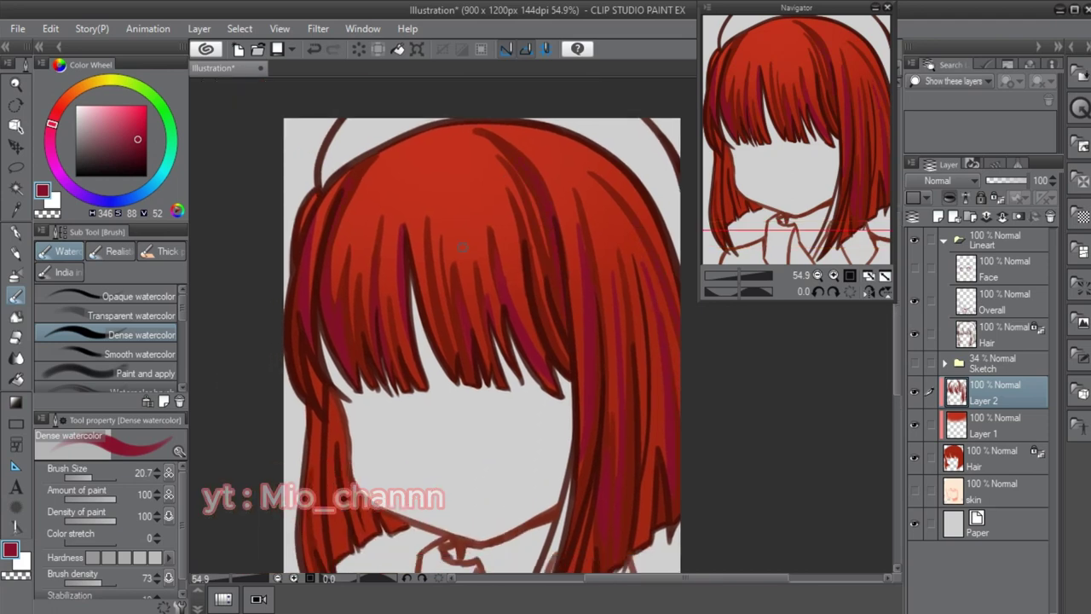
pyautogui.scroll(-3, 461, 246)
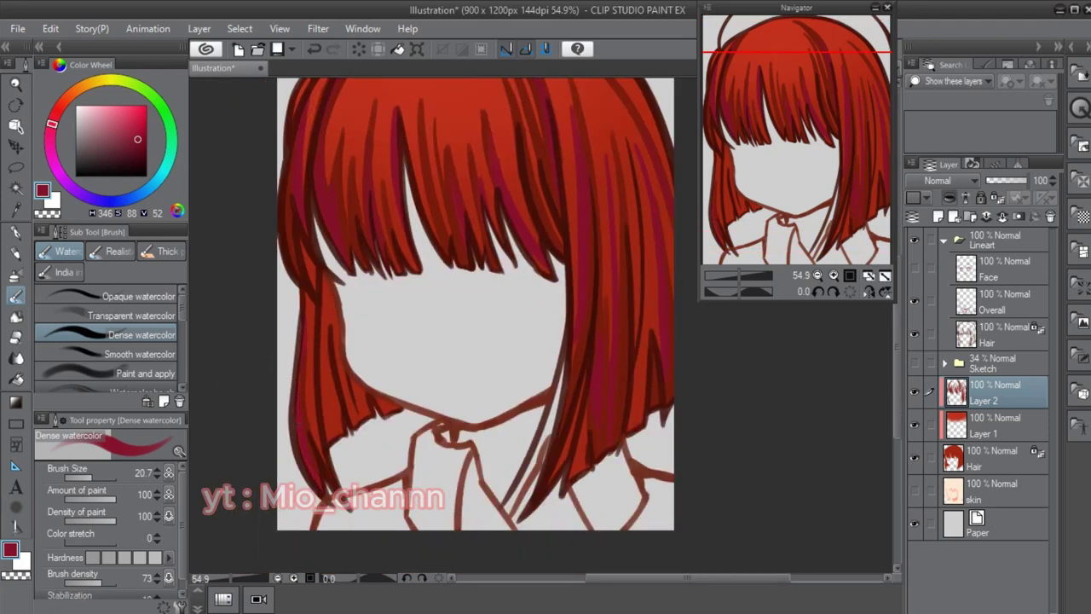
# - Shade the narrow side lock beside the face with broad crimson strokes at brush size 81.6
pyautogui.scroll(4, 348, 344)
pyautogui.moveTo(375, 366); pyautogui.dragTo(358, 486)
pyautogui.moveTo(358, 444); pyautogui.dragTo(384, 493)
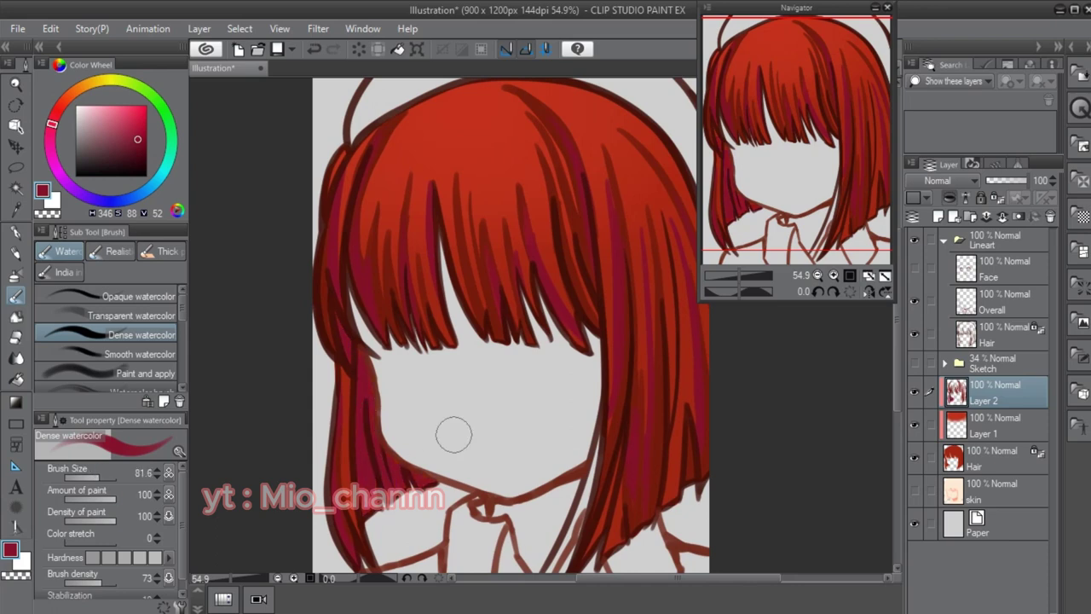
# - Try blue-grey strokes (H 211, S 27, V 62) on the narrow side lock and along the edge of the bangs
pyautogui.scroll(-3, 450, 431)
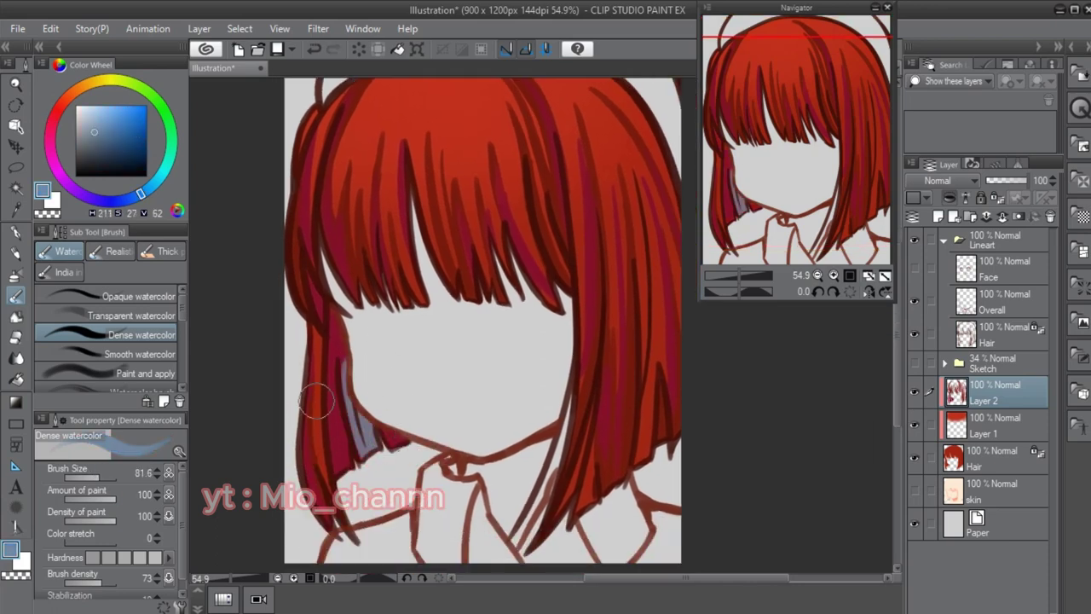
pyautogui.scroll(3, 469, 324)
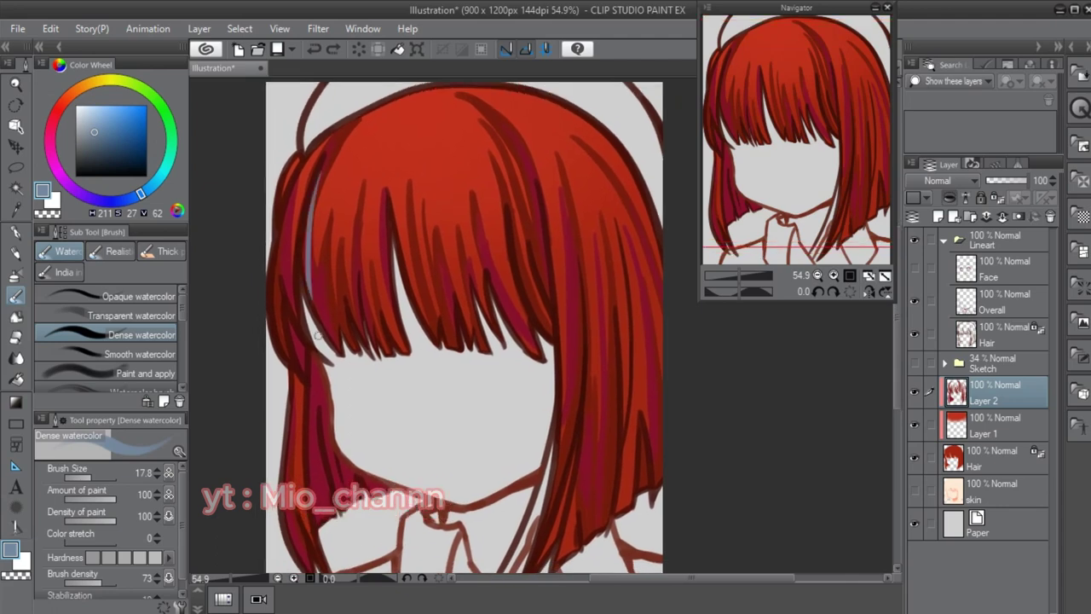
pyautogui.scroll(-2, 461, 323)
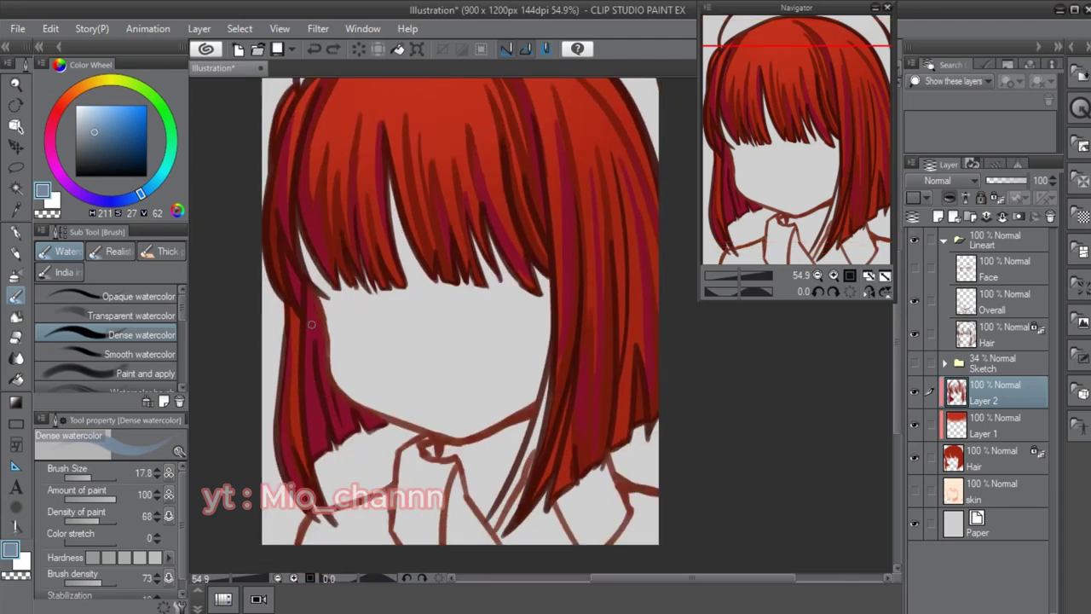
# - Shade the side locks in grey-blue (H 211, S 19, V 42) at brush size 44.3, amount of paint 72 and density 68
pyautogui.click(88, 147)
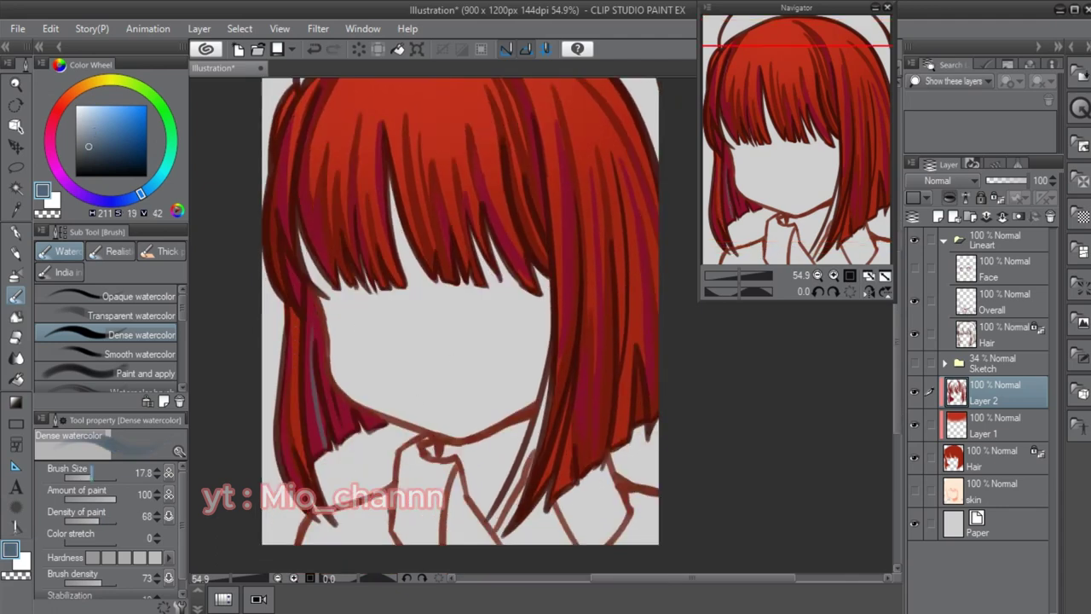
pyautogui.hscroll(2, 609, 406)
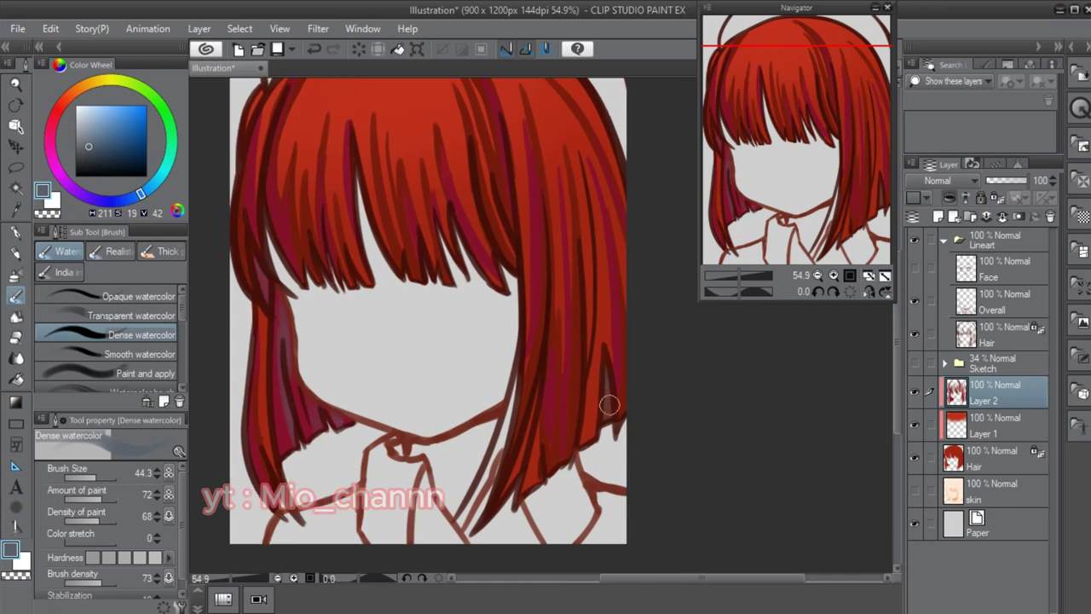
pyautogui.hscroll(-5, 388, 445)
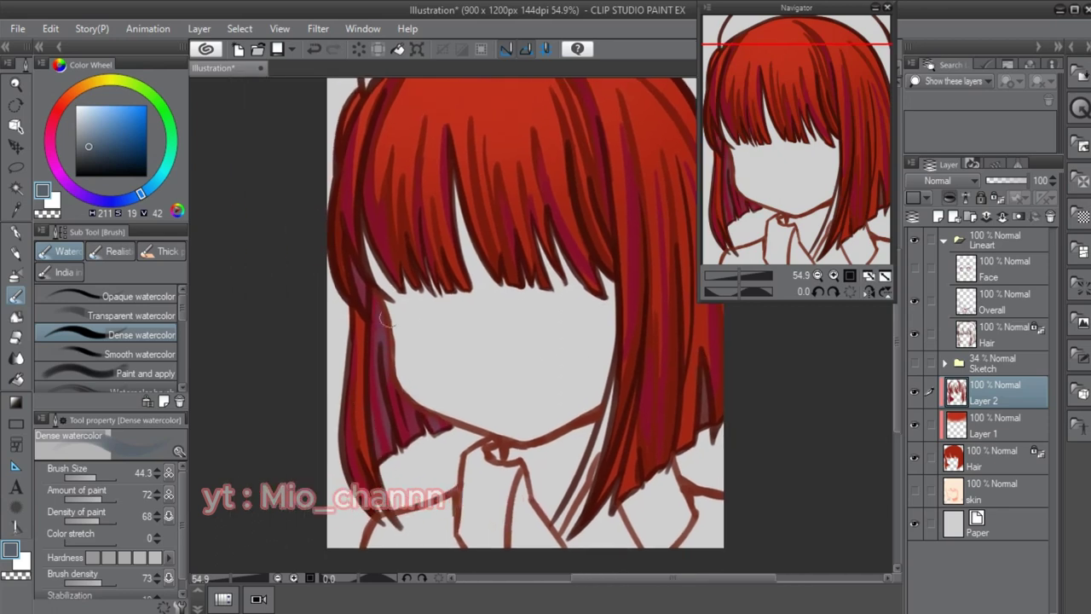
pyautogui.scroll(7, 381, 317)
pyautogui.hscroll(3, 510, 207)
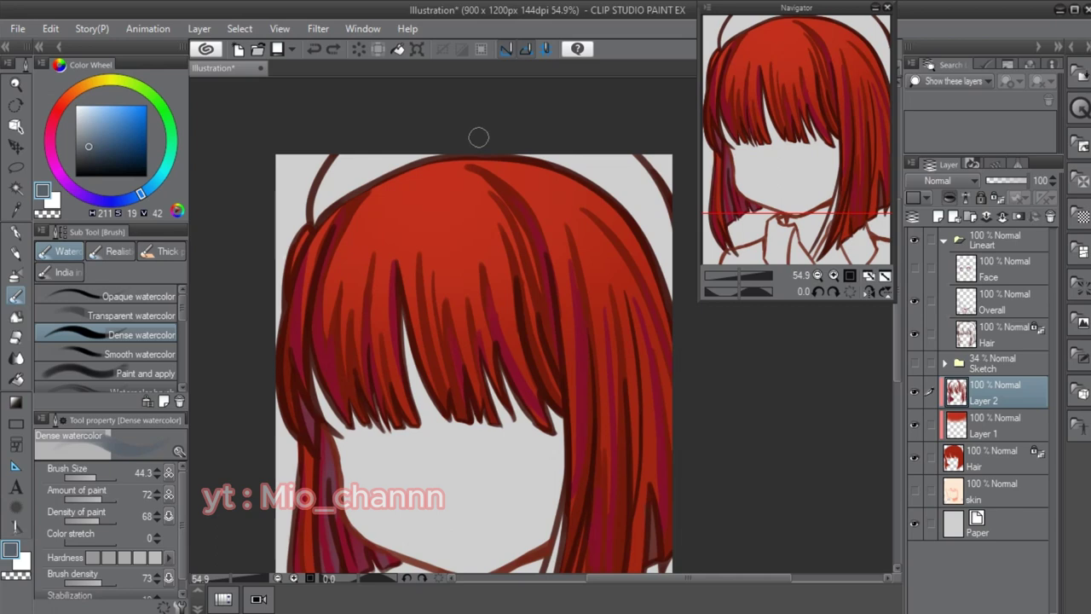
# - Recolour the narrow side lock's inner strands in purple (H 262, S 32, V 64) with the G-pen at size 51.6 and opacity 51
pyautogui.scroll(-7, 478, 138)
pyautogui.hscroll(-2, 409, 282)
pyautogui.press('p')
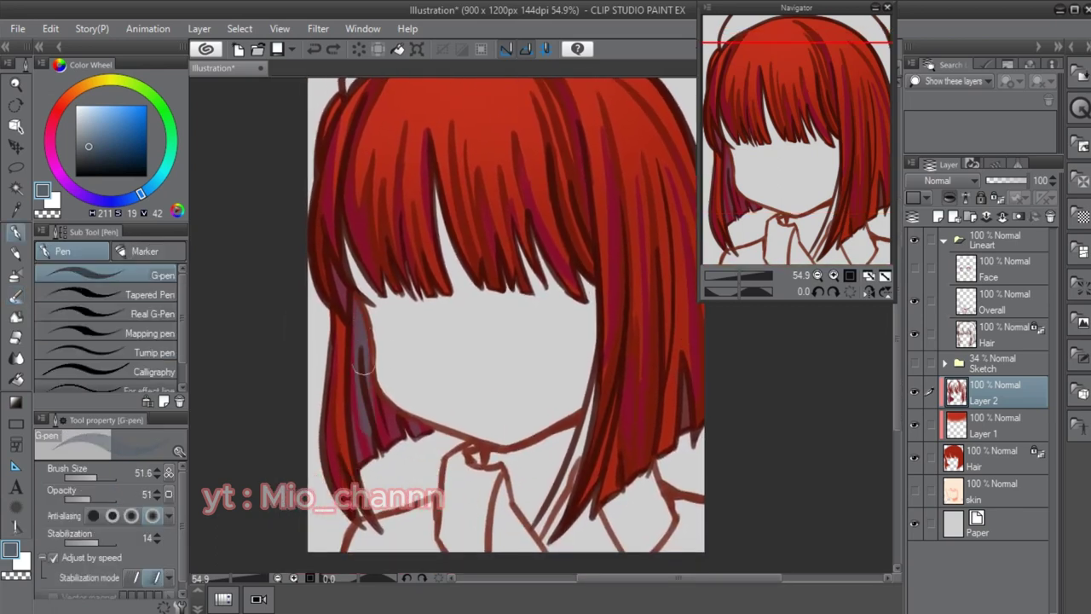
pyautogui.moveTo(363, 368); pyautogui.dragTo(361, 340)
pyautogui.click(98, 130)
pyautogui.moveTo(361, 294); pyautogui.dragTo(368, 461)
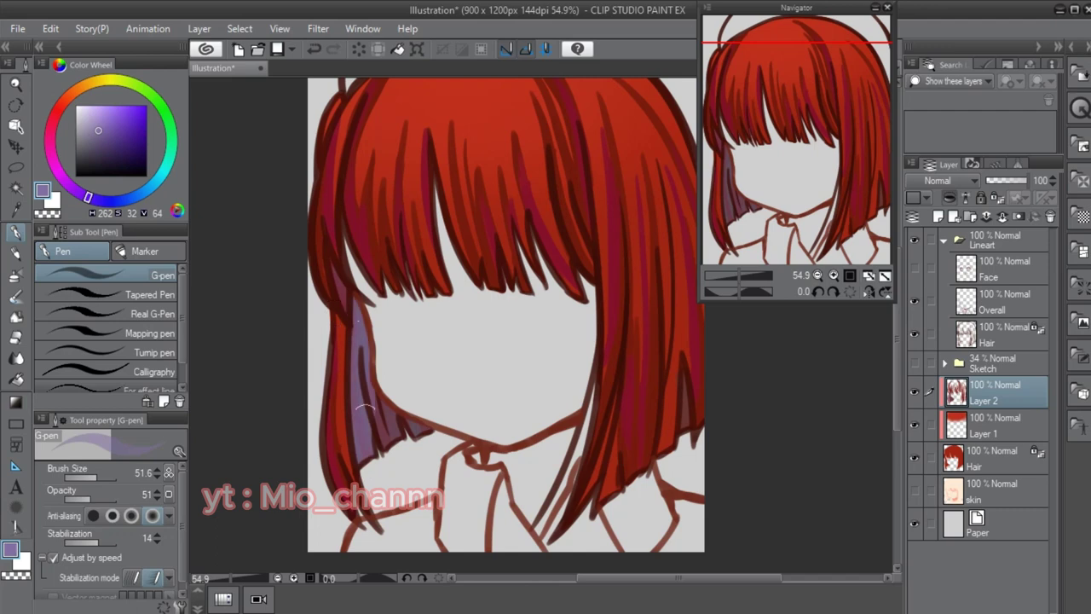
pyautogui.moveTo(358, 333); pyautogui.dragTo(375, 471)
pyautogui.scroll(3, 402, 460)
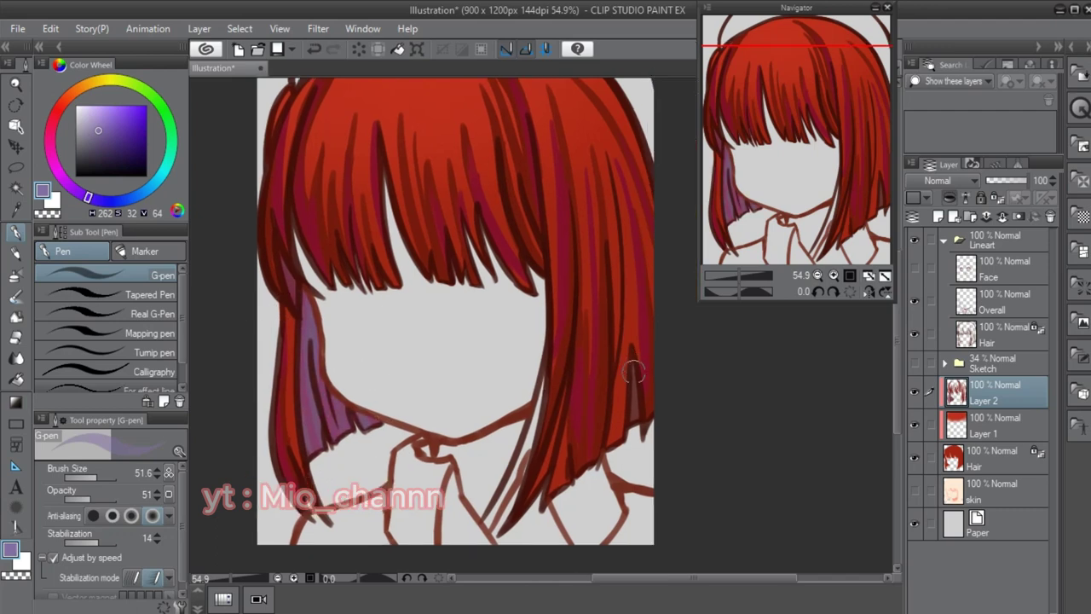
# - Airbrush a soft purple tint along the outer side of the hair on a new clipped layer and place it beneath Layer 2
pyautogui.press('b')
pyautogui.scroll(-1, 584, 268)
pyautogui.hscroll(2, 585, 268)
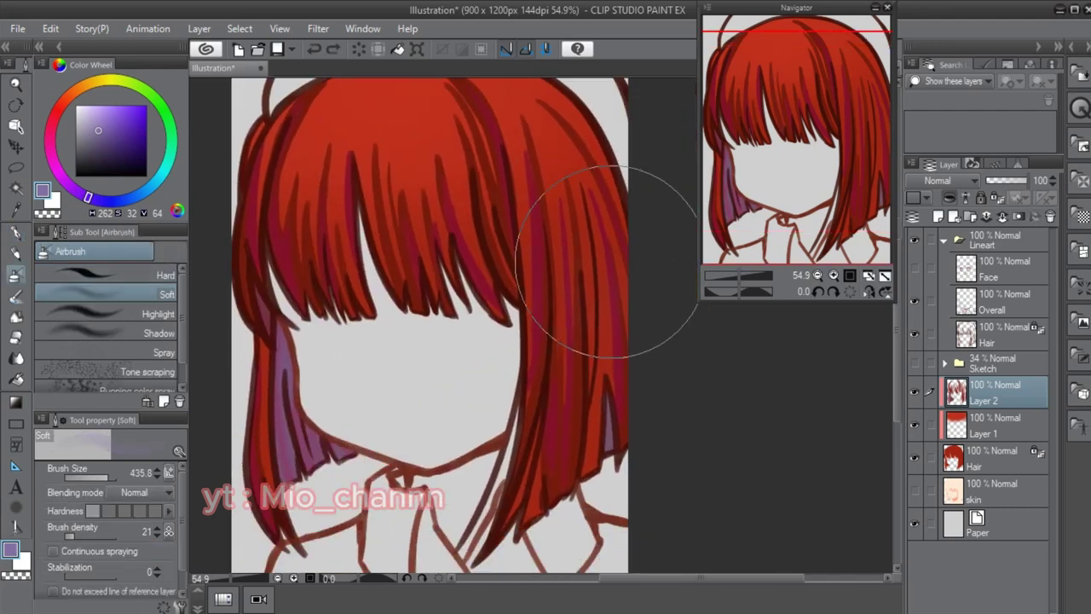
pyautogui.click(939, 216)
pyautogui.moveTo(596, 401); pyautogui.dragTo(610, 253)
pyautogui.scroll(-2, 607, 252)
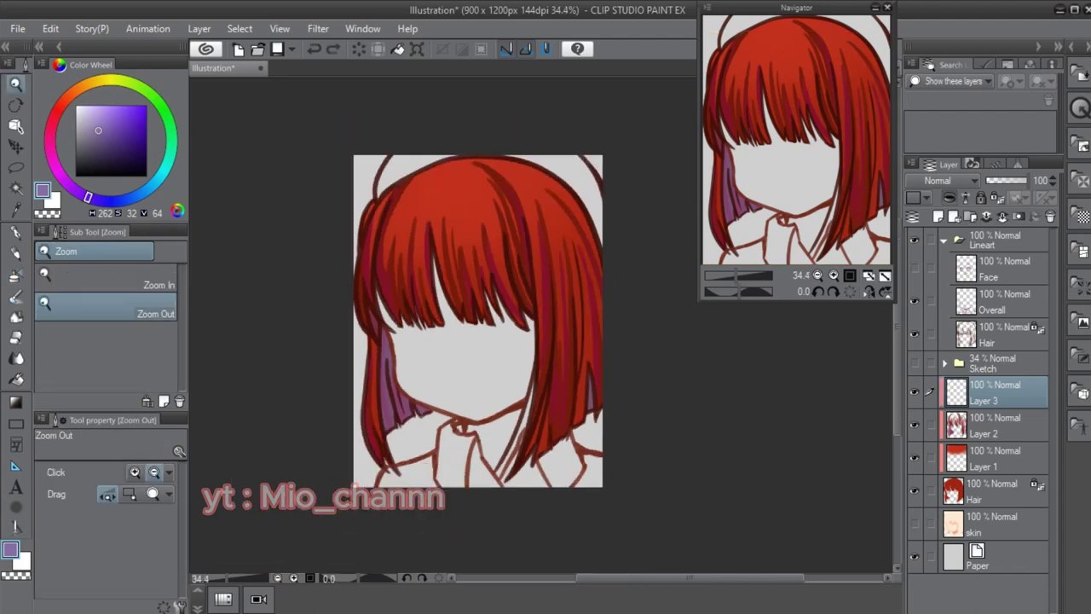
pyautogui.moveTo(550, 181); pyautogui.dragTo(499, 146)
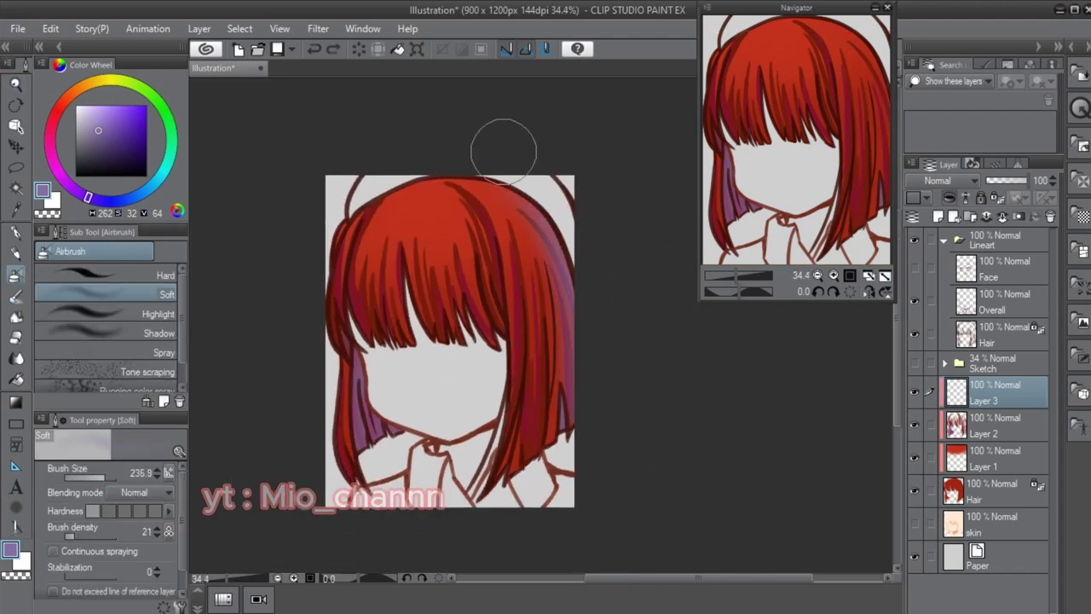
pyautogui.hotkey('ctrl', '[')
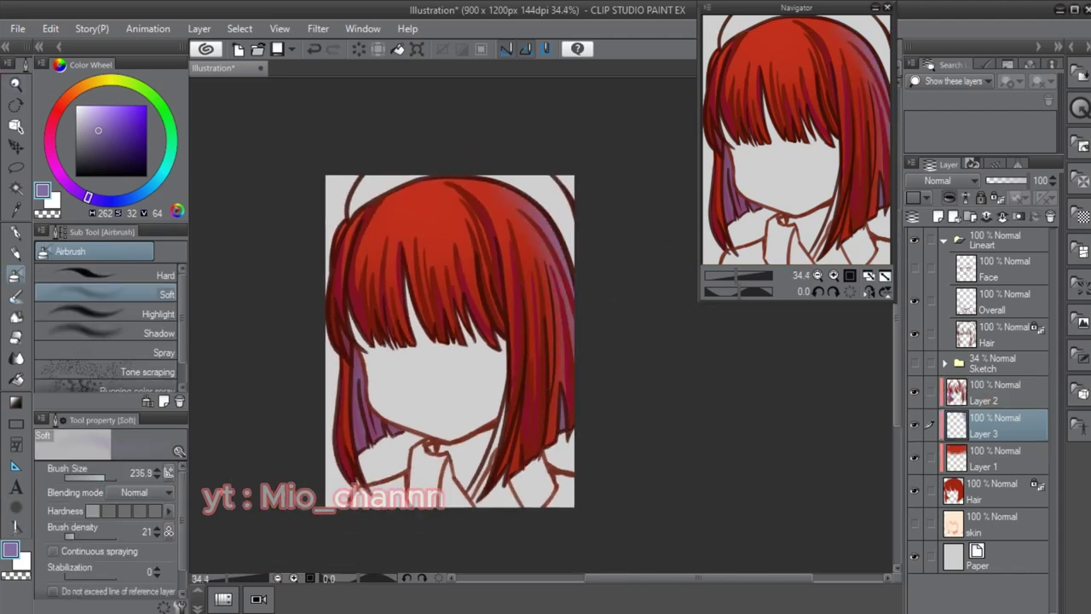
pyautogui.hotkey('ctrl', 'z')
# - Enlarge the canvas to 1078 x 1400 px by adding space above the head and beside the narrow side lock
pyautogui.click(50, 28)
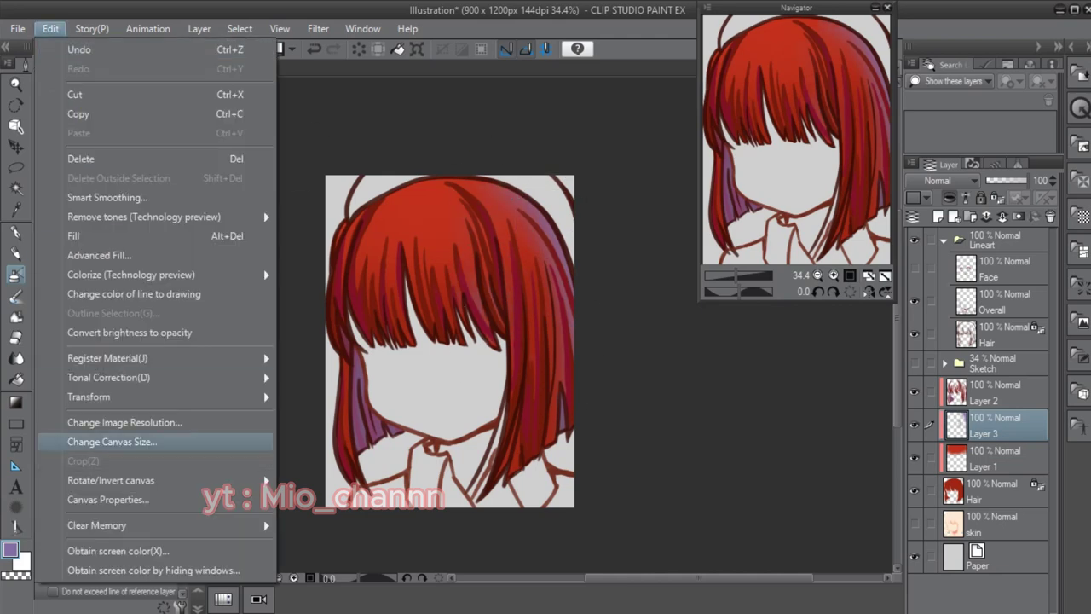
pyautogui.click(85, 444)
pyautogui.moveTo(449, 176); pyautogui.dragTo(449, 100)
pyautogui.moveTo(326, 101); pyautogui.dragTo(291, 134)
pyautogui.moveTo(574, 321)
pyautogui.mouseDown()
pyautogui.moveTo(620, 321)
pyautogui.moveTo(572, 320)
pyautogui.mouseUp()
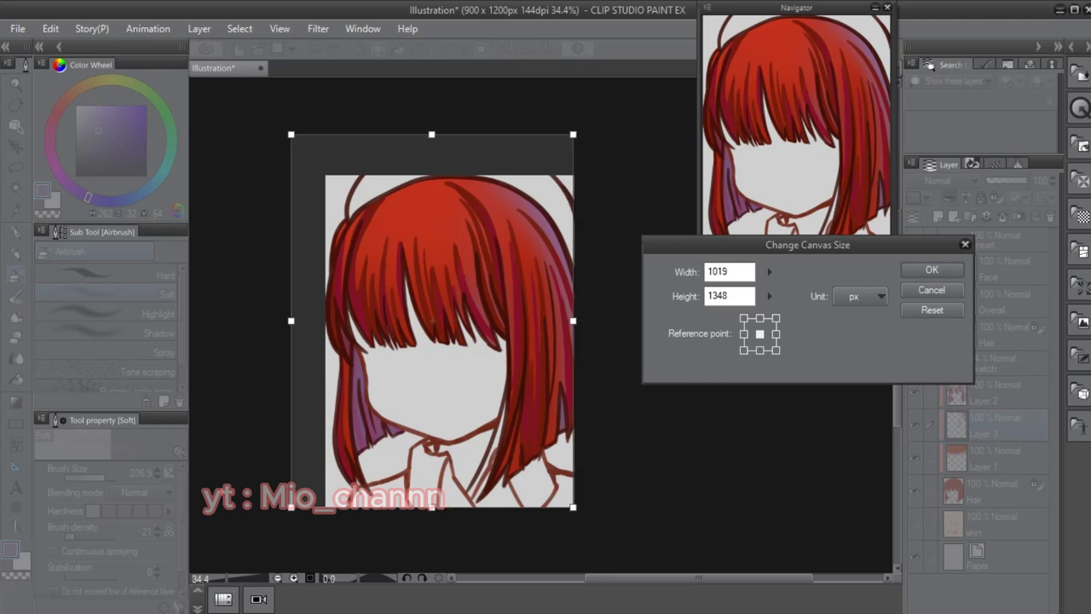
pyautogui.scroll(10, 518, 307)
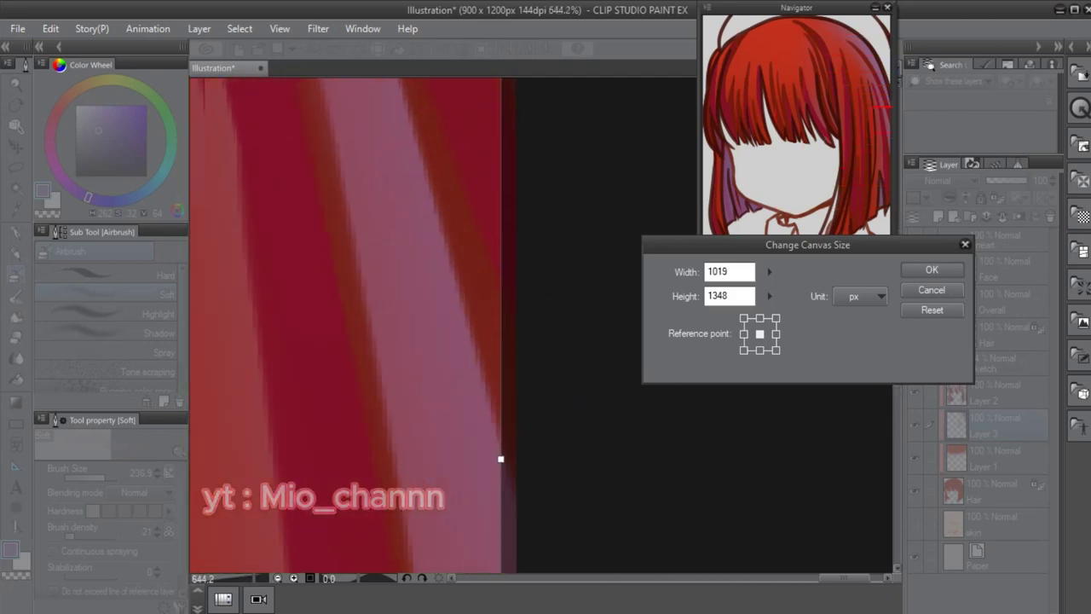
pyautogui.scroll(2, 501, 458)
pyautogui.moveTo(500, 458); pyautogui.dragTo(516, 492)
pyautogui.scroll(-15, 516, 492)
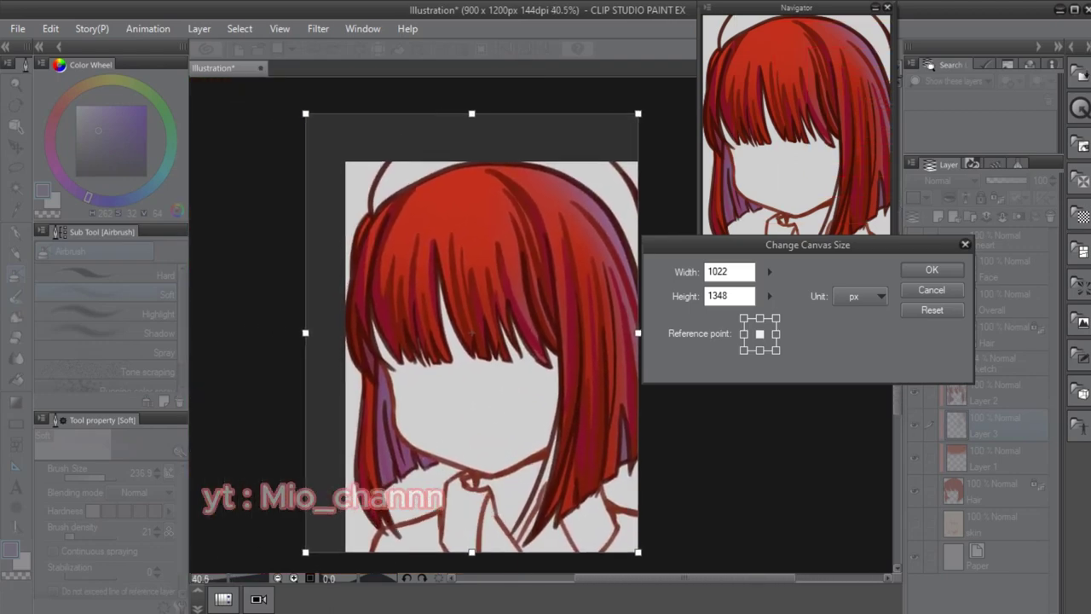
pyautogui.press('Return')
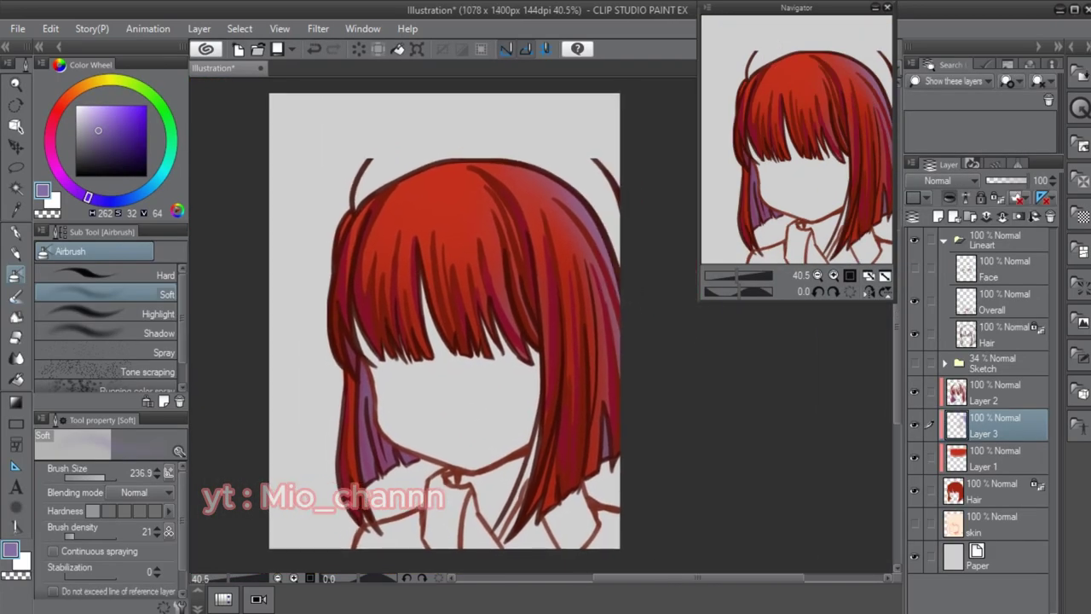
# - Show the Face lineart and complete the cut-off arc above the head on the Hair lineart in dark red (H 3, S 71, V 26)
pyautogui.click(993, 334)
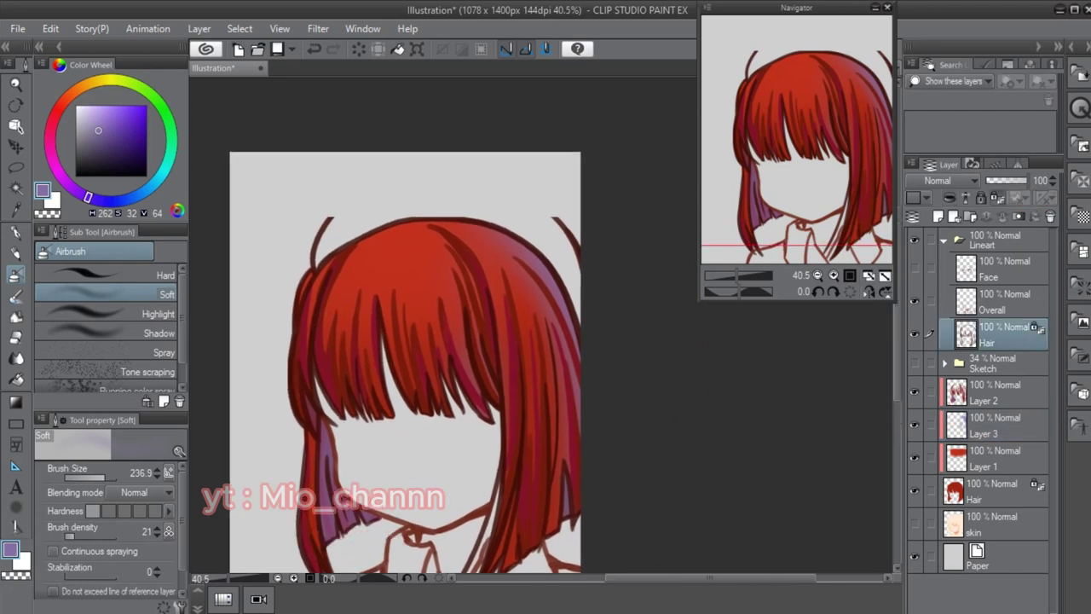
pyautogui.click(913, 268)
pyautogui.press('i')
pyautogui.click(327, 227)
pyautogui.press('b')
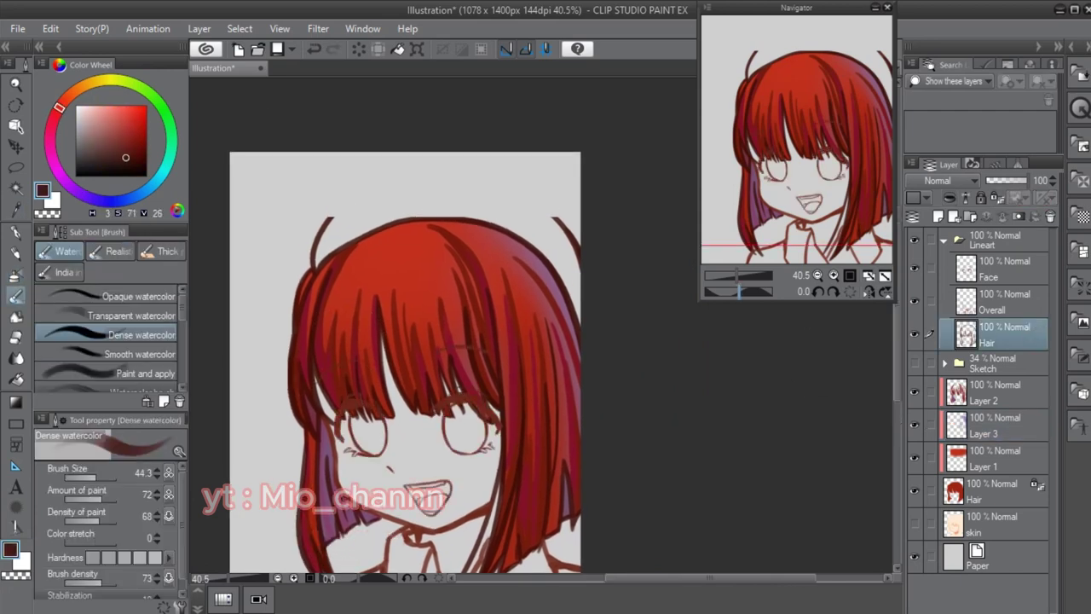
pyautogui.moveTo(374, 189)
pyautogui.mouseDown()
pyautogui.moveTo(426, 175)
pyautogui.moveTo(494, 192)
pyautogui.mouseUp()
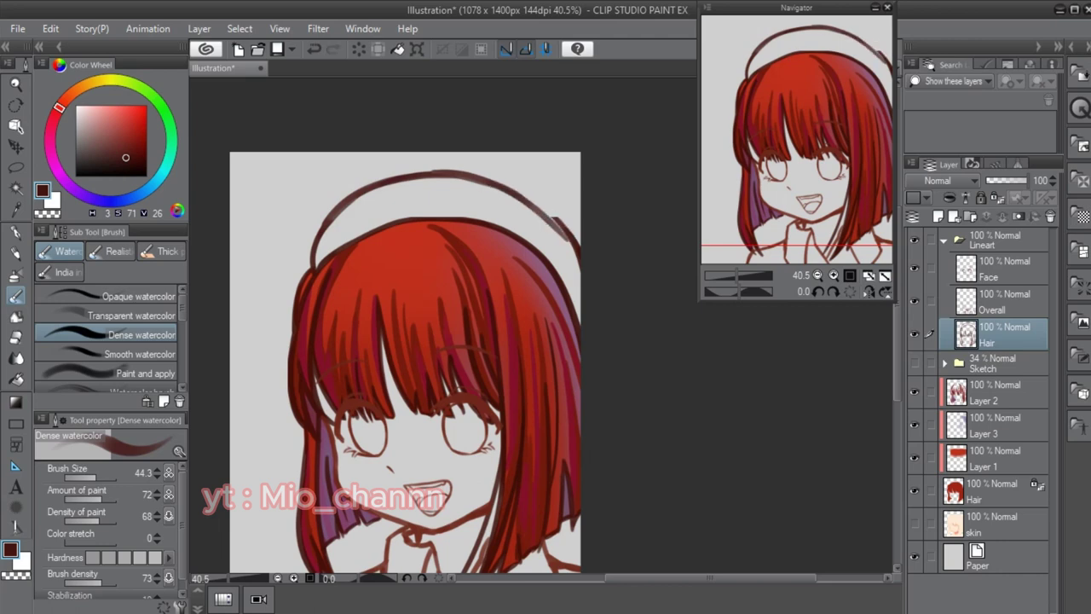
pyautogui.hotkey('ctrl', 'z')
pyautogui.moveTo(382, 182); pyautogui.dragTo(563, 229)
pyautogui.hotkey('ctrl', 'z')
pyautogui.moveTo(417, 174)
pyautogui.mouseDown()
pyautogui.moveTo(488, 178)
pyautogui.moveTo(588, 269)
pyautogui.moveTo(474, 182)
pyautogui.mouseUp()
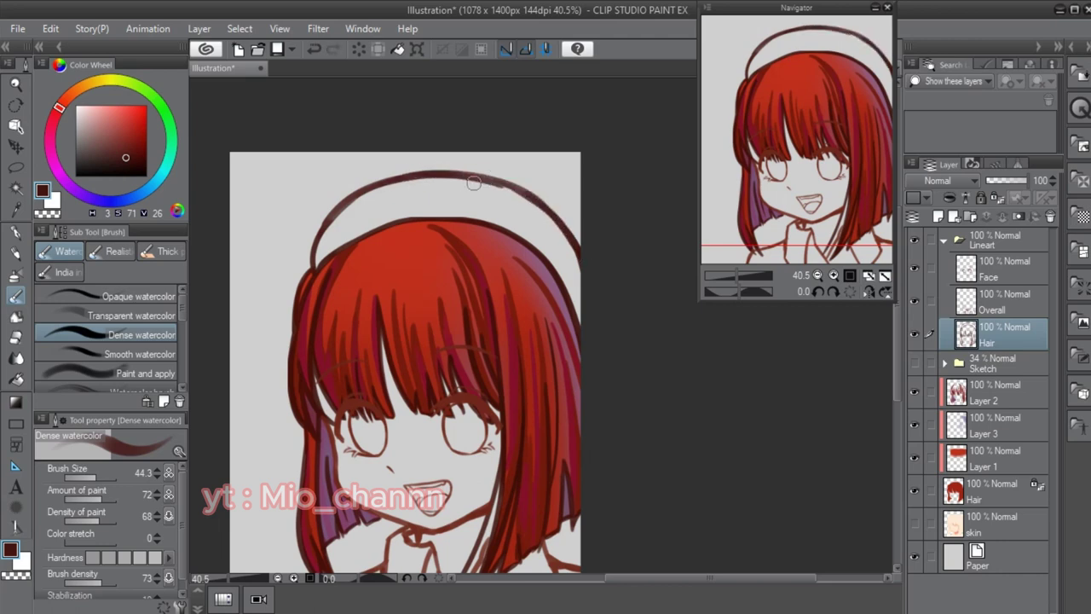
# - Show the skin layer and paint peach strands (H 13, S 50, V 97) into the central bangs on Layer 2, amount of paint 63
pyautogui.moveTo(655, 417); pyautogui.dragTo(642, 402)
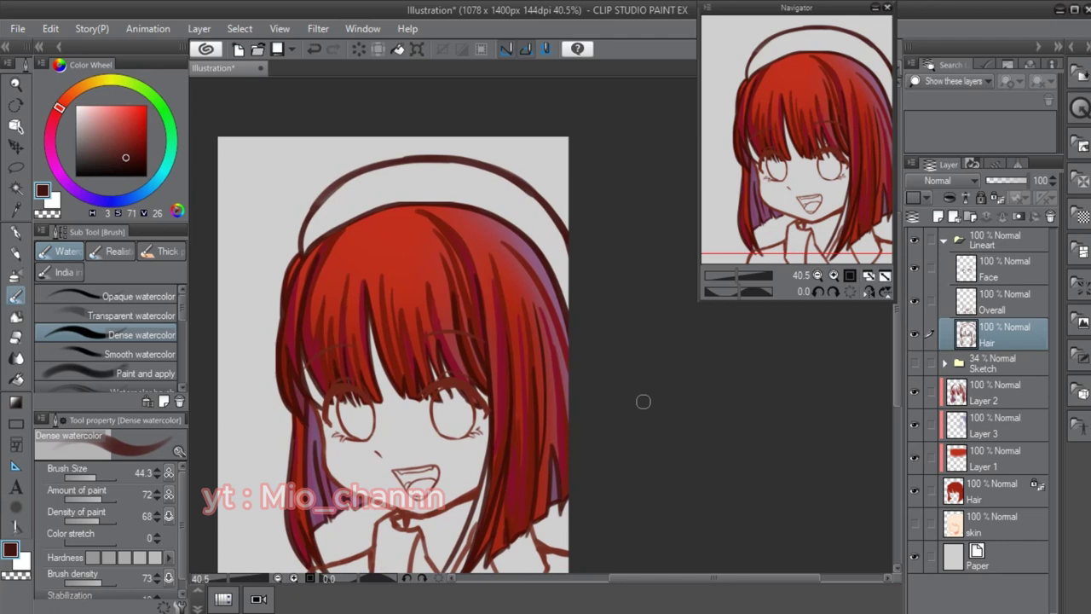
pyautogui.moveTo(643, 402)
pyautogui.mouseDown()
pyautogui.moveTo(661, 387)
pyautogui.moveTo(691, 401)
pyautogui.mouseUp()
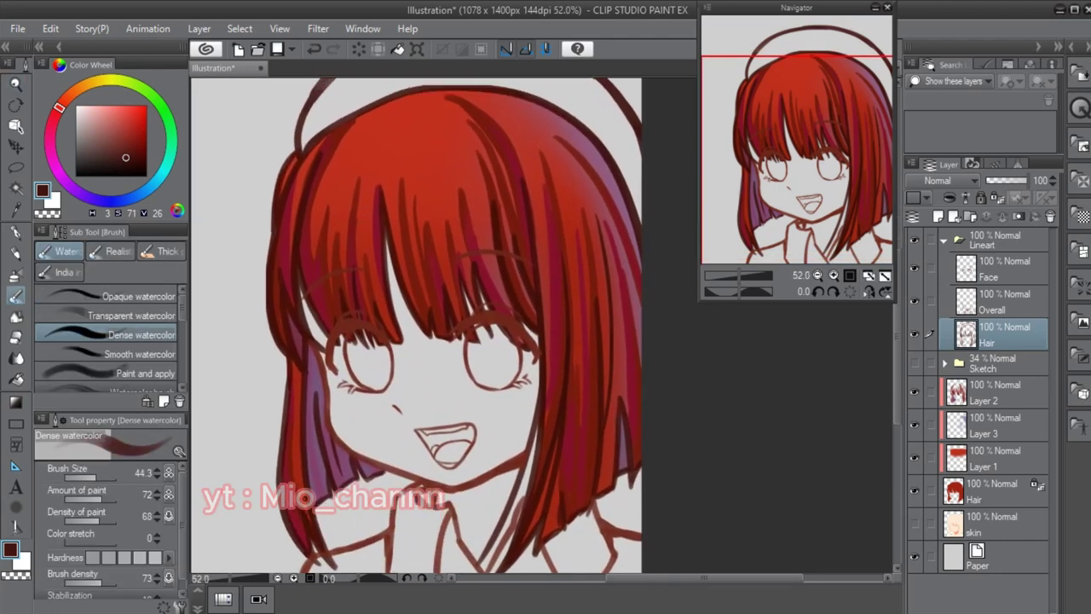
pyautogui.click(943, 241)
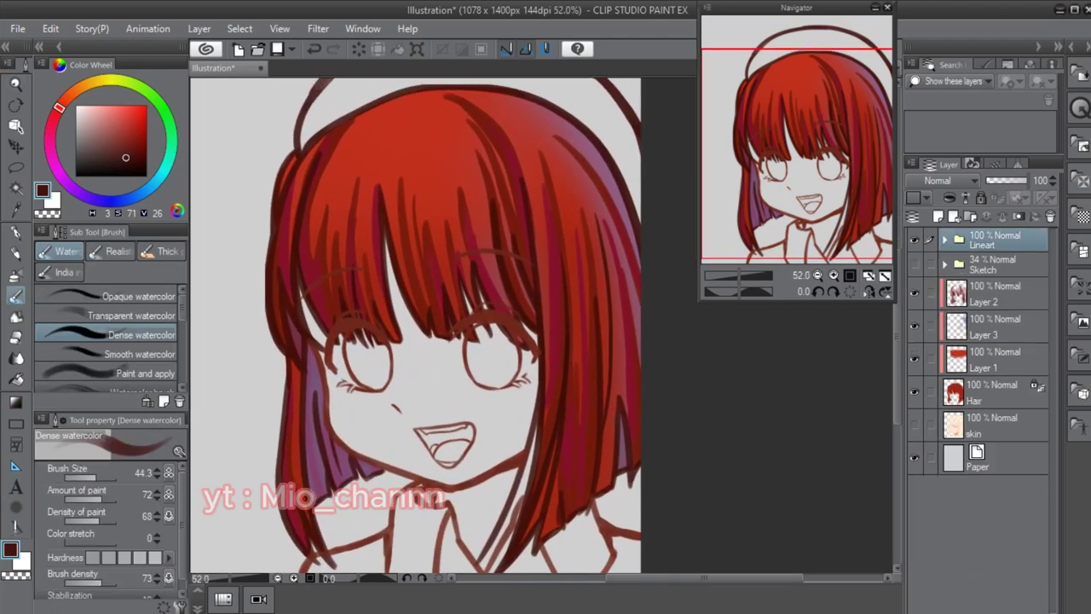
pyautogui.click(993, 359)
pyautogui.click(993, 326)
pyautogui.click(993, 293)
pyautogui.moveTo(418, 324); pyautogui.dragTo(432, 375)
pyautogui.click(79, 87)
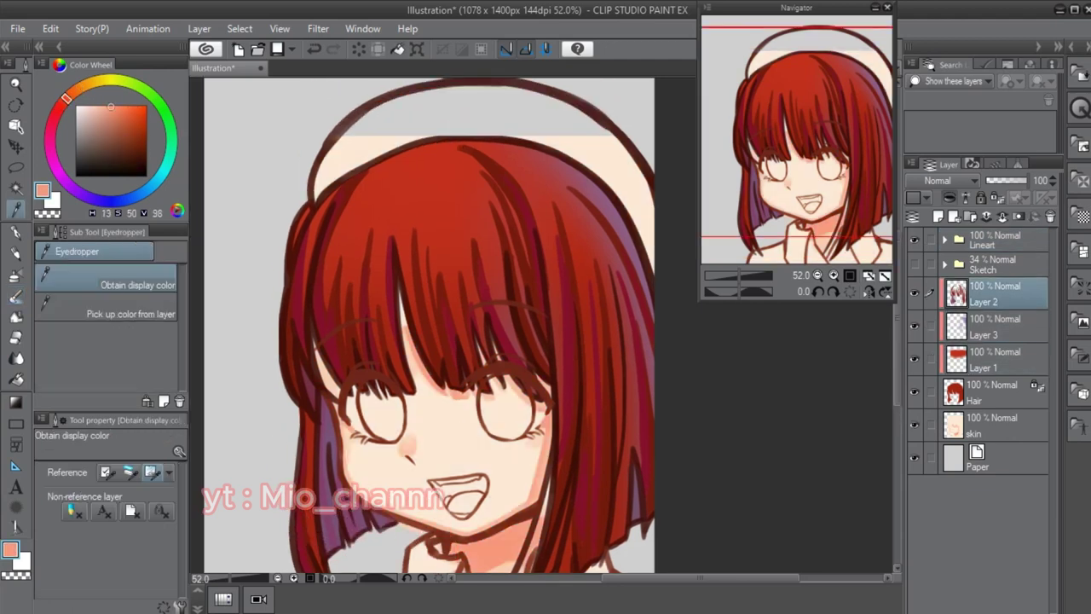
pyautogui.keyDown('alt'); pyautogui.click(466, 418); pyautogui.keyUp('alt')
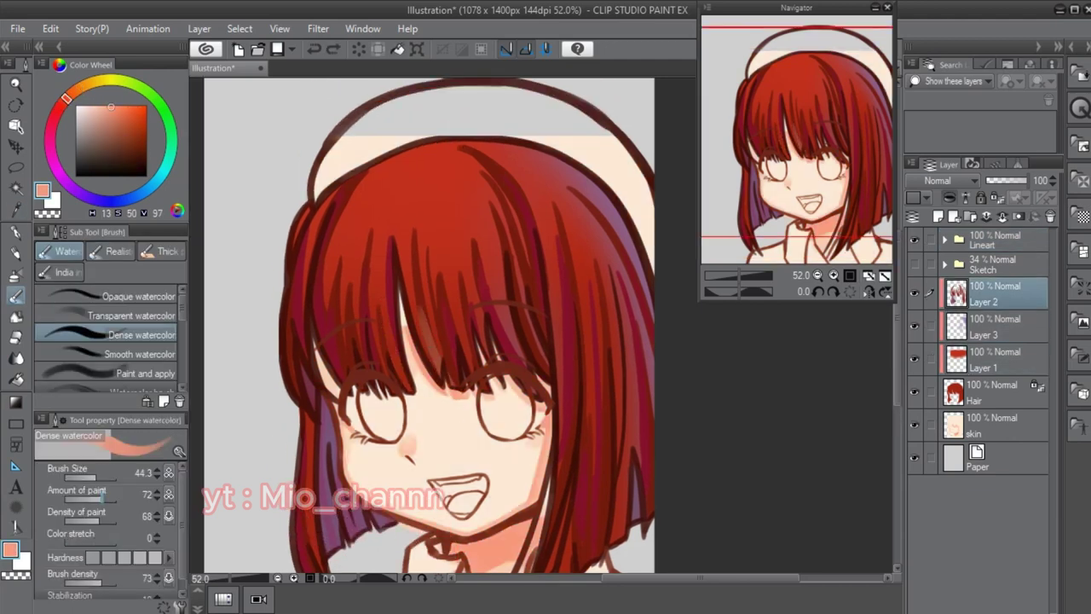
pyautogui.moveTo(418, 300); pyautogui.dragTo(439, 382)
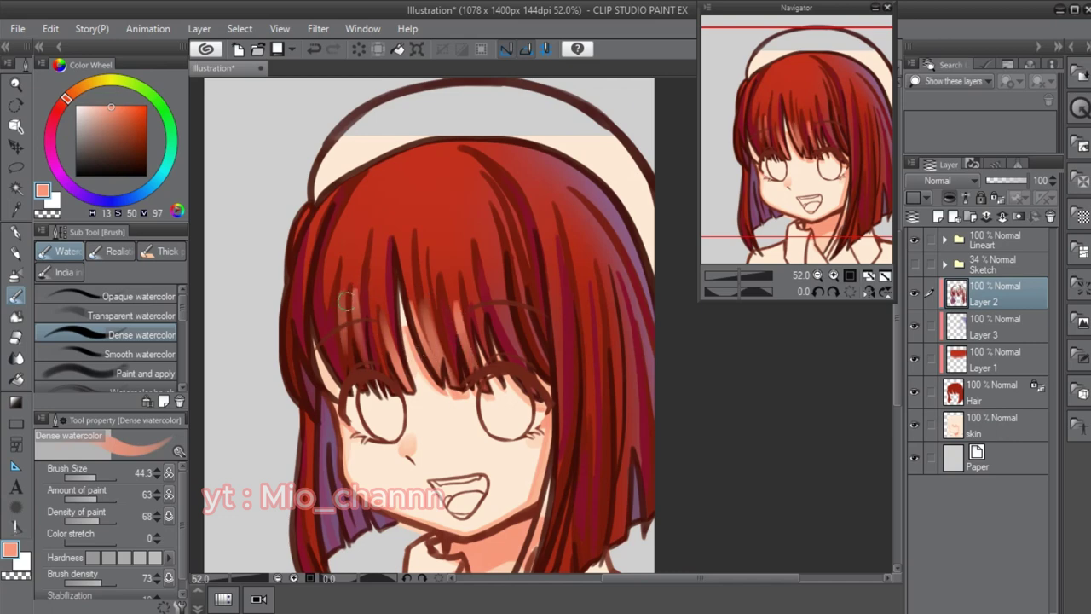
pyautogui.moveTo(456, 252)
pyautogui.mouseDown()
pyautogui.moveTo(455, 338)
pyautogui.moveTo(470, 370)
pyautogui.mouseUp()
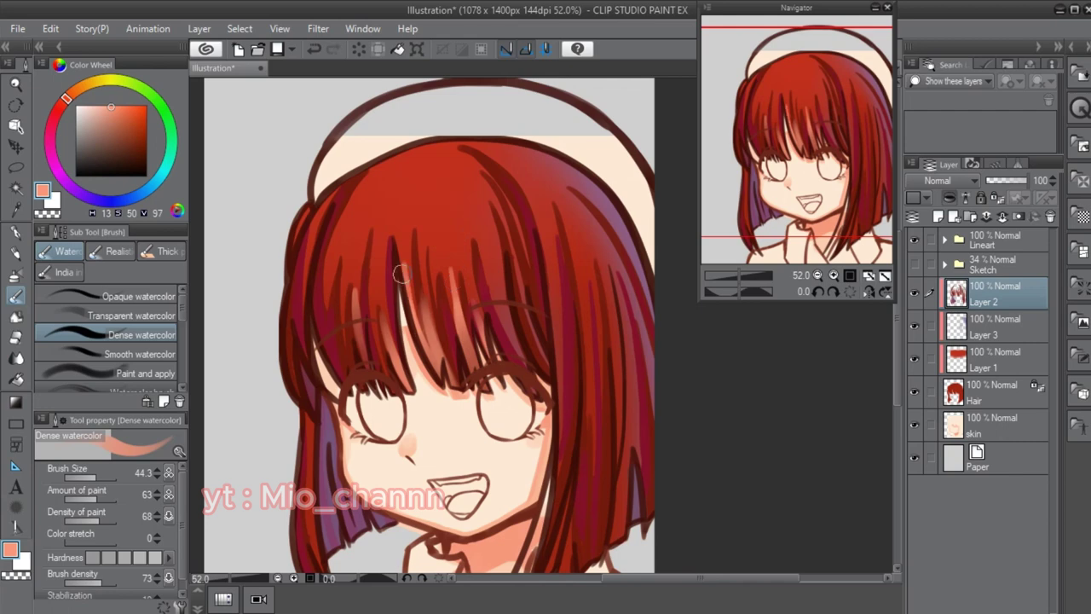
# - Add peach strands along the face-side edge of the wide side lock and through the remaining bangs at brush size 44.3
pyautogui.moveTo(571, 392); pyautogui.dragTo(545, 320)
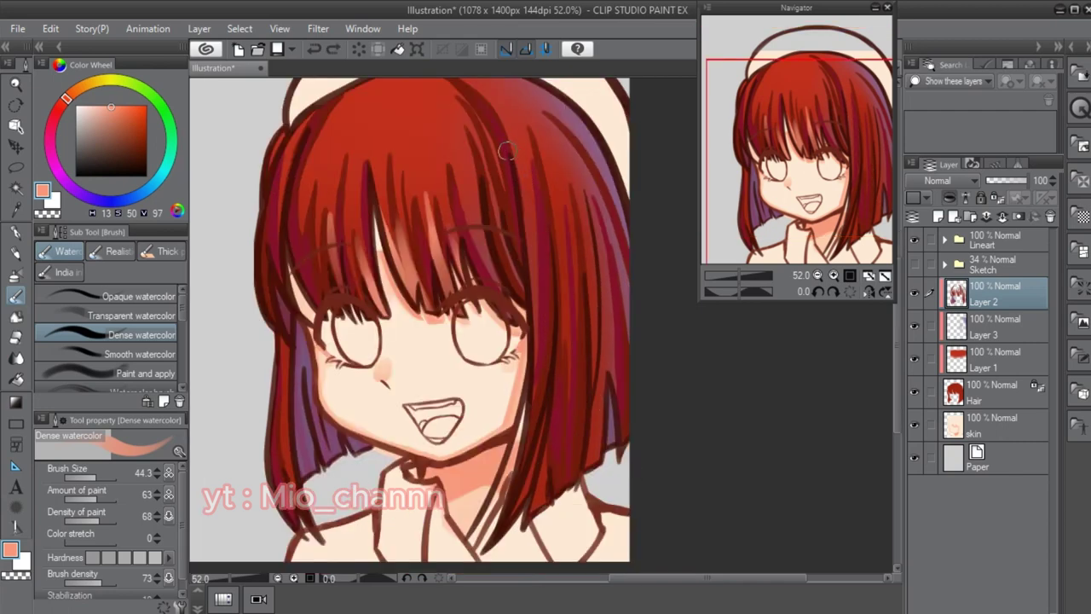
pyautogui.moveTo(512, 156); pyautogui.dragTo(526, 276)
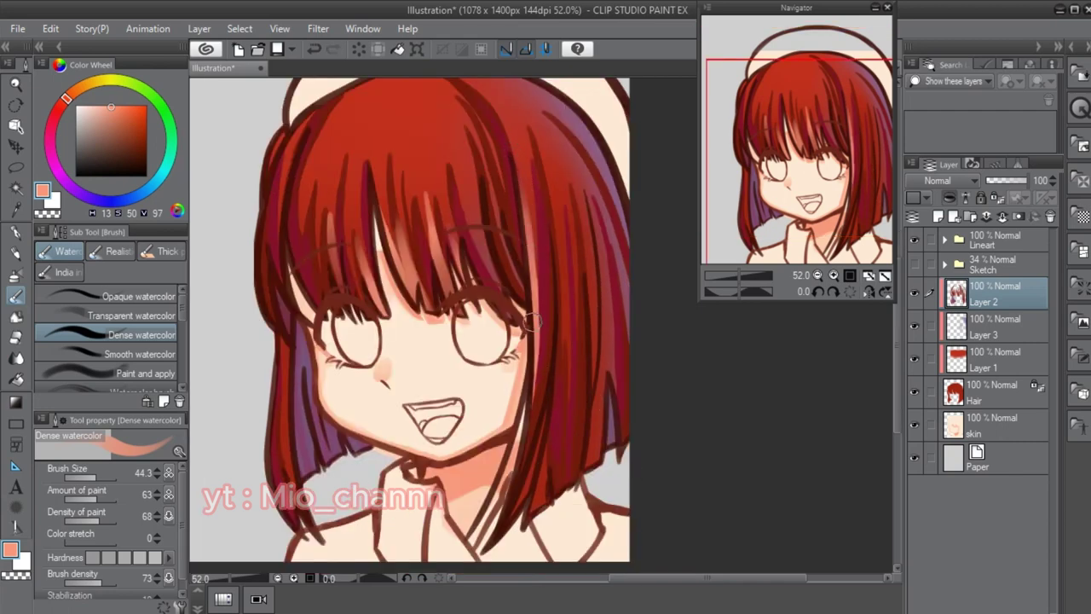
pyautogui.moveTo(528, 319); pyautogui.dragTo(627, 349)
pyautogui.moveTo(416, 141); pyautogui.dragTo(390, 247)
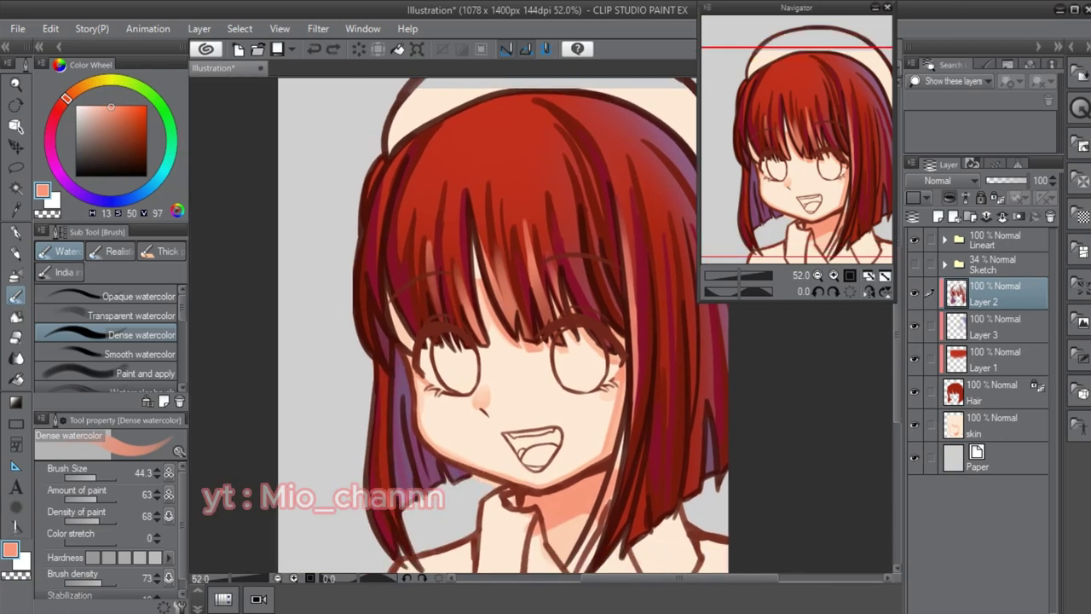
pyautogui.moveTo(391, 373); pyautogui.dragTo(357, 387)
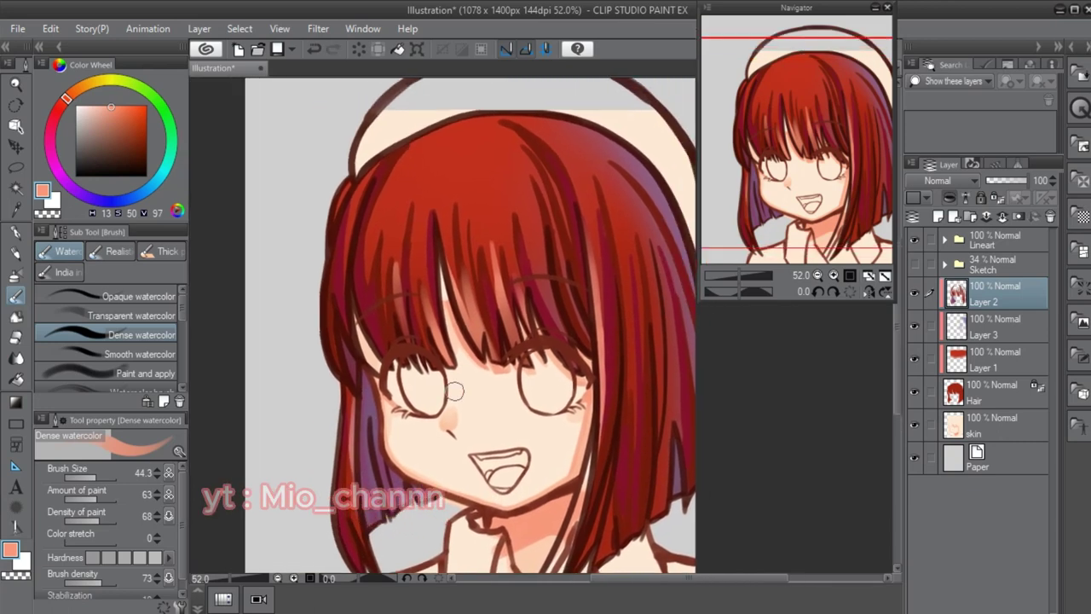
pyautogui.moveTo(532, 349)
pyautogui.mouseDown()
pyautogui.moveTo(513, 351)
pyautogui.moveTo(546, 486)
pyautogui.mouseUp()
# - Tint the Hair lineart over the bangs and narrow side lock in peach with the Soft airbrush at size 174.7
pyautogui.press('b')
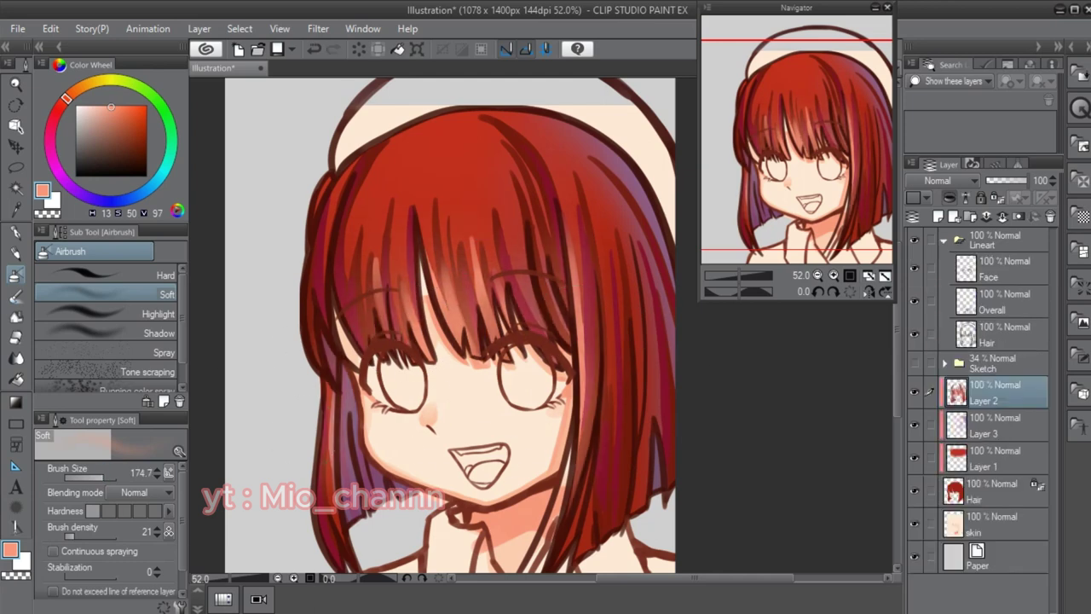
pyautogui.keyDown('ctrl'); pyautogui.keyDown('shift'); pyautogui.click(392, 388); pyautogui.keyUp('shift'); pyautogui.keyUp('ctrl')
pyautogui.moveTo(423, 256)
pyautogui.mouseDown()
pyautogui.moveTo(377, 343)
pyautogui.moveTo(464, 368)
pyautogui.moveTo(445, 321)
pyautogui.mouseUp()
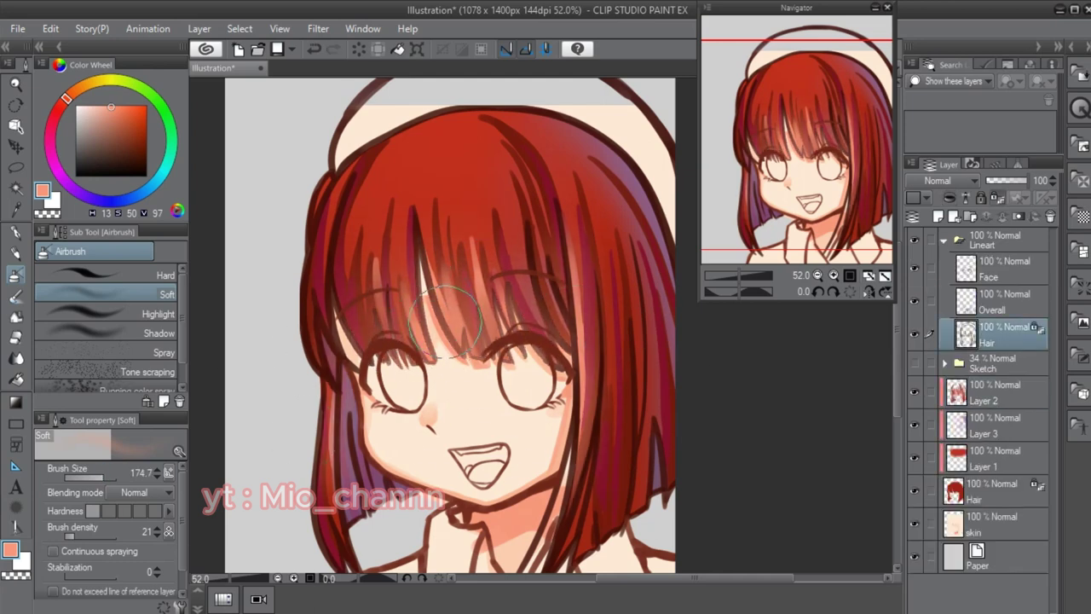
pyautogui.moveTo(327, 290)
pyautogui.mouseDown()
pyautogui.moveTo(359, 370)
pyautogui.moveTo(386, 396)
pyautogui.mouseUp()
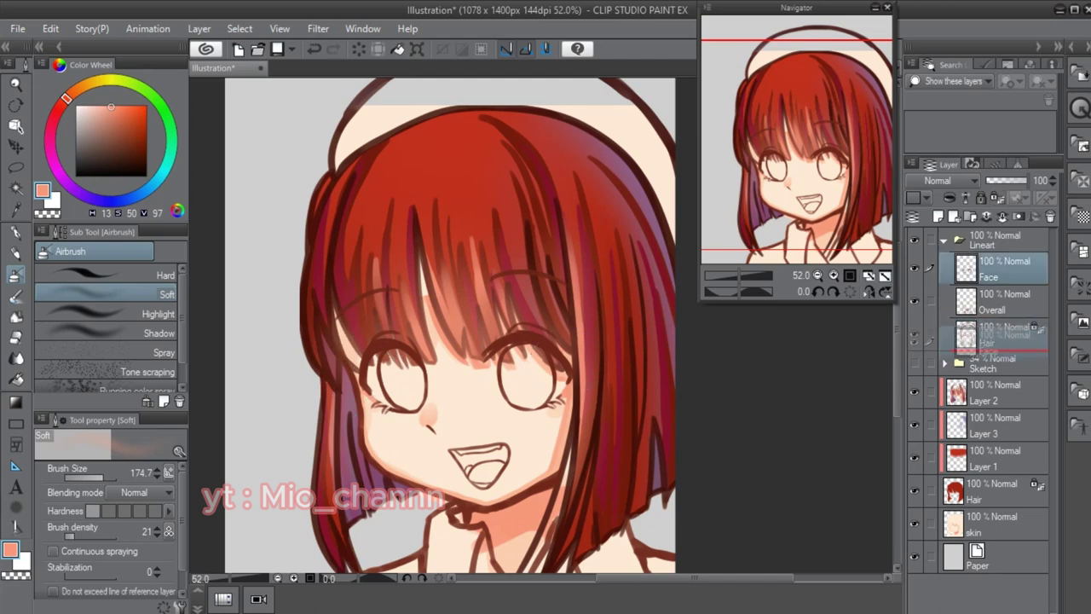
# - Group the hair colouring layers in a folder named Hair and hide the Face lineart
pyautogui.click(997, 269)
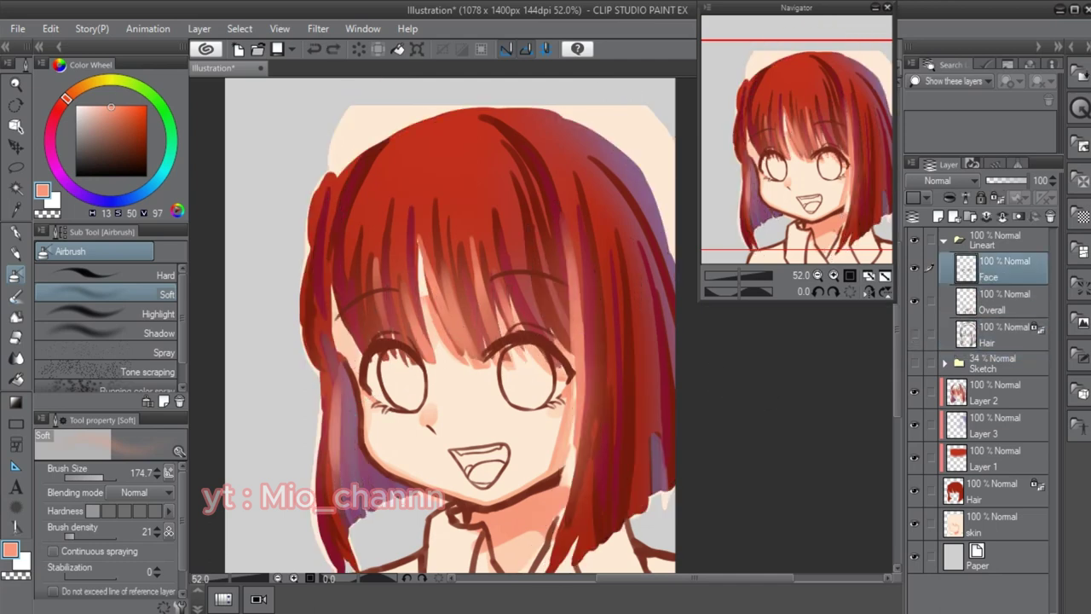
pyautogui.write('Hair')
pyautogui.press('Return')
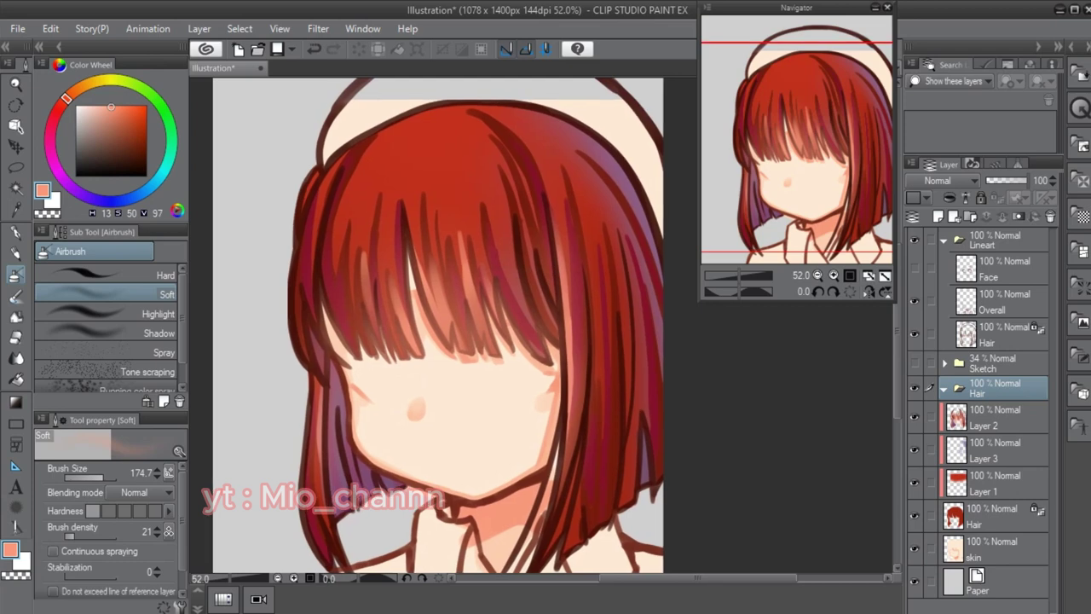
# - Draw thin light-red highlight strands (H 2, S 55, V 100) down the wide side lock on Layer 2 with the G-pen at size 20.7
pyautogui.scroll(2, 448, 324)
pyautogui.press('p')
pyautogui.click(997, 451)
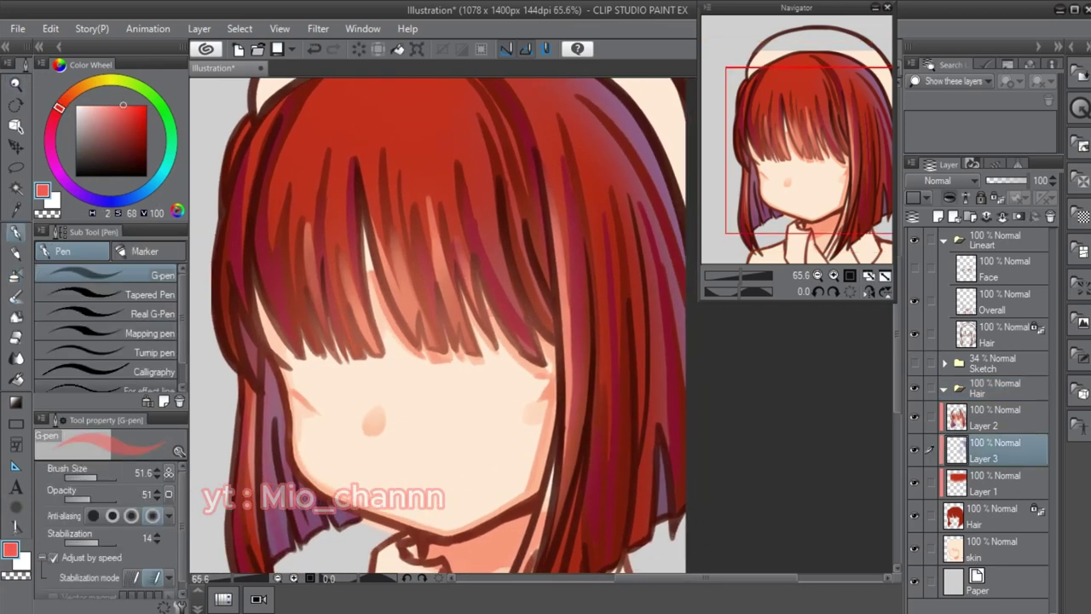
pyautogui.click(998, 417)
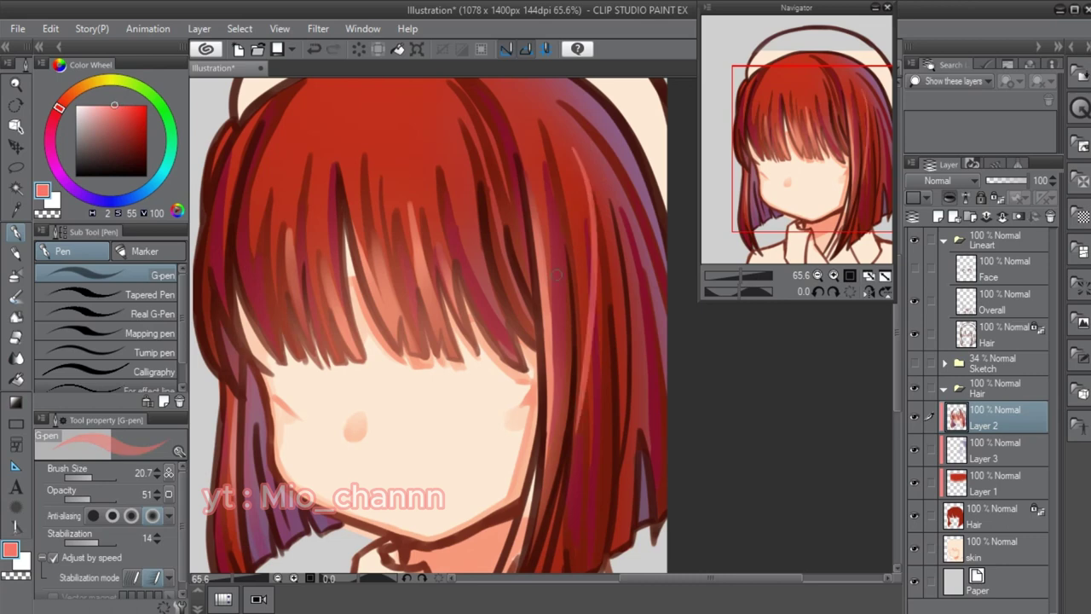
pyautogui.scroll(-2, 526, 362)
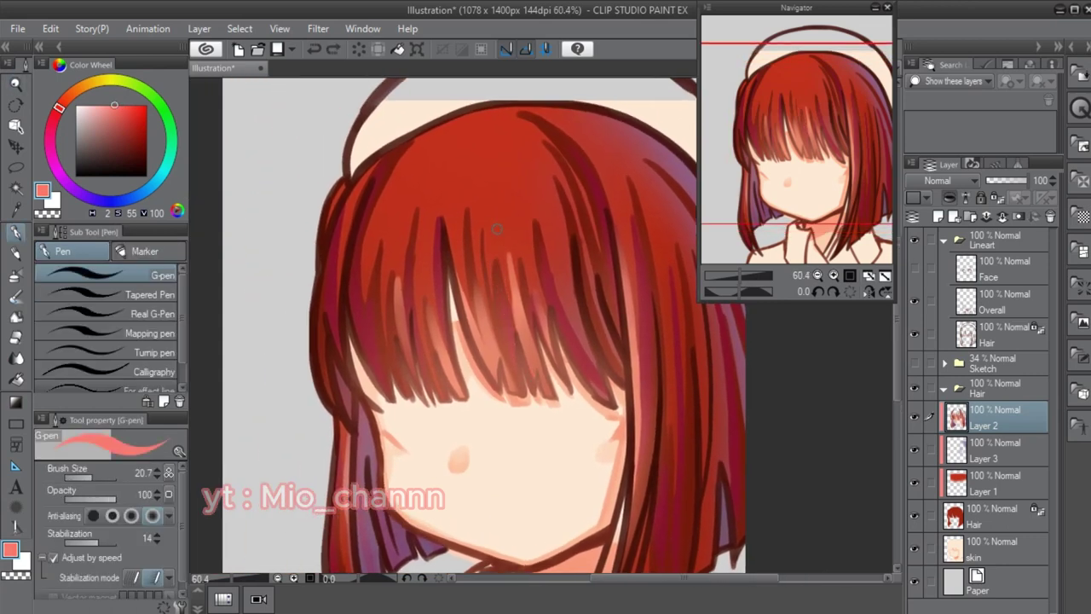
# - Cover the hair in red (H 2, S 100, V 70) at brush size 236.9 on a new clipped Multiply layer at 38% opacity
pyautogui.hotkey('ctrl', 'shift', 'n')
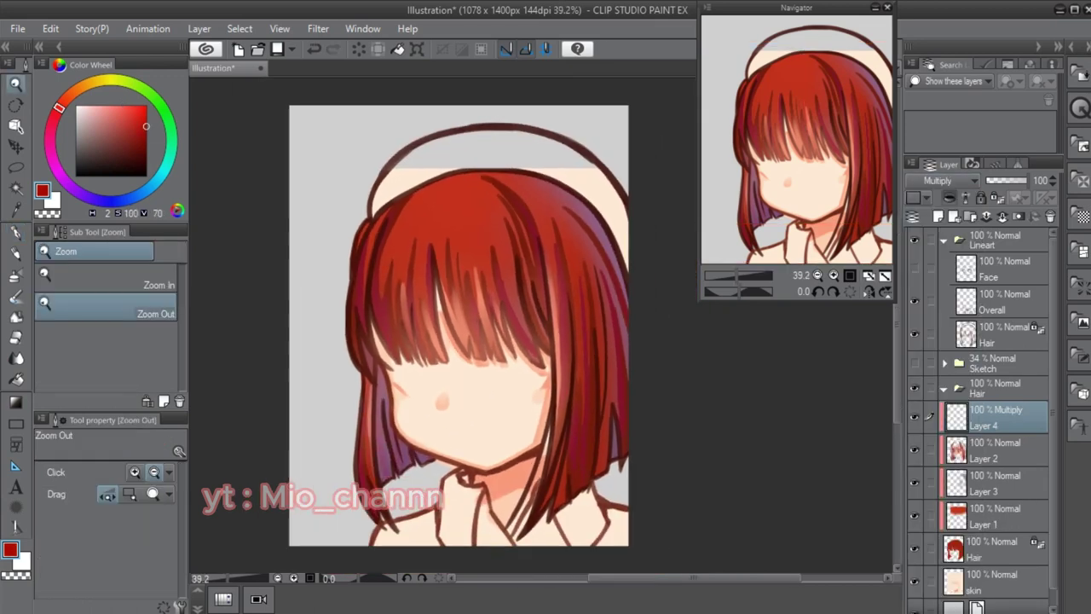
pyautogui.scroll(-3, 450, 414)
pyautogui.moveTo(375, 358)
pyautogui.mouseDown()
pyautogui.moveTo(429, 150)
pyautogui.moveTo(588, 281)
pyautogui.moveTo(631, 383)
pyautogui.mouseUp()
pyautogui.moveTo(1026, 179)
pyautogui.mouseDown()
pyautogui.moveTo(989, 180)
pyautogui.moveTo(1027, 180)
pyautogui.mouseUp()
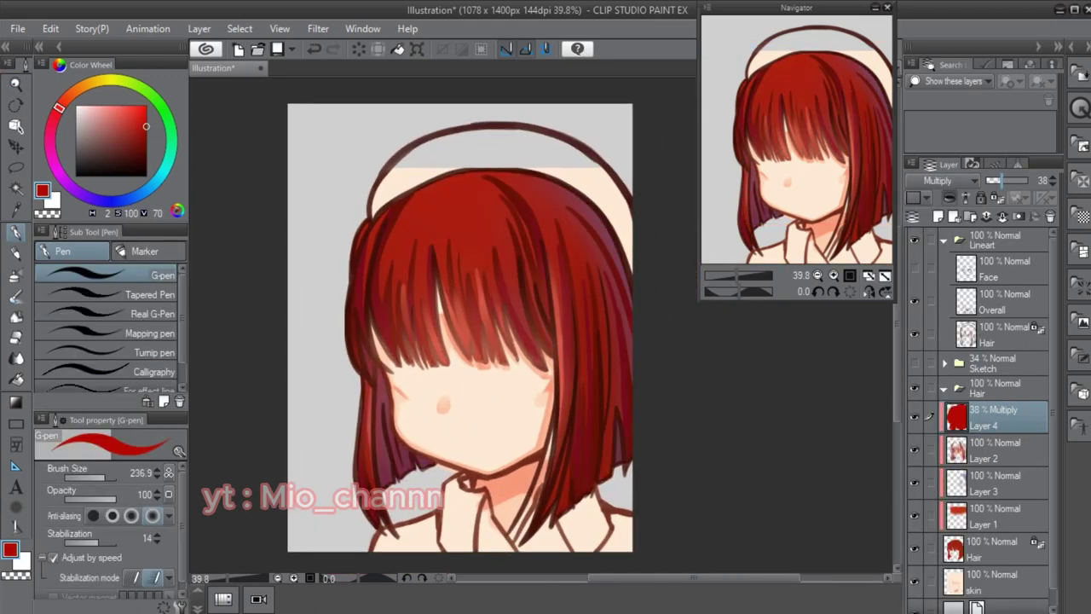
# - Try the Darken blending mode on the red overlay layer, settling on Multiply at 42% opacity
pyautogui.click(950, 180)
pyautogui.click(938, 219)
pyautogui.click(950, 180)
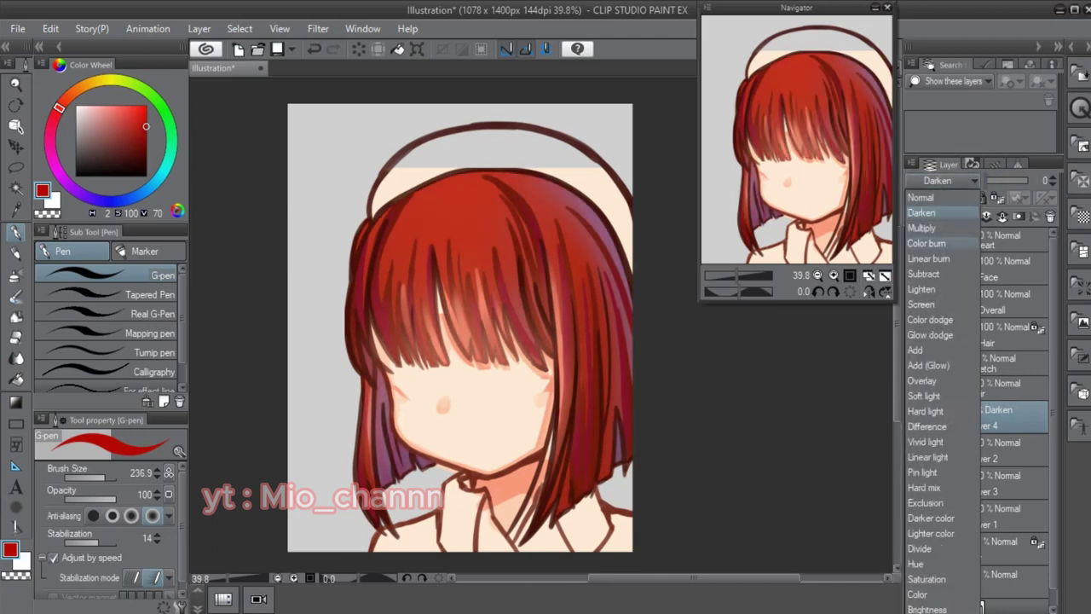
pyautogui.click(938, 213)
pyautogui.moveTo(989, 180); pyautogui.dragTo(1014, 179)
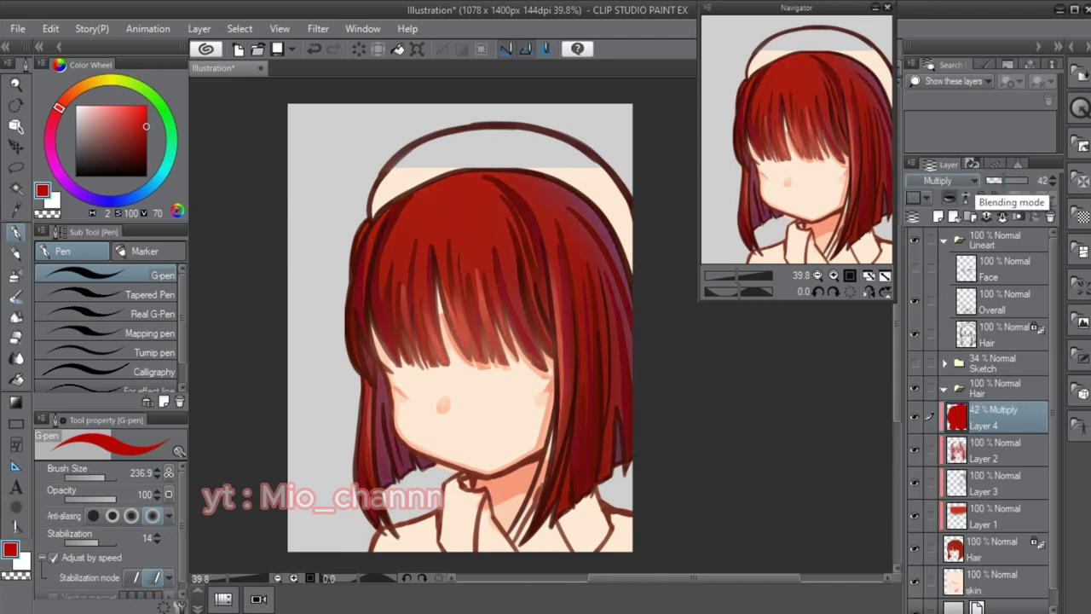
# - Ready the Soft eraser at brush size 81.6 for the red Multiply layer
pyautogui.scroll(1, 950, 180)
pyautogui.press('e')
pyautogui.click(111, 294)
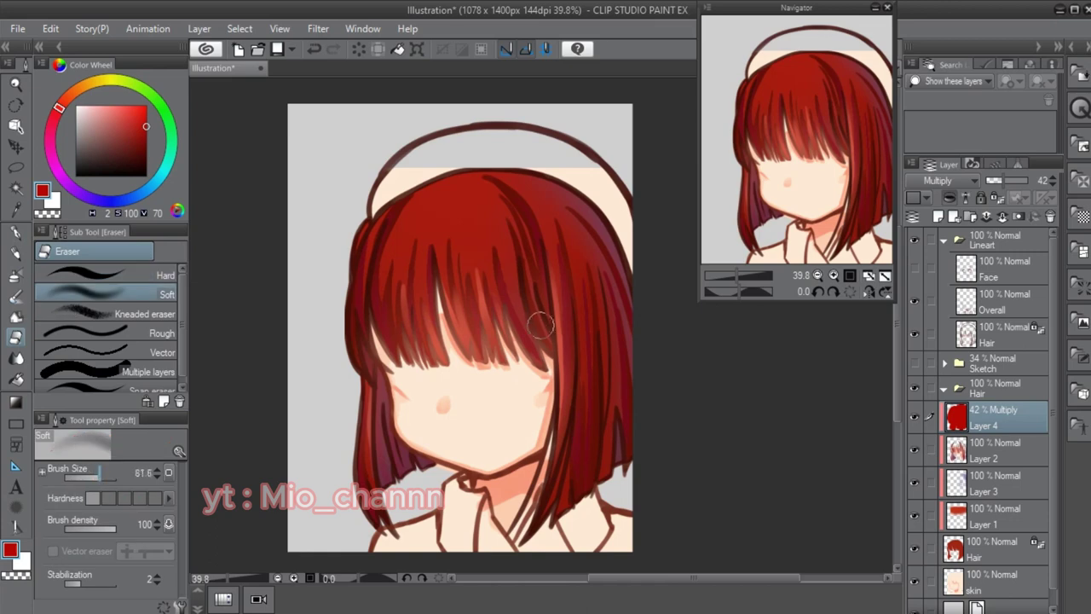
# - Lighten parts of the 42% Multiply layer over the hair with the Soft eraser and collapse the Hair folder
pyautogui.moveTo(585, 428)
pyautogui.mouseDown()
pyautogui.moveTo(614, 290)
pyautogui.moveTo(589, 401)
pyautogui.mouseUp()
pyautogui.moveTo(438, 158); pyautogui.dragTo(426, 203)
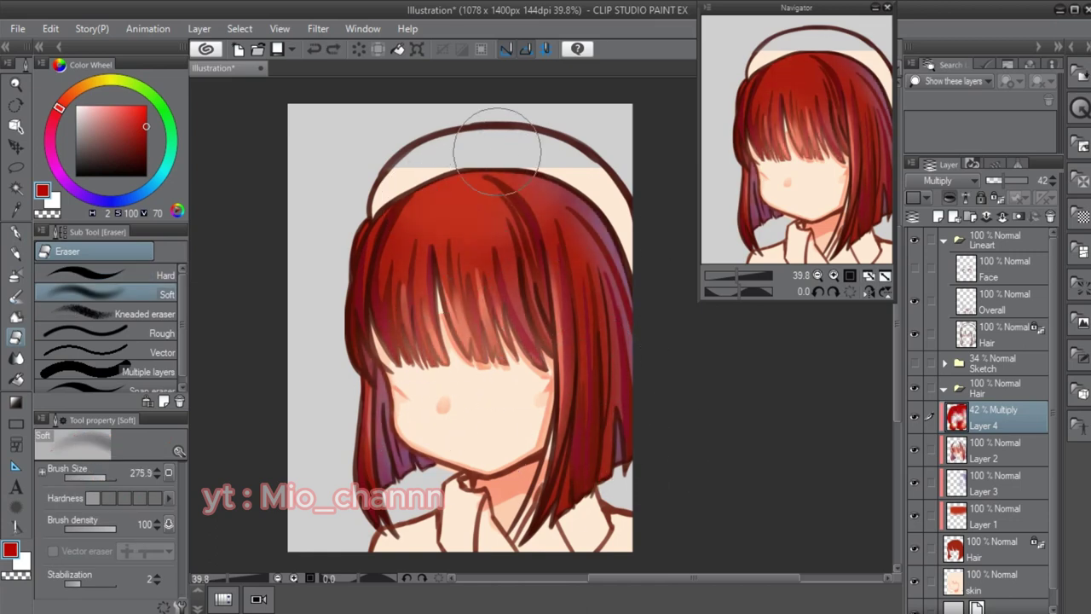
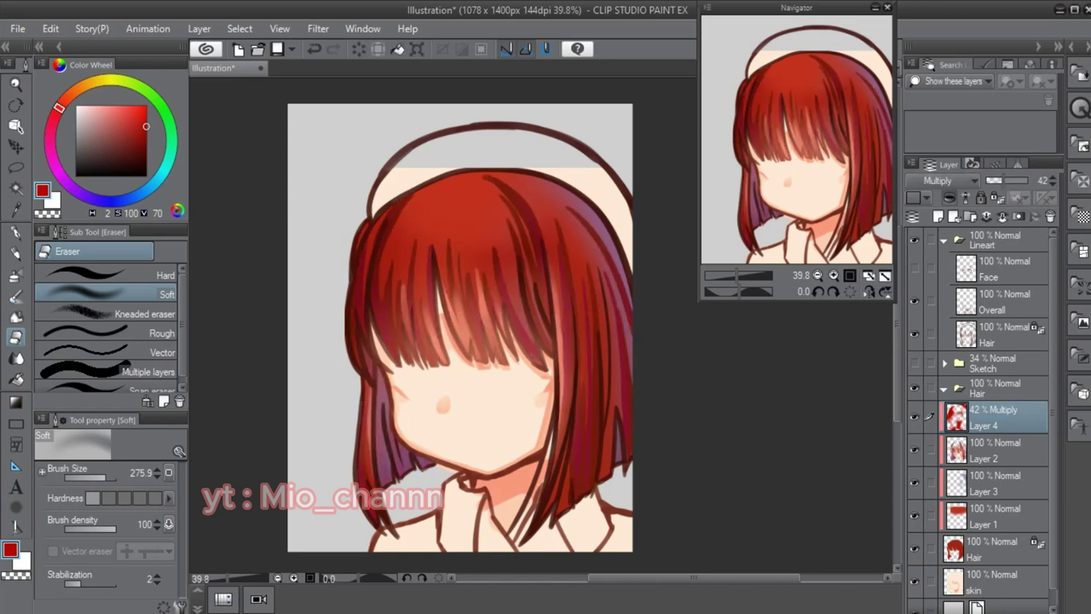
pyautogui.scroll(-1, 460, 323)
pyautogui.keyDown('shift'); pyautogui.click(993, 483); pyautogui.keyUp('shift')
pyautogui.hotkey('shift', 'alt', 'e')
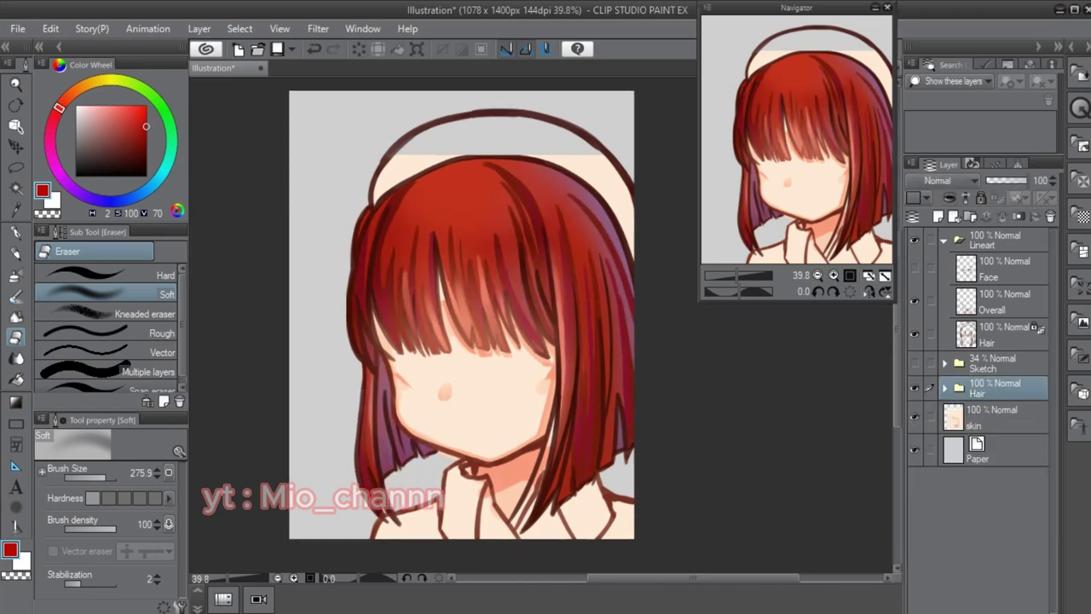
# - On the skin layer, paint the unfilled area inside the hat outline with the sampled light skin colour using the G-pen
pyautogui.click(993, 418)
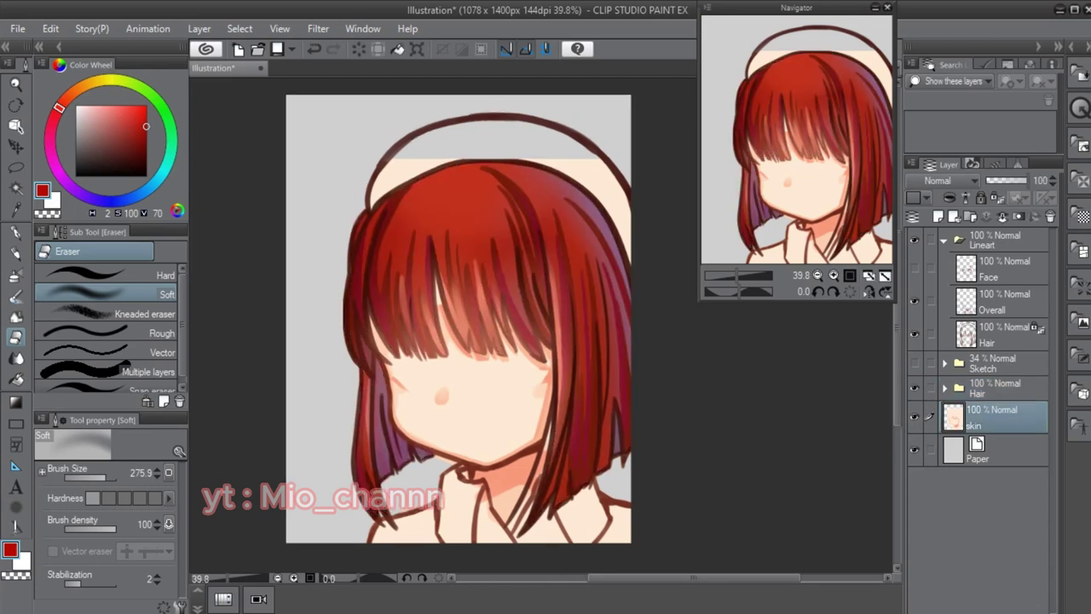
pyautogui.hscroll(1, 452, 319)
pyautogui.click(111, 275)
pyautogui.keyDown('alt'); pyautogui.click(599, 218); pyautogui.keyUp('alt')
pyautogui.press('p')
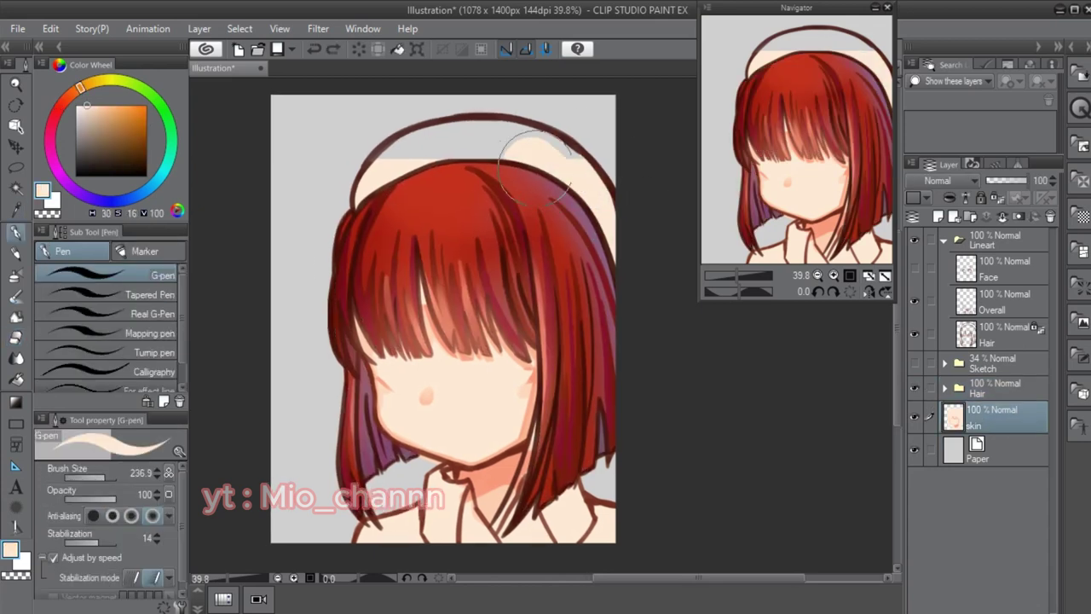
pyautogui.moveTo(580, 141)
pyautogui.mouseDown()
pyautogui.moveTo(494, 136)
pyautogui.moveTo(375, 187)
pyautogui.mouseUp()
pyautogui.hscroll(-1, 447, 320)
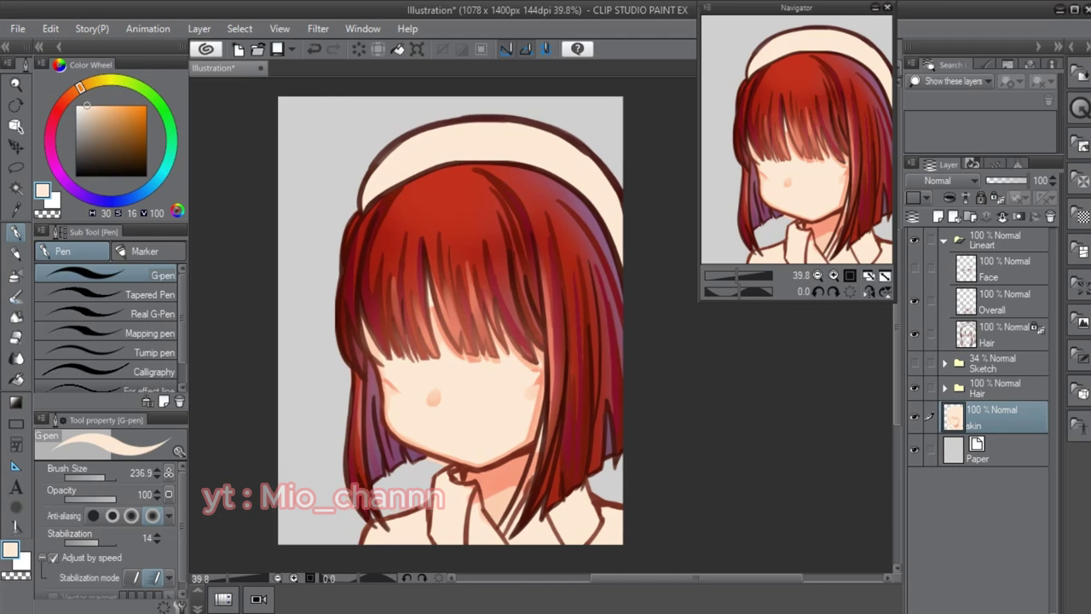
# - Paint the shirt collar white with the G-pen on a new layer and place that layer below the Hair folder
pyautogui.hotkey('ctrl', 'shift', 'n')
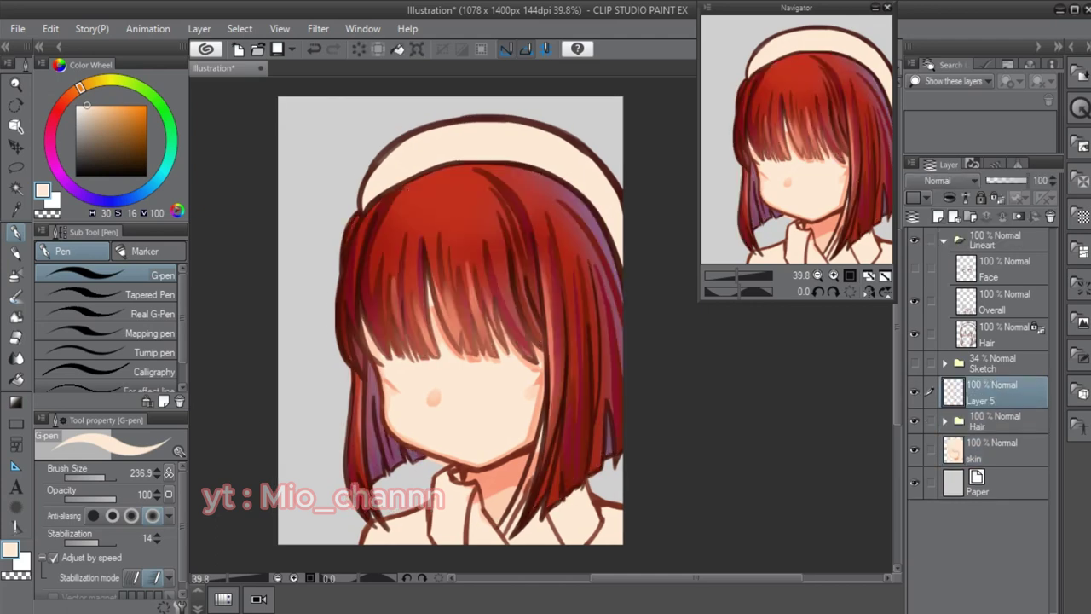
pyautogui.scroll(3, 247, 143)
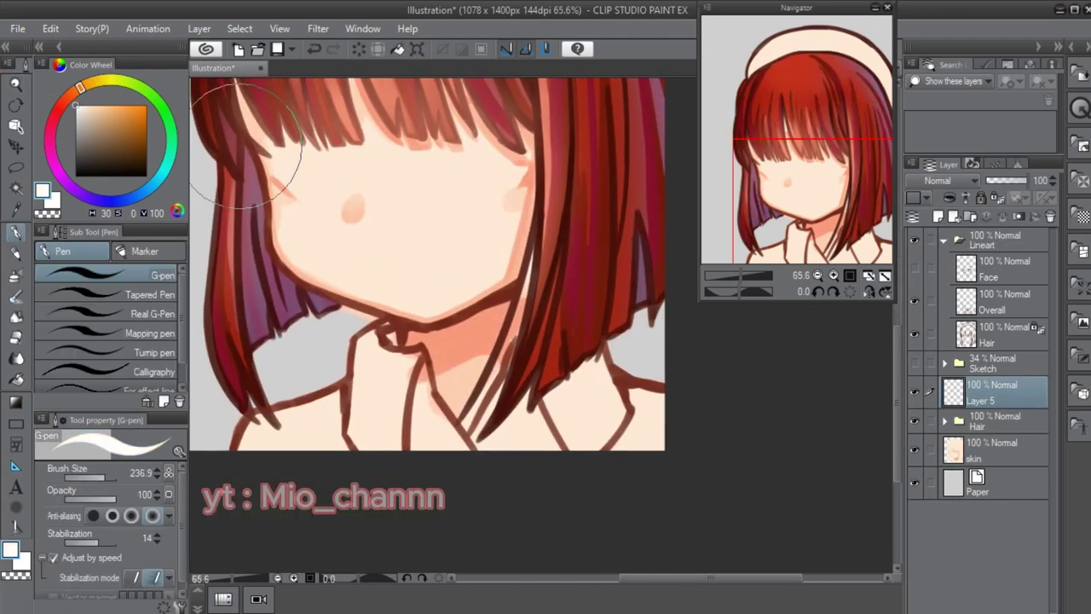
pyautogui.hotkey('ctrl', 'z')
pyautogui.moveTo(394, 415)
pyautogui.mouseDown()
pyautogui.moveTo(357, 438)
pyautogui.moveTo(364, 355)
pyautogui.moveTo(384, 330)
pyautogui.mouseUp()
pyautogui.moveTo(364, 397); pyautogui.dragTo(467, 457)
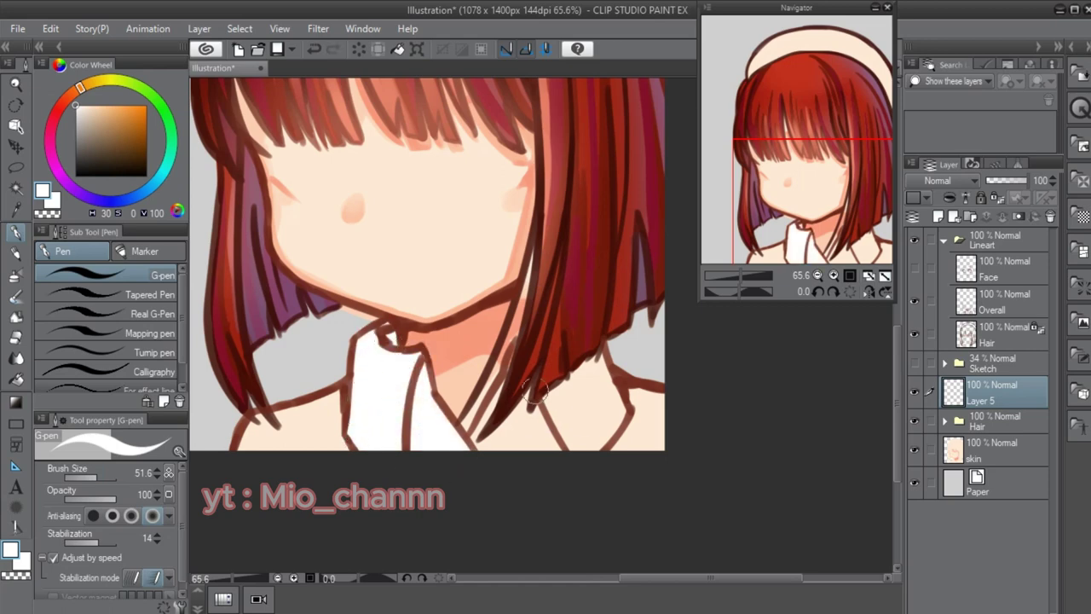
pyautogui.moveTo(532, 388)
pyautogui.mouseDown()
pyautogui.moveTo(550, 434)
pyautogui.moveTo(503, 385)
pyautogui.moveTo(484, 457)
pyautogui.moveTo(535, 457)
pyautogui.moveTo(588, 377)
pyautogui.moveTo(619, 408)
pyautogui.moveTo(585, 446)
pyautogui.mouseUp()
pyautogui.hotkey('ctrl', '[')
# - Paint the jacket on both shoulders in dark navy (H 252, S 85, V 30) with the G-pen
pyautogui.click(106, 201)
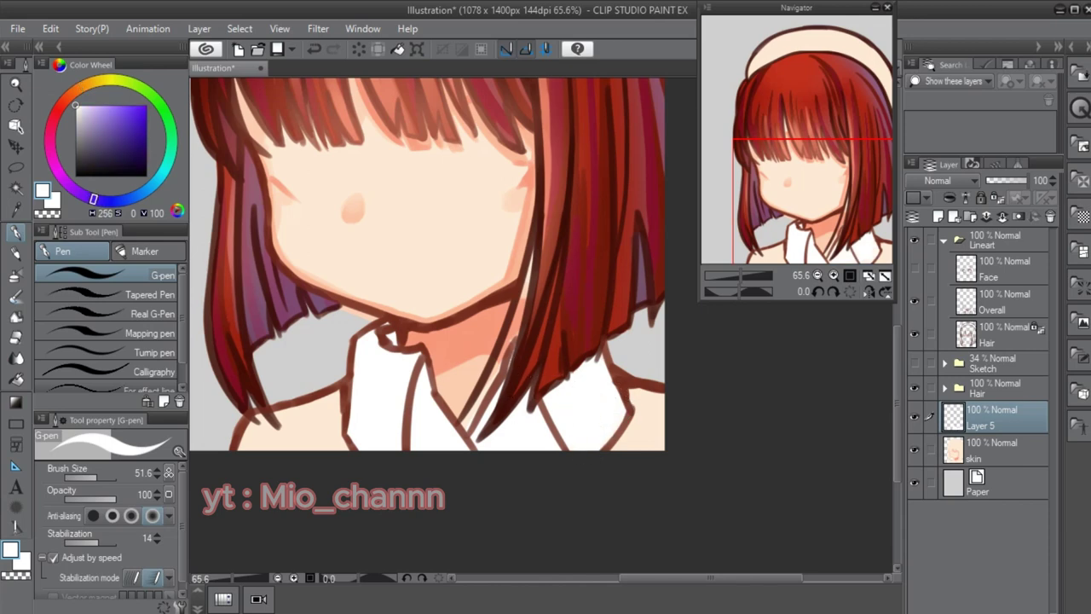
pyautogui.moveTo(110, 119); pyautogui.dragTo(139, 145)
pyautogui.moveTo(324, 401)
pyautogui.mouseDown()
pyautogui.moveTo(318, 443)
pyautogui.moveTo(337, 398)
pyautogui.moveTo(264, 422)
pyautogui.moveTo(253, 452)
pyautogui.mouseUp()
pyautogui.hotkey('ctrl', 'z')
pyautogui.hotkey('ctrl', 'z')
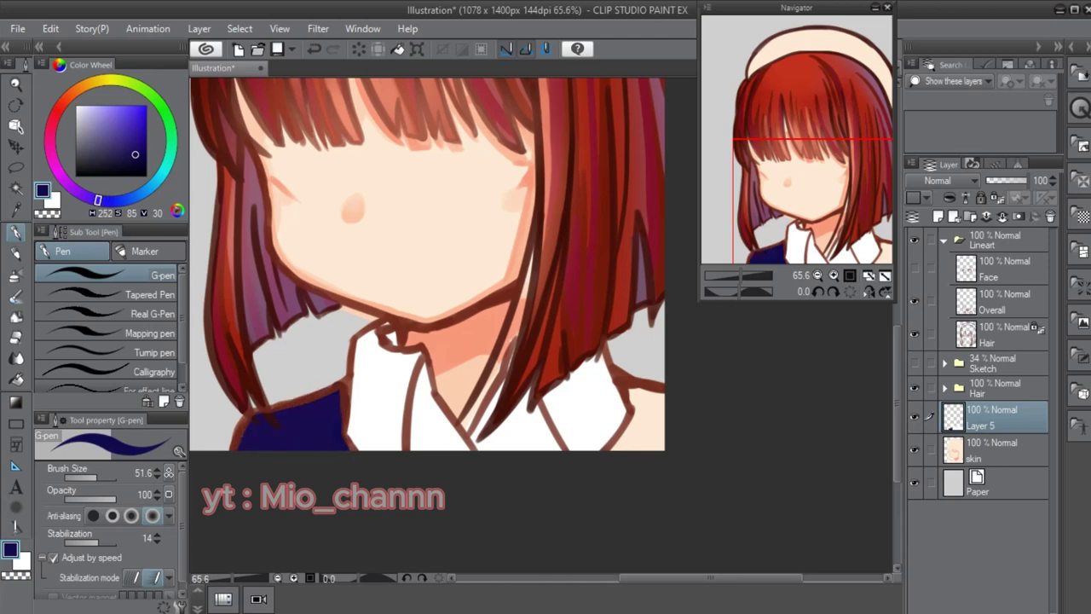
pyautogui.moveTo(597, 380)
pyautogui.mouseDown()
pyautogui.moveTo(554, 443)
pyautogui.moveTo(571, 409)
pyautogui.moveTo(600, 443)
pyautogui.moveTo(579, 388)
pyautogui.mouseUp()
pyautogui.moveTo(512, 341); pyautogui.dragTo(545, 441)
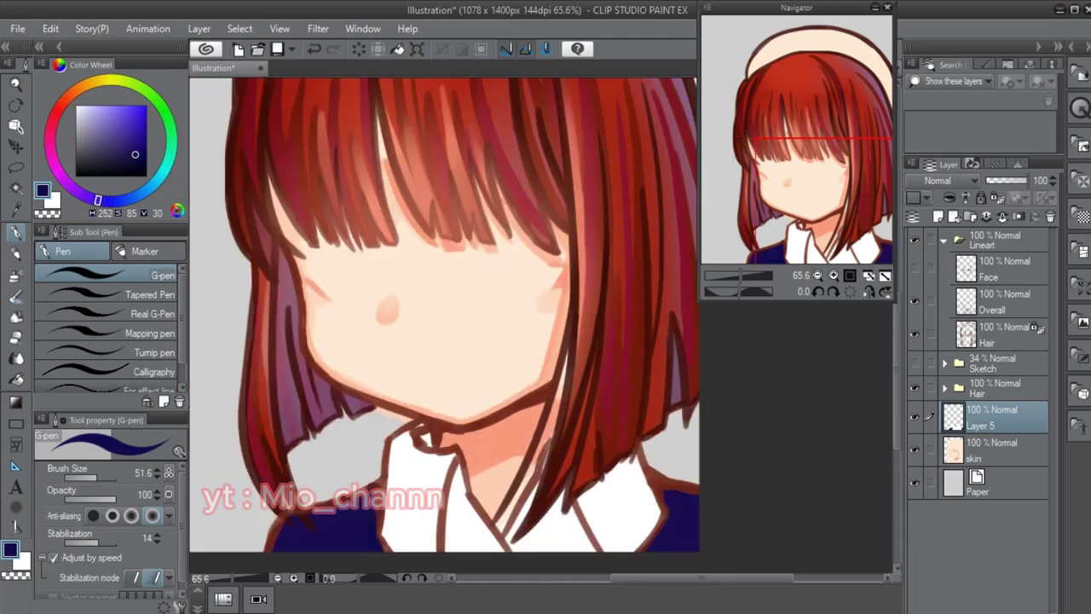
# - Fill the hat with the same dark navy and paint over the gaps along its outline with the G-pen
pyautogui.moveTo(443, 213); pyautogui.dragTo(444, 494)
pyautogui.press('g')
pyautogui.click(511, 154)
pyautogui.press('p')
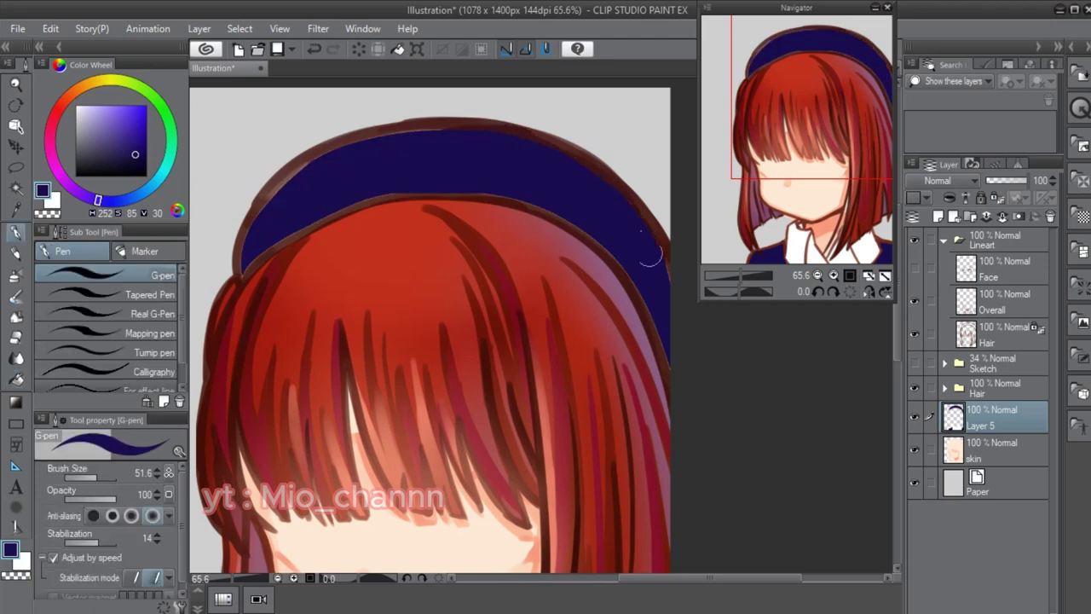
pyautogui.moveTo(651, 256); pyautogui.dragTo(670, 375)
pyautogui.moveTo(522, 187); pyautogui.dragTo(574, 204)
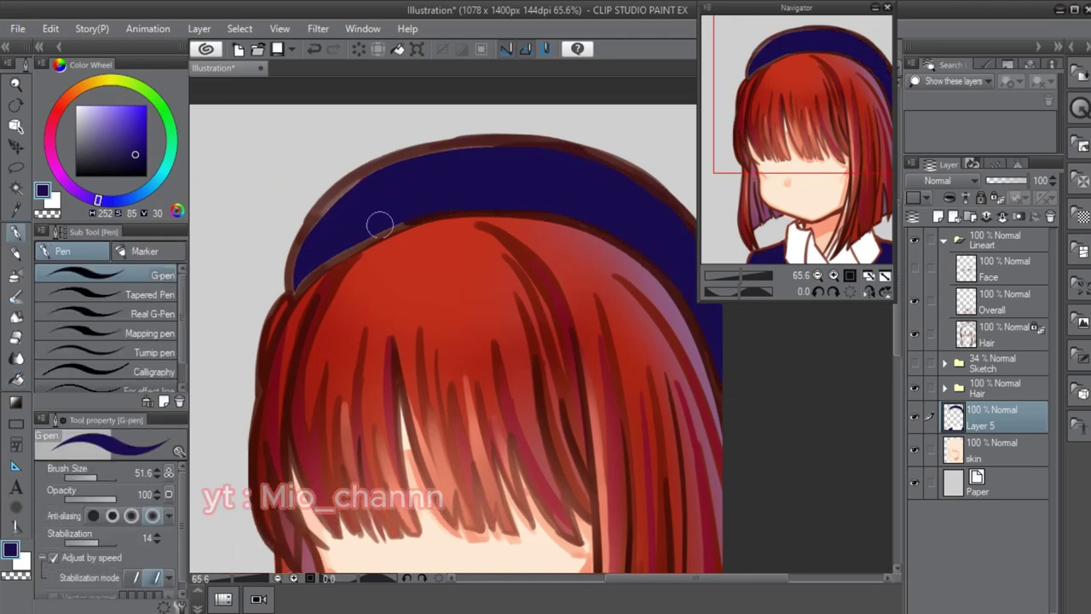
pyautogui.moveTo(295, 284)
pyautogui.mouseDown()
pyautogui.moveTo(385, 195)
pyautogui.moveTo(503, 145)
pyautogui.mouseUp()
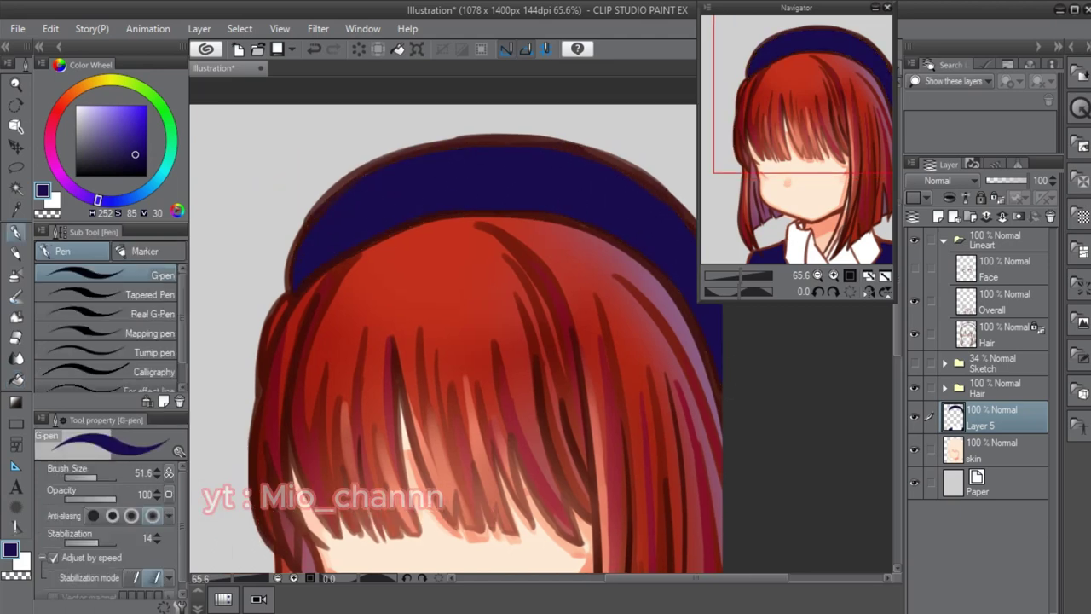
# - Show the Face lineart layer and rename the layer holding the hat and jacket colours as Clothes
pyautogui.scroll(-3, 435, 280)
pyautogui.moveTo(451, 345)
pyautogui.mouseDown()
pyautogui.moveTo(437, 243)
pyautogui.moveTo(457, 258)
pyautogui.mouseUp()
pyautogui.click(913, 267)
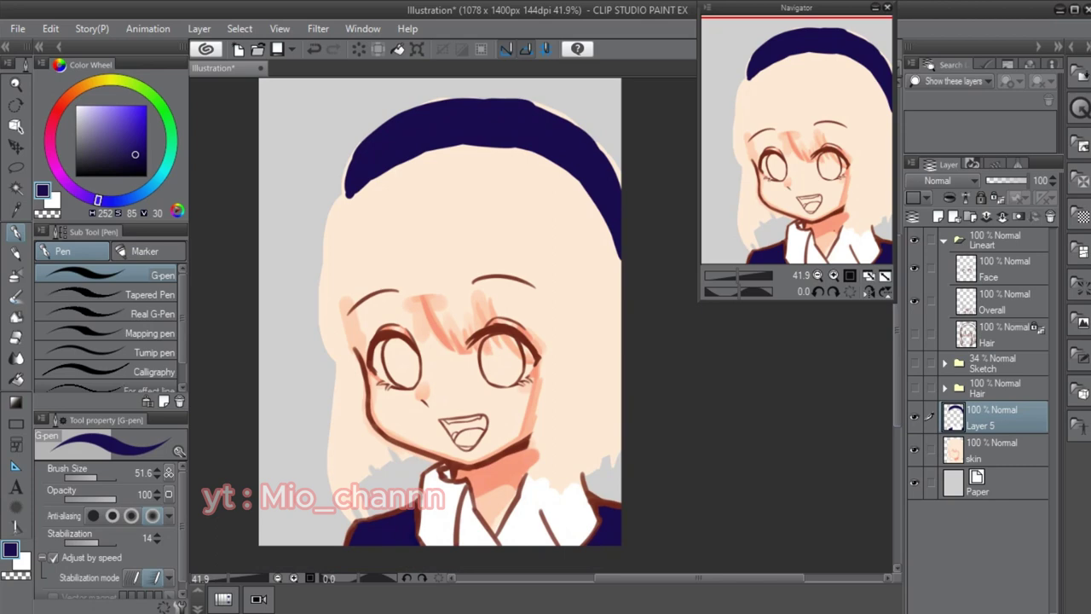
pyautogui.scroll(5, 426, 358)
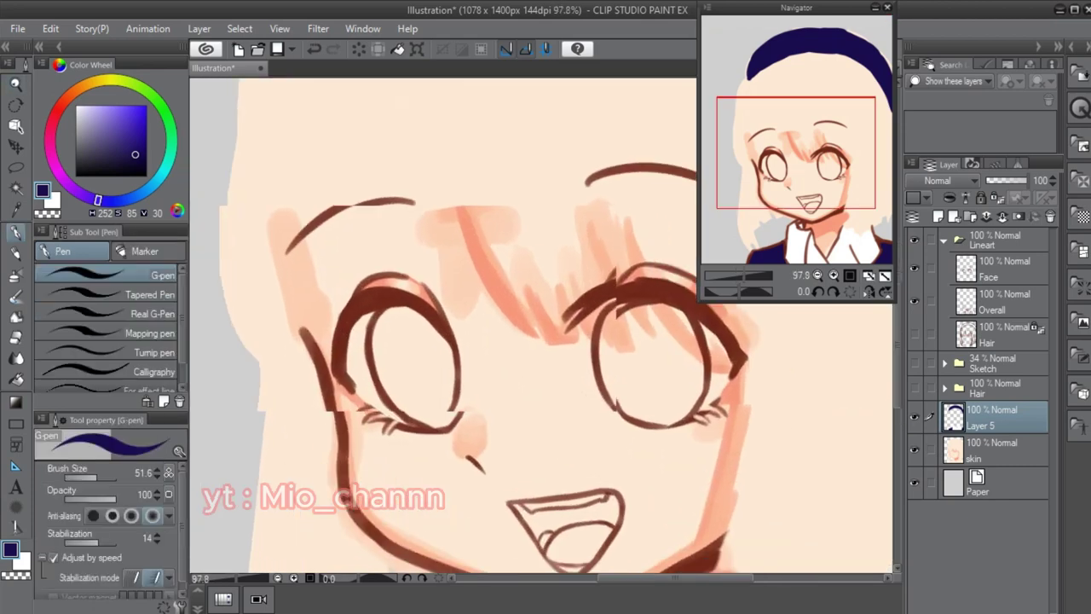
pyautogui.doubleClick(988, 425)
pyautogui.write('Clothes')
pyautogui.press('Return')
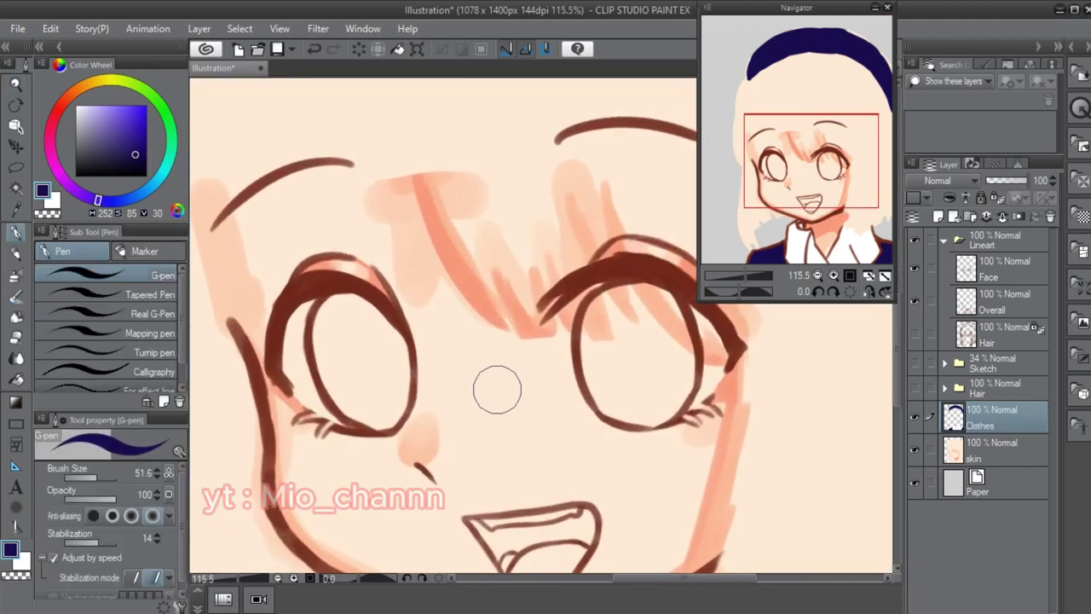
pyautogui.scroll(-5, 495, 389)
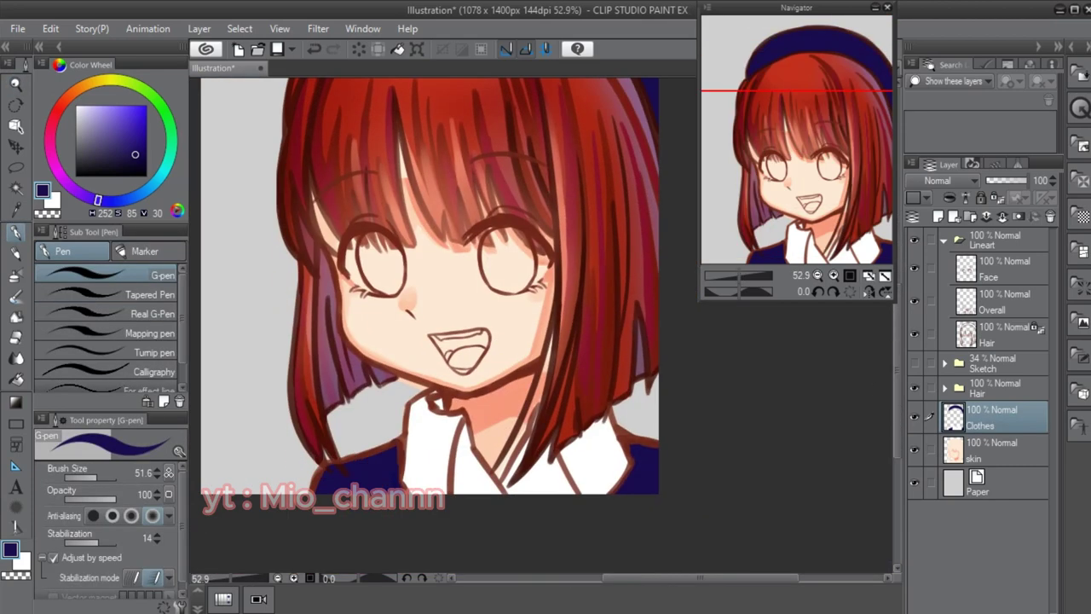
# - Shade both jacket shoulders in a darker navy (H 252, S 85, V 18) with the Dense watercolor brush
pyautogui.click(135, 163)
pyautogui.press('b')
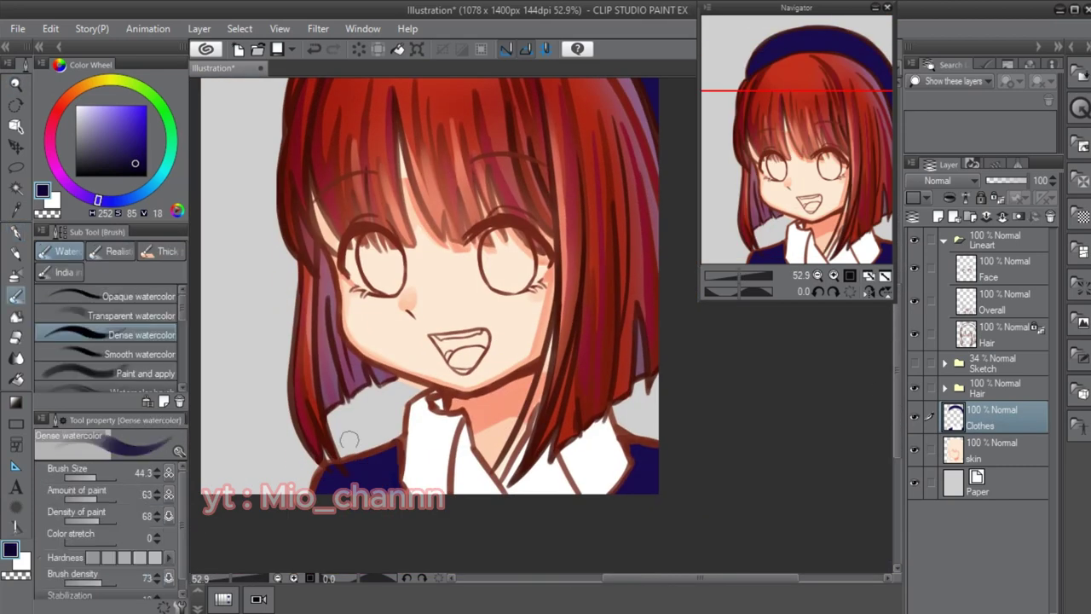
pyautogui.moveTo(362, 489); pyautogui.dragTo(357, 401)
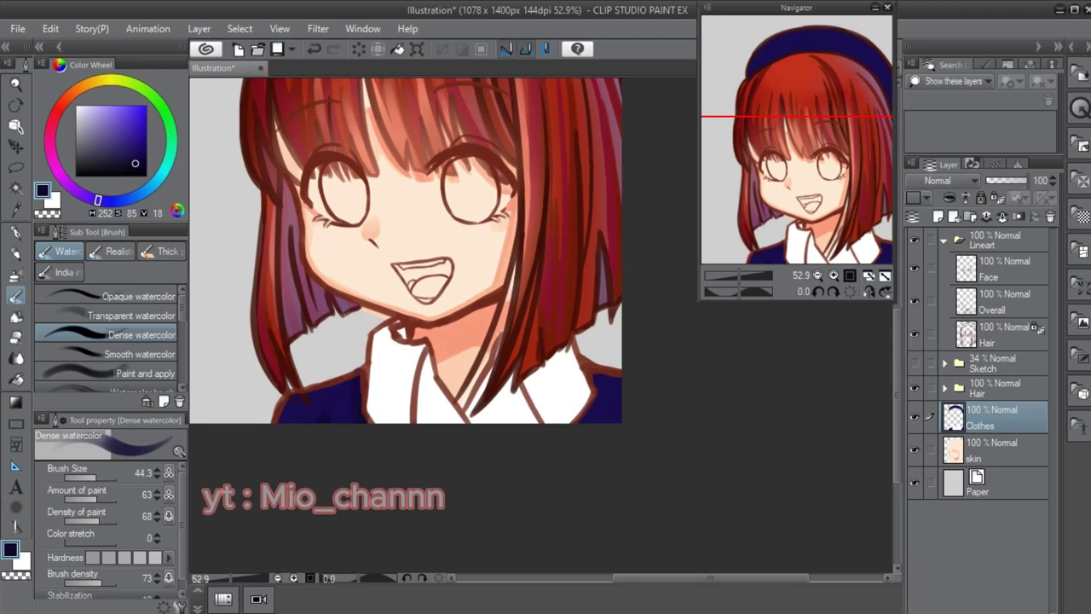
pyautogui.moveTo(629, 386); pyautogui.dragTo(589, 434)
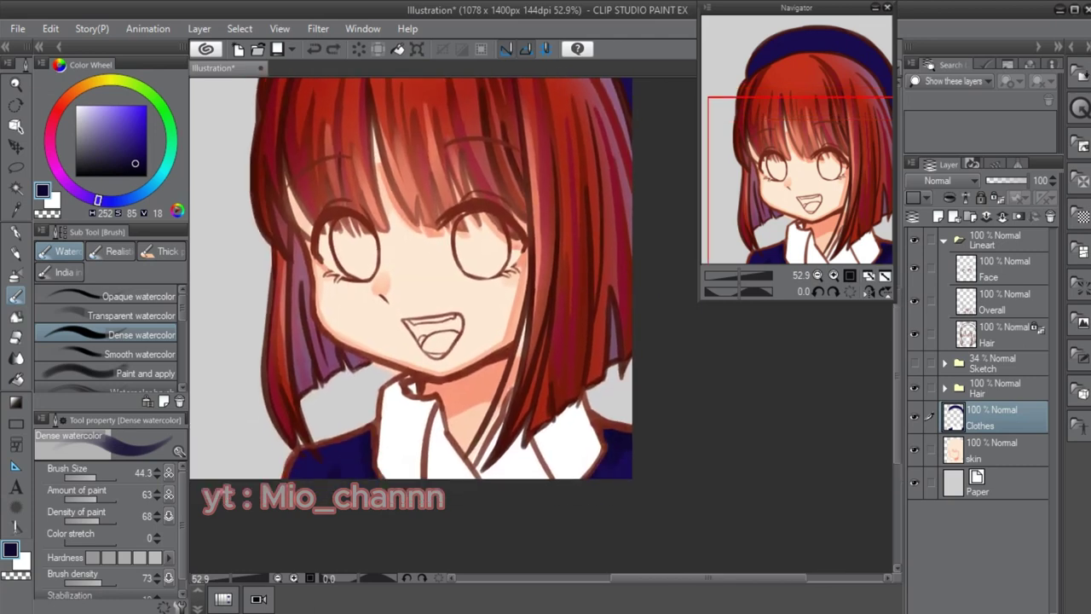
pyautogui.moveTo(628, 483); pyautogui.dragTo(622, 483)
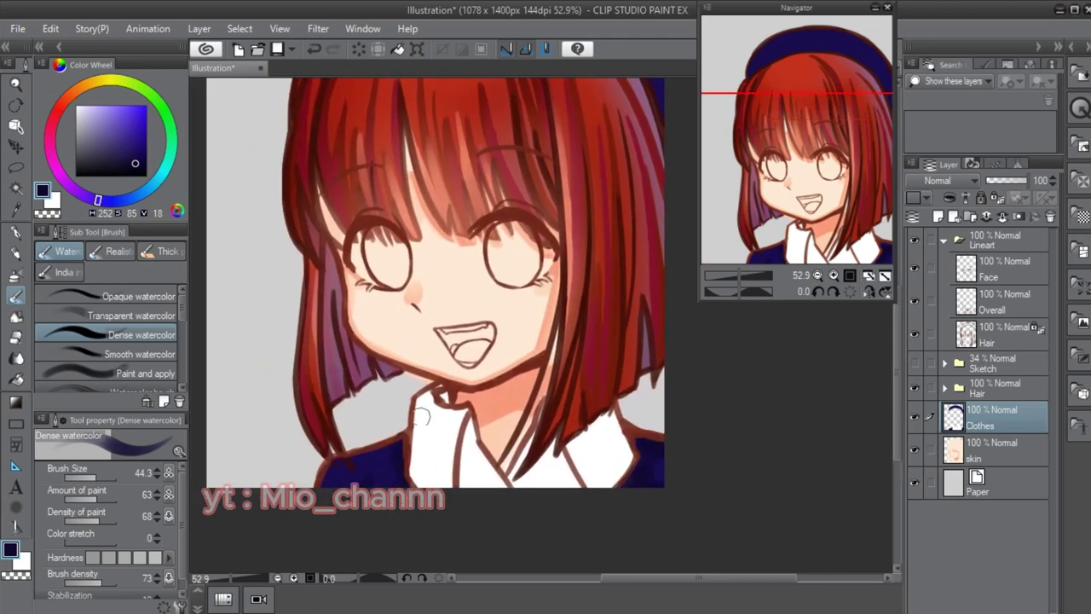
pyautogui.moveTo(346, 508); pyautogui.dragTo(332, 503)
# - Shade the folds of the white collar in a warm grey with the Dense watercolor brush
pyautogui.keyDown('alt'); pyautogui.click(477, 451); pyautogui.keyUp('alt')
pyautogui.moveTo(426, 416); pyautogui.dragTo(499, 482)
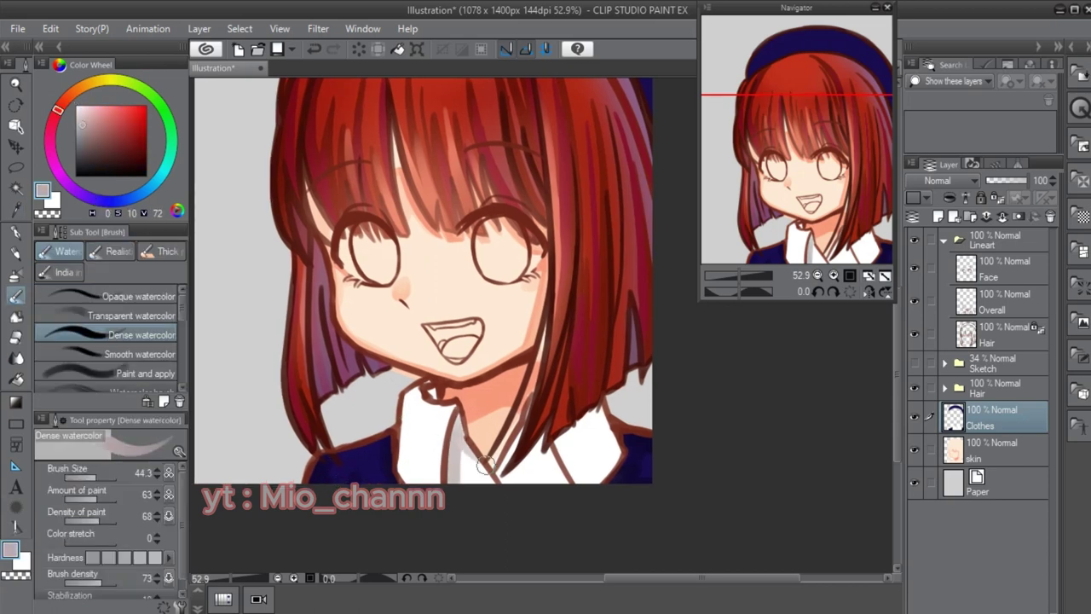
pyautogui.moveTo(522, 426)
pyautogui.mouseDown()
pyautogui.moveTo(503, 488)
pyautogui.moveTo(527, 449)
pyautogui.moveTo(562, 481)
pyautogui.mouseUp()
pyautogui.moveTo(597, 405); pyautogui.dragTo(616, 465)
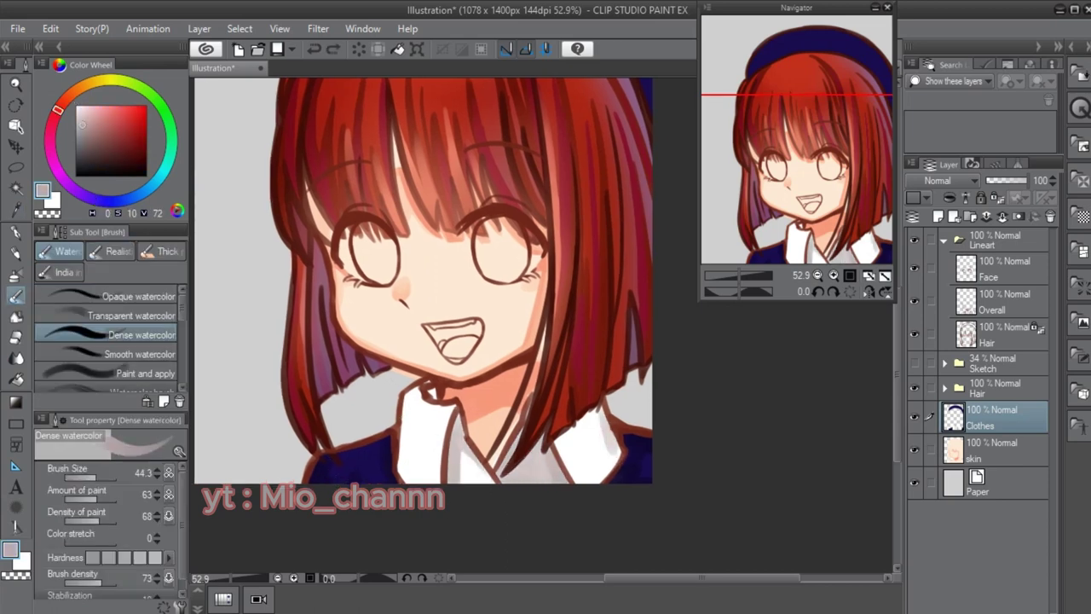
pyautogui.moveTo(429, 412)
pyautogui.mouseDown()
pyautogui.moveTo(414, 473)
pyautogui.moveTo(409, 426)
pyautogui.moveTo(408, 469)
pyautogui.moveTo(405, 458)
pyautogui.mouseUp()
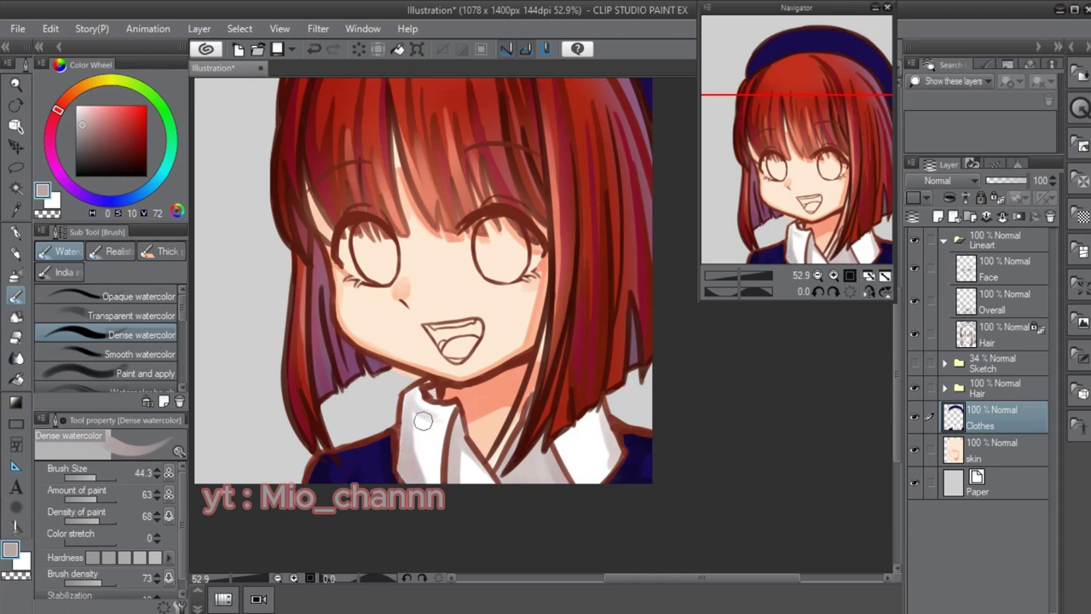
# - Soften the collar shading with the Blur tool and add more grey shadow strokes with Dense watercolor
pyautogui.press('j')
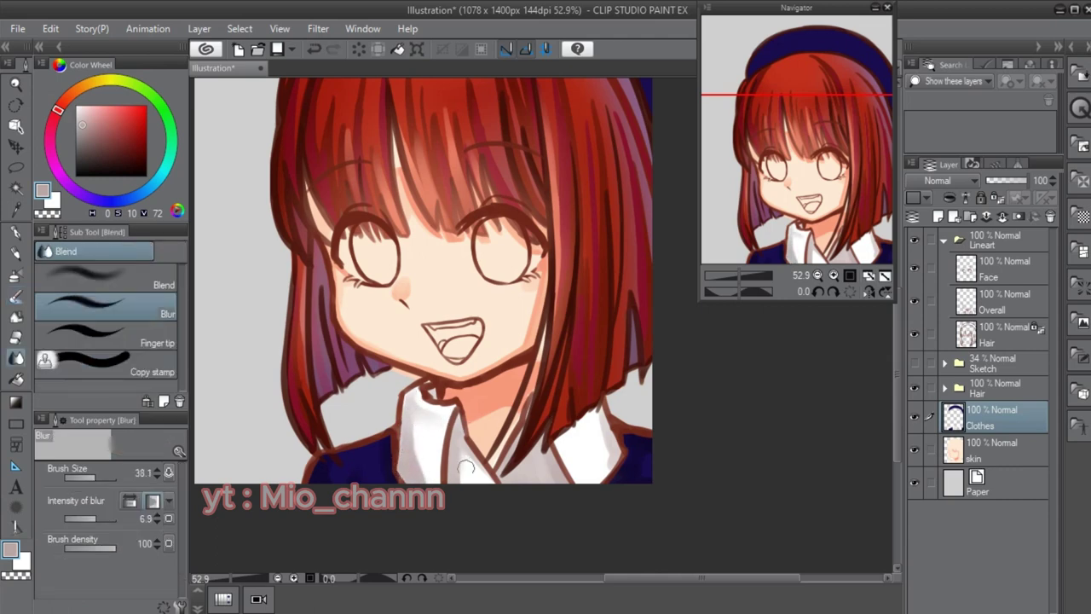
pyautogui.press('b')
pyautogui.moveTo(443, 496); pyautogui.dragTo(417, 470)
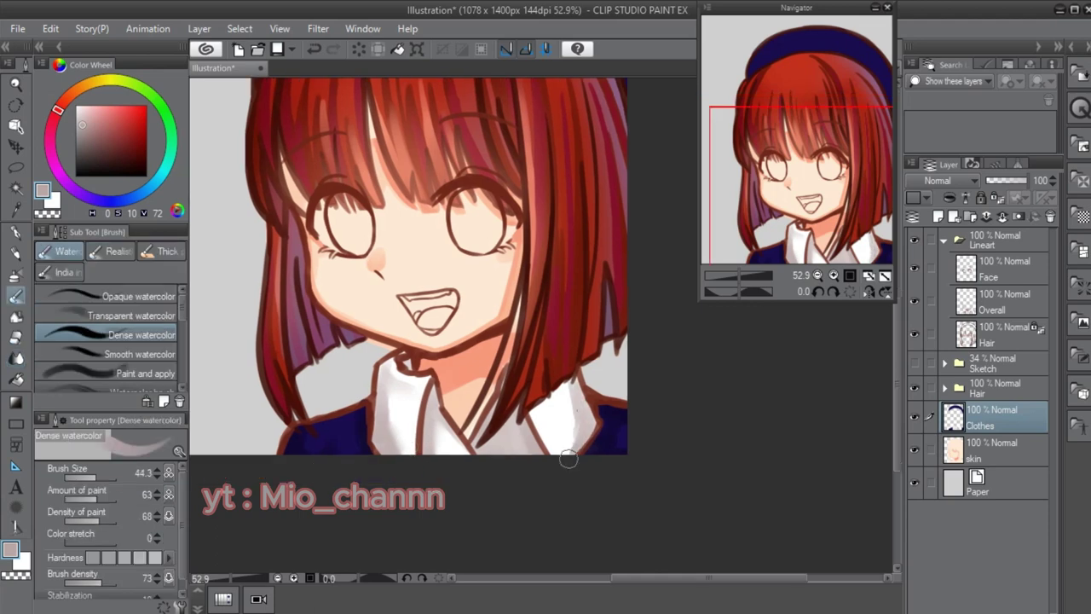
pyautogui.moveTo(489, 434); pyautogui.dragTo(509, 438)
pyautogui.press('j')
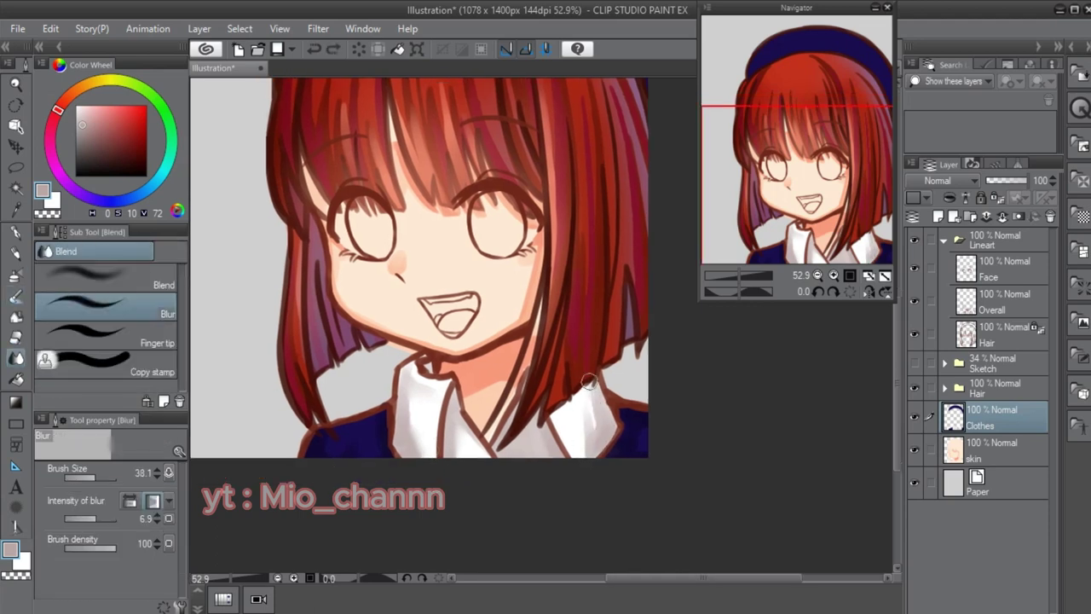
pyautogui.moveTo(591, 395); pyautogui.dragTo(578, 402)
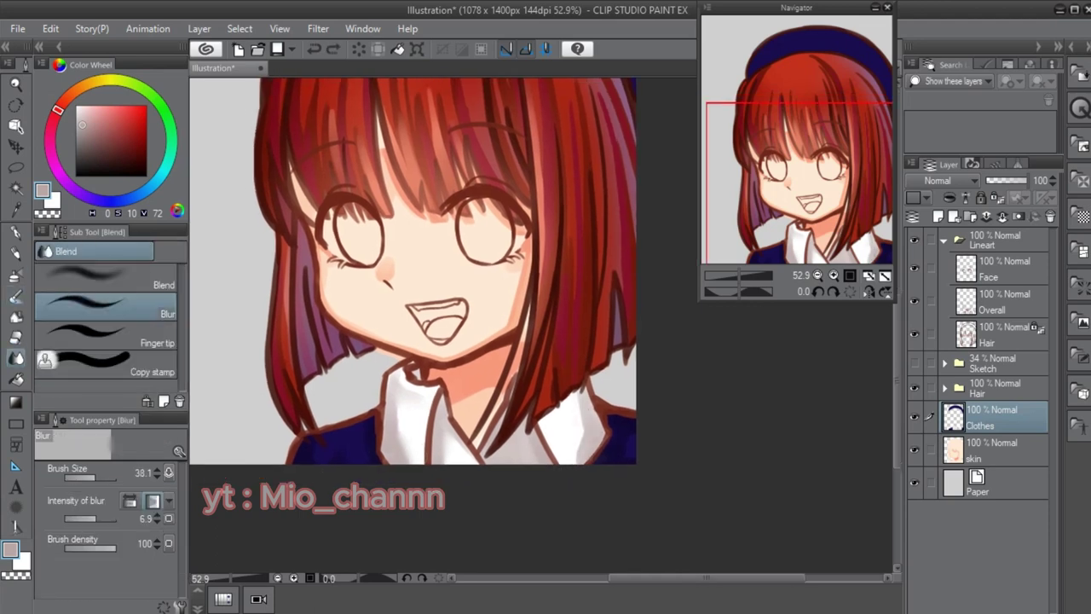
# - On the skin layer, smudge the colour under the hair tips beside the collar with the Finger tip tool
pyautogui.moveTo(561, 444); pyautogui.dragTo(594, 503)
pyautogui.hotkey('alt', '[')
pyautogui.press('.')
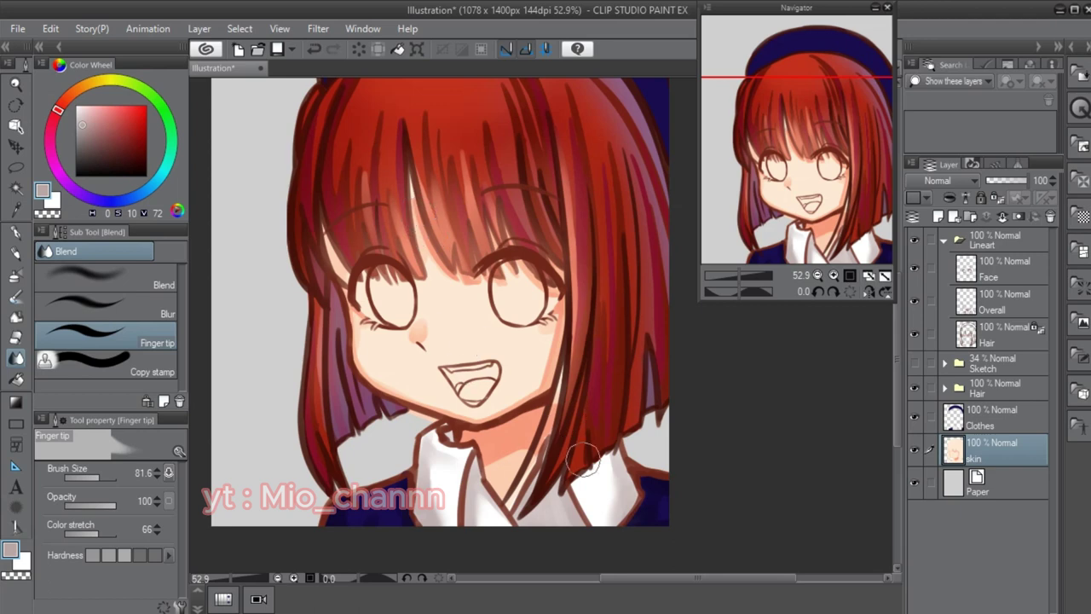
pyautogui.moveTo(582, 461)
pyautogui.mouseDown()
pyautogui.moveTo(562, 499)
pyautogui.moveTo(580, 462)
pyautogui.moveTo(577, 474)
pyautogui.mouseUp()
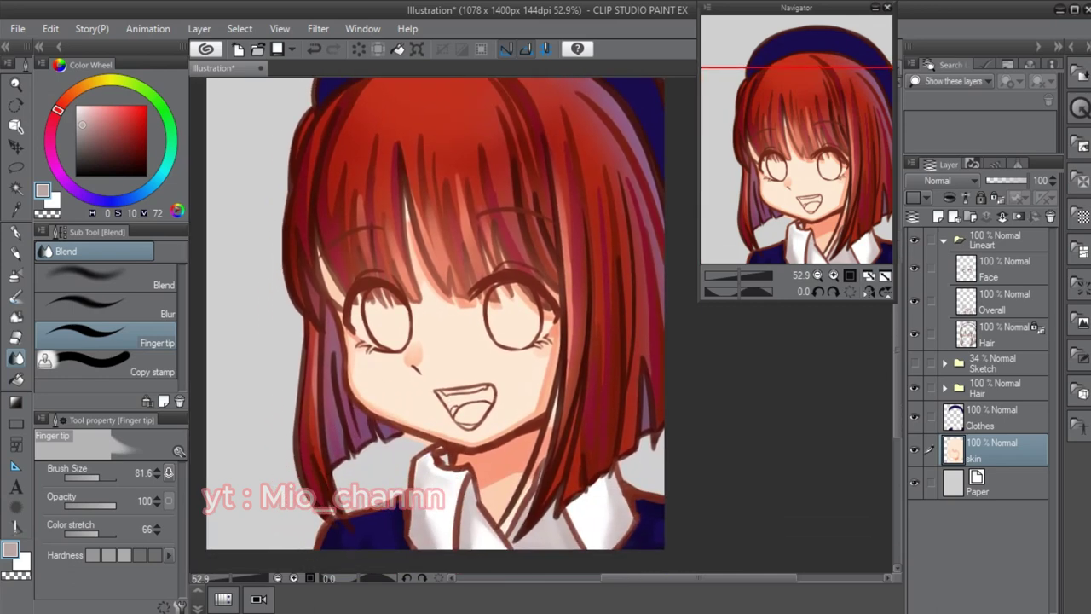
# - On the Clothes layer with transparent pixels locked, shade the hat in very dark navy (H 253, S 86, V 19) using Dense watercolor
pyautogui.hotkey('alt', ']')
pyautogui.moveTo(512, 255); pyautogui.dragTo(495, 414)
pyautogui.keyDown('alt'); pyautogui.click(307, 230); pyautogui.keyUp('alt')
pyautogui.press('b')
pyautogui.moveTo(636, 233); pyautogui.dragTo(547, 284)
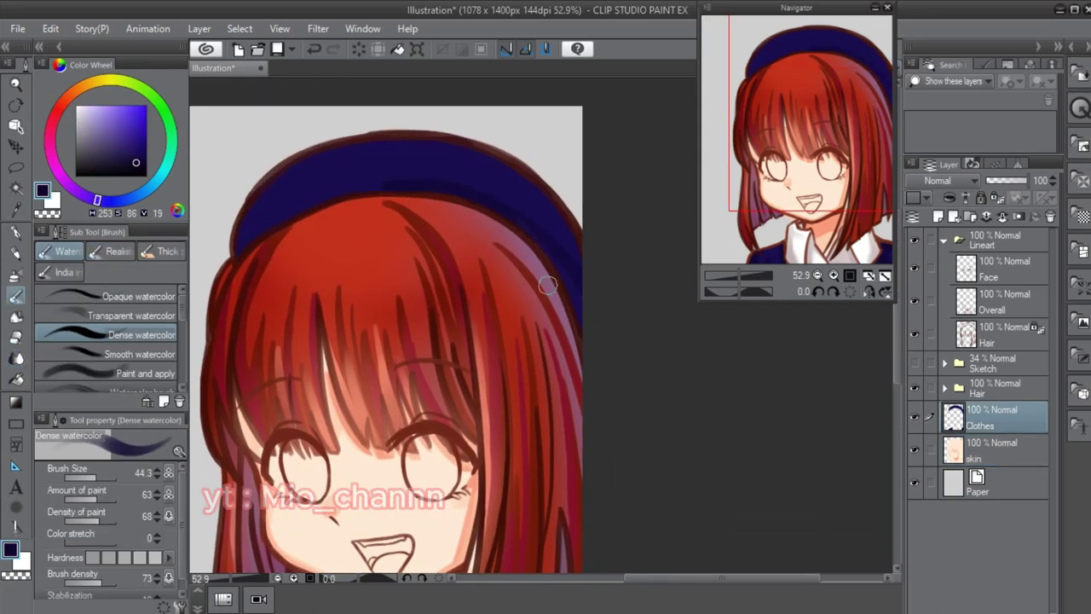
pyautogui.moveTo(461, 192); pyautogui.dragTo(419, 264)
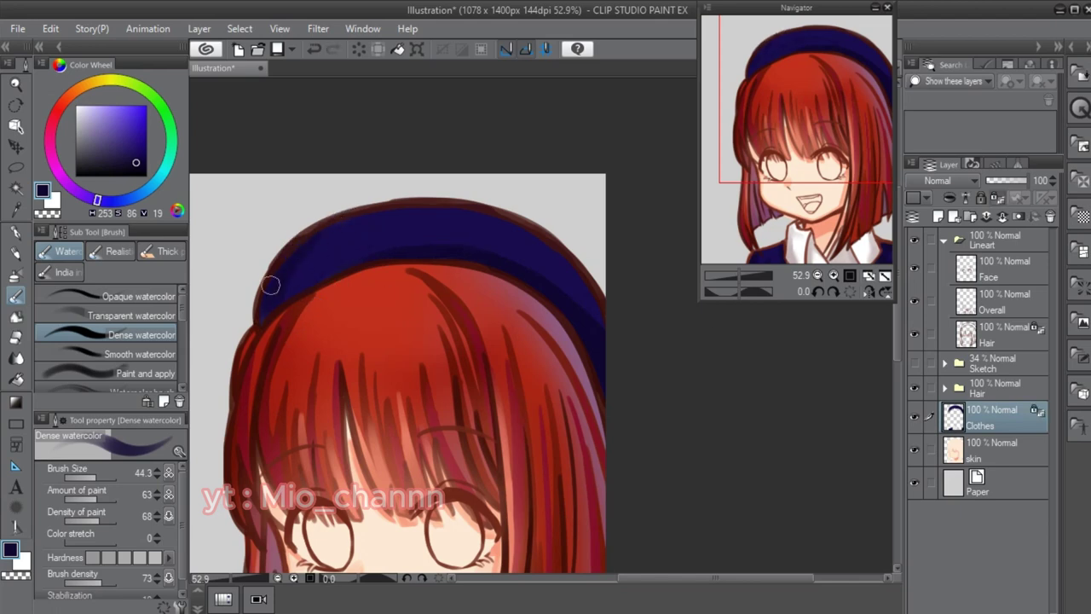
# - Finish the hat's dark shading and paint muted purple highlights (H 267, S 38, V 54) along its edges with Dense watercolor
pyautogui.moveTo(598, 320); pyautogui.dragTo(627, 316)
pyautogui.keyDown('alt'); pyautogui.click(597, 317); pyautogui.keyUp('alt')
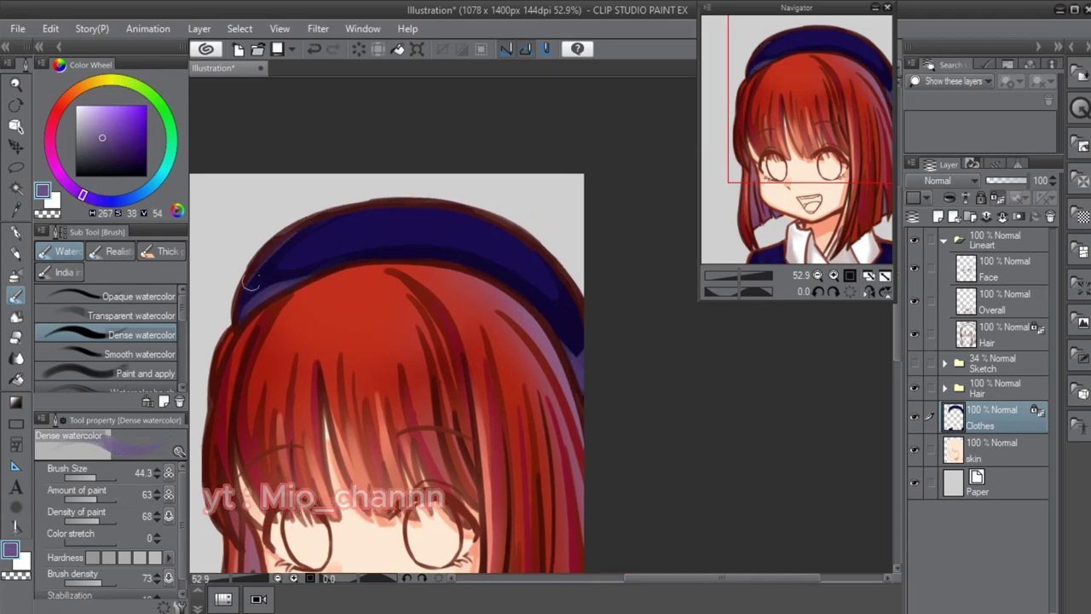
pyautogui.moveTo(250, 284)
pyautogui.mouseDown()
pyautogui.moveTo(297, 232)
pyautogui.moveTo(486, 210)
pyautogui.moveTo(579, 315)
pyautogui.mouseUp()
pyautogui.moveTo(455, 271); pyautogui.dragTo(436, 270)
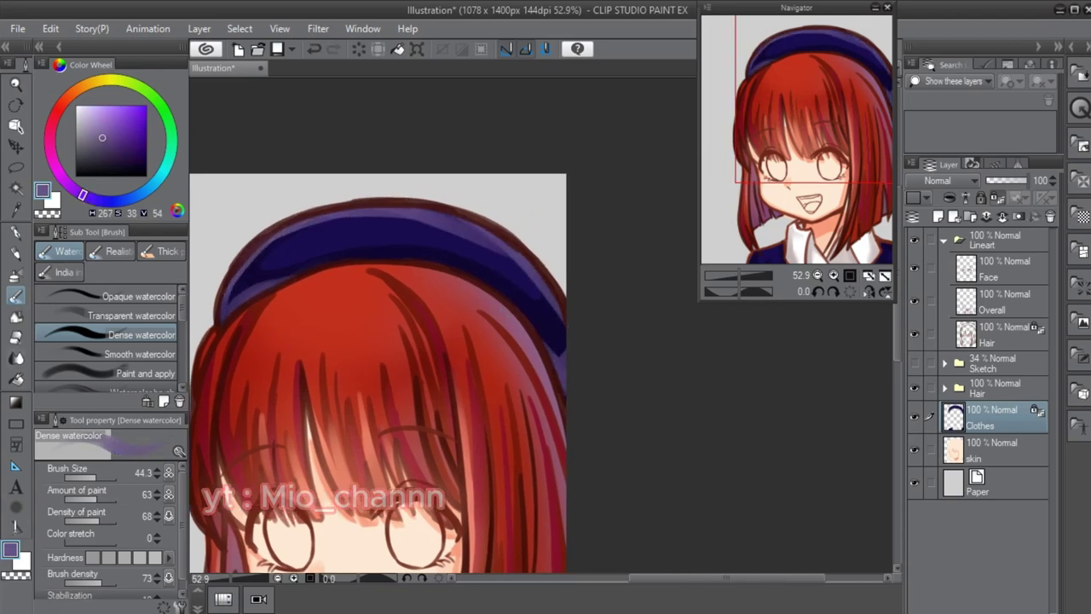
# - Soften the hat's purple highlights into the navy with the Blend and Blur tools
pyautogui.press('j')
pyautogui.moveTo(275, 244)
pyautogui.mouseDown()
pyautogui.moveTo(405, 221)
pyautogui.moveTo(481, 244)
pyautogui.mouseUp()
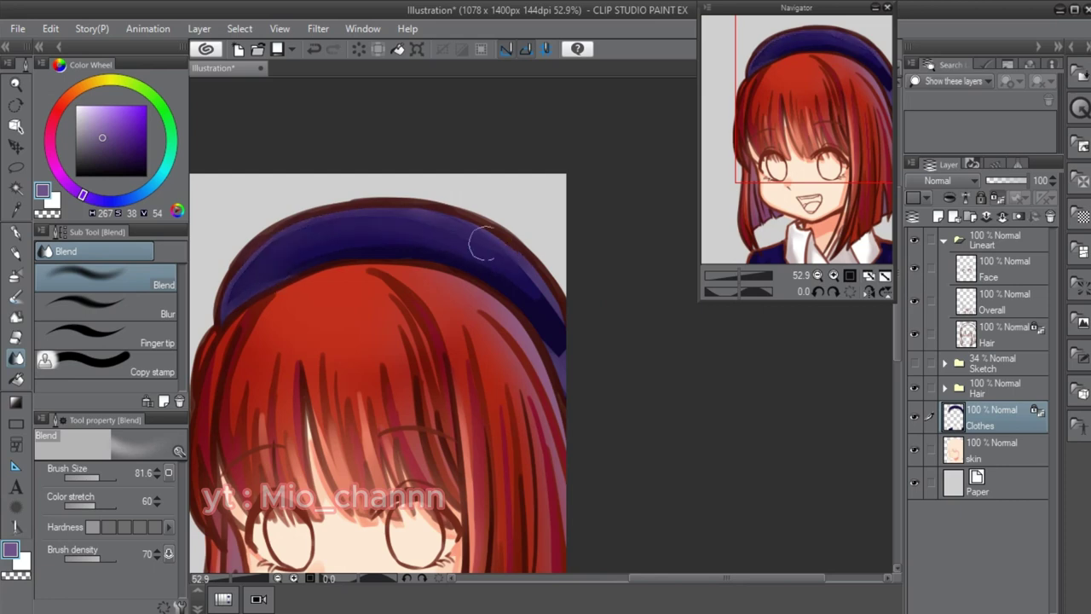
pyautogui.press('.')
pyautogui.scroll(-5, 530, 324)
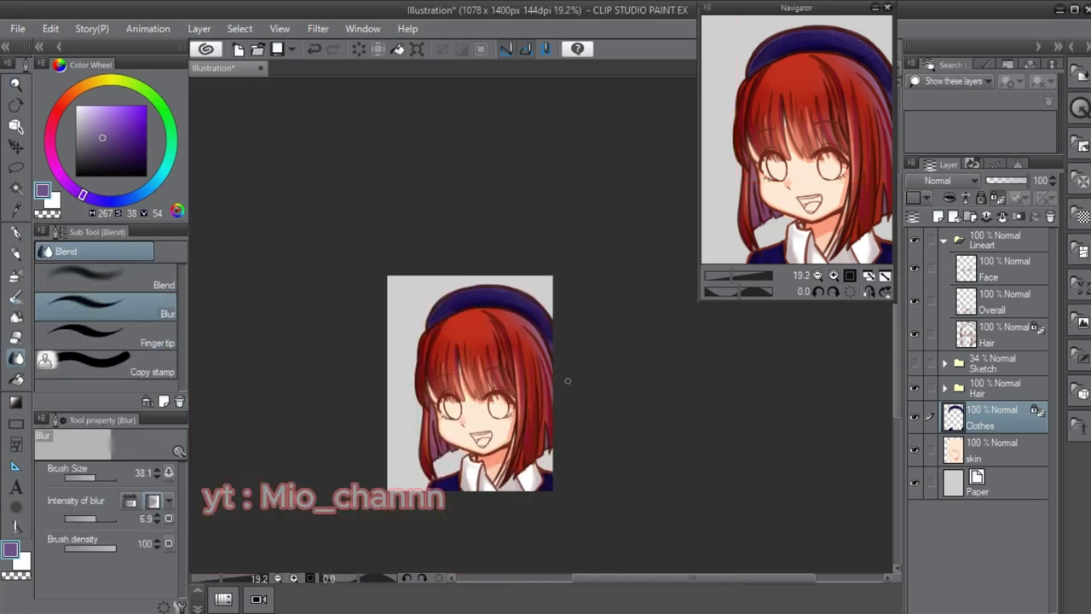
# - Add muted purple highlights to the jacket shoulders with Dense watercolor and soften them with Blur
pyautogui.scroll(6, 565, 377)
pyautogui.press('b')
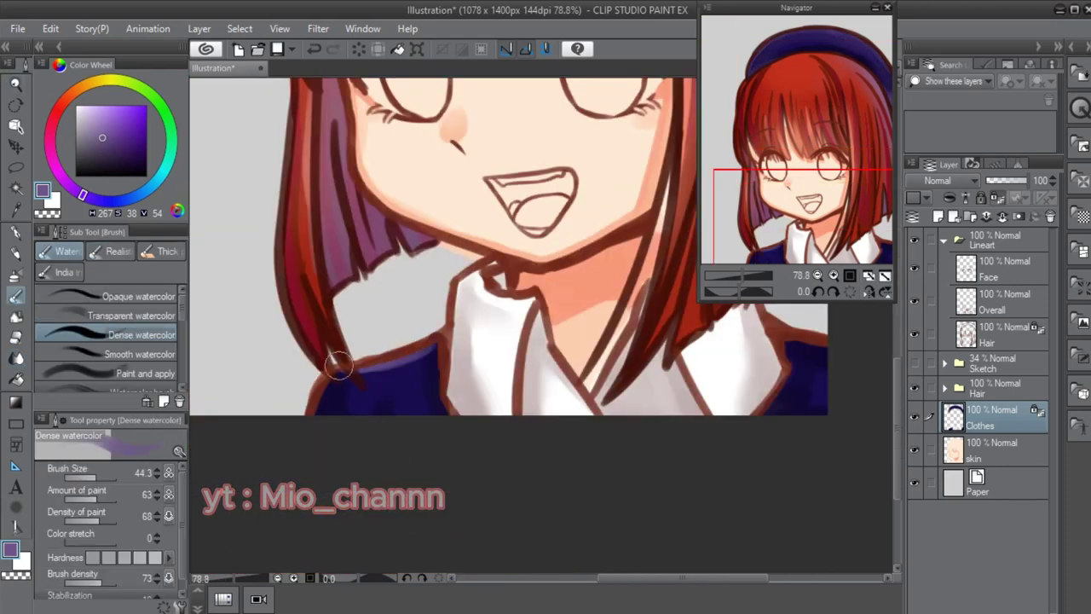
pyautogui.scroll(2, 378, 379)
pyautogui.press('j')
pyautogui.scroll(-2, 378, 378)
pyautogui.scroll(-4, 523, 342)
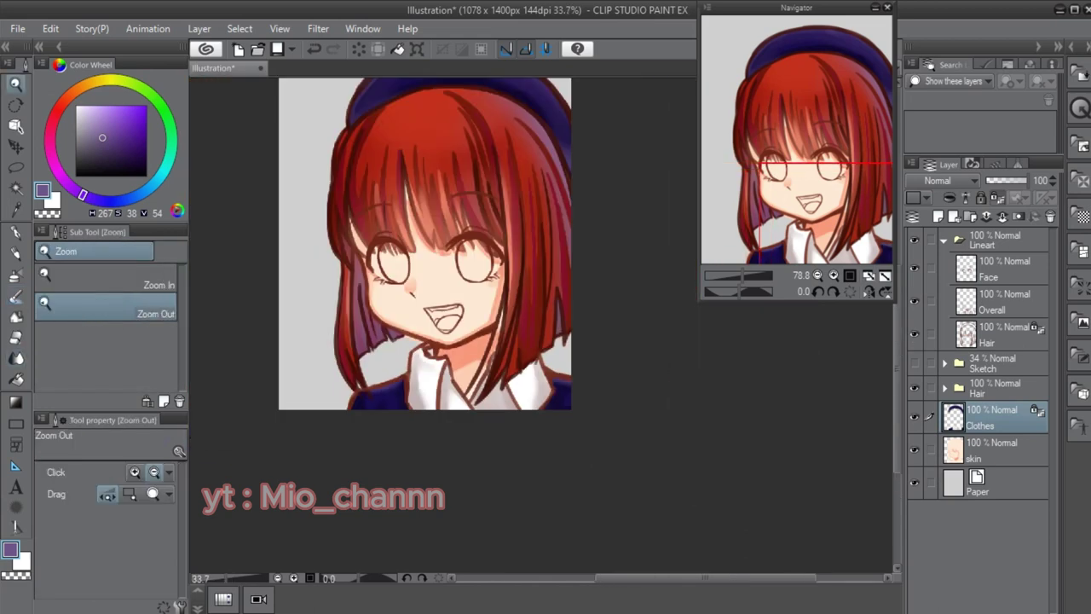
pyautogui.scroll(3, 523, 343)
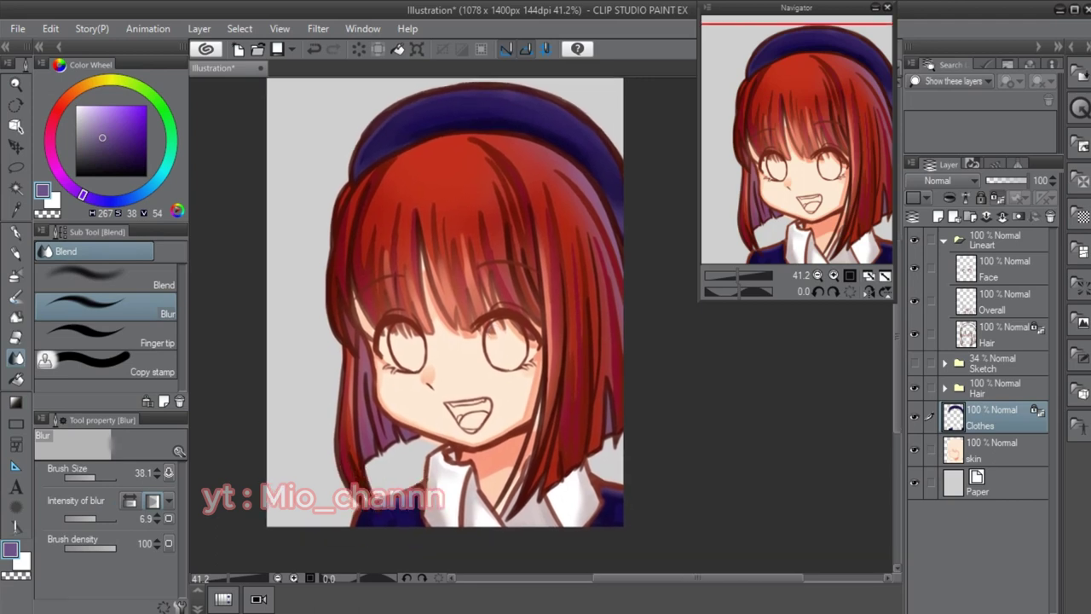
# - On the skin layer, deepen the neck shadow under the chin with coral (H 5, S 64, V 100) in Dense watercolor and blur it
pyautogui.press('i')
pyautogui.scroll(6, 511, 328)
pyautogui.click(494, 422)
pyautogui.press('b')
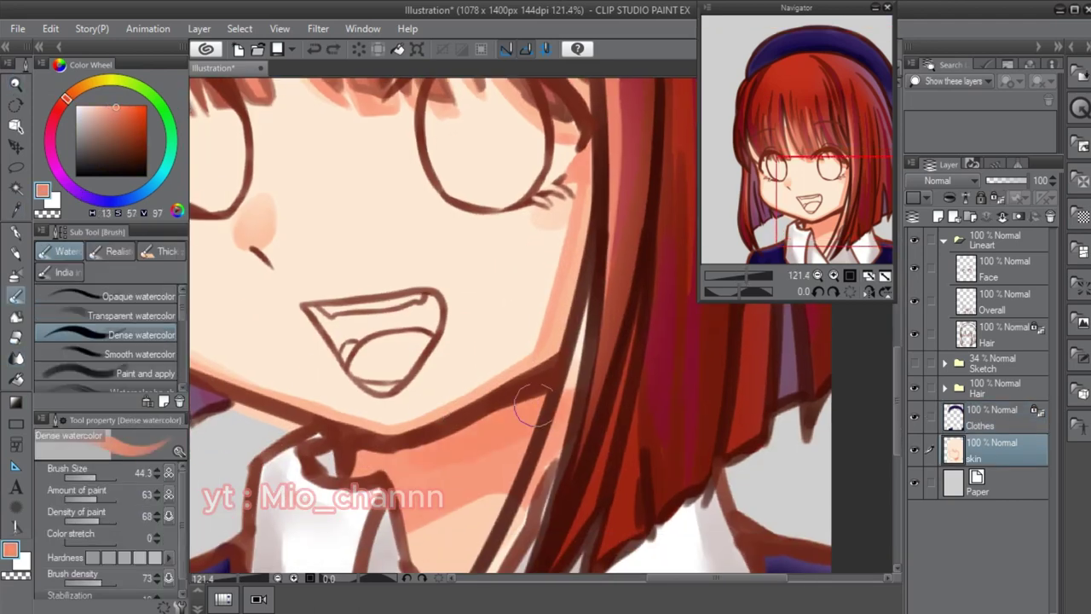
pyautogui.moveTo(477, 401); pyautogui.dragTo(417, 303)
pyautogui.moveTo(349, 418); pyautogui.dragTo(477, 358)
pyautogui.moveTo(350, 364); pyautogui.dragTo(375, 372)
pyautogui.press('j')
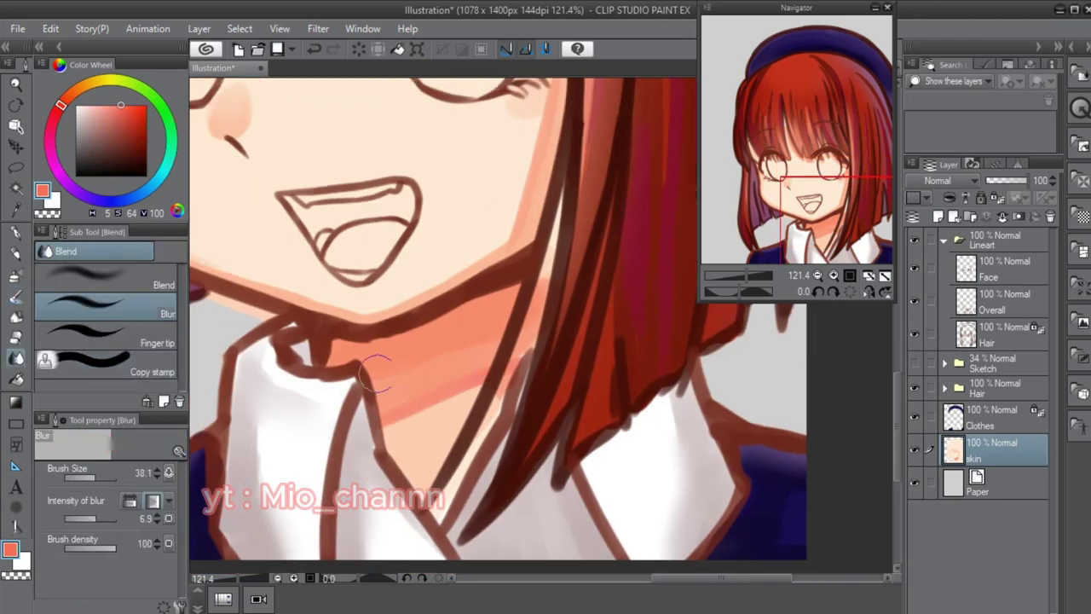
pyautogui.scroll(-5, 466, 353)
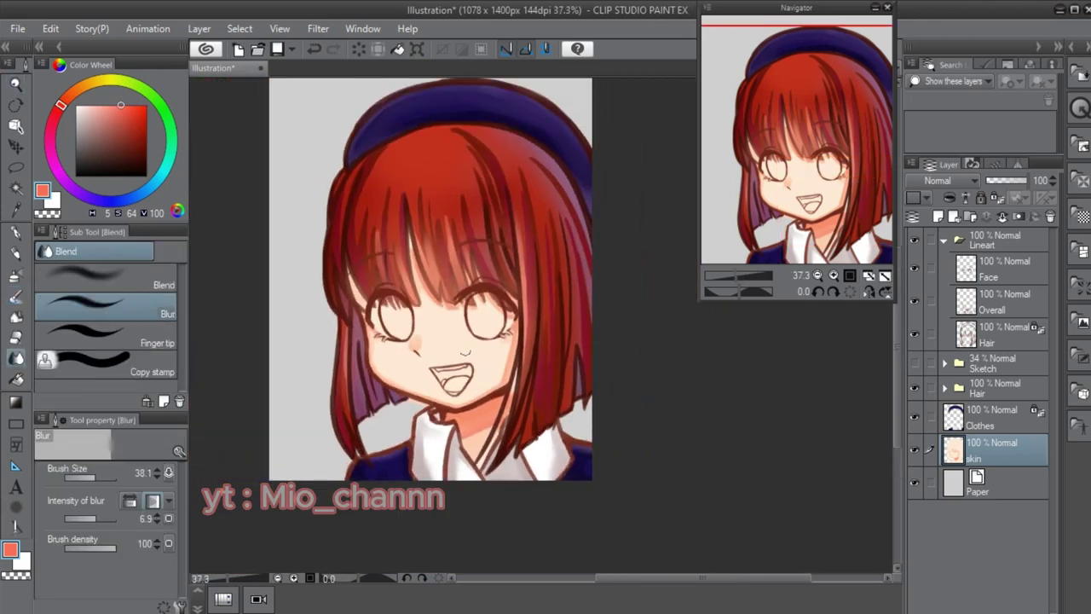
# - On Layer 3 in the Hair folder, airbrush muted purple (H 313, S 34, V 55) onto the hair below the hat with the Soft airbrush
pyautogui.click(943, 387)
pyautogui.click(1006, 483)
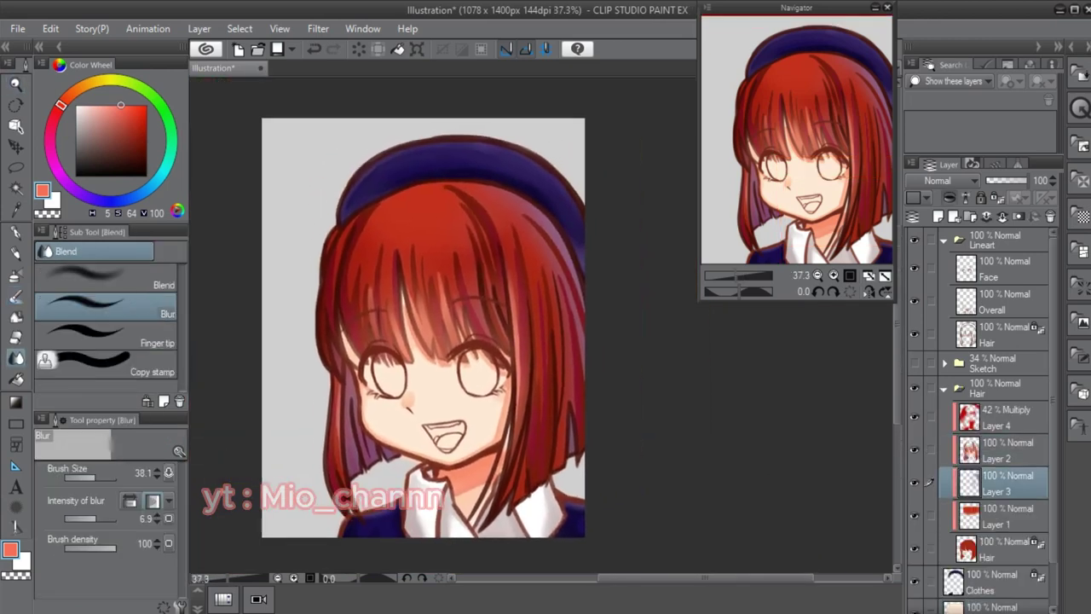
pyautogui.keyDown('alt'); pyautogui.click(314, 244); pyautogui.keyUp('alt')
pyautogui.press('b')
pyautogui.press('b')
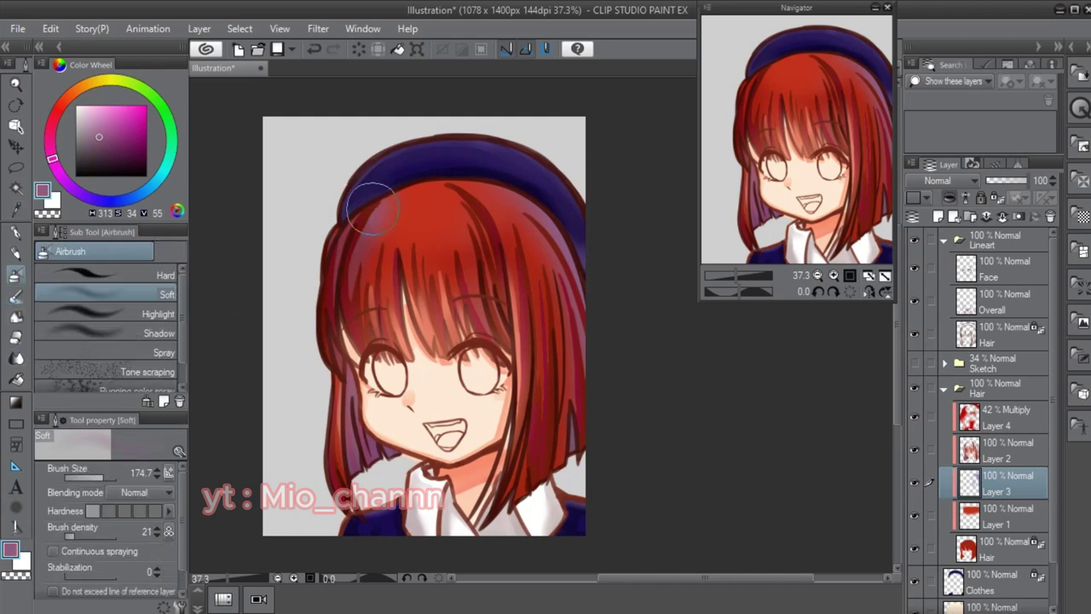
# - On Layer 2, airbrush pale purple (H 269, S 20, V 69) along the hair's left edge and crown, erasing the excess with the Hard eraser
pyautogui.hotkey('alt', ']')
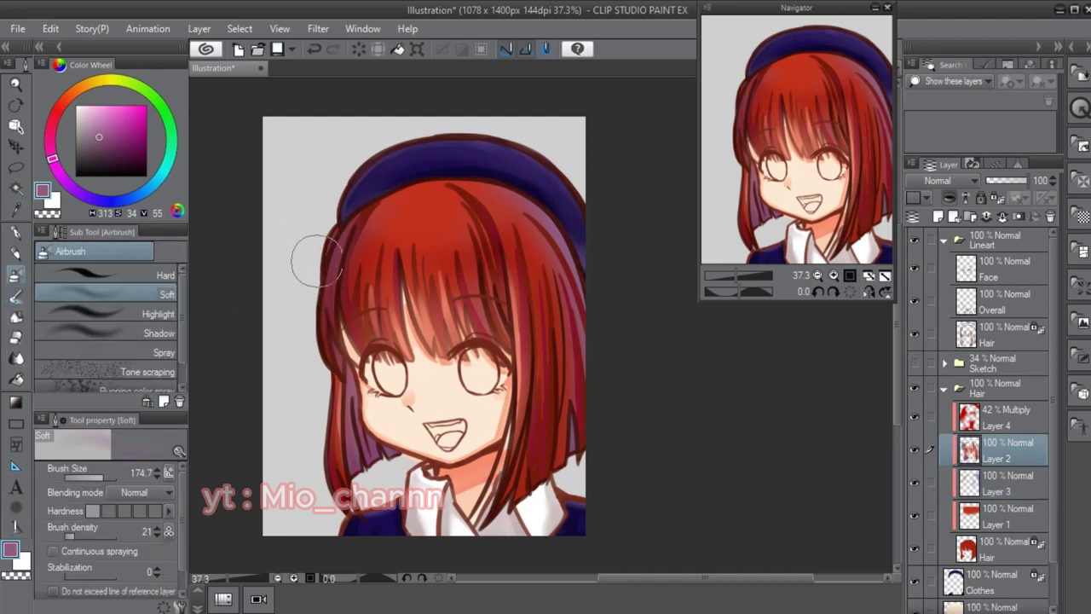
pyautogui.keyDown('alt'); pyautogui.click(304, 244); pyautogui.keyUp('alt')
pyautogui.moveTo(304, 243)
pyautogui.mouseDown()
pyautogui.moveTo(305, 272)
pyautogui.moveTo(324, 290)
pyautogui.mouseUp()
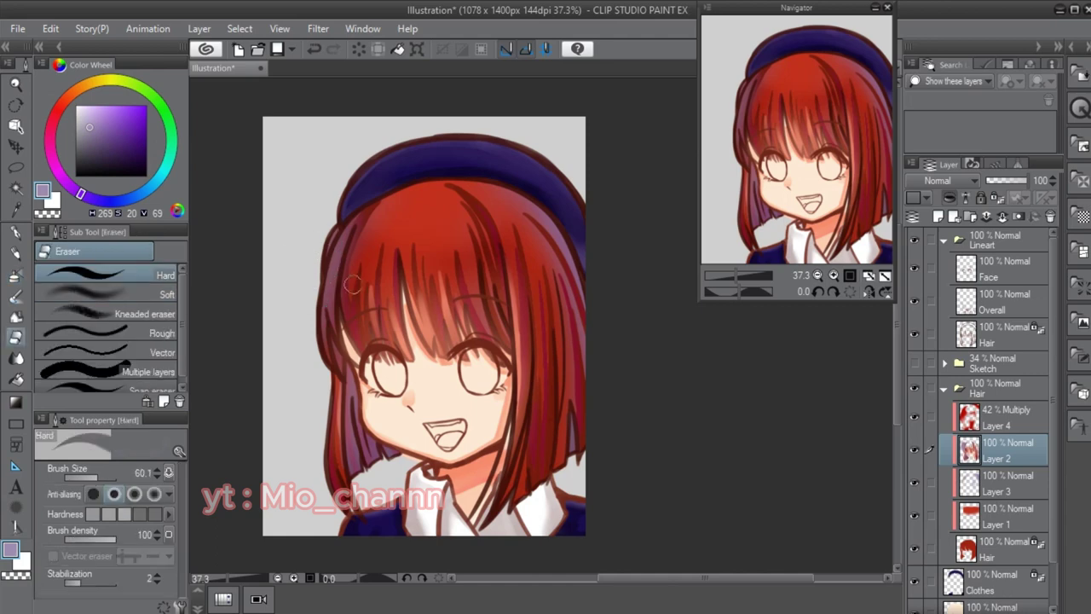
pyautogui.press('e')
pyautogui.press('b')
pyautogui.moveTo(312, 219); pyautogui.dragTo(300, 309)
pyautogui.moveTo(383, 192); pyautogui.dragTo(437, 202)
pyautogui.moveTo(437, 400); pyautogui.dragTo(486, 400)
# - Hide the hair artwork and add a new layer named Eyewhite above the Clothes layer
pyautogui.click(913, 388)
pyautogui.click(945, 387)
pyautogui.doubleClick(1006, 418)
pyautogui.write('Eyewhite')
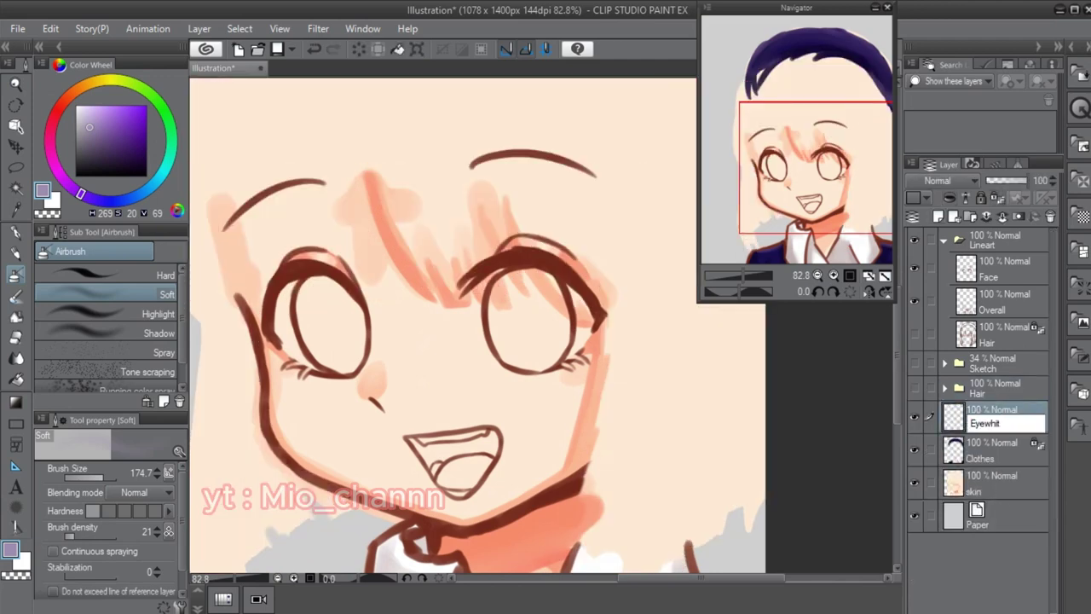
pyautogui.press('Return')
# - Fill both eyes with white using the G-pen on the Eyewhite layer
pyautogui.press('p')
pyautogui.press('x')
pyautogui.moveTo(336, 290)
pyautogui.mouseDown()
pyautogui.moveTo(320, 350)
pyautogui.moveTo(337, 362)
pyautogui.mouseUp()
pyautogui.moveTo(375, 294); pyautogui.dragTo(380, 366)
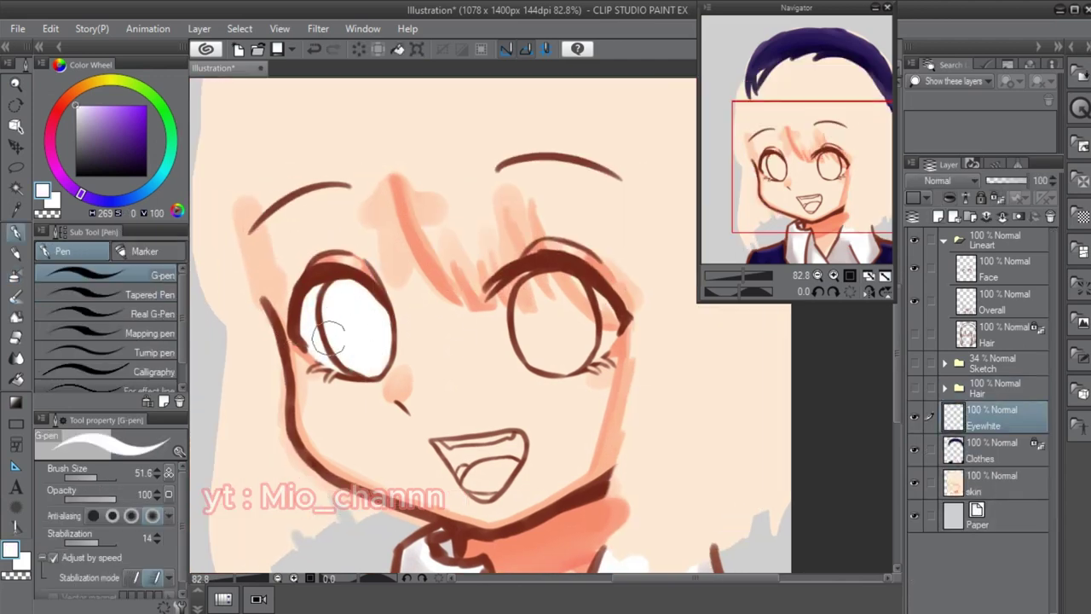
pyautogui.moveTo(512, 341); pyautogui.dragTo(479, 324)
pyautogui.moveTo(511, 273)
pyautogui.mouseDown()
pyautogui.moveTo(482, 285)
pyautogui.moveTo(499, 337)
pyautogui.moveTo(575, 333)
pyautogui.moveTo(558, 345)
pyautogui.mouseUp()
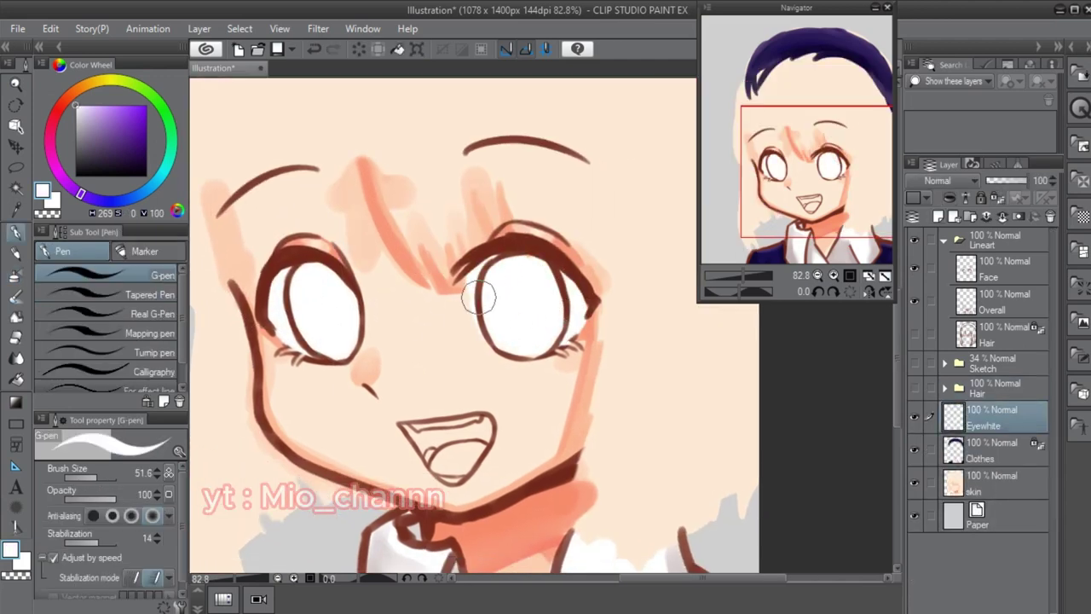
# - With transparent pixels locked, shade the upper eye whites in greyish purple (H 269, S 12, V 73) and a darker tone using Dense watercolor
pyautogui.press('b')
pyautogui.moveTo(294, 281)
pyautogui.mouseDown()
pyautogui.moveTo(257, 334)
pyautogui.moveTo(320, 268)
pyautogui.mouseUp()
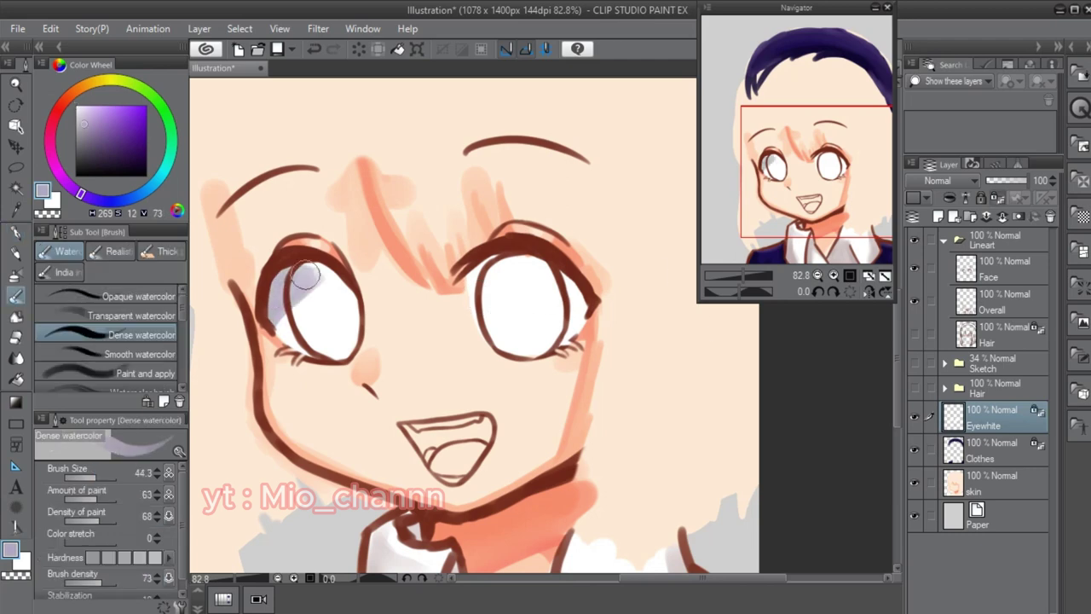
pyautogui.moveTo(482, 285); pyautogui.dragTo(507, 290)
pyautogui.moveTo(294, 294)
pyautogui.mouseDown()
pyautogui.moveTo(369, 309)
pyautogui.moveTo(294, 285)
pyautogui.moveTo(333, 316)
pyautogui.mouseUp()
pyautogui.moveTo(481, 281); pyautogui.dragTo(581, 293)
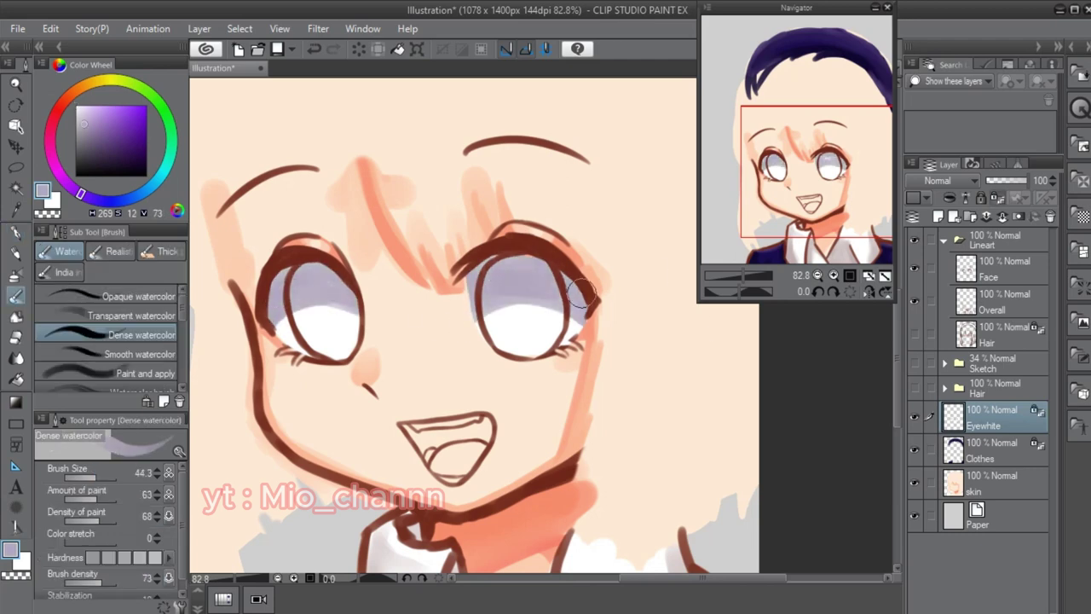
pyautogui.keyDown('alt'); pyautogui.click(321, 283); pyautogui.keyUp('alt')
pyautogui.moveTo(272, 302); pyautogui.dragTo(332, 260)
pyautogui.moveTo(524, 273)
pyautogui.mouseDown()
pyautogui.moveTo(455, 282)
pyautogui.moveTo(584, 297)
pyautogui.mouseUp()
# - Tint the outer corners of the eye whites with light purple and pink (H 9, S 30, V 100), and blur the transitions
pyautogui.keyDown('alt'); pyautogui.click(294, 320); pyautogui.keyUp('alt')
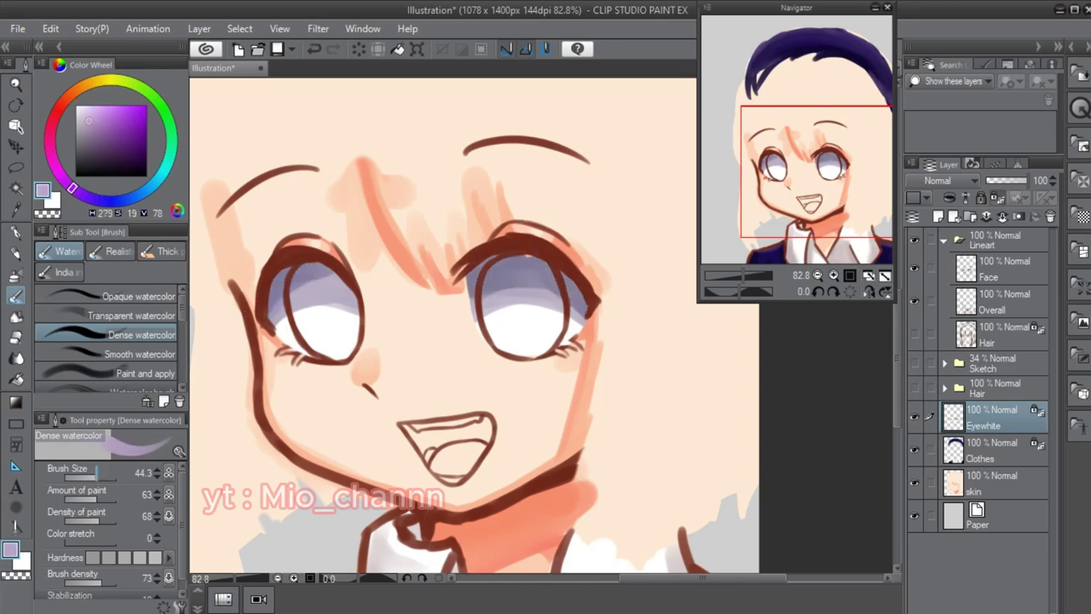
pyautogui.keyDown('alt'); pyautogui.click(282, 334); pyautogui.keyUp('alt')
pyautogui.moveTo(298, 322); pyautogui.dragTo(281, 334)
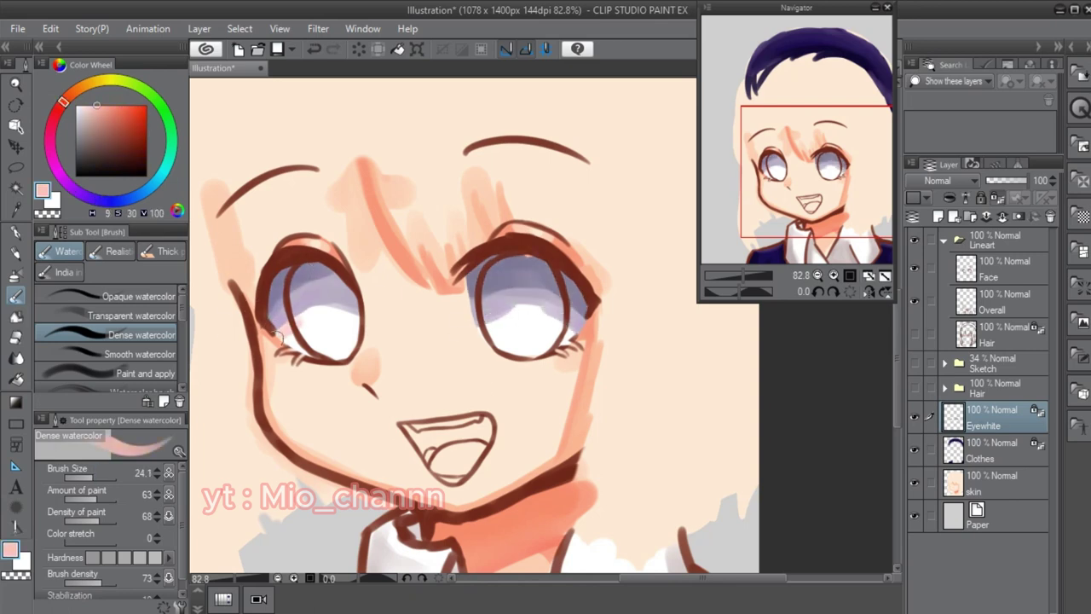
pyautogui.press('j')
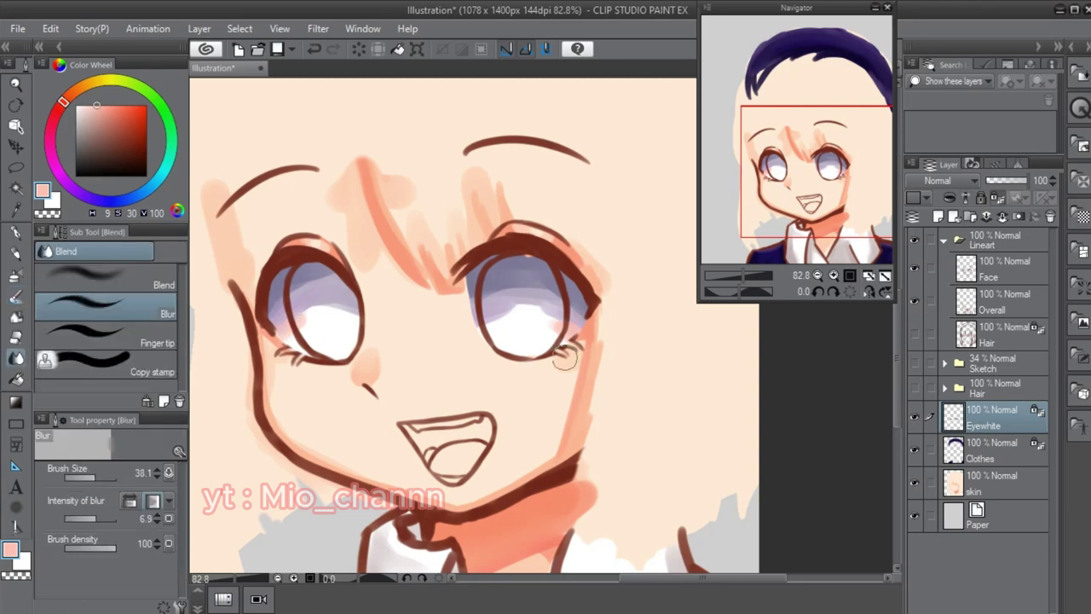
# - Add a new layer above Eyewhite and fill both irises with dark red (H 7, S 90, V 46) using the G-pen
pyautogui.hotkey('ctrl', 'shift', 'n')
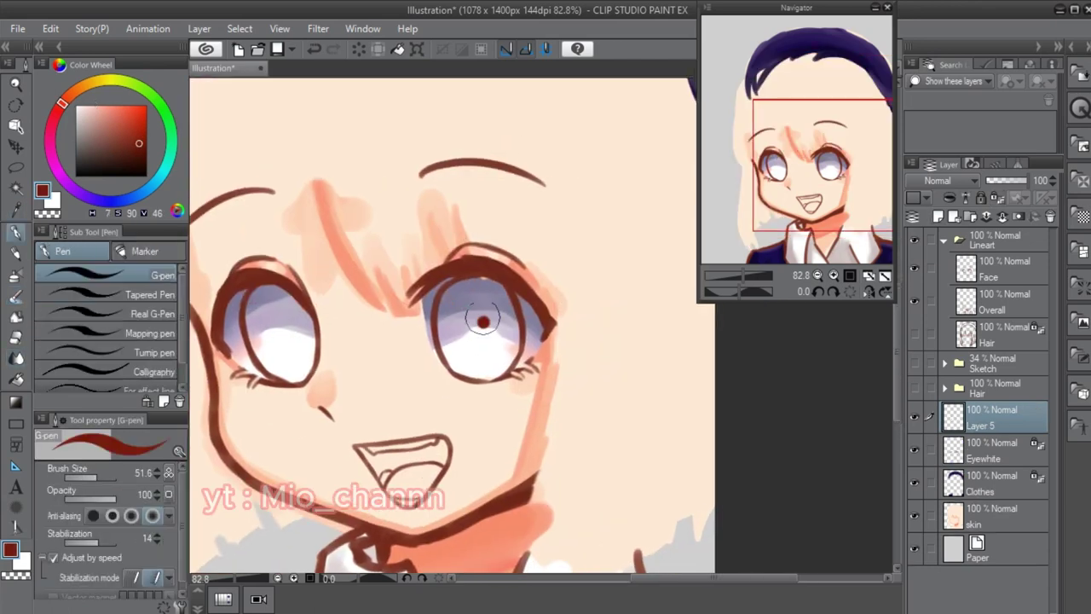
pyautogui.moveTo(483, 321)
pyautogui.mouseDown()
pyautogui.moveTo(477, 357)
pyautogui.moveTo(483, 288)
pyautogui.moveTo(503, 358)
pyautogui.mouseUp()
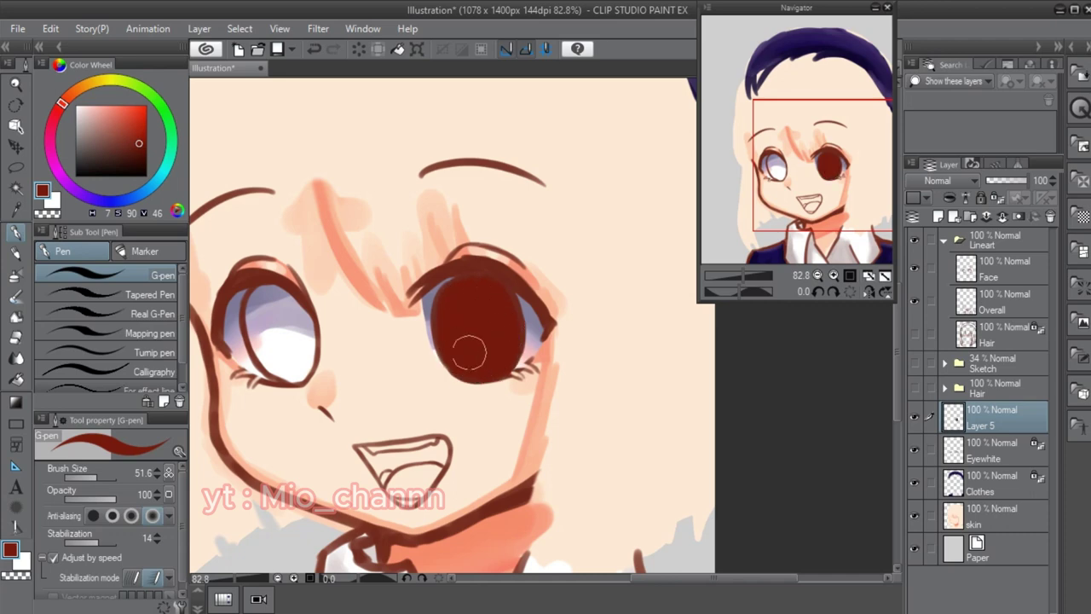
pyautogui.moveTo(350, 299)
pyautogui.mouseDown()
pyautogui.moveTo(324, 358)
pyautogui.moveTo(370, 324)
pyautogui.moveTo(360, 372)
pyautogui.moveTo(375, 387)
pyautogui.mouseUp()
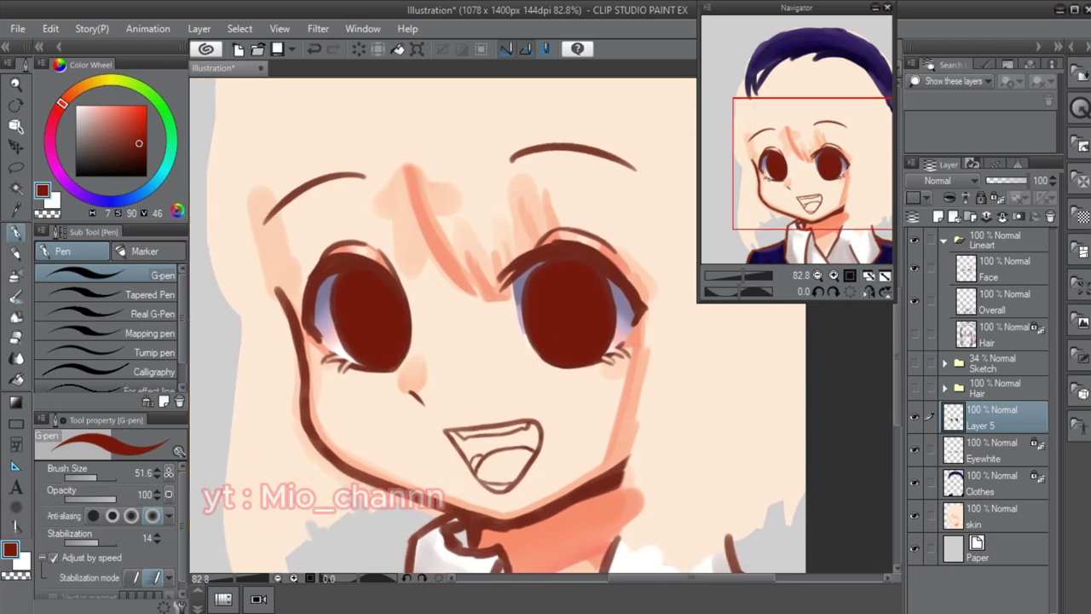
# - Lock transparent pixels on the Face lineart layer and recolour the lashes and eye outlines very dark brown (H 7, S 78, V 14)
pyautogui.keyDown('ctrl'); pyautogui.keyDown('shift'); pyautogui.click(316, 198); pyautogui.keyUp('shift'); pyautogui.keyUp('ctrl')
pyautogui.moveTo(315, 197); pyautogui.dragTo(298, 218)
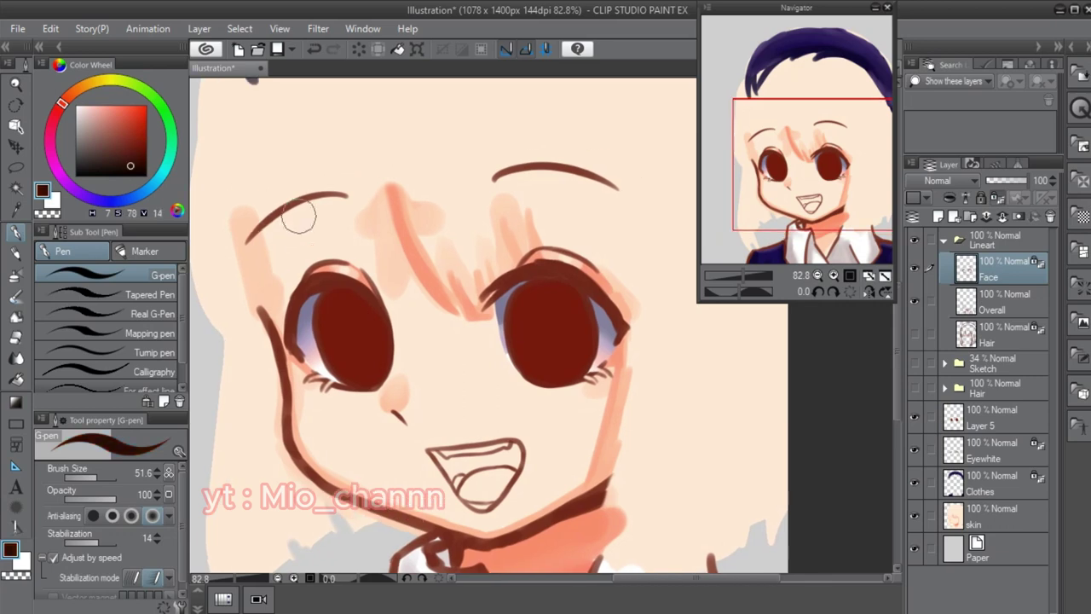
pyautogui.moveTo(321, 268)
pyautogui.mouseDown()
pyautogui.moveTo(323, 343)
pyautogui.moveTo(378, 389)
pyautogui.moveTo(329, 291)
pyautogui.moveTo(382, 341)
pyautogui.moveTo(317, 294)
pyautogui.moveTo(306, 368)
pyautogui.moveTo(360, 378)
pyautogui.mouseUp()
pyautogui.moveTo(484, 307)
pyautogui.mouseDown()
pyautogui.moveTo(566, 299)
pyautogui.moveTo(597, 311)
pyautogui.moveTo(503, 347)
pyautogui.mouseUp()
pyautogui.keyDown('alt'); pyautogui.click(396, 416); pyautogui.keyUp('alt')
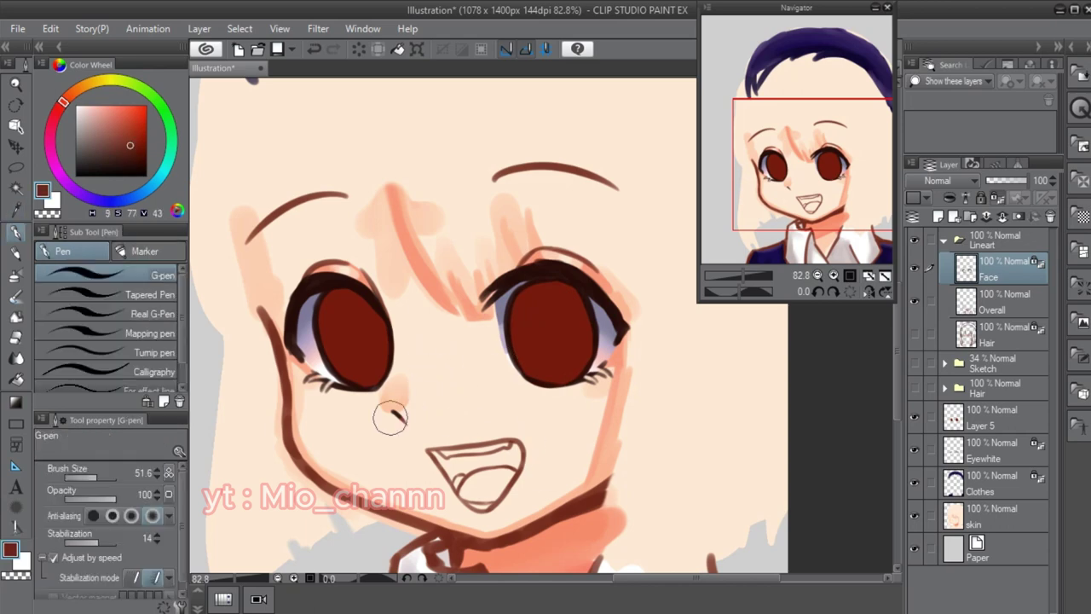
# - Lock transparent pixels on the iris layer and repaint both irises in deeper red-brown (H 7, S 88, V 28)
pyautogui.click(989, 418)
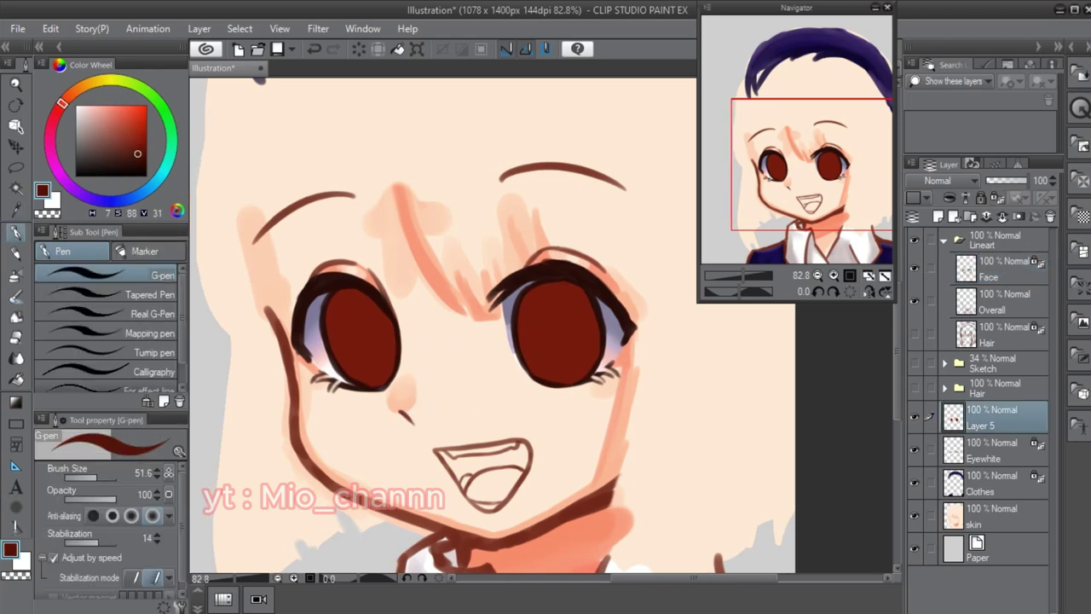
pyautogui.keyDown('alt'); pyautogui.click(563, 273); pyautogui.keyUp('alt')
pyautogui.moveTo(545, 324)
pyautogui.mouseDown()
pyautogui.moveTo(568, 292)
pyautogui.moveTo(562, 357)
pyautogui.mouseUp()
pyautogui.moveTo(362, 281); pyautogui.dragTo(358, 358)
pyautogui.moveTo(341, 299); pyautogui.dragTo(337, 341)
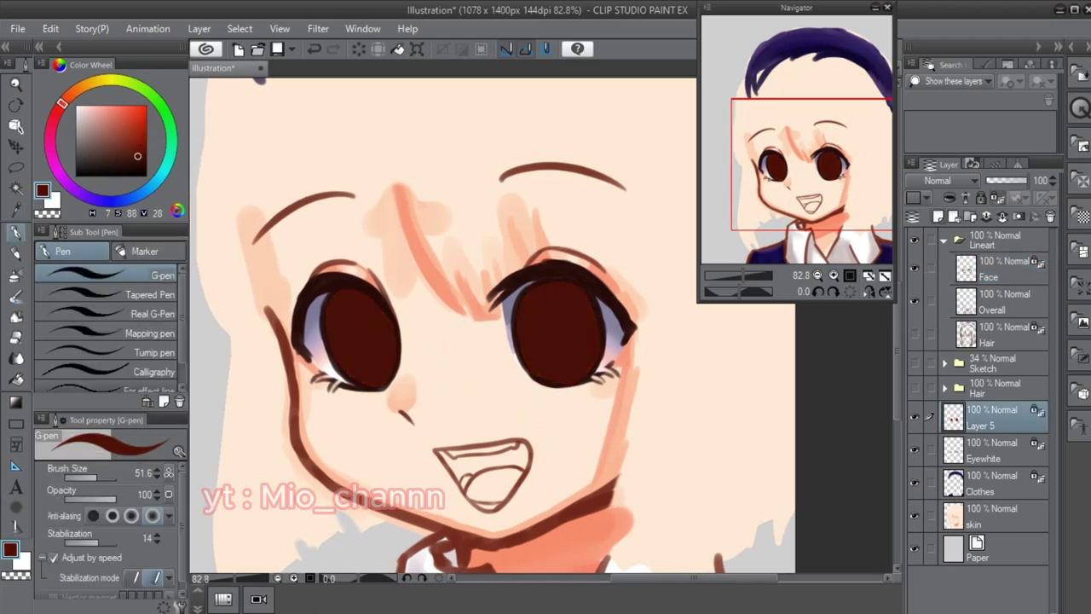
# - Create an Add (Glow) layer above the irises, airbrush a soft red glow into both eyes, and undo the last two strokes
pyautogui.hotkey('ctrl', 'shift', 'n')
pyautogui.press('b')
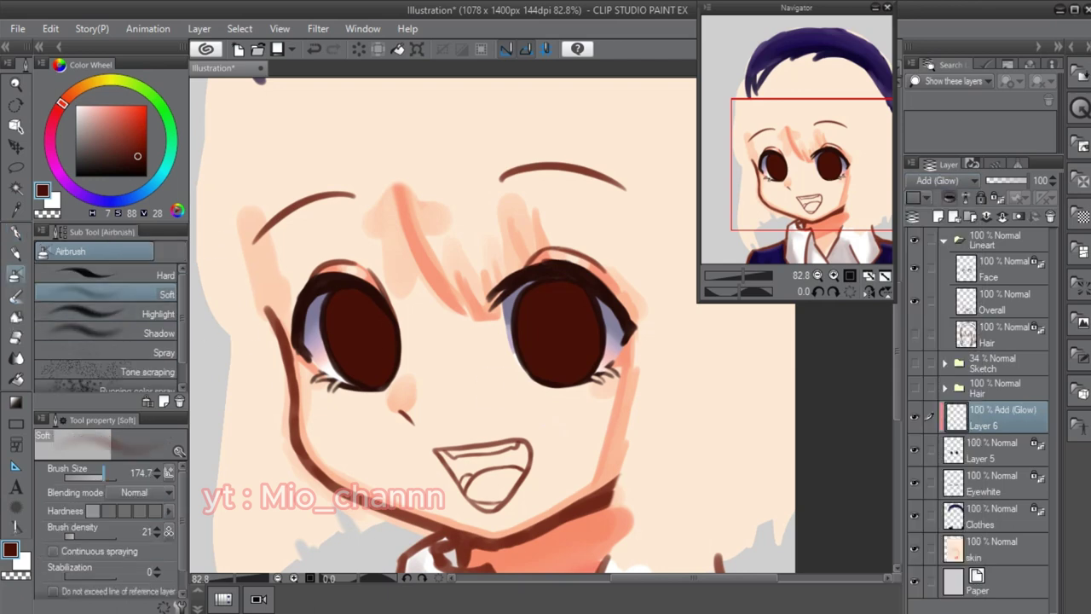
pyautogui.moveTo(345, 355)
pyautogui.mouseDown()
pyautogui.moveTo(368, 344)
pyautogui.moveTo(350, 358)
pyautogui.moveTo(331, 352)
pyautogui.mouseUp()
pyautogui.moveTo(524, 316)
pyautogui.mouseDown()
pyautogui.moveTo(536, 355)
pyautogui.moveTo(528, 330)
pyautogui.moveTo(551, 346)
pyautogui.moveTo(558, 312)
pyautogui.mouseUp()
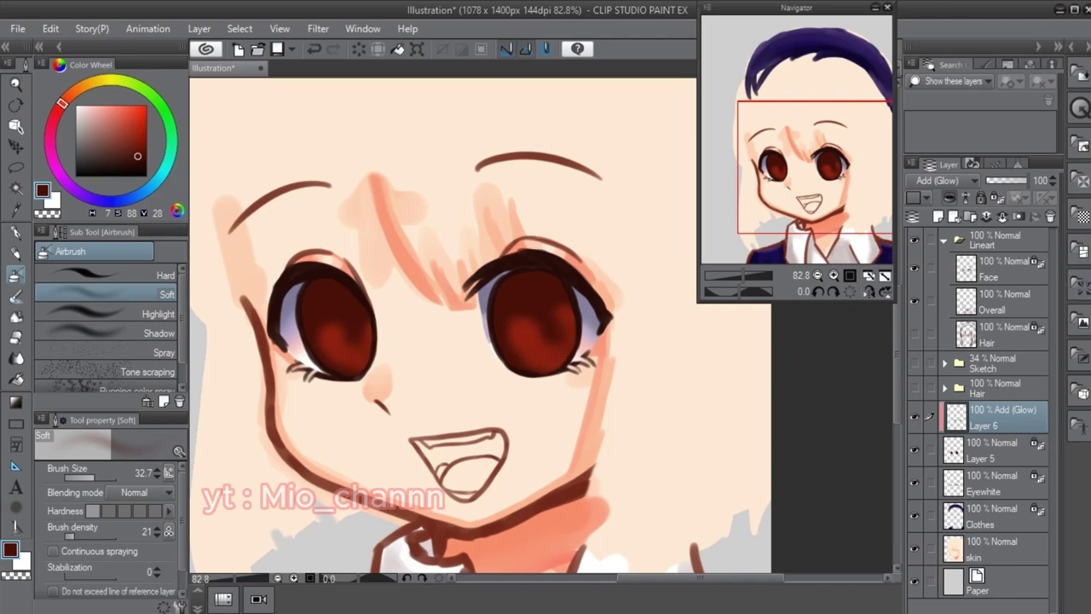
pyautogui.hotkey('ctrl', 'z')
pyautogui.hotkey('ctrl', 'z')
# - On the Face layer, lasso the right-hand eye's iris outline, shift it slightly to the right with a transform, and deselect
pyautogui.click(993, 269)
pyautogui.scroll(4, 596, 306)
pyautogui.press('m')
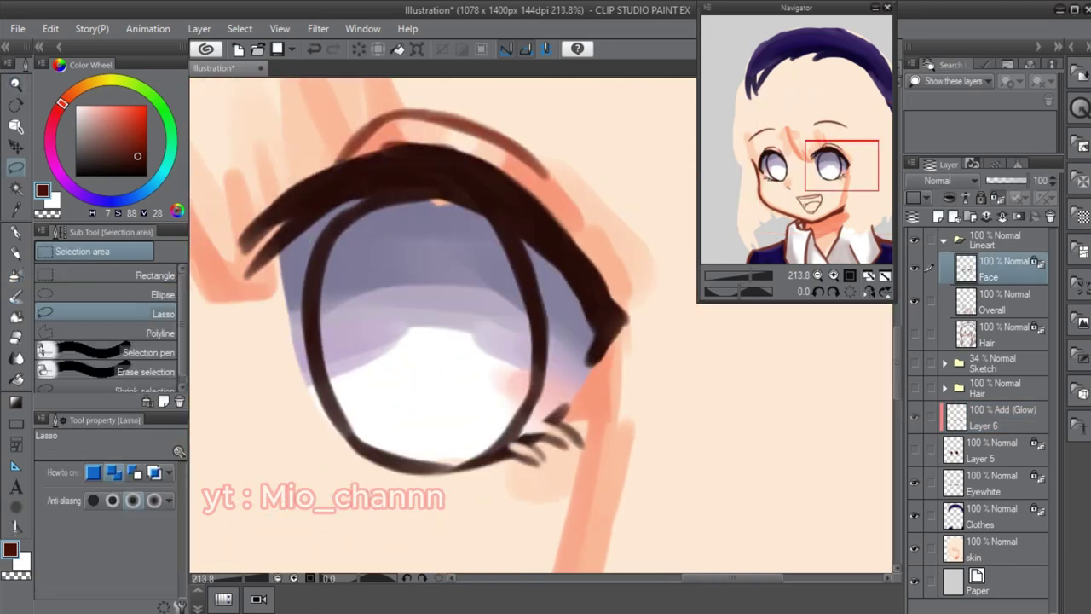
pyautogui.moveTo(477, 467); pyautogui.dragTo(443, 477)
pyautogui.press('b')
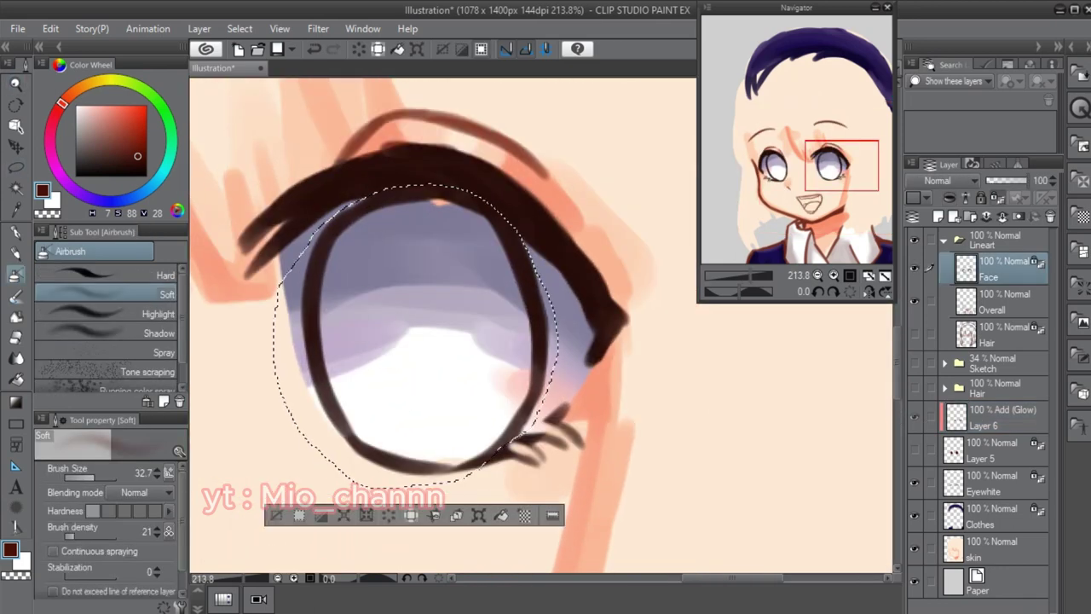
pyautogui.hotkey('ctrl', 't')
pyautogui.moveTo(608, 339); pyautogui.dragTo(646, 338)
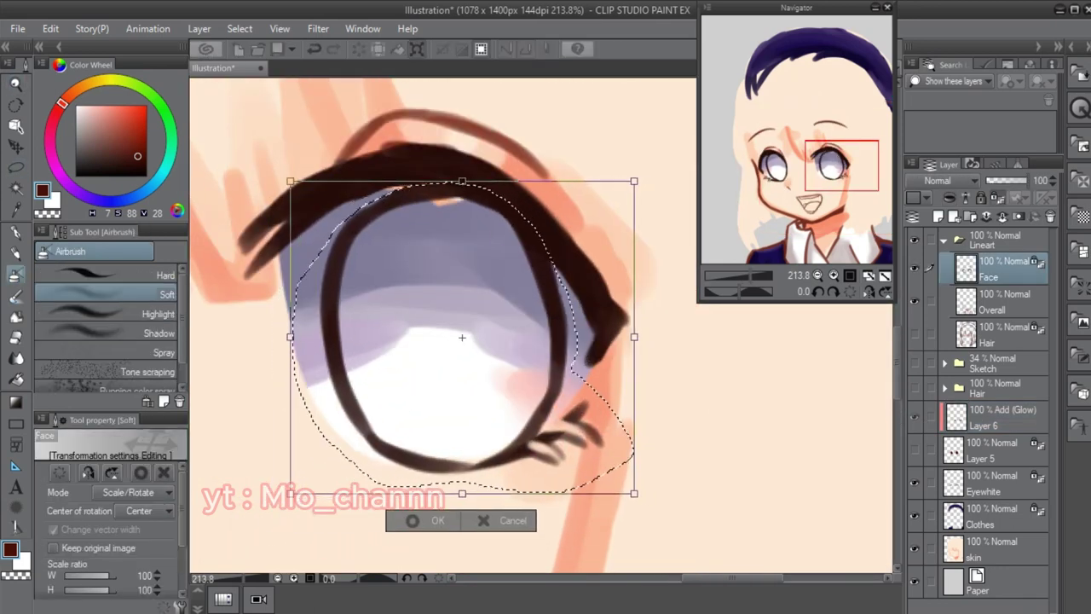
pyautogui.press('Return')
pyautogui.hotkey('ctrl', 'd')
# - Unlock transparent pixels on the Face layer and touch up the right-hand eye's iris outline with the Dense watercolor brush
pyautogui.press('b')
pyautogui.press('b')
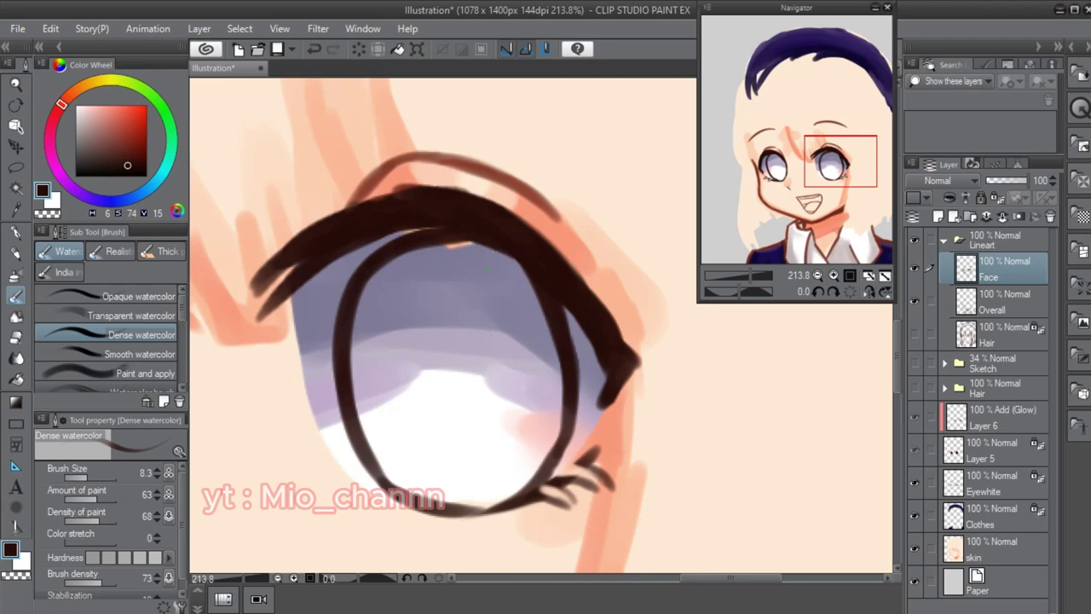
pyautogui.hotkey('ctrl', 'z')
# - Lasso the right-hand eye's iris and shift its colour on Layer 5 and the glow layer to fit inside the outline
pyautogui.press('m')
pyautogui.moveTo(648, 375)
pyautogui.mouseDown()
pyautogui.moveTo(290, 486)
pyautogui.moveTo(264, 281)
pyautogui.mouseUp()
pyautogui.hotkey('ctrl', 't')
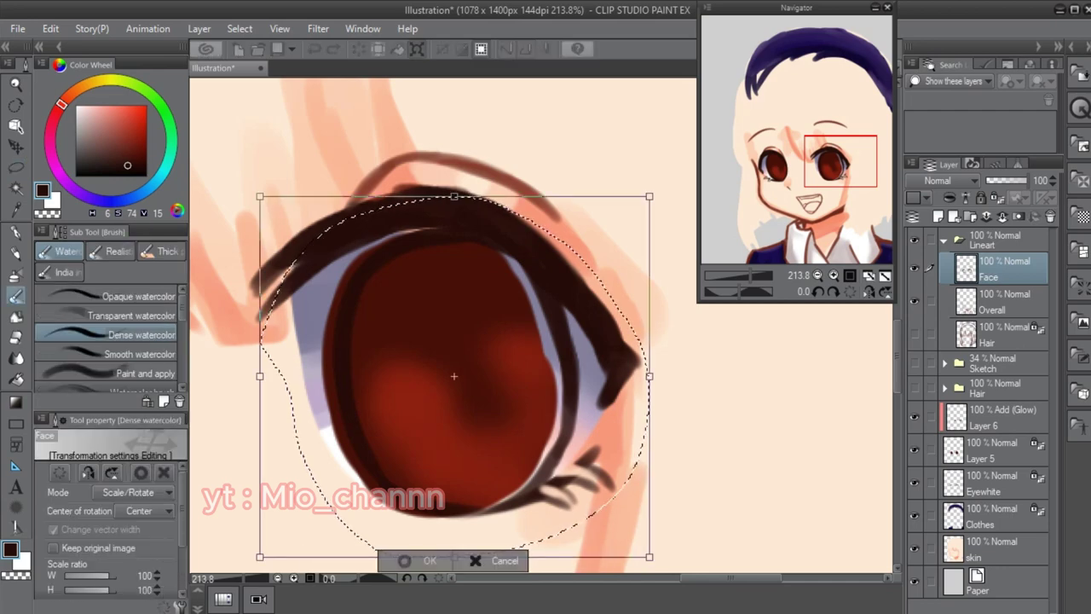
pyautogui.press('Return')
pyautogui.hotkey('ctrl', 't')
pyautogui.press('Return')
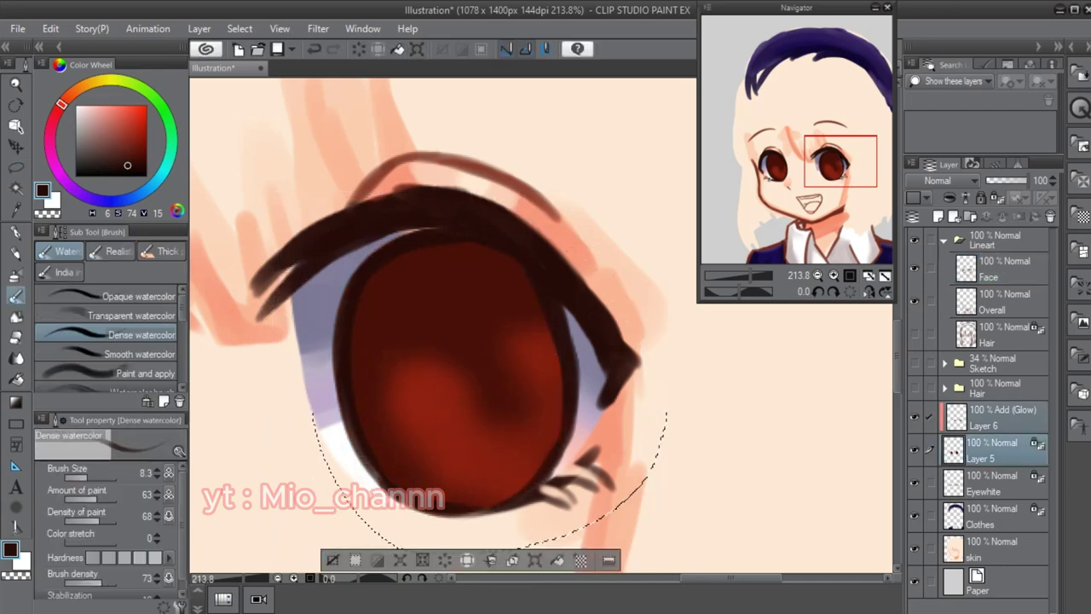
# - Clear the earlier red glow from both irises, keeping an empty clipped layer above the iris layer
pyautogui.hotkey('ctrl', 'z')
pyautogui.hotkey('ctrl', 'z')
pyautogui.hotkey('ctrl', 'z')
pyautogui.hotkey('ctrl', 'z')
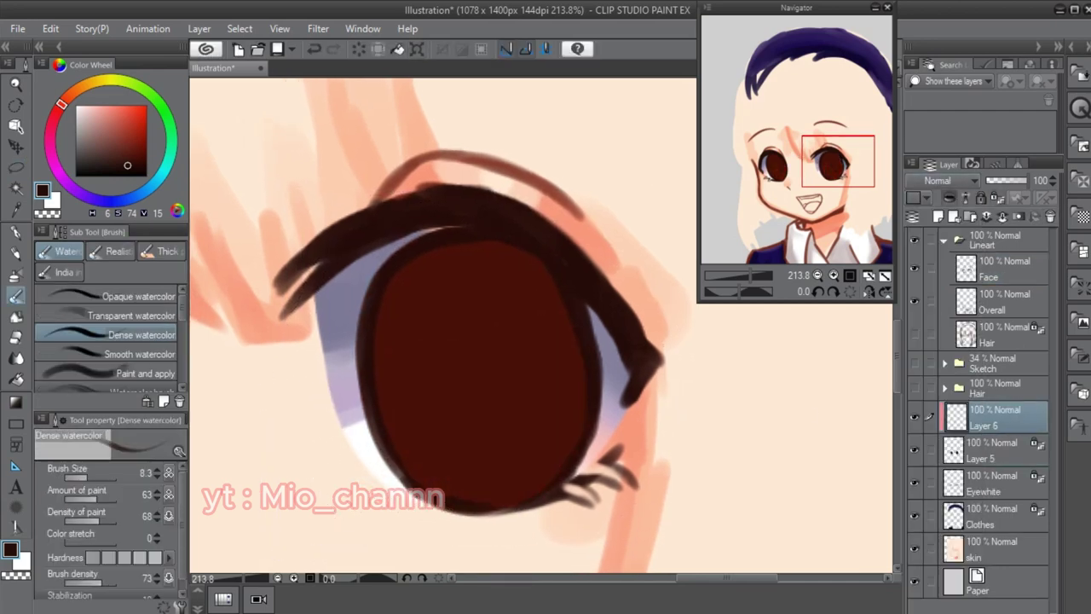
# - Set Layer 6 to Add (Glow) and airbrush bright red (H 356, S 73, V 100) into the lower half of both irises with the Soft brush
pyautogui.hotkey('ctrl', '-')
pyautogui.press('b')
pyautogui.moveTo(244, 382)
pyautogui.mouseDown()
pyautogui.moveTo(310, 425)
pyautogui.moveTo(324, 377)
pyautogui.moveTo(282, 392)
pyautogui.moveTo(315, 421)
pyautogui.mouseUp()
pyautogui.hotkey('ctrl', 'z')
pyautogui.hotkey('ctrl', 'z')
pyautogui.hotkey('ctrl', 'z')
pyautogui.click(55, 113)
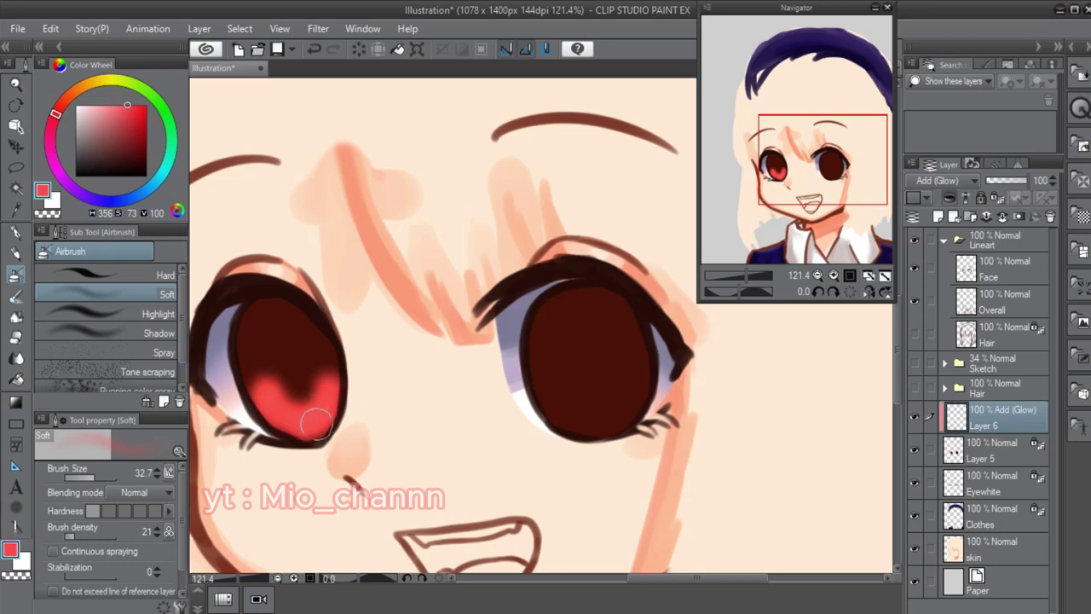
pyautogui.moveTo(545, 384)
pyautogui.mouseDown()
pyautogui.moveTo(622, 414)
pyautogui.moveTo(628, 402)
pyautogui.moveTo(623, 412)
pyautogui.mouseUp()
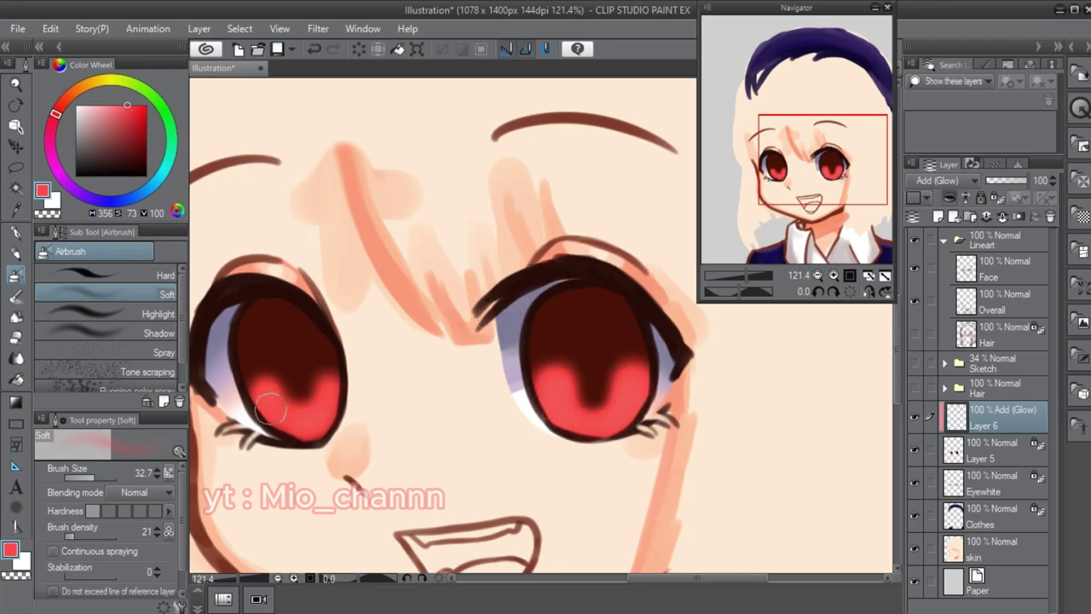
# - Airbrush thin glow streaks into both irises at brush size 7.1, lock the glow layer's transparent pixels, and set its opacity to 72%
pyautogui.moveTo(316, 436); pyautogui.dragTo(361, 426)
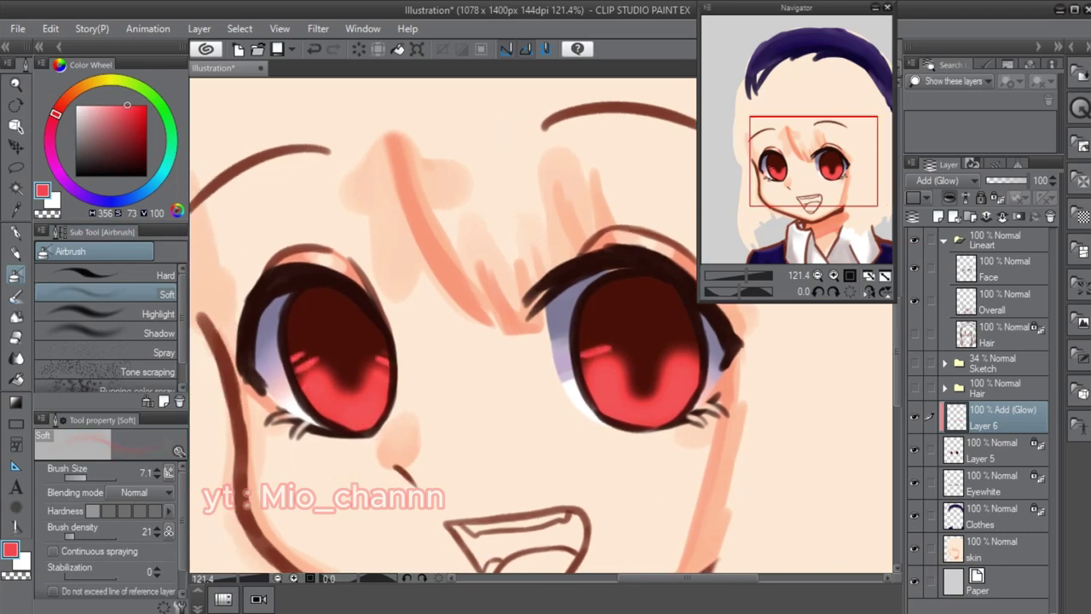
pyautogui.moveTo(561, 369); pyautogui.dragTo(552, 366)
pyautogui.moveTo(1027, 180); pyautogui.dragTo(1009, 180)
pyautogui.press('p')
pyautogui.press('3')
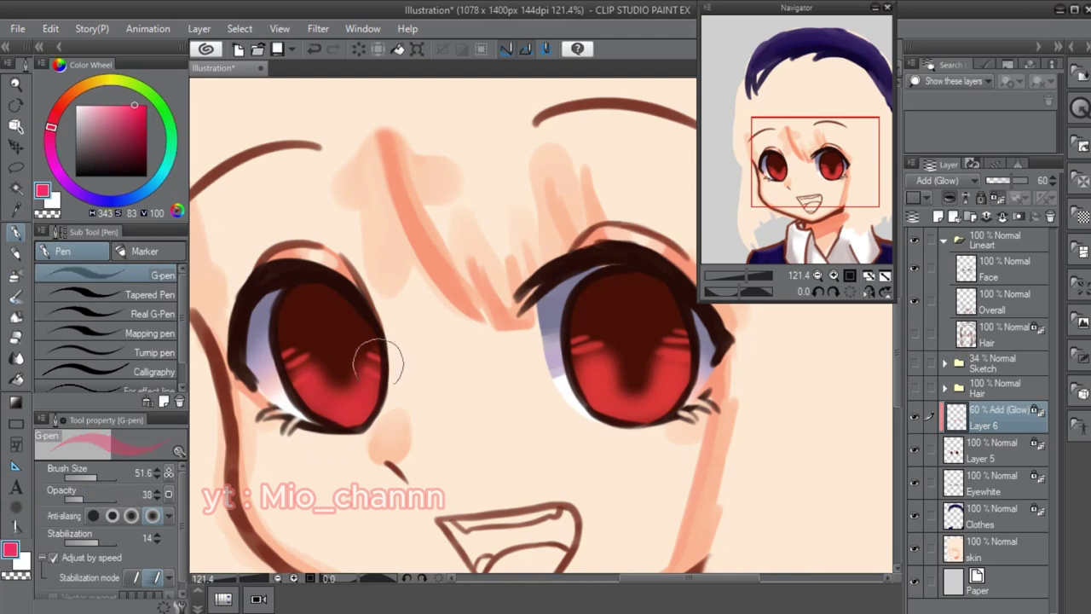
pyautogui.moveTo(1009, 179); pyautogui.dragTo(1013, 180)
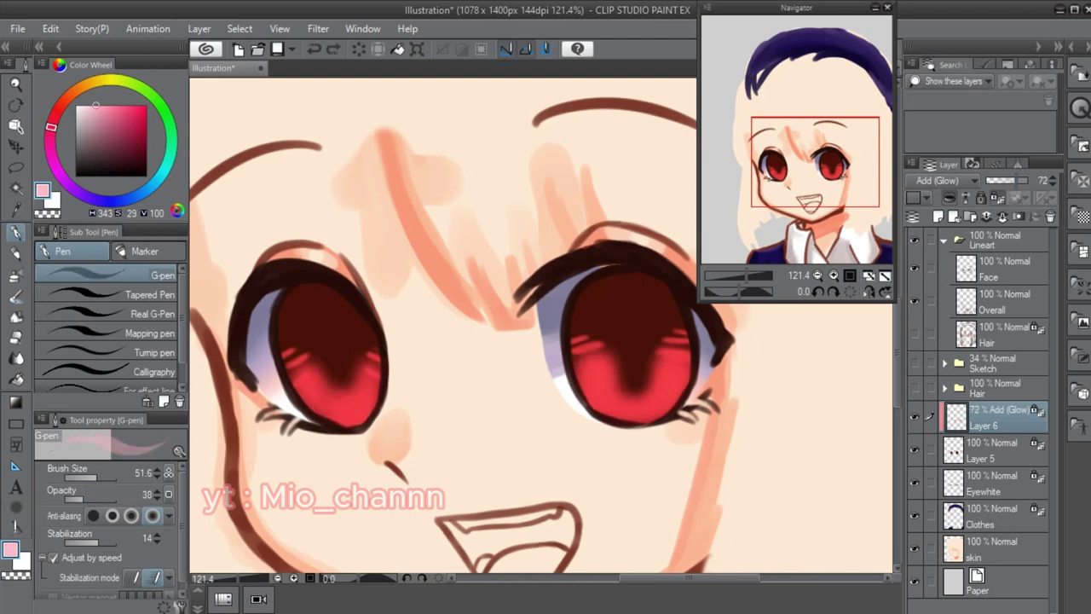
# - On a new clipped layer, paint translucent pale pink circles (H 343, S 14, V 100) low in both irises and set the layer's opacity to 76%
pyautogui.hotkey('ctrl', 'shift', 'n')
pyautogui.moveTo(332, 444); pyautogui.dragTo(342, 405)
pyautogui.moveTo(620, 391); pyautogui.dragTo(626, 397)
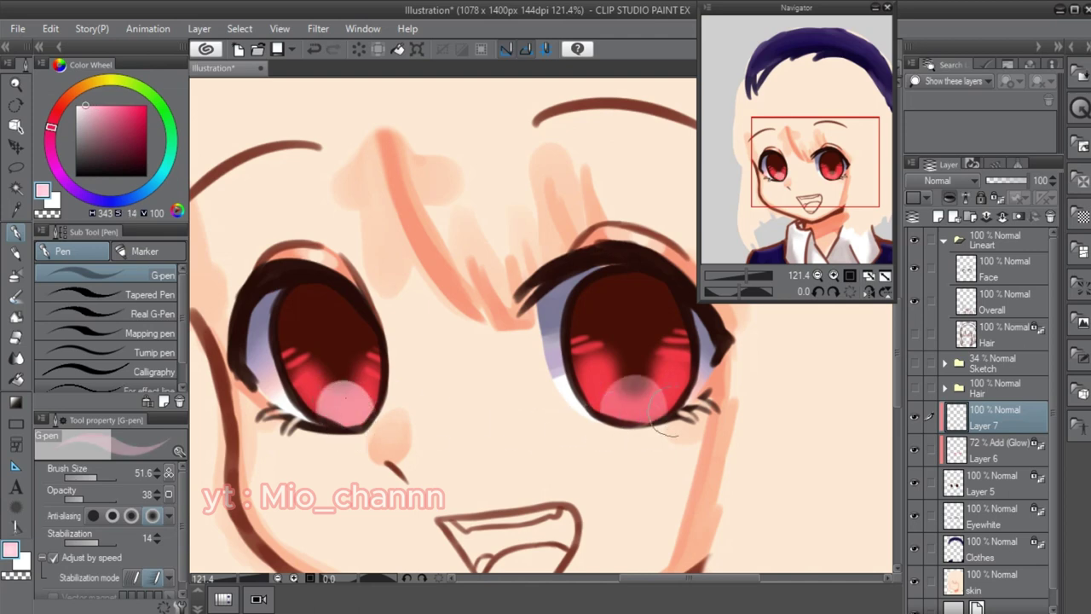
pyautogui.hotkey('ctrl', 'j')
pyautogui.hotkey('ctrl', 'z')
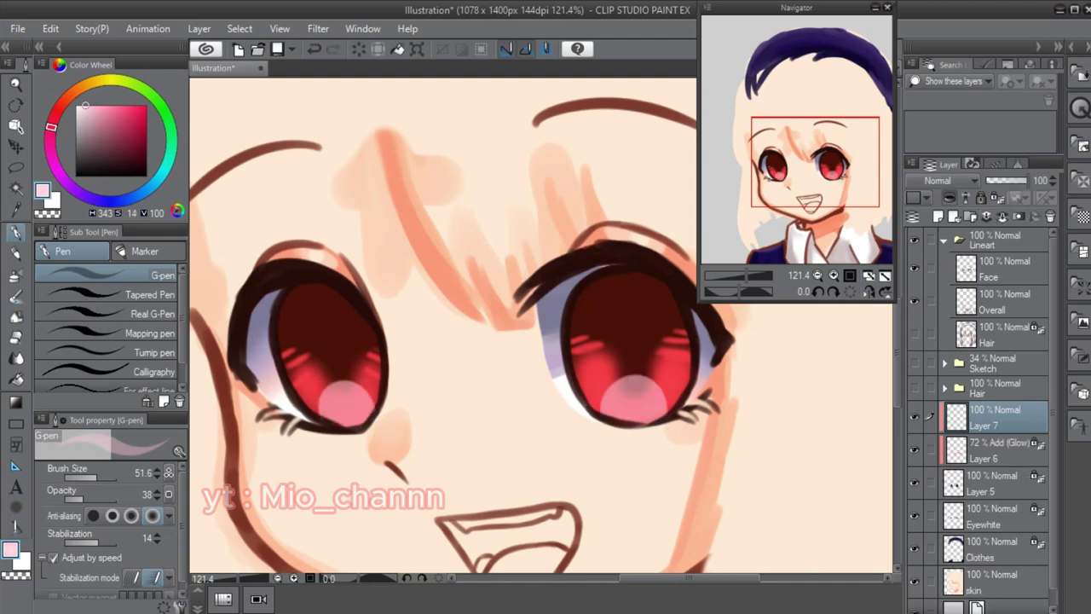
pyautogui.moveTo(1027, 180); pyautogui.dragTo(1016, 179)
# - Paint translucent blue reflections (H 215, S 46, V 73) in the upper part of both irises with the 51.6 G-pen
pyautogui.moveTo(341, 324)
pyautogui.mouseDown()
pyautogui.moveTo(389, 344)
pyautogui.moveTo(391, 334)
pyautogui.moveTo(390, 345)
pyautogui.mouseUp()
pyautogui.keyDown('alt'); pyautogui.click(294, 341); pyautogui.keyUp('alt')
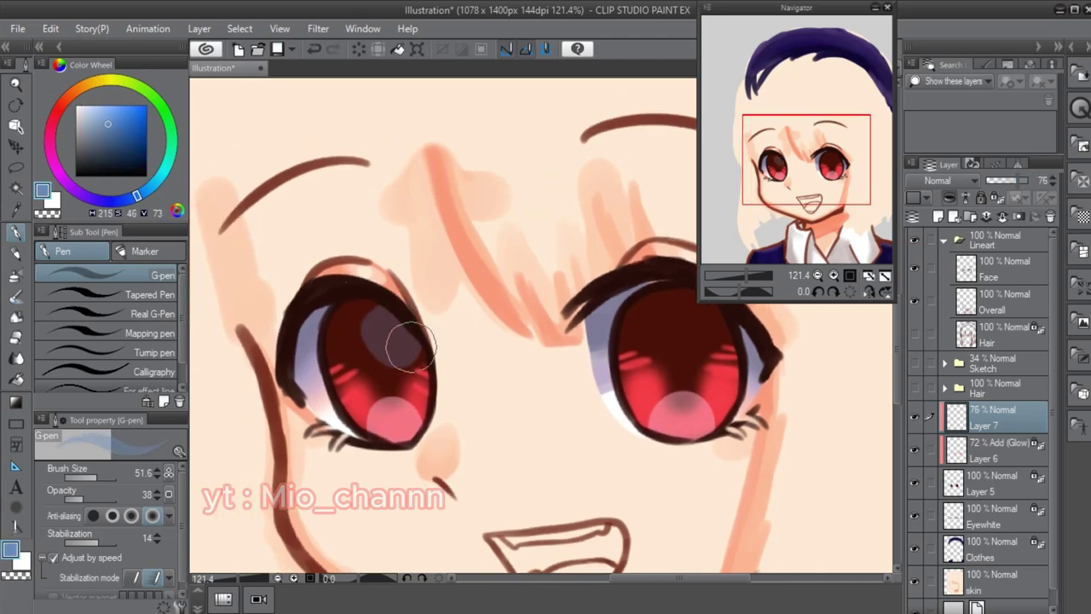
pyautogui.moveTo(512, 341); pyautogui.dragTo(482, 379)
pyautogui.moveTo(673, 362); pyautogui.dragTo(679, 375)
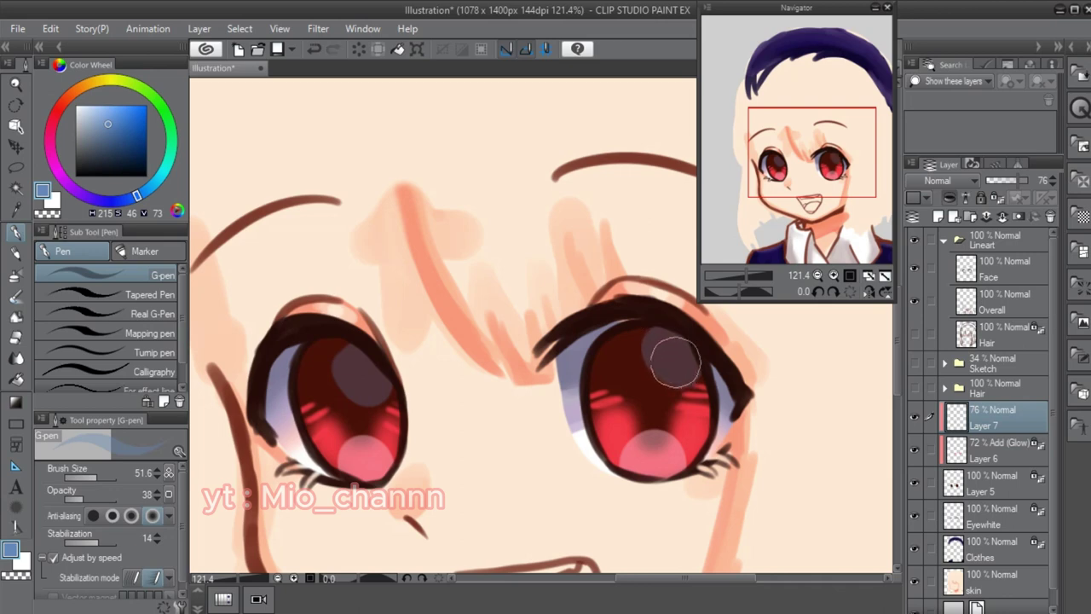
# - Add a layer above Face, paint white sparkle spots in both eyes with the 13.1 G-pen, and rename the layer "Eye sparkle <3"
pyautogui.click(1002, 269)
pyautogui.hotkey('ctrl', 'shift', 'n')
pyautogui.press('x')
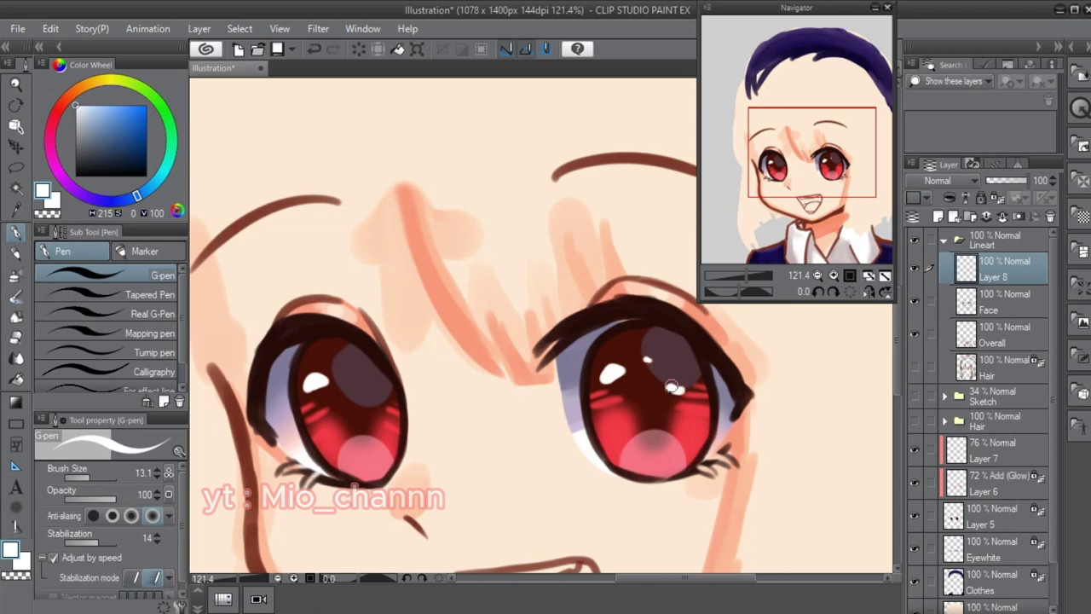
pyautogui.hscroll(-2, 384, 376)
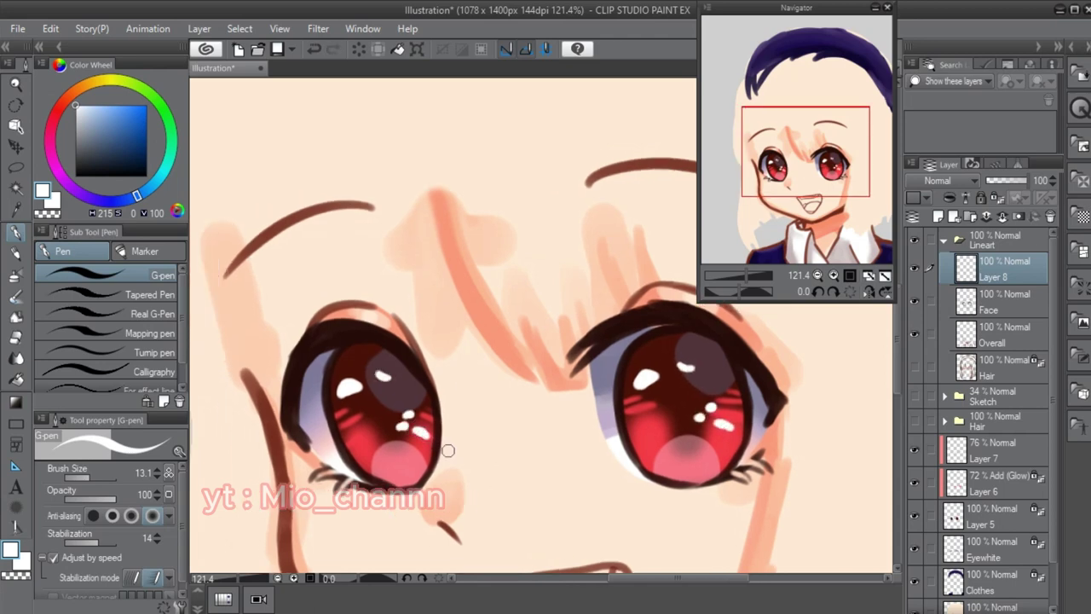
pyautogui.scroll(-3, 558, 368)
pyautogui.scroll(4, 596, 366)
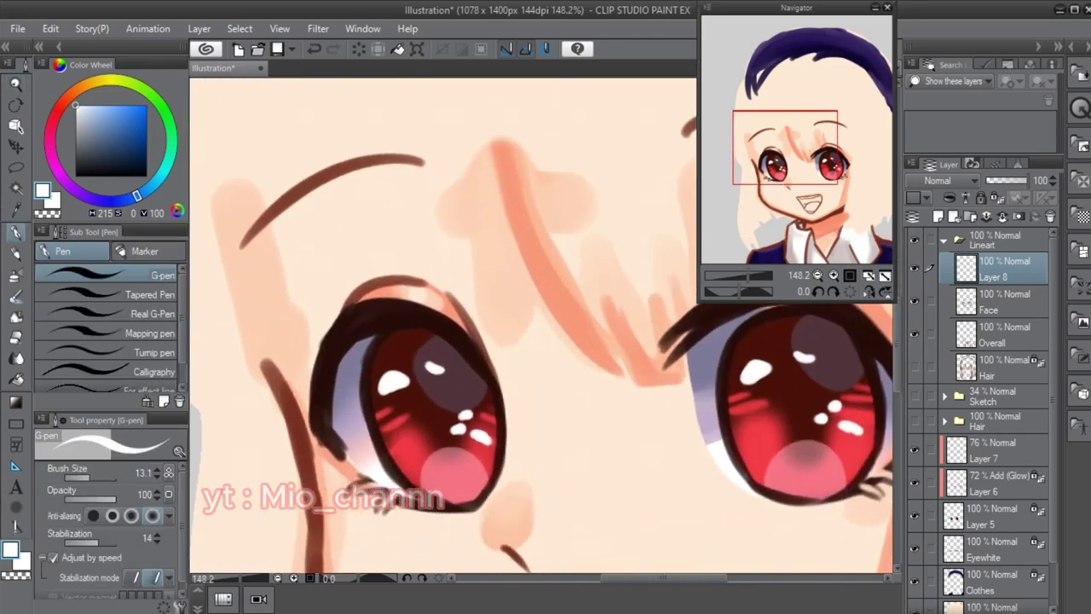
pyautogui.scroll(-2, 628, 373)
pyautogui.doubleClick(997, 276)
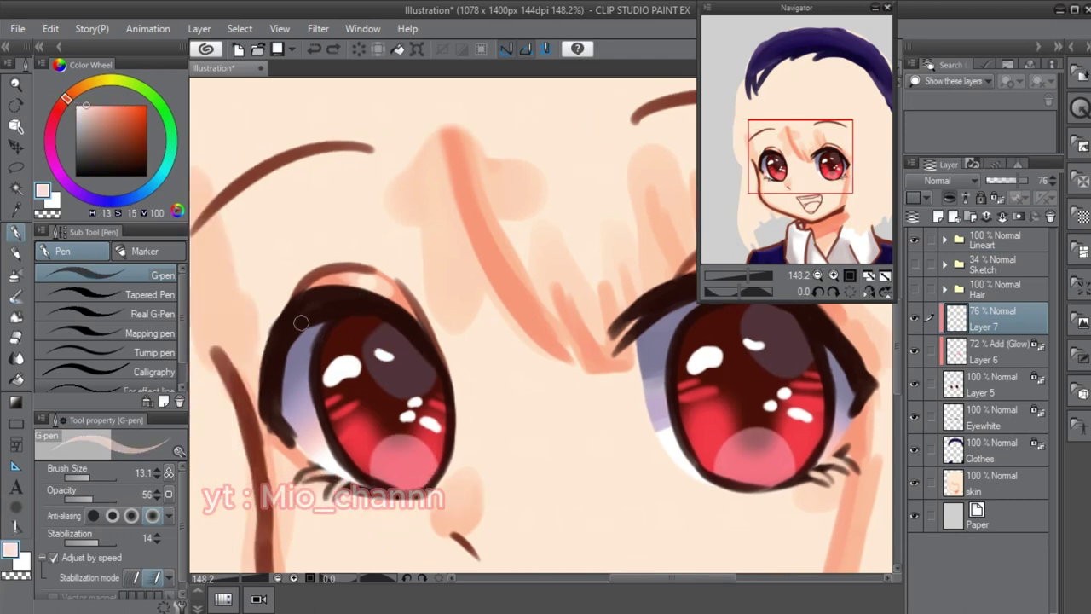
# - On Layer 7, paint faint pale peach lines (H 13, S 15, V 100) along the top edge of both irises with the G-pen at 56% opacity
pyautogui.moveTo(334, 324); pyautogui.dragTo(380, 318)
pyautogui.hotkey('ctrl', 'z')
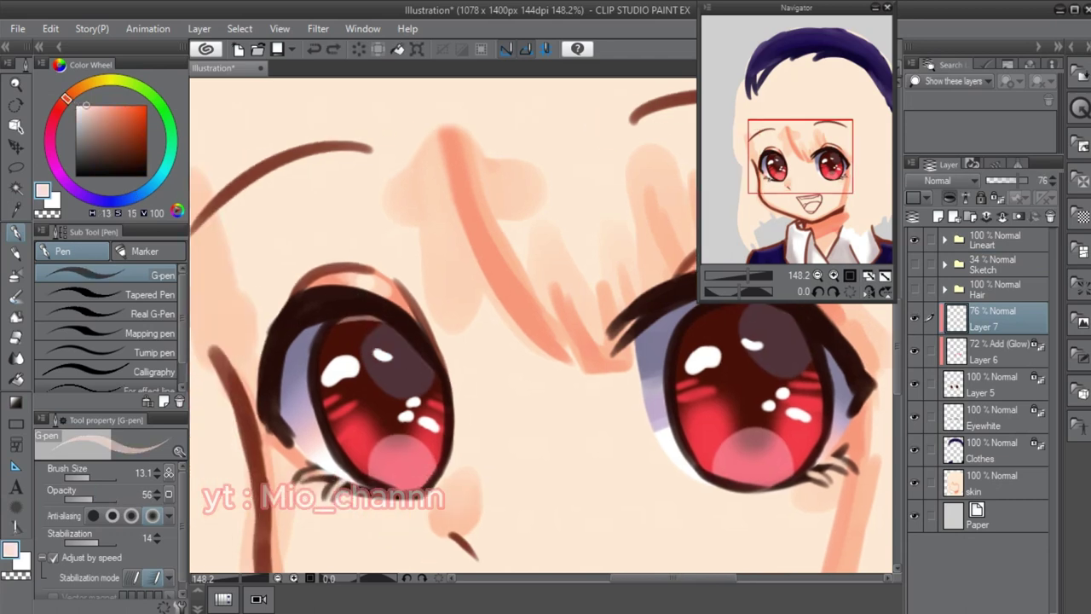
pyautogui.moveTo(698, 310)
pyautogui.mouseDown()
pyautogui.moveTo(502, 309)
pyautogui.moveTo(597, 298)
pyautogui.mouseUp()
pyautogui.hotkey('ctrl', 'z')
pyautogui.moveTo(508, 307); pyautogui.dragTo(596, 324)
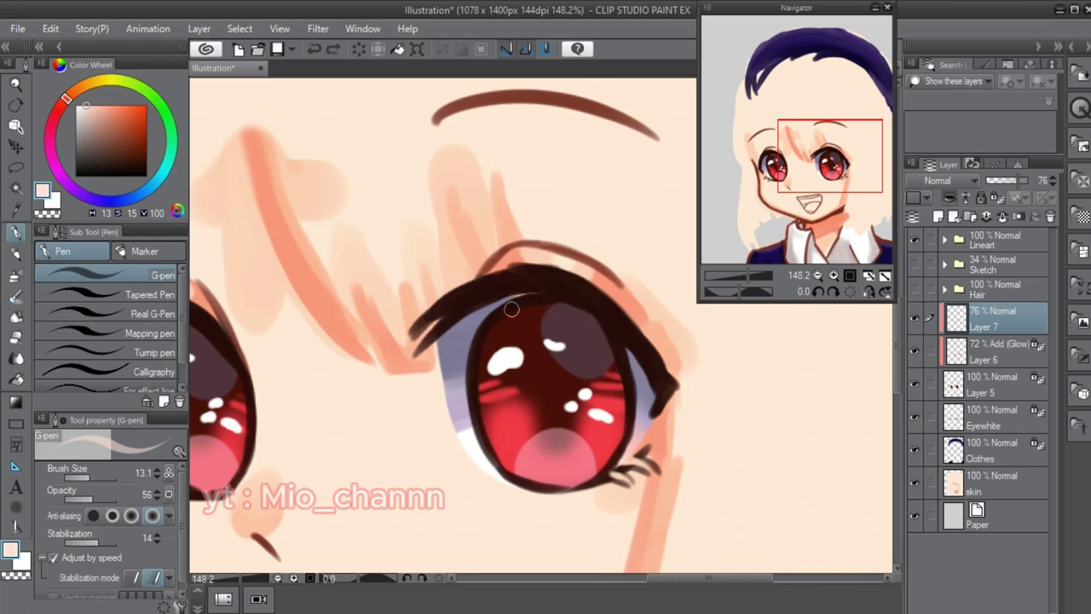
pyautogui.hotkey('ctrl', 'z')
pyautogui.hotkey('ctrl', '0')
pyautogui.moveTo(503, 334); pyautogui.dragTo(376, 345)
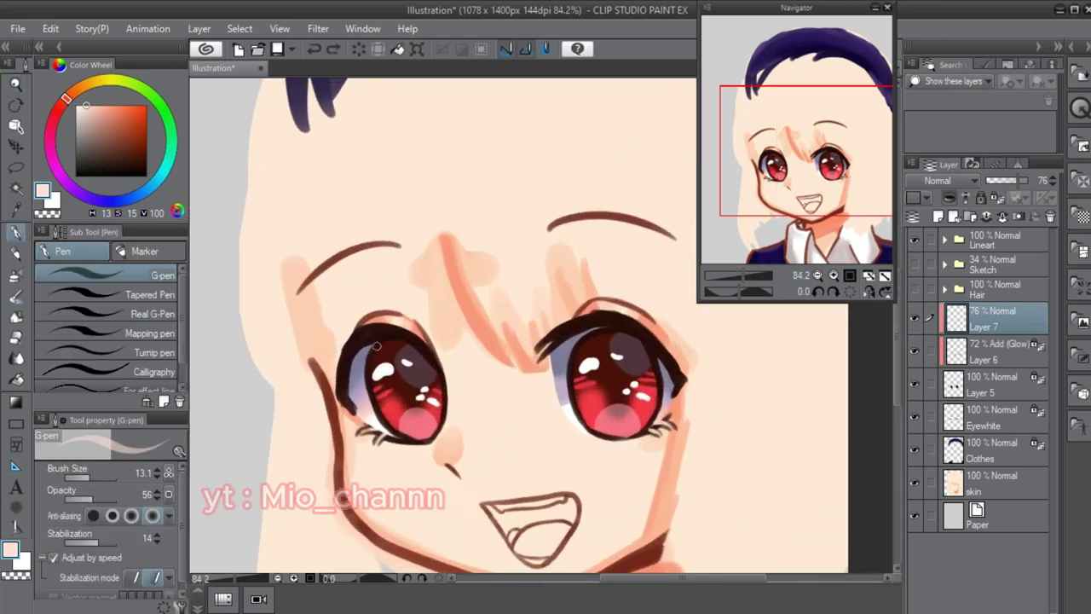
# - Move the Face layer below the Hair folder and group the layers from Face down to Eyewhite in a folder named Eyes
pyautogui.hotkey('ctrl', '-')
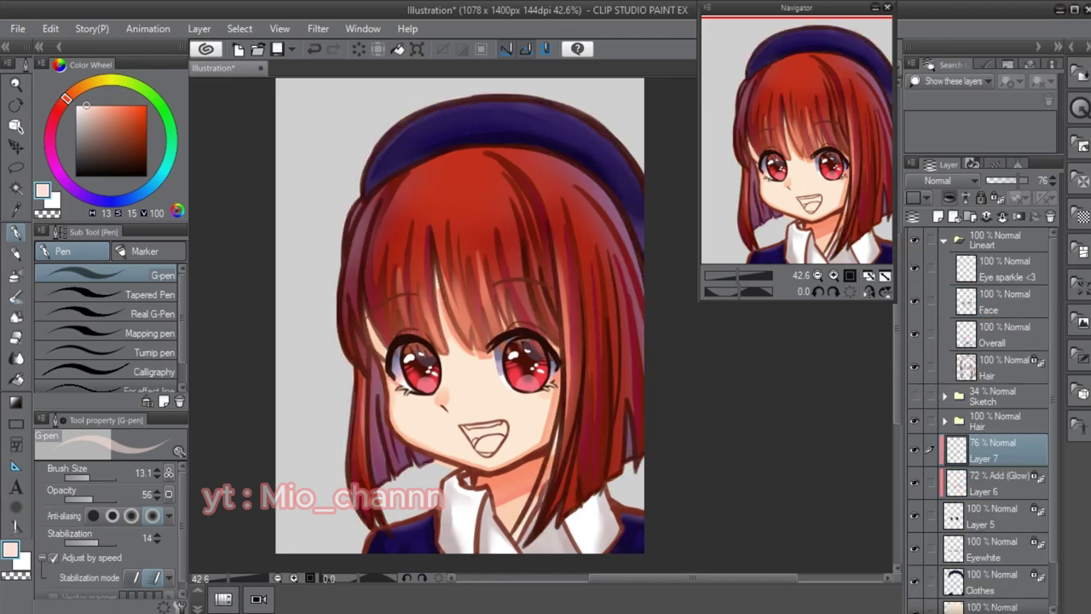
pyautogui.moveTo(993, 301); pyautogui.dragTo(993, 431)
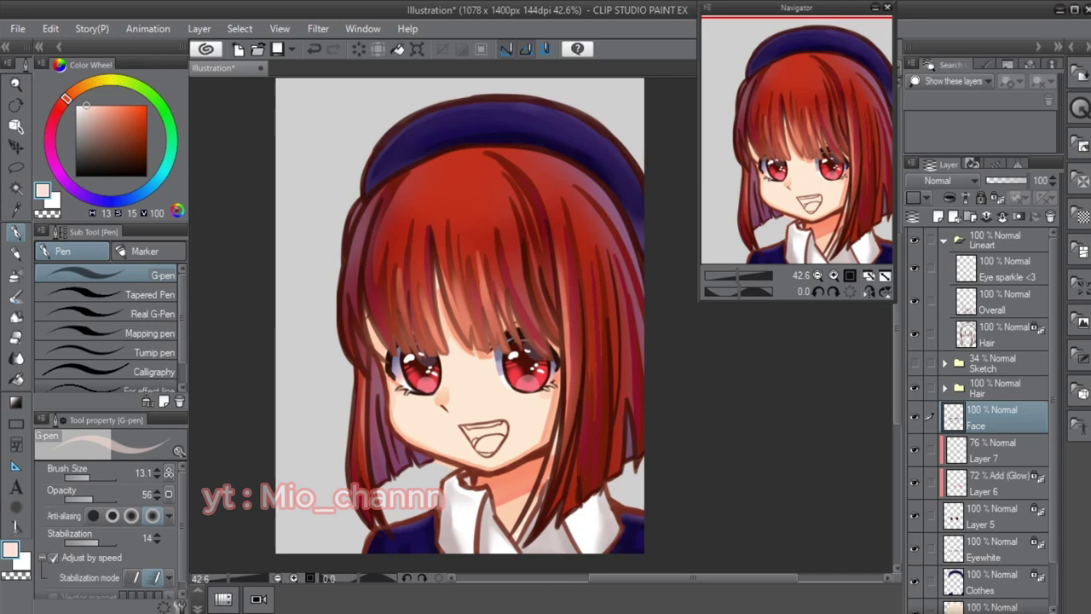
pyautogui.hotkey('ctrl', '+')
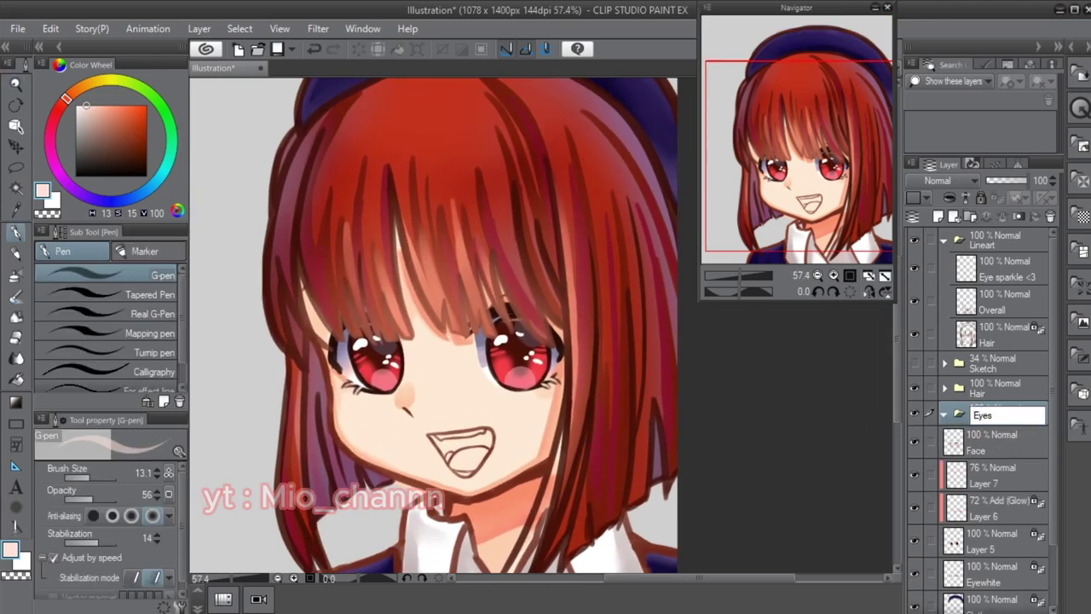
pyautogui.keyDown('shift'); pyautogui.click(993, 549); pyautogui.keyUp('shift')
pyautogui.hotkey('ctrl', 'g')
# - Unlock transparent pixels on the Eyewhite layer and soften the inner edge of the right-hand eye's white with the Blur tool
pyautogui.click(1006, 519)
pyautogui.hotkey('ctrl', '+')
pyautogui.hotkey('ctrl', '+')
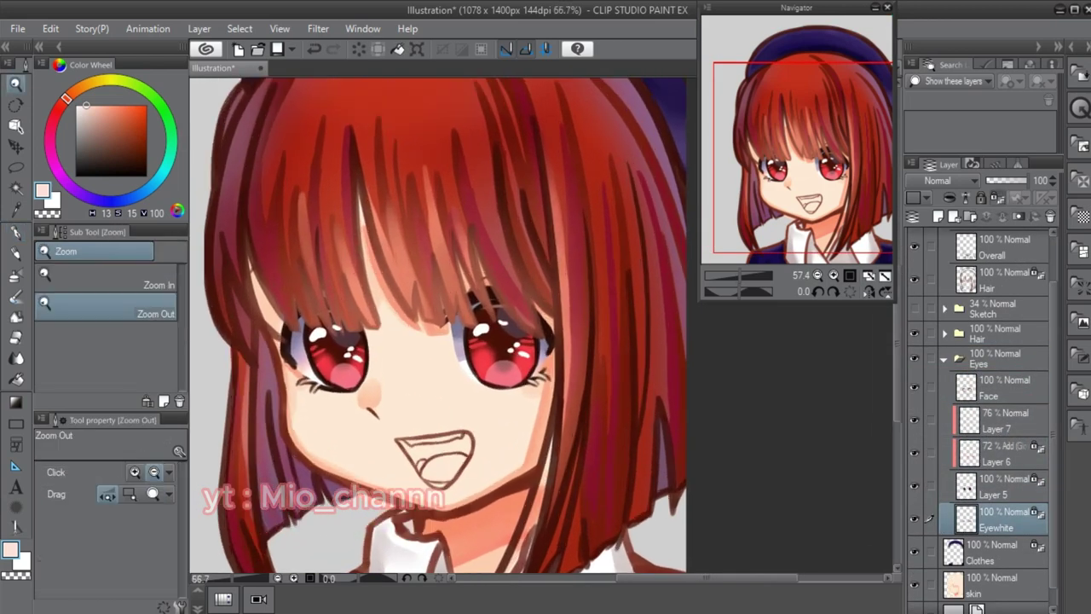
pyautogui.press('j')
pyautogui.moveTo(500, 328); pyautogui.dragTo(508, 386)
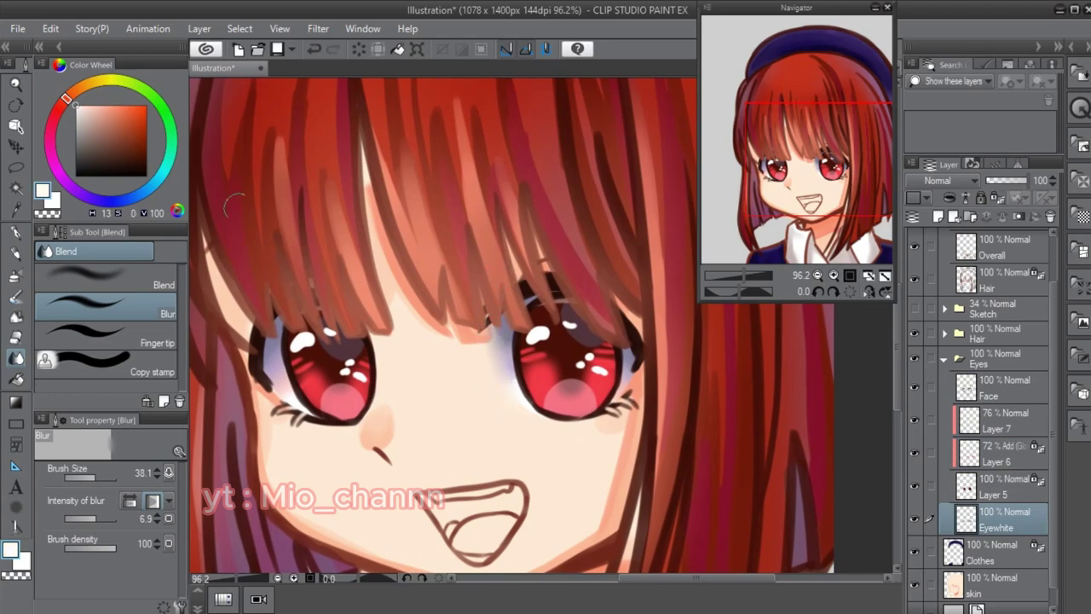
# - Paint white between the lower lashes of the left-hand eye with the G-pen at size 8.3
pyautogui.press('p')
pyautogui.scroll(5, 289, 421)
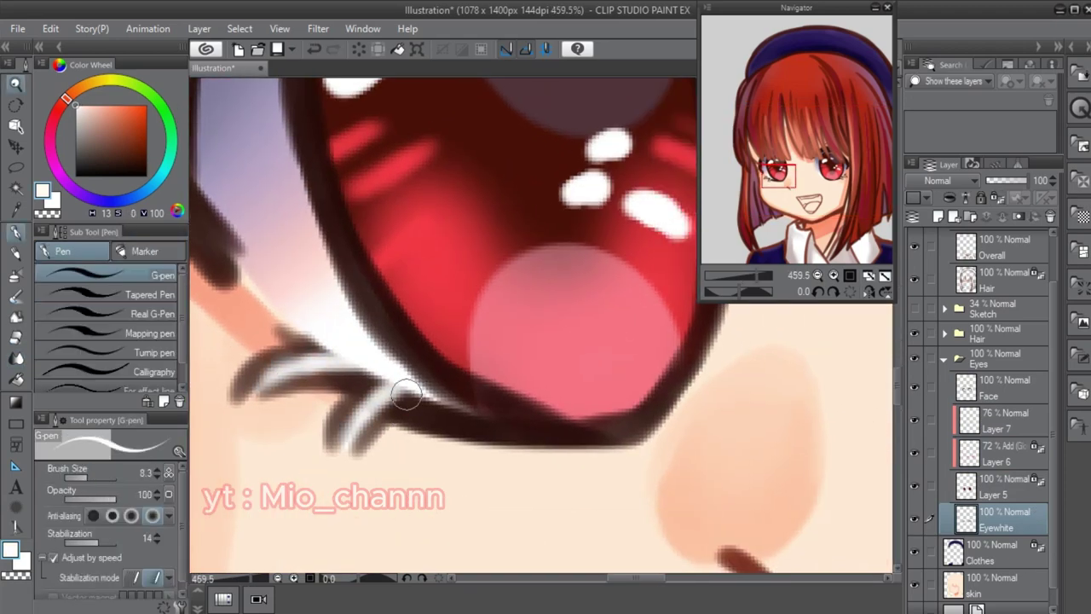
pyautogui.scroll(-2, 406, 394)
# - Clean up the right-hand eye's outer corner with a 17.8 hard eraser, paint white between its lower lashes, and blur the strokes
pyautogui.press('e')
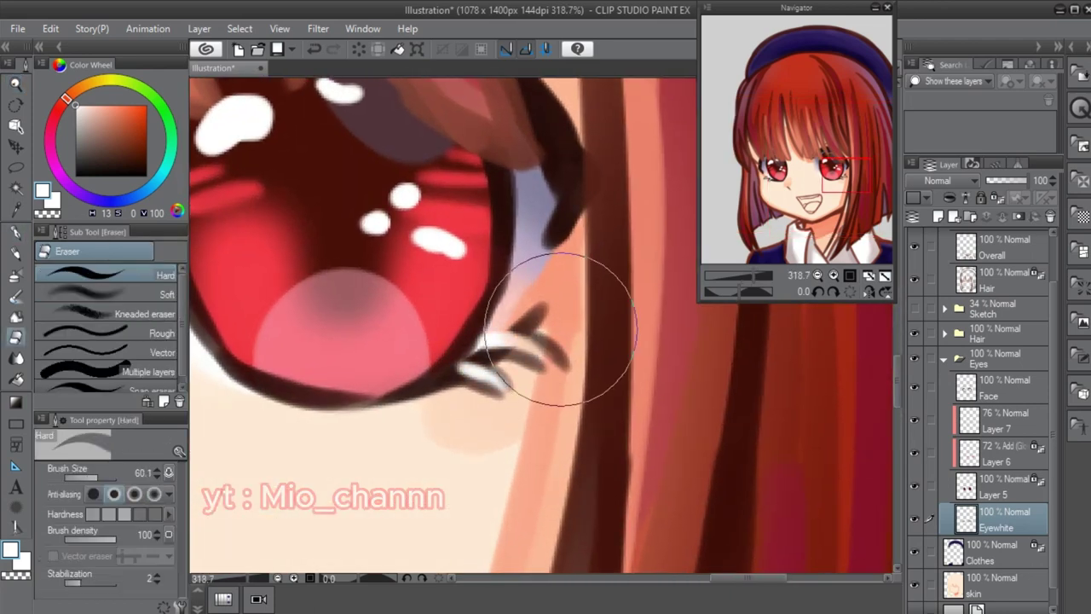
pyautogui.press('[')
pyautogui.press('[')
pyautogui.press('[')
pyautogui.press('[')
pyautogui.press('[')
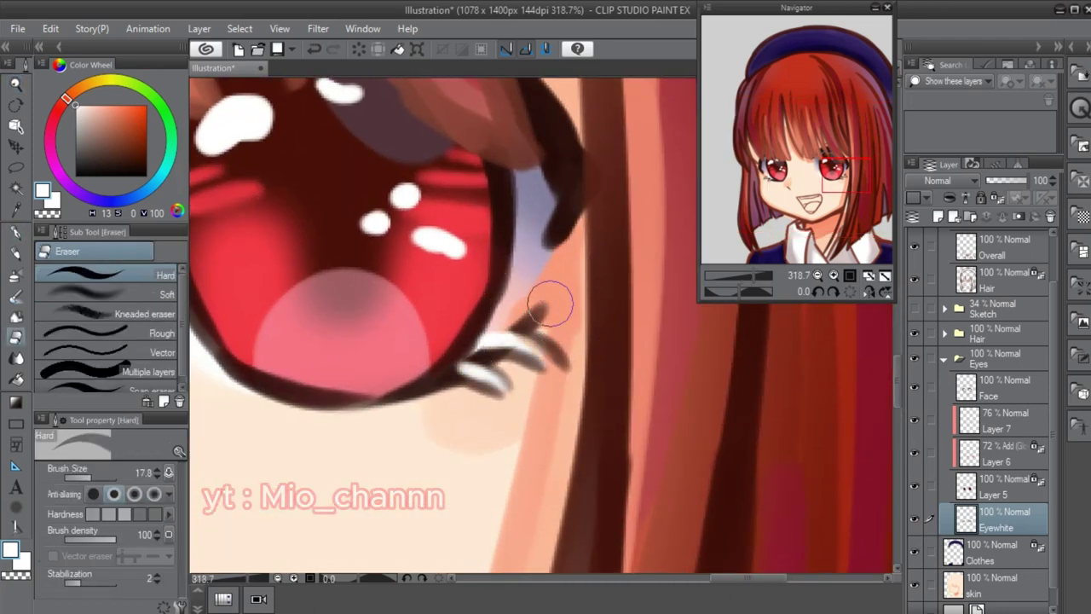
pyautogui.press('p')
pyautogui.press('j')
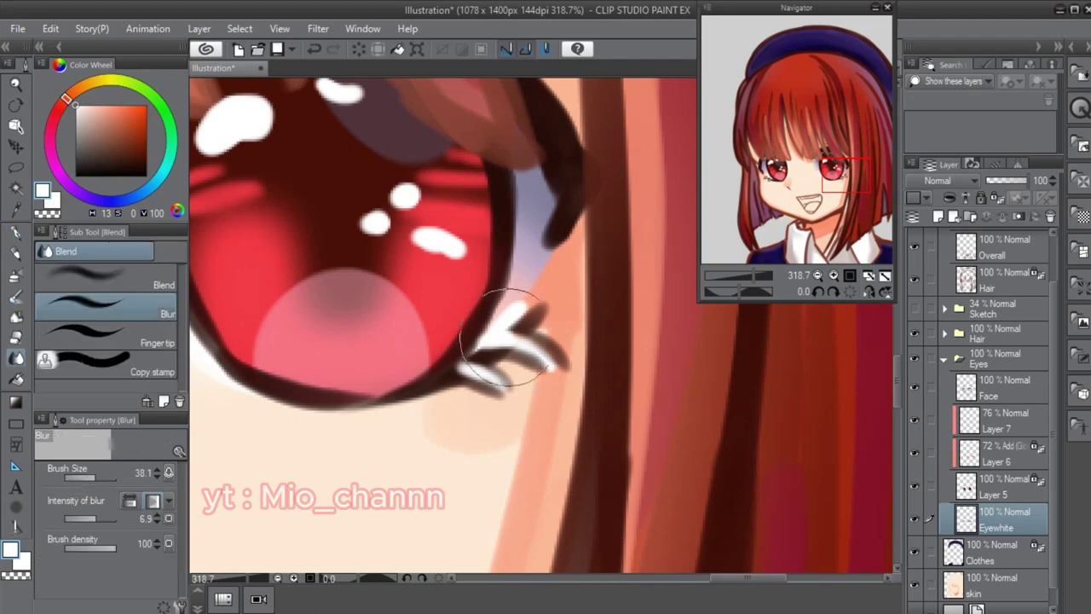
pyautogui.scroll(-10, 504, 406)
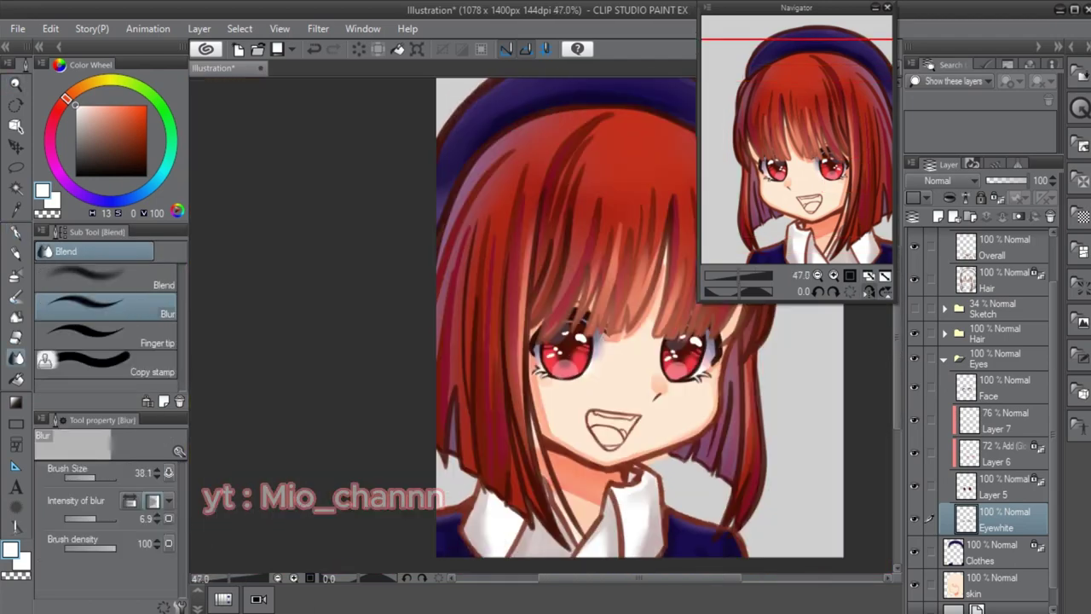
pyautogui.moveTo(504, 341); pyautogui.dragTo(490, 358)
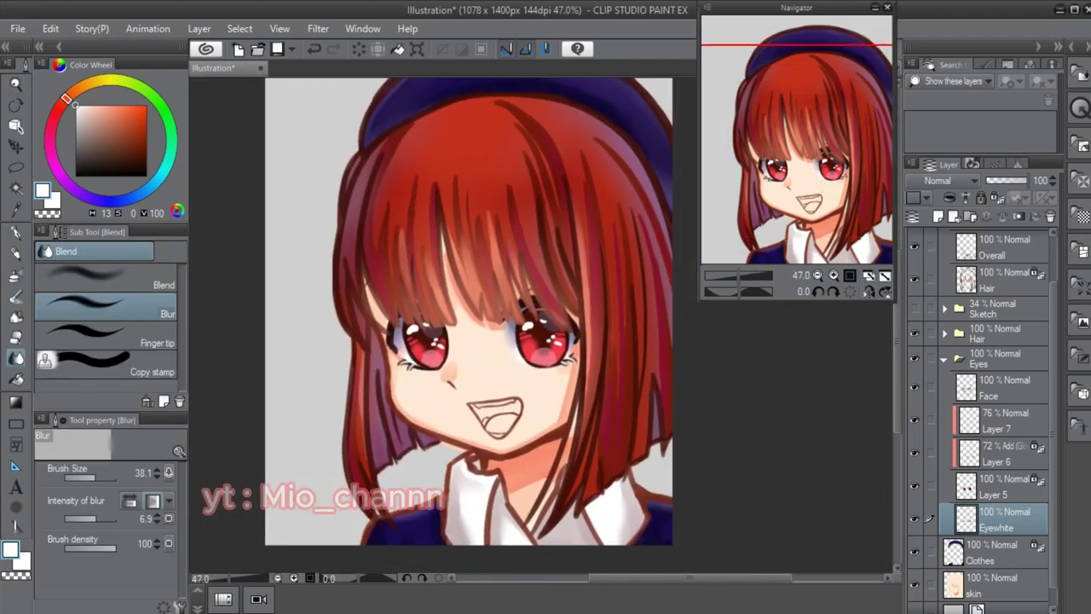
# - Duplicate the Eyes folder and place the copy above the Lineart folder
pyautogui.click(944, 358)
pyautogui.moveTo(989, 354); pyautogui.dragTo(989, 234)
pyautogui.click(1006, 293)
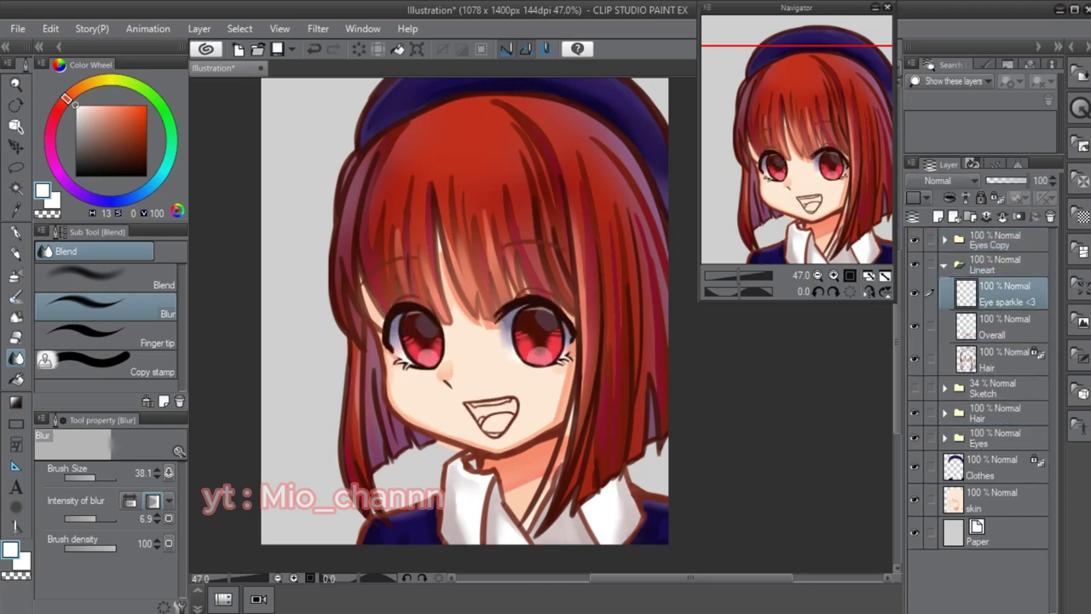
# - Move the "Eye sparkle <3" layer to the top of the layer stack and set the Eyes Copy folder's opacity to 17%
pyautogui.moveTo(1005, 292); pyautogui.dragTo(1006, 240)
pyautogui.click(997, 272)
pyautogui.moveTo(1027, 180); pyautogui.dragTo(989, 180)
pyautogui.hotkey('ctrl', 'space')
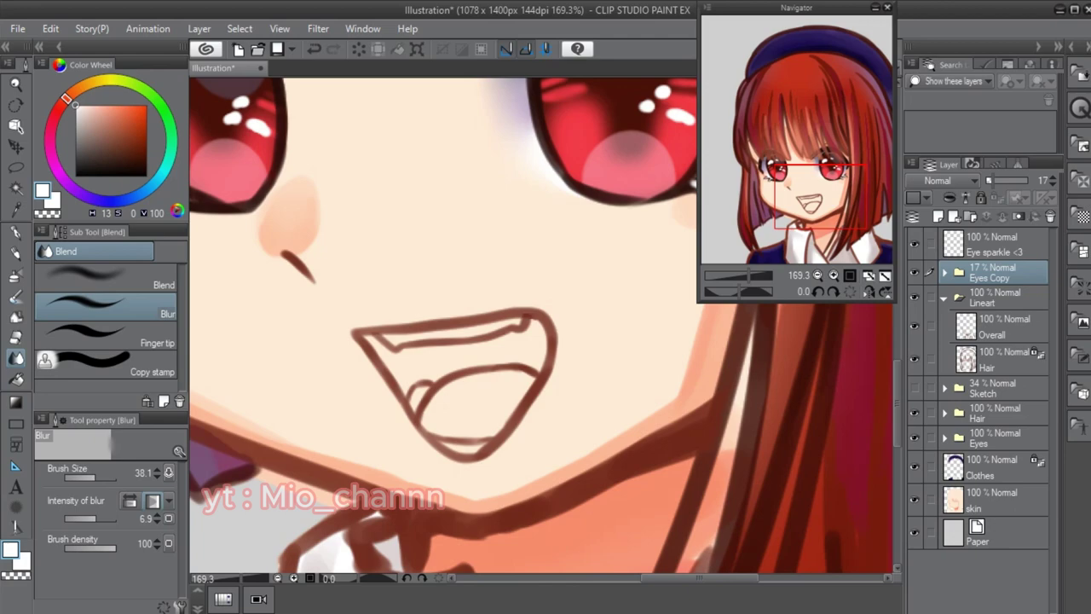
# - On the skin layer, fill the open mouth's interior with red and the tongue with pinkish red (H 357, S 69, V 94)
pyautogui.click(989, 499)
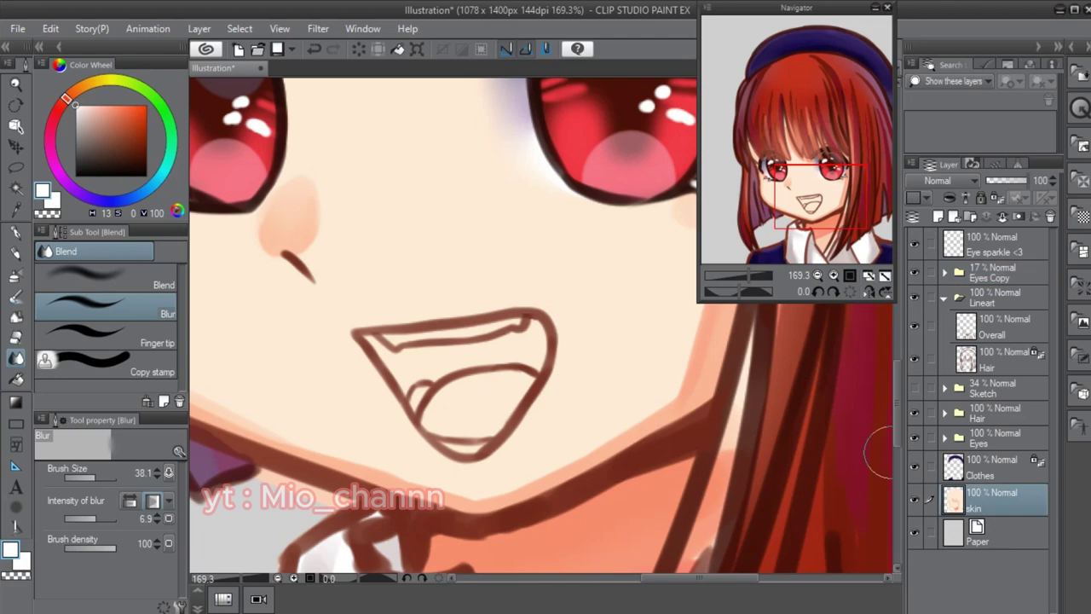
pyautogui.hotkey('ctrl', 'space')
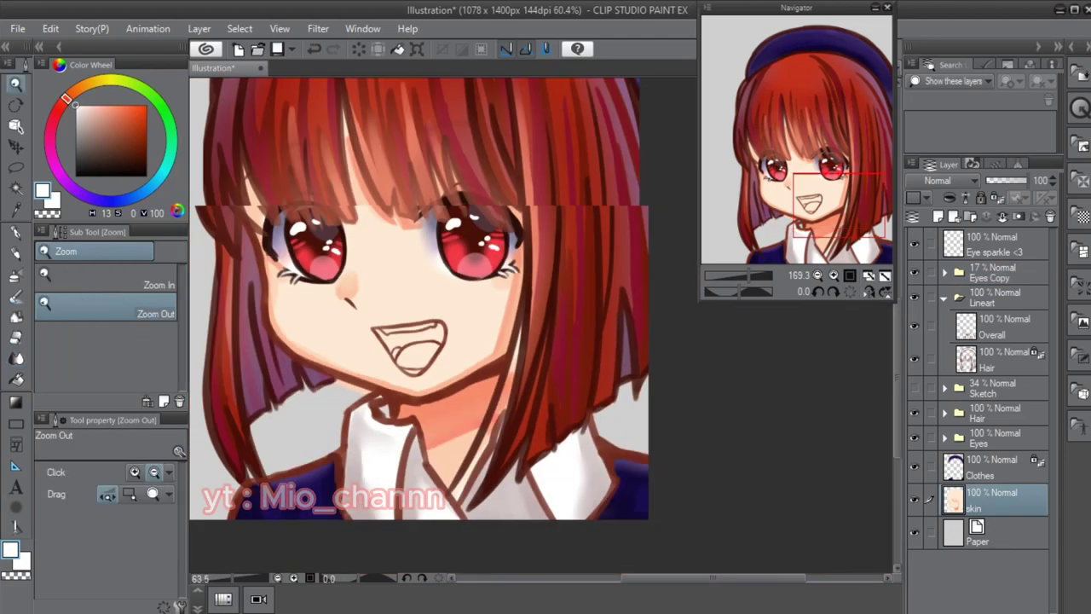
pyautogui.press('p')
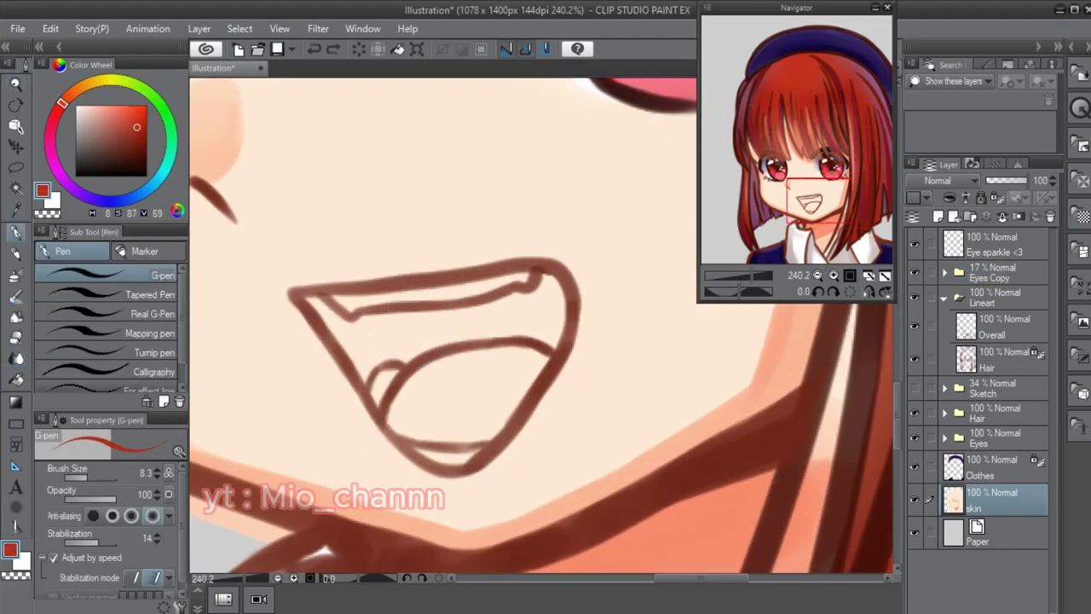
pyautogui.press('g')
pyautogui.click(443, 317)
pyautogui.click(124, 111)
pyautogui.click(468, 394)
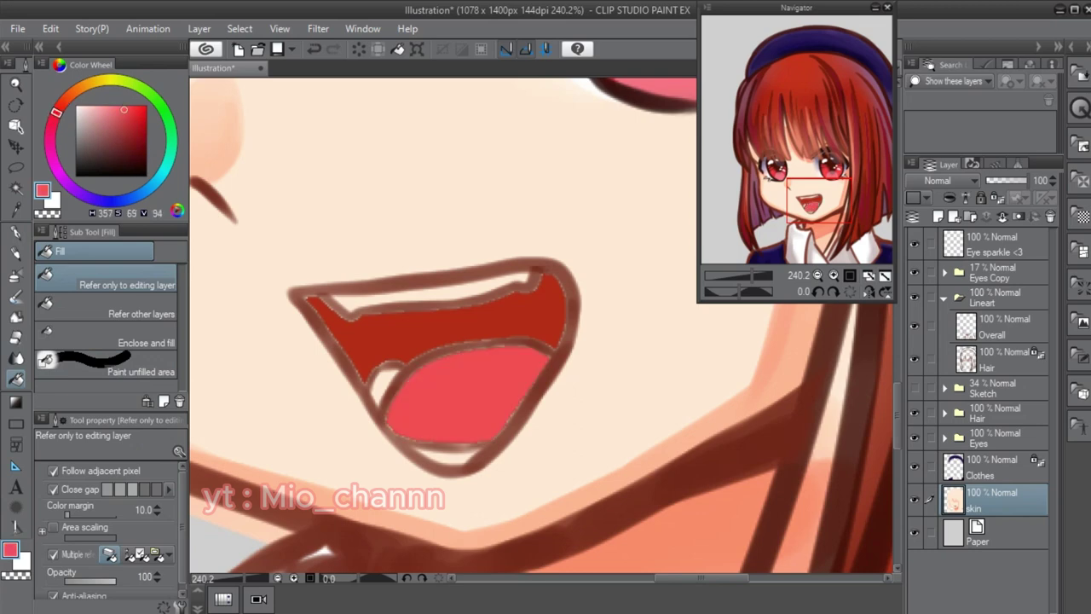
# - Refill the mouth's interior with dark reddish brown (H 7, S 81, V 44) and cover the gaps along its edges with the 8.3 G-pen
pyautogui.click(62, 103)
pyautogui.click(132, 145)
pyautogui.click(441, 311)
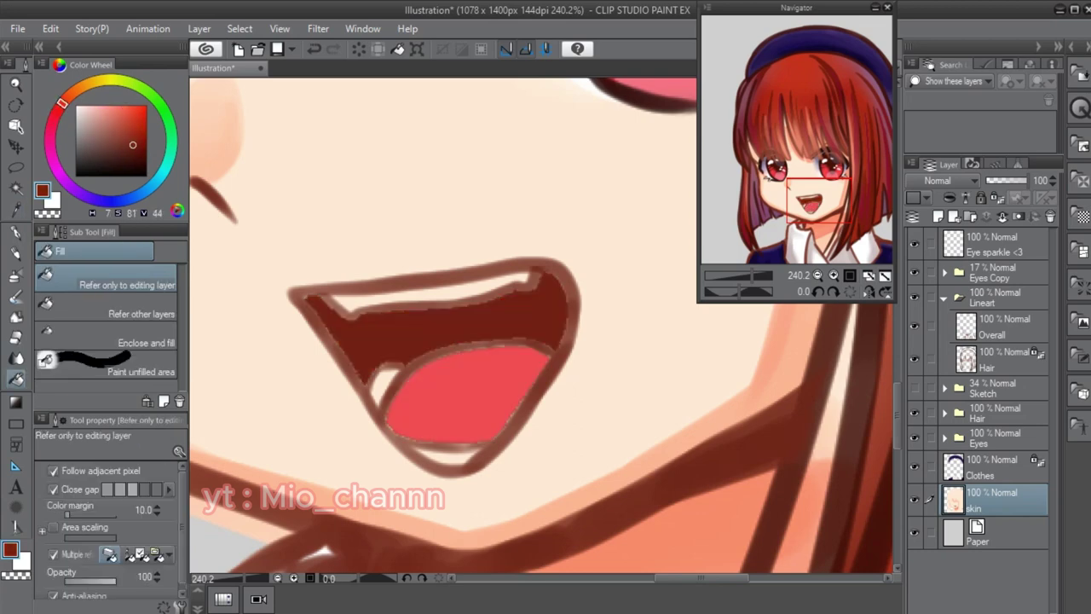
pyautogui.press('p')
pyautogui.moveTo(532, 291); pyautogui.dragTo(514, 290)
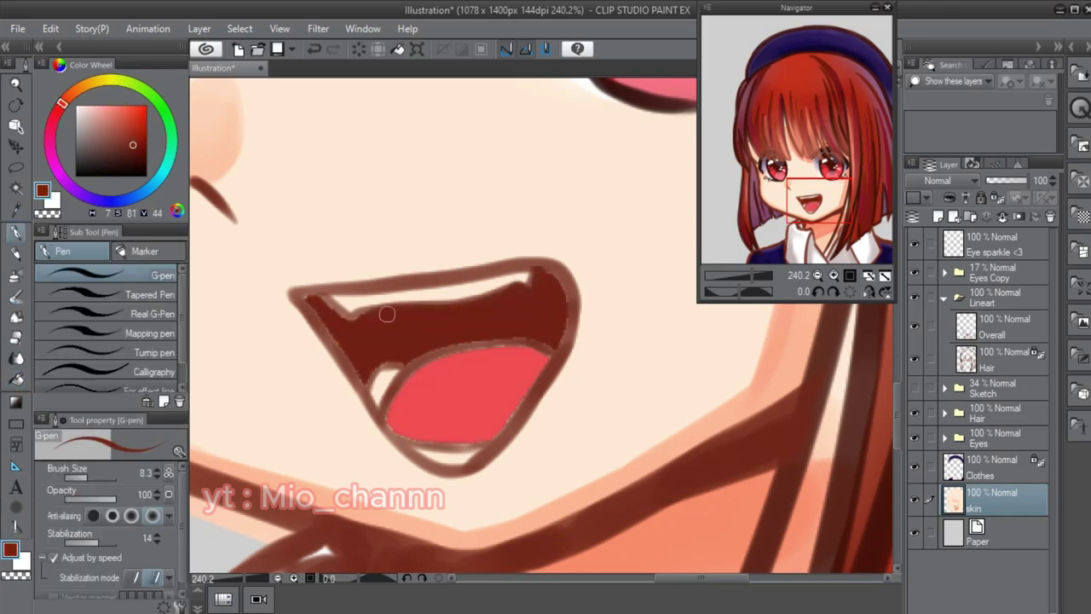
pyautogui.moveTo(386, 315); pyautogui.dragTo(307, 307)
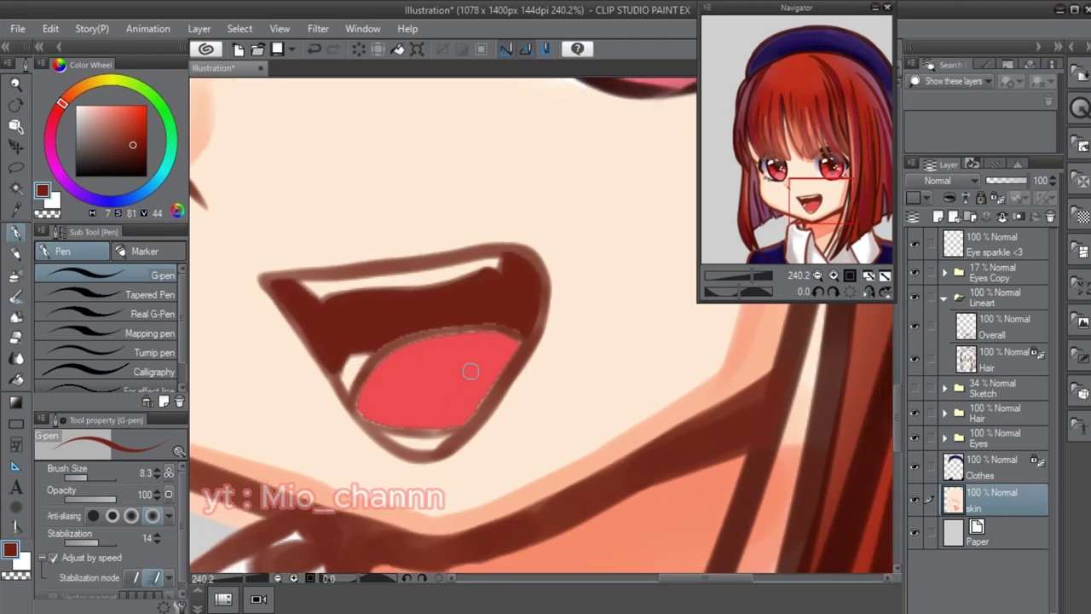
# - Cover the gaps around the tongue's edge and paint the upper and lower teeth white with the G-pen
pyautogui.keyDown('alt'); pyautogui.click(468, 370); pyautogui.keyUp('alt')
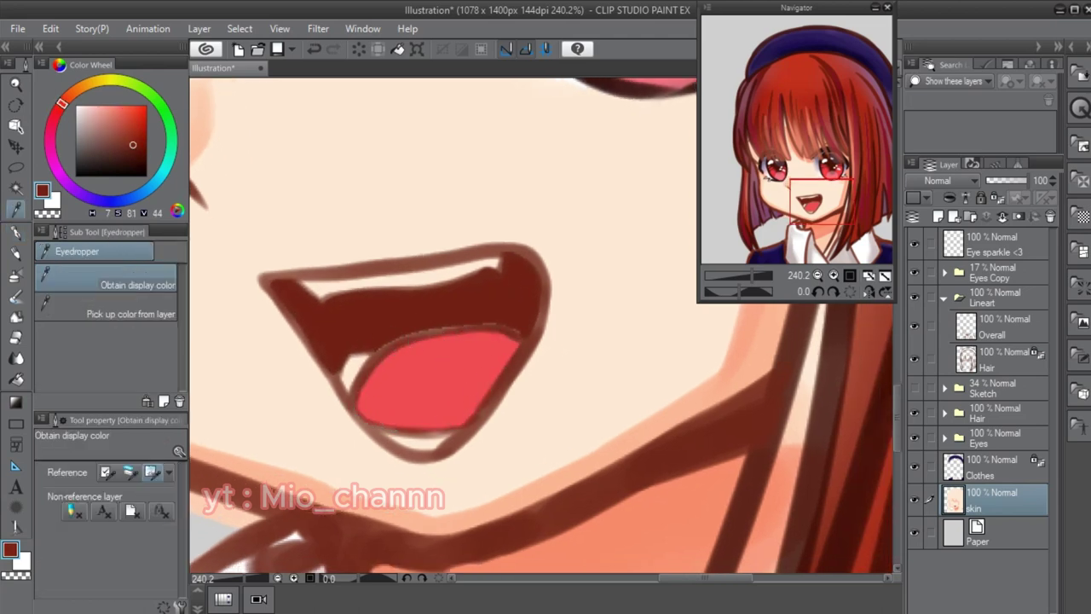
pyautogui.keyDown('alt'); pyautogui.click(501, 324); pyautogui.keyUp('alt')
pyautogui.press('x')
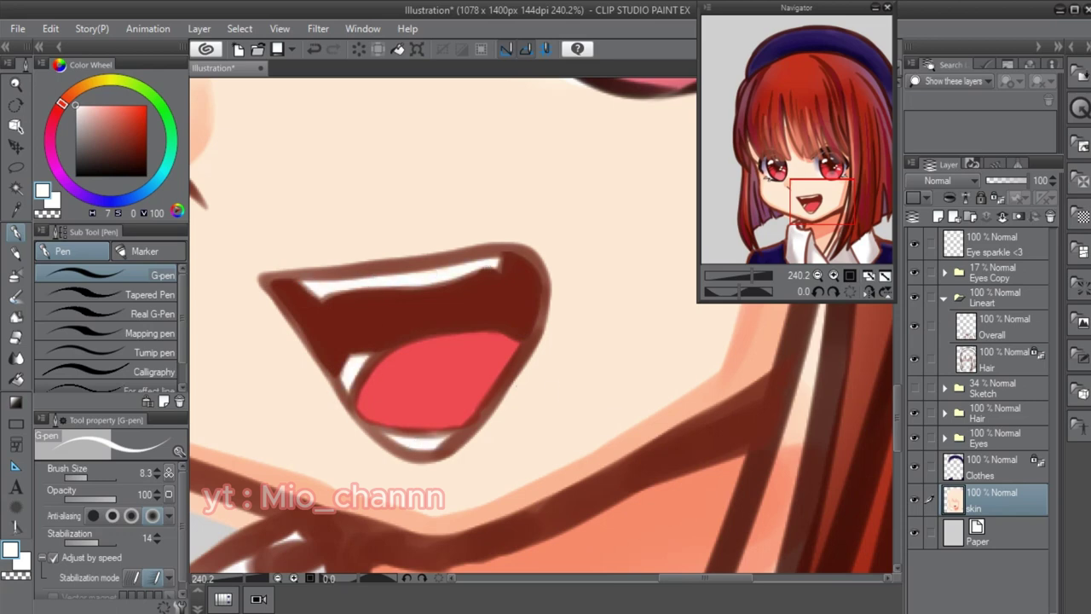
# - Shade the tongue's upper and right-hand edge in darker red (H 357, S 70, V 75), try a centre crease and undo it
pyautogui.keyDown('alt'); pyautogui.click(418, 370); pyautogui.keyUp('alt')
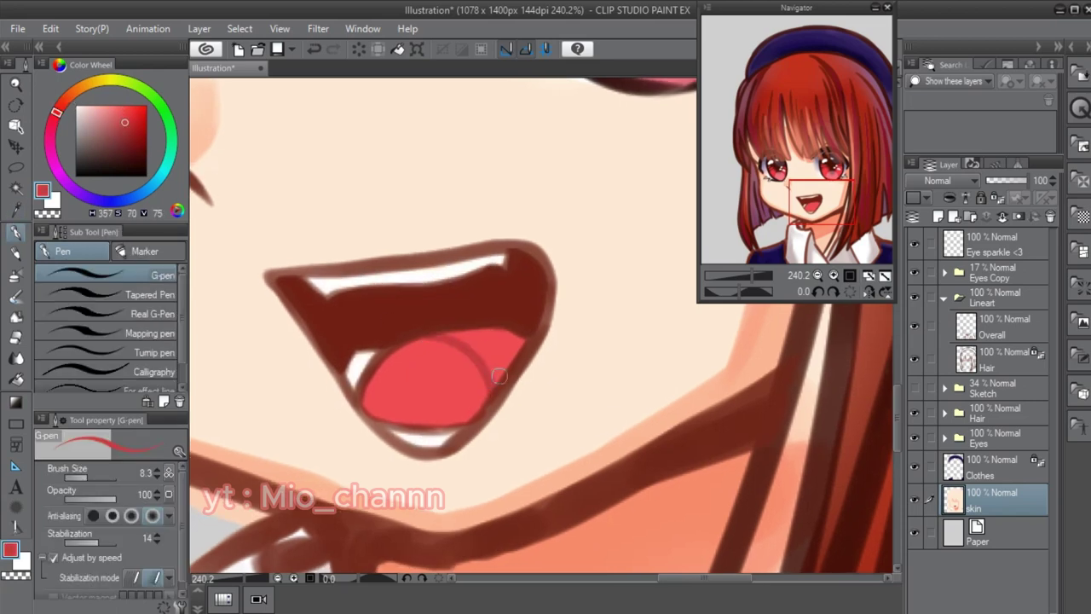
pyautogui.moveTo(522, 350); pyautogui.dragTo(482, 346)
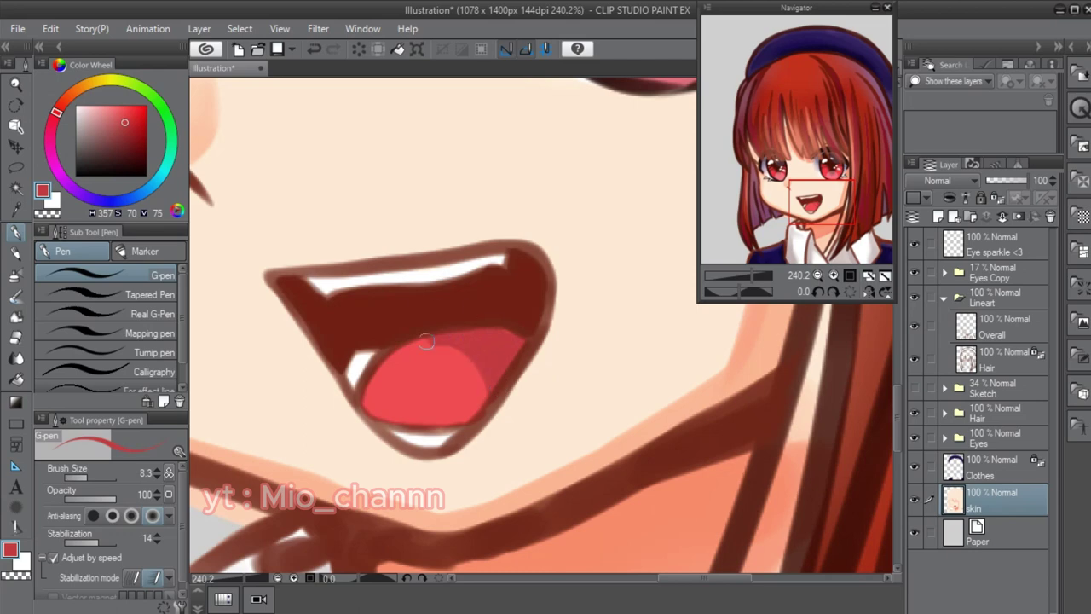
pyautogui.moveTo(466, 352); pyautogui.dragTo(412, 416)
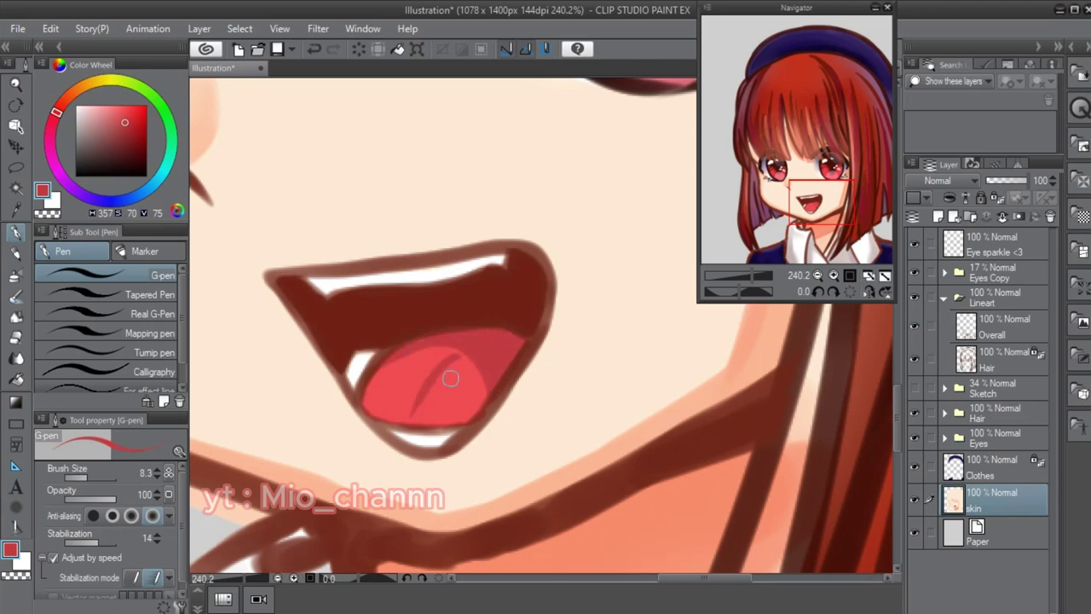
pyautogui.hotkey('ctrl', 'z')
# - Paint a dark brown shadow (H 7, S 72, V 28) over the right-hand part of the mouth's interior with the G-pen
pyautogui.moveTo(417, 314); pyautogui.dragTo(449, 324)
pyautogui.keyDown('alt'); pyautogui.click(449, 326); pyautogui.keyUp('alt')
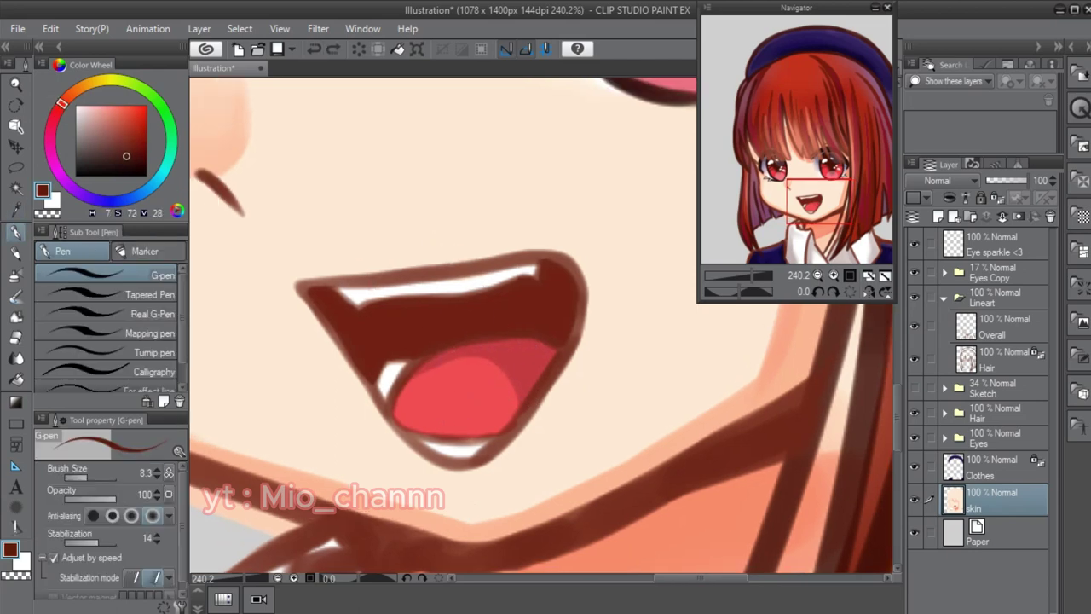
pyautogui.moveTo(554, 271)
pyautogui.mouseDown()
pyautogui.moveTo(539, 303)
pyautogui.moveTo(441, 334)
pyautogui.moveTo(541, 319)
pyautogui.moveTo(526, 319)
pyautogui.moveTo(579, 366)
pyautogui.mouseUp()
pyautogui.press('[')
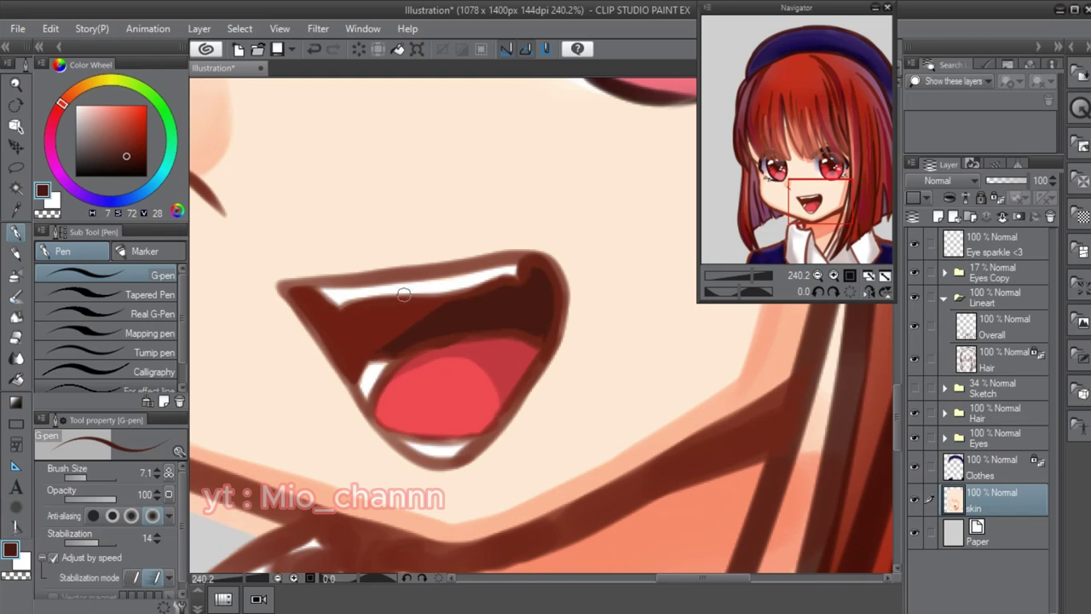
# - Lock the skin layer's transparent pixels and soften the mouth shadow's edge with the Blur brush at size 24.1
pyautogui.press('j')
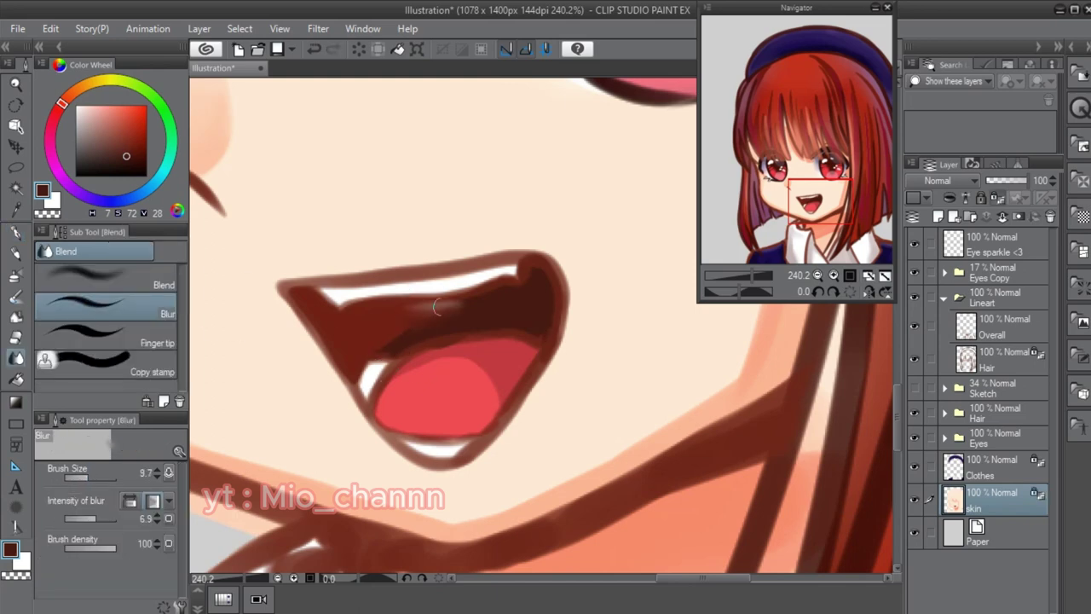
pyautogui.press(']')
pyautogui.press(']')
pyautogui.press(']')
pyautogui.moveTo(389, 316); pyautogui.dragTo(541, 326)
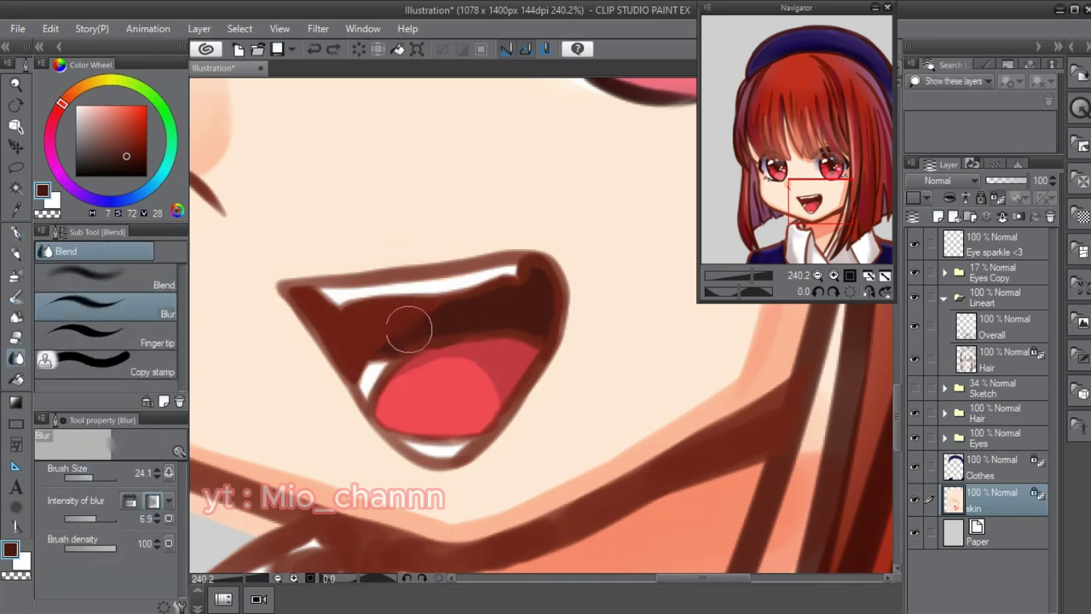
# - Blend the dark shadow further across the mouth's interior with the soft airbrush at size 24.1
pyautogui.press('b')
pyautogui.press(']')
pyautogui.press(']')
pyautogui.press(']')
pyautogui.press(']')
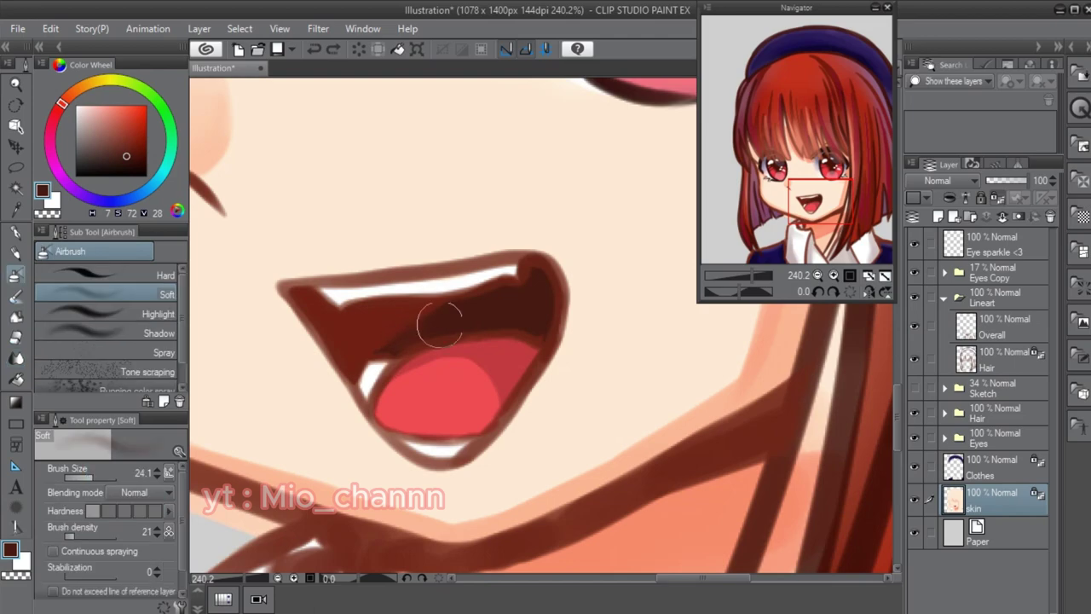
pyautogui.moveTo(427, 316); pyautogui.dragTo(370, 333)
# - Shade the upper and lower teeth grey (H 7, S 12, V 74) with the 7.1 G-pen and blur the shading
pyautogui.hotkey('ctrl', 'space')
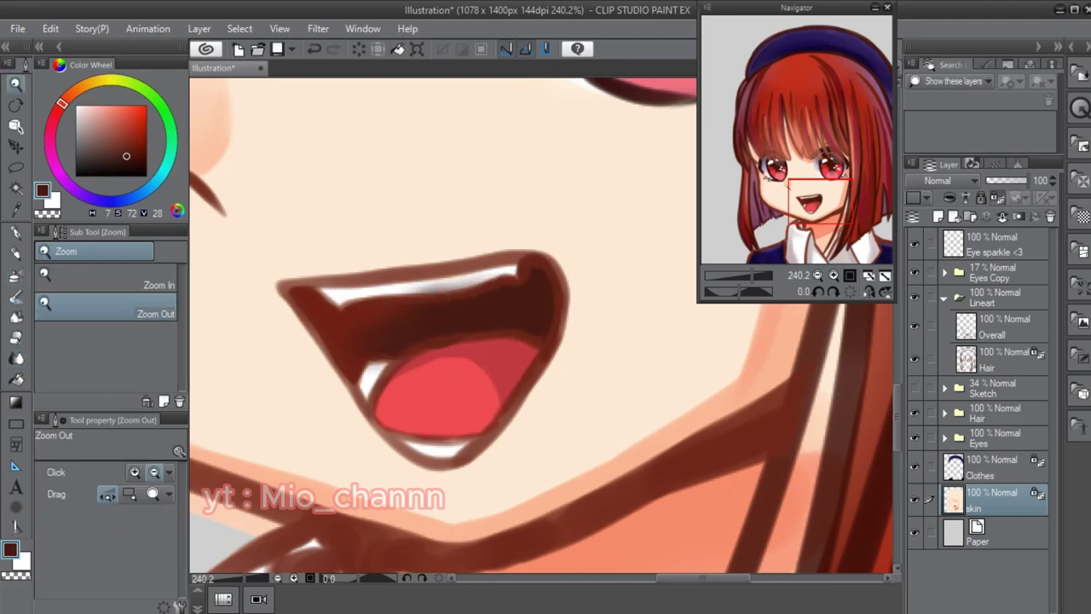
pyautogui.moveTo(486, 296)
pyautogui.mouseDown()
pyautogui.moveTo(384, 272)
pyautogui.moveTo(438, 285)
pyautogui.moveTo(535, 271)
pyautogui.mouseUp()
pyautogui.keyDown('alt'); pyautogui.click(402, 236); pyautogui.keyUp('alt')
pyautogui.press('p')
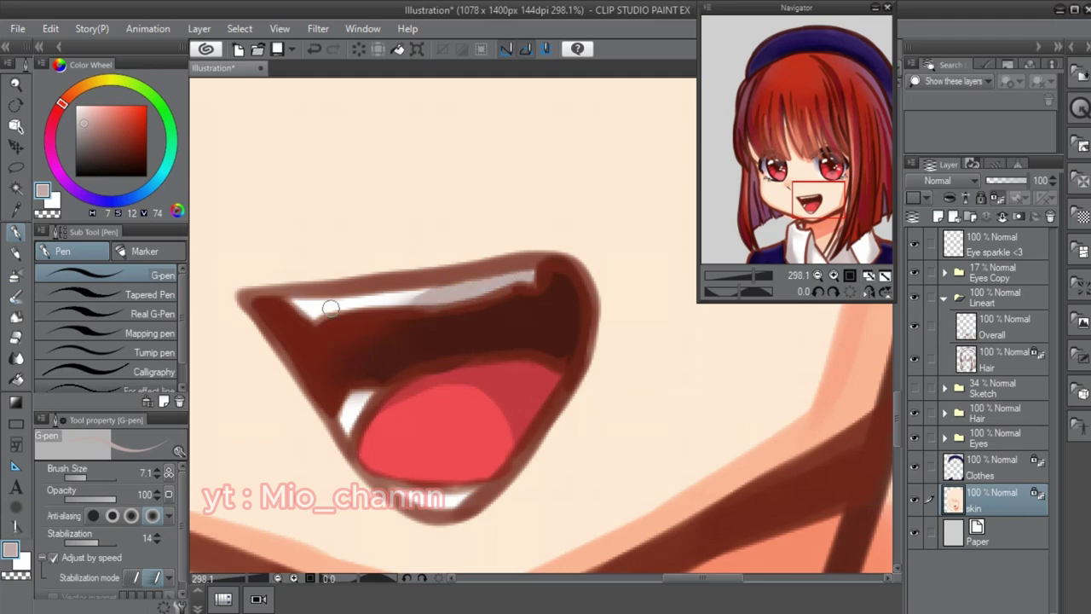
pyautogui.moveTo(331, 307); pyautogui.dragTo(297, 302)
pyautogui.moveTo(348, 426); pyautogui.dragTo(359, 404)
pyautogui.hotkey('ctrl', 'z')
pyautogui.hotkey('ctrl', 'z')
pyautogui.hotkey('ctrl', 'z')
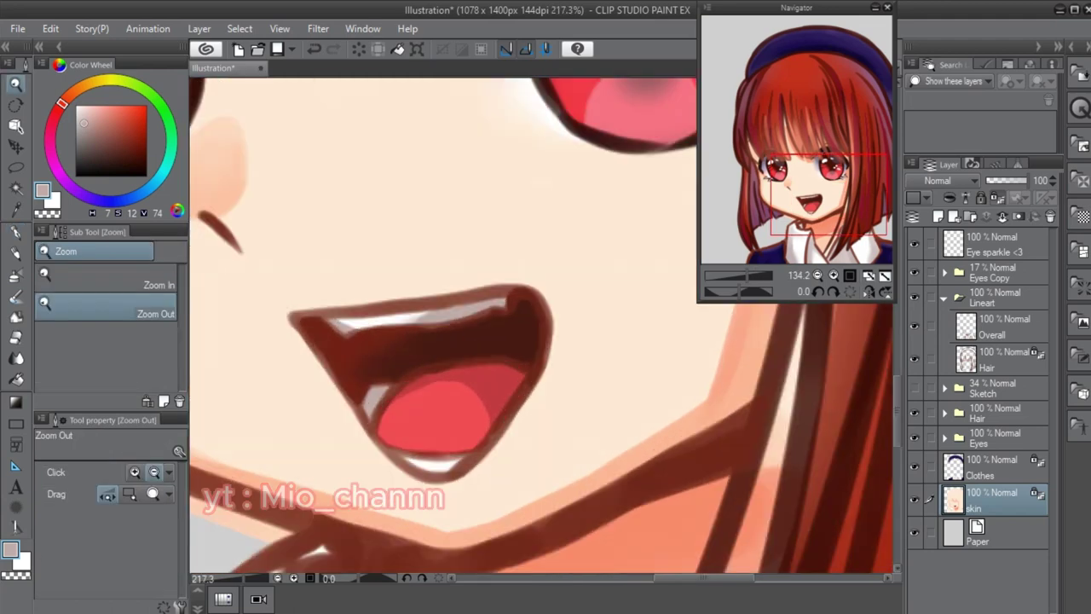
pyautogui.press('j')
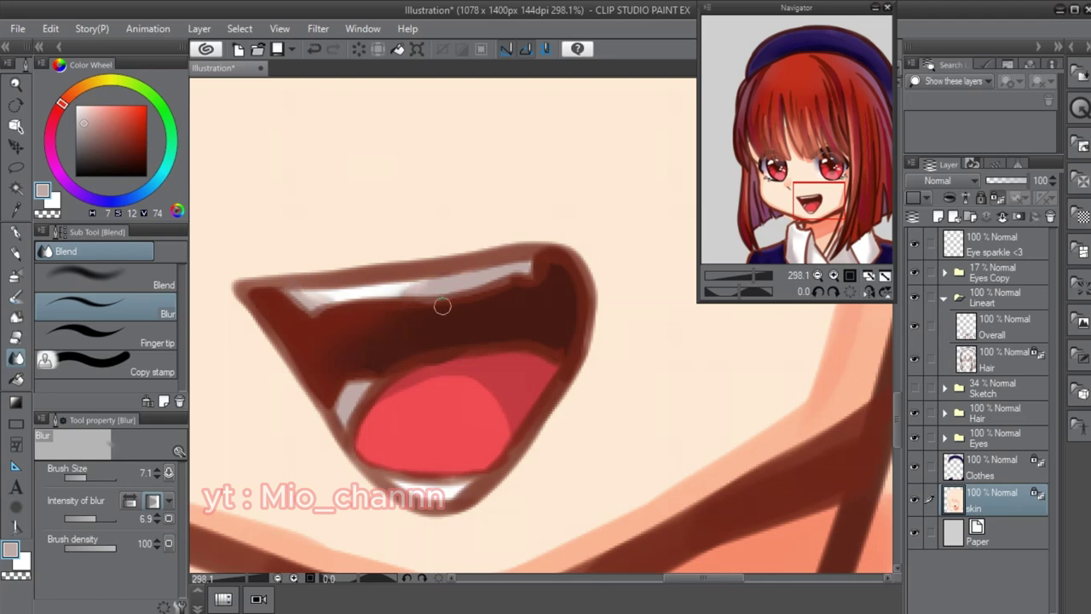
pyautogui.scroll(-8, 443, 305)
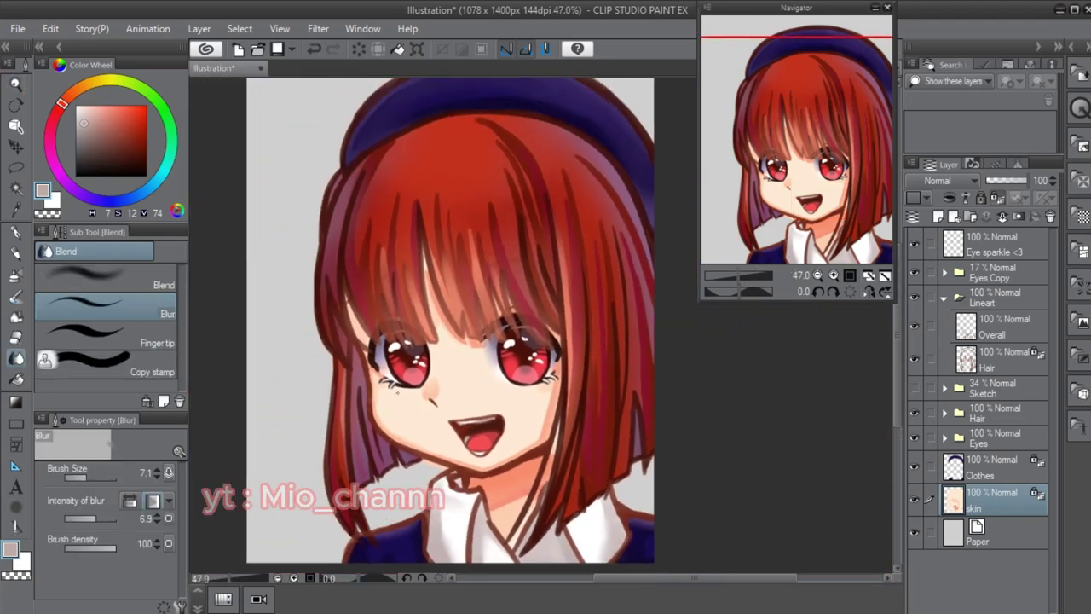
# - Place a duplicate of the Face Copy layer above "Eye sparkle <3" and erase everything except the eyebrows with the hard eraser
pyautogui.moveTo(450, 320); pyautogui.dragTo(516, 308)
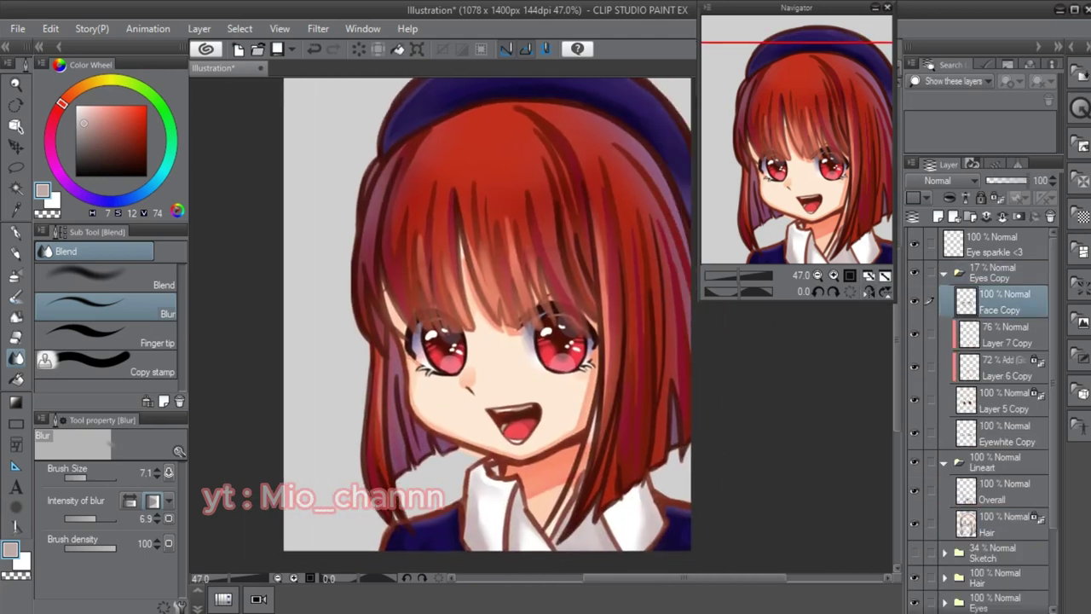
pyautogui.click(993, 244)
pyautogui.press('e')
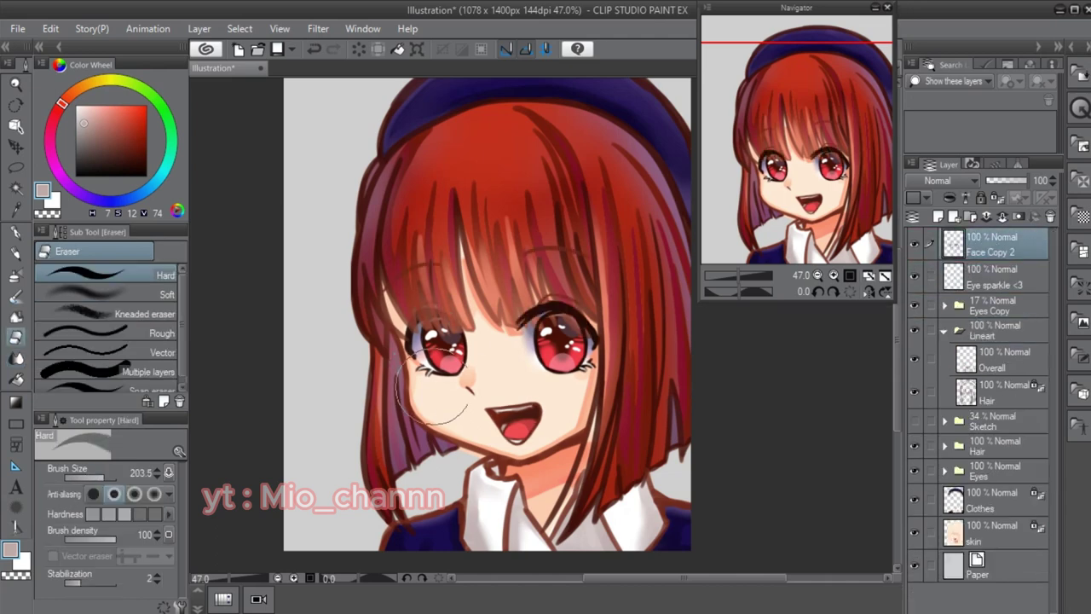
# - Rename the duplicated face layer "Eyebrows" and set its opacity to 42%
pyautogui.doubleClick(992, 252)
pyautogui.write('Eyebrows')
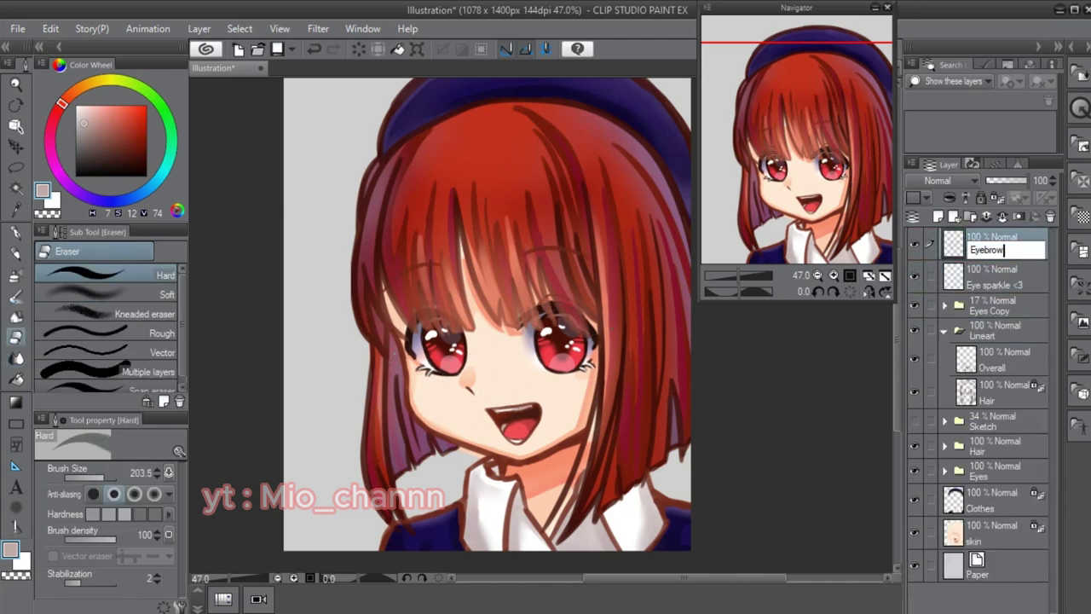
pyautogui.press('Return')
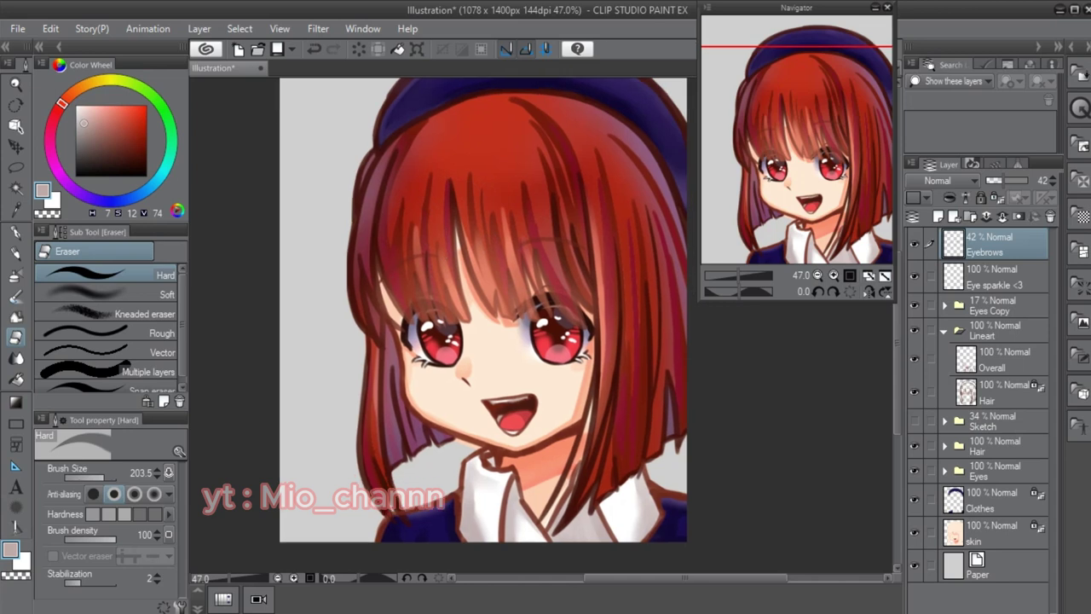
pyautogui.scroll(-2, 515, 373)
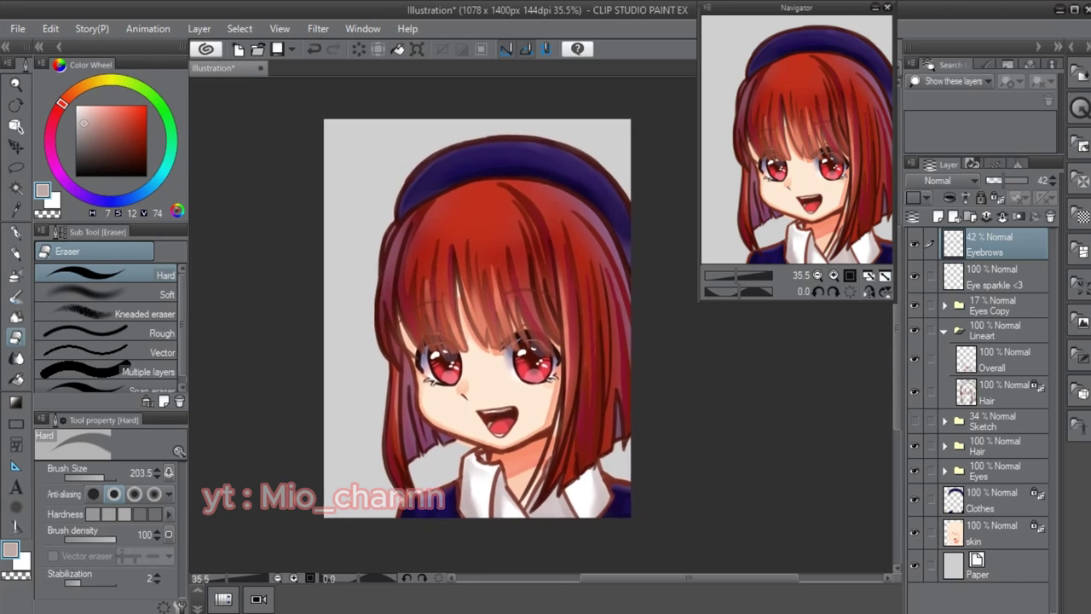
# - Create a layer folder named "ARIMA KANA", move all artwork layers above the Paper layer into it, and collapse it
pyautogui.click(970, 217)
pyautogui.doubleClick(996, 243)
pyautogui.write('ARIMA KANA')
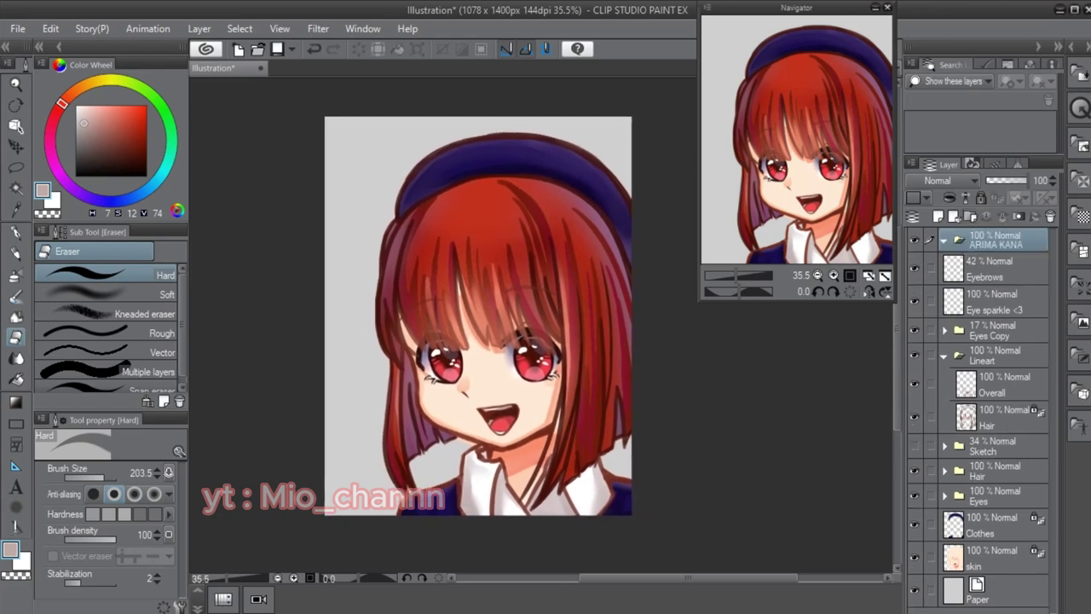
pyautogui.press('Return')
pyautogui.keyDown('shift'); pyautogui.click(993, 354); pyautogui.keyUp('shift')
pyautogui.moveTo(993, 355); pyautogui.dragTo(993, 243)
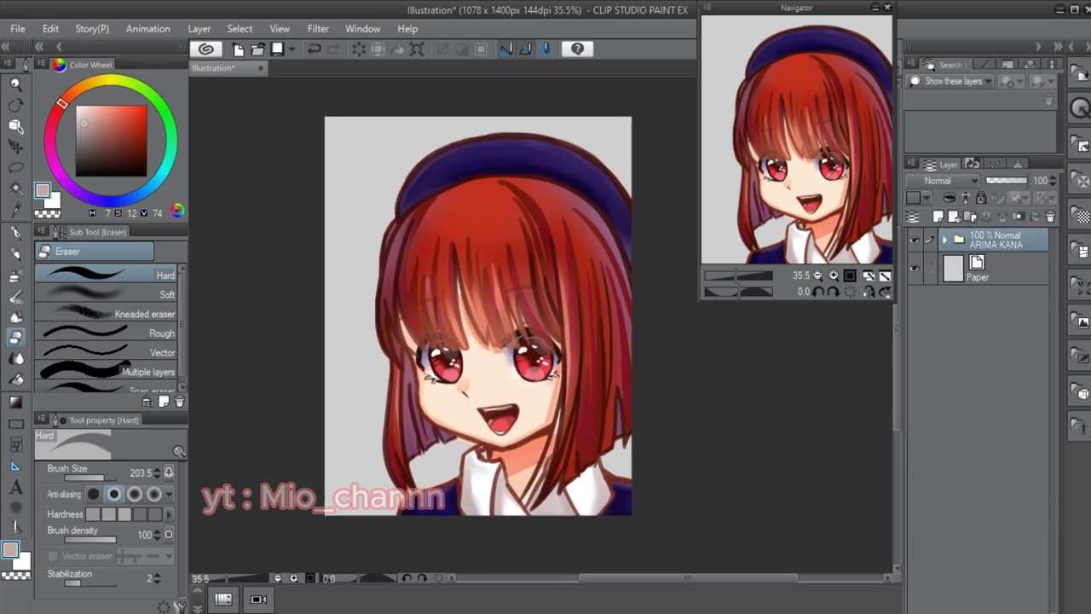
# - Add a raster layer between the ARIMA KANA folder and the Paper layer, and hide the folder
pyautogui.hotkey('ctrl', 'shift', 'n')
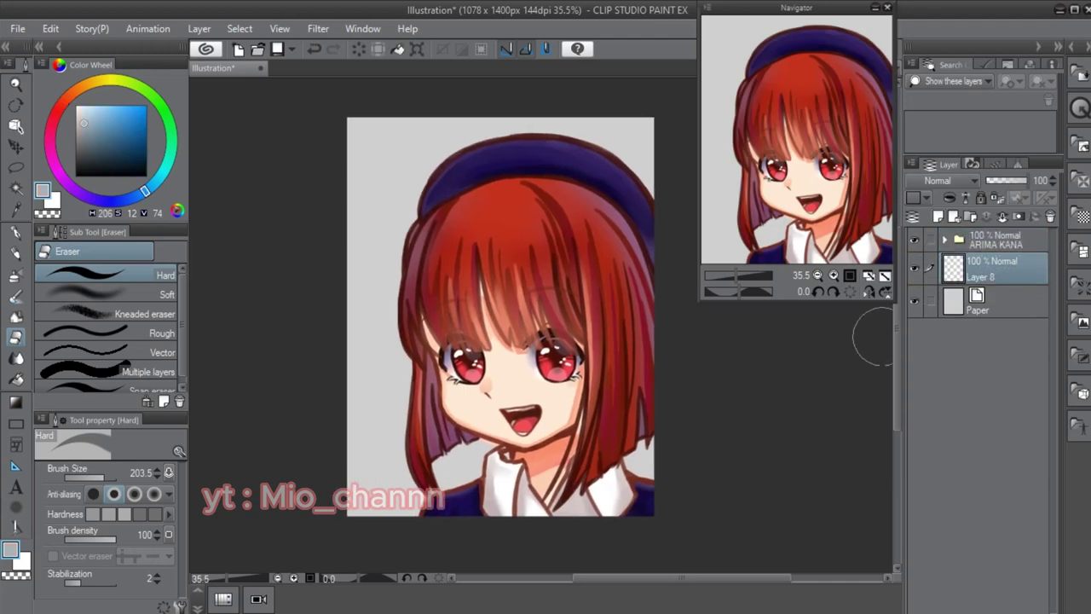
pyautogui.click(913, 241)
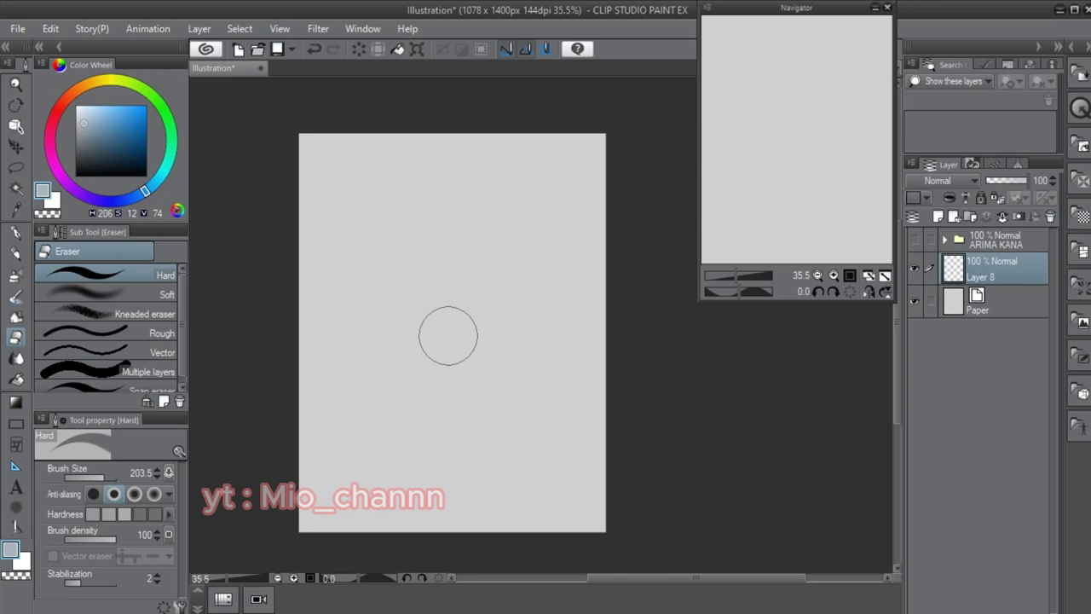
# - Fill the background layer with a muted blue (H 220, S 52, V 73)
pyautogui.press('b')
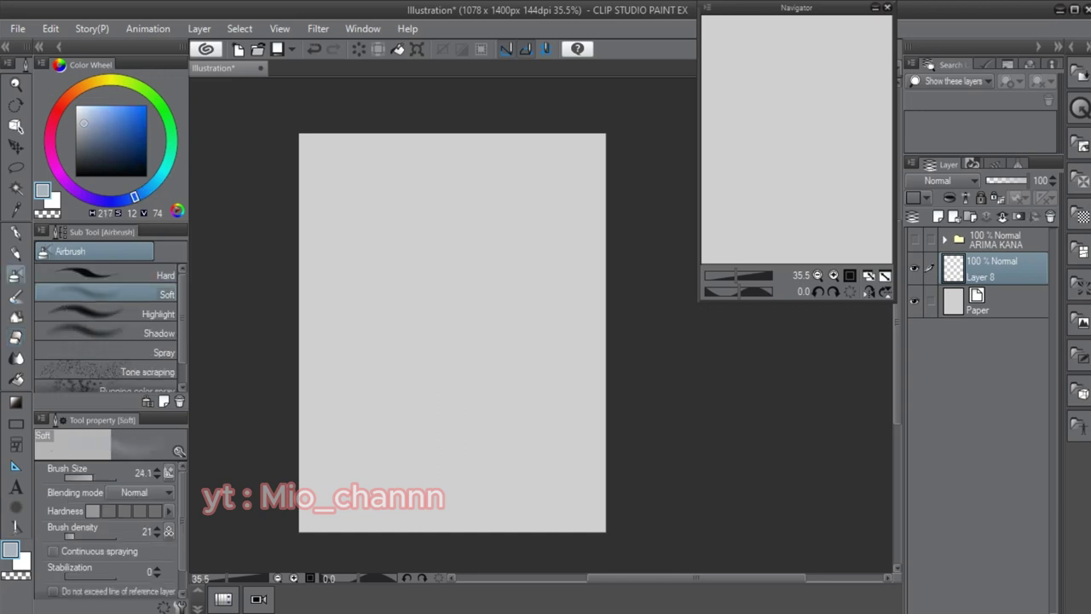
pyautogui.moveTo(145, 191); pyautogui.dragTo(130, 197)
pyautogui.click(124, 105)
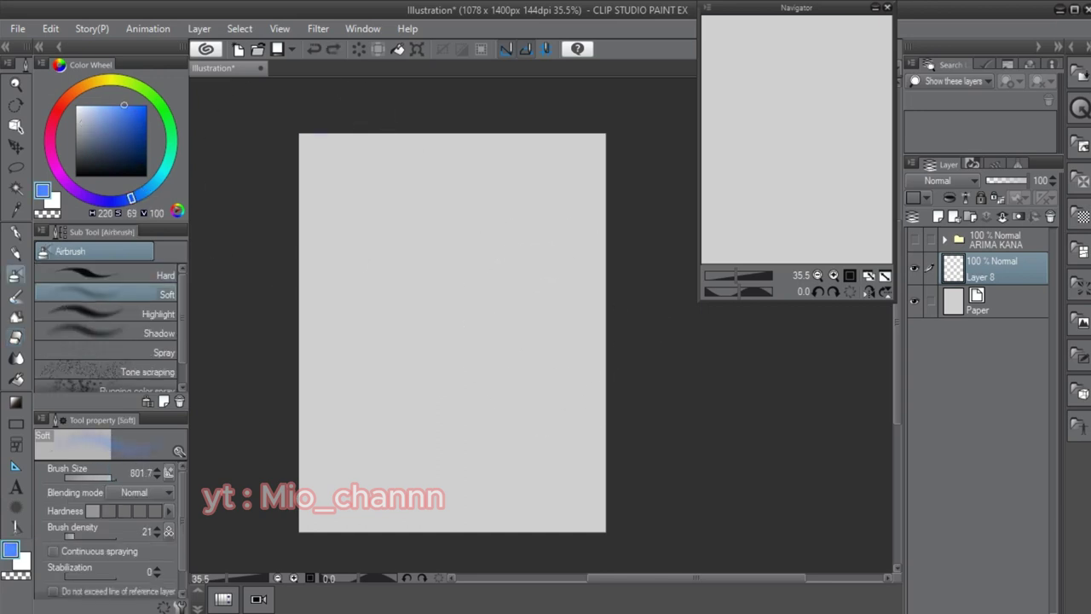
pyautogui.press('g')
pyautogui.click(452, 333)
pyautogui.click(133, 114)
pyautogui.click(452, 333)
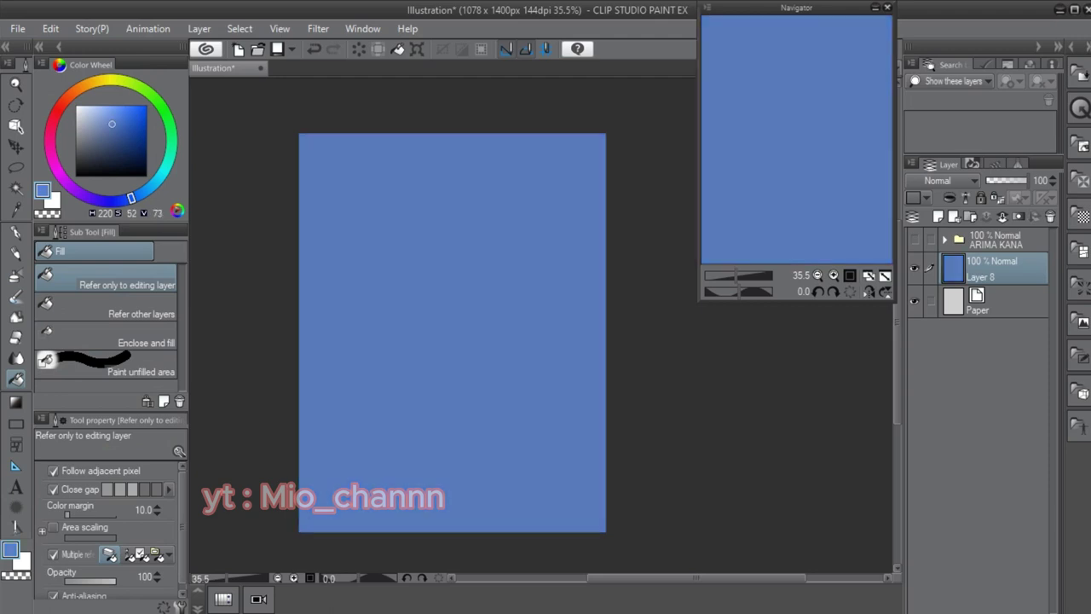
# - Spray a brighter blue (H 207, S 64, V 87) over the middle and lower sky using the Soft airbrush at size 801.7
pyautogui.press('b')
pyautogui.click(119, 127)
pyautogui.click(143, 191)
pyautogui.click(120, 114)
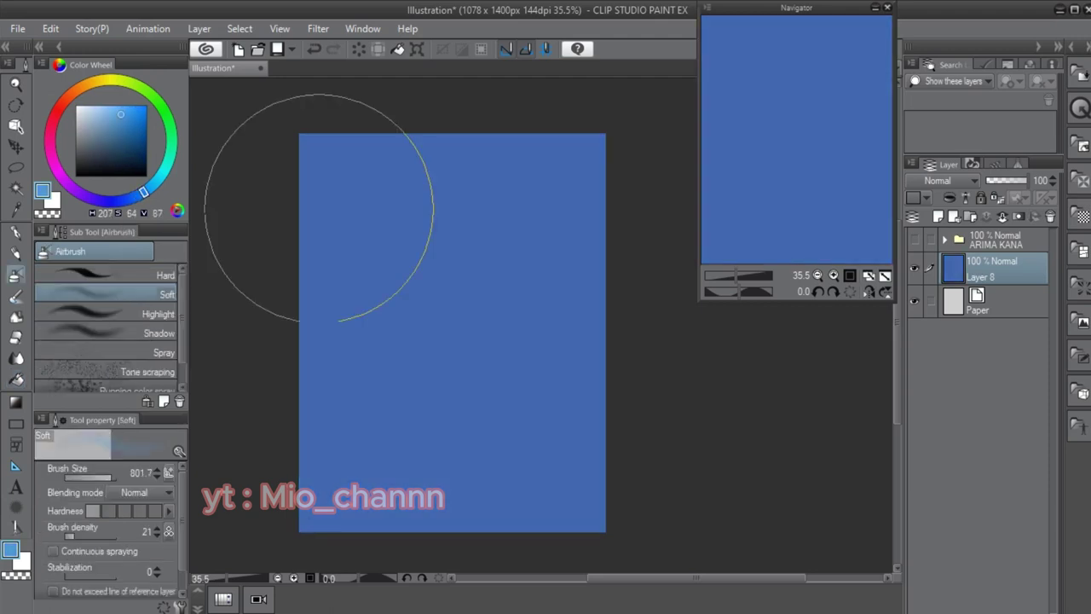
pyautogui.moveTo(353, 195)
pyautogui.mouseDown()
pyautogui.moveTo(401, 304)
pyautogui.moveTo(482, 402)
pyautogui.moveTo(303, 513)
pyautogui.mouseUp()
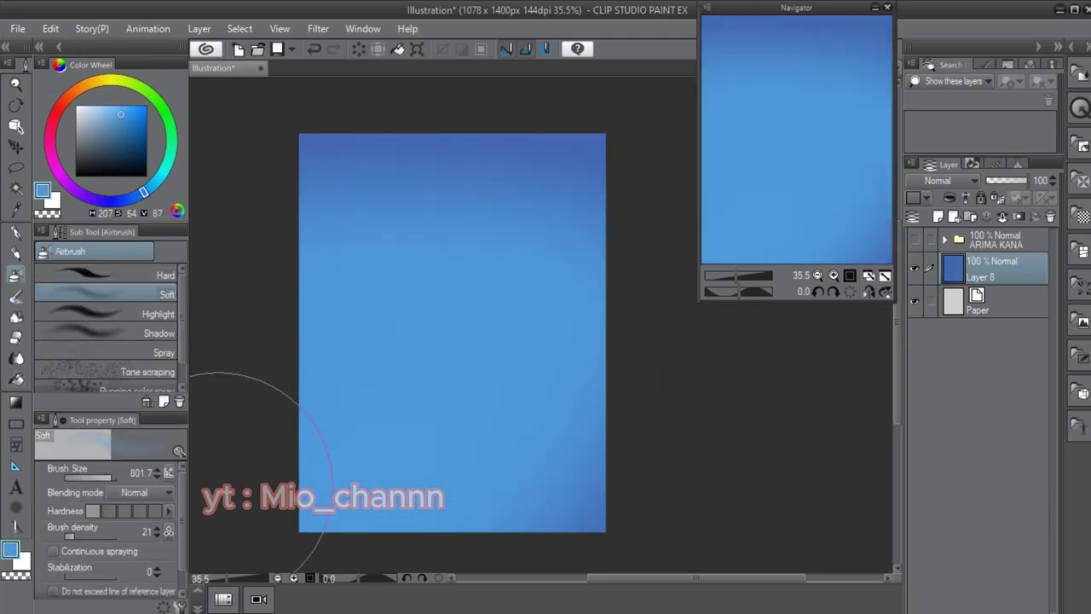
# - Airbrush pale blue and grey-blue over the lower sky to lighten the gradient towards the horizon
pyautogui.keyDown('alt'); pyautogui.click(477, 375); pyautogui.keyUp('alt')
pyautogui.moveTo(571, 387)
pyautogui.mouseDown()
pyautogui.moveTo(530, 351)
pyautogui.moveTo(293, 365)
pyautogui.mouseUp()
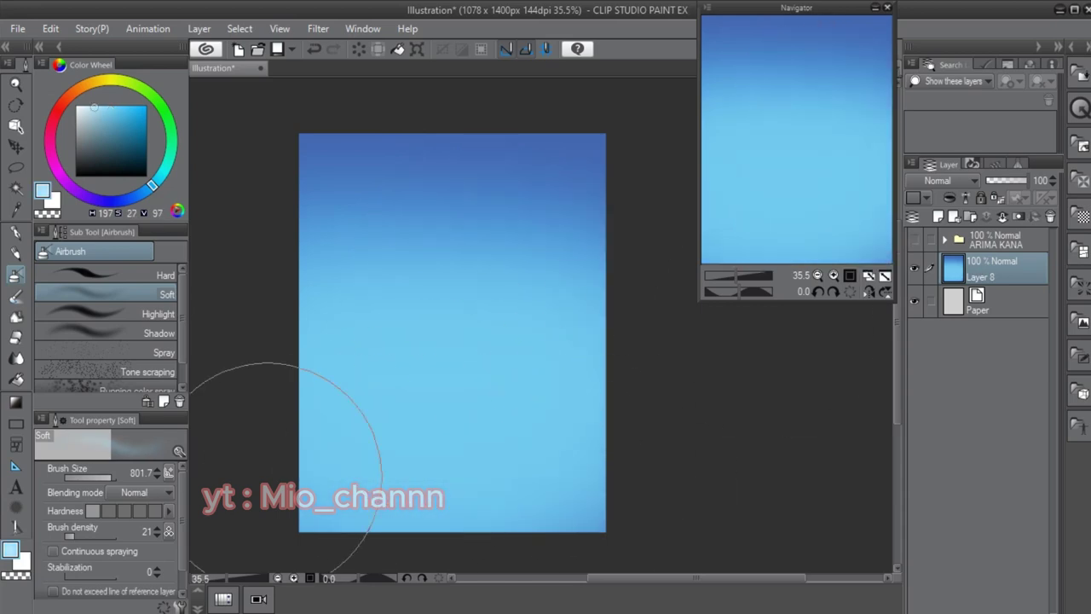
pyautogui.moveTo(565, 487)
pyautogui.mouseDown()
pyautogui.moveTo(377, 475)
pyautogui.moveTo(522, 452)
pyautogui.mouseUp()
# - Soften the sky's middle band with airbrushed blues, H 207, S 45, V 86 and H 200, S 36, V 89
pyautogui.click(107, 115)
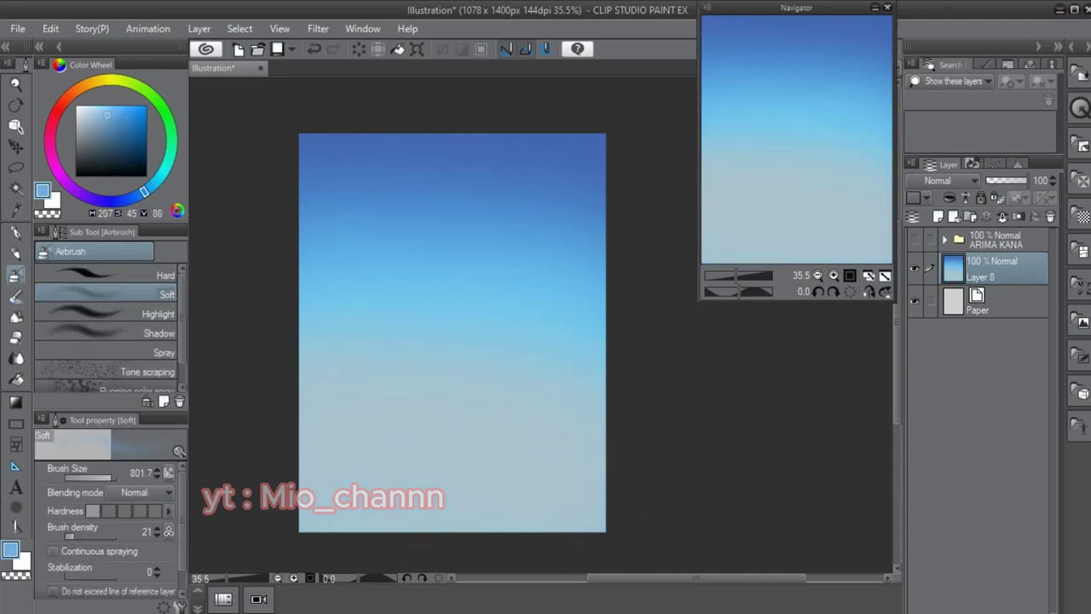
pyautogui.moveTo(560, 252)
pyautogui.mouseDown()
pyautogui.moveTo(450, 216)
pyautogui.moveTo(417, 244)
pyautogui.moveTo(544, 288)
pyautogui.moveTo(481, 247)
pyautogui.mouseUp()
pyautogui.hotkey('ctrl', 'z')
pyautogui.moveTo(545, 230); pyautogui.dragTo(461, 246)
pyautogui.click(101, 112)
pyautogui.moveTo(511, 273); pyautogui.dragTo(296, 273)
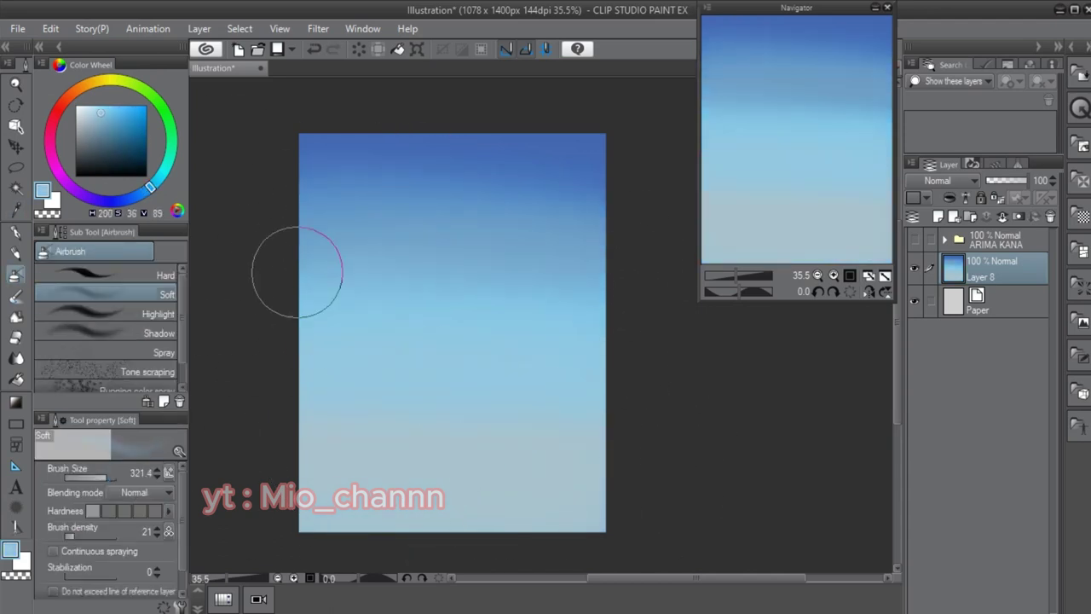
# - Blend the middle sky with sampled blue and airbrush muted darker blue (H 218, S 37, V 57) across the top
pyautogui.keyDown('alt'); pyautogui.click(588, 289); pyautogui.keyUp('alt')
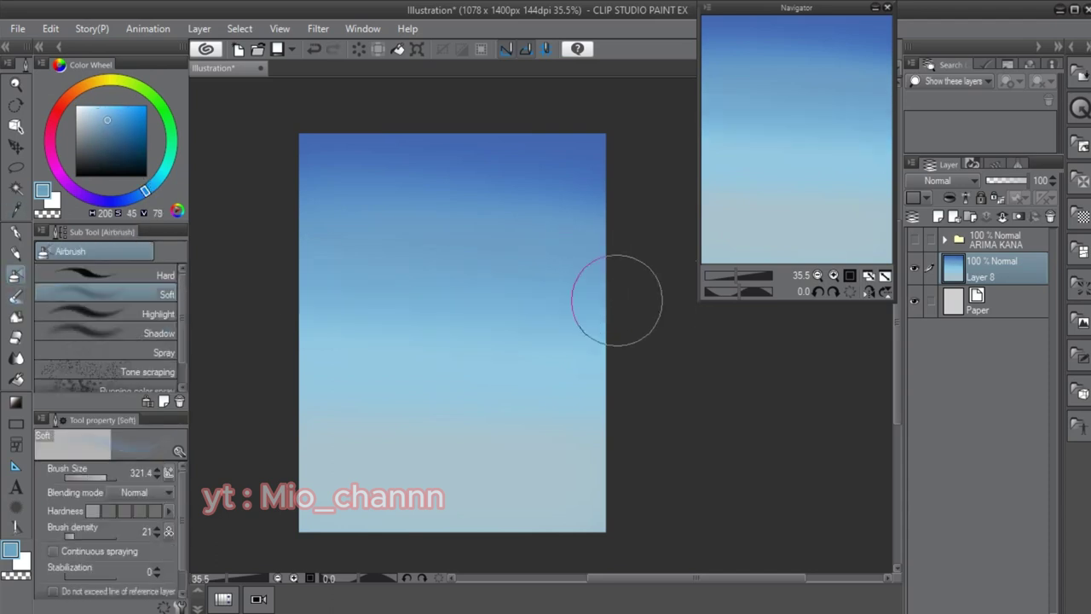
pyautogui.keyDown('alt'); pyautogui.click(512, 162); pyautogui.keyUp('alt')
pyautogui.moveTo(542, 325); pyautogui.dragTo(524, 325)
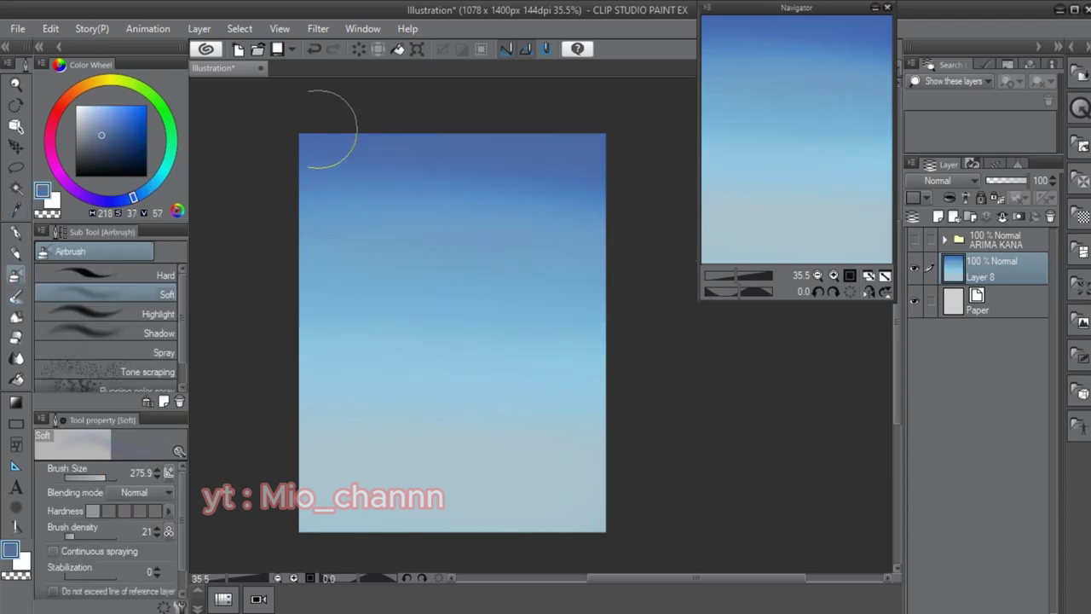
pyautogui.moveTo(317, 128)
pyautogui.mouseDown()
pyautogui.moveTo(451, 155)
pyautogui.moveTo(347, 219)
pyautogui.moveTo(290, 193)
pyautogui.moveTo(579, 132)
pyautogui.moveTo(423, 251)
pyautogui.mouseUp()
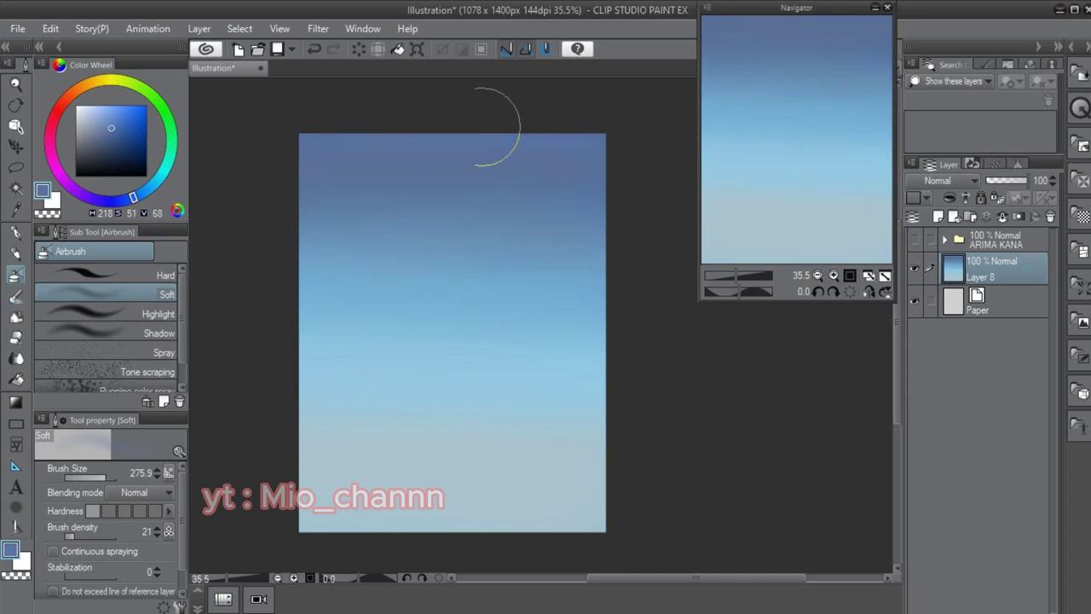
# - Add a raster layer above the sky gradient, set the colour to white, and select the Fluffiest Cloud brush
pyautogui.hotkey('ctrl', 'shift', 'n')
pyautogui.press('b')
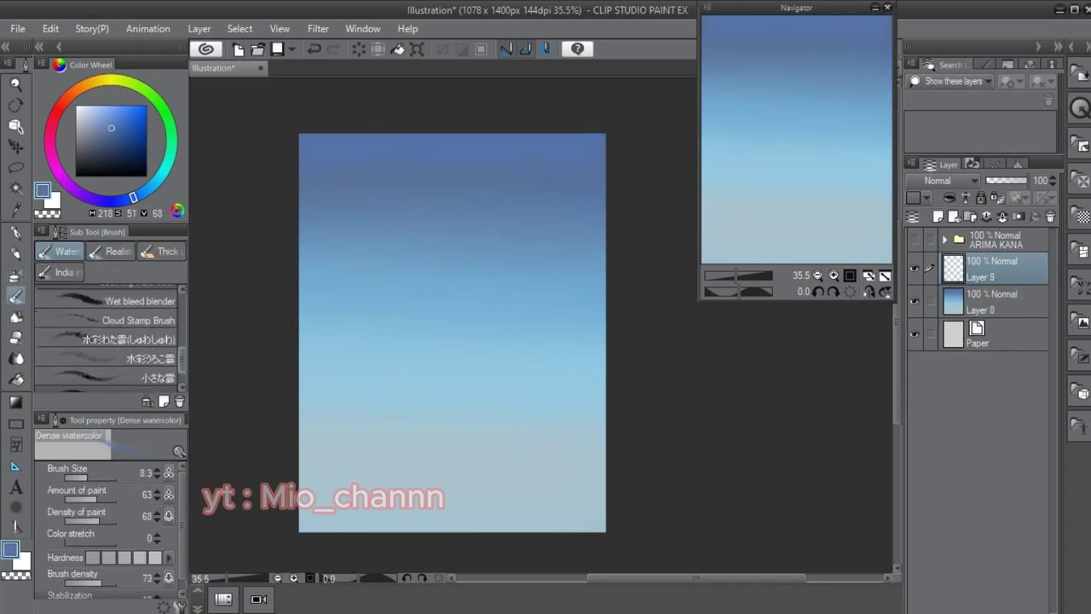
pyautogui.click(128, 320)
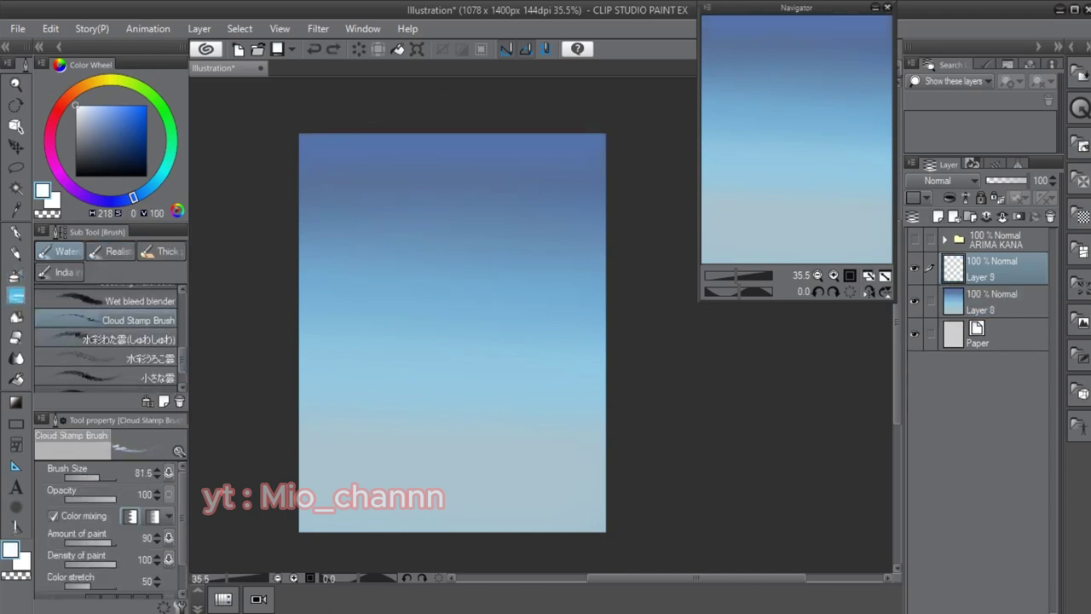
pyautogui.moveTo(499, 183); pyautogui.dragTo(462, 231)
pyautogui.hotkey('ctrl', 'z')
pyautogui.press('.')
pyautogui.press('.')
pyautogui.press('.')
pyautogui.press('.')
# - Try painting white clouds in the upper right and upper left of the sky
pyautogui.moveTo(540, 190)
pyautogui.mouseDown()
pyautogui.moveTo(463, 216)
pyautogui.moveTo(547, 207)
pyautogui.moveTo(553, 232)
pyautogui.moveTo(596, 212)
pyautogui.moveTo(573, 251)
pyautogui.mouseUp()
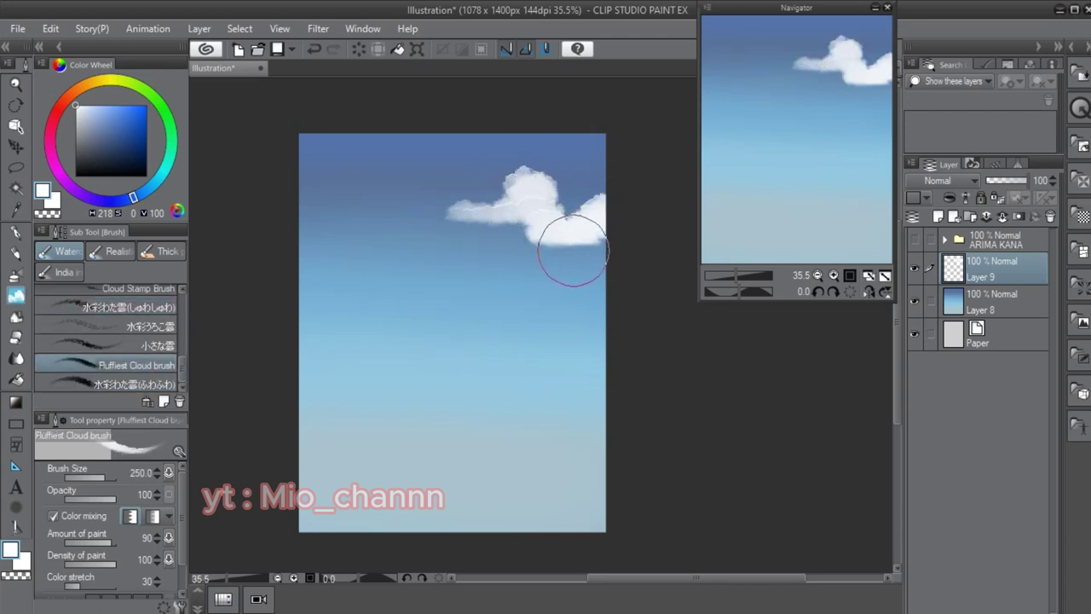
pyautogui.hotkey('ctrl', 'z')
pyautogui.moveTo(316, 195)
pyautogui.mouseDown()
pyautogui.moveTo(342, 196)
pyautogui.moveTo(389, 213)
pyautogui.mouseUp()
pyautogui.hotkey('ctrl', 'z')
# - Hide the sky gradient layer and paint grey-blue cloud shapes (H 218, S 26, V 62) near the top with a smaller brush
pyautogui.click(914, 301)
pyautogui.keyDown('alt'); pyautogui.click(336, 170); pyautogui.keyUp('alt')
pyautogui.press('[')
pyautogui.press('[')
pyautogui.press('[')
pyautogui.press('[')
pyautogui.press('[')
pyautogui.press('[')
pyautogui.press('[')
pyautogui.moveTo(418, 179)
pyautogui.mouseDown()
pyautogui.moveTo(453, 174)
pyautogui.moveTo(418, 179)
pyautogui.mouseUp()
# - Enlarge the cloud brush to 174.7 and paint a large grey-blue cloud mass through the centre of the canvas
pyautogui.press(']')
pyautogui.press(']')
pyautogui.press(']')
pyautogui.press(']')
pyautogui.press(']')
pyautogui.moveTo(482, 241)
pyautogui.mouseDown()
pyautogui.moveTo(454, 198)
pyautogui.moveTo(434, 243)
pyautogui.moveTo(390, 257)
pyautogui.moveTo(454, 234)
pyautogui.moveTo(465, 256)
pyautogui.moveTo(455, 256)
pyautogui.moveTo(537, 332)
pyautogui.mouseUp()
# - Show the ARIMA KANA folder and extend the grey-blue clouds down the left side of the portrait
pyautogui.click(914, 240)
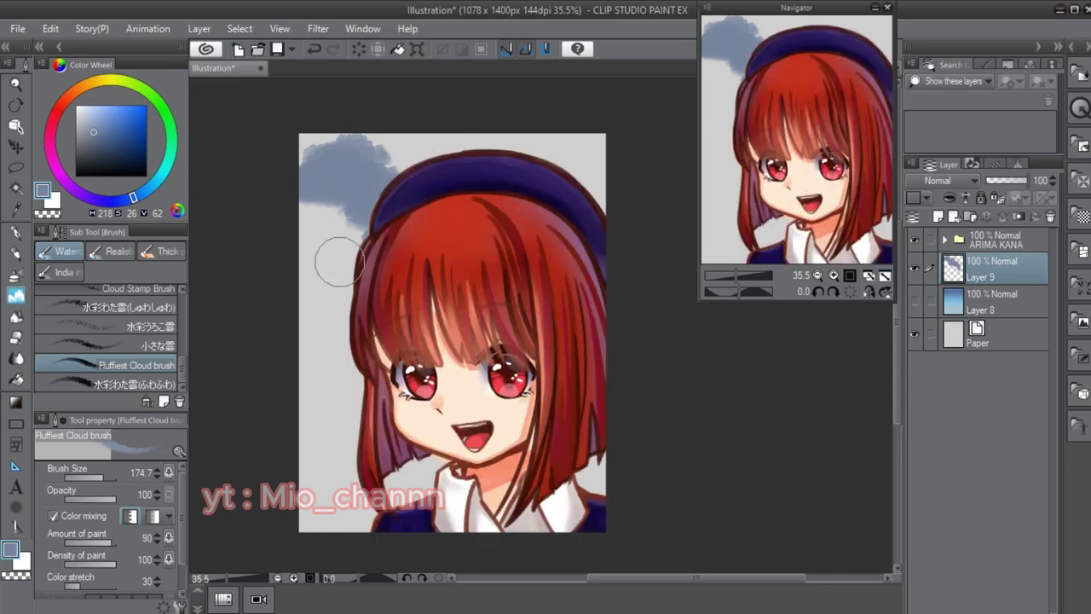
pyautogui.moveTo(336, 287)
pyautogui.mouseDown()
pyautogui.moveTo(326, 242)
pyautogui.moveTo(362, 240)
pyautogui.moveTo(350, 368)
pyautogui.mouseUp()
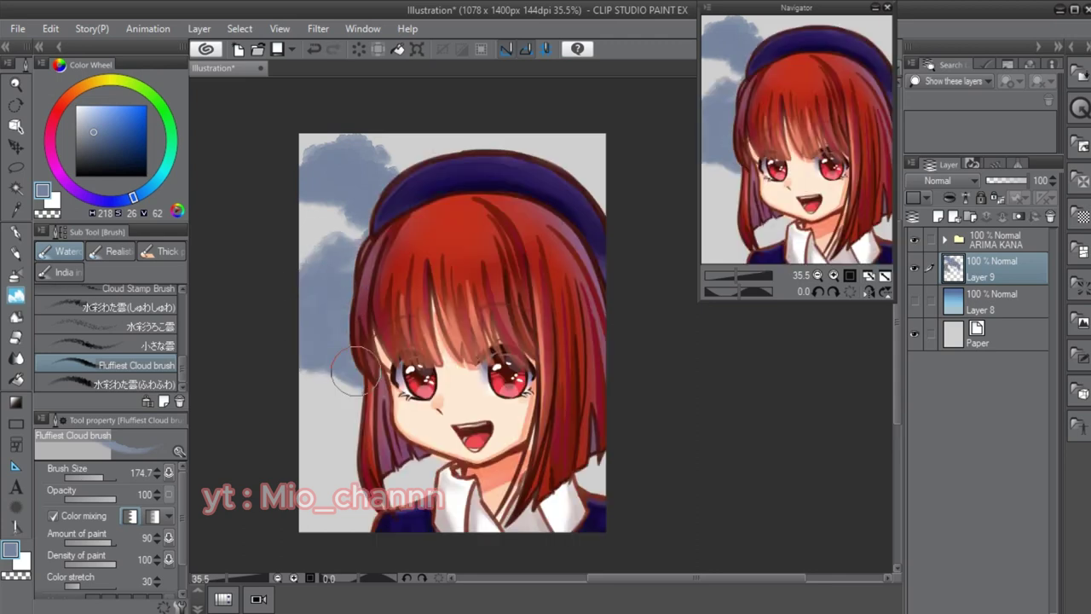
pyautogui.moveTo(421, 439); pyautogui.dragTo(425, 426)
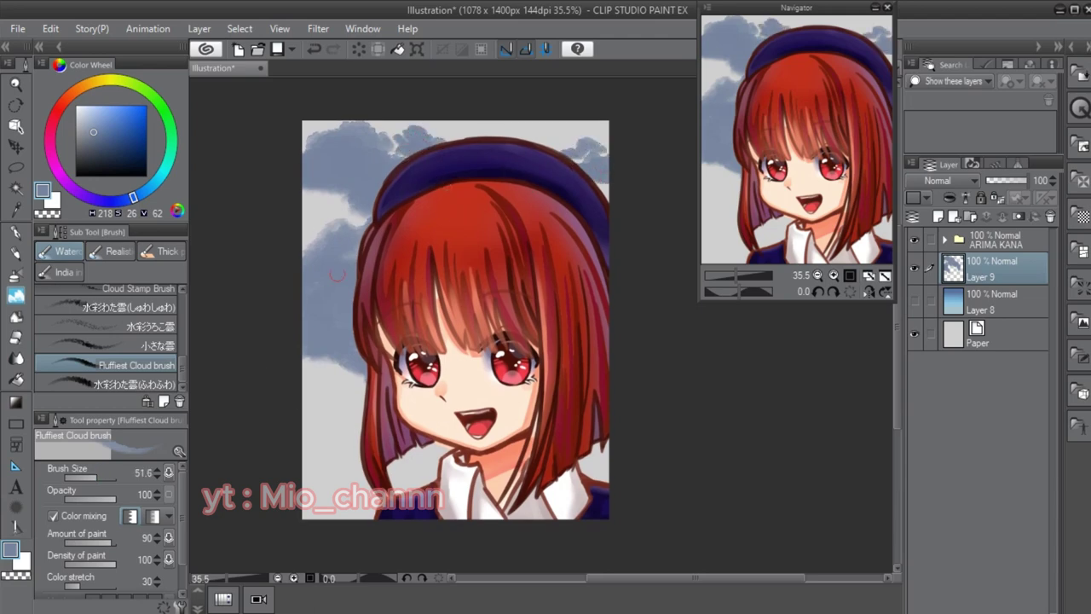
# - Fill out the grey-blue clouds beside the hair on the lower left with the cloud brush at size 174.7
pyautogui.press(']')
pyautogui.press(']')
pyautogui.press(']')
pyautogui.press(']')
pyautogui.press(']')
pyautogui.moveTo(287, 356); pyautogui.dragTo(294, 400)
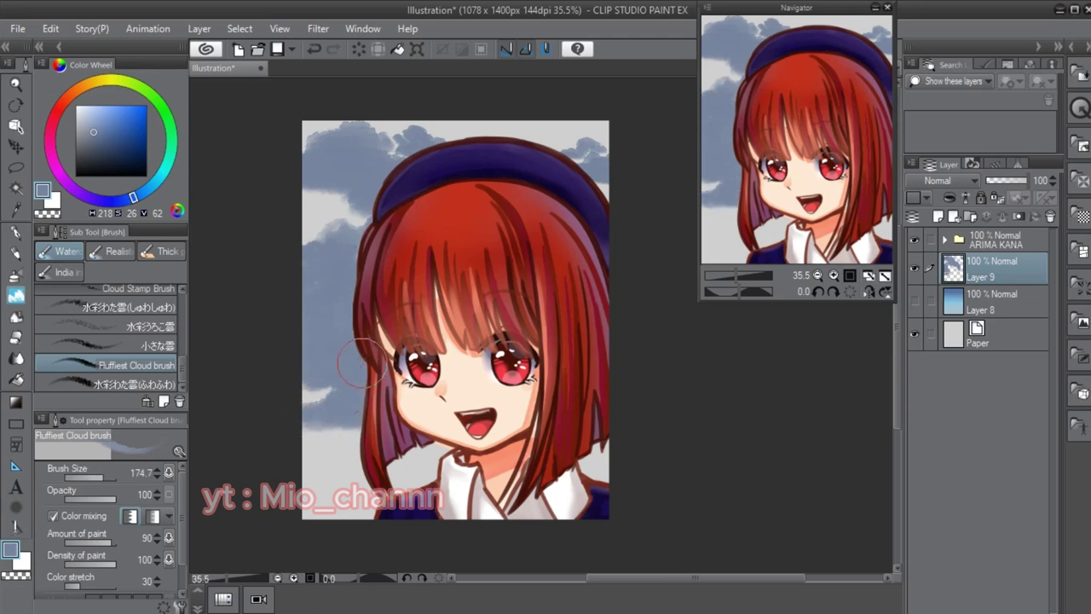
pyautogui.moveTo(331, 370); pyautogui.dragTo(318, 375)
# - Highlight the clouds around the portrait with light blue (H 199, S 34, V 79) and pale blue (H 191, S 17, V 85)
pyautogui.keyDown('alt'); pyautogui.click(336, 267); pyautogui.keyUp('alt')
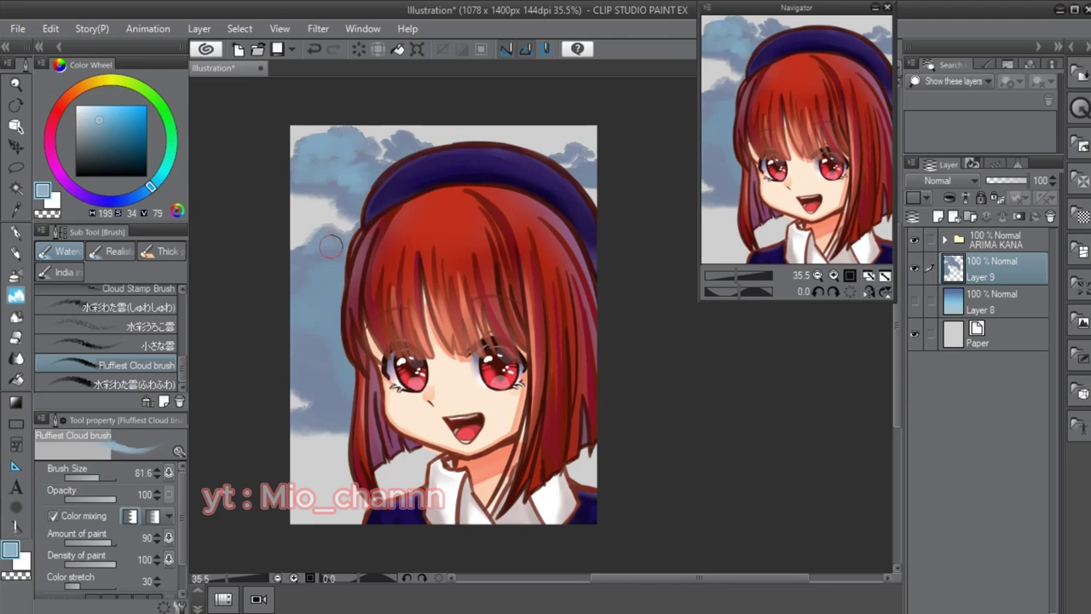
pyautogui.moveTo(341, 332); pyautogui.dragTo(378, 333)
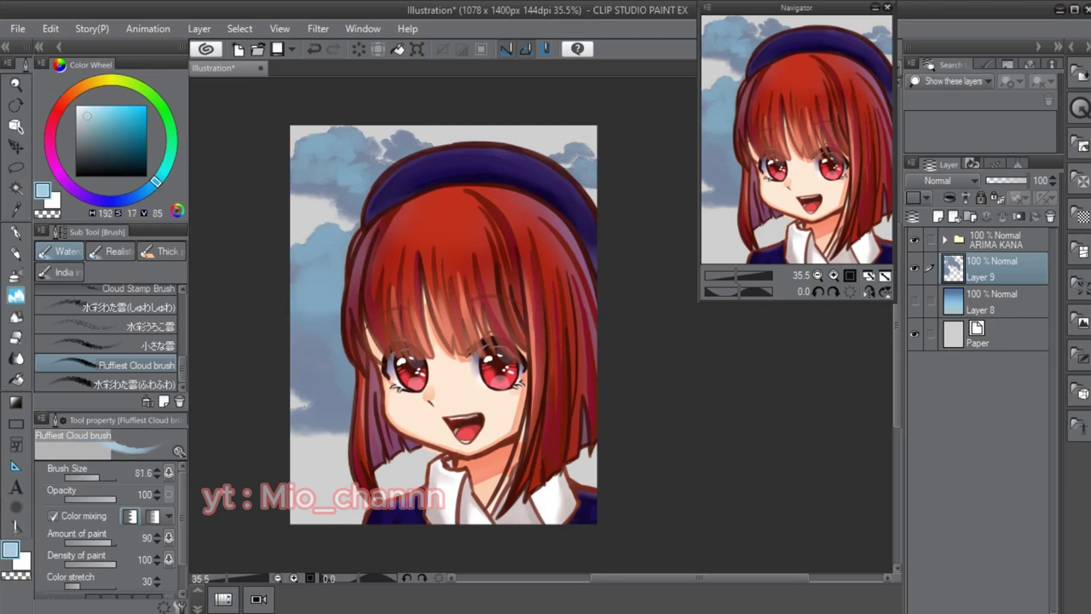
pyautogui.moveTo(335, 328)
pyautogui.mouseDown()
pyautogui.moveTo(375, 328)
pyautogui.moveTo(315, 329)
pyautogui.mouseUp()
pyautogui.moveTo(324, 392)
pyautogui.mouseDown()
pyautogui.moveTo(364, 406)
pyautogui.moveTo(324, 341)
pyautogui.mouseUp()
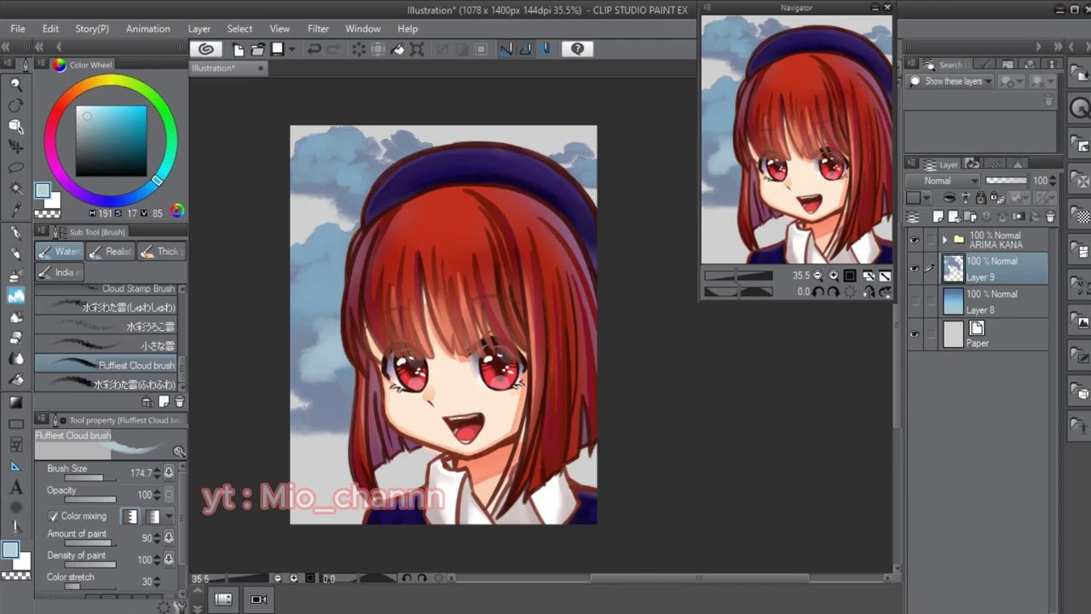
pyautogui.moveTo(358, 375)
pyautogui.mouseDown()
pyautogui.moveTo(298, 405)
pyautogui.moveTo(364, 423)
pyautogui.moveTo(315, 434)
pyautogui.moveTo(357, 425)
pyautogui.moveTo(352, 326)
pyautogui.moveTo(329, 420)
pyautogui.mouseUp()
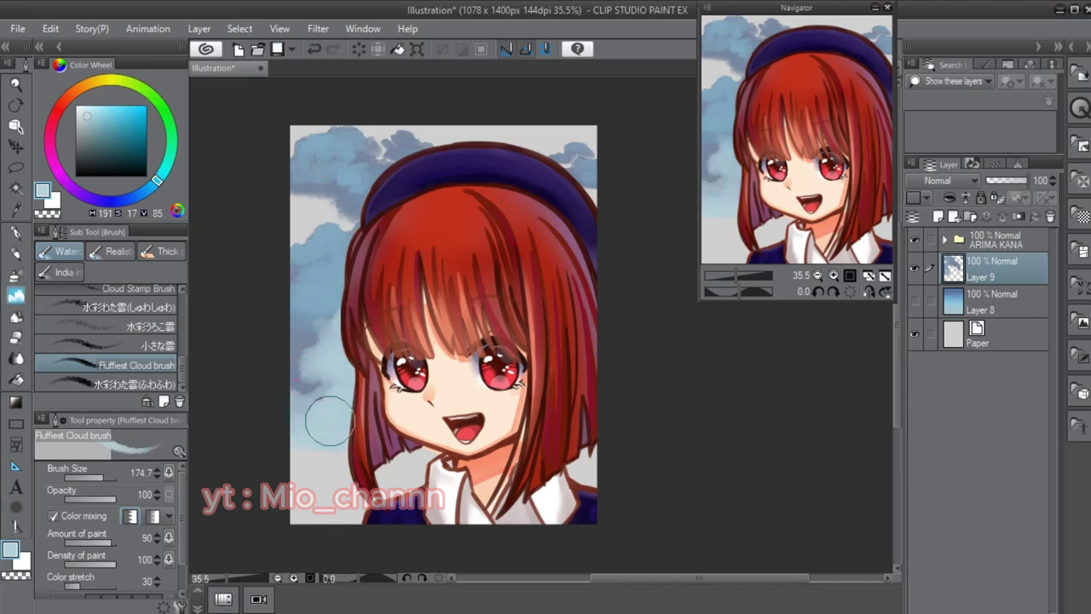
pyautogui.moveTo(597, 175); pyautogui.dragTo(554, 173)
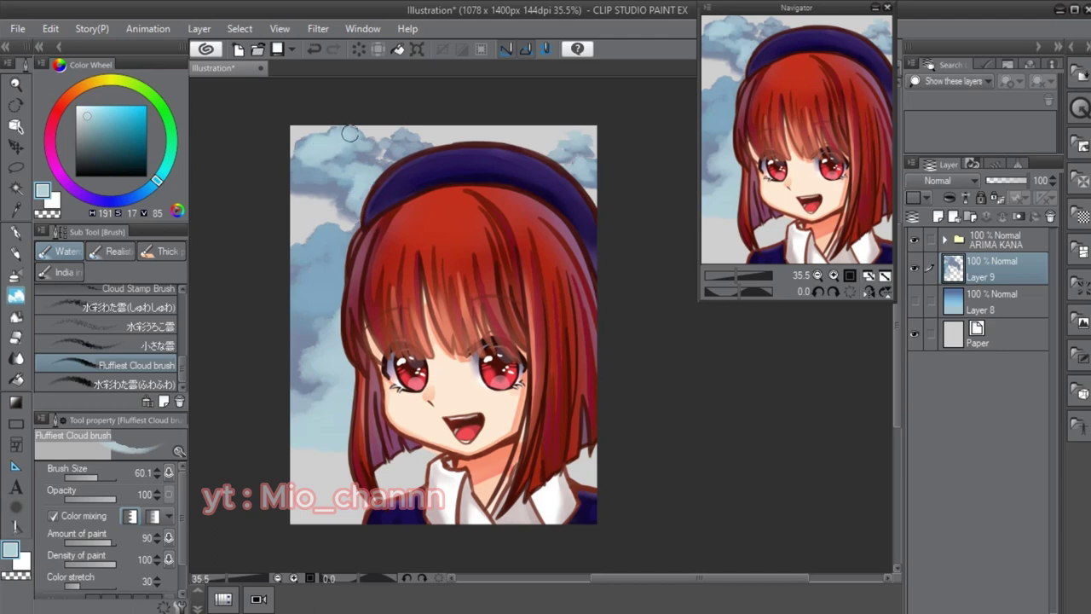
pyautogui.moveTo(328, 235); pyautogui.dragTo(324, 206)
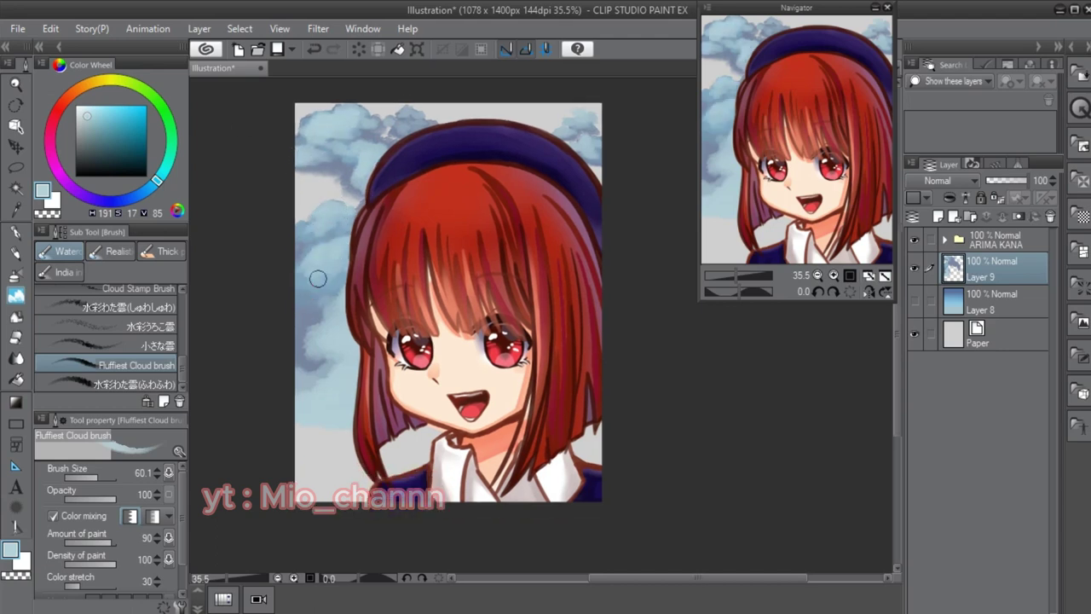
# - Shade the left-hand clouds with sampled grey-blues, including H 206, S 32, V 68, at brush size 60.1
pyautogui.keyDown('alt'); pyautogui.click(329, 250); pyautogui.keyUp('alt')
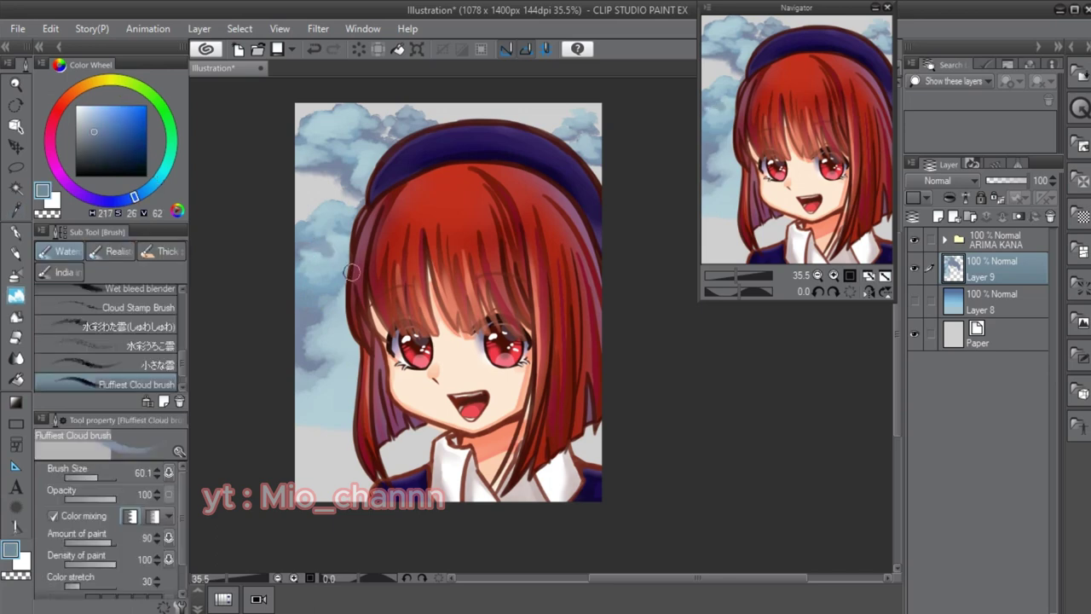
pyautogui.keyDown('alt'); pyautogui.click(332, 250); pyautogui.keyUp('alt')
pyautogui.keyDown('alt'); pyautogui.click(347, 265); pyautogui.keyUp('alt')
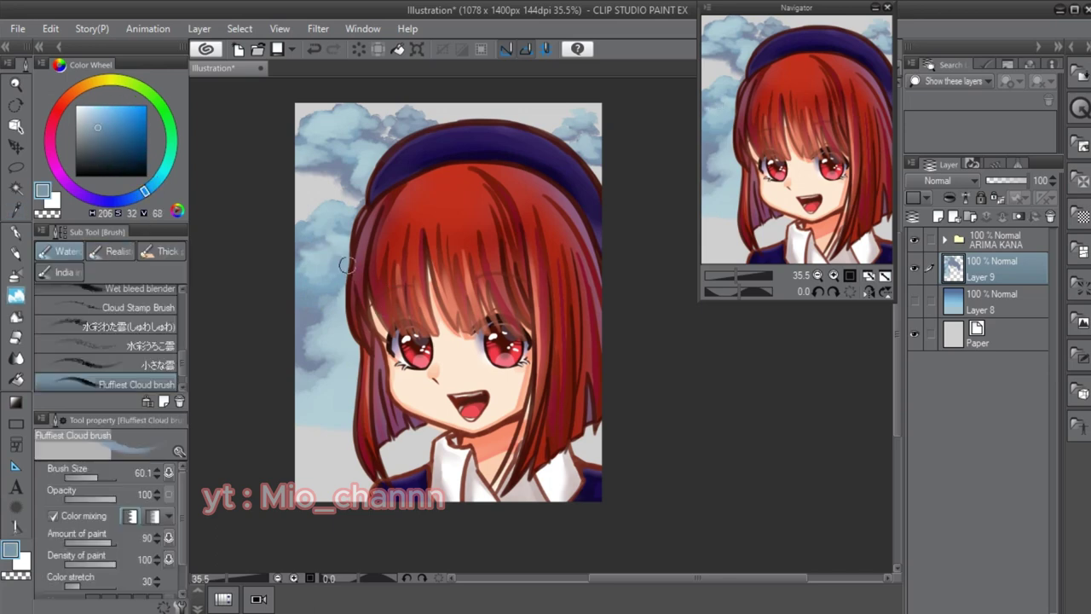
pyautogui.moveTo(377, 321)
pyautogui.mouseDown()
pyautogui.moveTo(379, 283)
pyautogui.moveTo(375, 299)
pyautogui.mouseUp()
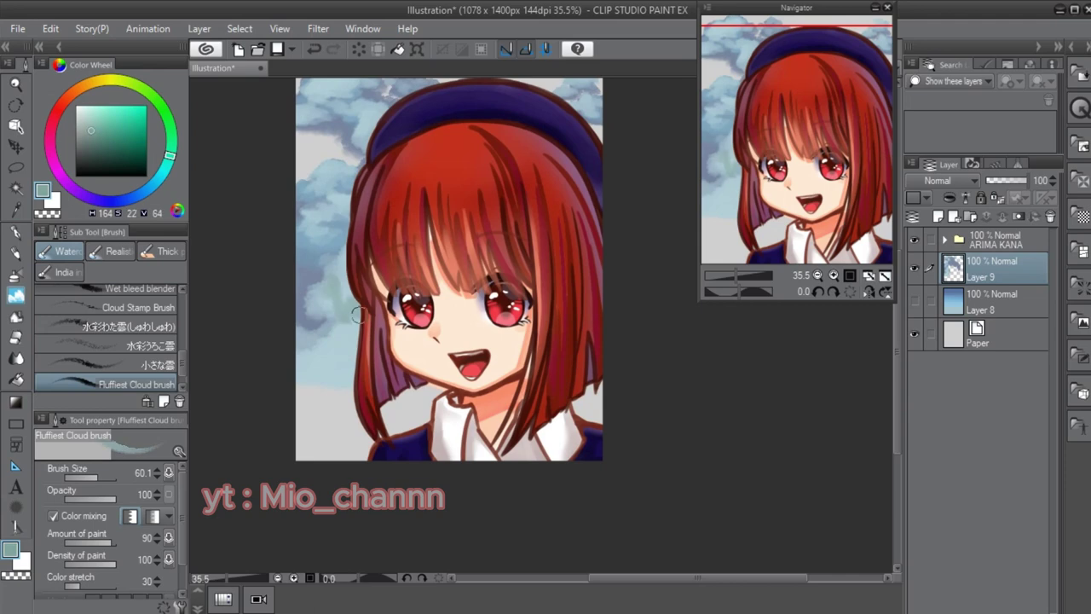
# - Tint the cloud shadows with muted violet (H 261, S 22, V 64) at brush size 110.6
pyautogui.keyDown('alt'); pyautogui.click(346, 298); pyautogui.keyUp('alt')
pyautogui.keyDown('alt'); pyautogui.click(540, 325); pyautogui.keyUp('alt')
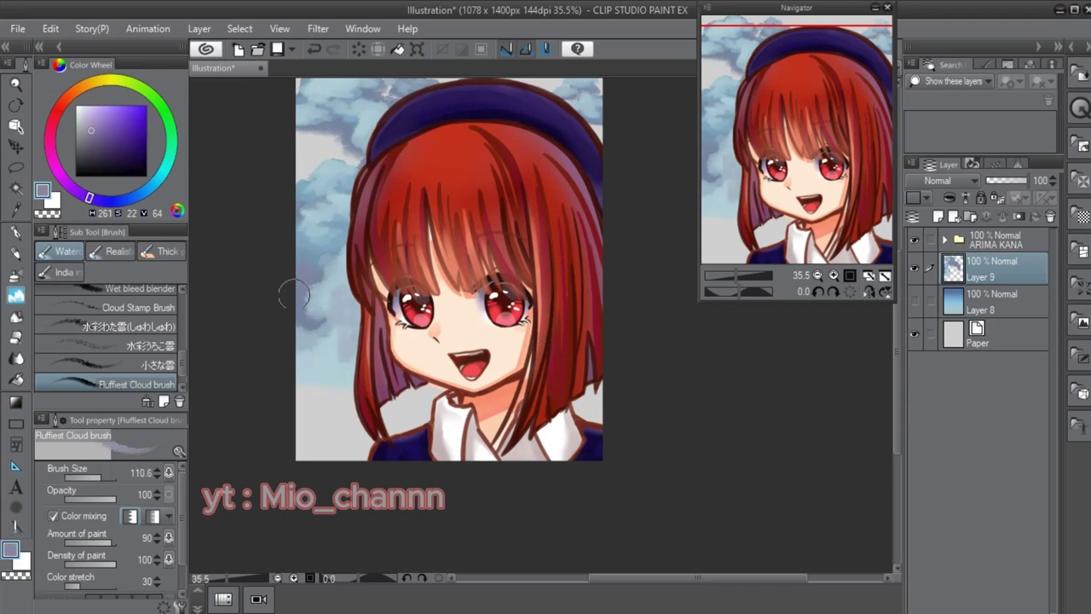
pyautogui.moveTo(386, 116); pyautogui.dragTo(381, 189)
# - Show the sky gradient layer and add a raster layer directly above it, keeping the ARIMA KANA folder visible
pyautogui.click(913, 301)
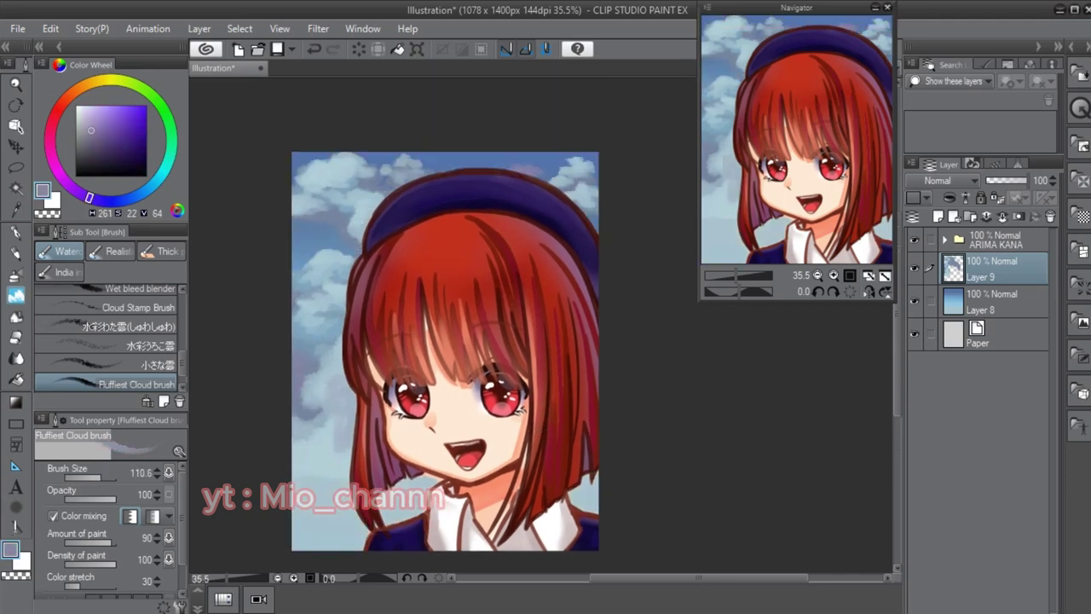
pyautogui.click(989, 326)
pyautogui.click(939, 216)
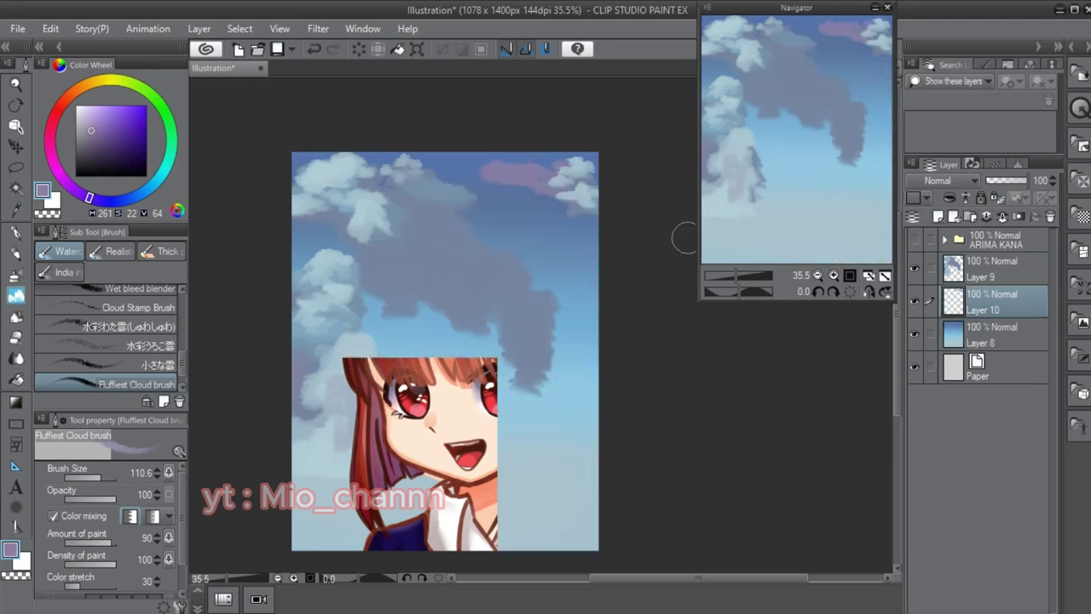
pyautogui.click(914, 240)
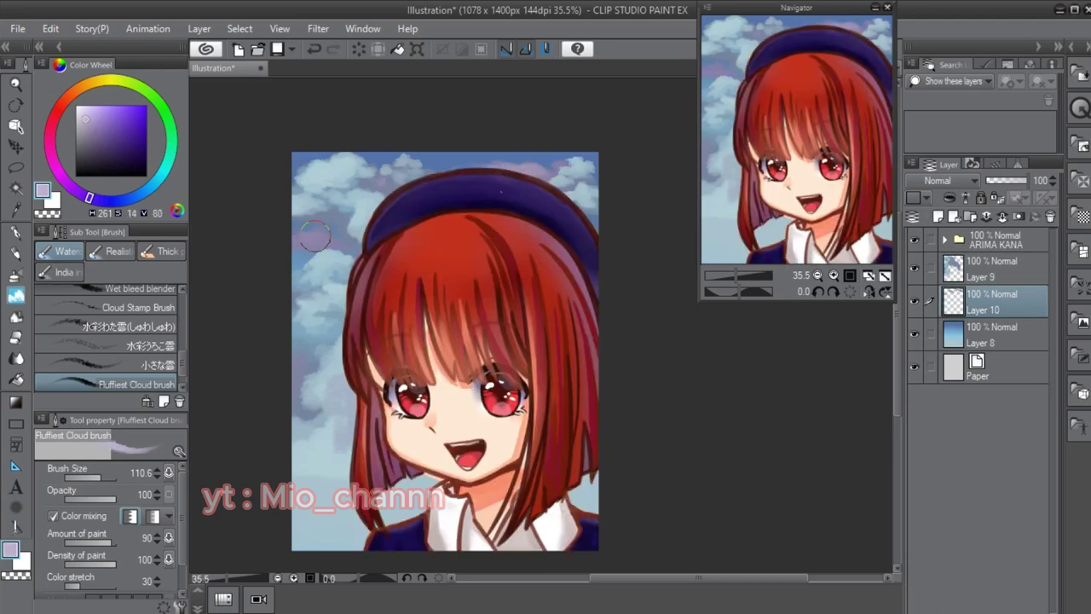
# - Paint lilac clouds (H 276, S 13, V 78) with paler highlights (H 276, S 10, V 95) across the upper sky at size 60.1
pyautogui.click(75, 189)
pyautogui.click(92, 478)
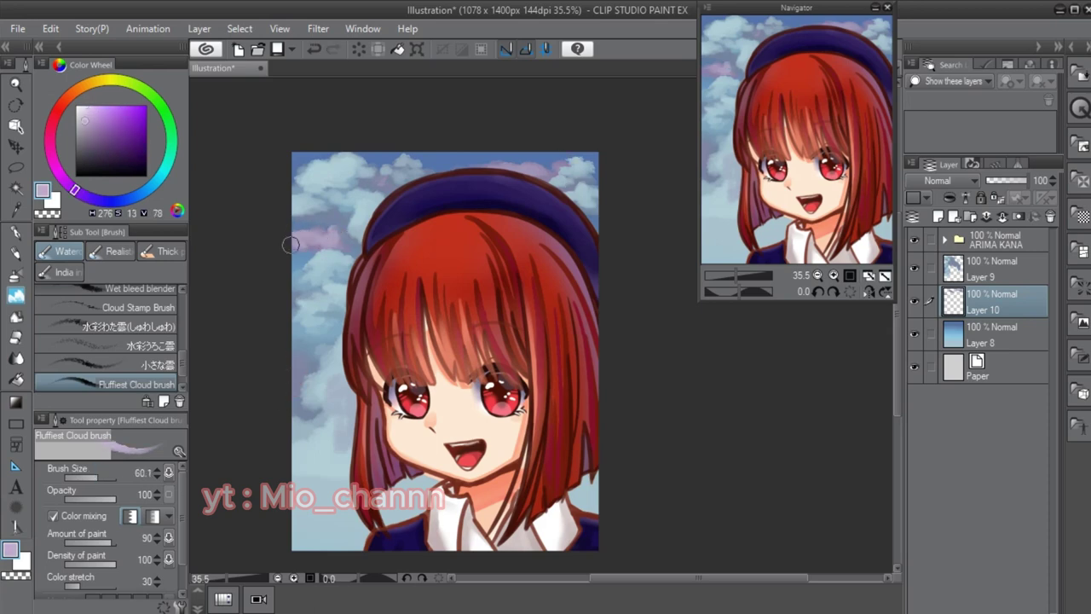
pyautogui.moveTo(532, 163); pyautogui.dragTo(455, 189)
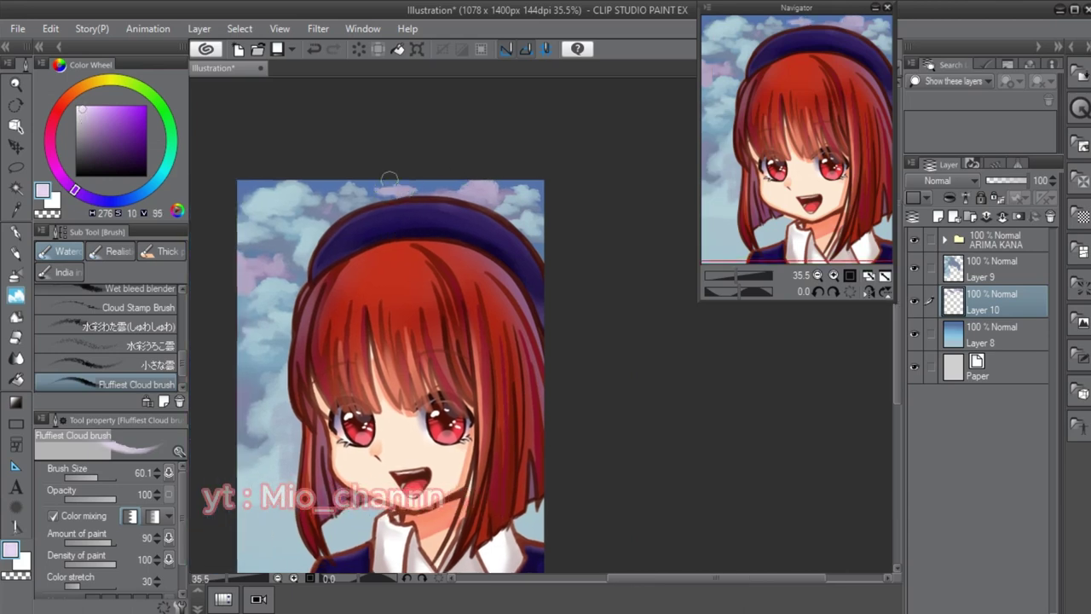
pyautogui.moveTo(328, 211)
pyautogui.mouseDown()
pyautogui.moveTo(297, 150)
pyautogui.moveTo(295, 247)
pyautogui.moveTo(323, 184)
pyautogui.moveTo(342, 188)
pyautogui.moveTo(346, 207)
pyautogui.moveTo(309, 149)
pyautogui.moveTo(540, 324)
pyautogui.moveTo(281, 186)
pyautogui.moveTo(319, 153)
pyautogui.moveTo(338, 182)
pyautogui.moveTo(305, 140)
pyautogui.moveTo(275, 171)
pyautogui.moveTo(343, 194)
pyautogui.moveTo(302, 160)
pyautogui.moveTo(329, 184)
pyautogui.moveTo(334, 254)
pyautogui.moveTo(345, 234)
pyautogui.moveTo(308, 208)
pyautogui.moveTo(276, 156)
pyautogui.moveTo(322, 167)
pyautogui.moveTo(401, 162)
pyautogui.mouseUp()
# - Add a raster layer above the other cloud layers and paint white clouds around the portrait at brush size 174.7
pyautogui.hotkey('ctrl', 'shift', 'n')
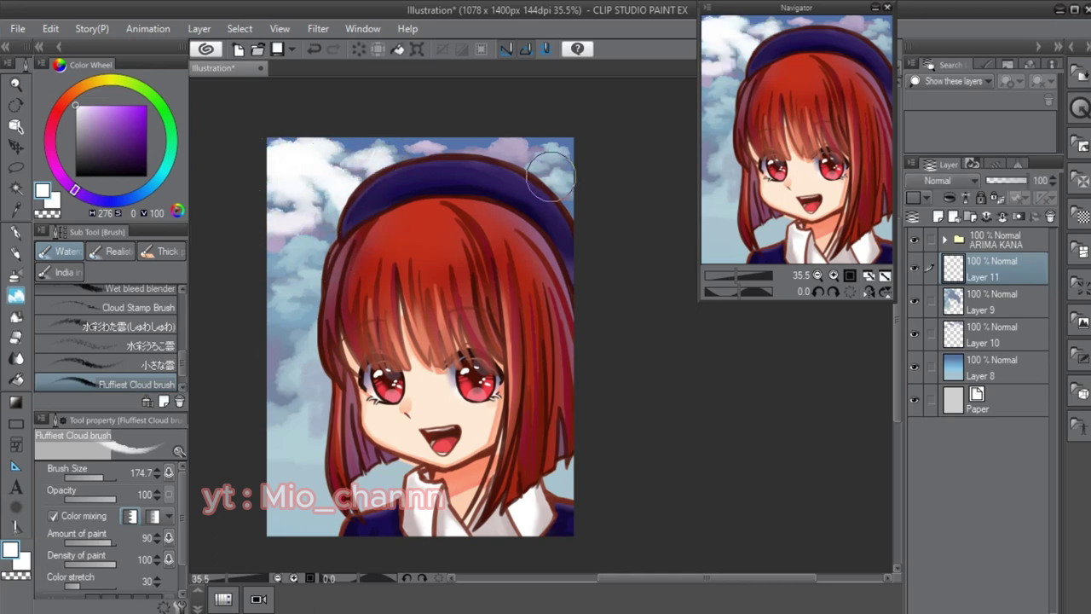
pyautogui.moveTo(550, 175)
pyautogui.mouseDown()
pyautogui.moveTo(508, 147)
pyautogui.moveTo(357, 177)
pyautogui.moveTo(306, 162)
pyautogui.moveTo(335, 195)
pyautogui.moveTo(343, 254)
pyautogui.moveTo(324, 241)
pyautogui.moveTo(347, 237)
pyautogui.moveTo(357, 204)
pyautogui.moveTo(340, 217)
pyautogui.moveTo(292, 218)
pyautogui.mouseUp()
pyautogui.moveTo(324, 256); pyautogui.dragTo(327, 231)
pyautogui.moveTo(307, 290); pyautogui.dragTo(341, 358)
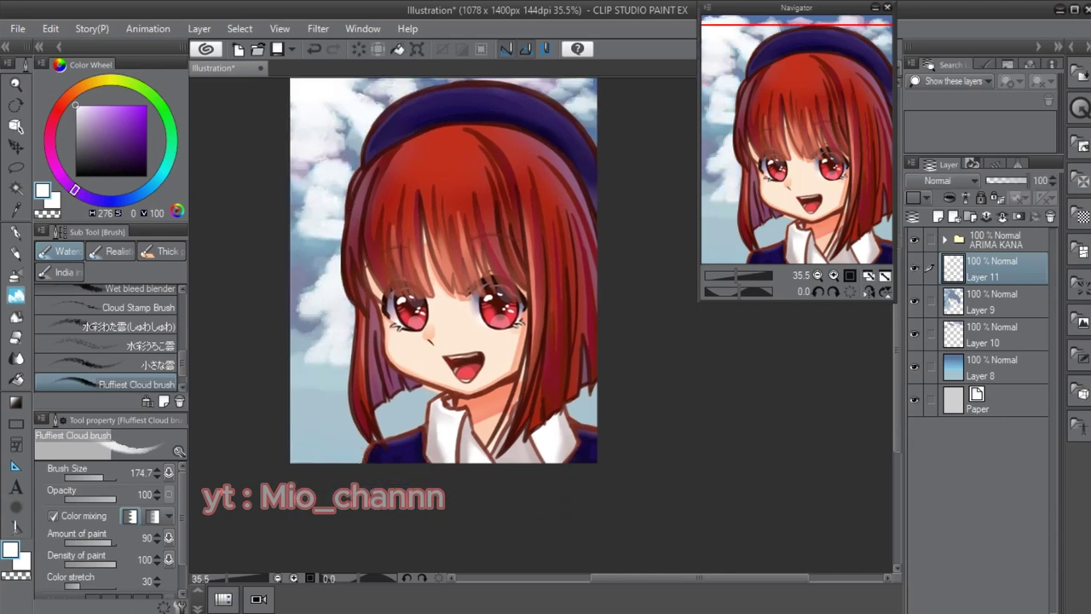
pyautogui.moveTo(332, 256)
pyautogui.mouseDown()
pyautogui.moveTo(295, 324)
pyautogui.moveTo(344, 271)
pyautogui.moveTo(343, 295)
pyautogui.moveTo(320, 295)
pyautogui.moveTo(322, 314)
pyautogui.moveTo(350, 331)
pyautogui.moveTo(340, 358)
pyautogui.moveTo(306, 348)
pyautogui.moveTo(346, 372)
pyautogui.mouseUp()
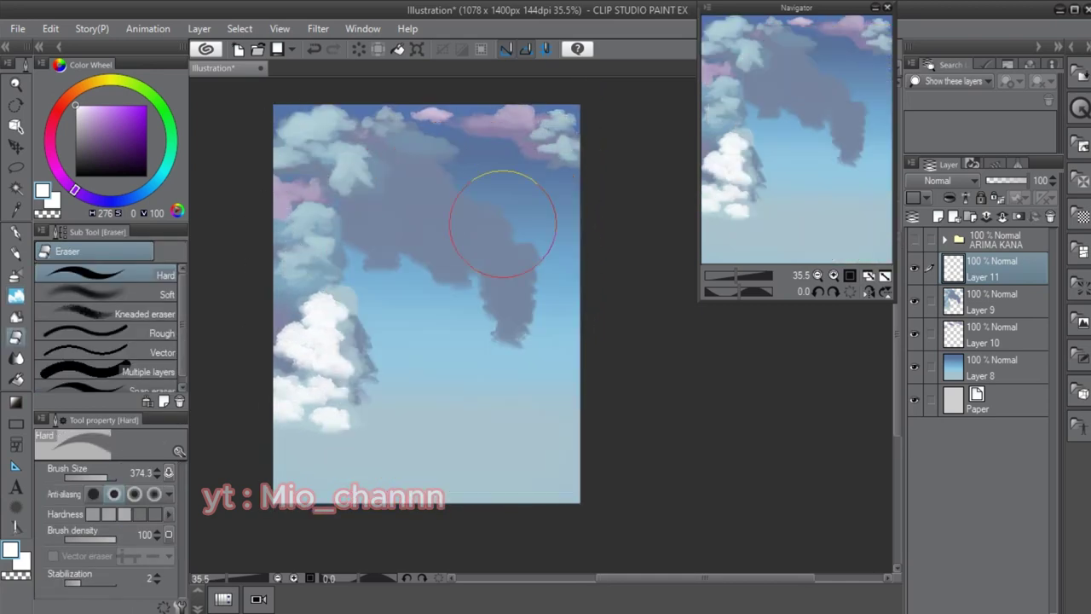
# - Try a large white cloud in the centre, undo it, and paint white over the middle-left cloud column instead
pyautogui.moveTo(383, 171)
pyautogui.mouseDown()
pyautogui.moveTo(428, 169)
pyautogui.moveTo(435, 218)
pyautogui.moveTo(356, 207)
pyautogui.moveTo(487, 308)
pyautogui.moveTo(403, 267)
pyautogui.moveTo(501, 285)
pyautogui.moveTo(356, 289)
pyautogui.moveTo(427, 254)
pyautogui.mouseUp()
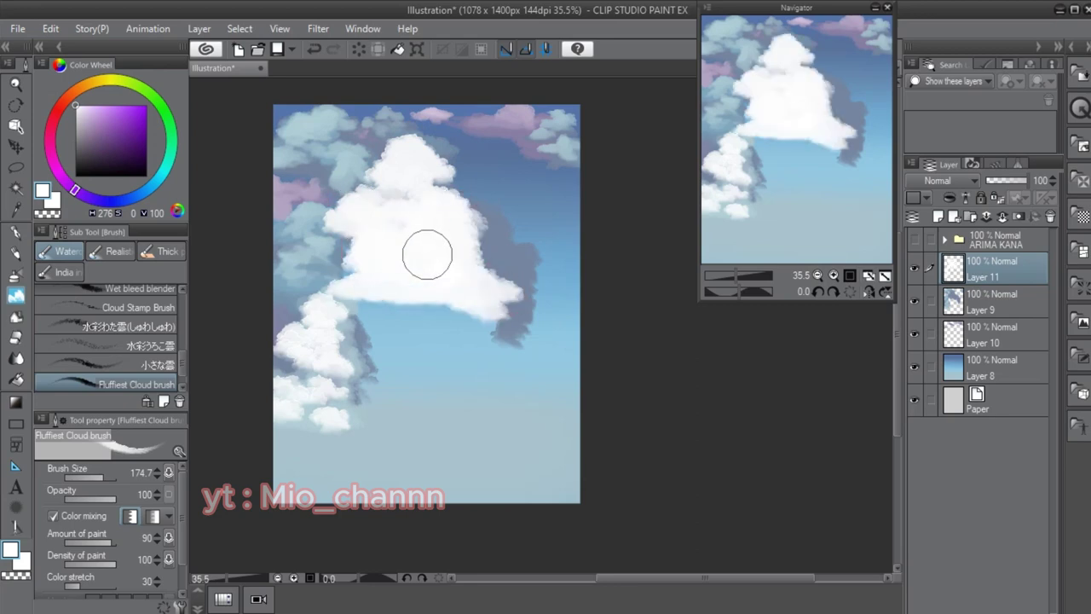
pyautogui.hotkey('ctrl', 'z')
pyautogui.moveTo(337, 247)
pyautogui.mouseDown()
pyautogui.moveTo(297, 221)
pyautogui.moveTo(312, 219)
pyautogui.moveTo(290, 212)
pyautogui.moveTo(317, 215)
pyautogui.moveTo(300, 287)
pyautogui.moveTo(329, 250)
pyautogui.moveTo(297, 191)
pyautogui.moveTo(341, 162)
pyautogui.mouseUp()
# - Try the 水彩うろこ雲 brush at size 300 in near-white (H 212, S 0, V 97) on the open centre of the sky
pyautogui.keyDown('alt'); pyautogui.click(304, 213); pyautogui.keyUp('alt')
pyautogui.click(136, 345)
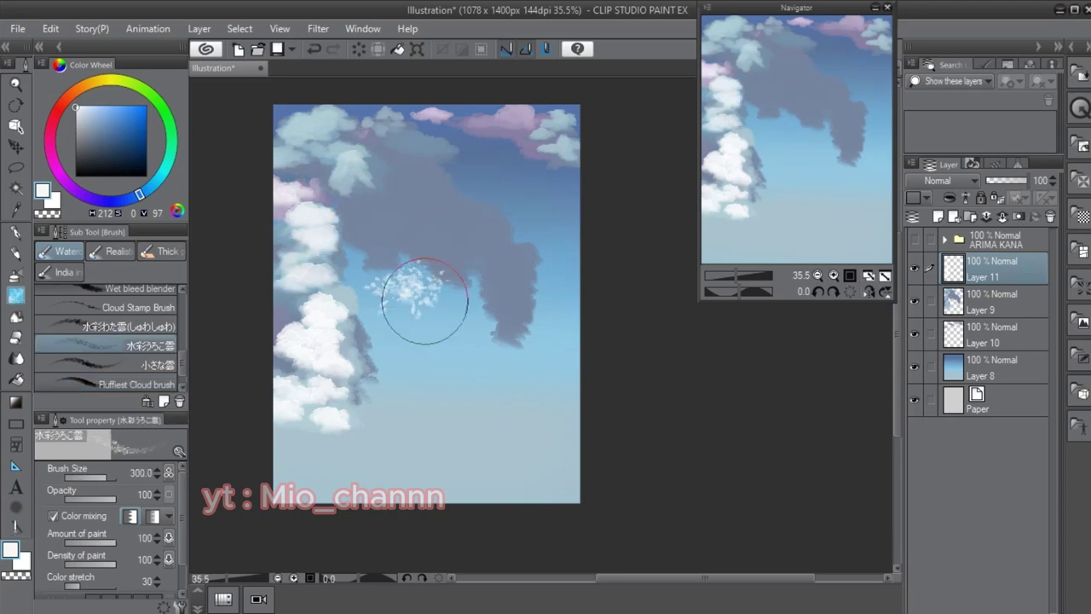
pyautogui.click(471, 148)
# - Show the ARIMA KANA folder and paint white clouds across the upper sky with the Fluffiest Cloud brush at size 174.7
pyautogui.click(914, 238)
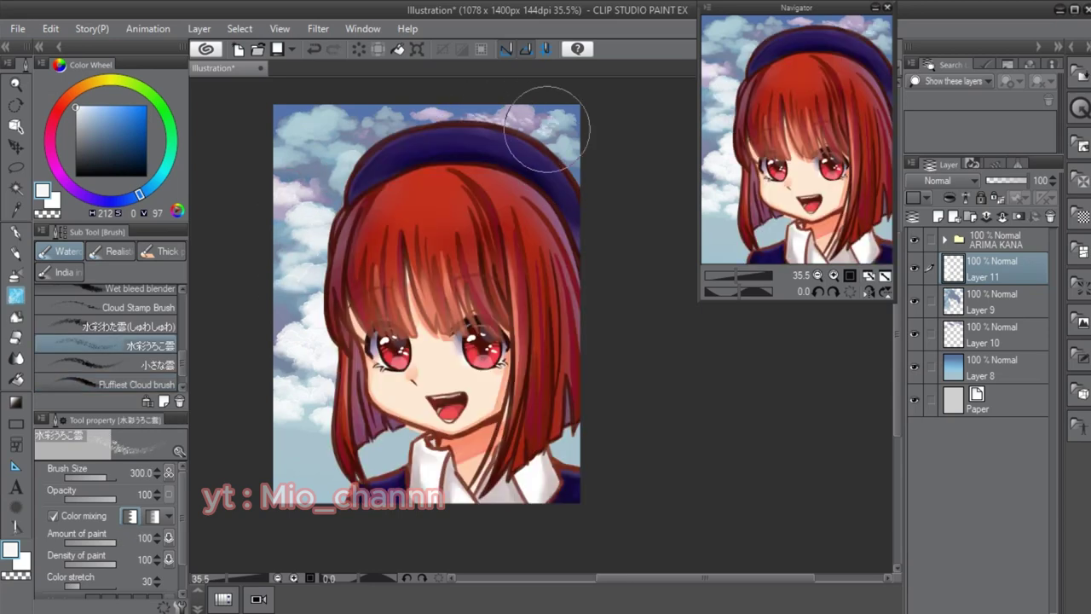
pyautogui.click(128, 325)
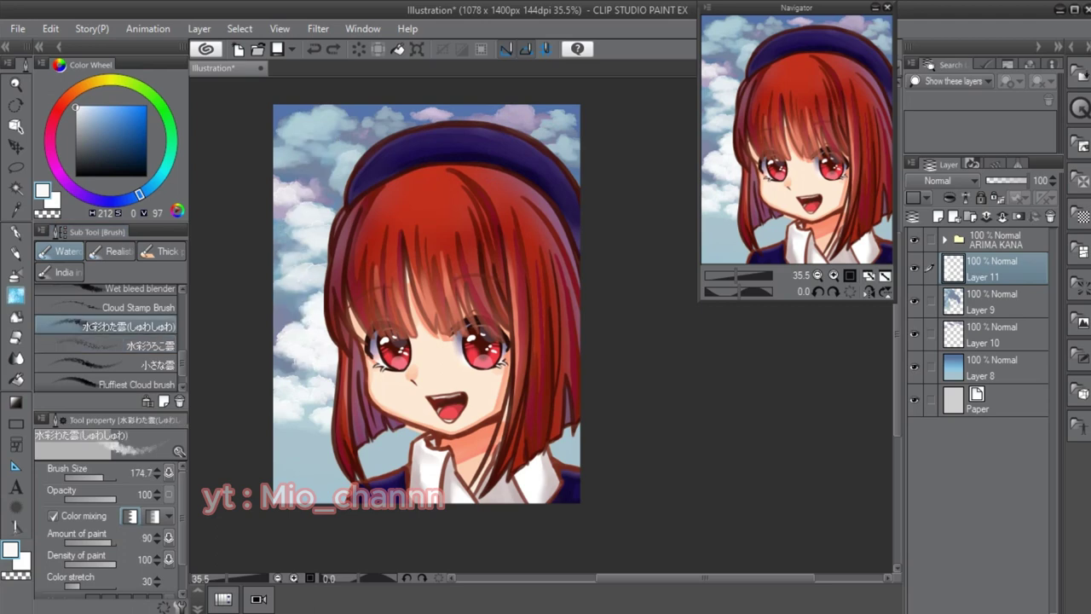
pyautogui.click(136, 345)
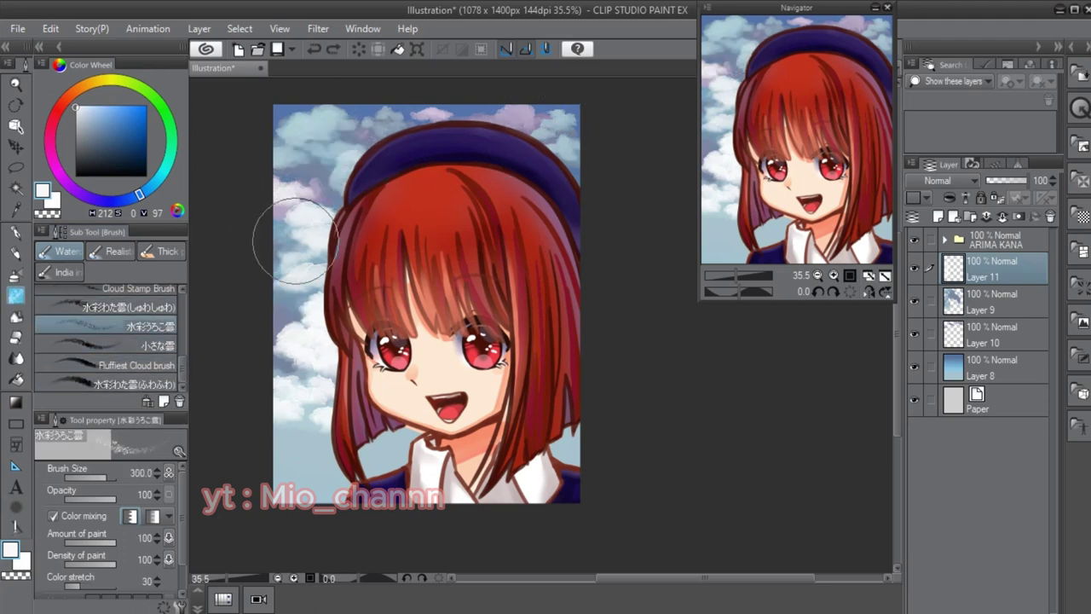
pyautogui.click(136, 364)
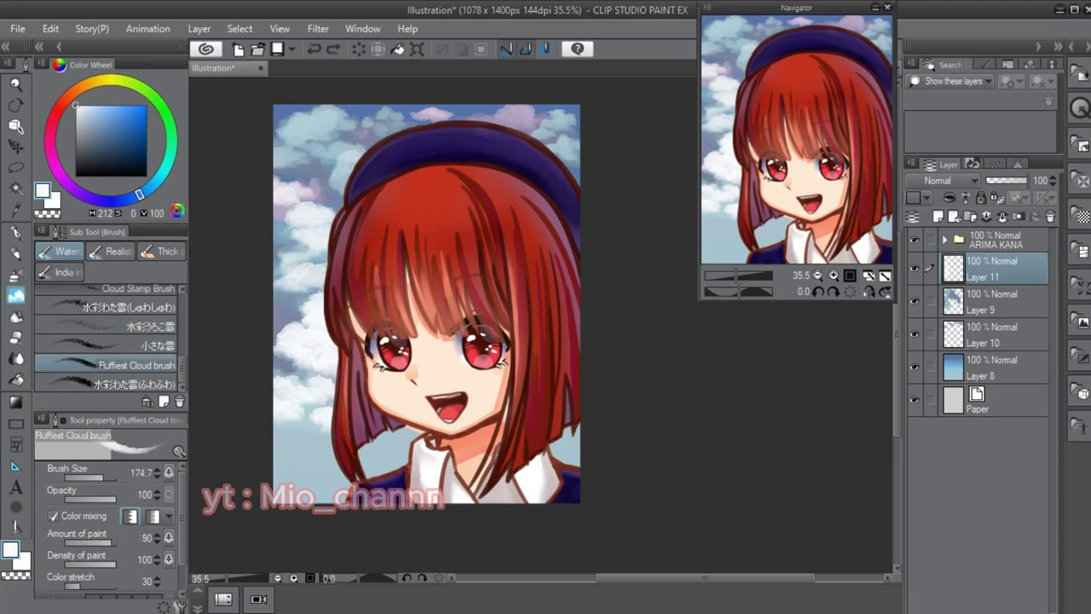
pyautogui.moveTo(333, 111)
pyautogui.mouseDown()
pyautogui.moveTo(259, 128)
pyautogui.moveTo(379, 132)
pyautogui.moveTo(292, 152)
pyautogui.moveTo(350, 161)
pyautogui.moveTo(303, 174)
pyautogui.moveTo(354, 166)
pyautogui.moveTo(278, 181)
pyautogui.mouseUp()
pyautogui.hotkey('ctrl', 'z')
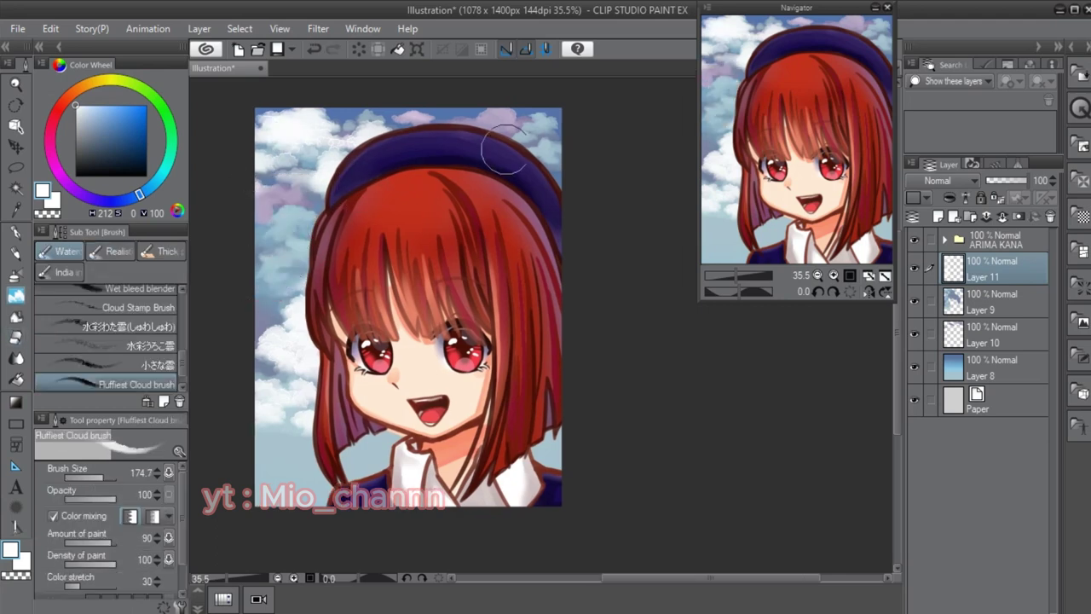
pyautogui.moveTo(499, 151)
pyautogui.mouseDown()
pyautogui.moveTo(557, 149)
pyautogui.moveTo(503, 109)
pyautogui.moveTo(499, 130)
pyautogui.moveTo(439, 123)
pyautogui.mouseUp()
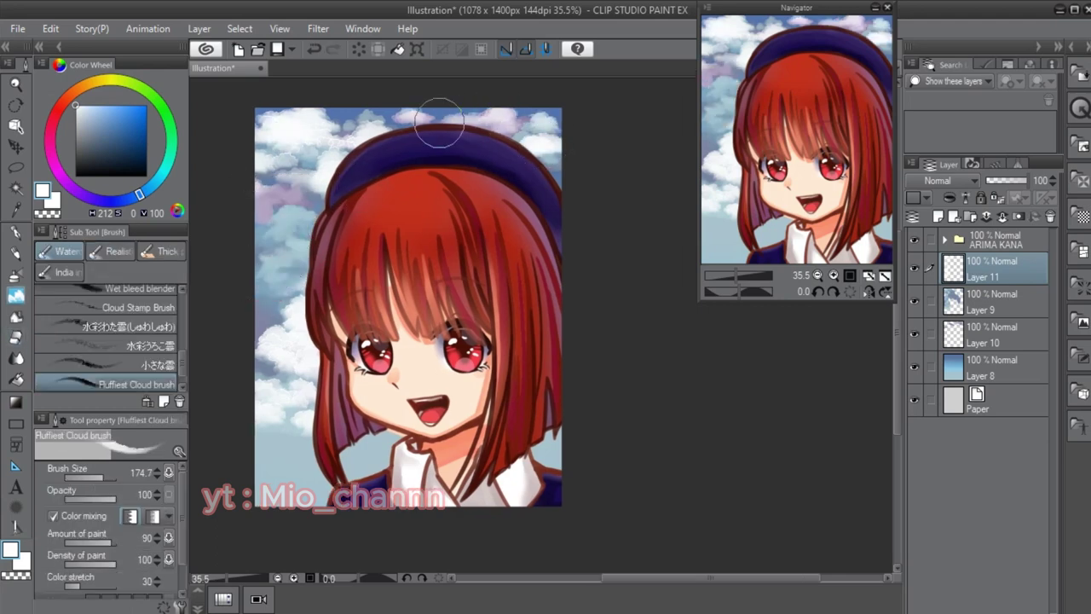
# - Paint grey-teal (H 172, S 18, V 60) cloud patches over the middle-left clouds and make Layer 9 the active layer
pyautogui.moveTo(427, 345); pyautogui.dragTo(452, 344)
pyautogui.click(168, 162)
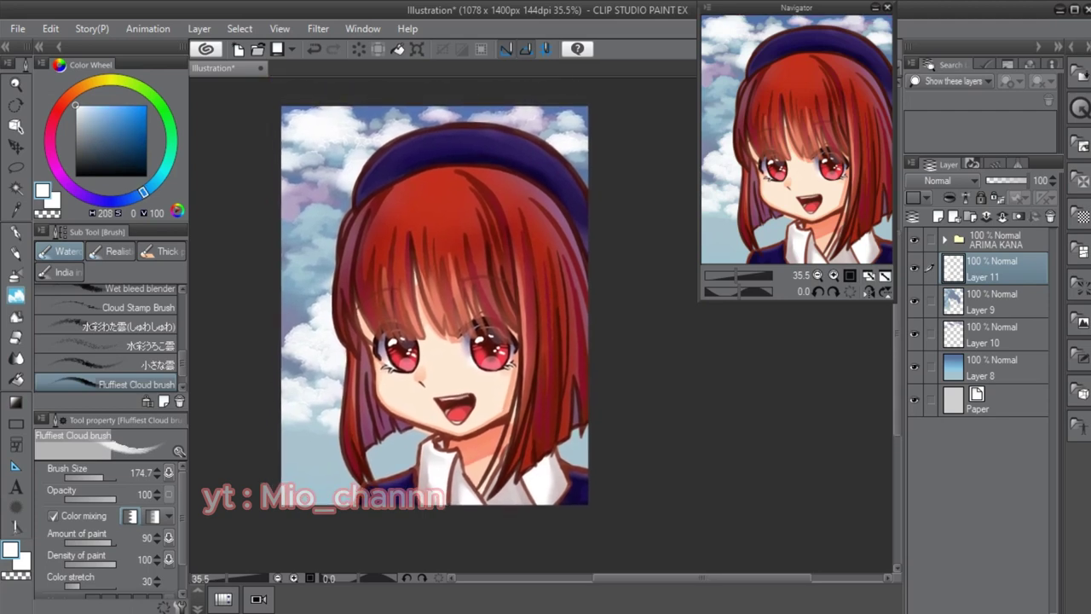
pyautogui.click(111, 126)
pyautogui.keyDown('alt'); pyautogui.click(325, 259); pyautogui.keyUp('alt')
pyautogui.moveTo(319, 255)
pyautogui.mouseDown()
pyautogui.moveTo(293, 256)
pyautogui.moveTo(311, 277)
pyautogui.mouseUp()
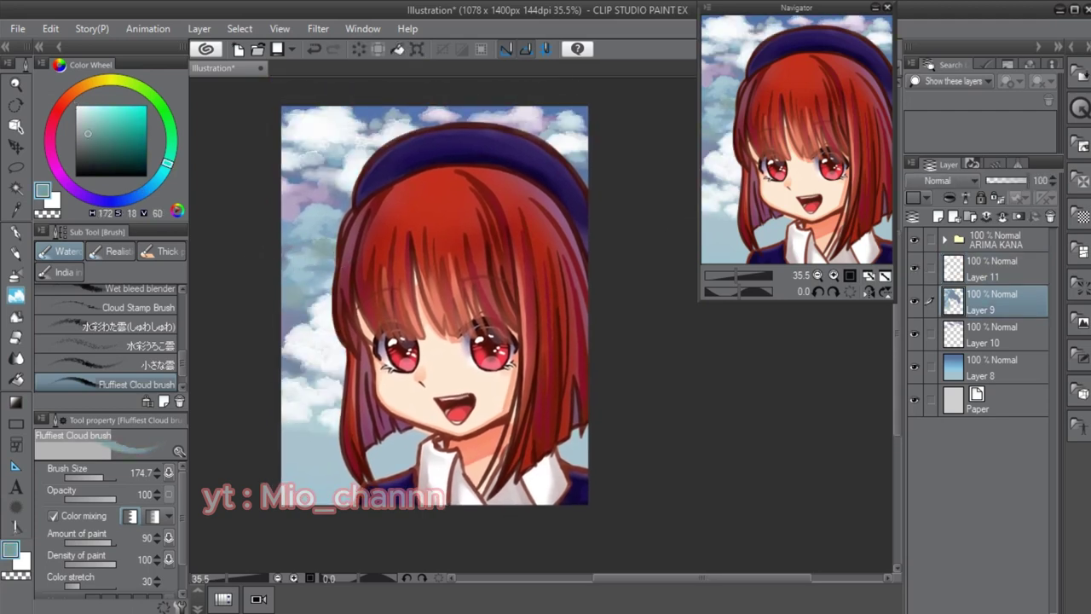
pyautogui.click(991, 301)
# - Add a raster layer above the other cloud layers, try light blue (H 202, S 43, V 84) soft airbrushing over the middle-left clouds, and undo it
pyautogui.click(914, 239)
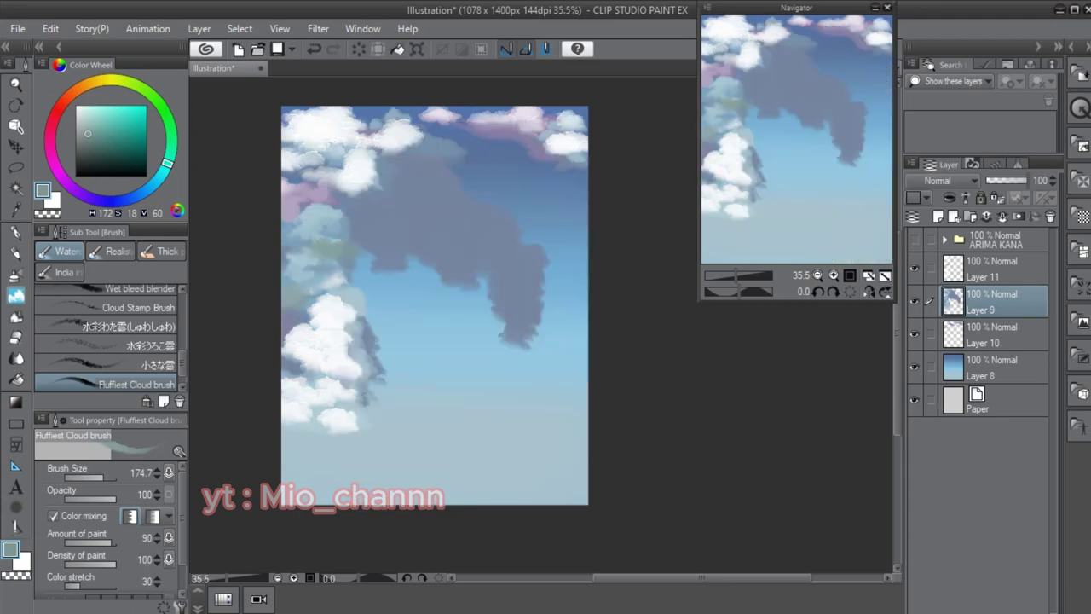
pyautogui.hotkey('ctrl', 'shift', 'n')
pyautogui.press('b')
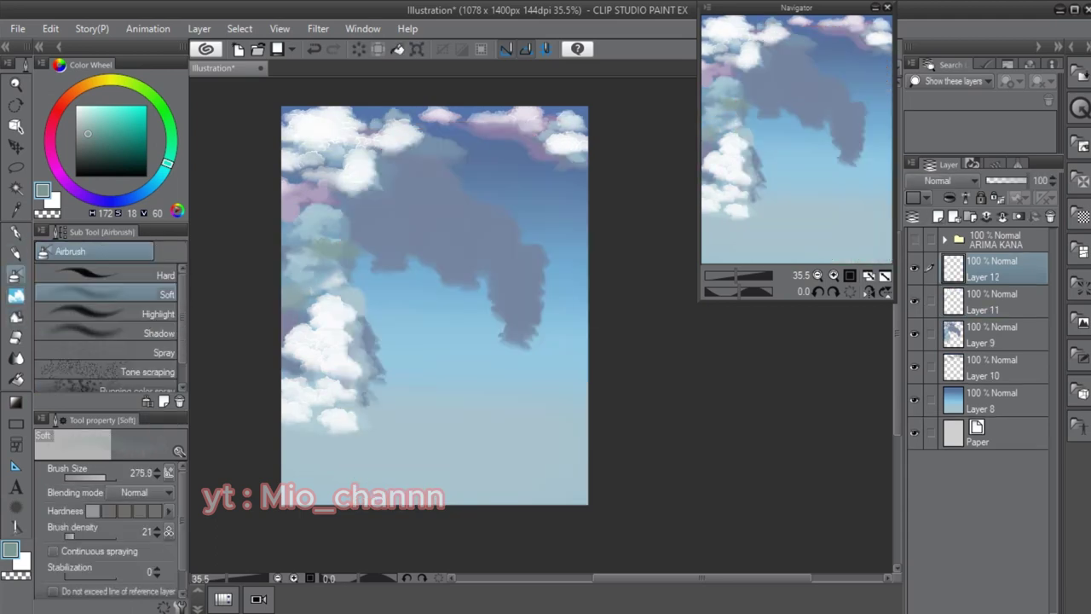
pyautogui.press('i')
pyautogui.press('b')
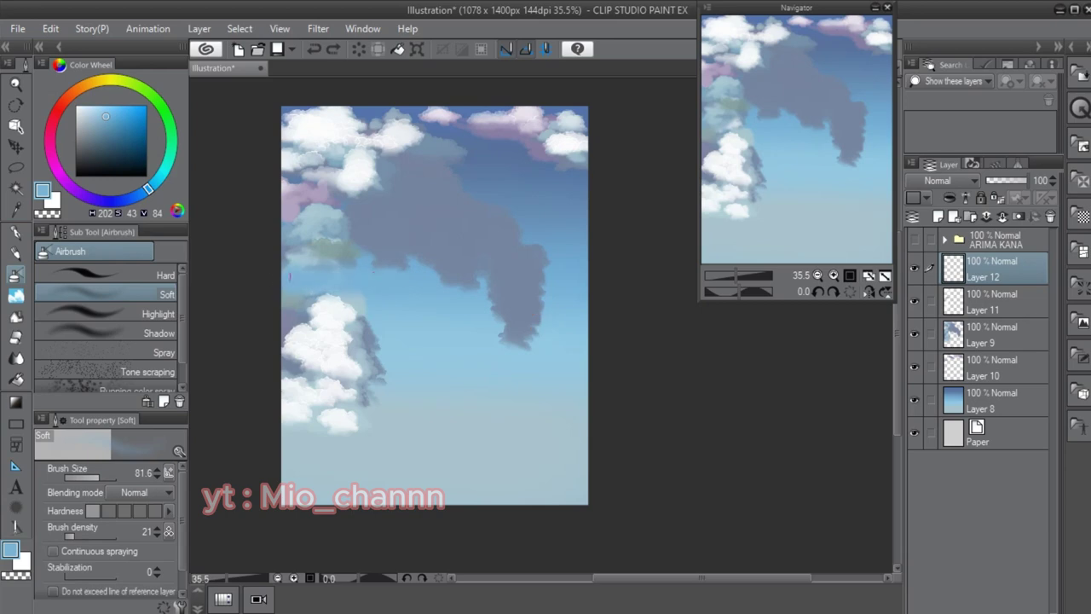
pyautogui.hotkey('ctrl', 'z')
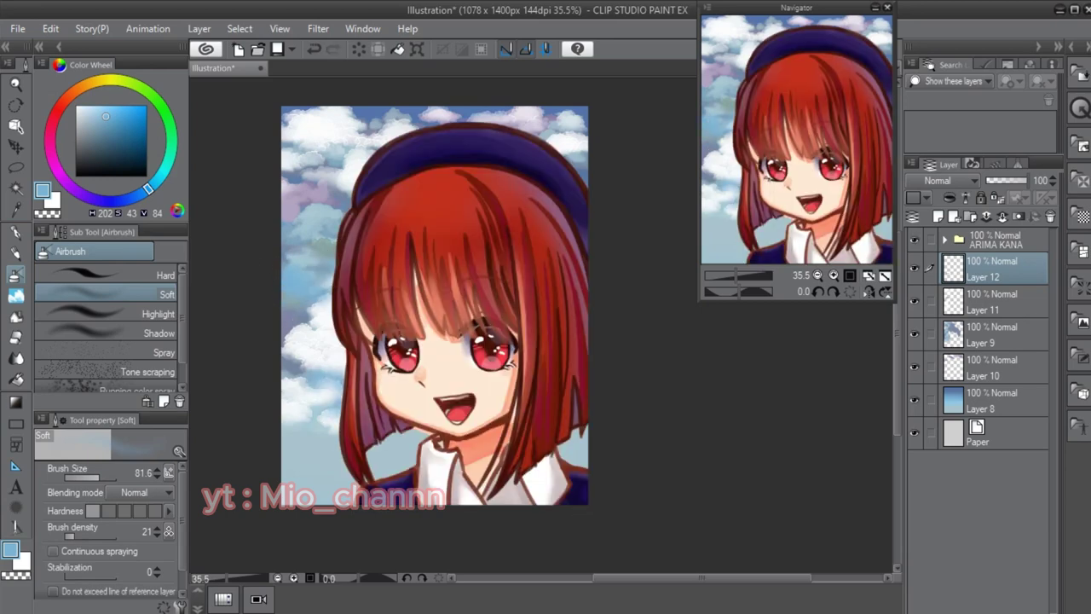
pyautogui.moveTo(317, 413); pyautogui.dragTo(334, 371)
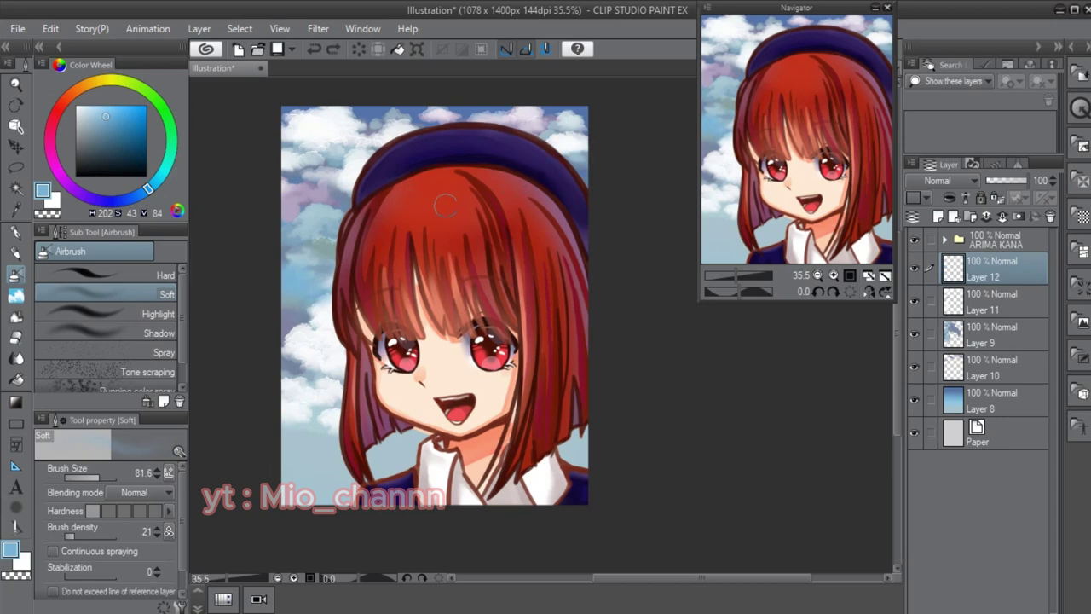
# - Erase the clouds in the upper-right sky from the separate cloud layers with the Hard eraser at size 374.3
pyautogui.press('e')
pyautogui.hotkey('alt', '[')
pyautogui.hotkey('alt', '[')
pyautogui.hotkey('alt', '[')
pyautogui.hotkey('alt', '[')
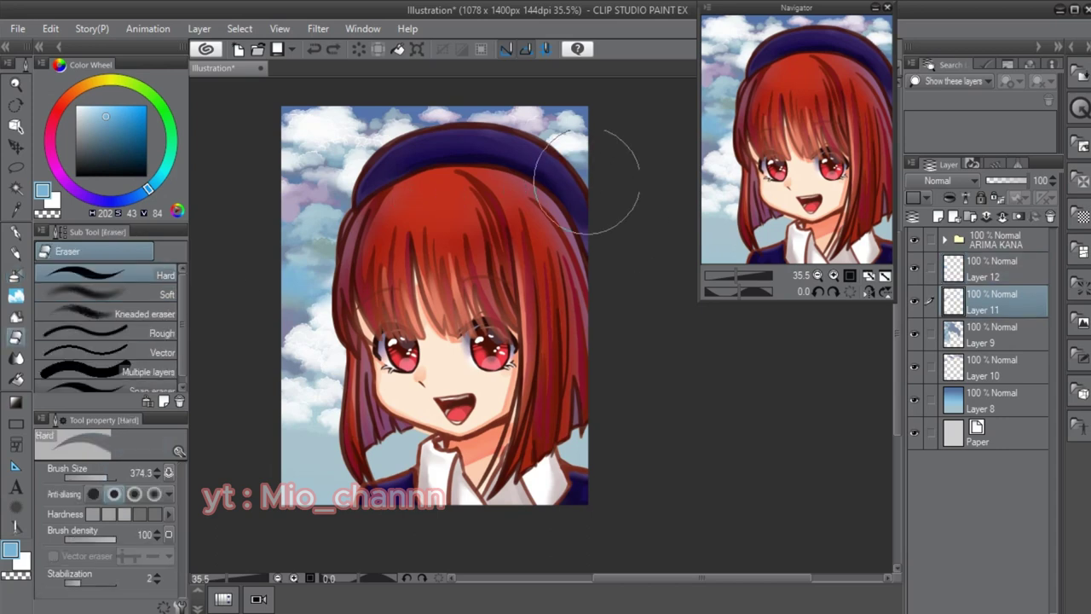
pyautogui.hotkey('alt', ']')
pyautogui.hotkey('alt', ']')
pyautogui.moveTo(558, 94); pyautogui.dragTo(567, 155)
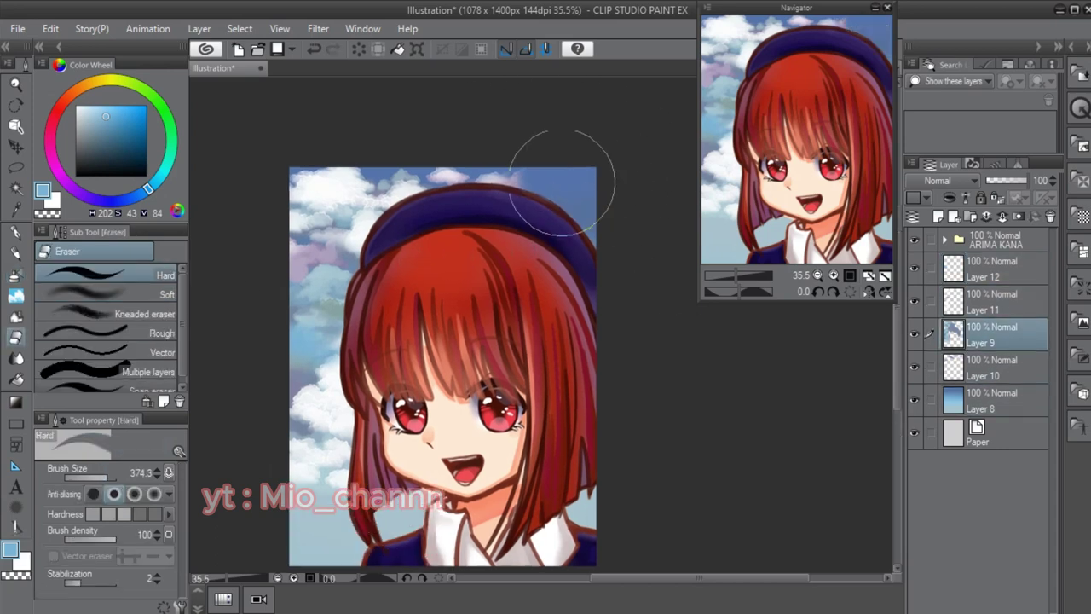
pyautogui.hotkey('alt', ']')
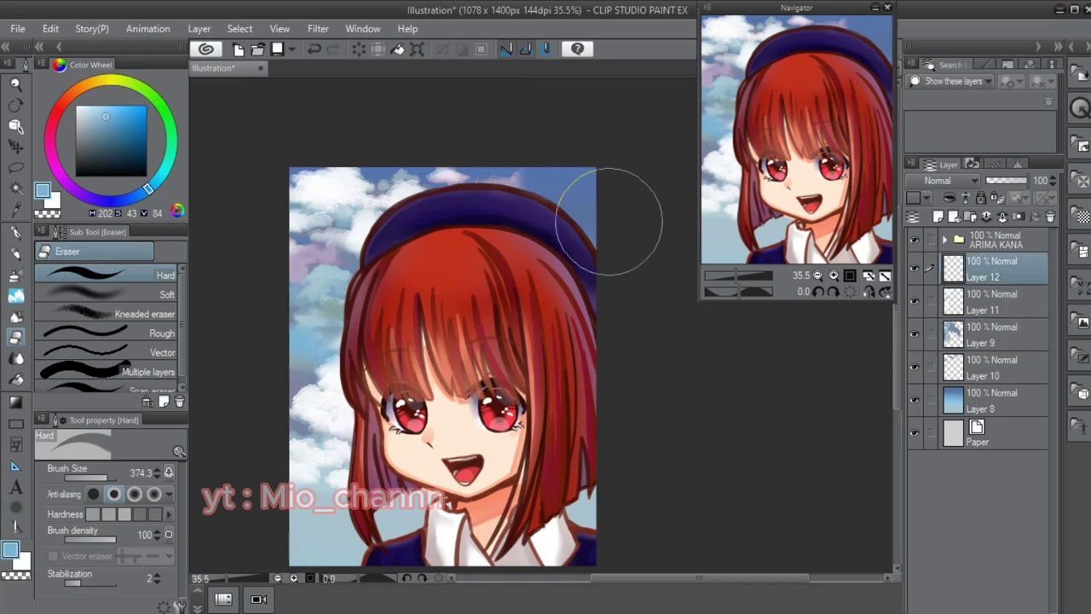
pyautogui.hotkey('alt', '[')
pyautogui.moveTo(602, 199); pyautogui.dragTo(592, 182)
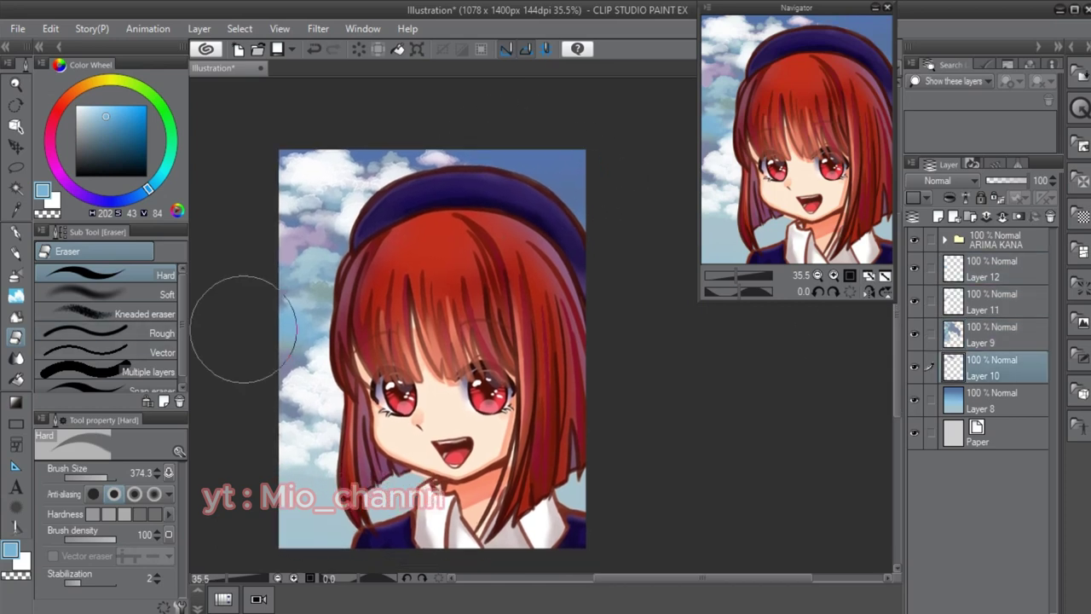
# - Paint pale clouds (H 202, S 8, V 91) on Layer 10 with the Fluffiest Cloud brush at size 174.7, and reselect Layer 12
pyautogui.press('b')
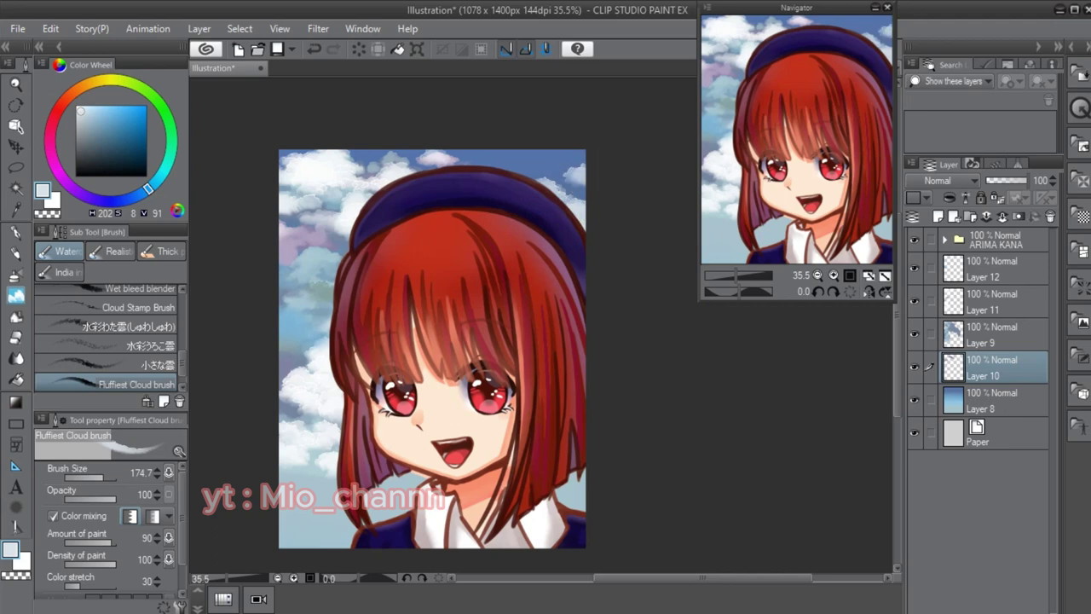
pyautogui.hotkey('alt', ']')
pyautogui.hotkey('alt', ']')
pyautogui.hotkey('alt', ']')
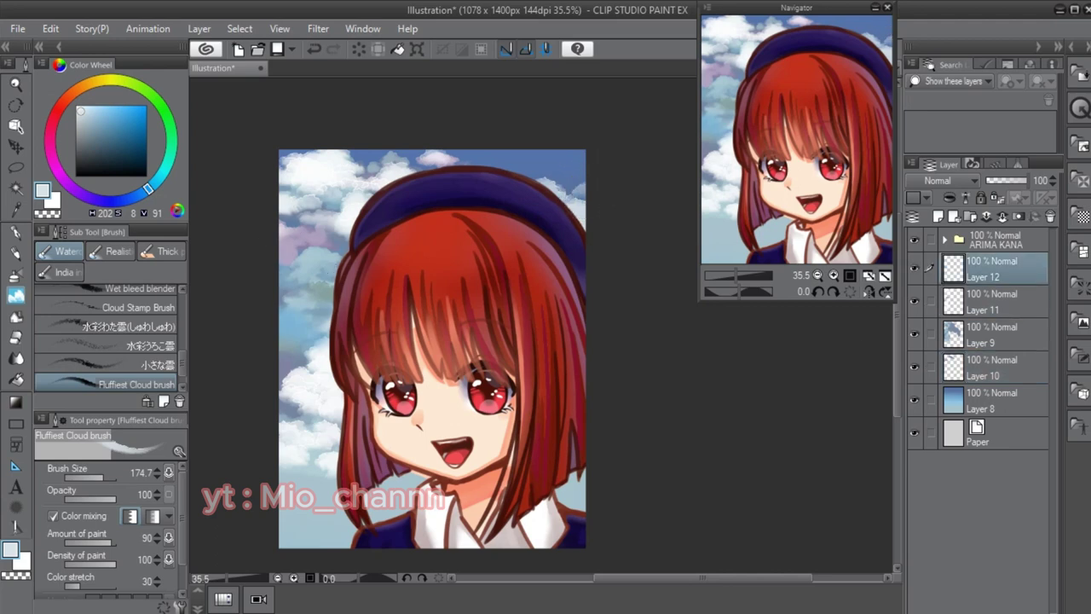
# - Shade the middle-left clouds with a blurred dark blue (H 208, S 34, V 27) G-pen stroke at size 236.9 and 70% layer opacity
pyautogui.press('p')
pyautogui.moveTo(315, 247)
pyautogui.mouseDown()
pyautogui.moveTo(268, 304)
pyautogui.moveTo(222, 302)
pyautogui.mouseUp()
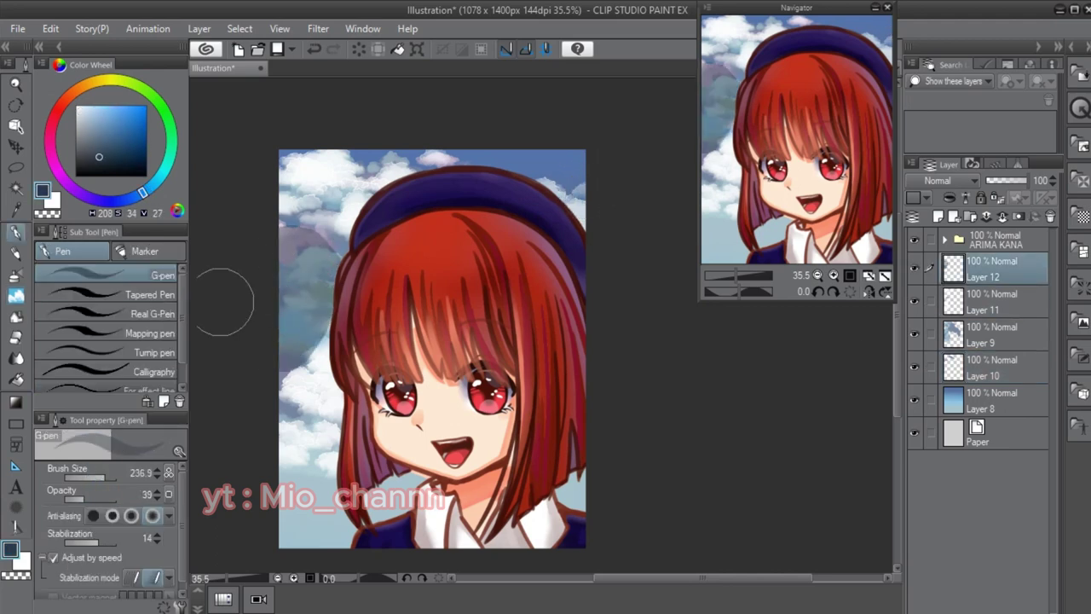
pyautogui.press('j')
pyautogui.moveTo(311, 255); pyautogui.dragTo(347, 235)
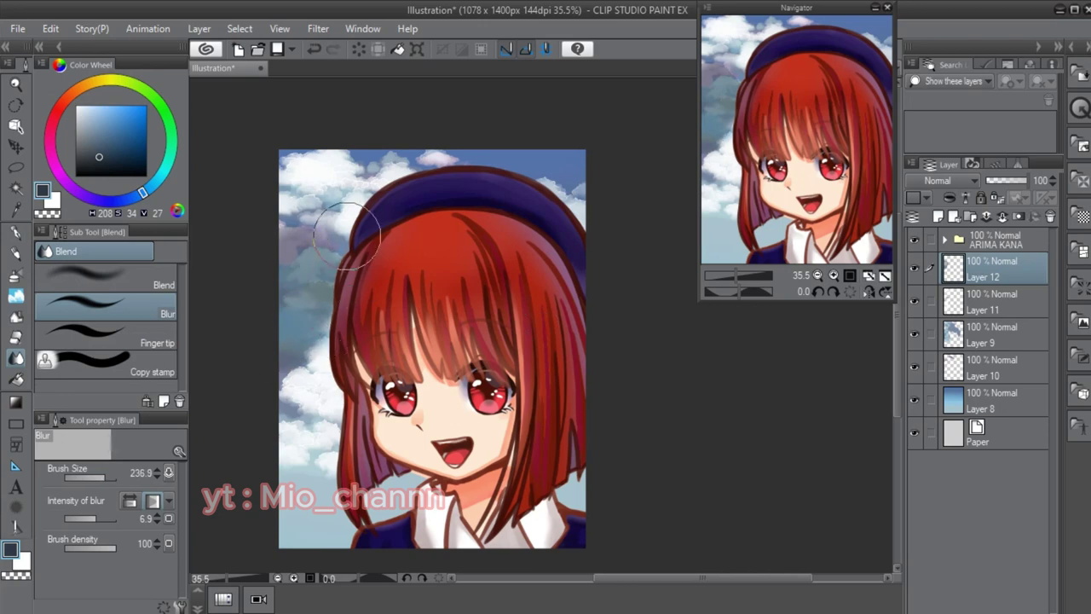
pyautogui.moveTo(1025, 180); pyautogui.dragTo(1013, 180)
# - Paint small white clouds on Layer 11 over the lilac area beside the beret with the Fluffiest Cloud brush at size 38.1
pyautogui.moveTo(394, 289); pyautogui.dragTo(372, 282)
pyautogui.scroll(5, 401, 183)
pyautogui.press('b')
pyautogui.press('x')
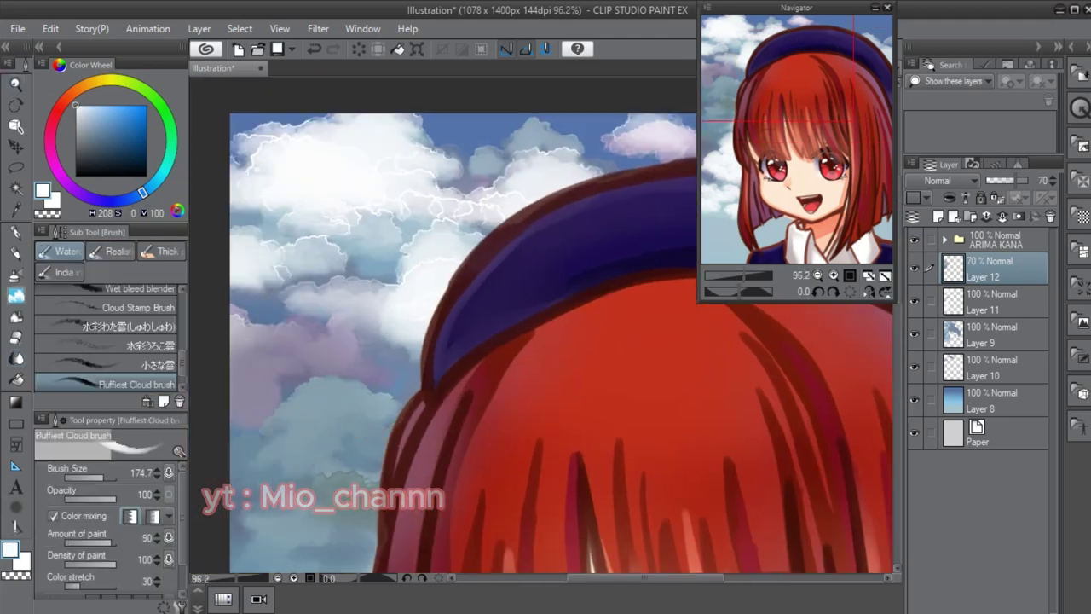
pyautogui.moveTo(288, 344); pyautogui.dragTo(379, 350)
pyautogui.hotkey('ctrl', 'z')
pyautogui.moveTo(295, 375)
pyautogui.mouseDown()
pyautogui.moveTo(367, 393)
pyautogui.moveTo(411, 383)
pyautogui.mouseUp()
pyautogui.moveTo(419, 316)
pyautogui.mouseDown()
pyautogui.moveTo(307, 317)
pyautogui.moveTo(392, 341)
pyautogui.moveTo(372, 336)
pyautogui.moveTo(408, 305)
pyautogui.mouseUp()
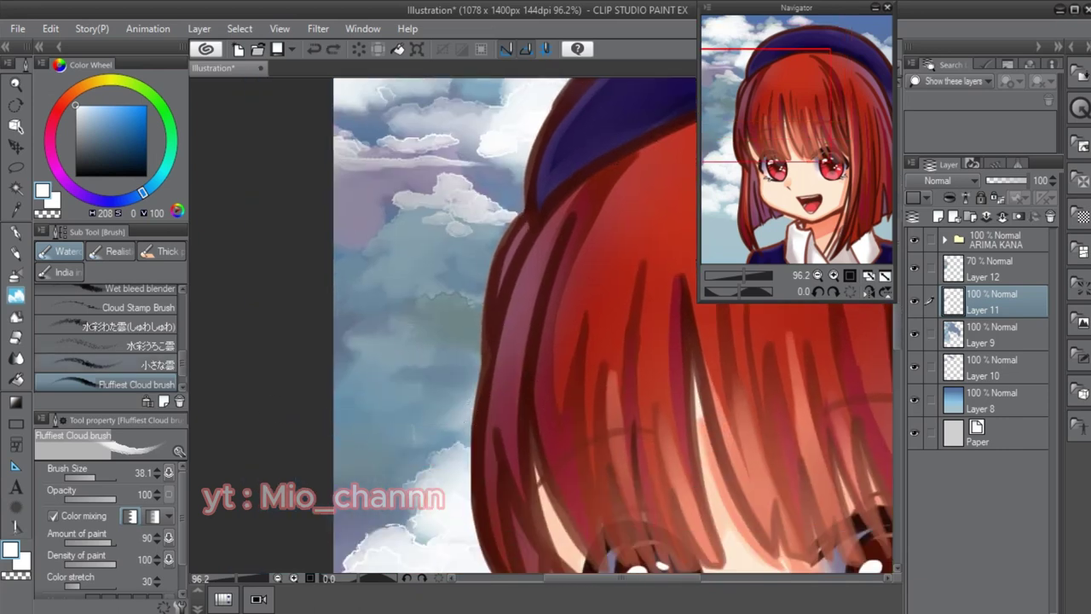
# - Paint fine white strokes over the teal clouds beside the hair with the 小さな雲 brush
pyautogui.click(136, 364)
pyautogui.press('[')
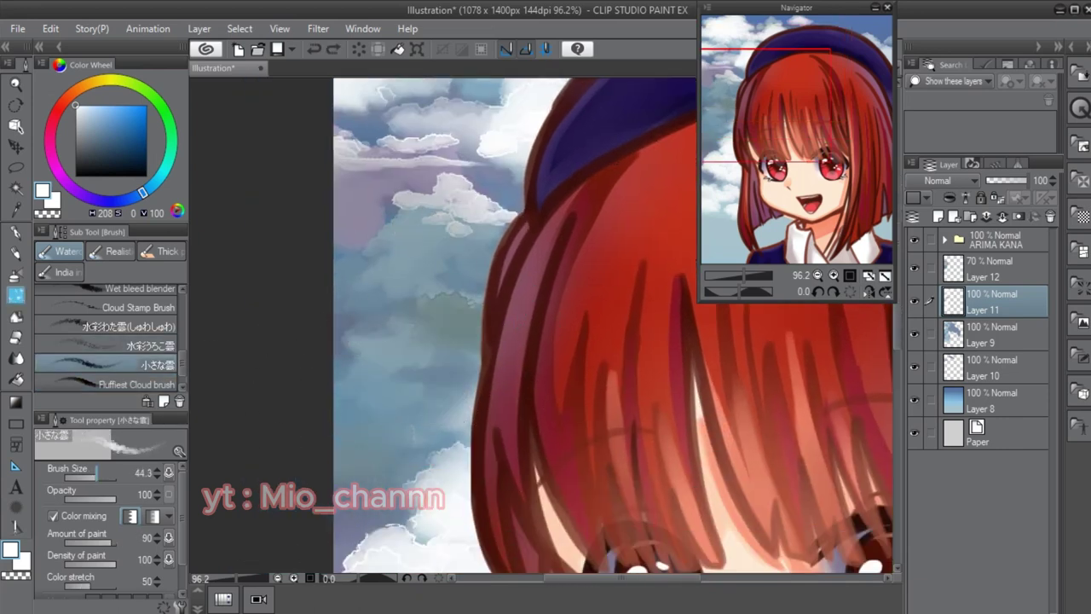
pyautogui.moveTo(358, 273); pyautogui.dragTo(413, 258)
# - Shade the large white cloud beside the face with grey-blue tones (H 208, S 11, V 73 and H 208, S 19, V 62)
pyautogui.keyDown('alt'); pyautogui.click(460, 285); pyautogui.keyUp('alt')
pyautogui.scroll(-5, 477, 306)
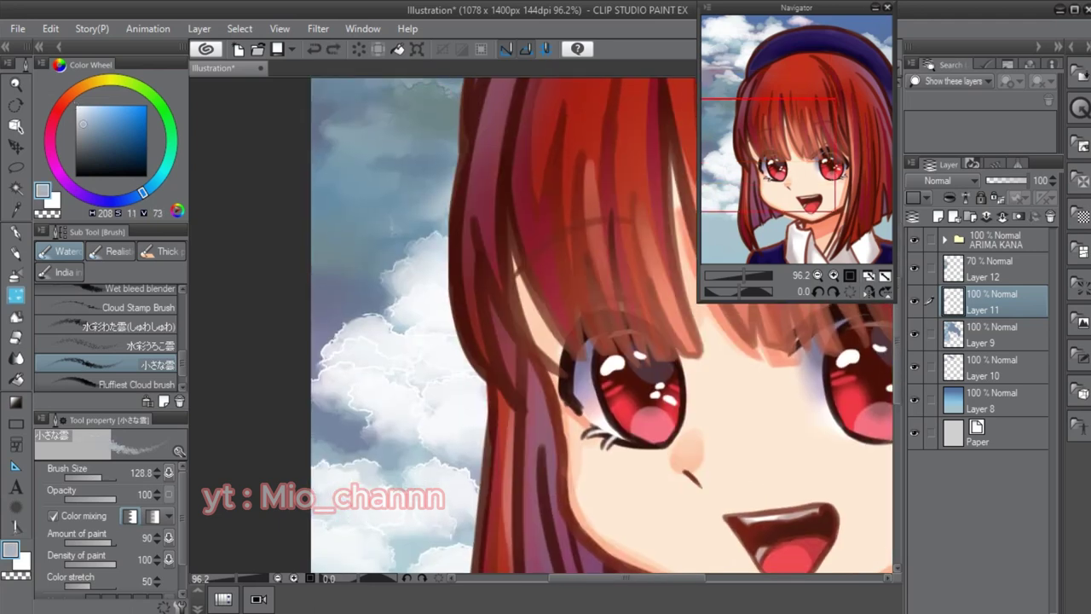
pyautogui.press('[')
pyautogui.press('[')
pyautogui.press('[')
pyautogui.scroll(-2, 478, 332)
pyautogui.press(']')
pyautogui.press(']')
pyautogui.press(']')
pyautogui.keyDown('alt'); pyautogui.click(397, 341); pyautogui.keyUp('alt')
pyautogui.moveTo(375, 324)
pyautogui.mouseDown()
pyautogui.moveTo(400, 358)
pyautogui.moveTo(392, 345)
pyautogui.mouseUp()
pyautogui.scroll(-1, 375, 324)
pyautogui.scroll(-1, 390, 280)
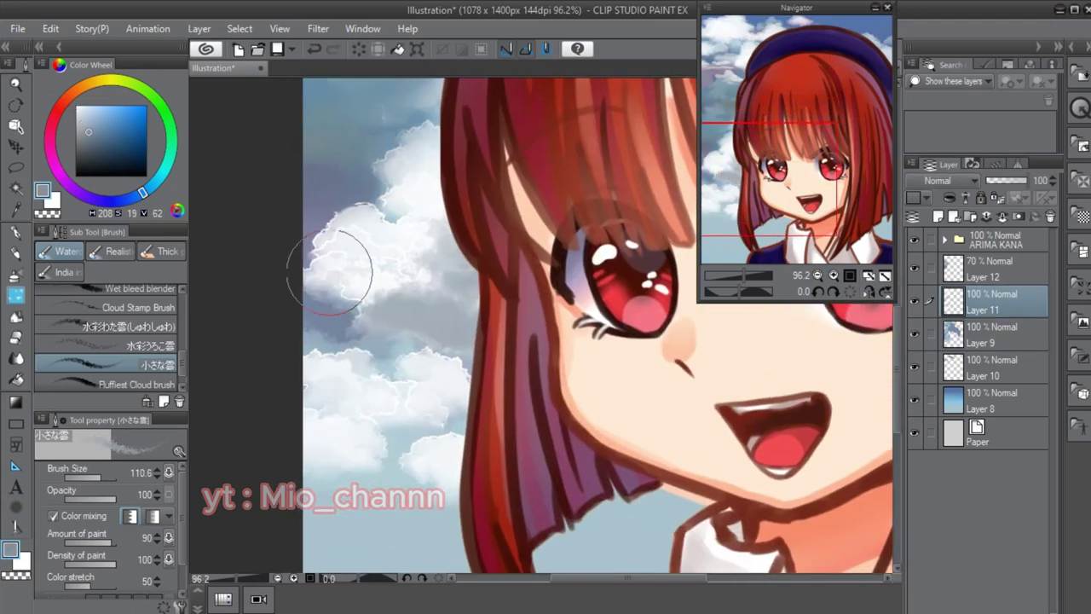
# - Shade the lowest white clouds beside the hair with grey-blue (H 208, S 19, V 62) at brush size 70
pyautogui.scroll(-2, 324, 247)
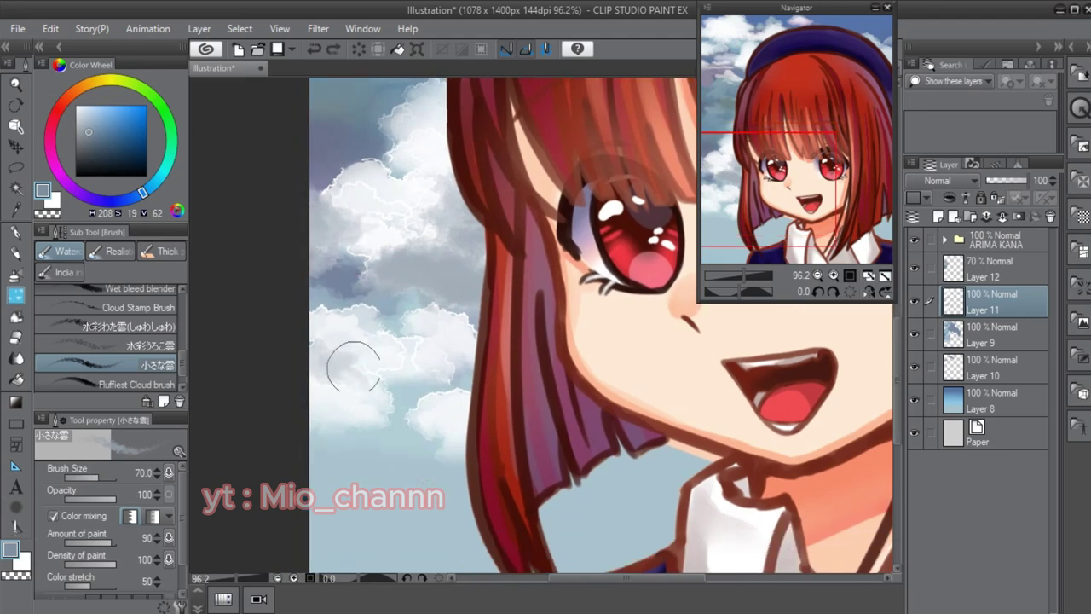
pyautogui.press(']')
pyautogui.press(']')
pyautogui.press(']')
pyautogui.press(']')
pyautogui.scroll(-1, 349, 427)
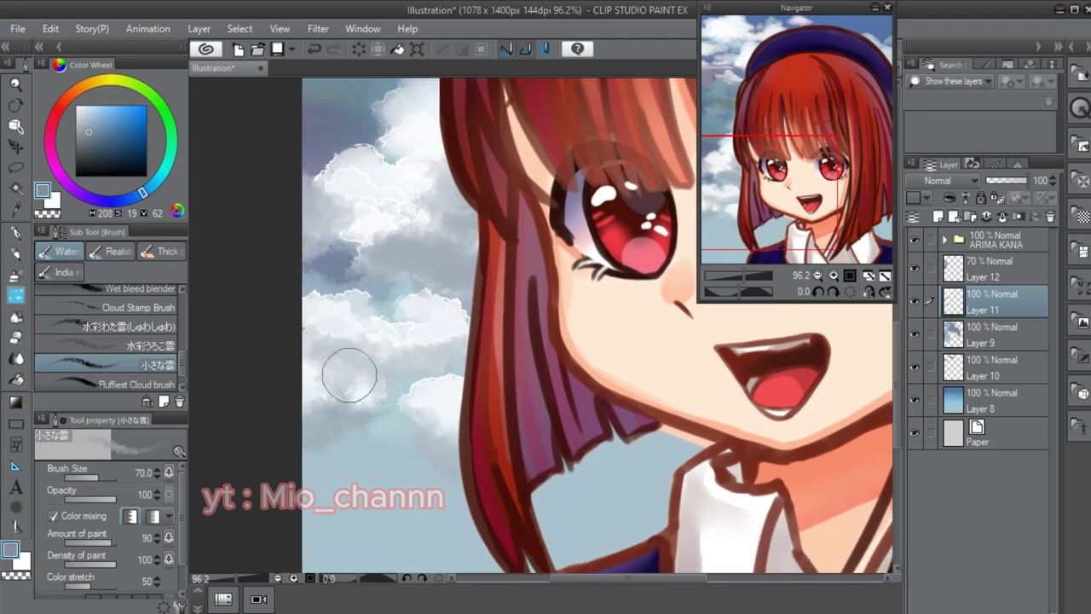
# - Tint the shadows of the upper-left clouds with blue (H 225, S 31, V 71) and teal (H 174, S 31, V 71) at size 70
pyautogui.scroll(5, 348, 372)
pyautogui.scroll(10, 353, 209)
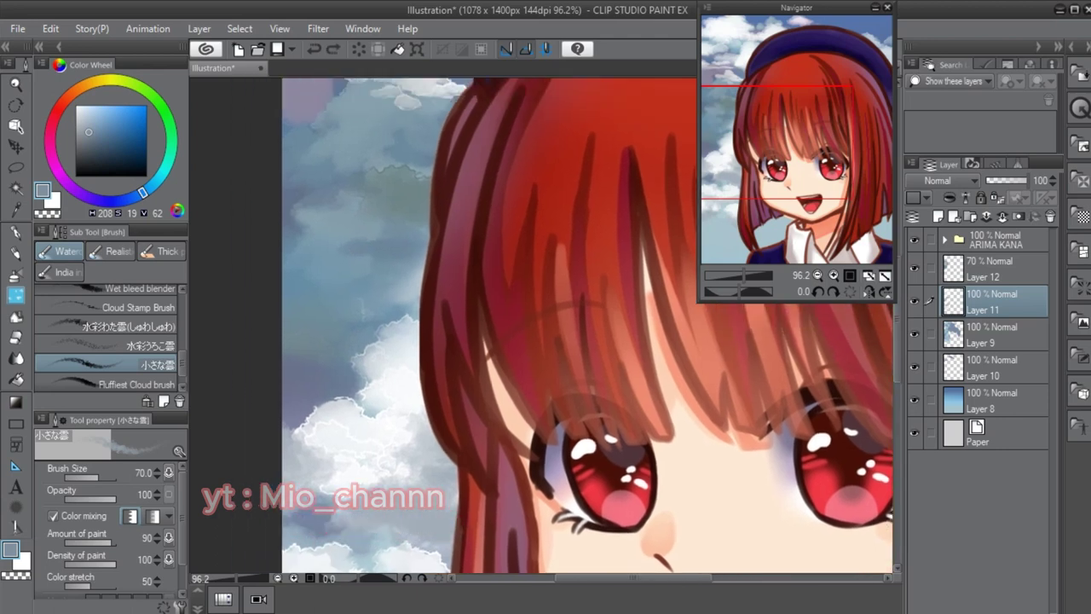
pyautogui.keyDown('alt'); pyautogui.click(424, 256); pyautogui.keyUp('alt')
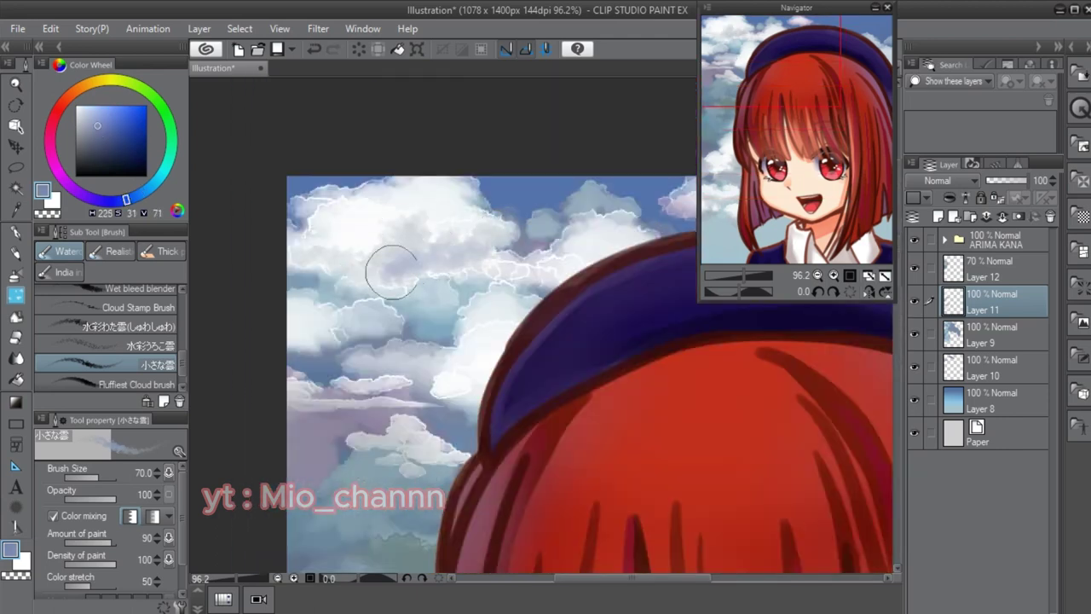
pyautogui.keyDown('alt'); pyautogui.click(363, 254); pyautogui.keyUp('alt')
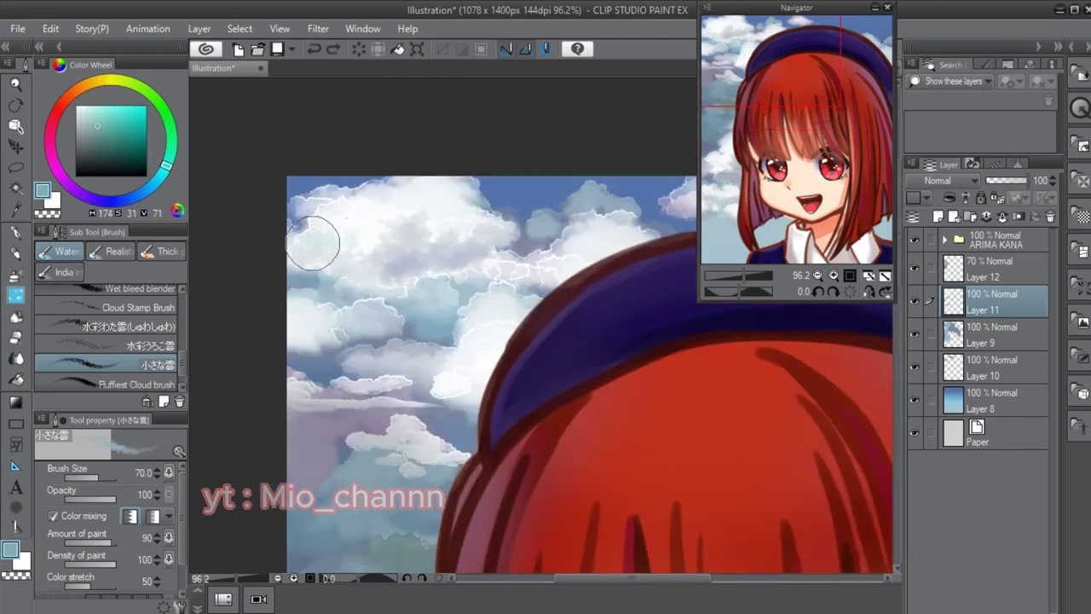
pyautogui.scroll(3, 475, 317)
pyautogui.scroll(-2, 409, 349)
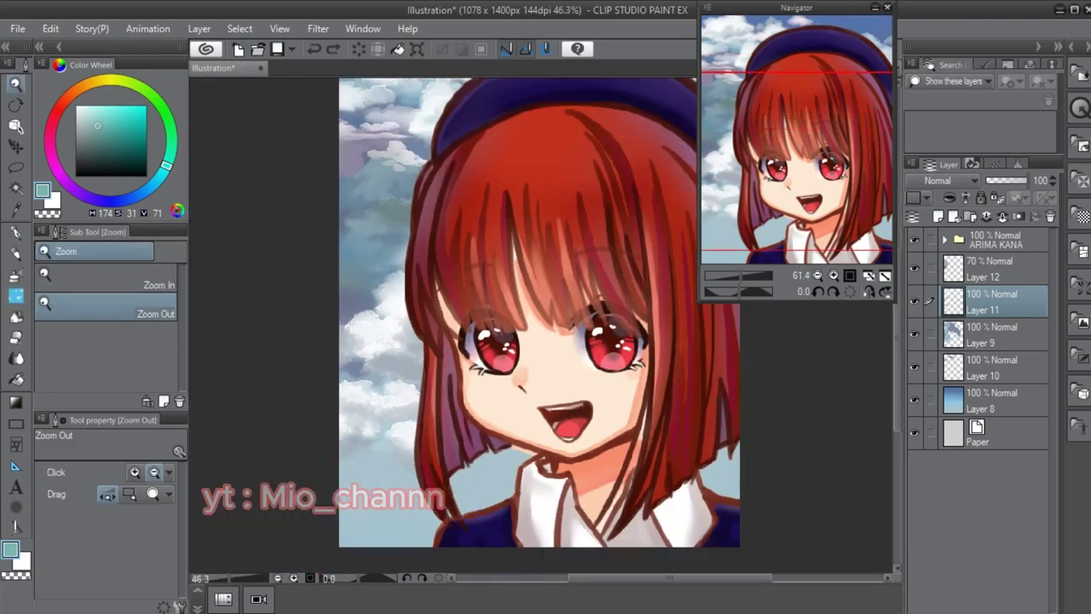
pyautogui.scroll(-3, 385, 472)
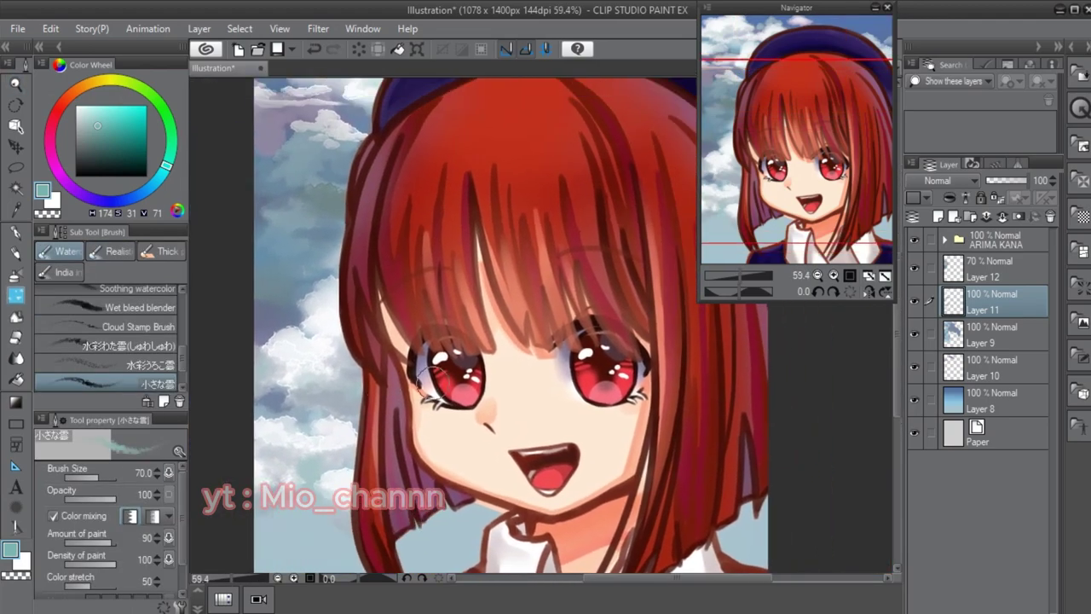
pyautogui.scroll(4, 373, 255)
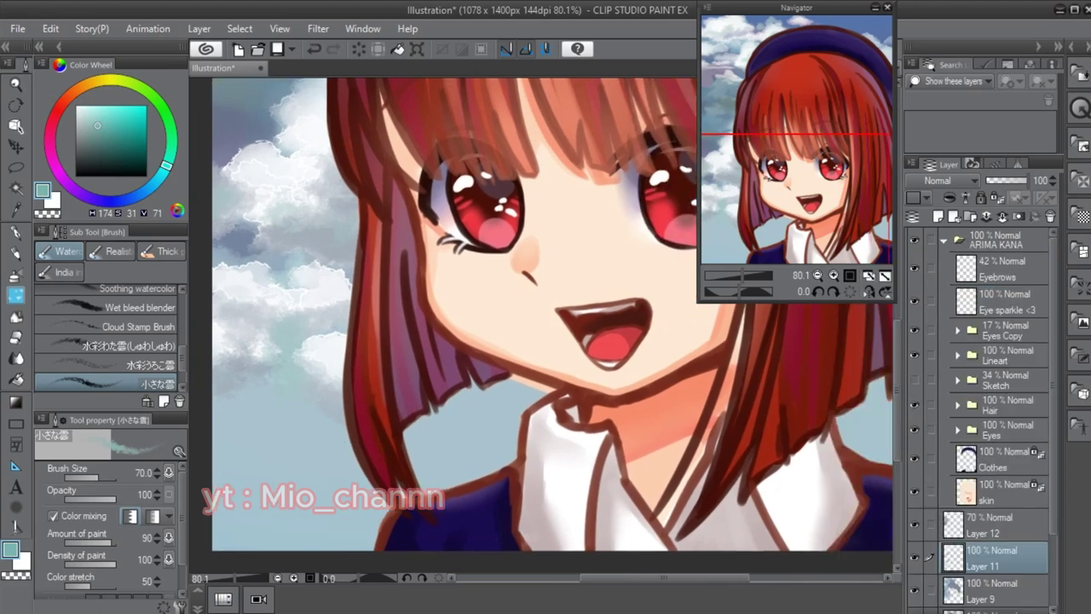
# - Darken the jaw outline between the hair strands with dark brown (H 6, S 89, V 30) using Dense watercolor at size 20.7 on the lineart layers
pyautogui.click(993, 491)
pyautogui.press('e')
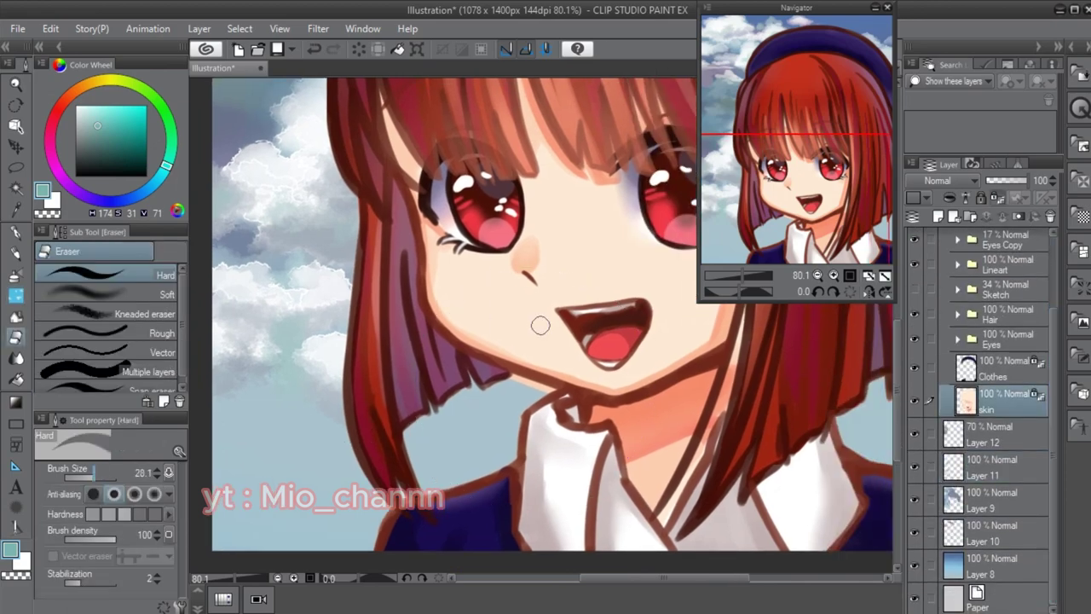
pyautogui.moveTo(545, 387); pyautogui.dragTo(363, 388)
pyautogui.click(958, 314)
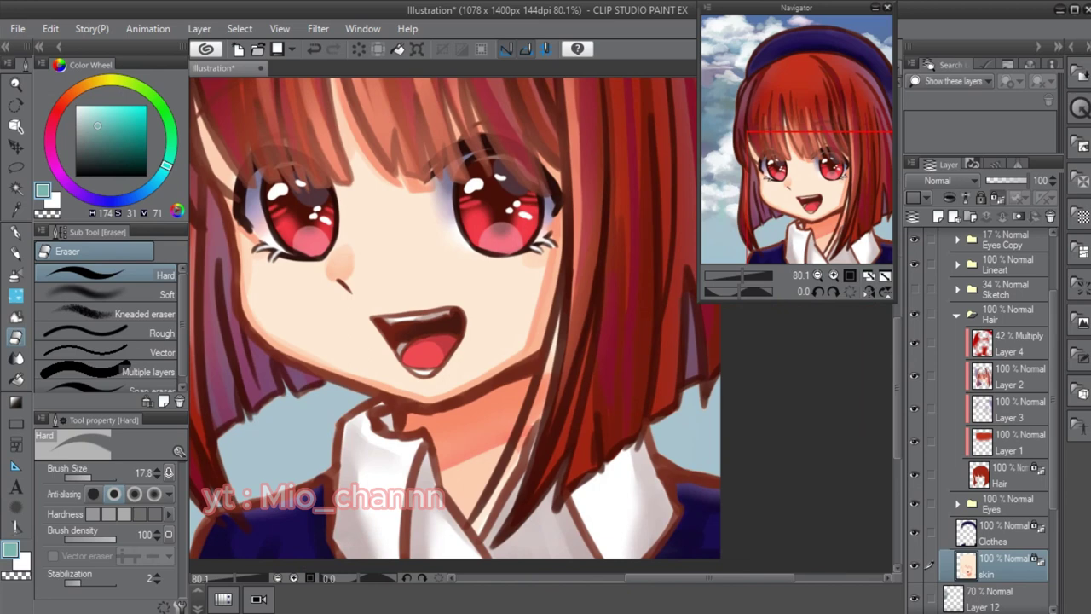
pyautogui.click(958, 314)
pyautogui.click(958, 265)
pyautogui.click(997, 325)
pyautogui.moveTo(468, 356); pyautogui.dragTo(443, 365)
pyautogui.press('b')
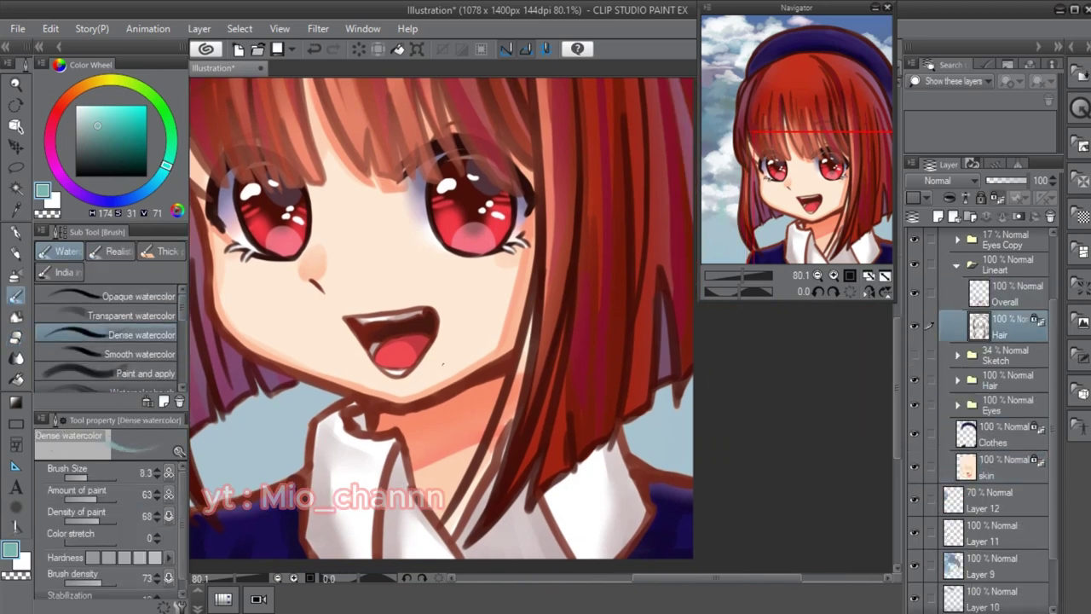
pyautogui.keyDown('alt'); pyautogui.click(540, 325); pyautogui.keyUp('alt')
pyautogui.press(']')
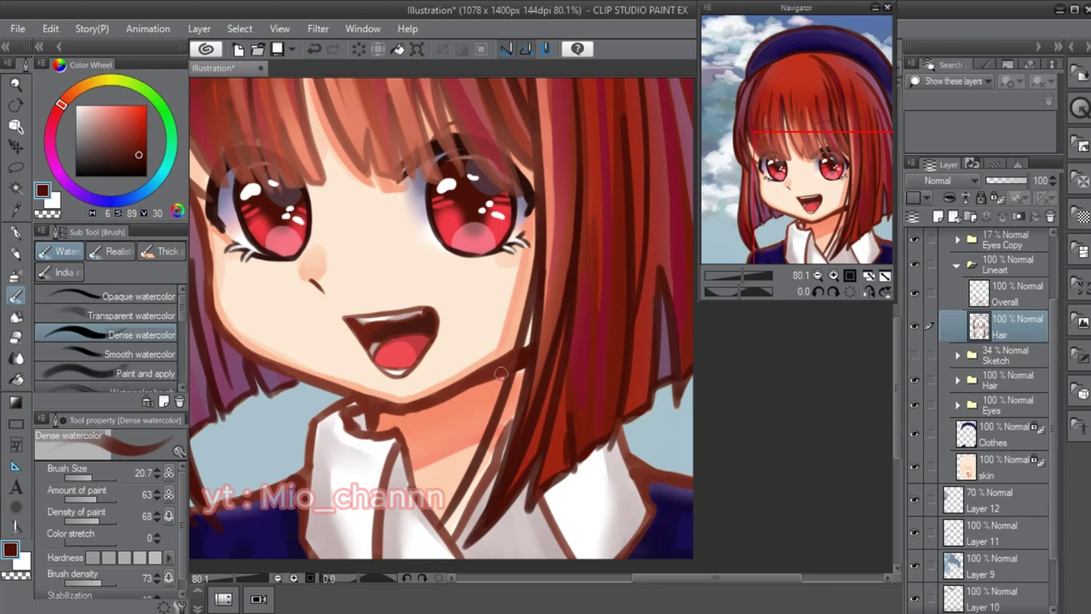
pyautogui.hotkey('alt', ']')
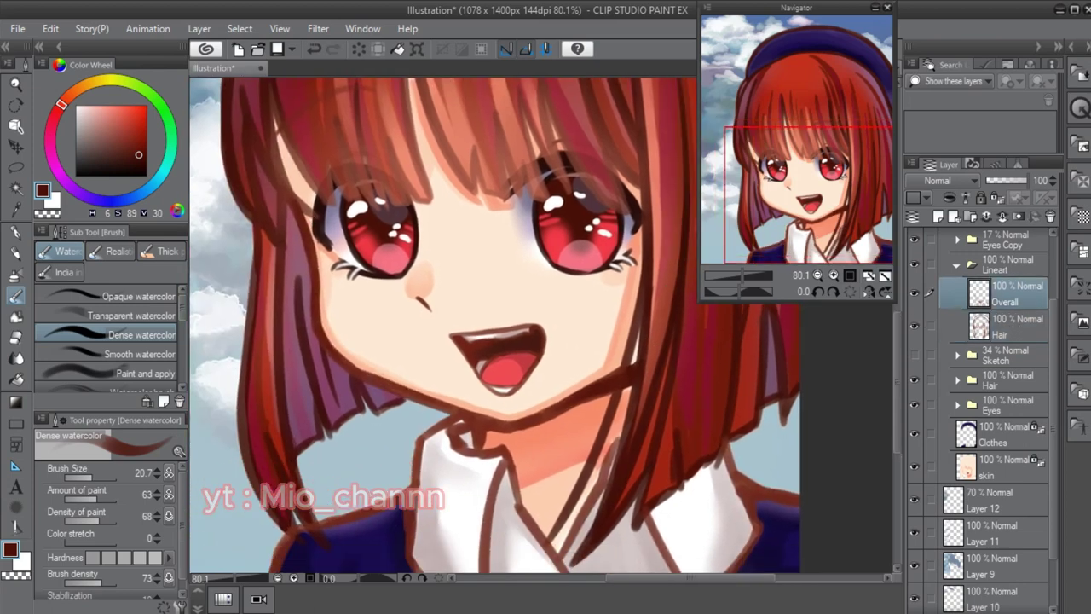
# - Shade the white collar beneath the hair with grey (H 0, S 6, V 61) on the Clothes layer and soften it with Blur at size 20.7
pyautogui.click(993, 435)
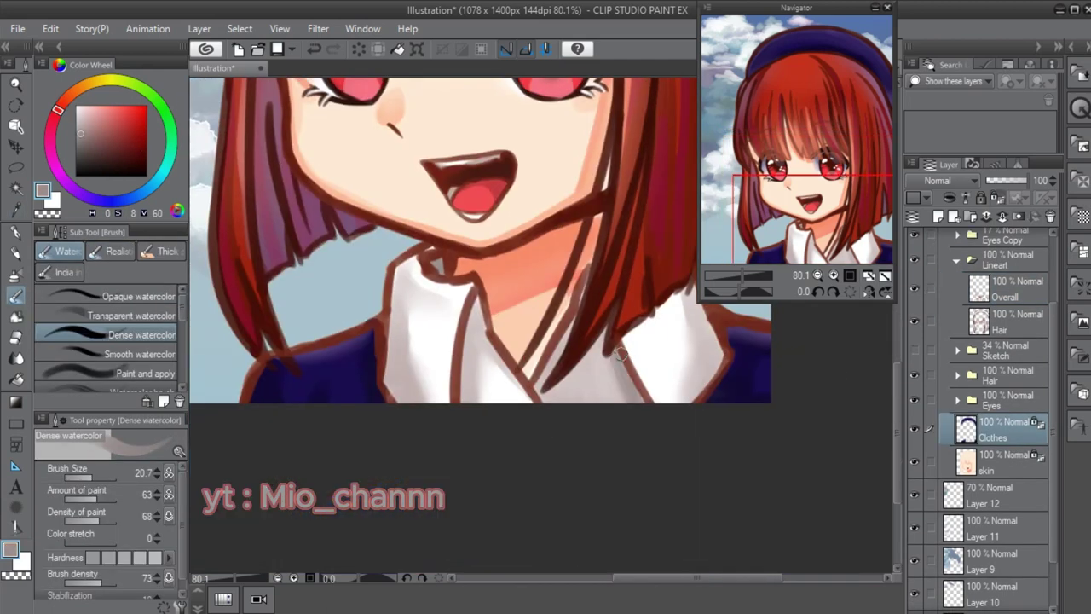
pyautogui.moveTo(599, 327)
pyautogui.mouseDown()
pyautogui.moveTo(564, 399)
pyautogui.moveTo(596, 388)
pyautogui.mouseUp()
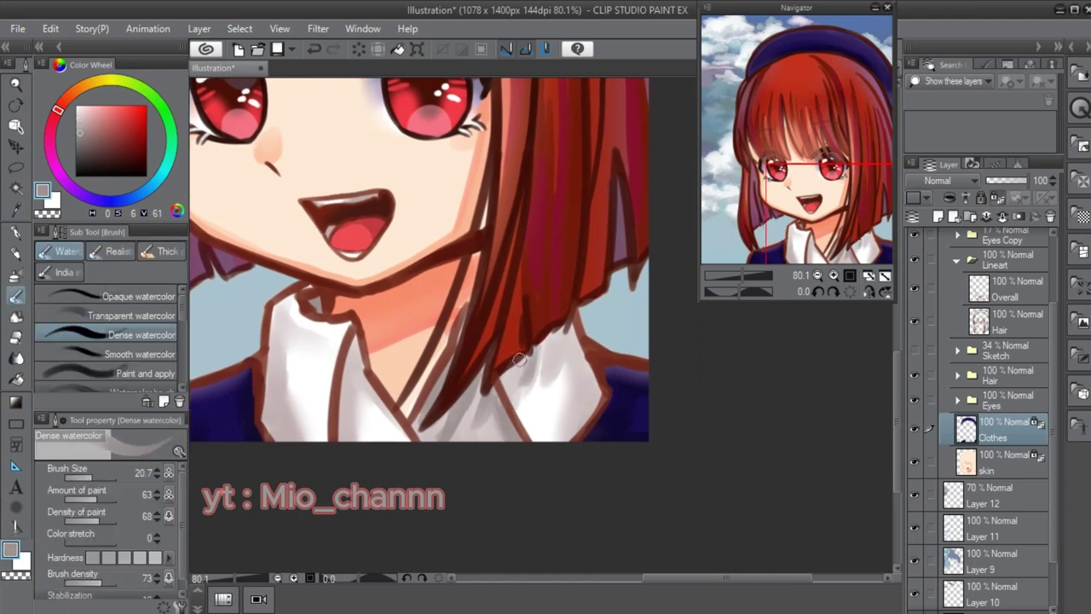
pyautogui.press('j')
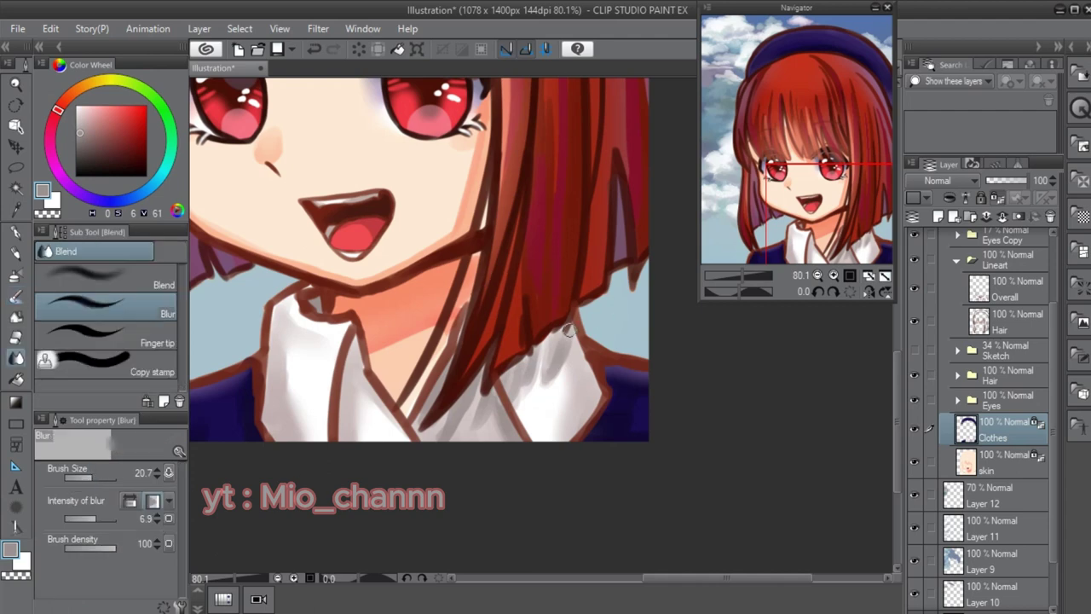
pyautogui.scroll(-5, 525, 378)
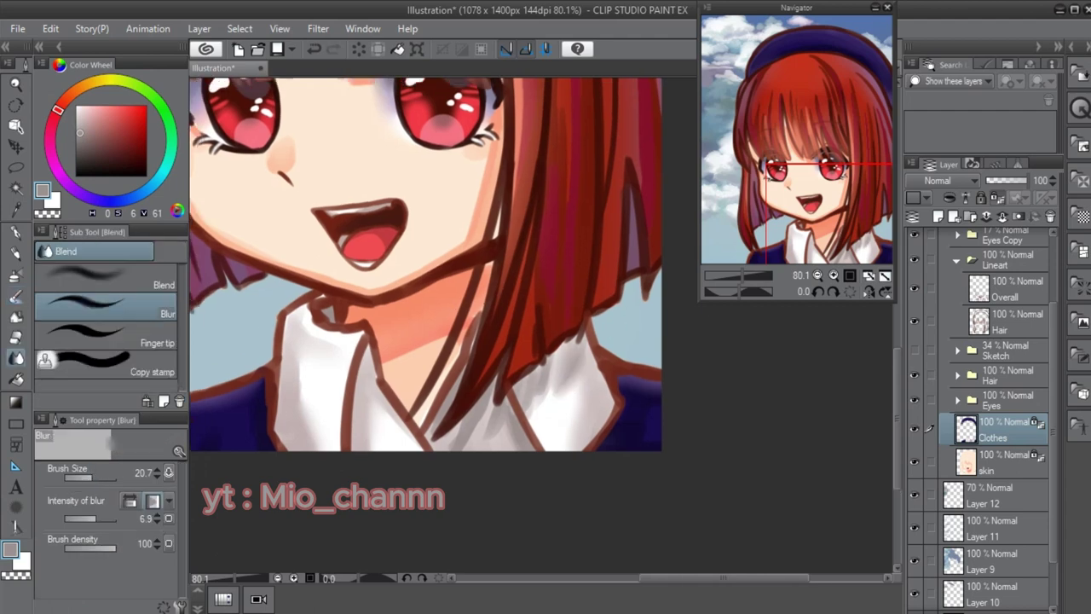
# - Flip the canvas view and add a layer named X-TRA HAIR STRANDS at the top of the ARIMA KANA folder
pyautogui.click(868, 291)
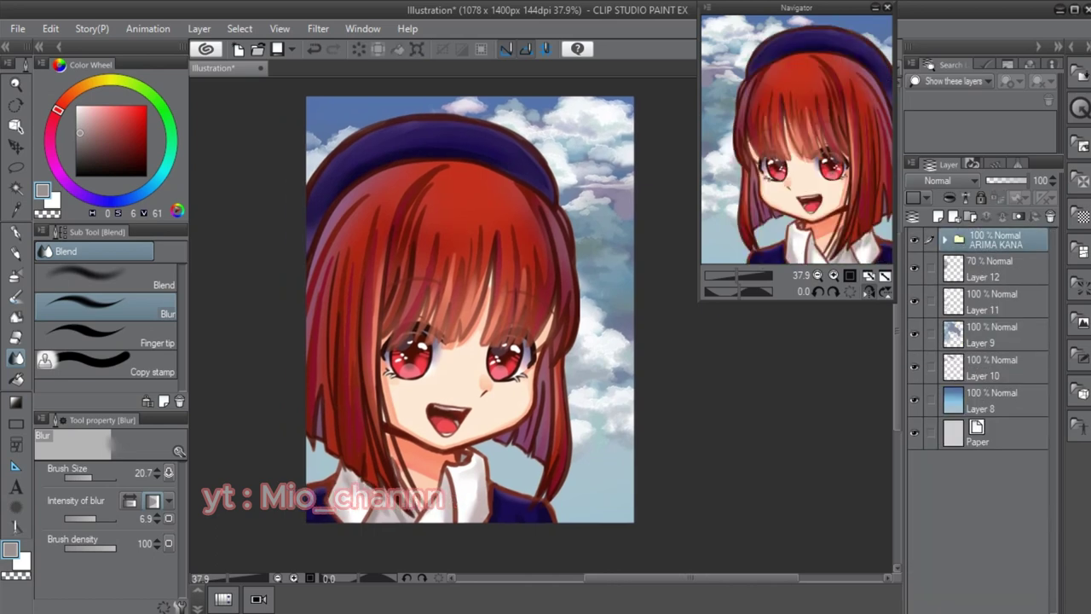
pyautogui.write('IR STRANDS')
pyautogui.press('Return')
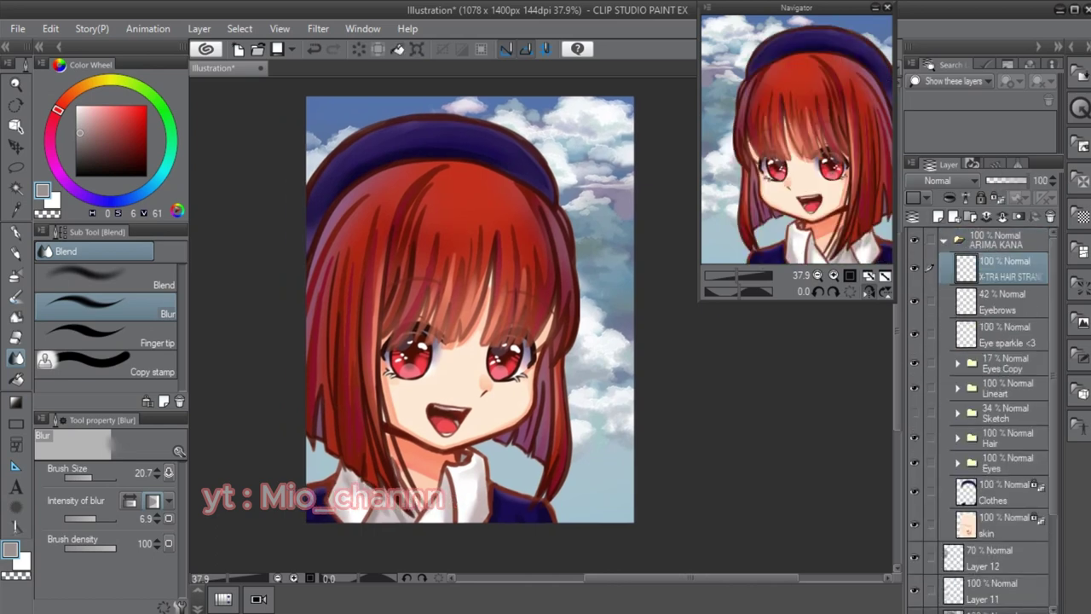
# - Draw thin salmon strands (H 7, S 54, V 99) down the hair right of the face with the G-pen at size 11.3, stabilization 40
pyautogui.press('p')
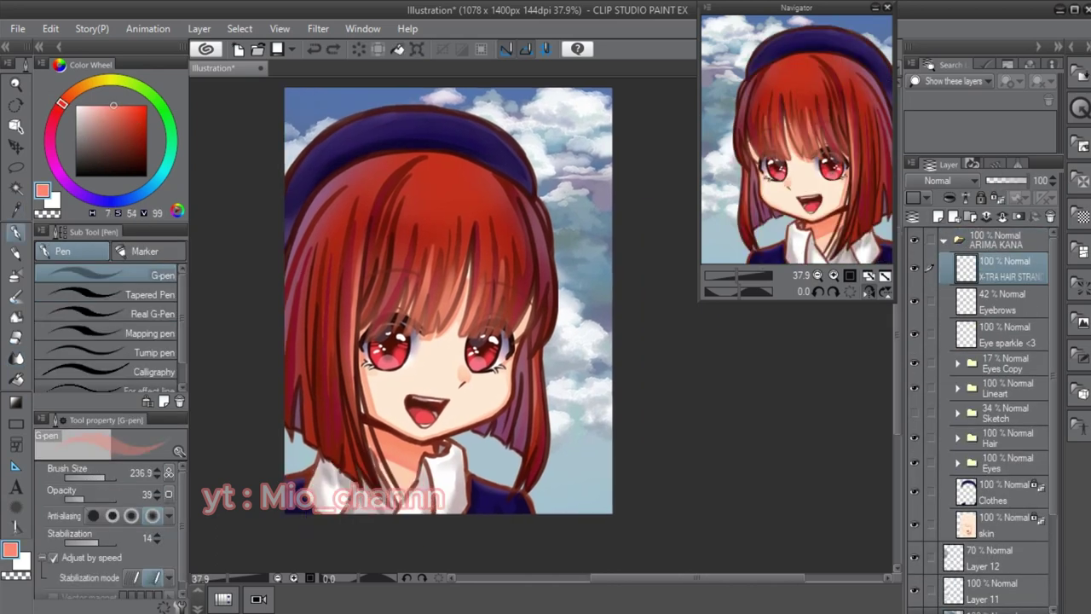
pyautogui.scroll(4, 469, 324)
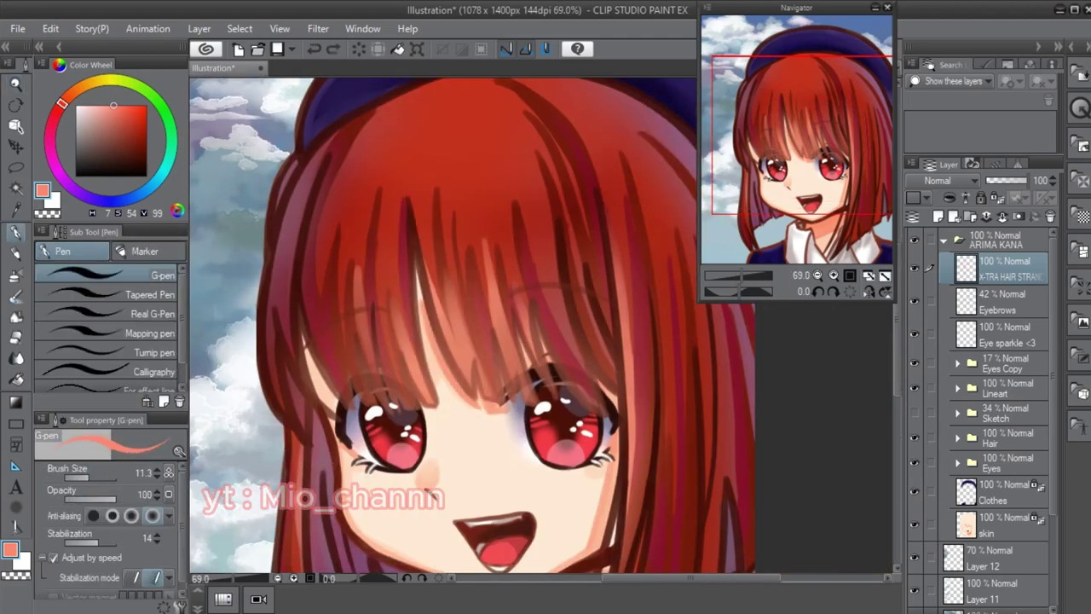
pyautogui.scroll(-2, 512, 200)
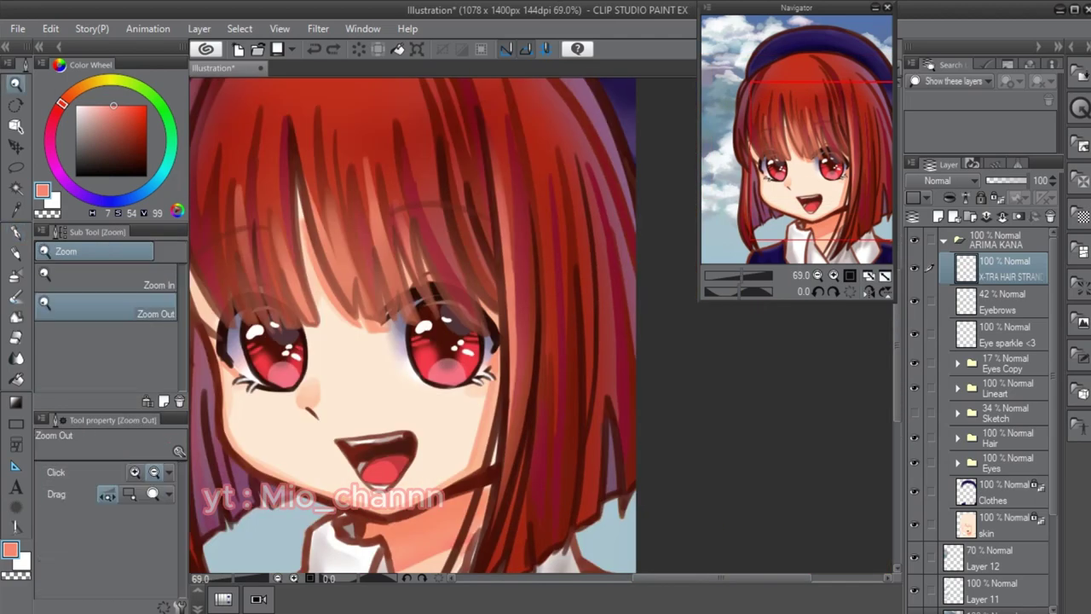
pyautogui.moveTo(529, 203); pyautogui.dragTo(559, 207)
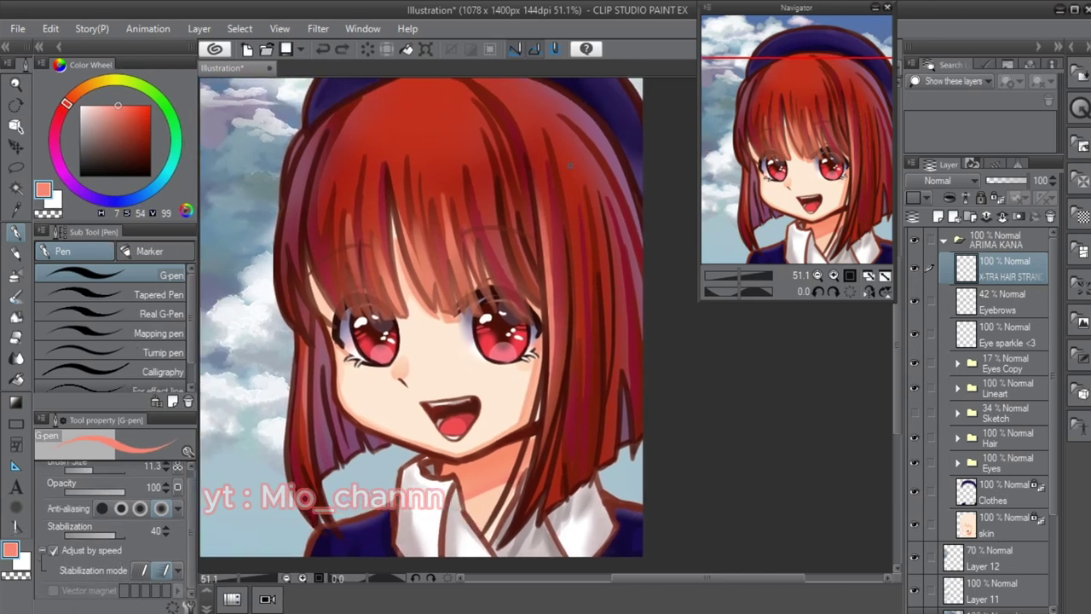
pyautogui.moveTo(555, 479); pyautogui.dragTo(588, 174)
pyautogui.hotkey('ctrl', 'z')
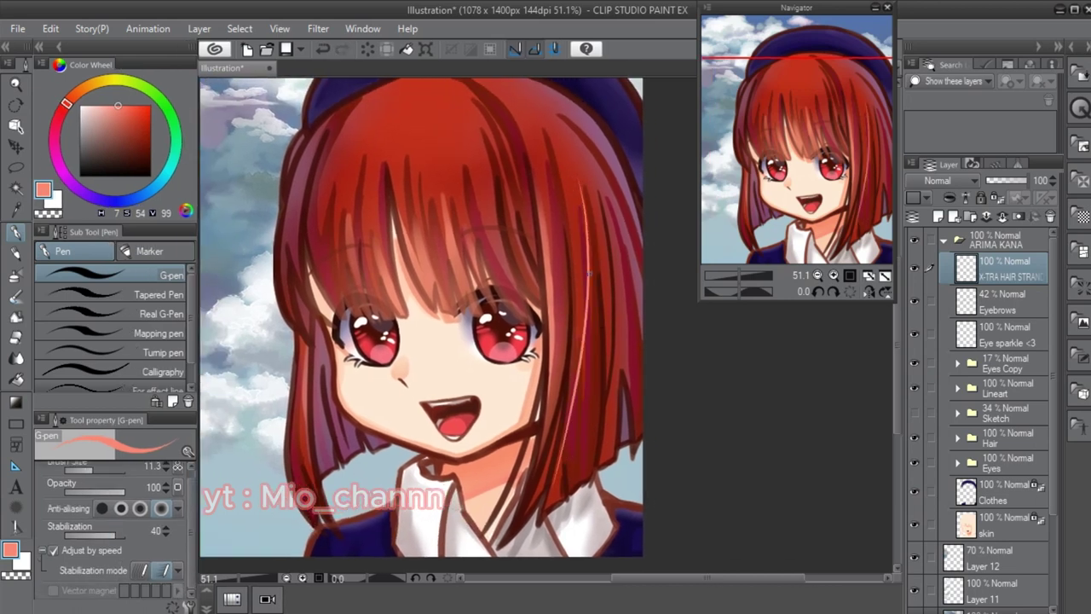
pyautogui.moveTo(556, 479); pyautogui.dragTo(570, 170)
pyautogui.moveTo(558, 490); pyautogui.dragTo(588, 174)
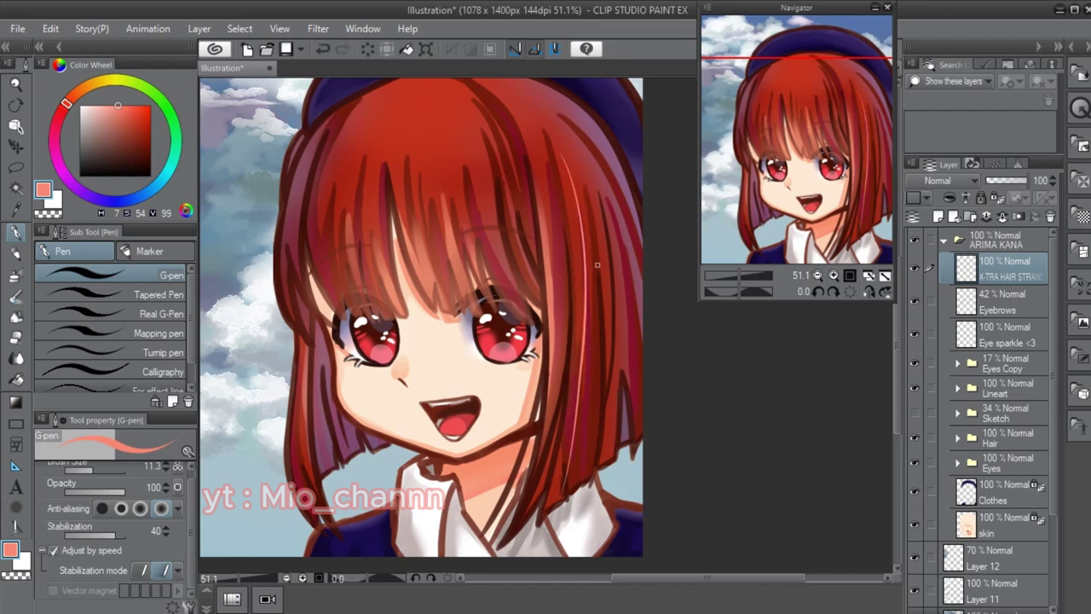
pyautogui.hotkey('ctrl', 'z')
pyautogui.moveTo(570, 490)
pyautogui.mouseDown()
pyautogui.moveTo(600, 155)
pyautogui.moveTo(613, 159)
pyautogui.mouseUp()
pyautogui.hotkey('ctrl', 'z')
pyautogui.hotkey('ctrl', 'z')
pyautogui.moveTo(597, 469)
pyautogui.mouseDown()
pyautogui.moveTo(622, 158)
pyautogui.moveTo(617, 169)
pyautogui.mouseUp()
pyautogui.hotkey('ctrl', 'z')
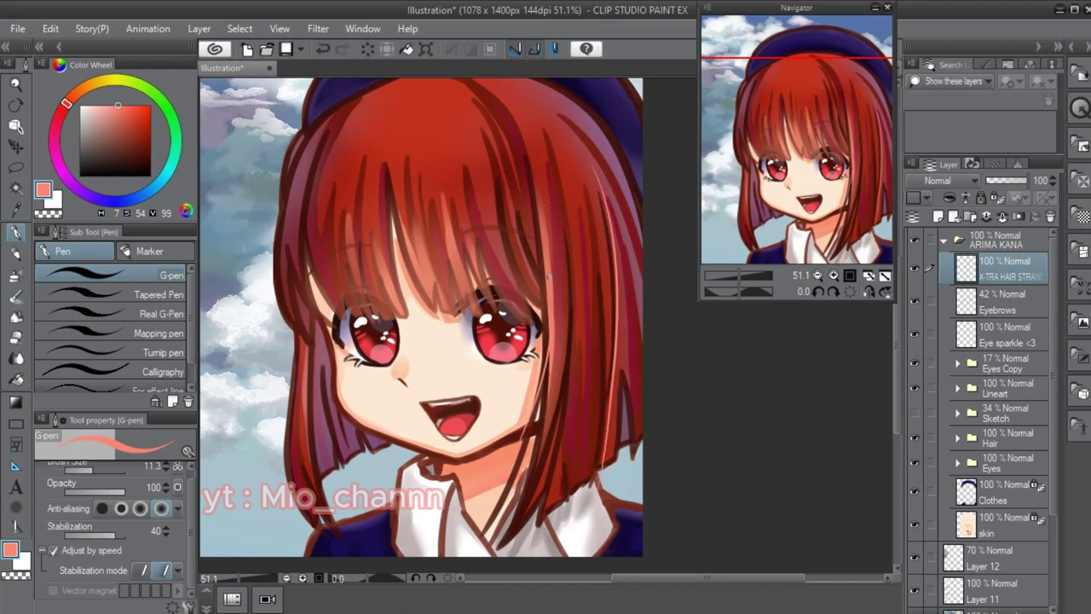
# - Draw fine salmon highlight strands through both sides of the fringe above the eyes
pyautogui.moveTo(545, 358); pyautogui.dragTo(592, 360)
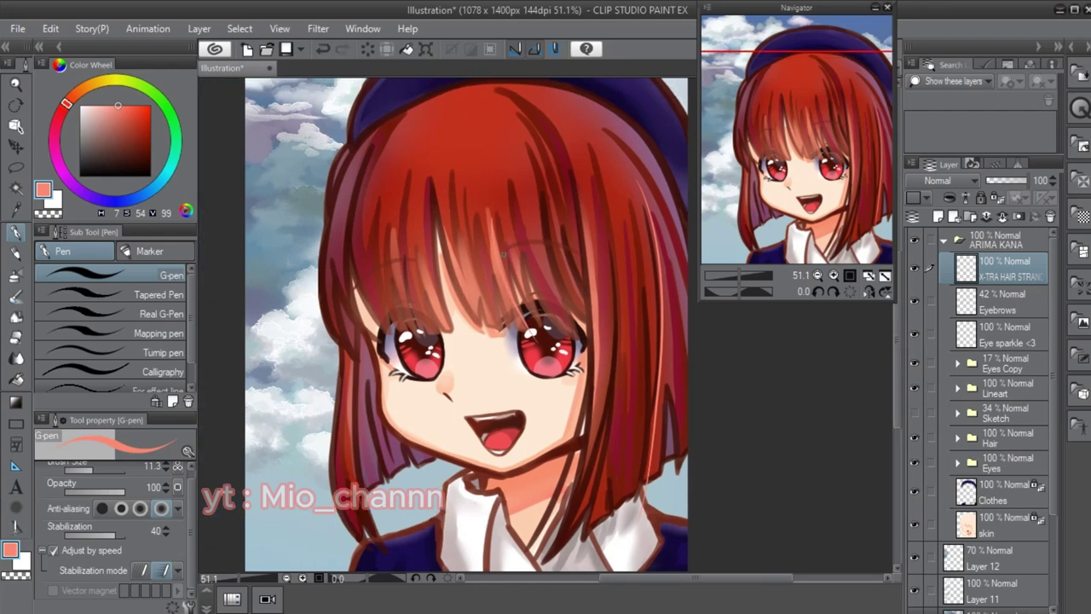
pyautogui.moveTo(530, 334); pyautogui.dragTo(489, 213)
pyautogui.hotkey('ctrl', 'z')
pyautogui.moveTo(400, 330); pyautogui.dragTo(405, 235)
pyautogui.hotkey('ctrl', 'z')
pyautogui.moveTo(385, 351)
pyautogui.mouseDown()
pyautogui.moveTo(412, 160)
pyautogui.moveTo(406, 176)
pyautogui.mouseUp()
pyautogui.hotkey('ctrl', 'z')
pyautogui.hotkey('ctrl', 'z')
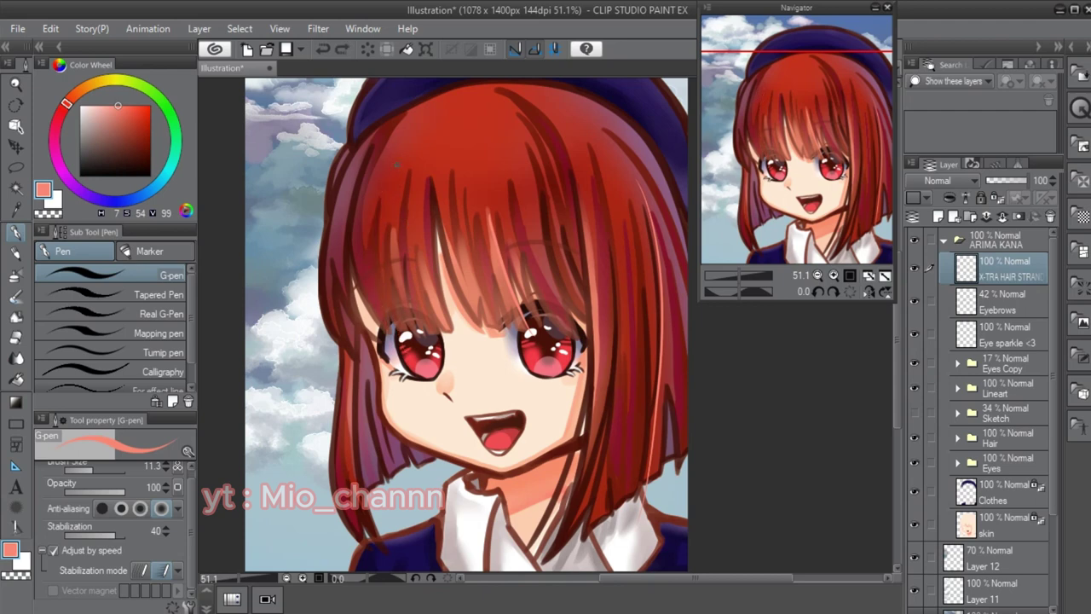
pyautogui.moveTo(385, 349)
pyautogui.mouseDown()
pyautogui.moveTo(405, 167)
pyautogui.moveTo(392, 198)
pyautogui.mouseUp()
pyautogui.hotkey('ctrl', 'z')
pyautogui.hotkey('ctrl', 'z')
# - Add long salmon strands along the side lock right of the face
pyautogui.moveTo(545, 358); pyautogui.dragTo(493, 321)
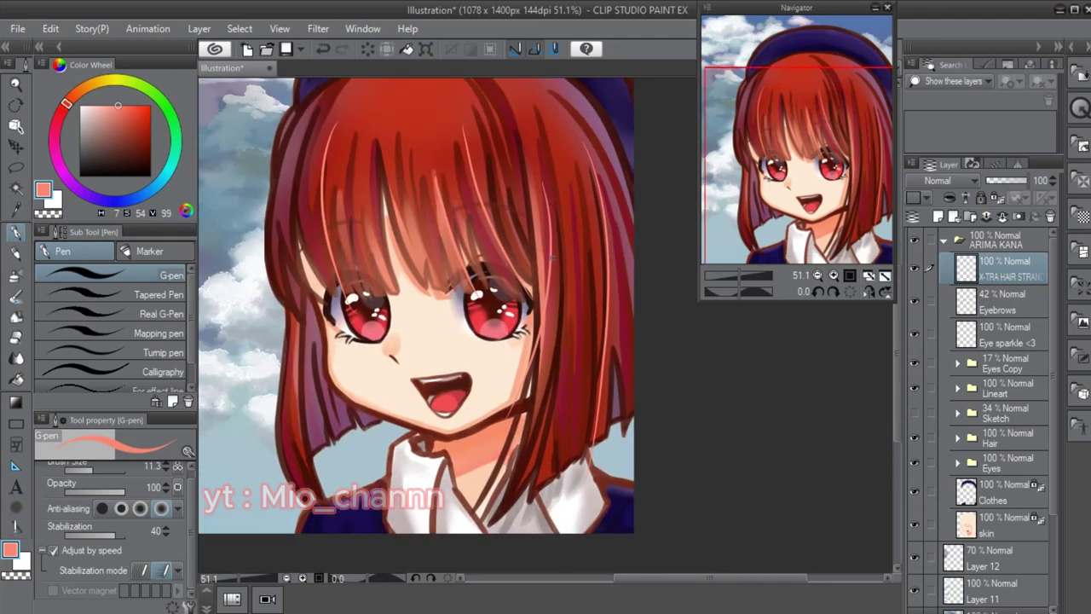
pyautogui.moveTo(565, 335); pyautogui.dragTo(557, 309)
pyautogui.moveTo(545, 401)
pyautogui.mouseDown()
pyautogui.moveTo(560, 171)
pyautogui.moveTo(554, 264)
pyautogui.mouseUp()
pyautogui.moveTo(546, 375); pyautogui.dragTo(563, 162)
pyautogui.hotkey('ctrl', 'z')
pyautogui.moveTo(537, 400); pyautogui.dragTo(553, 279)
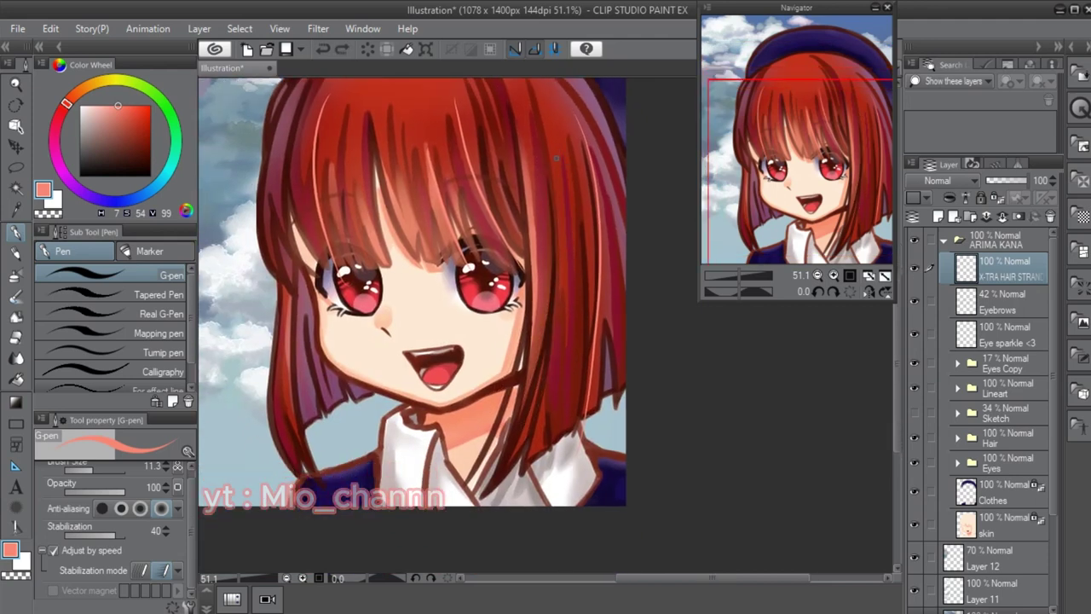
# - Draw a salmon strand down the side lock left of the face and switch to the Hard eraser at size 17.8 for trimming
pyautogui.hscroll(-4, 415, 287)
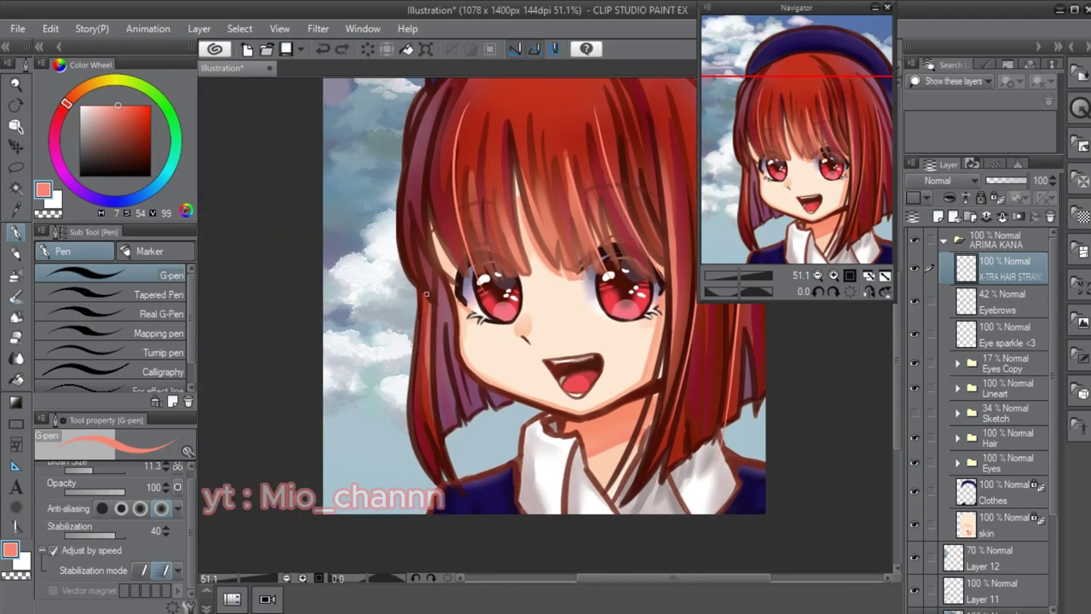
pyautogui.moveTo(451, 414); pyautogui.dragTo(430, 292)
pyautogui.scroll(1, 431, 290)
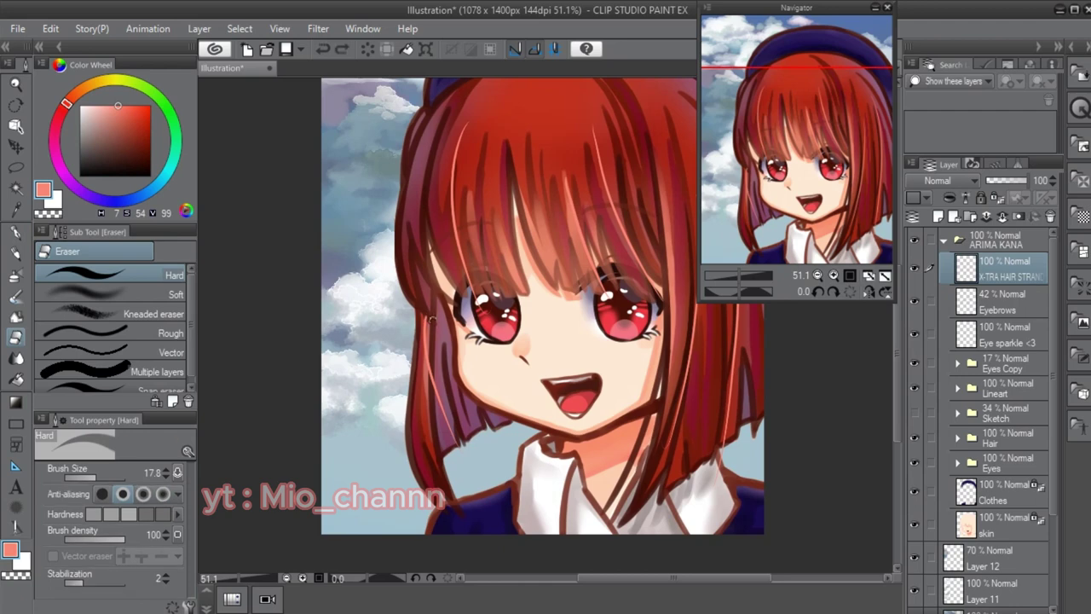
# - Draw loose salmon strands curving over the sky outside the left hair outline, undoing the lower one
pyautogui.scroll(2, 400, 277)
pyautogui.hscroll(1, 400, 277)
pyautogui.moveTo(353, 384)
pyautogui.mouseDown()
pyautogui.moveTo(389, 271)
pyautogui.moveTo(401, 190)
pyautogui.moveTo(414, 401)
pyautogui.mouseUp()
pyautogui.hscroll(-1, 400, 256)
pyautogui.scroll(-2, 417, 367)
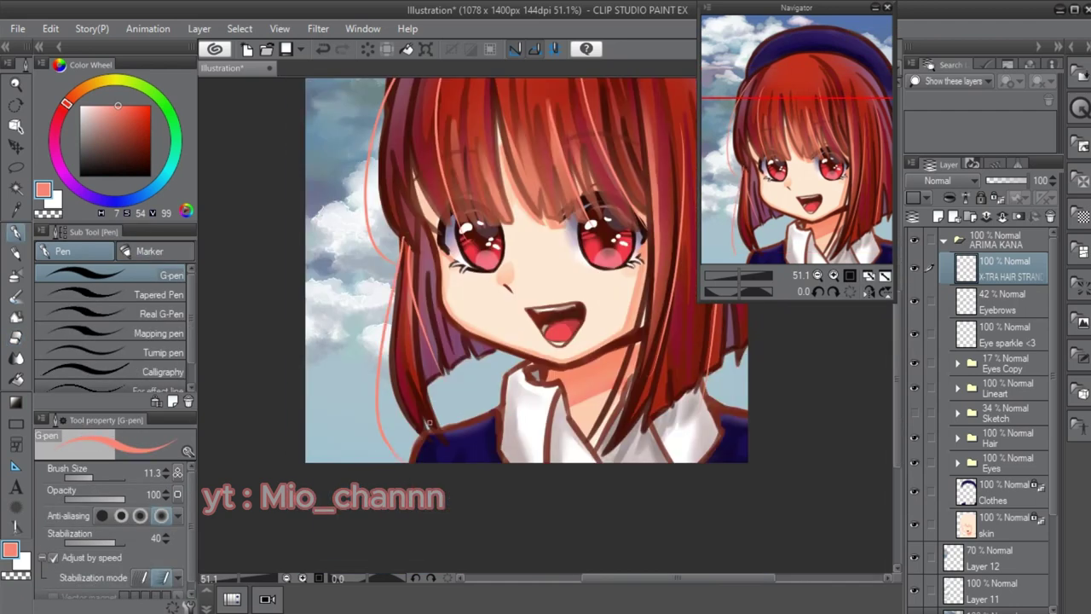
pyautogui.moveTo(399, 243); pyautogui.dragTo(404, 459)
pyautogui.hotkey('ctrl', 'z')
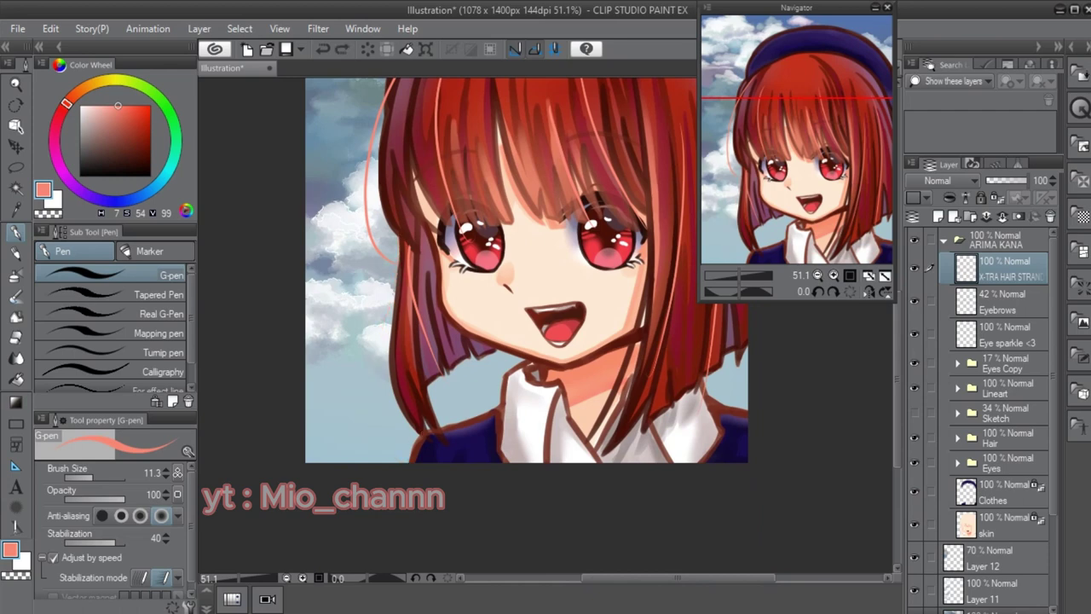
# - Redraw the lower loose strand left of the hair and add salmon strands along the right hair edge below the beret
pyautogui.moveTo(636, 126)
pyautogui.mouseDown()
pyautogui.moveTo(476, 159)
pyautogui.moveTo(494, 396)
pyautogui.mouseUp()
pyautogui.moveTo(579, 219); pyautogui.dragTo(584, 277)
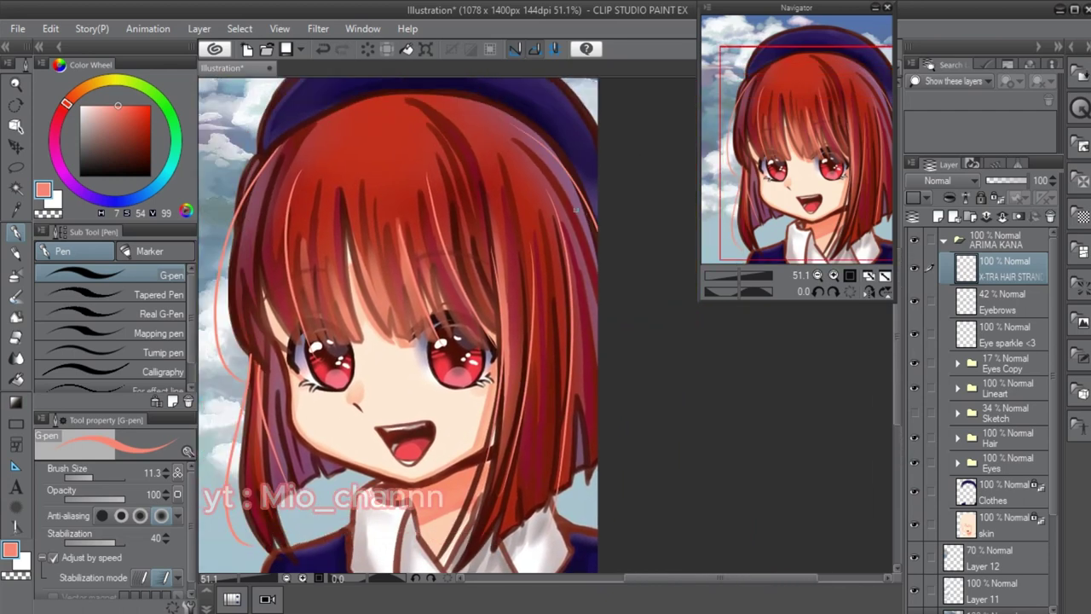
pyautogui.moveTo(528, 136); pyautogui.dragTo(569, 158)
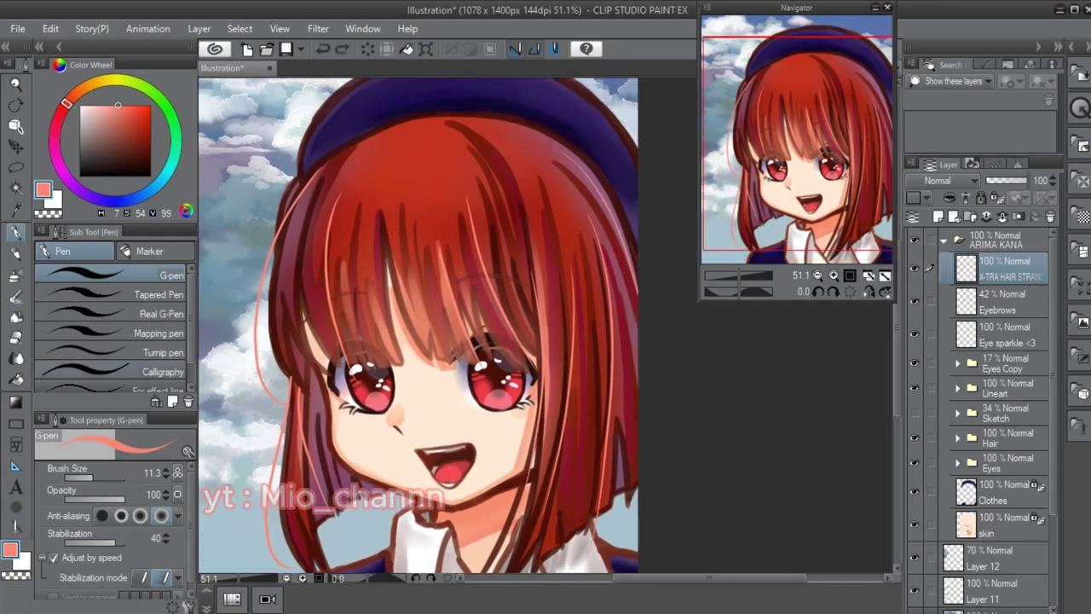
# - Paint the first peach highlights (H 22, S 47, V 100) above the fringe on a new Hair-folder layer with Dense watercolor at size 20.7
pyautogui.keyDown('ctrl'); pyautogui.keyDown('shift'); pyautogui.click(377, 241); pyautogui.keyUp('shift'); pyautogui.keyUp('ctrl')
pyautogui.moveTo(369, 228); pyautogui.dragTo(378, 241)
pyautogui.press('b')
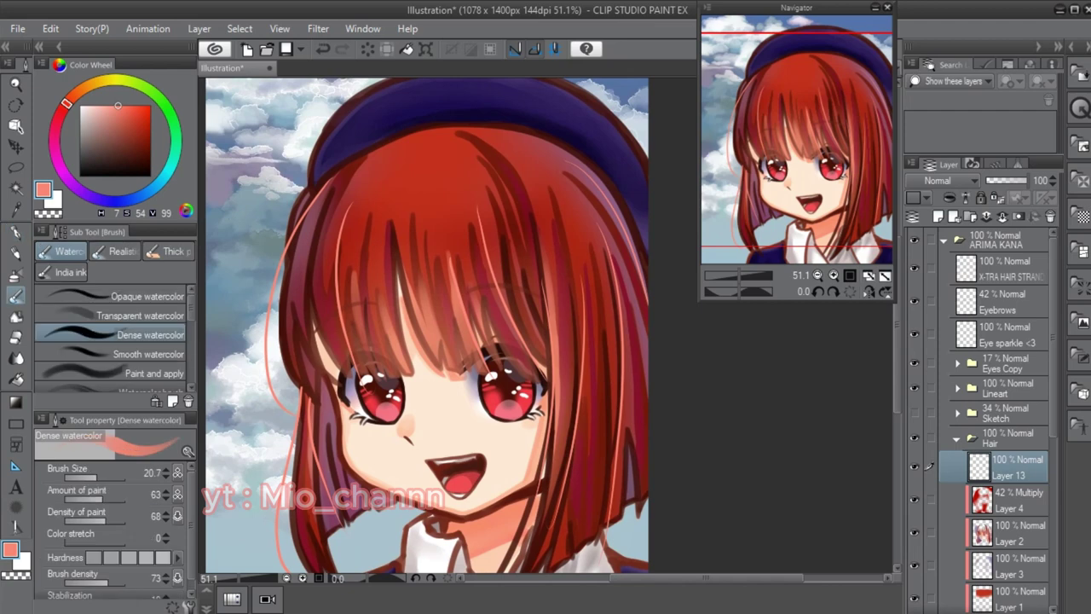
pyautogui.moveTo(442, 219)
pyautogui.mouseDown()
pyautogui.moveTo(433, 247)
pyautogui.moveTo(424, 232)
pyautogui.moveTo(433, 242)
pyautogui.mouseUp()
pyautogui.moveTo(427, 341); pyautogui.dragTo(457, 350)
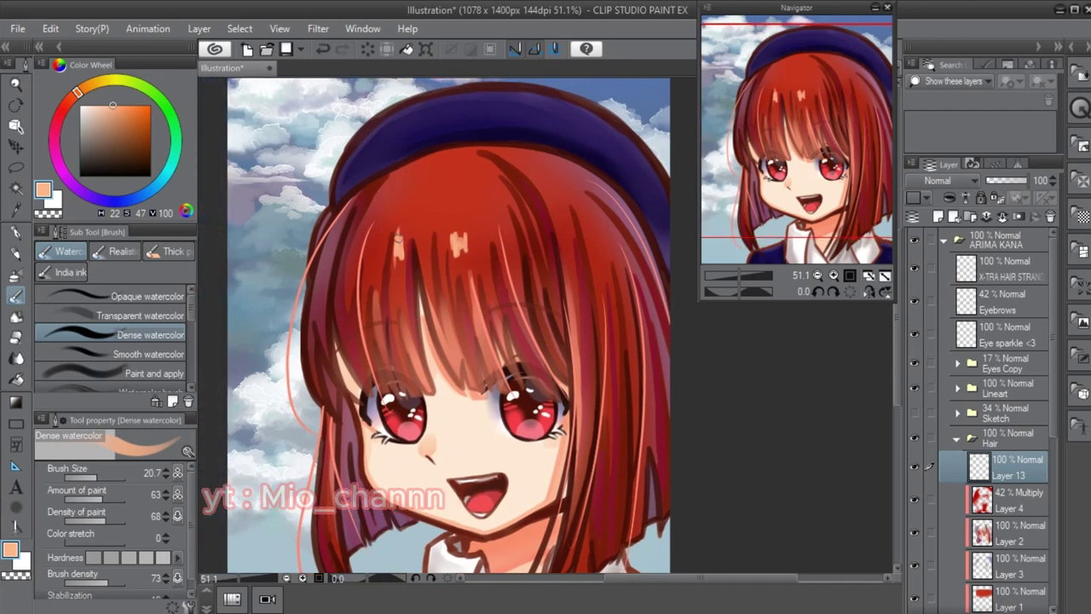
# - Extend the row of short peach highlights across the crown above the fringe and onto the side hair
pyautogui.moveTo(395, 255); pyautogui.dragTo(409, 263)
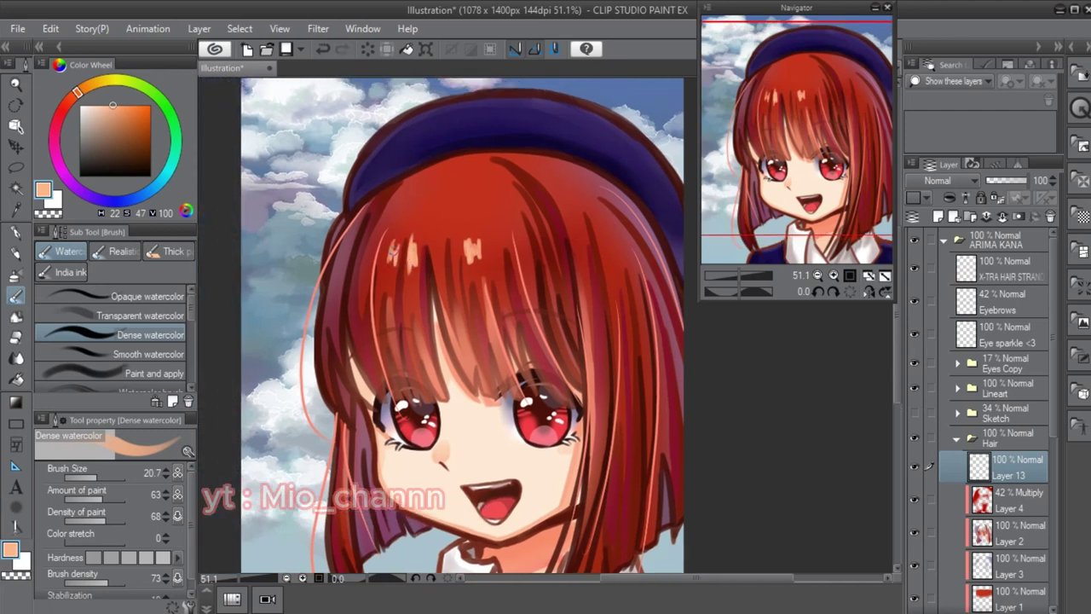
pyautogui.moveTo(489, 244); pyautogui.dragTo(472, 256)
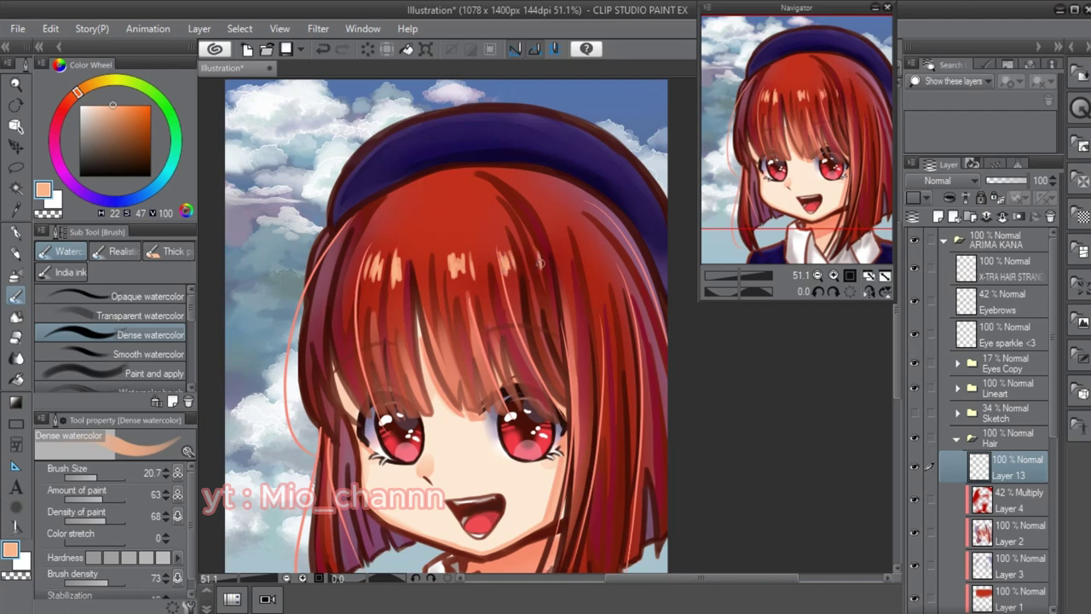
pyautogui.moveTo(537, 256); pyautogui.dragTo(554, 262)
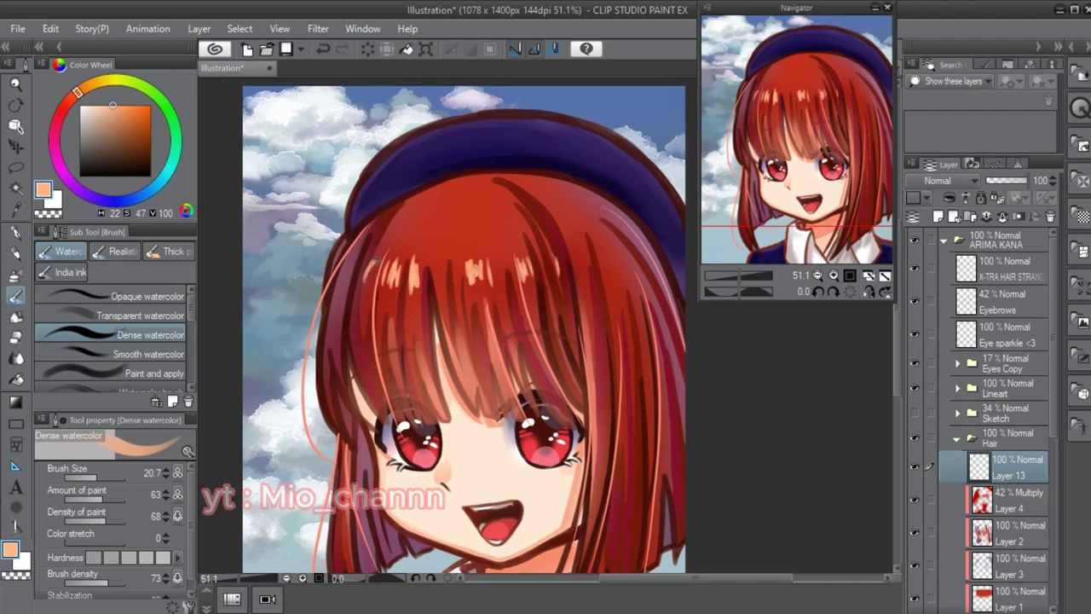
pyautogui.moveTo(375, 264); pyautogui.dragTo(436, 272)
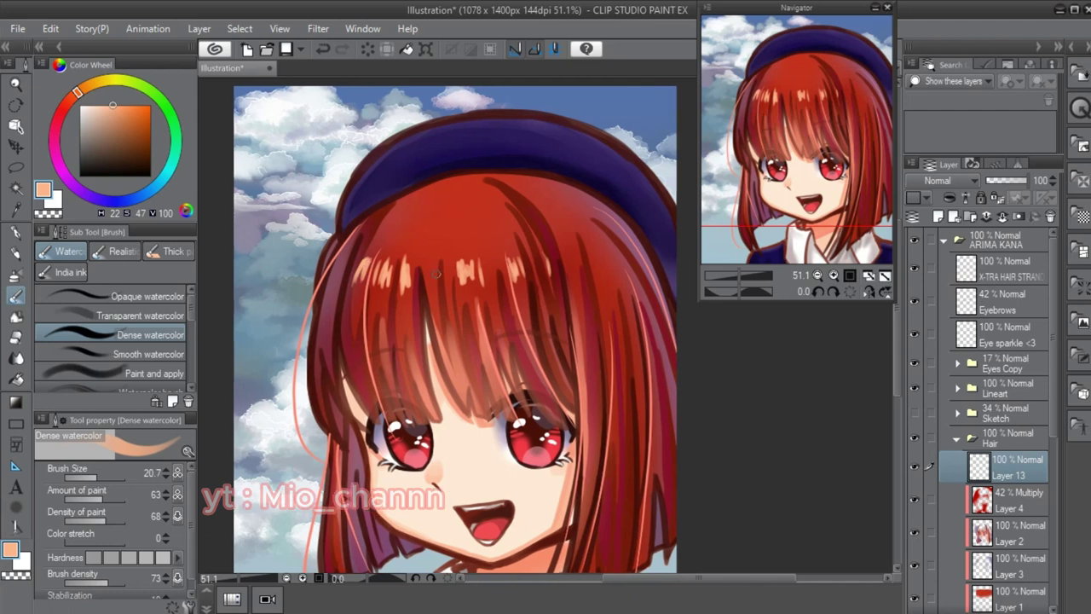
pyautogui.moveTo(565, 254); pyautogui.dragTo(543, 256)
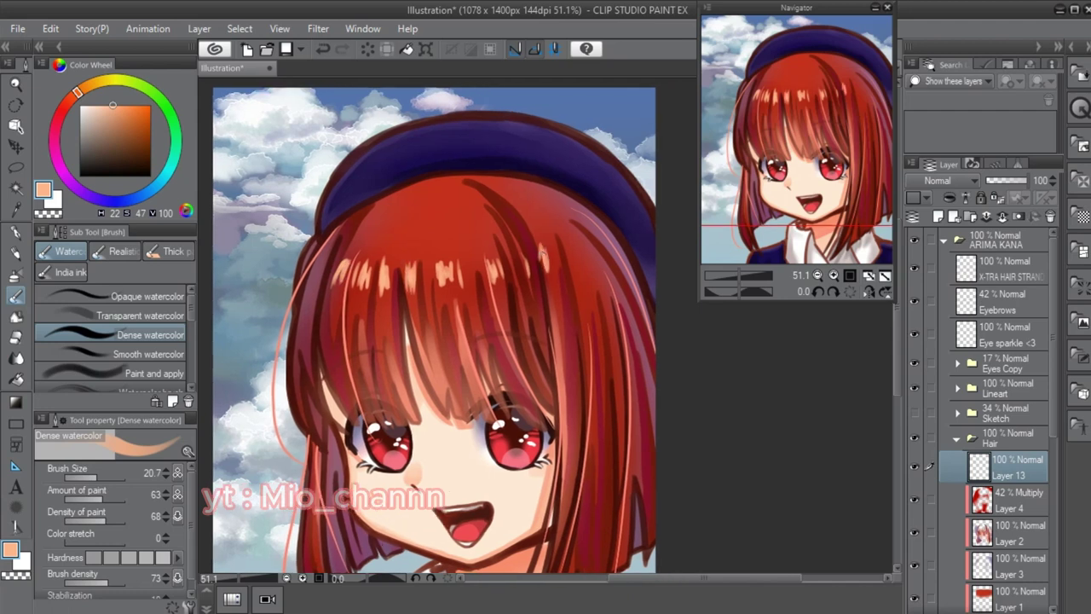
# - Paint pale lavender highlights (H 278, S 12, V 77) over and beside the peach crown highlights with Dense watercolor at size 12.4
pyautogui.moveTo(563, 202); pyautogui.dragTo(592, 193)
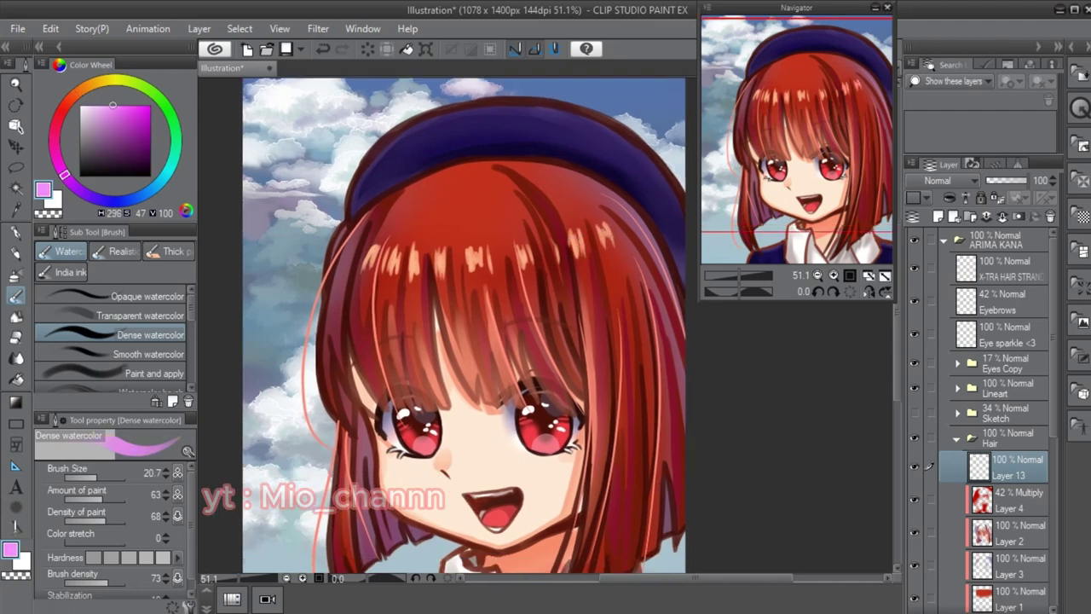
pyautogui.keyDown('alt'); pyautogui.click(351, 249); pyautogui.keyUp('alt')
pyautogui.scroll(5, 346, 266)
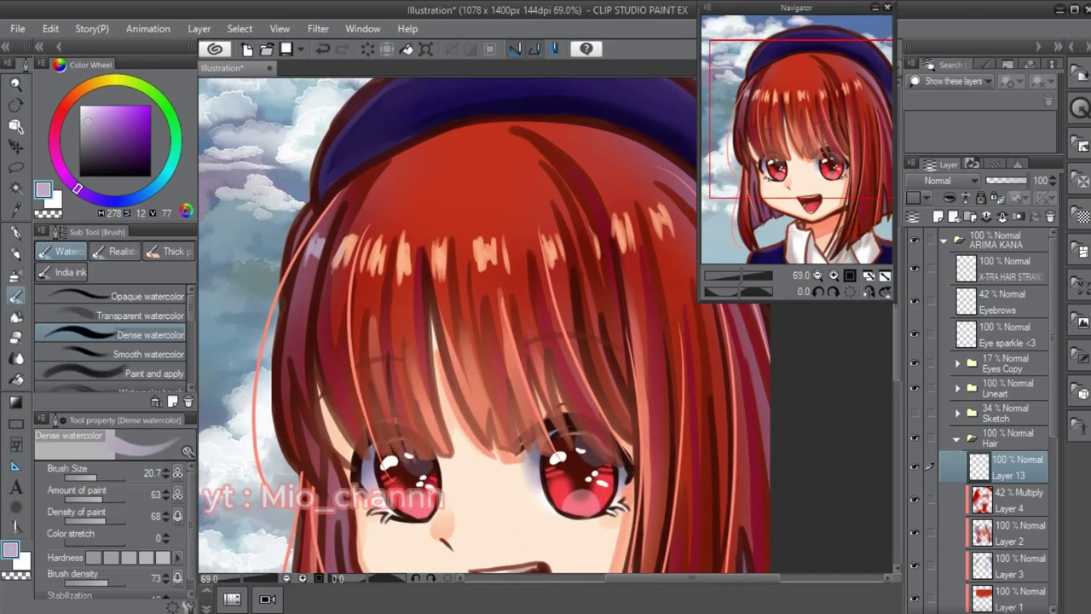
pyautogui.hotkey('ctrl', 'alt', 'space')
pyautogui.scroll(2, 394, 271)
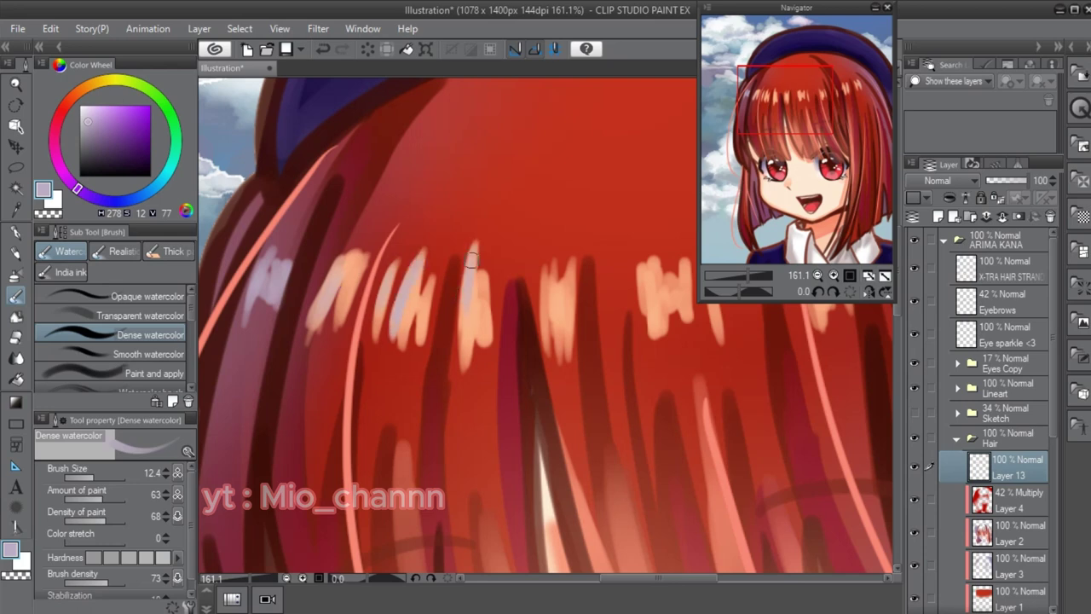
pyautogui.hscroll(-1, 456, 290)
pyautogui.hscroll(5, 380, 267)
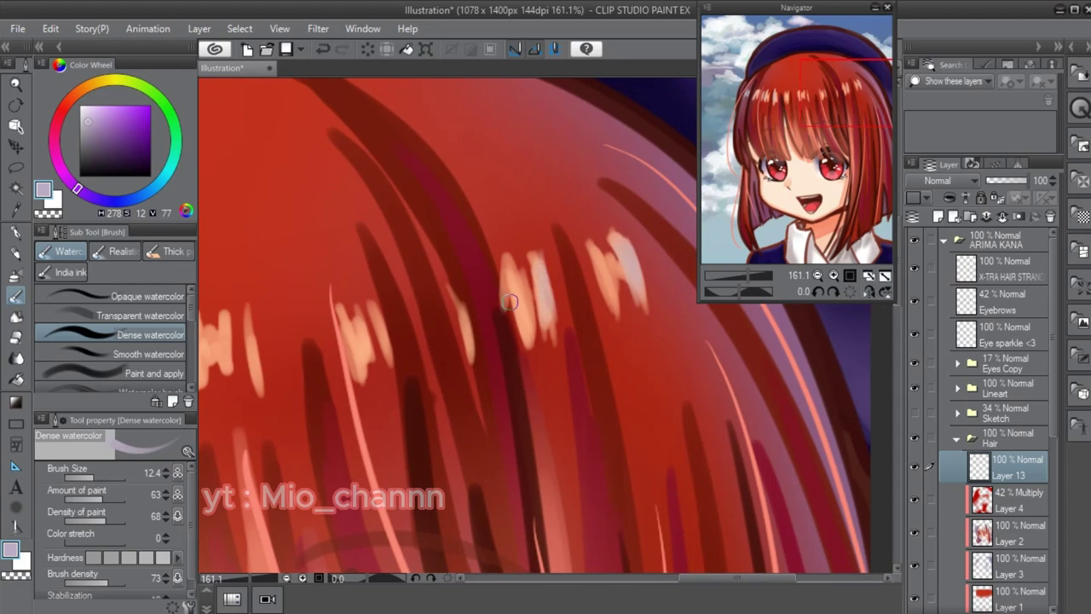
pyautogui.scroll(-5, 532, 310)
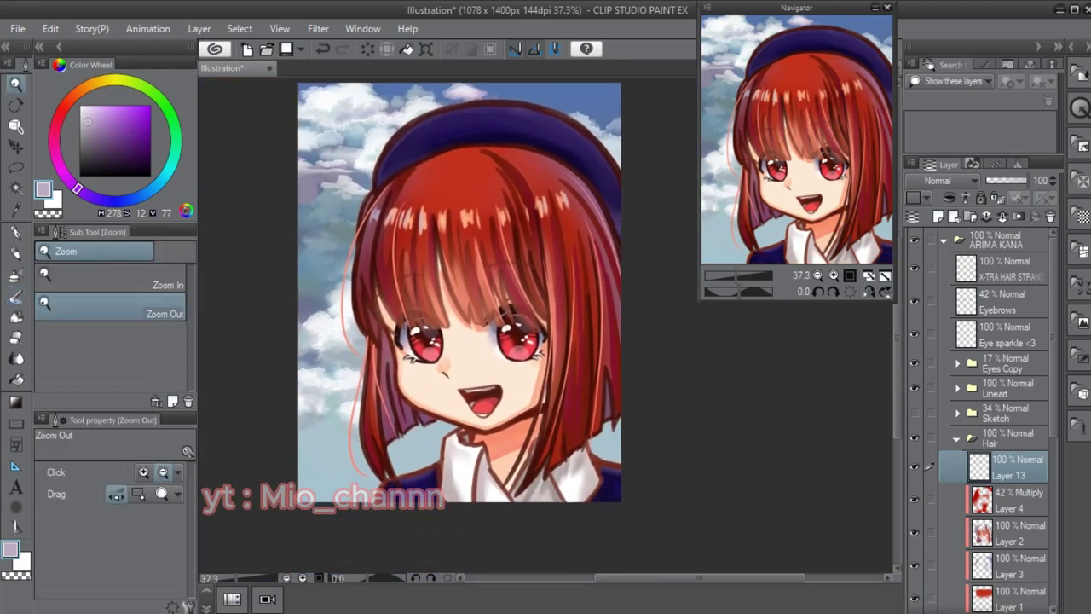
pyautogui.scroll(1, 562, 170)
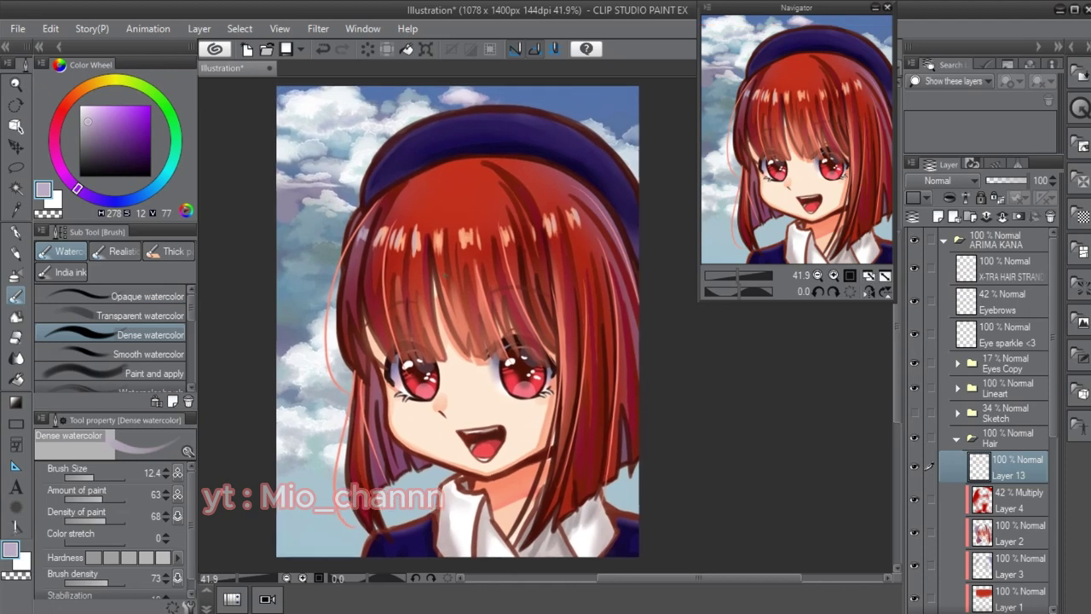
pyautogui.hscroll(-1, 462, 321)
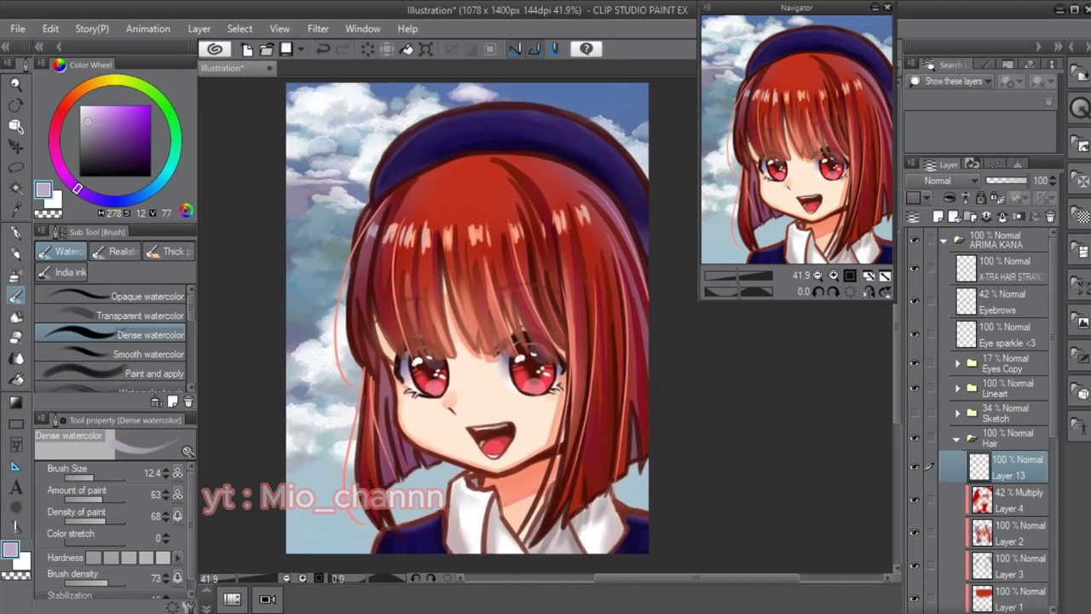
# - Group the background layers 8 to 12 into a folder named BG, with the character and BG folders collapsed
pyautogui.click(944, 241)
pyautogui.click(989, 269)
pyautogui.keyDown('shift'); pyautogui.click(989, 366); pyautogui.keyUp('shift')
pyautogui.hotkey('ctrl', 'g')
pyautogui.doubleClick(989, 265)
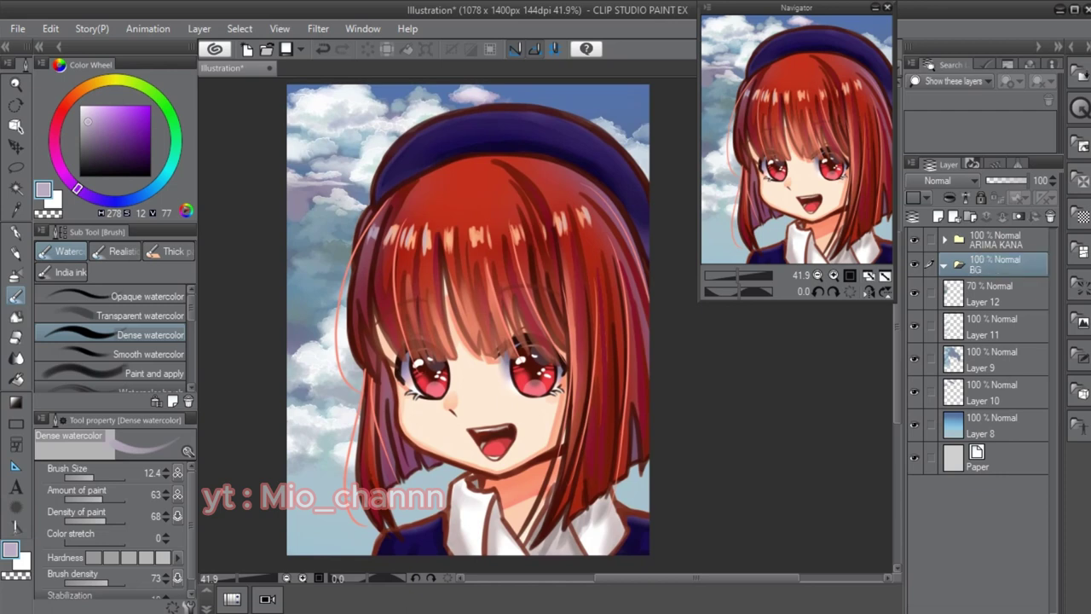
pyautogui.write('BG')
pyautogui.press('Return')
pyautogui.click(944, 264)
# - Add a new layer above the character folder and set up dark brown (H 9, S 47, V 25) with amount of paint 100
pyautogui.click(939, 217)
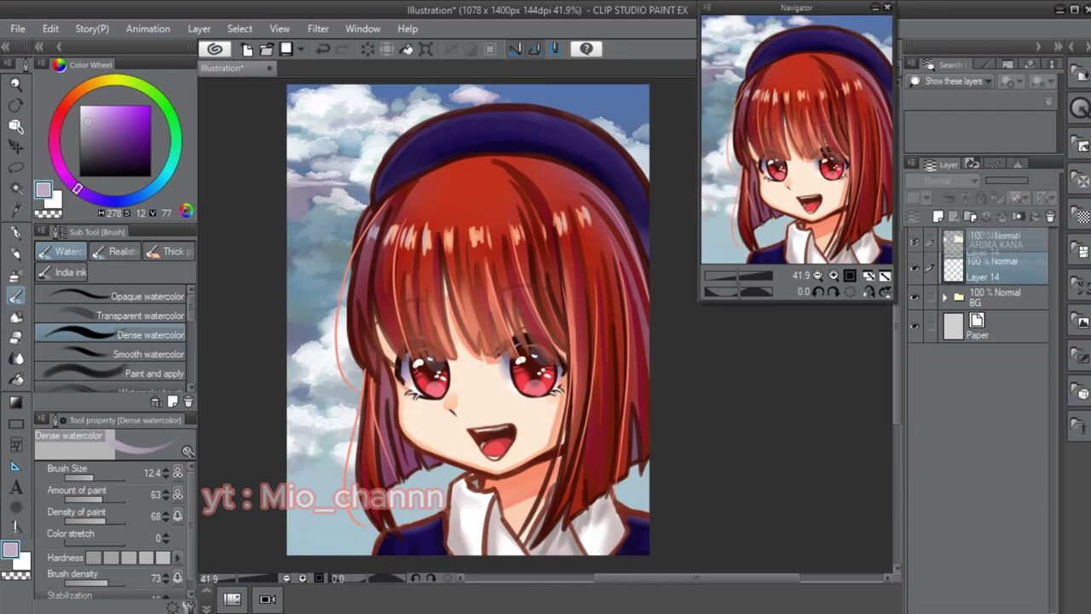
pyautogui.moveTo(463, 321); pyautogui.dragTo(475, 335)
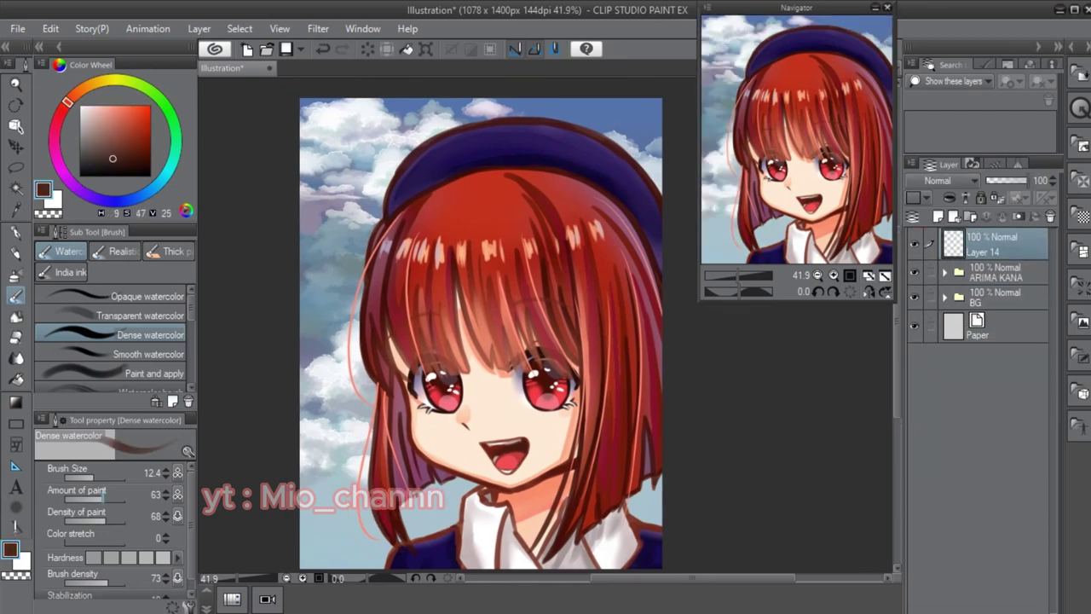
pyautogui.moveTo(323, 298); pyautogui.dragTo(345, 347)
pyautogui.scroll(5, 319, 346)
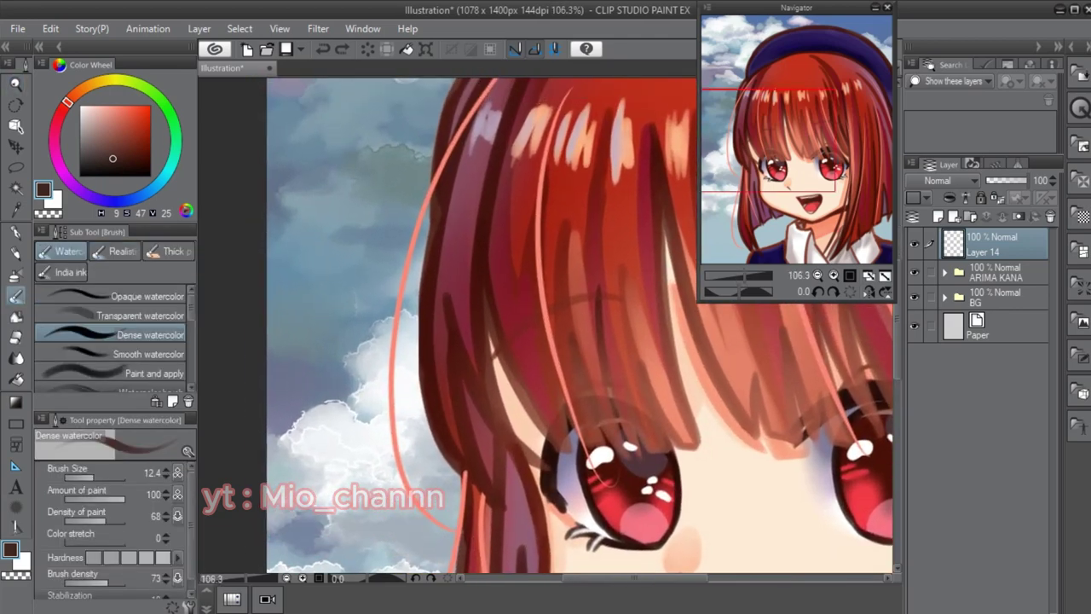
pyautogui.hotkey('ctrl', 'z')
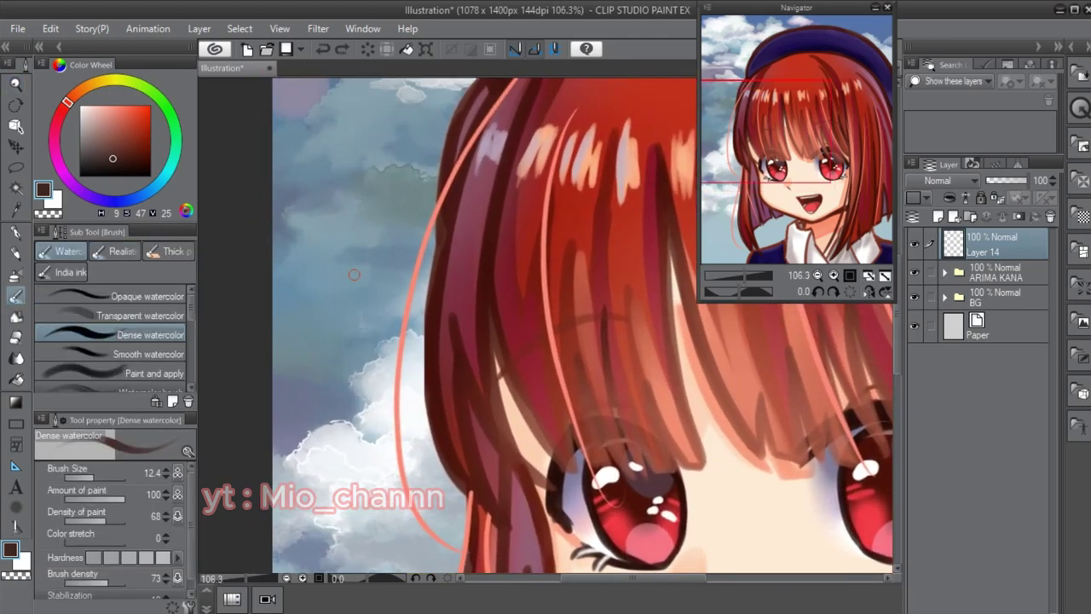
# - Handwrite "I am" and "Arima" on two lines in dark brown over the sky beside the hair with Dense watercolor at size 12.4
pyautogui.moveTo(299, 206); pyautogui.dragTo(308, 222)
pyautogui.moveTo(303, 236)
pyautogui.mouseDown()
pyautogui.moveTo(317, 267)
pyautogui.moveTo(382, 274)
pyautogui.mouseUp()
pyautogui.moveTo(389, 275)
pyautogui.mouseDown()
pyautogui.moveTo(403, 256)
pyautogui.moveTo(421, 274)
pyautogui.mouseUp()
pyautogui.moveTo(308, 341); pyautogui.dragTo(304, 314)
pyautogui.moveTo(289, 334)
pyautogui.mouseDown()
pyautogui.moveTo(327, 341)
pyautogui.moveTo(325, 323)
pyautogui.mouseUp()
pyautogui.moveTo(344, 317)
pyautogui.mouseDown()
pyautogui.moveTo(344, 342)
pyautogui.moveTo(428, 345)
pyautogui.mouseUp()
pyautogui.moveTo(479, 317); pyautogui.dragTo(483, 349)
# - Handwrite "Kana!" in dark brown as a third line below "Arima"
pyautogui.scroll(-3, 460, 324)
pyautogui.moveTo(358, 326)
pyautogui.mouseDown()
pyautogui.moveTo(387, 323)
pyautogui.moveTo(387, 305)
pyautogui.moveTo(385, 367)
pyautogui.mouseUp()
pyautogui.moveTo(424, 336)
pyautogui.mouseDown()
pyautogui.moveTo(431, 365)
pyautogui.moveTo(445, 366)
pyautogui.mouseUp()
pyautogui.moveTo(503, 331); pyautogui.dragTo(494, 364)
pyautogui.moveTo(529, 295); pyautogui.dragTo(527, 337)
pyautogui.click(534, 353)
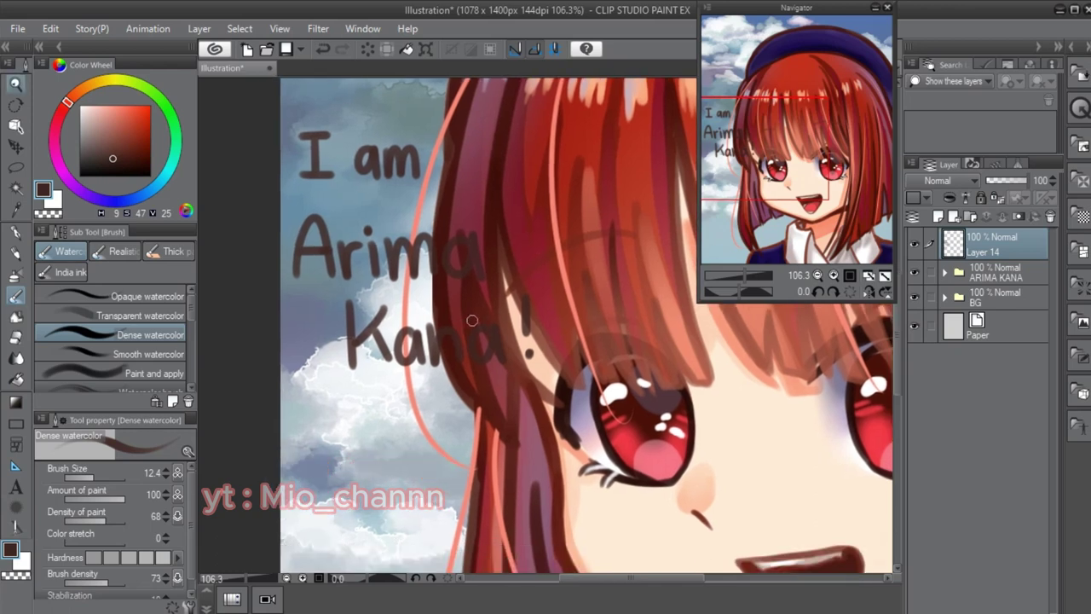
# - Lasso the handwritten text, scale it down to 60 % and move it onto the upper sky beside the hair
pyautogui.scroll(-3, 441, 379)
pyautogui.hotkey('ctrl', 'z')
pyautogui.press('m')
pyautogui.moveTo(345, 243); pyautogui.dragTo(350, 426)
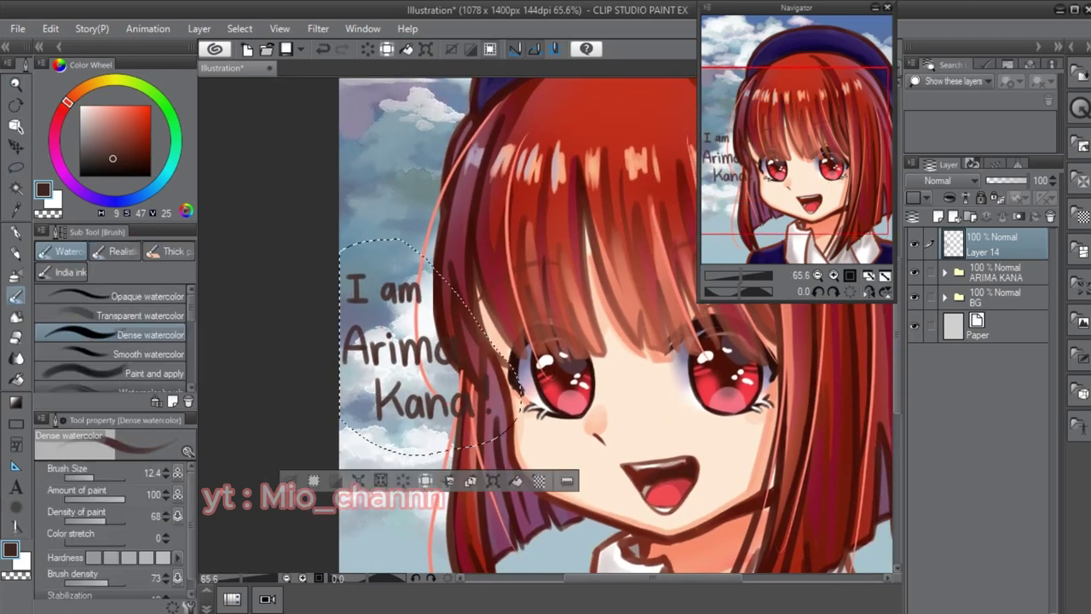
pyautogui.hotkey('ctrl', 't')
pyautogui.moveTo(488, 415); pyautogui.dragTo(465, 389)
pyautogui.moveTo(401, 316); pyautogui.dragTo(410, 358)
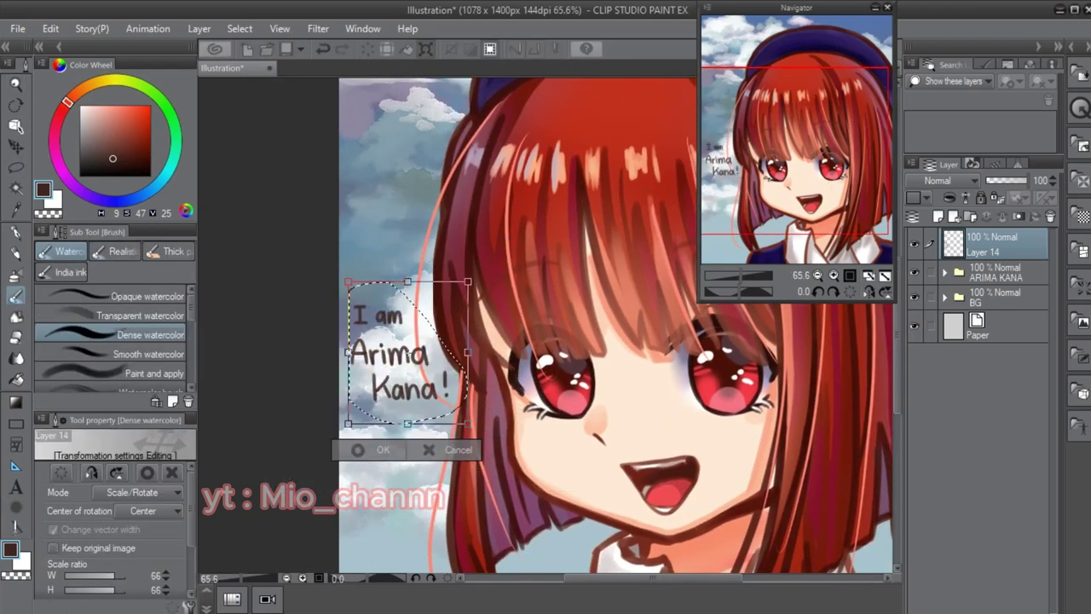
pyautogui.moveTo(474, 431); pyautogui.dragTo(454, 410)
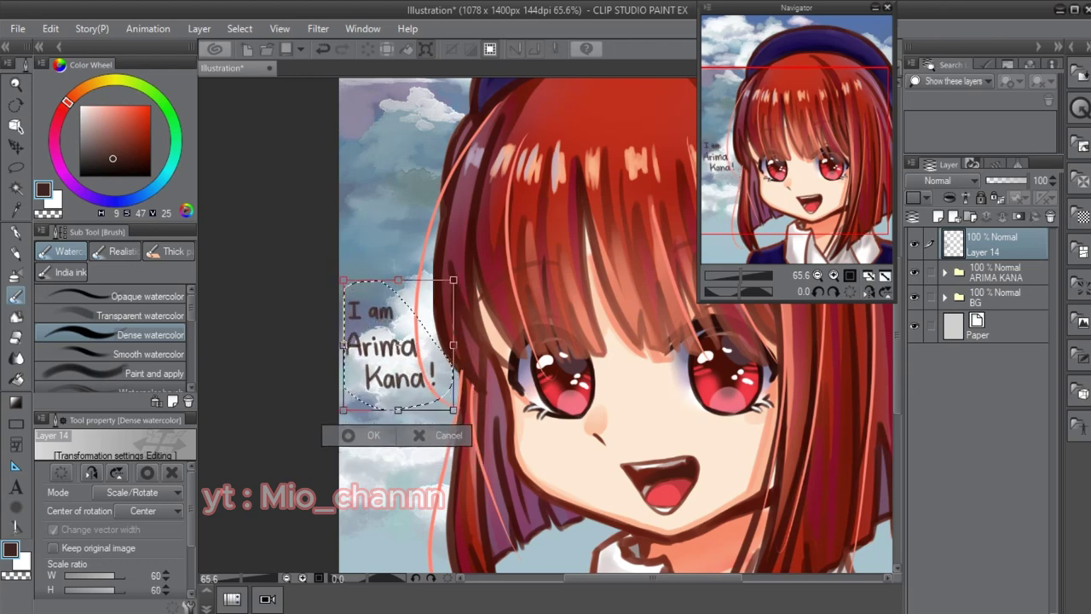
pyautogui.moveTo(396, 346); pyautogui.dragTo(392, 158)
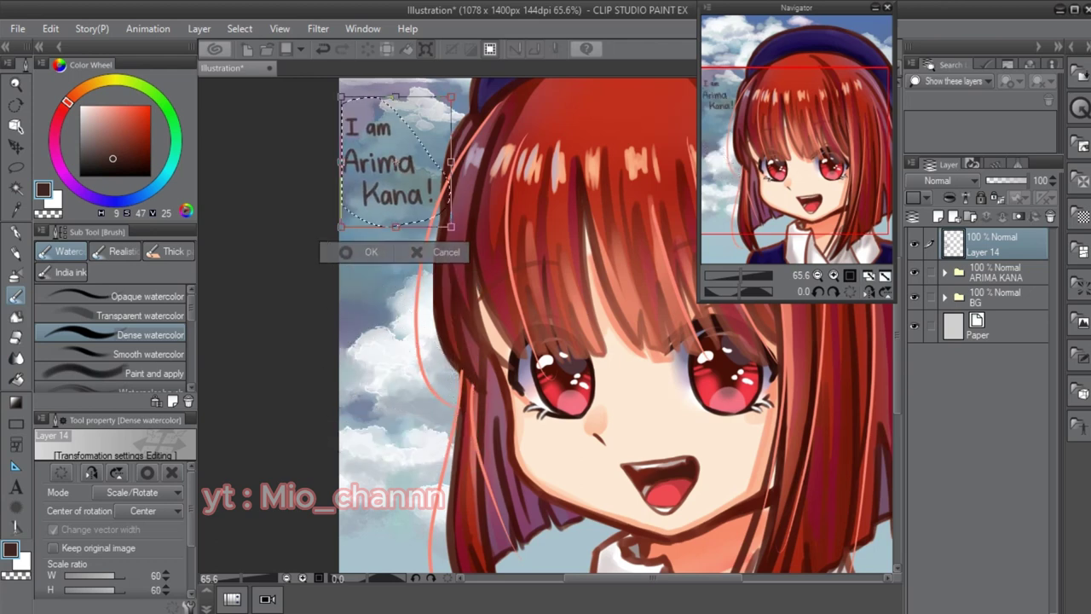
pyautogui.press('Return')
# - Lock the lettering layer's transparent pixels and recolor the text indigo (H 252, S 65, V 42) with the G-pen at size 67.5
pyautogui.scroll(1, 393, 158)
pyautogui.scroll(1, 546, 324)
pyautogui.press('x')
pyautogui.press('p')
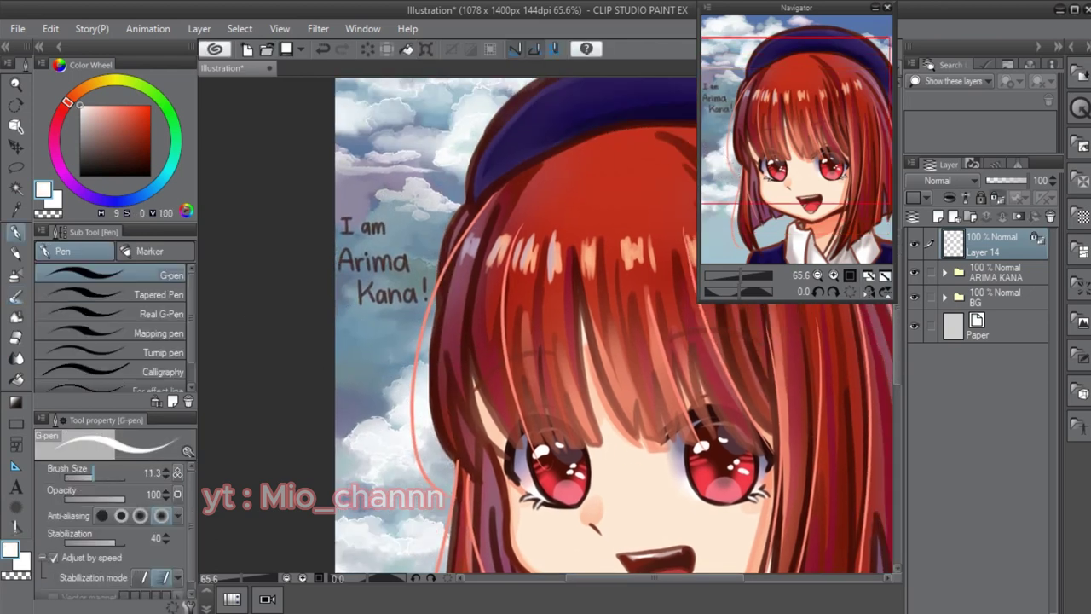
pyautogui.moveTo(356, 228); pyautogui.dragTo(410, 331)
pyautogui.press('x')
pyautogui.moveTo(341, 220); pyautogui.dragTo(407, 282)
pyautogui.scroll(-1, 611, 328)
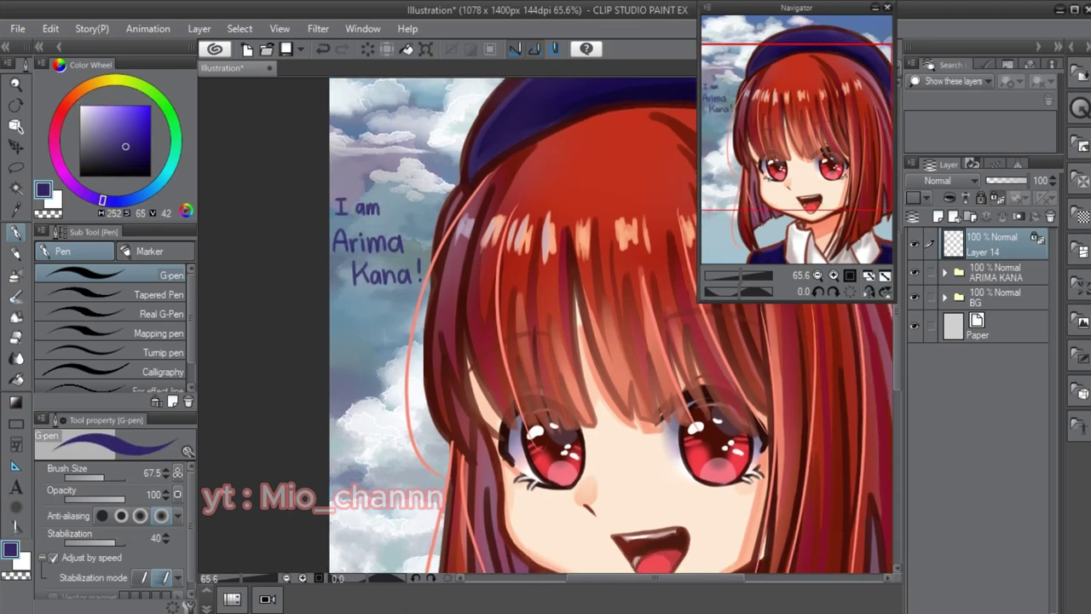
pyautogui.scroll(-3, 610, 328)
pyautogui.scroll(5, 294, 230)
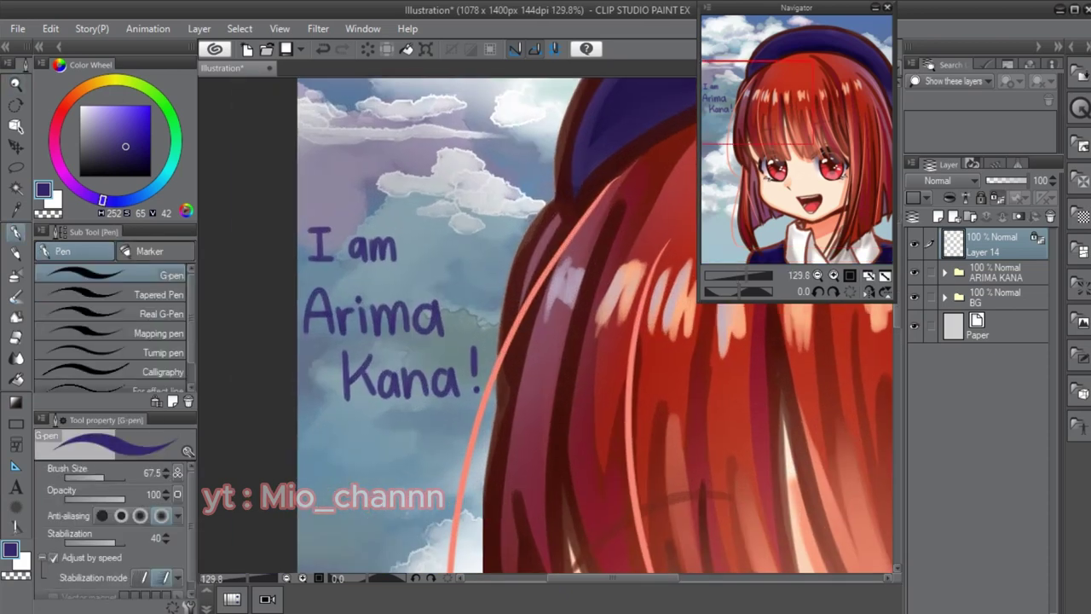
# - Shade the letters with darker indigo (H 252, S 66, V 26) at size 35.2 and try lavender accents (H 252, S 24, V 87) at size 9.6
pyautogui.keyDown('alt'); pyautogui.click(320, 248); pyautogui.keyUp('alt')
pyautogui.moveTo(349, 251); pyautogui.dragTo(424, 336)
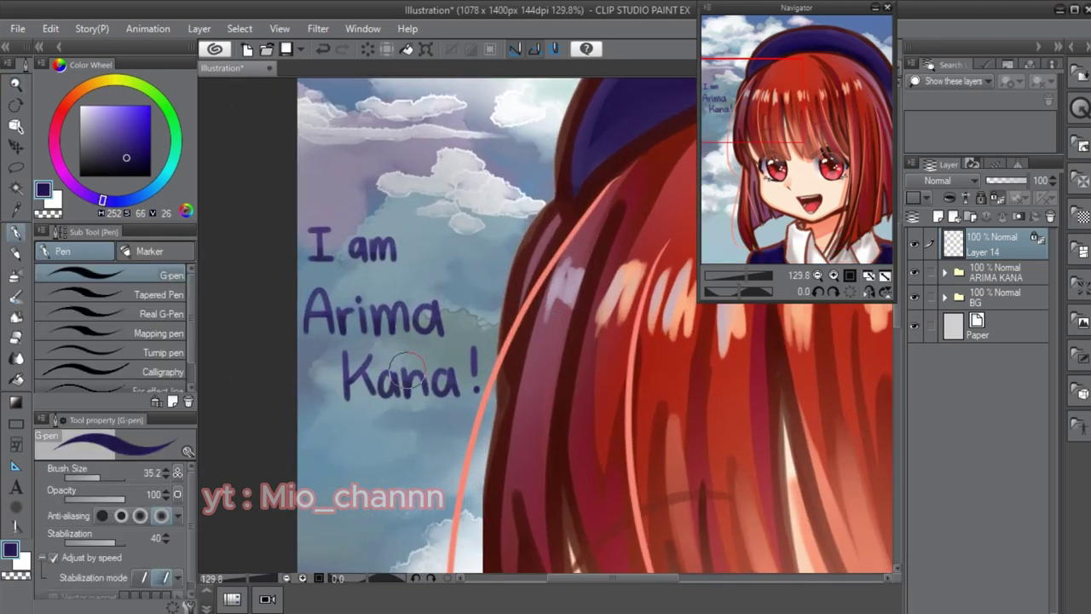
pyautogui.moveTo(418, 248); pyautogui.dragTo(403, 242)
pyautogui.keyDown('alt'); pyautogui.click(403, 243); pyautogui.keyUp('alt')
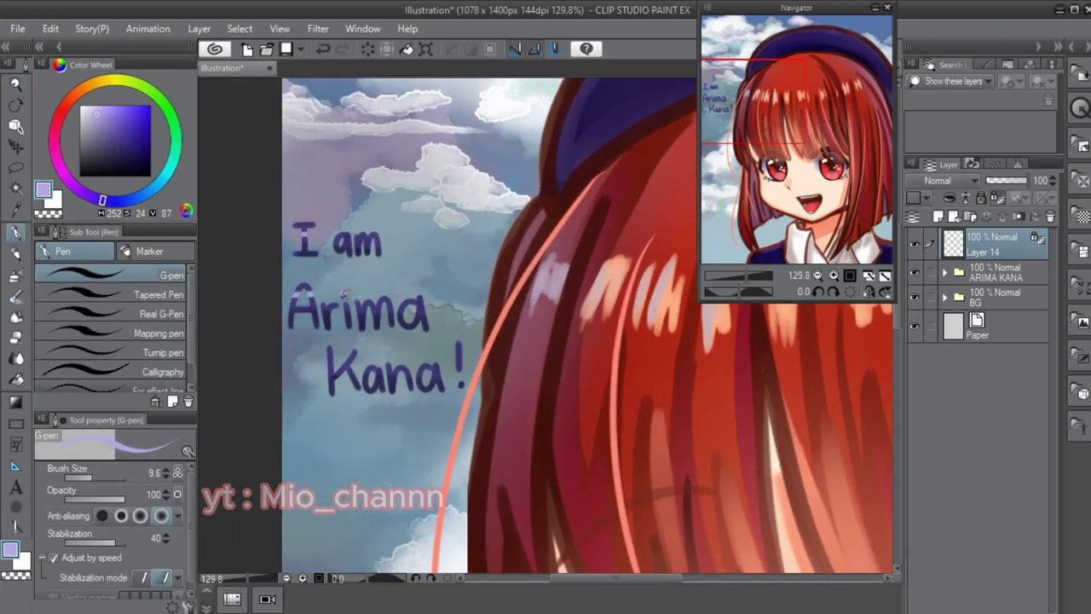
pyautogui.scroll(-5, 424, 344)
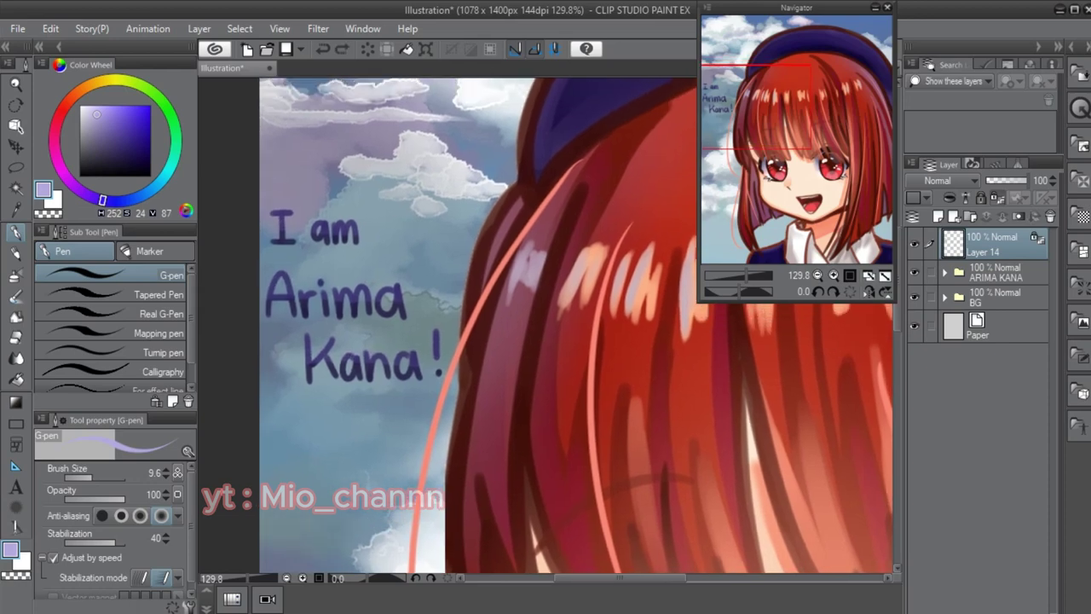
pyautogui.press('p')
# - Airbrush coral blush (H 10, S 64, V 100) on both cheeks of the skin layer with the Soft airbrush at size 99.9
pyautogui.scroll(3, 597, 426)
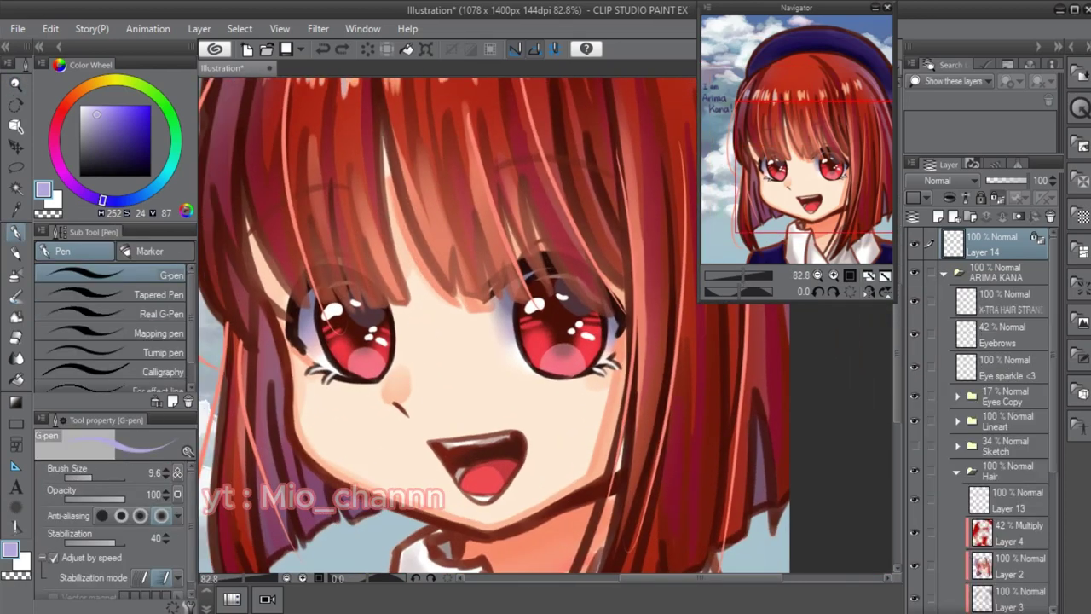
pyautogui.scroll(-2, 989, 426)
pyautogui.click(997, 539)
pyautogui.press('b')
pyautogui.moveTo(324, 401)
pyautogui.mouseDown()
pyautogui.moveTo(341, 413)
pyautogui.moveTo(319, 418)
pyautogui.mouseUp()
pyautogui.press('[')
pyautogui.press('[')
pyautogui.press('[')
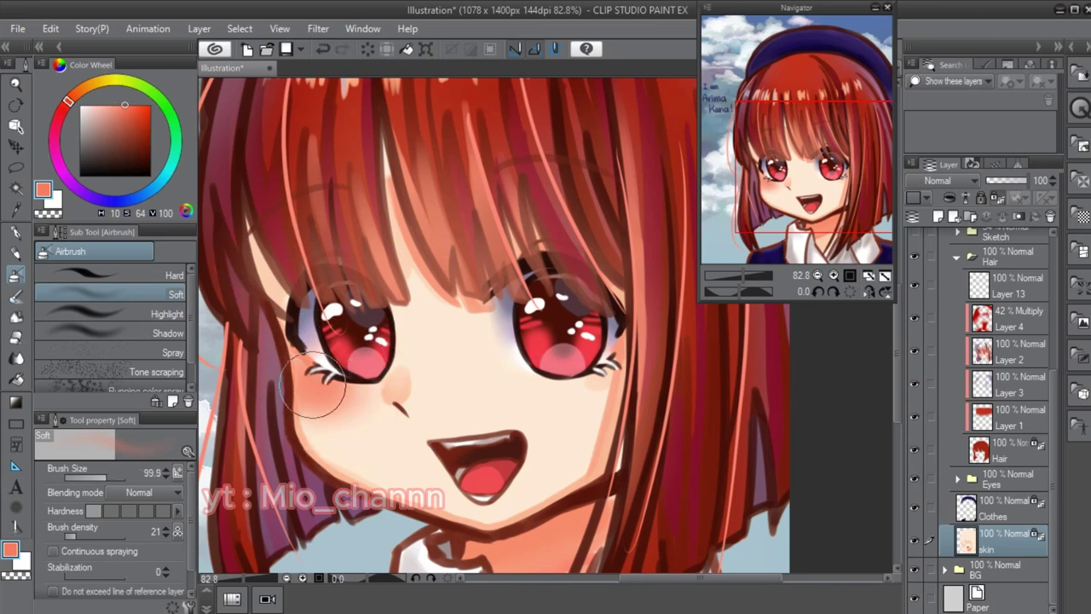
pyautogui.moveTo(570, 335); pyautogui.dragTo(562, 364)
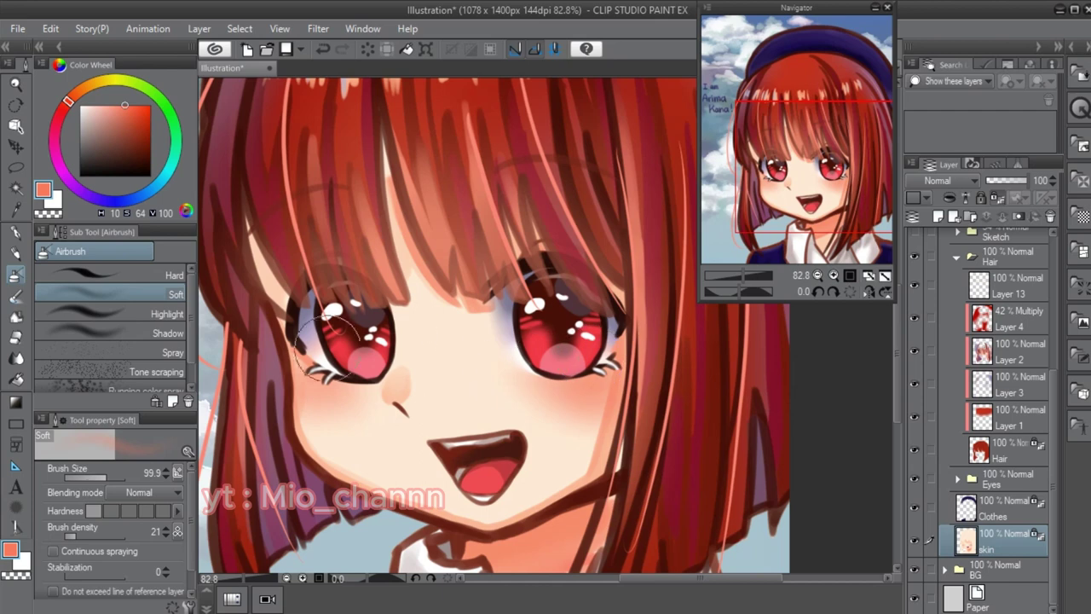
# - Paint lavender rim highlights (H 253, S 33, V 100) on the Clothes layer along the beret's and shoulder's right edges, using the G-pen at size 20.9
pyautogui.press('p')
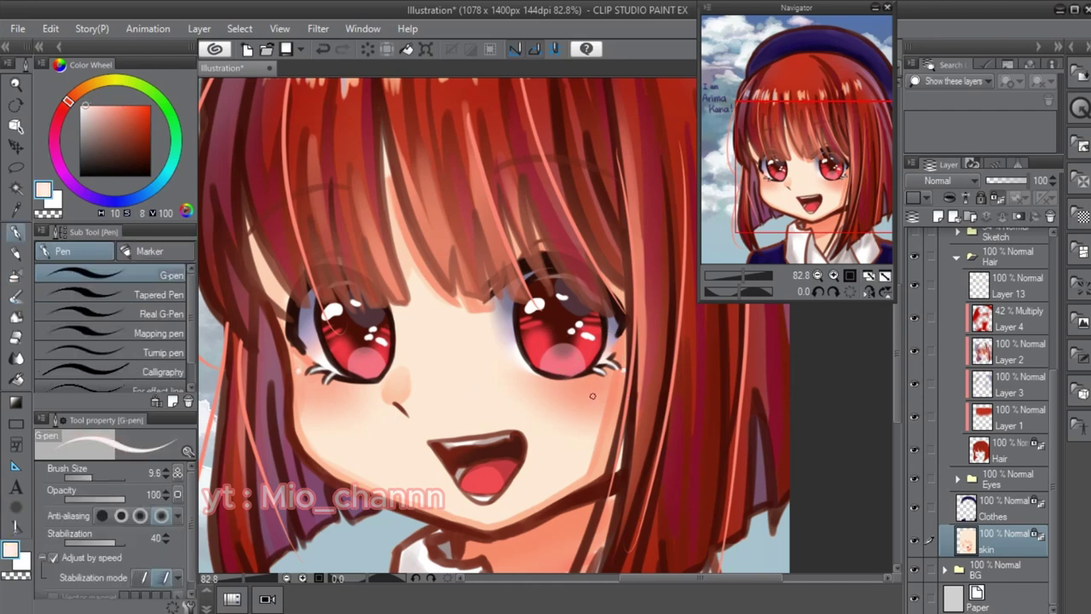
pyautogui.scroll(-3, 590, 394)
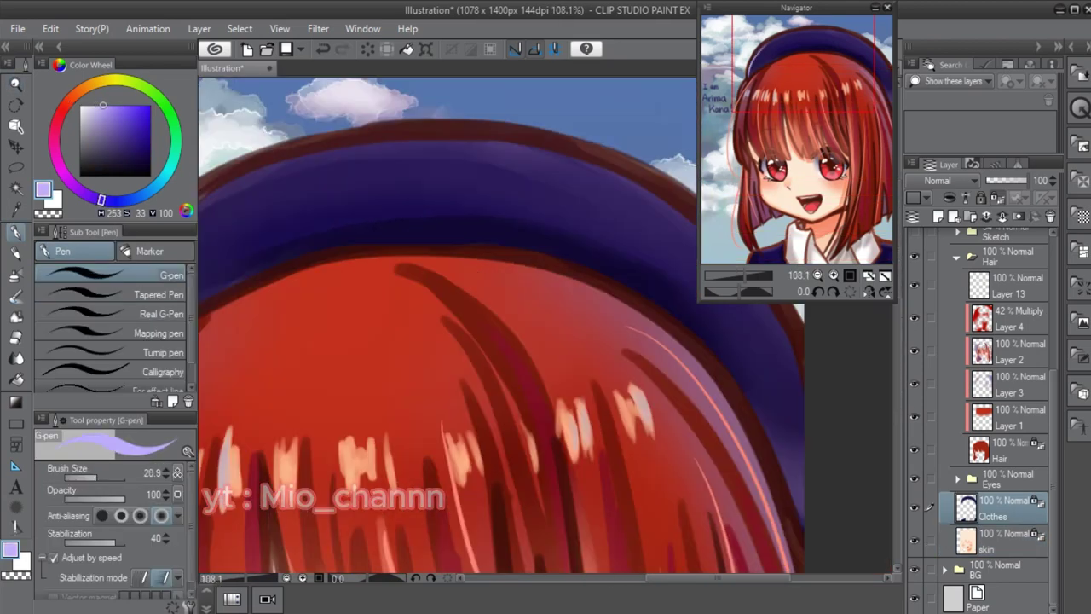
pyautogui.moveTo(580, 162); pyautogui.dragTo(358, 162)
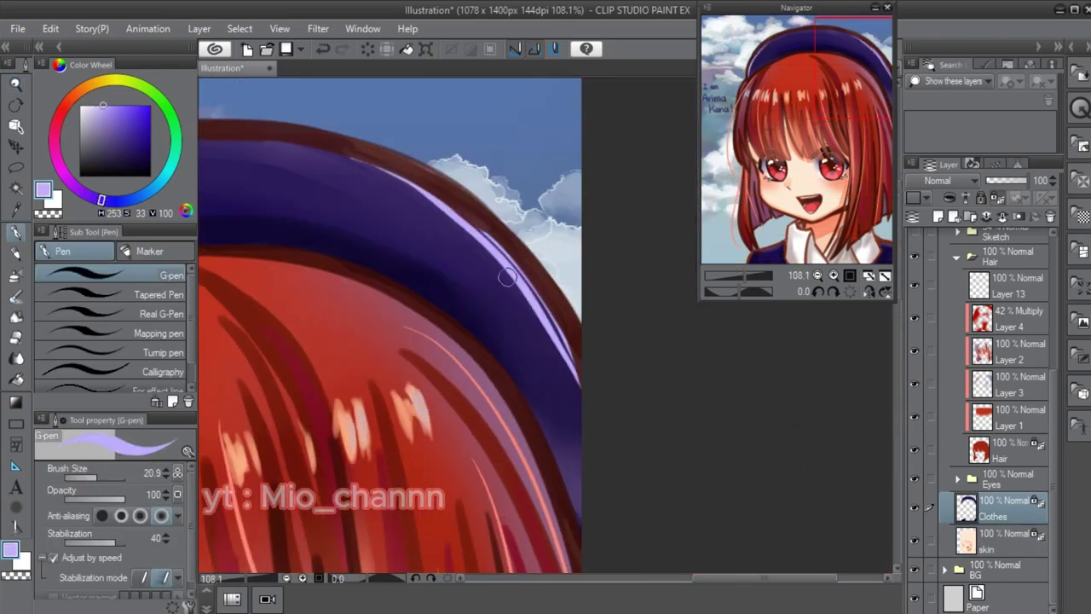
pyautogui.scroll(3, 353, 156)
pyautogui.moveTo(443, 477); pyautogui.dragTo(443, 256)
pyautogui.moveTo(597, 355); pyautogui.dragTo(441, 381)
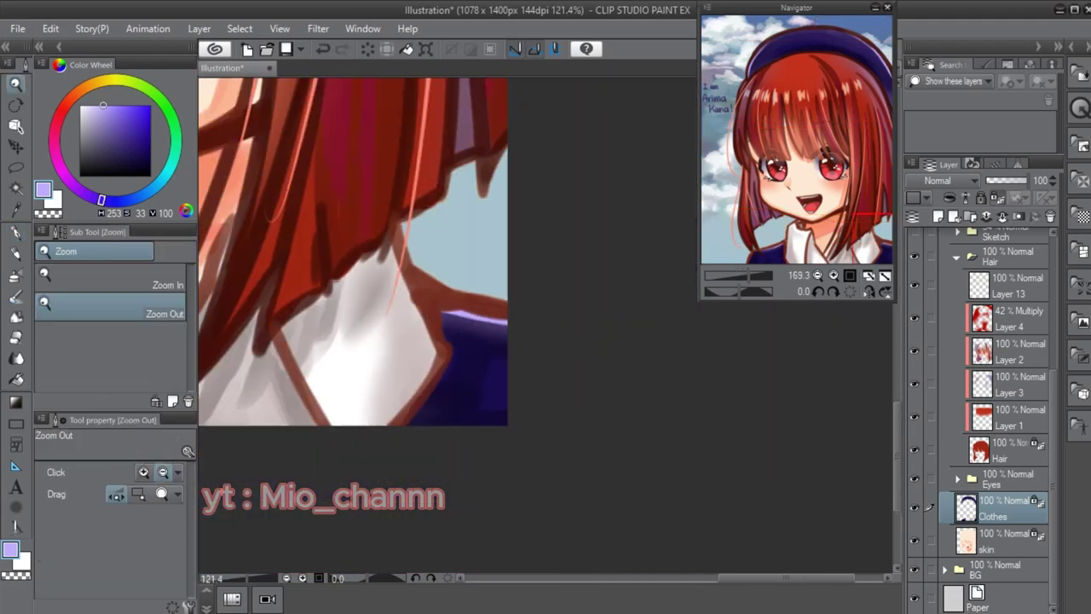